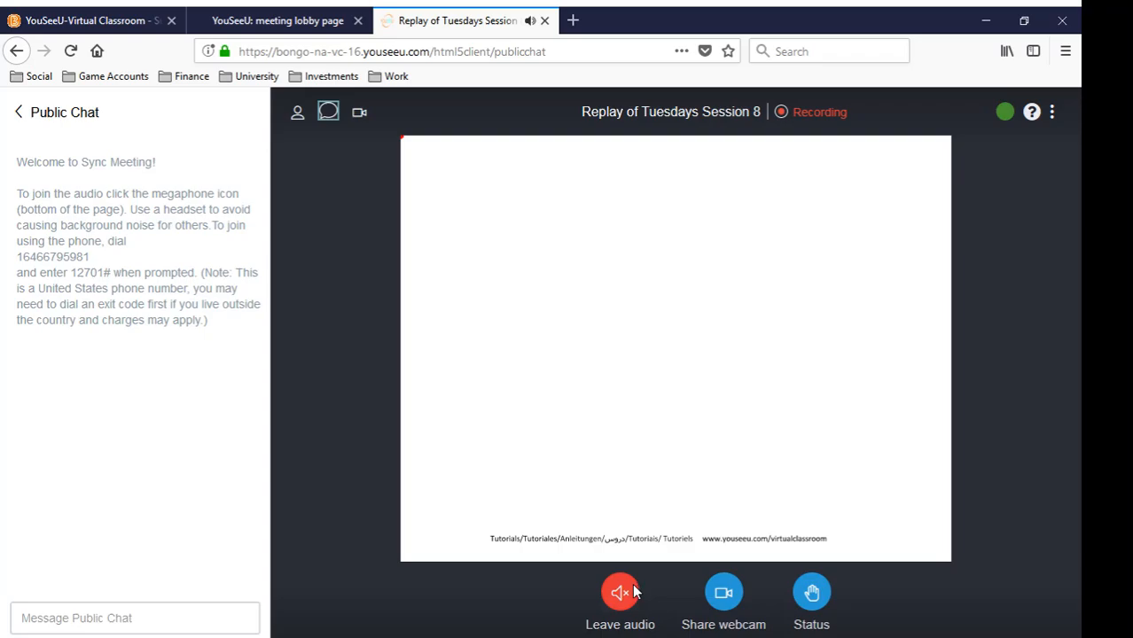
Step: Open the meeting's public chat and send the message "Yes sir, just no working mic"
click(326, 112)
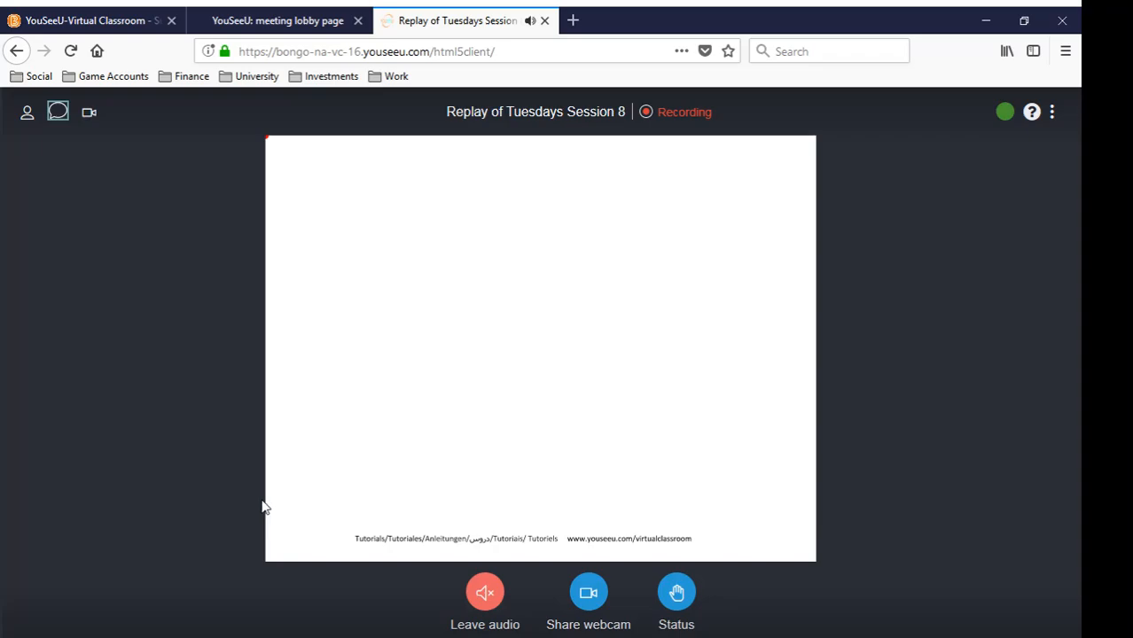
click(59, 113)
click(100, 613)
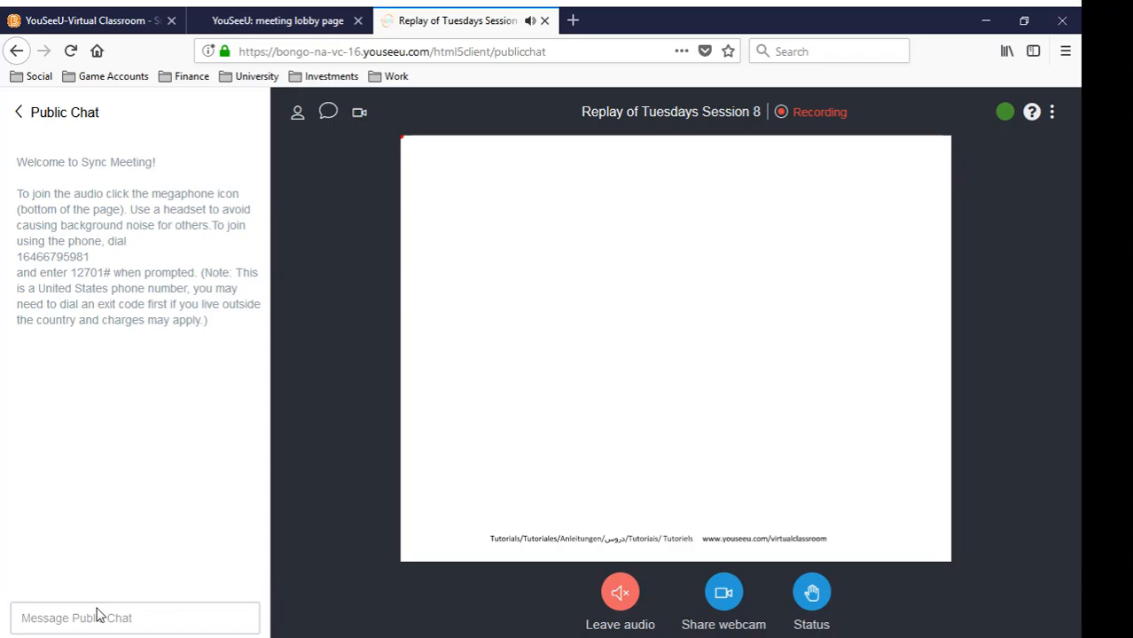
text(Yes sir, j)
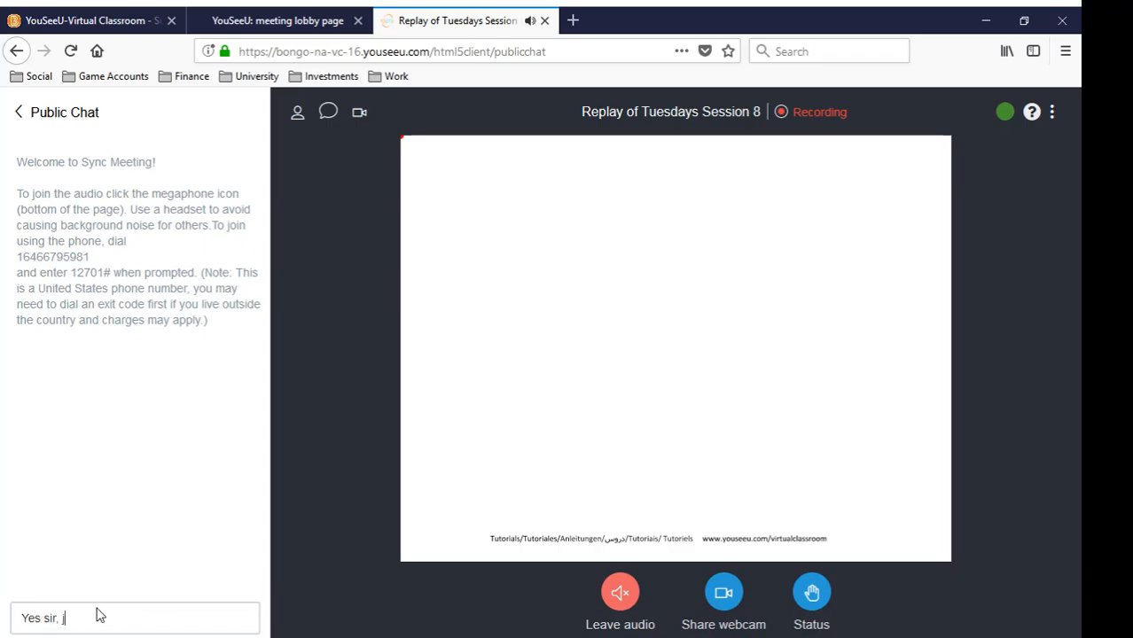
text(ust no working mic)
key(Return)
Step: Send the public chat message "Going to attempt to record this lecture tonight"
text(G)
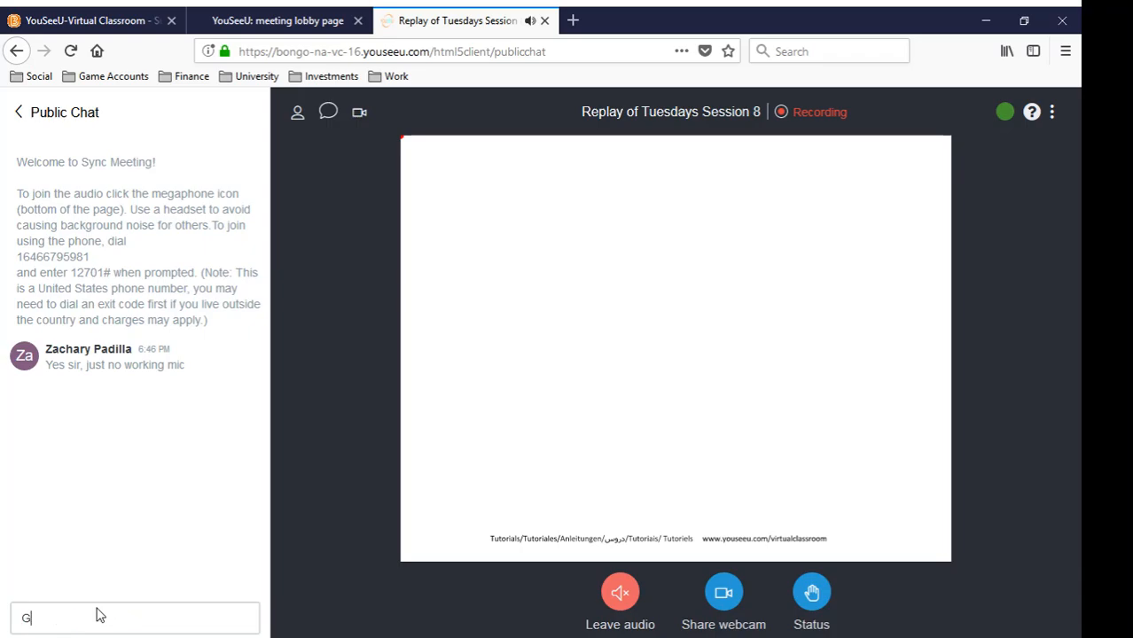
text(oing to attenpt to )
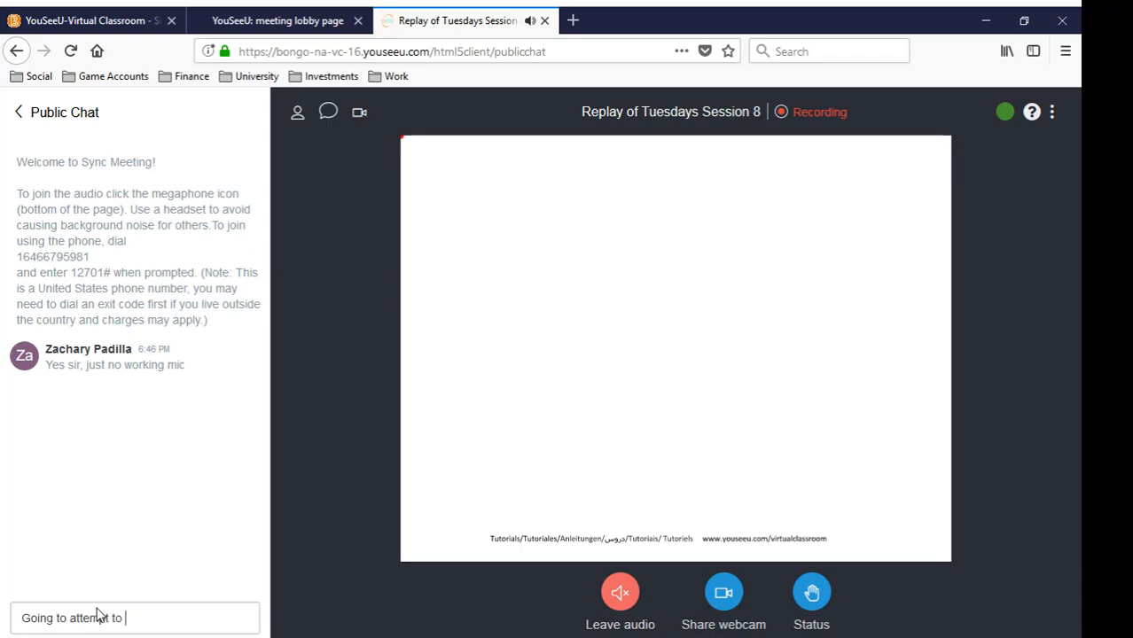
text(record this lecture tonight)
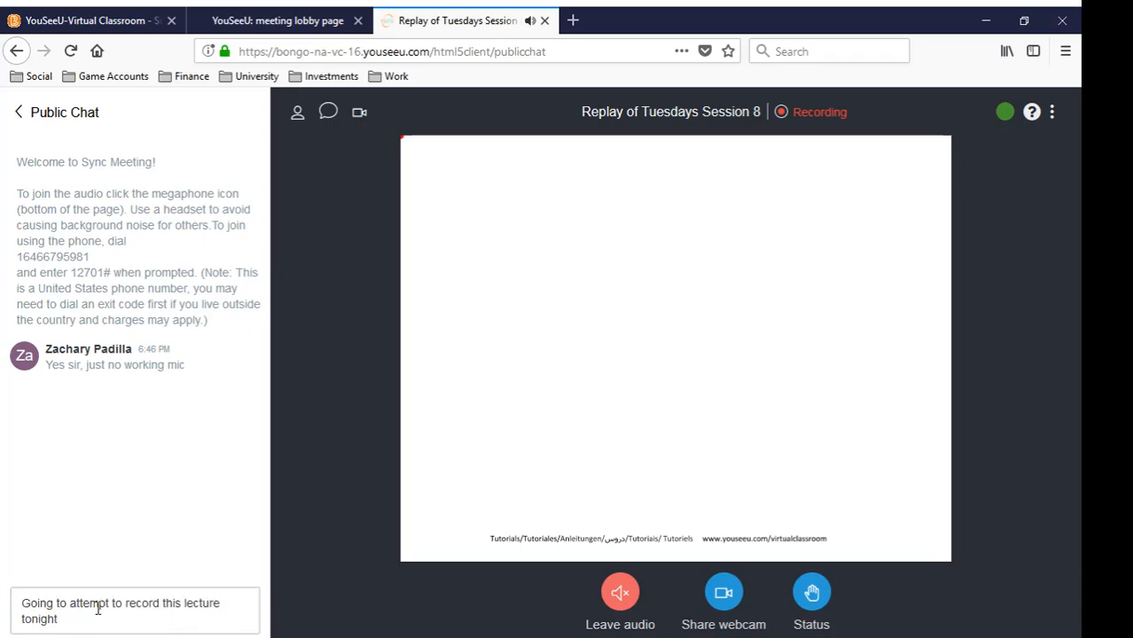
key(Return)
Step: Send the follow-up public chat message "and then upload it to youtube for redundancy"
text(and)
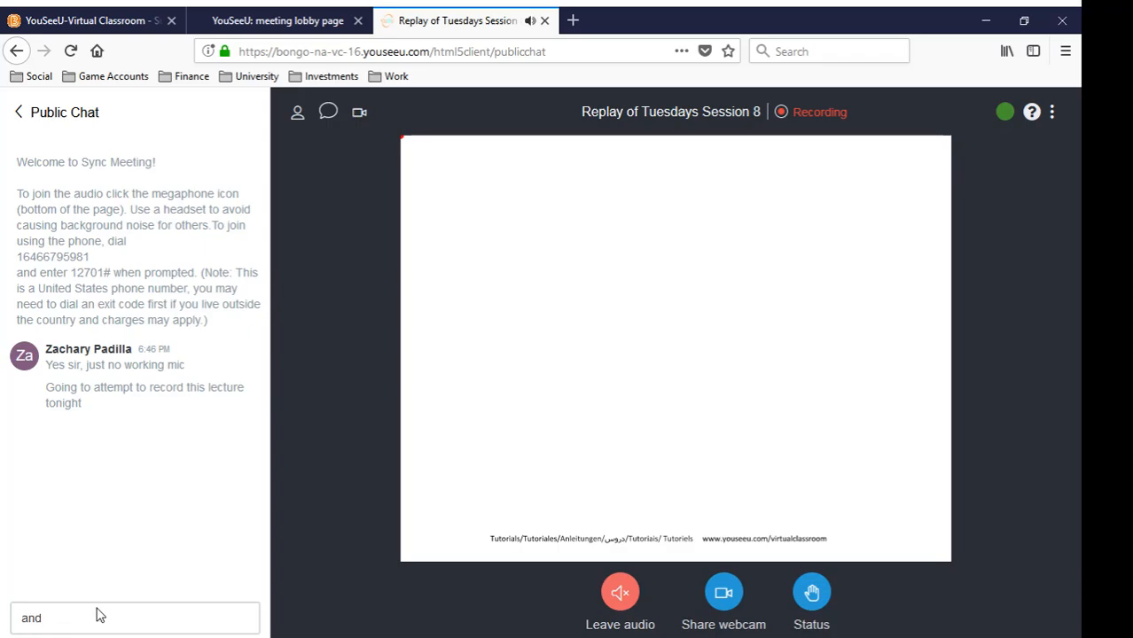
text( then upload it to youtube for redu)
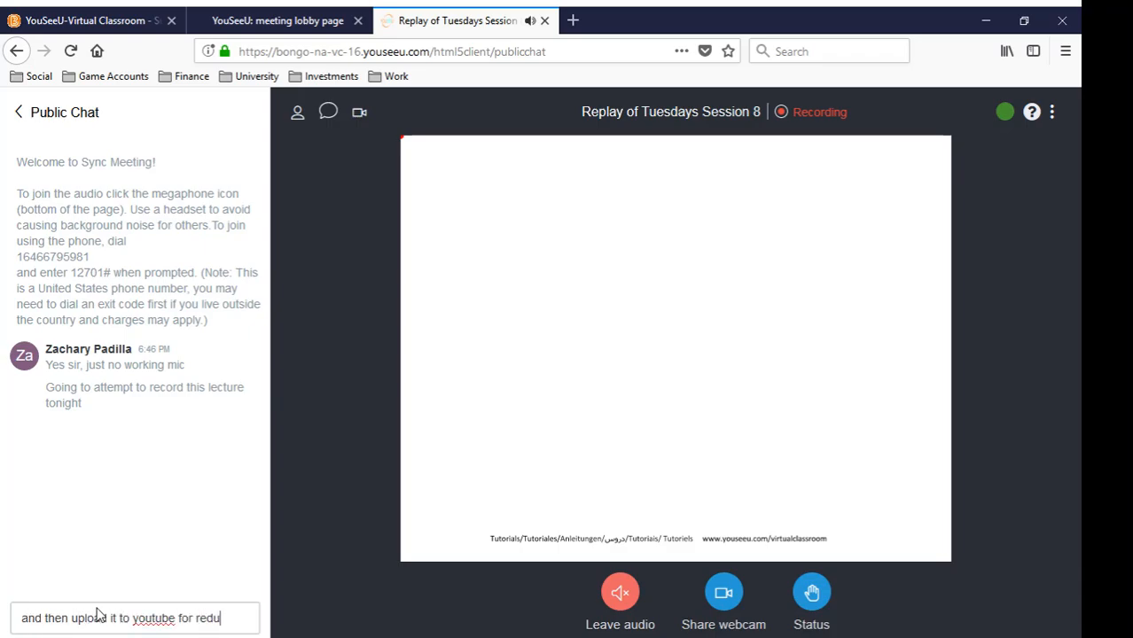
text(ndancy)
key(Return)
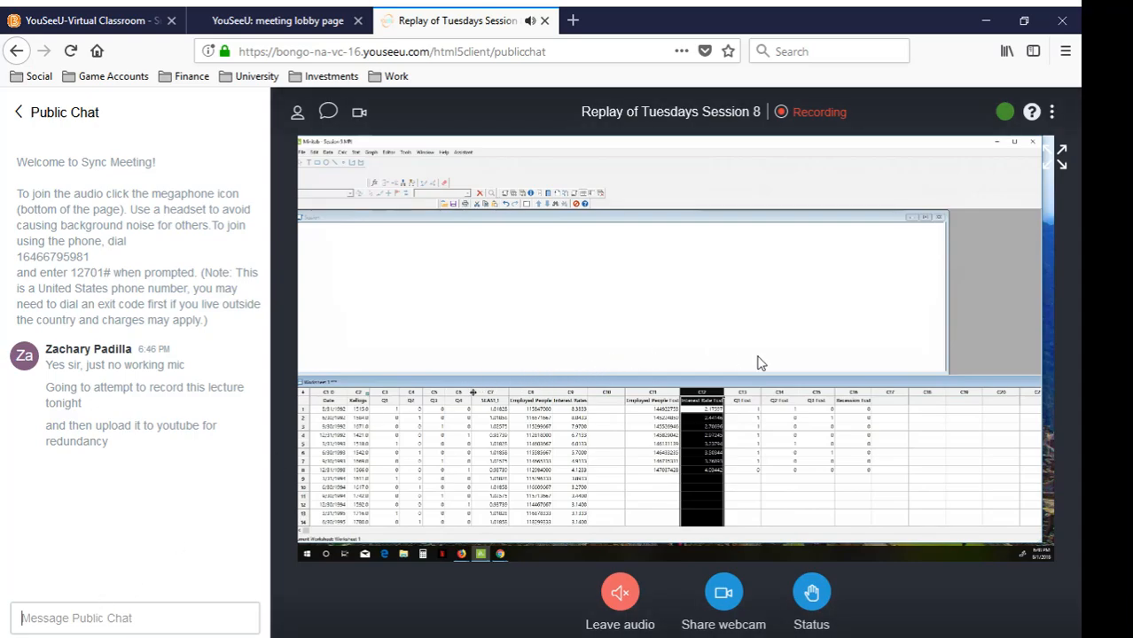
Step: Show the presenter's shared screen in full-screen view
click(1059, 157)
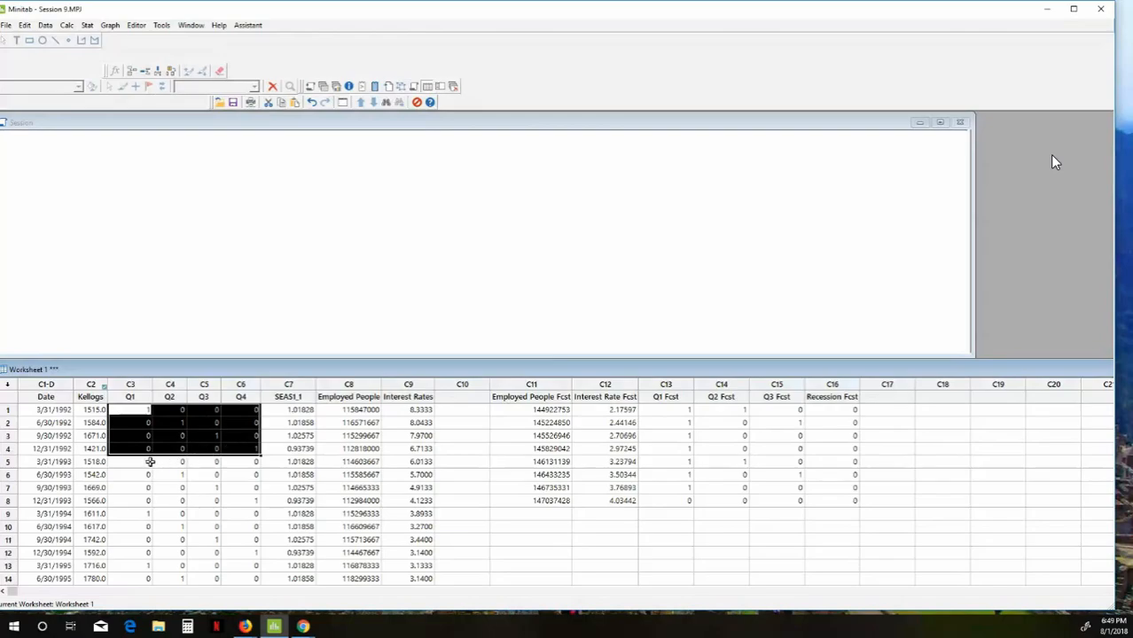
Step: Examine the Q1 to Q4 indicator values by year, highlighting the 1992, 1993 and 1994 blocks beginning at rows 1, 5 and 9
click(149, 462)
drag(149, 462, 248, 502)
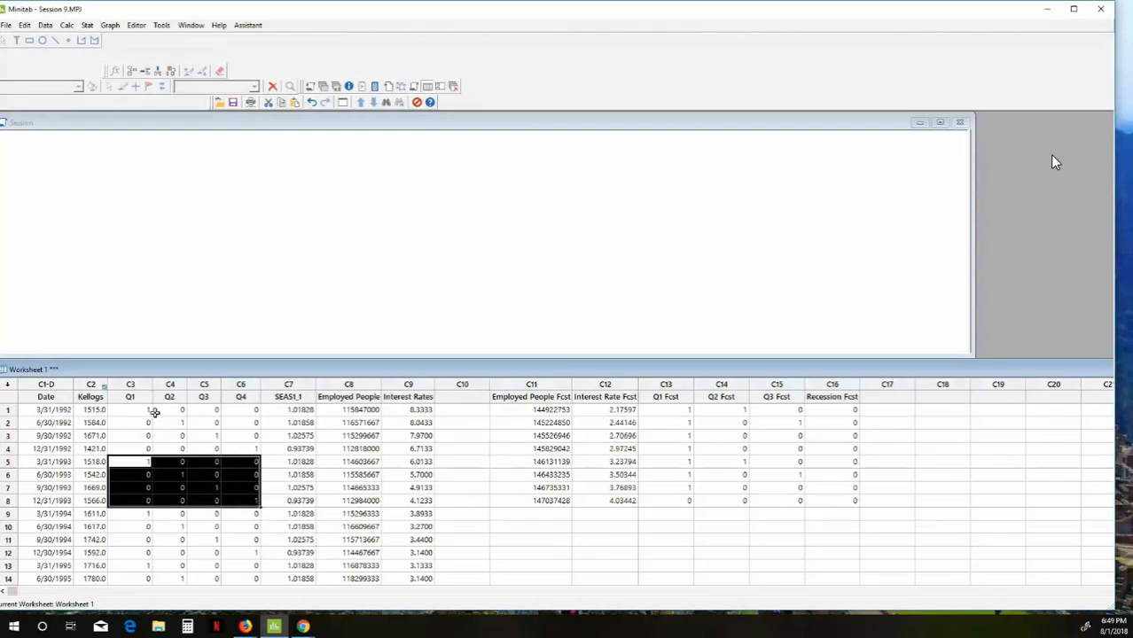
drag(155, 413, 248, 447)
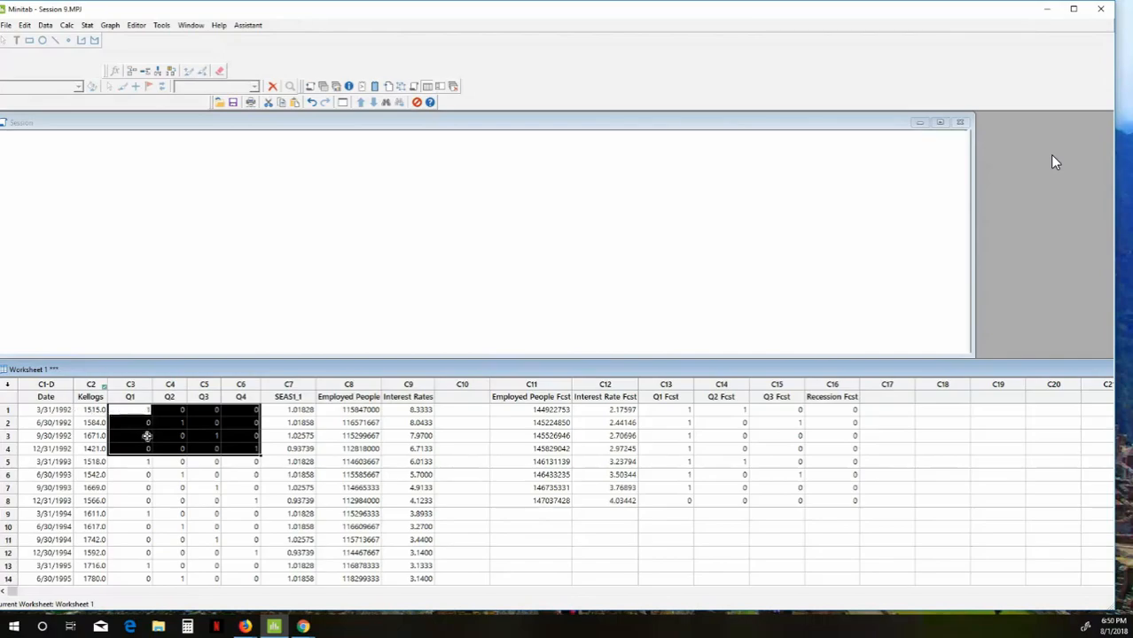
click(68, 449)
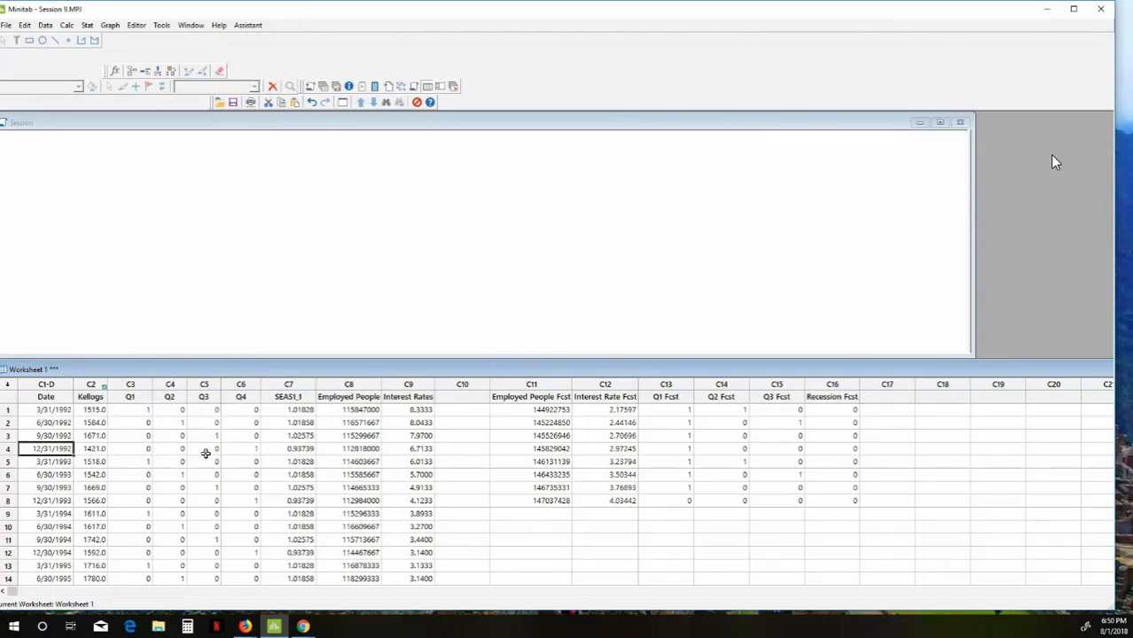
click(254, 451)
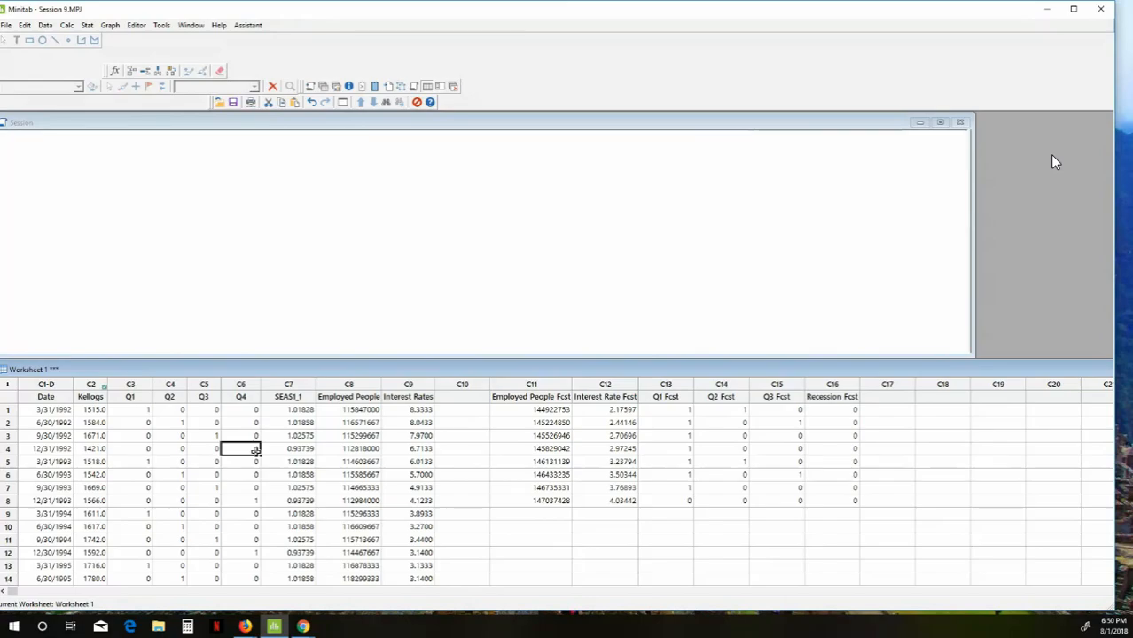
drag(145, 409, 252, 453)
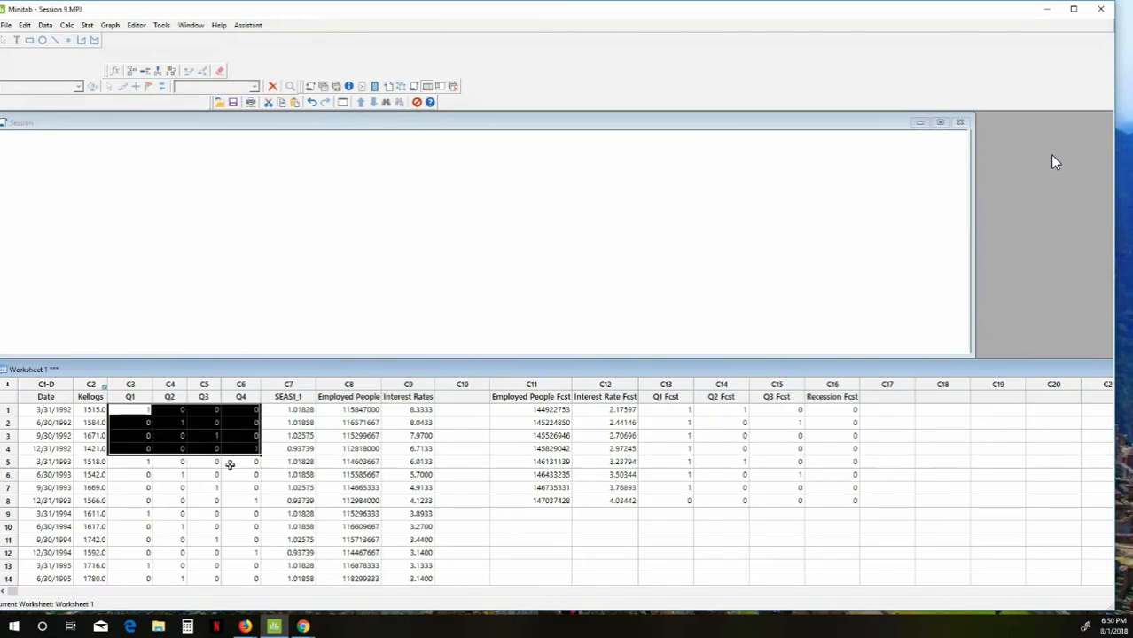
drag(142, 462, 238, 503)
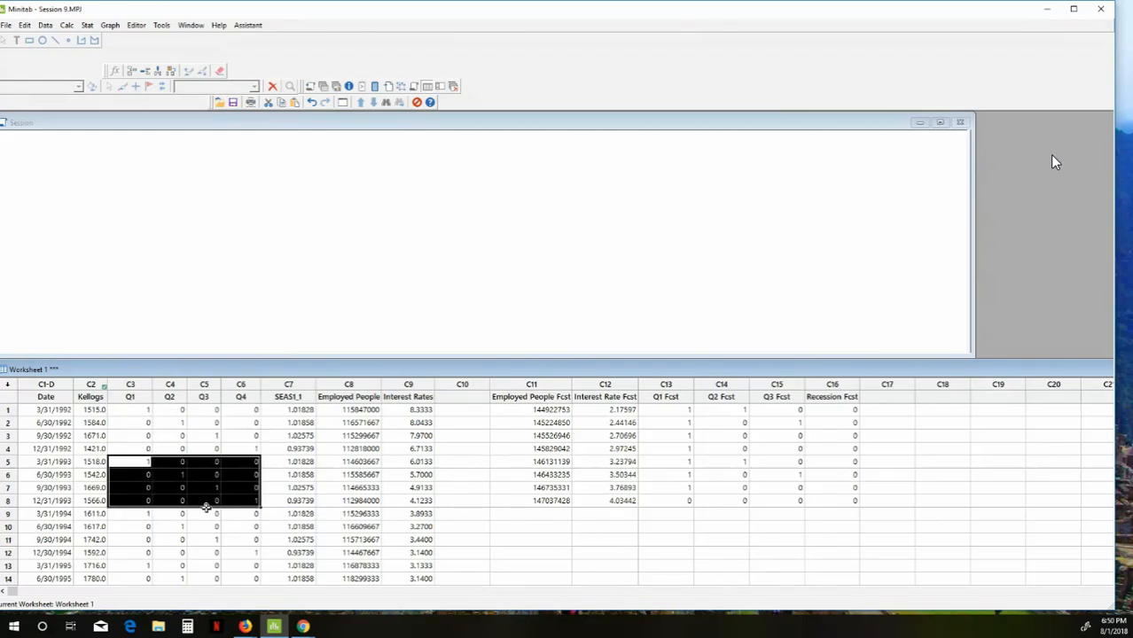
click(150, 514)
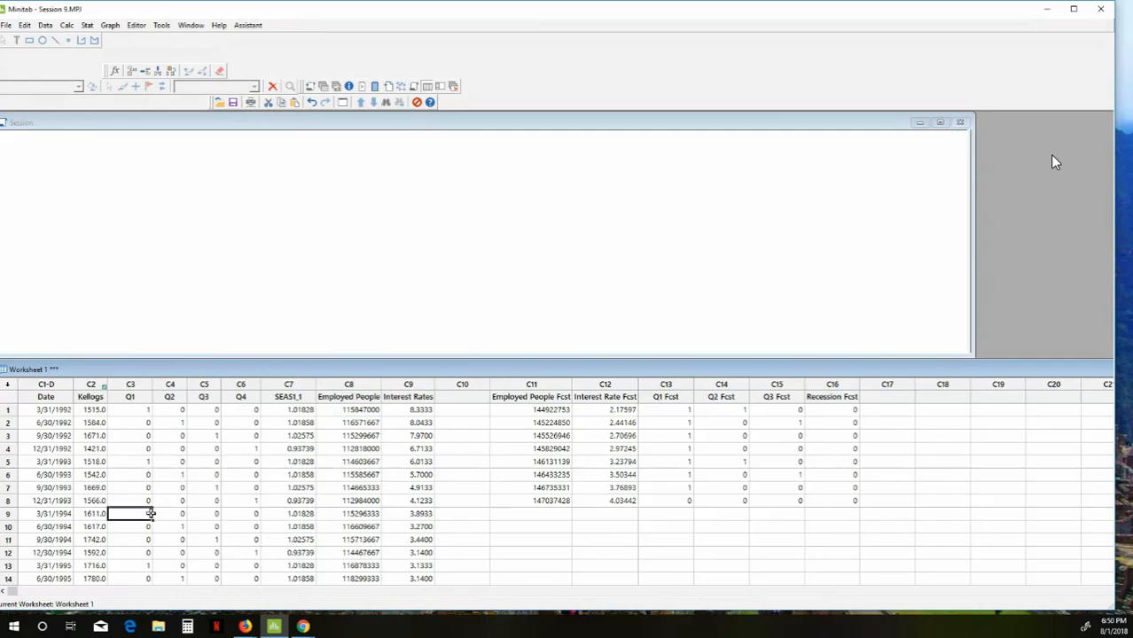
drag(152, 514, 157, 539)
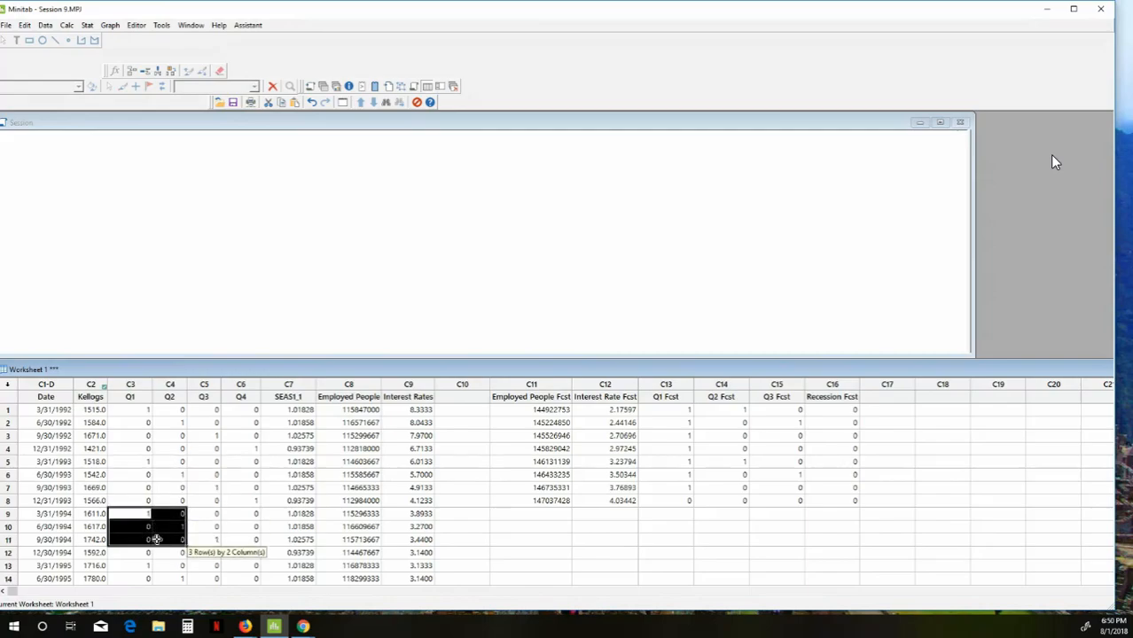
drag(157, 539, 221, 543)
Step: Compare the Q1 indicator values with the March 31 dates of 2014 to 2017 in rows 89, 93, 97 and 101
scroll(218, 532, down, 8)
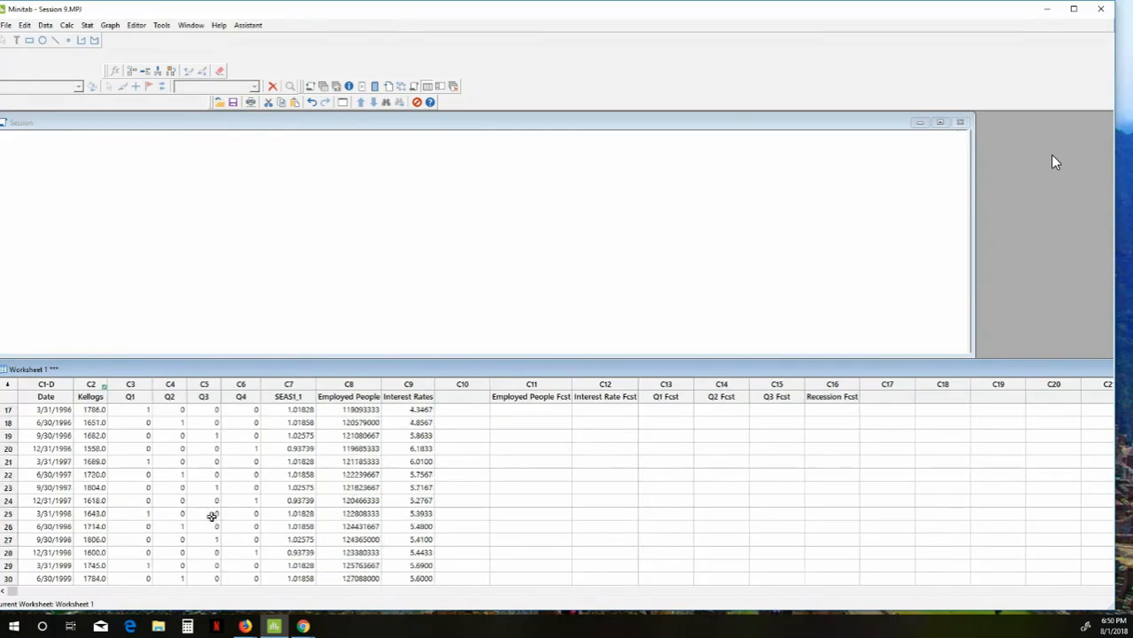
scroll(185, 514, down, 5)
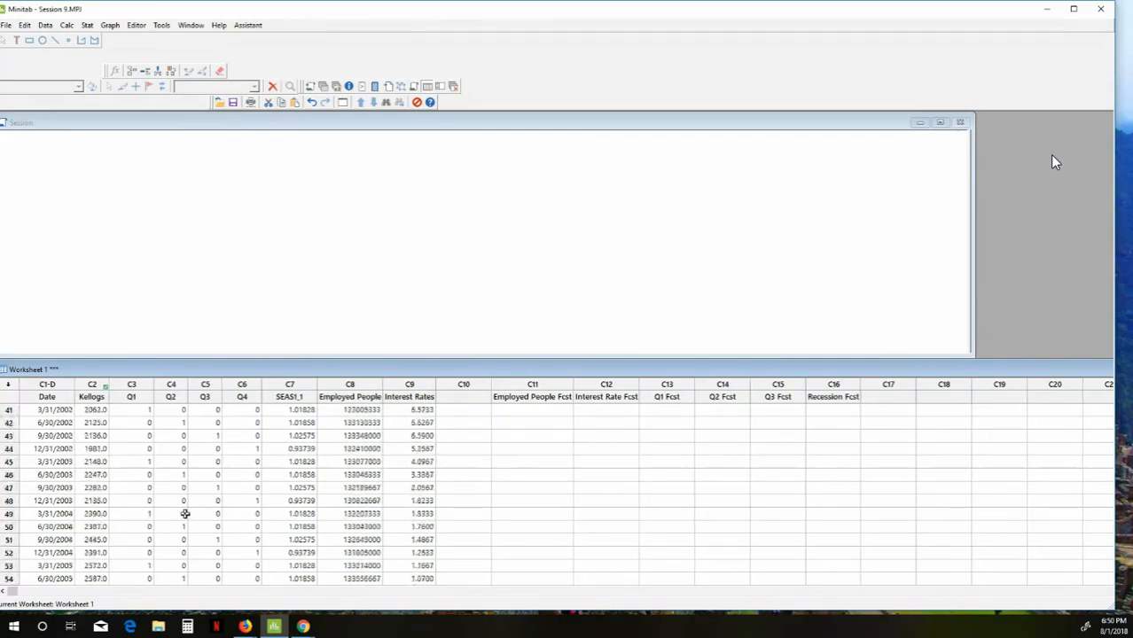
scroll(185, 514, down, 13)
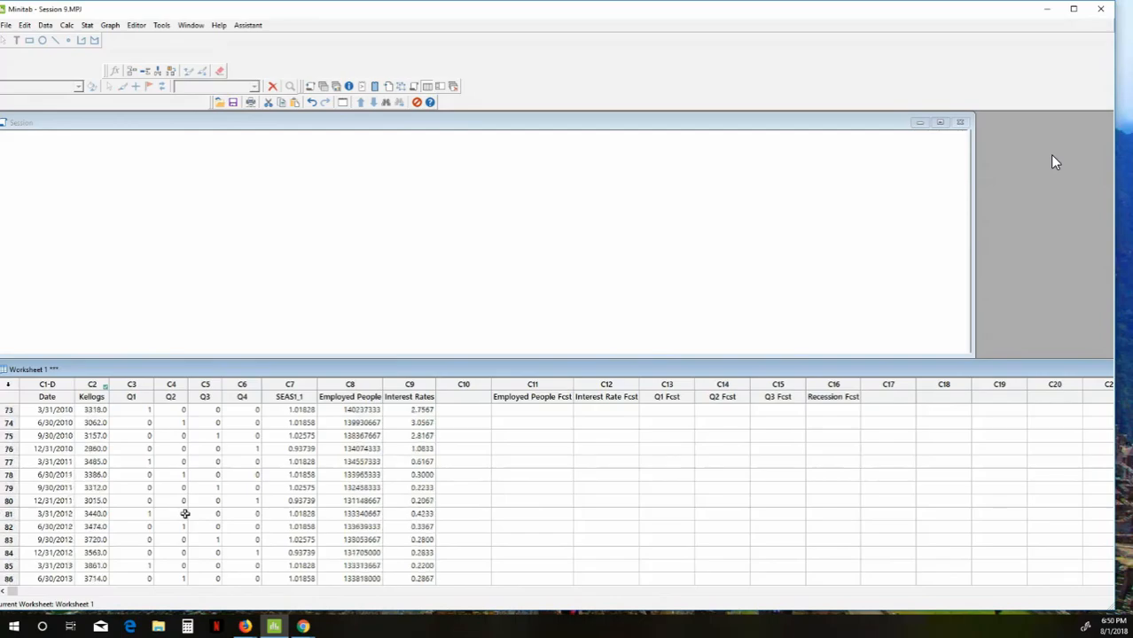
scroll(185, 514, down, 3)
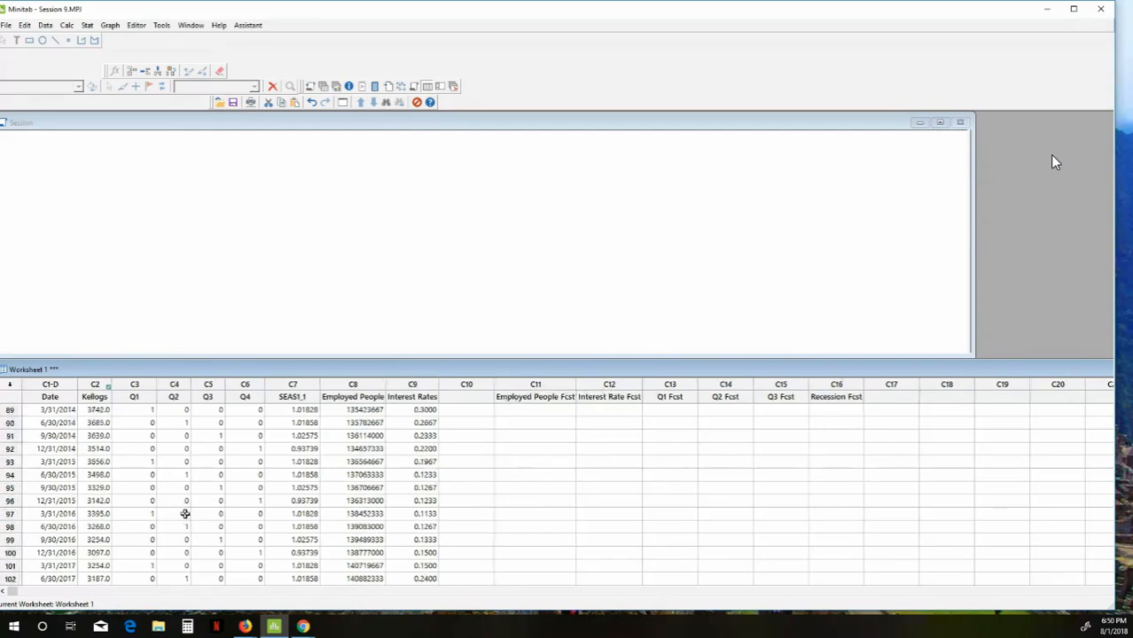
click(134, 393)
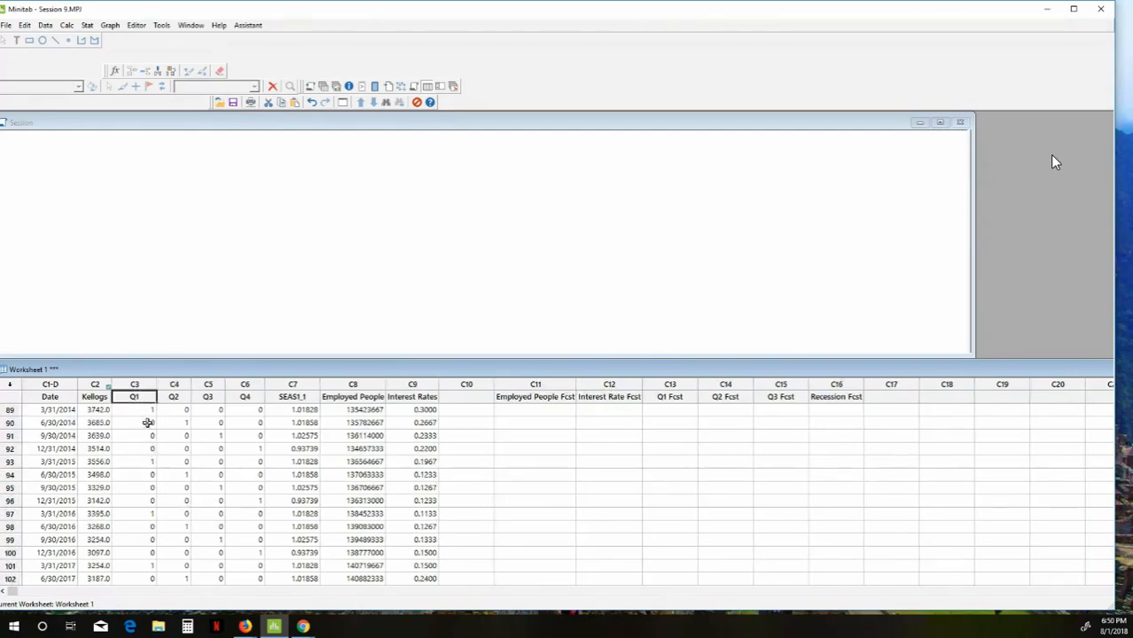
click(146, 411)
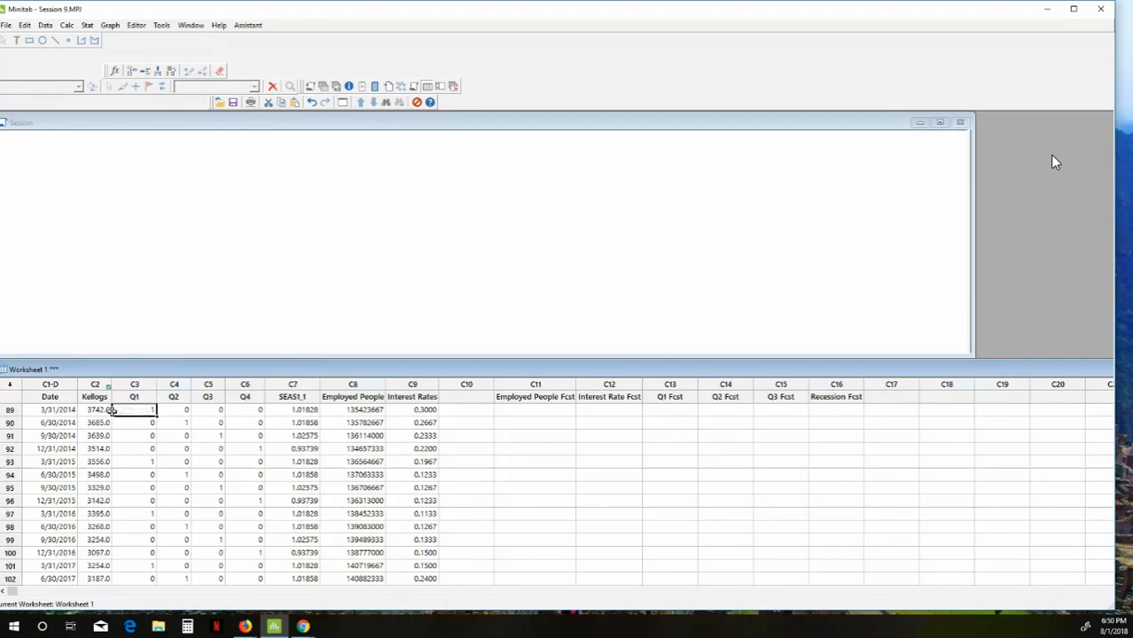
click(51, 411)
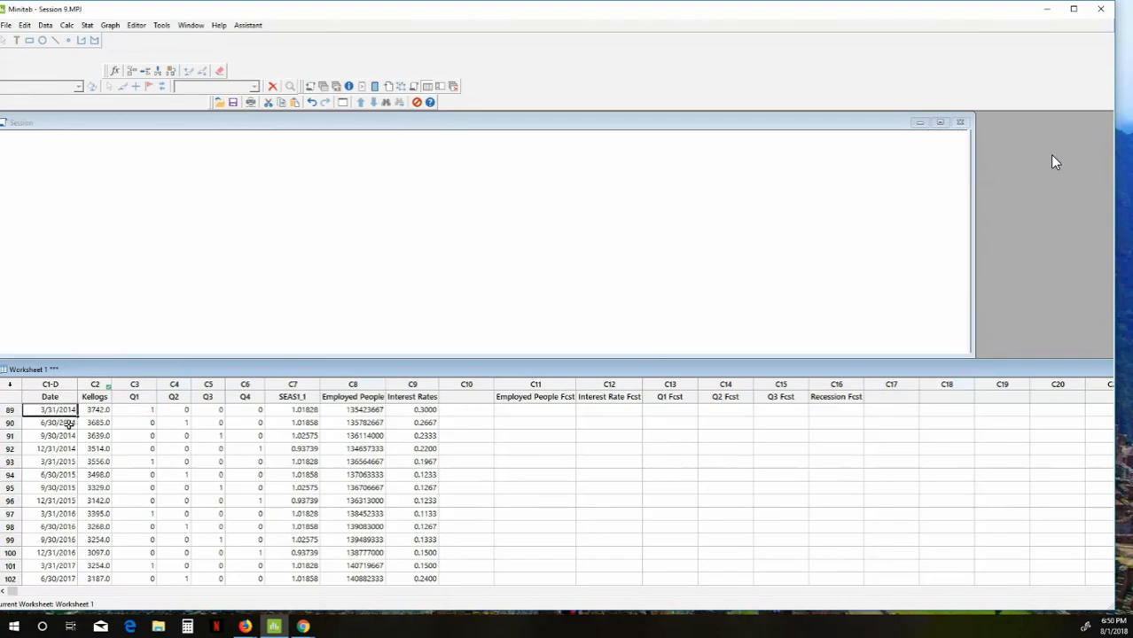
click(155, 463)
click(47, 466)
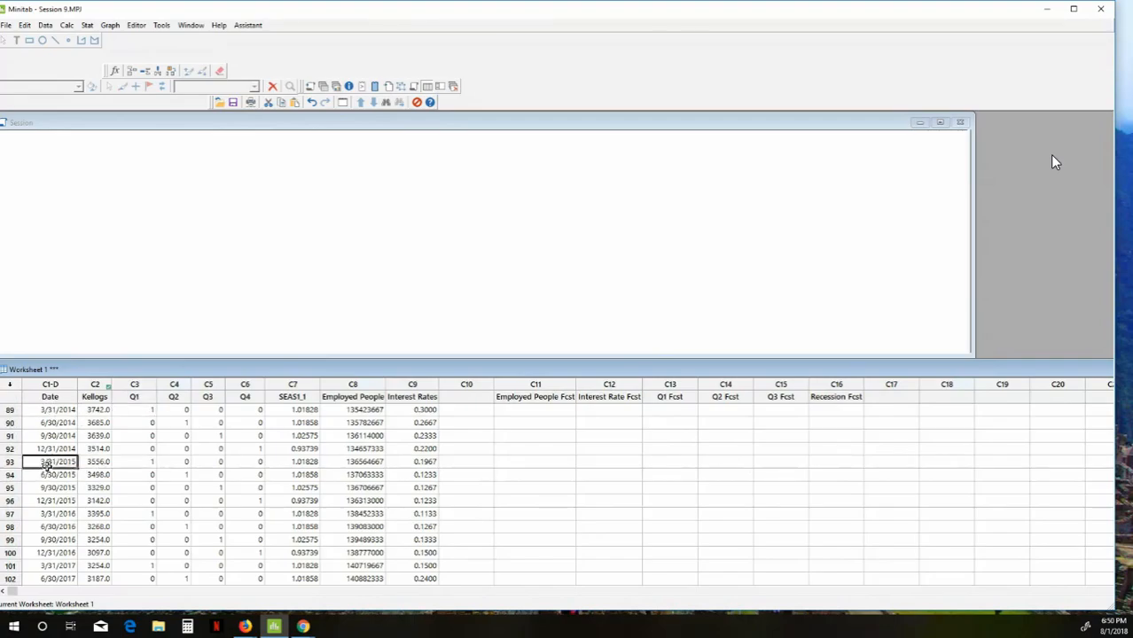
click(143, 516)
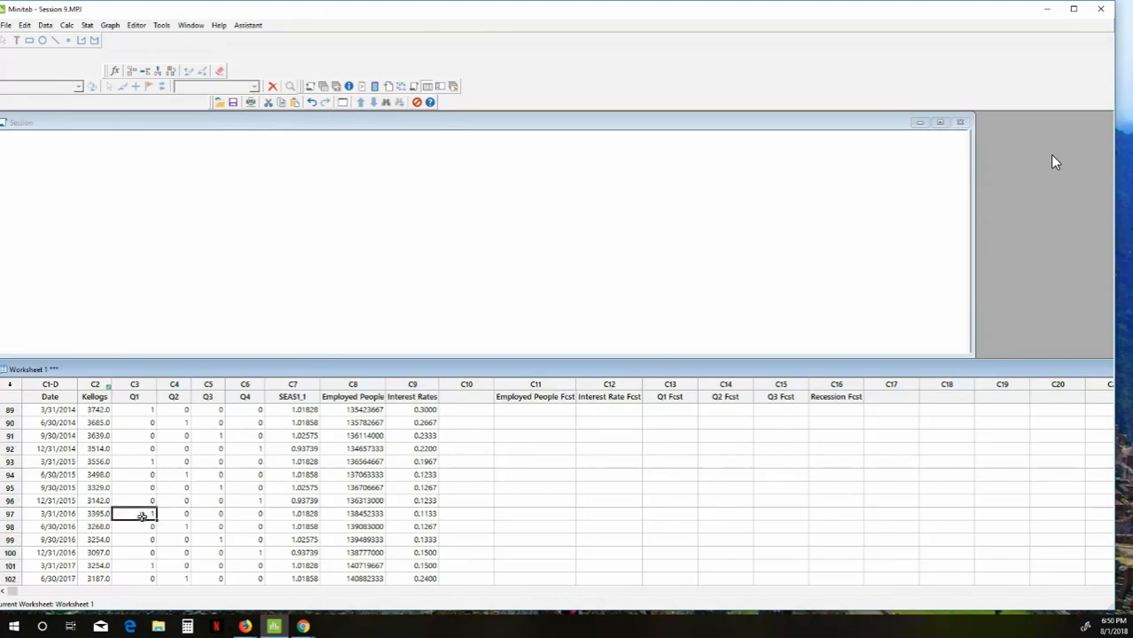
click(65, 516)
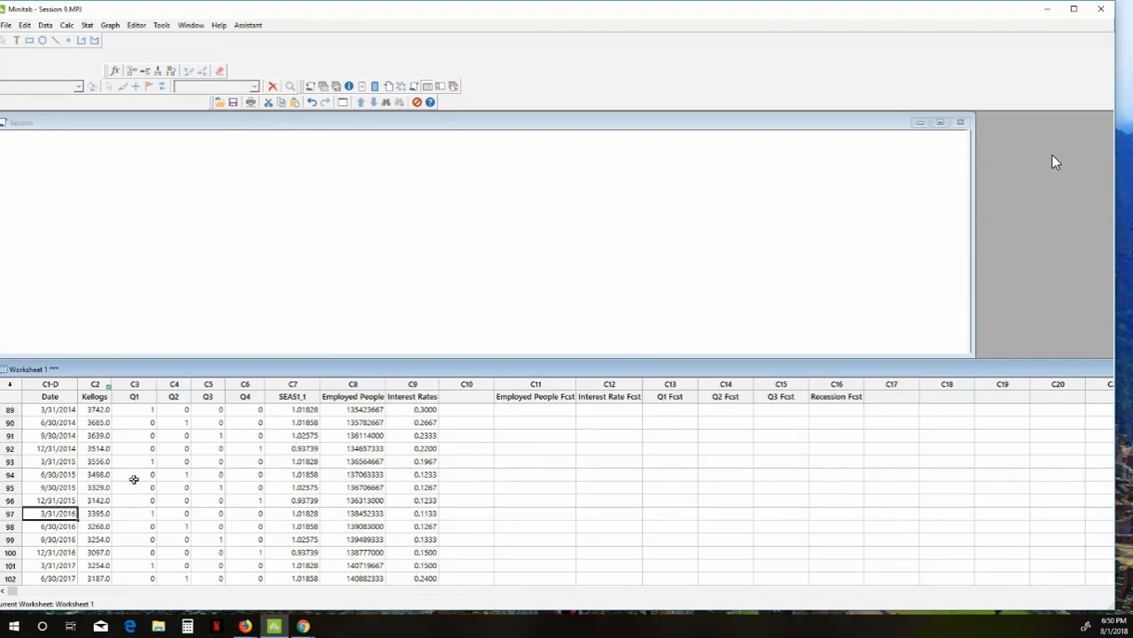
click(147, 568)
text(1)
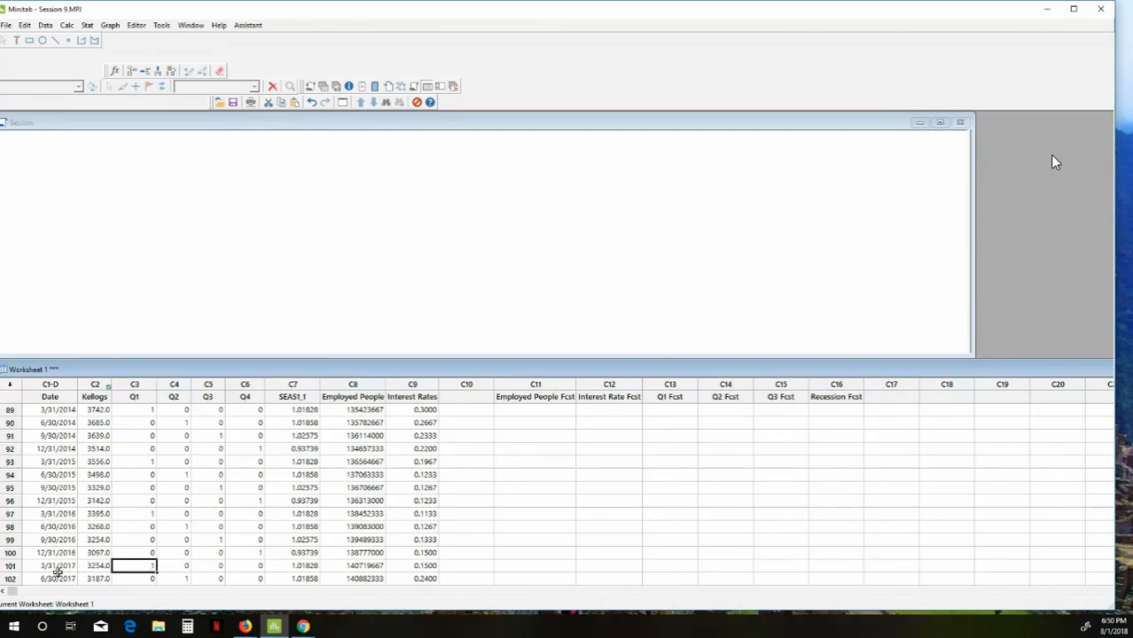
click(57, 567)
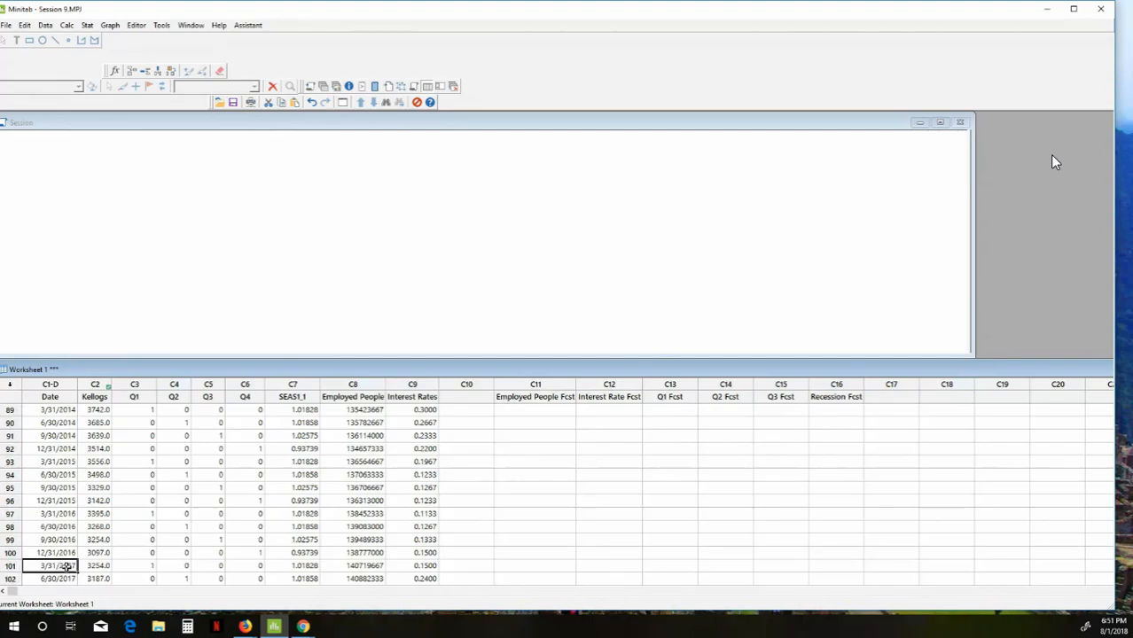
Step: Check the Q2 indicator for the June 30 dates of 2014 and 2015, and the Q4 indicator for 12/31/2017 in row 104
click(68, 425)
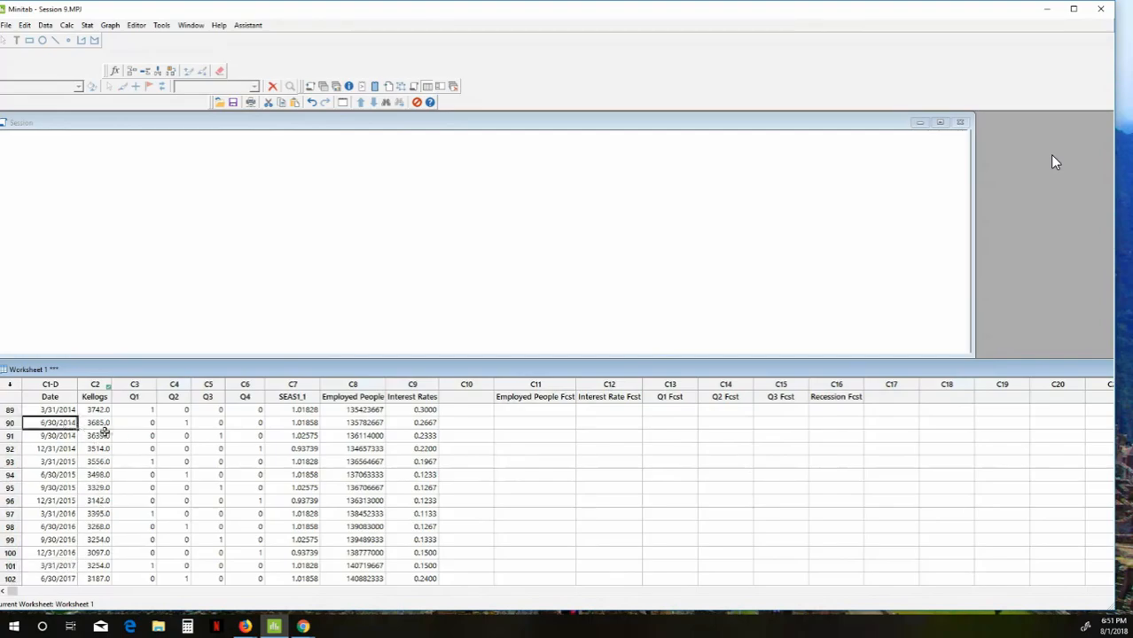
click(181, 427)
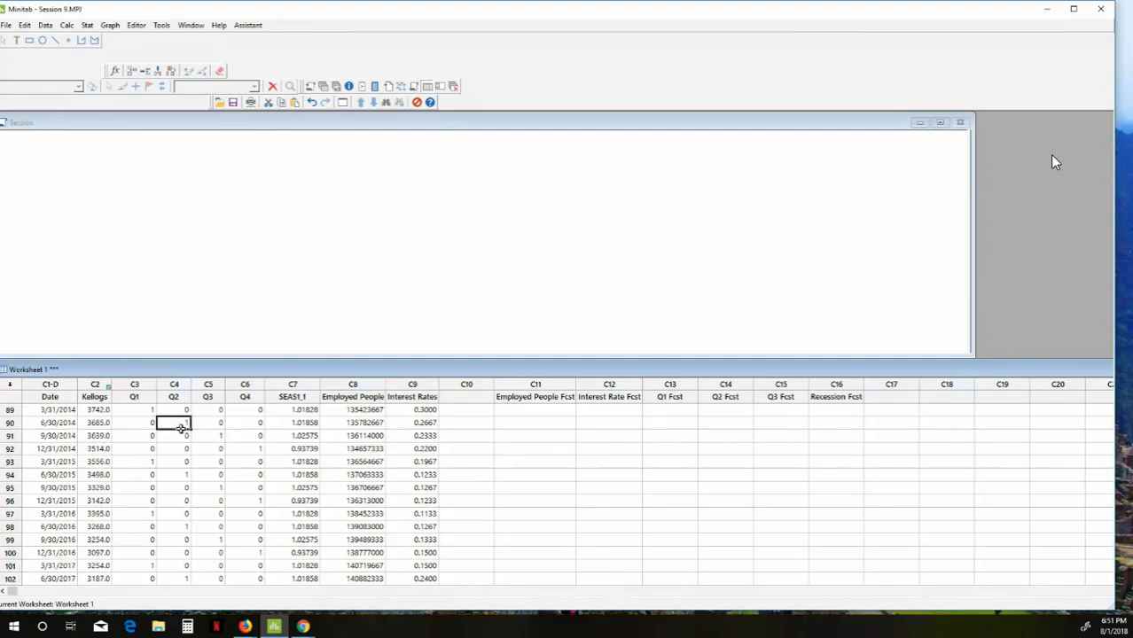
text(1)
click(184, 476)
scroll(185, 476, down, 3)
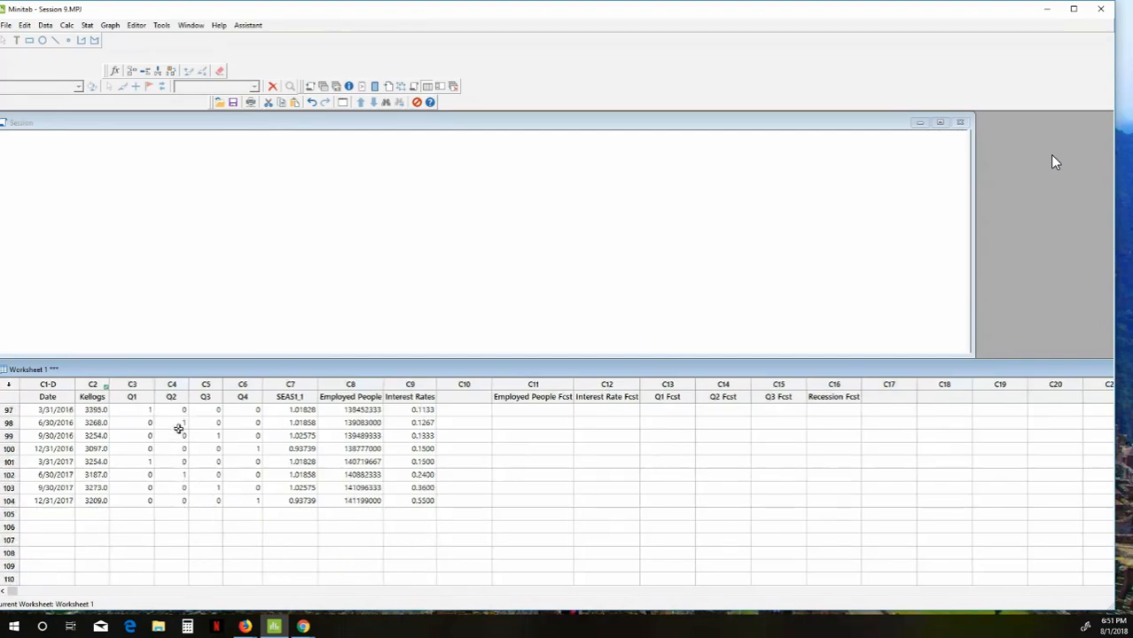
click(49, 504)
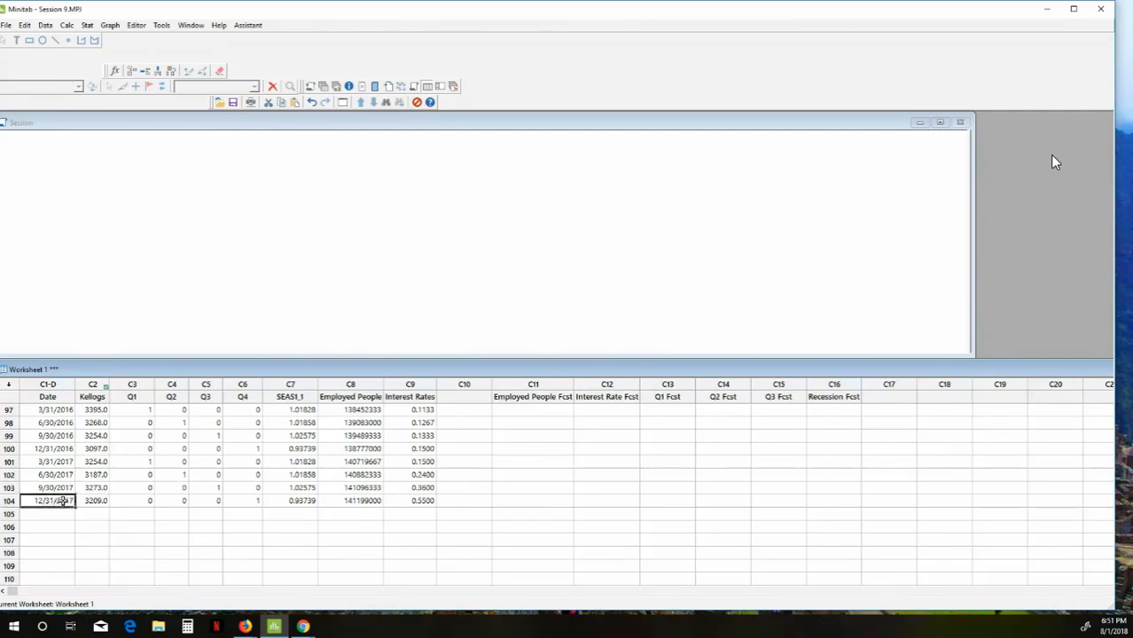
click(260, 503)
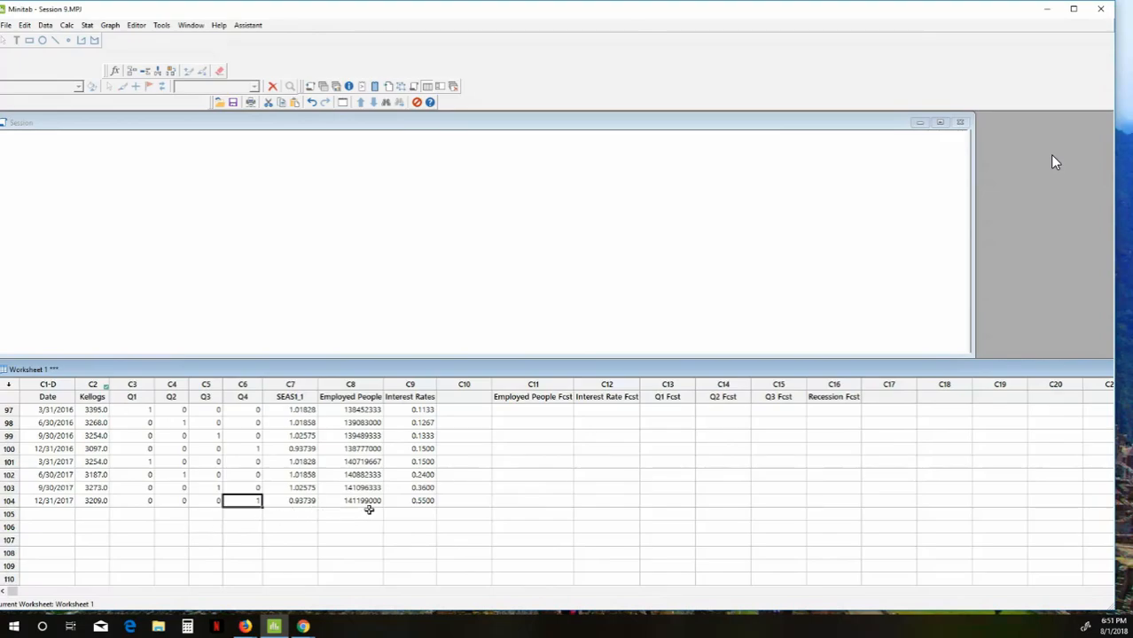
Step: Examine the forecast columns C11 to C16 from the first row, highlighting the Interest Rate Fcst and Q1 Fcst columns
scroll(369, 509, up, 13)
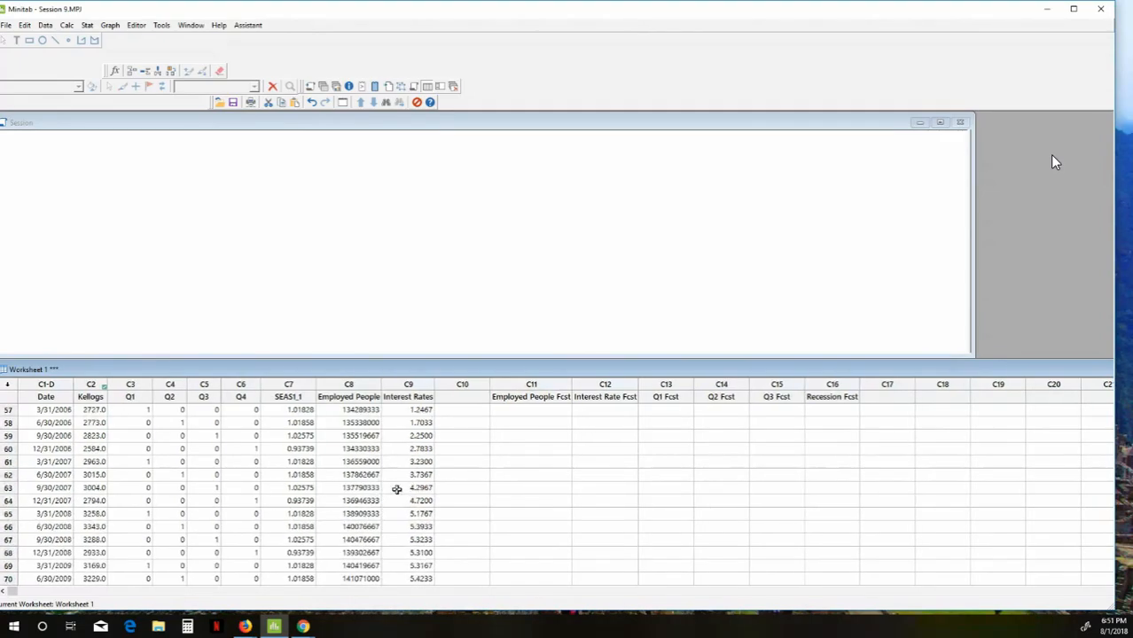
scroll(396, 489, up, 16)
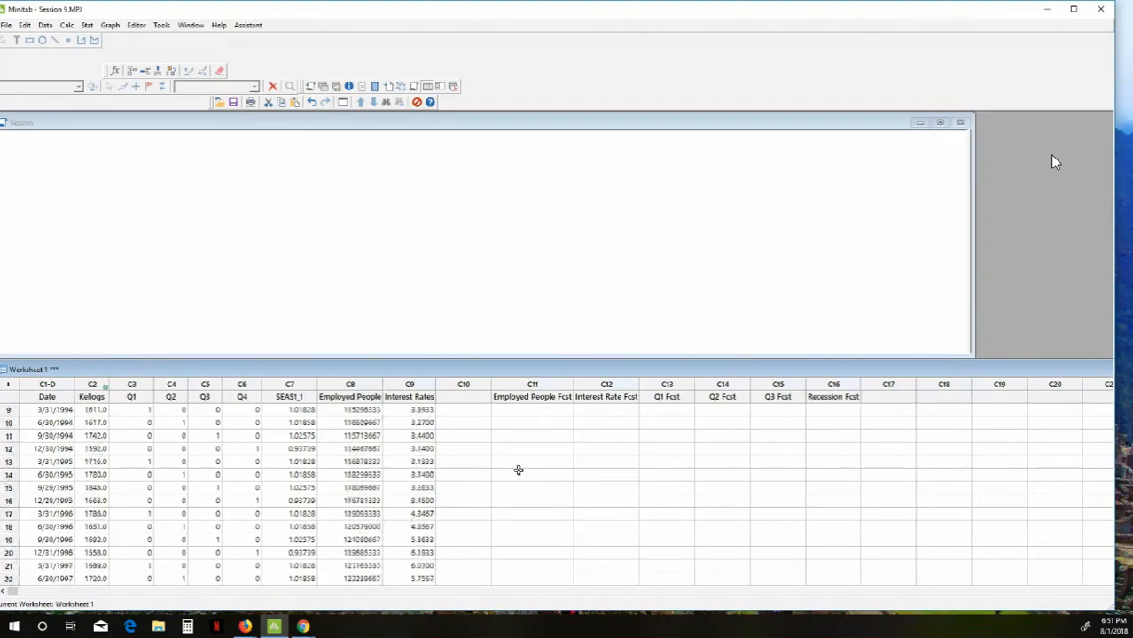
scroll(519, 470, up, 3)
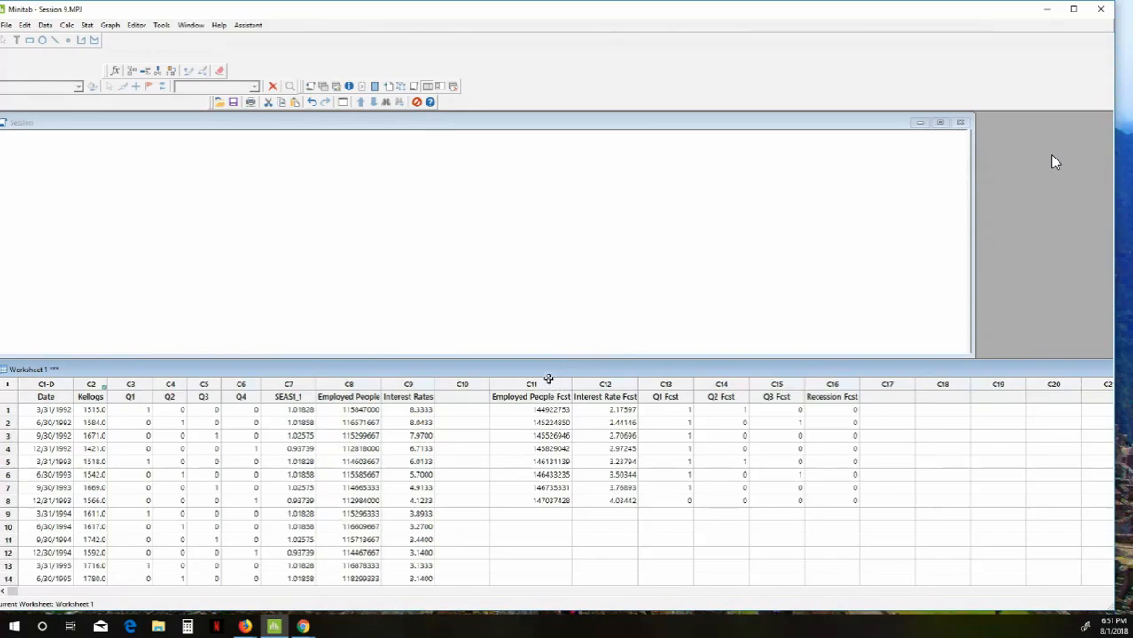
drag(535, 373, 25, 376)
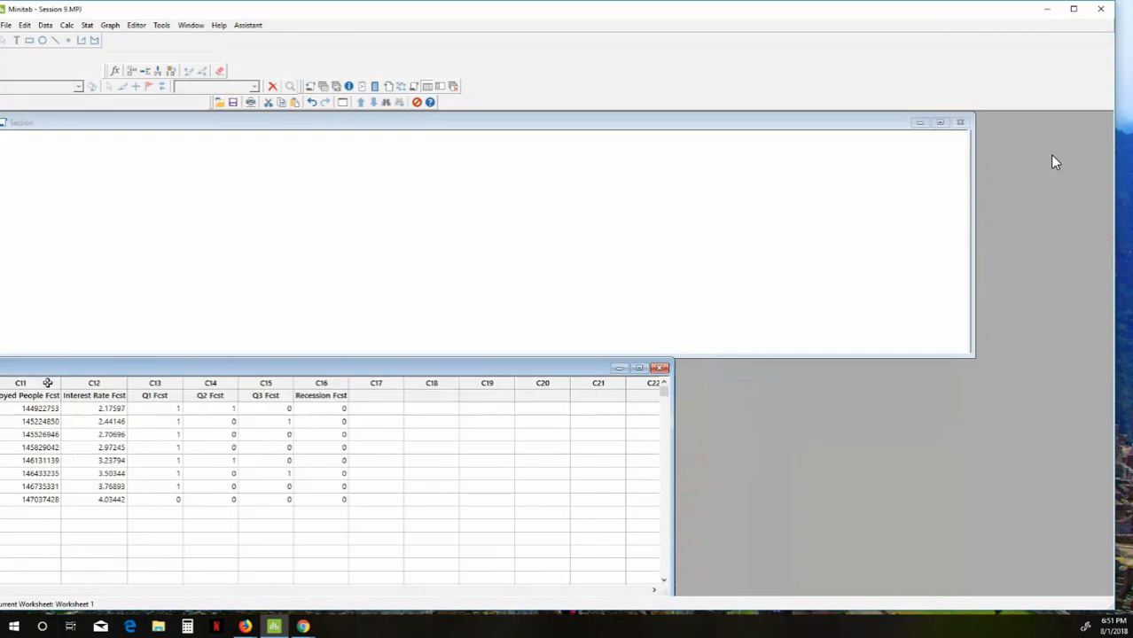
click(175, 409)
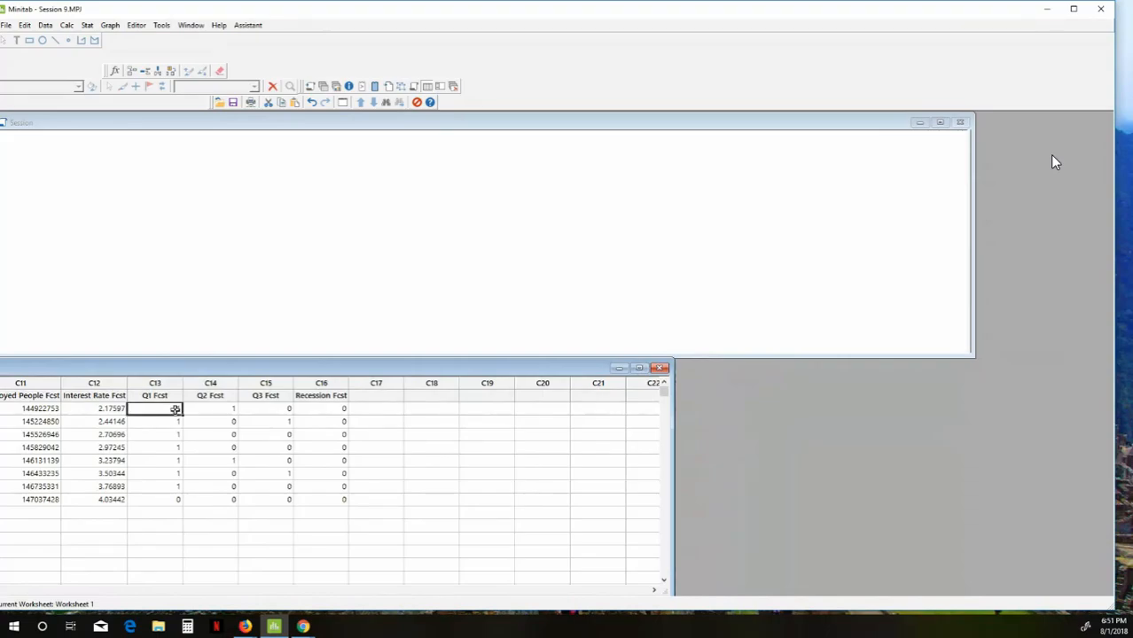
click(154, 384)
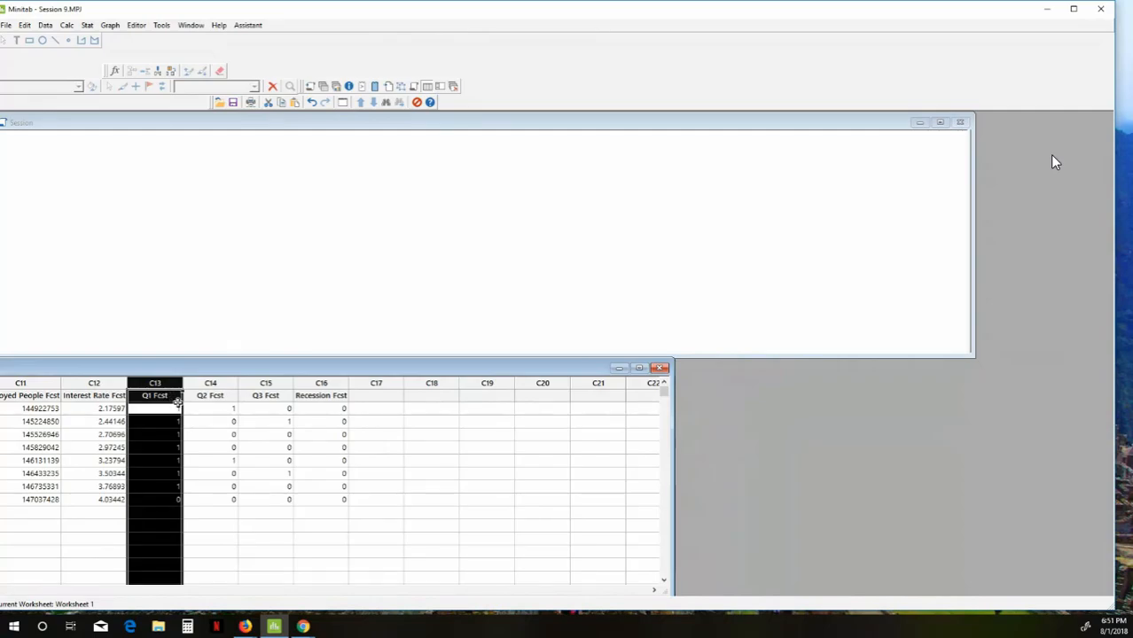
click(96, 435)
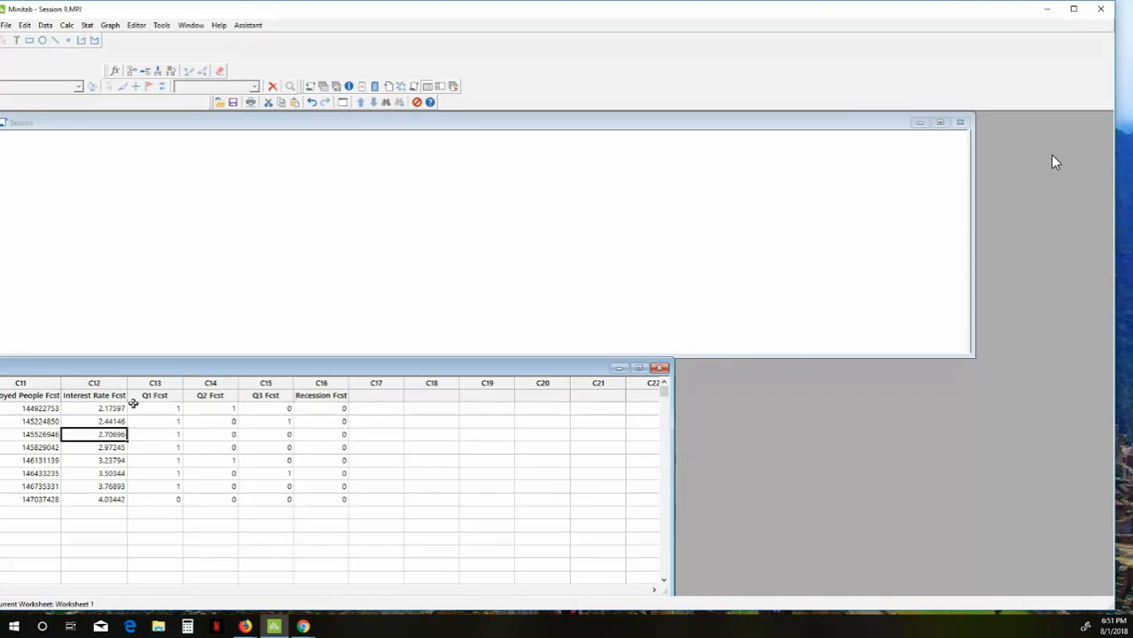
drag(94, 383, 156, 385)
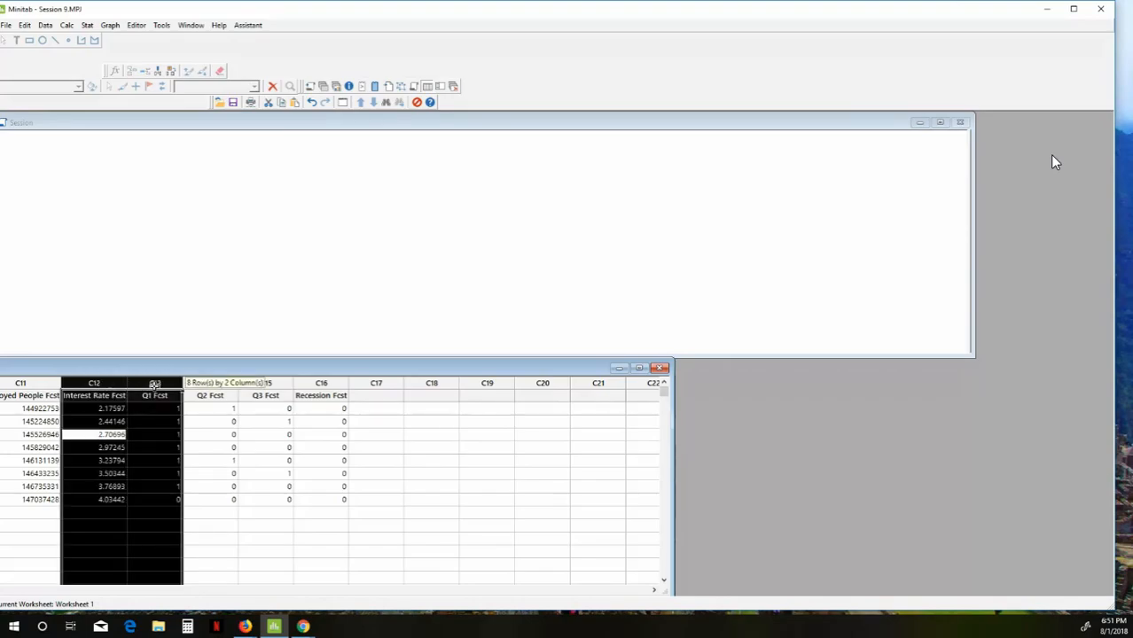
click(174, 396)
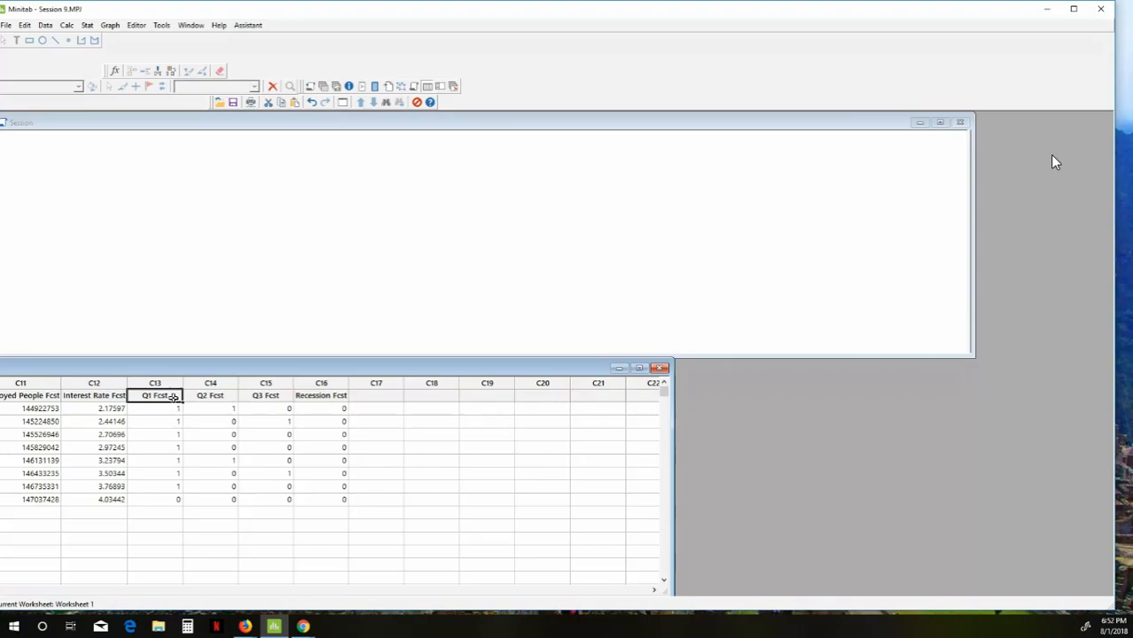
Step: Name the empty column C10, beside Interest Rates, "Fcst Dates"
key(Left)
key(Left)
key(Left)
drag(136, 368, 304, 372)
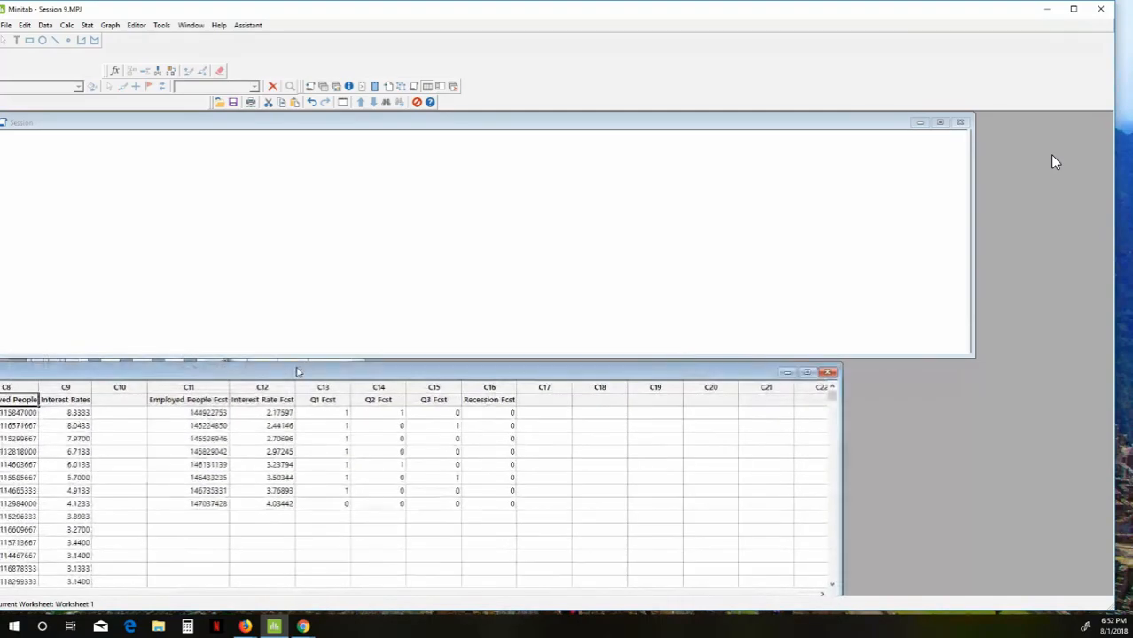
click(133, 402)
text(D)
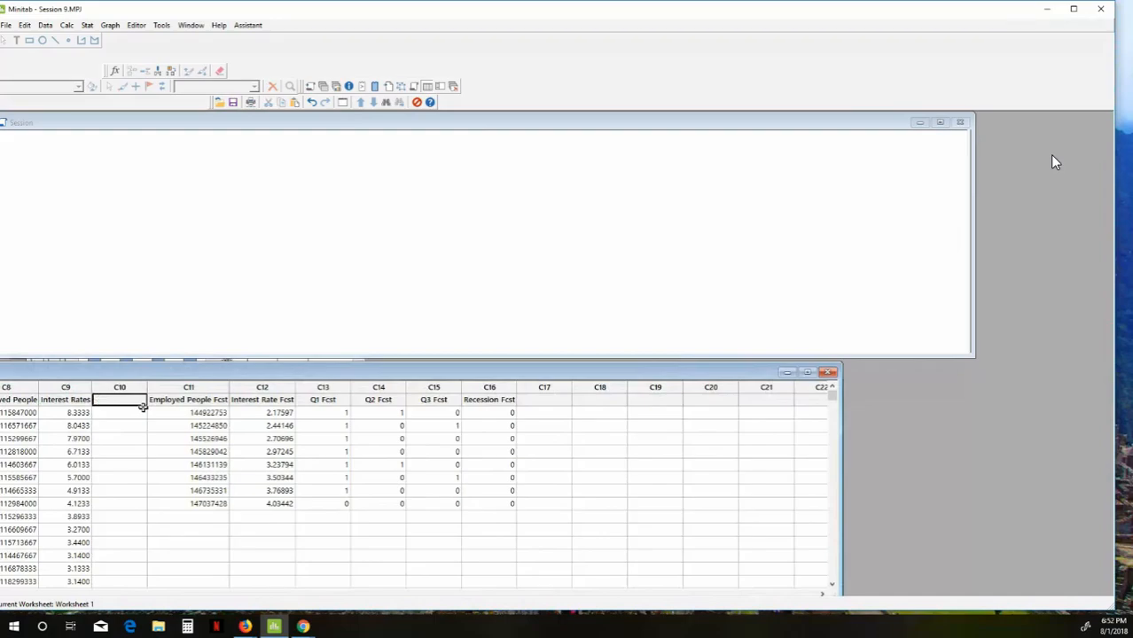
text(cst Dates)
Step: Enter the quarter-end dates 3/31/2018, 6/30/2018 and 9/30/2018 in the first three rows of Fcst Dates
click(131, 417)
text(3/31/2018)
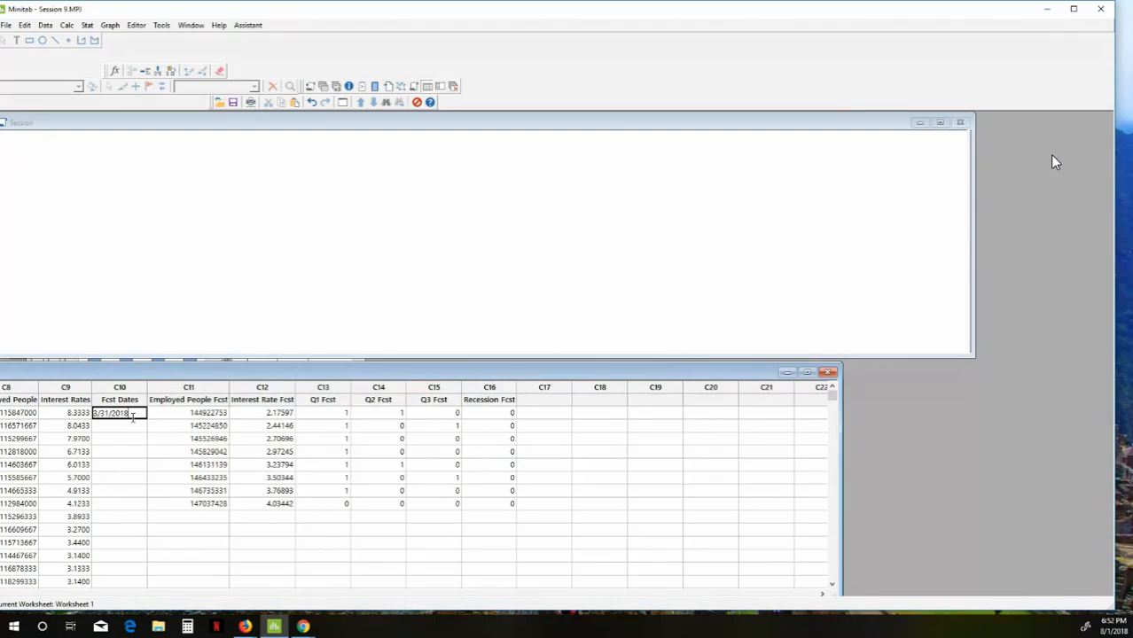
click(128, 427)
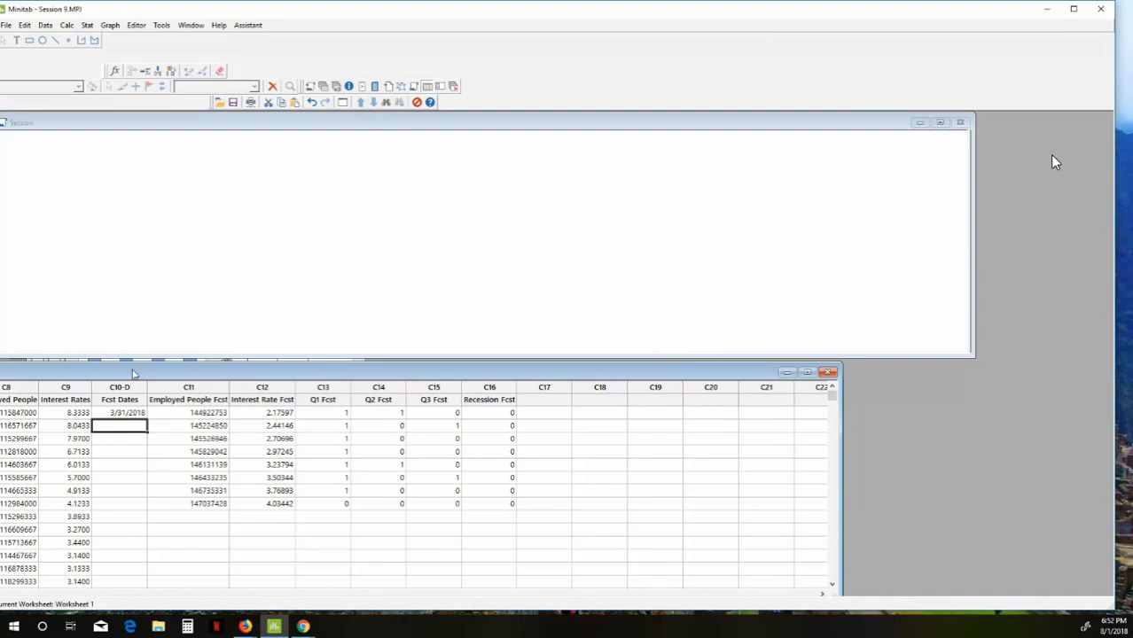
drag(136, 373, 461, 363)
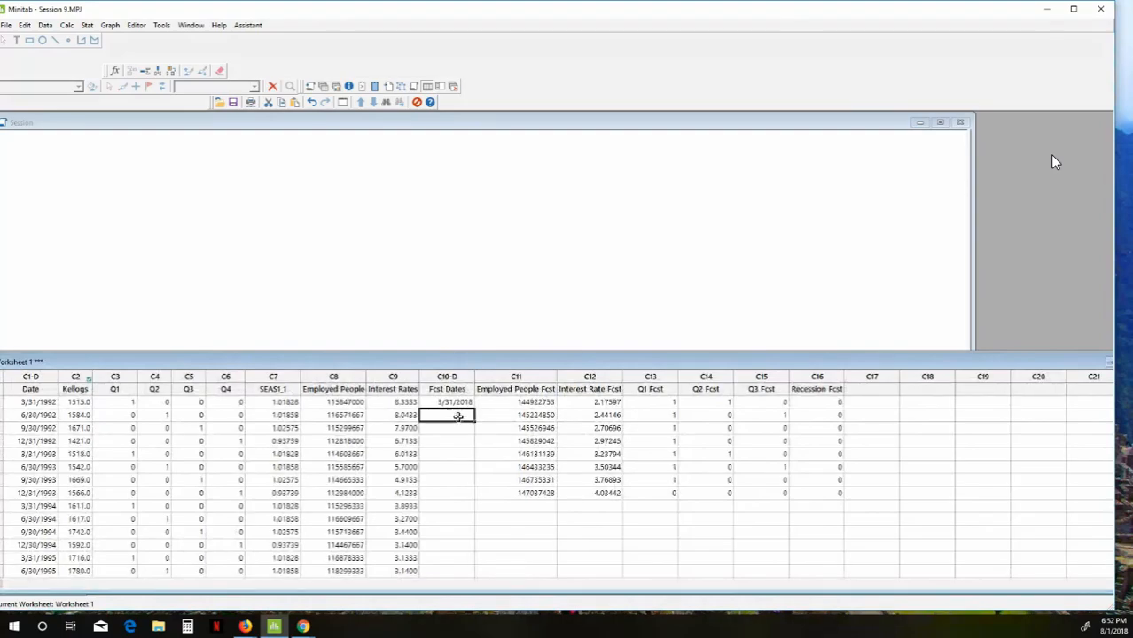
text(6)
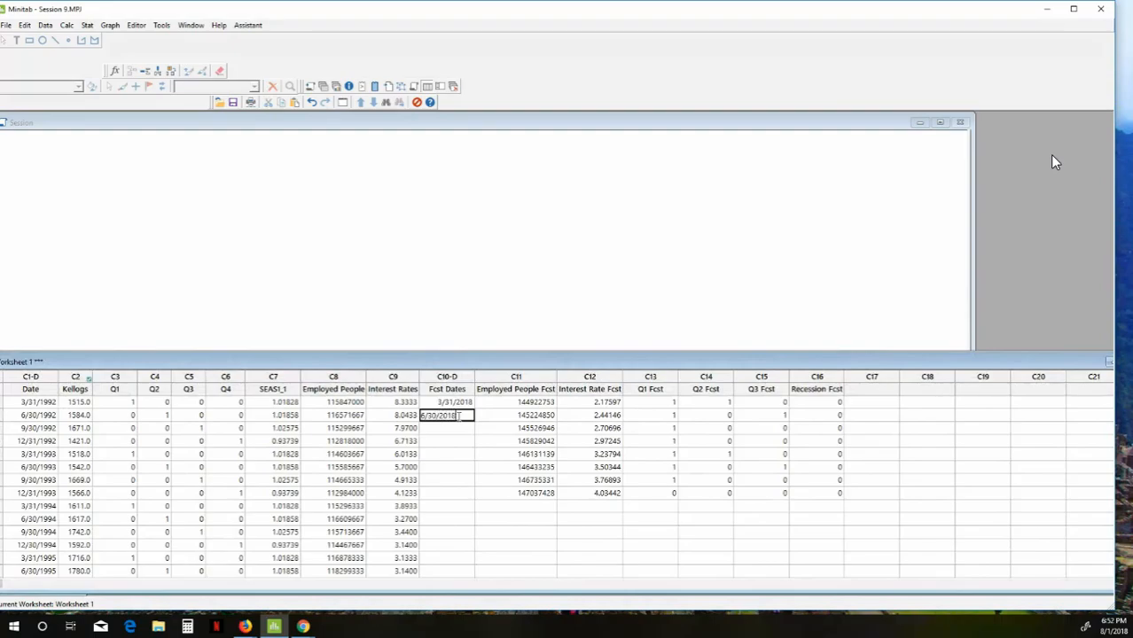
text(/30/2018)
click(450, 428)
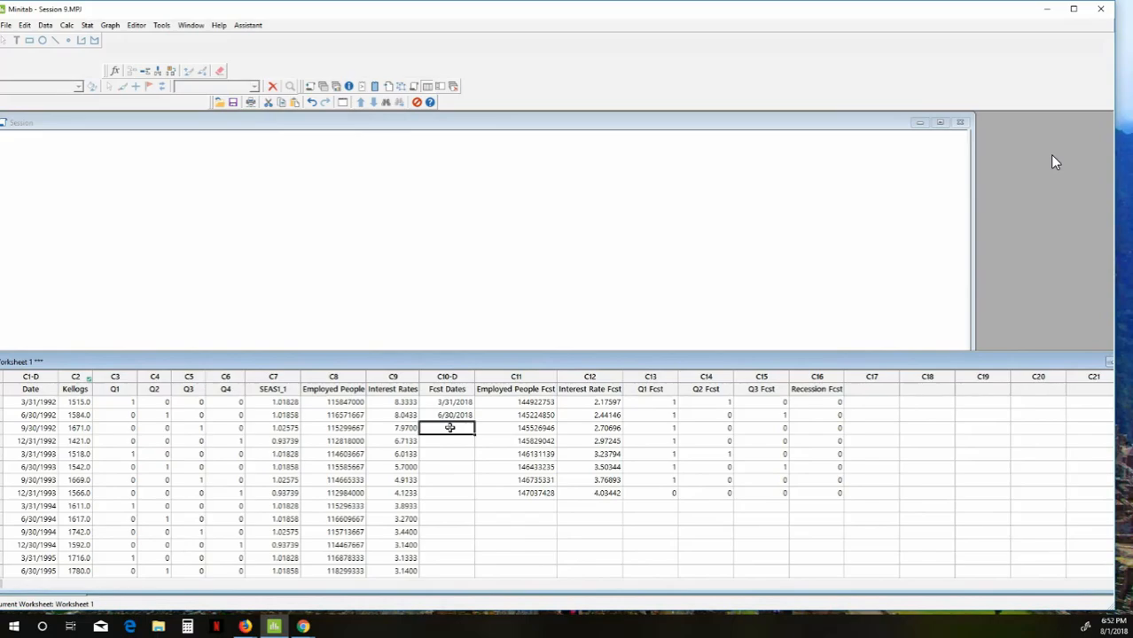
text(9/30/2018)
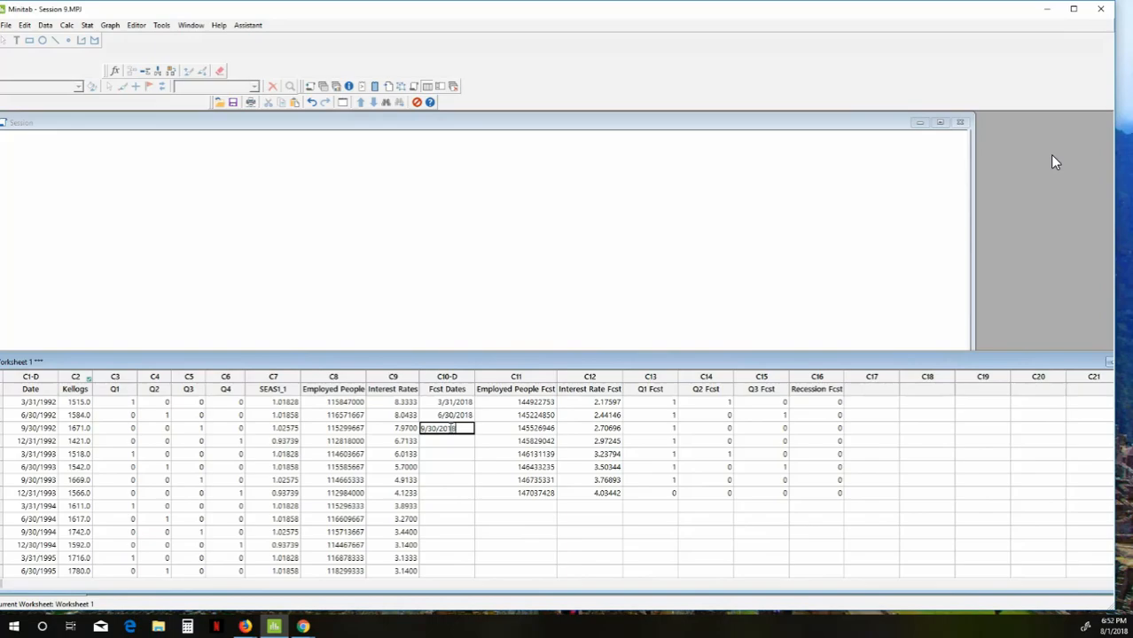
Step: Enter 12/31/2018 in row 4 of the Fcst Dates column, correcting any invalid date format
click(451, 441)
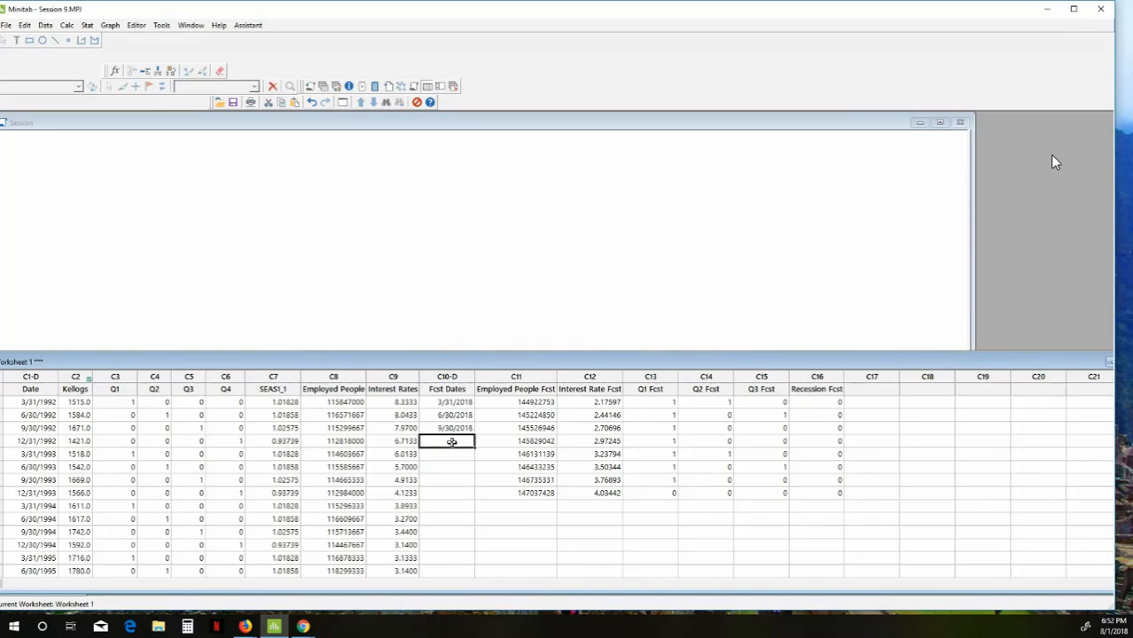
text(12/31)
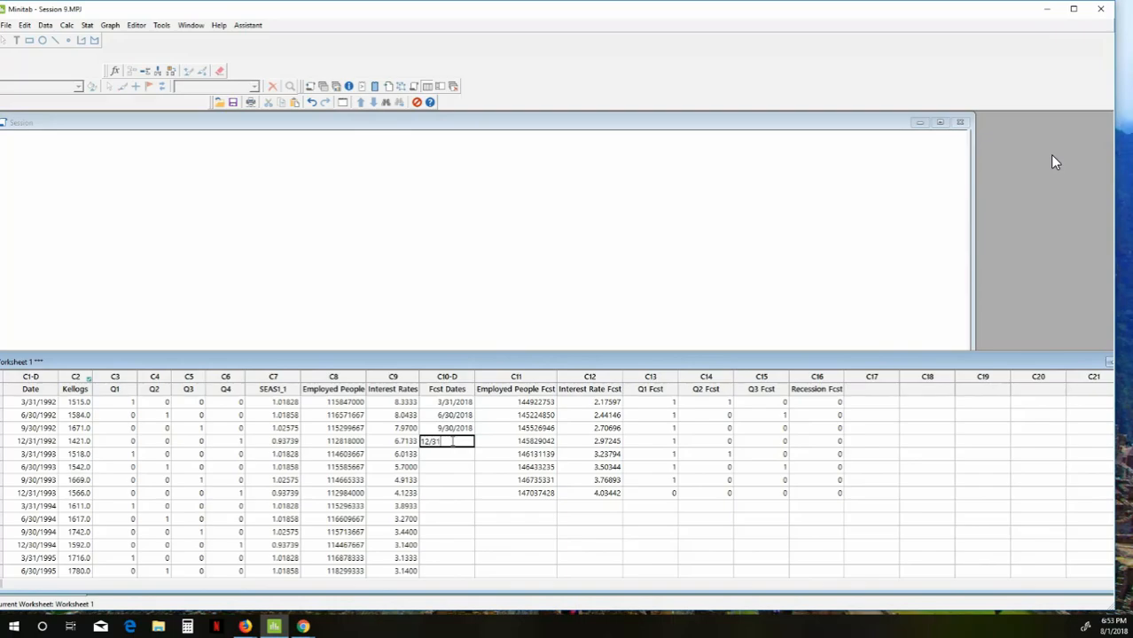
text(/2)
key(Return)
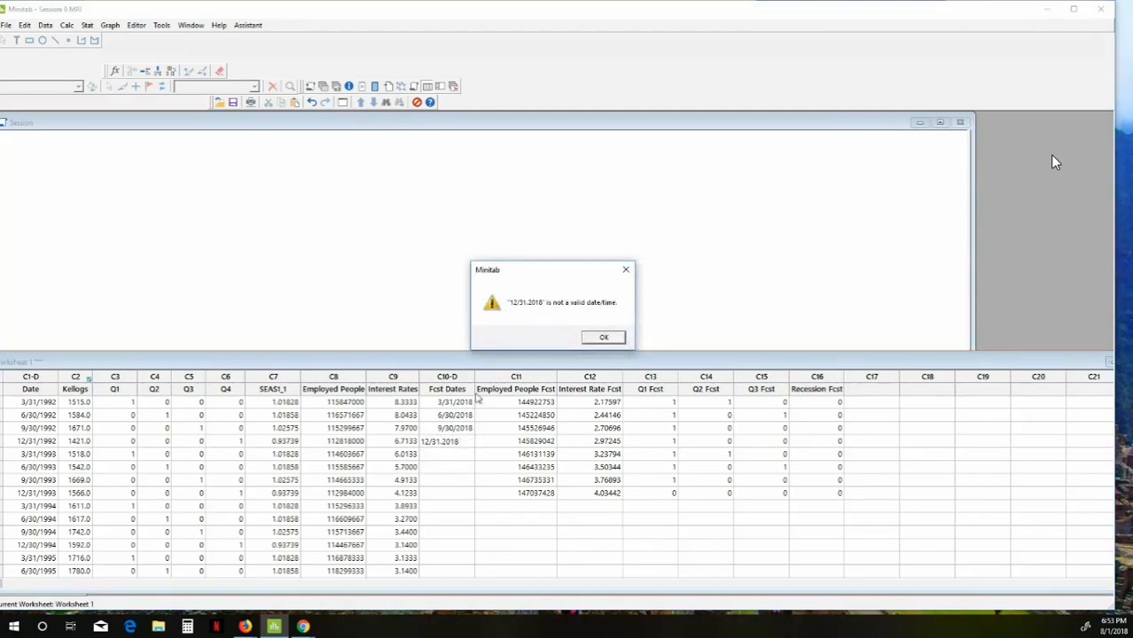
click(595, 337)
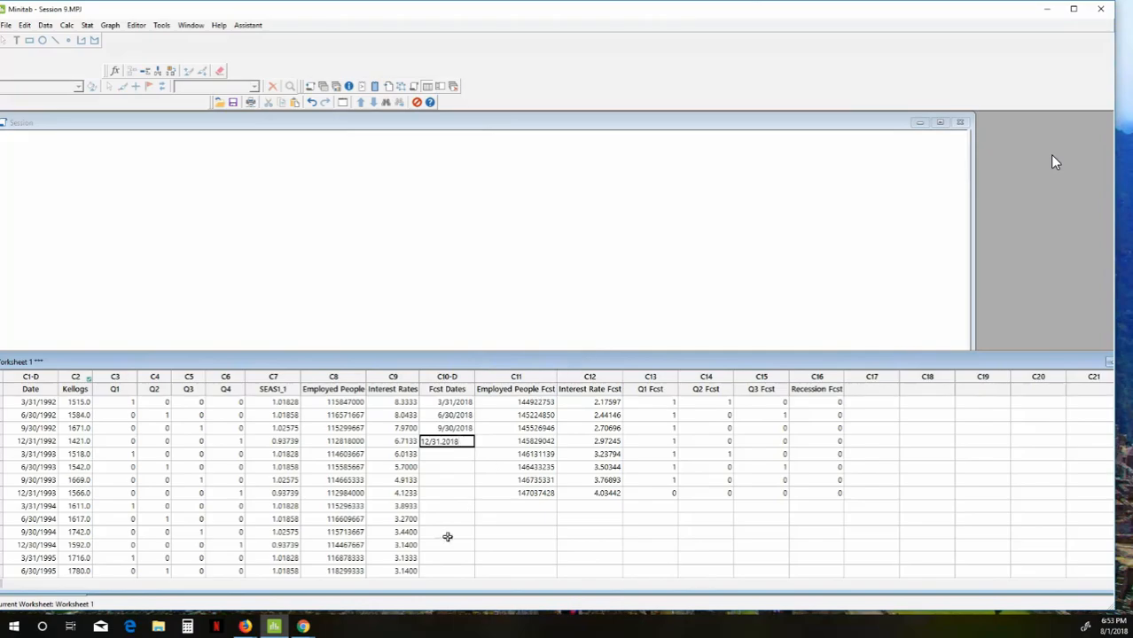
Step: Enter 3/31/2019 and 6/30/2019 in rows 5 and 6 of the Fcst Dates column
click(451, 454)
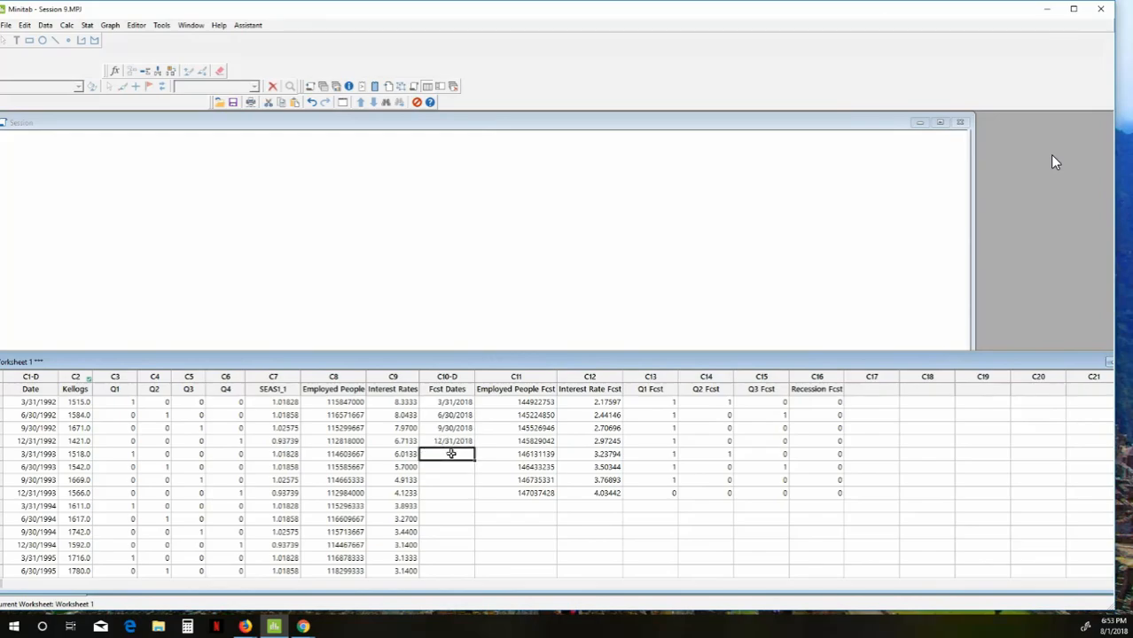
text(3/31/2019)
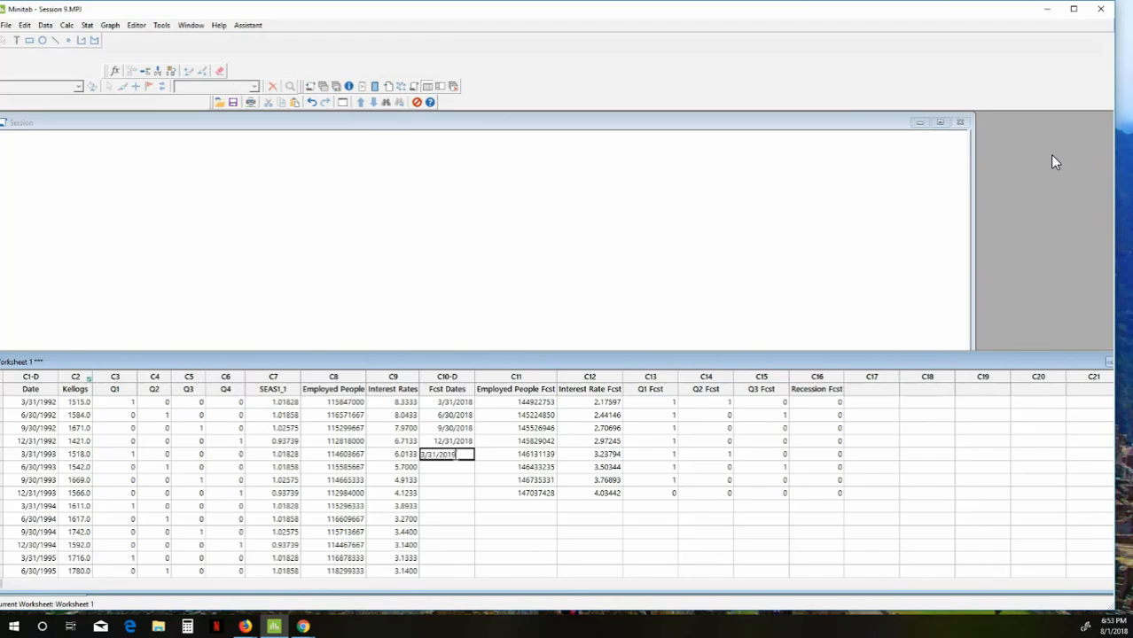
click(457, 467)
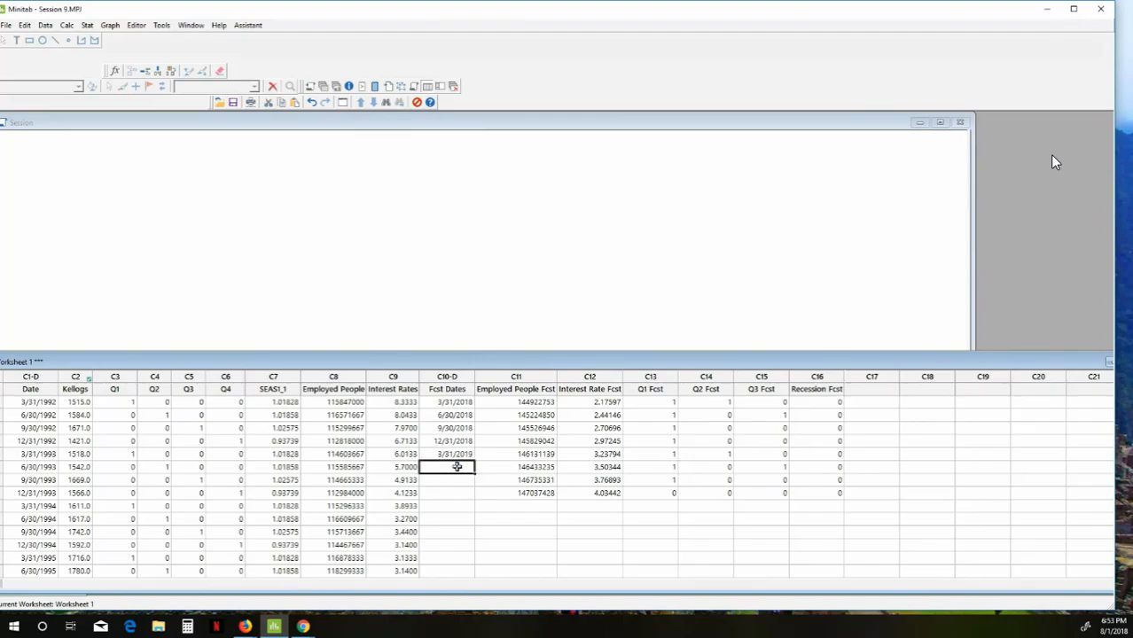
text(6/3)
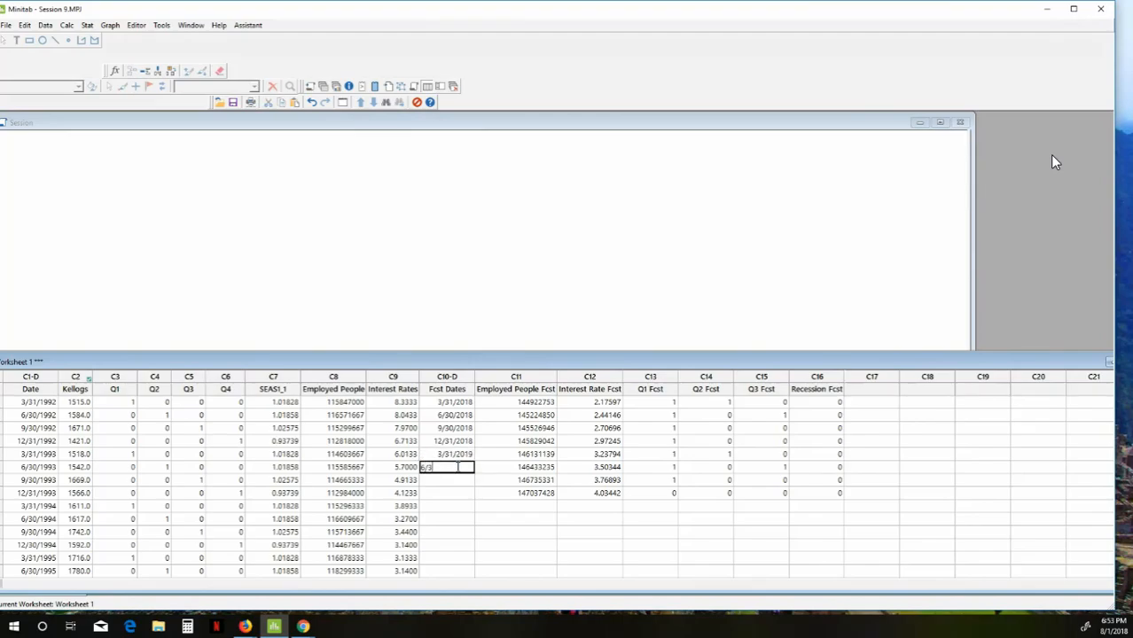
text(0/2019)
Step: Enter 9/30/2019 in row 7 of the Fcst Dates column, removing the duplicated day from the entry
click(460, 480)
text(9)
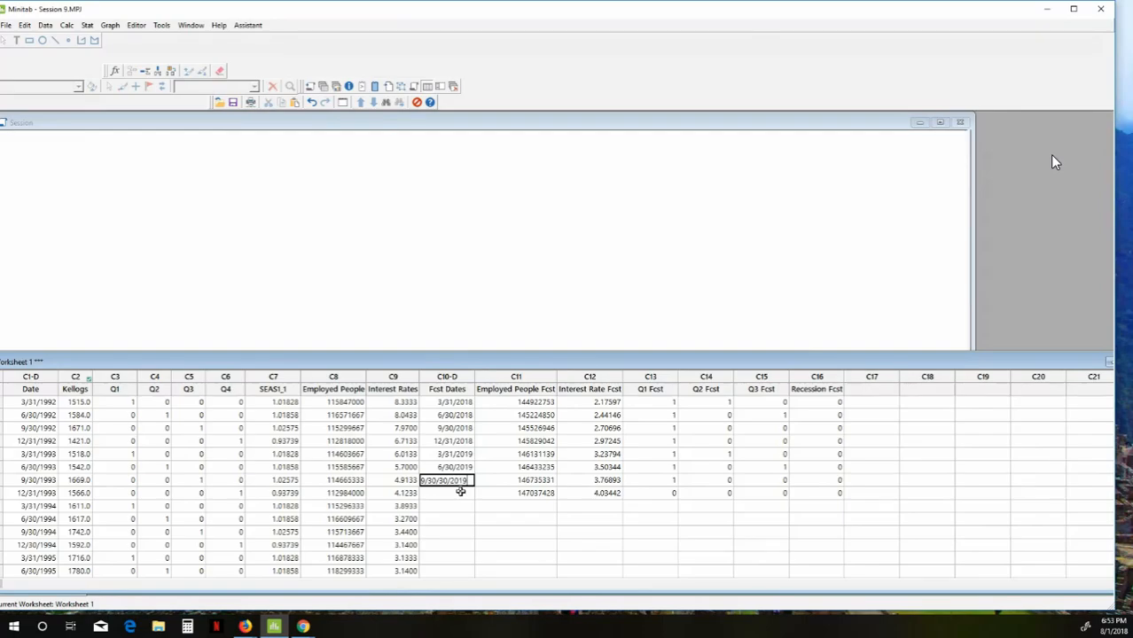
key(Return)
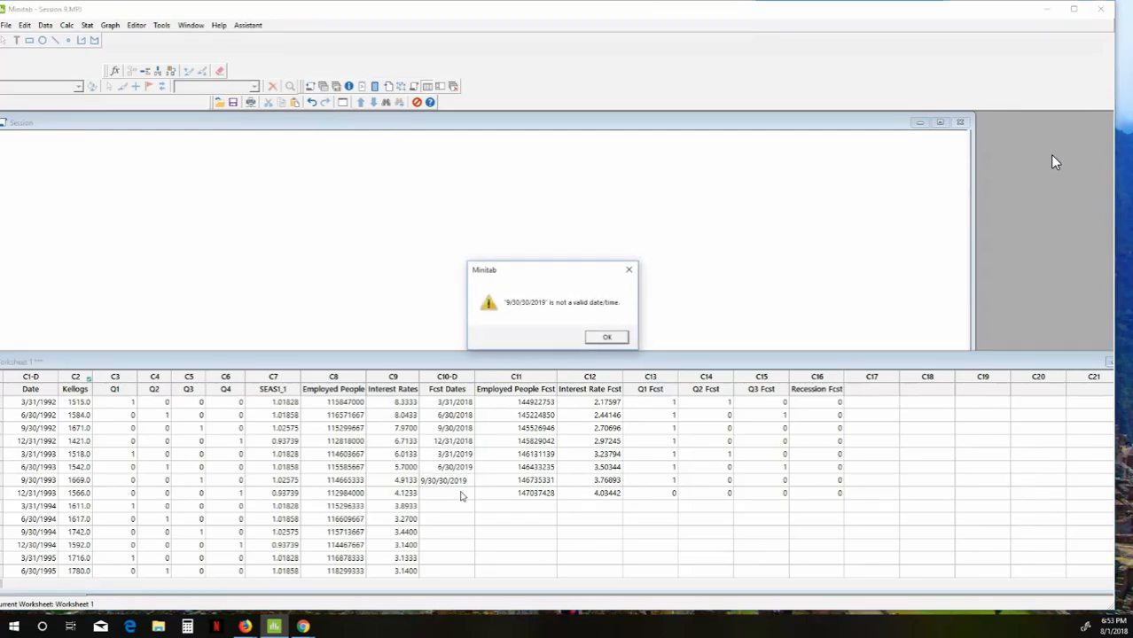
click(607, 337)
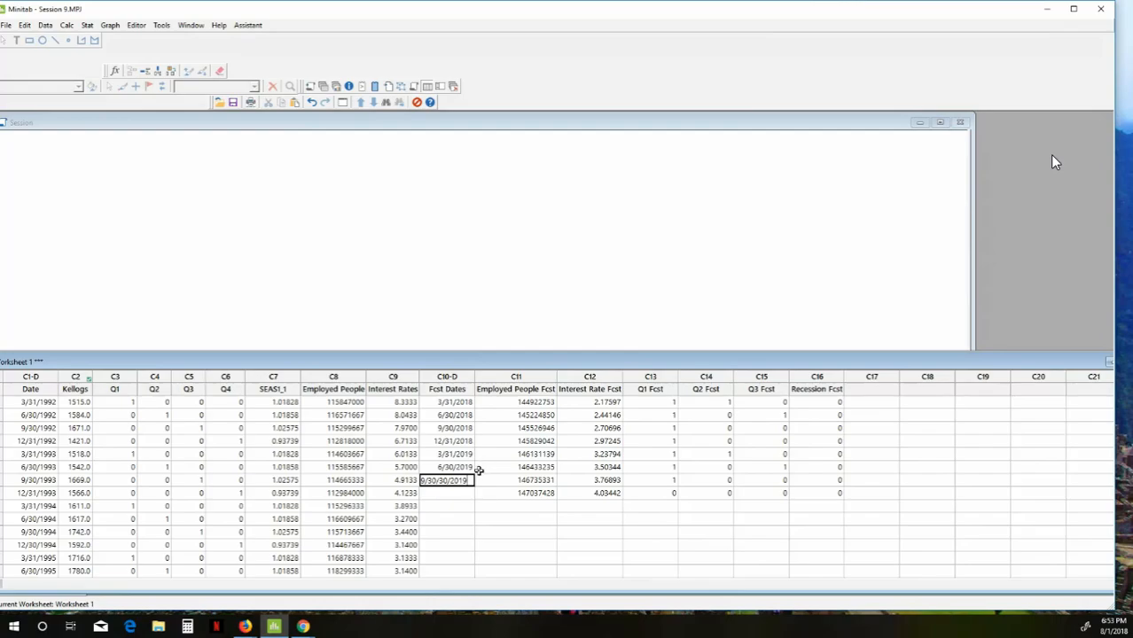
click(451, 480)
key(BackSpace)
key(BackSpace)
key(BackSpace)
key(BackSpace)
Step: Enter 12/31/2019 as the final forecast date in row 8 of Fcst Dates
click(468, 493)
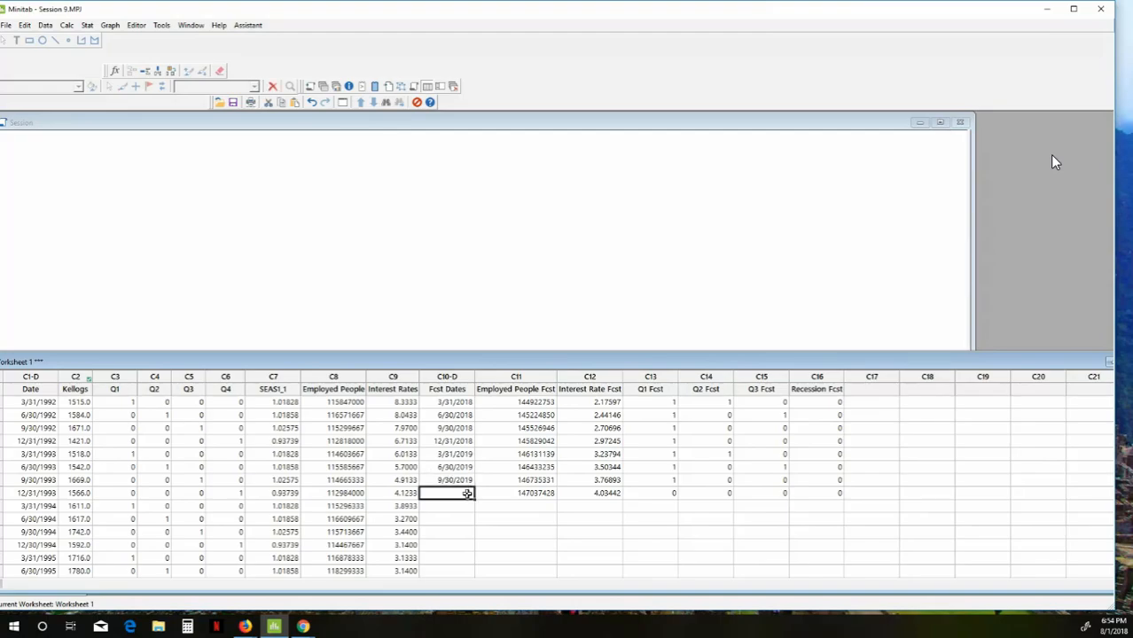
text(12/31/2019)
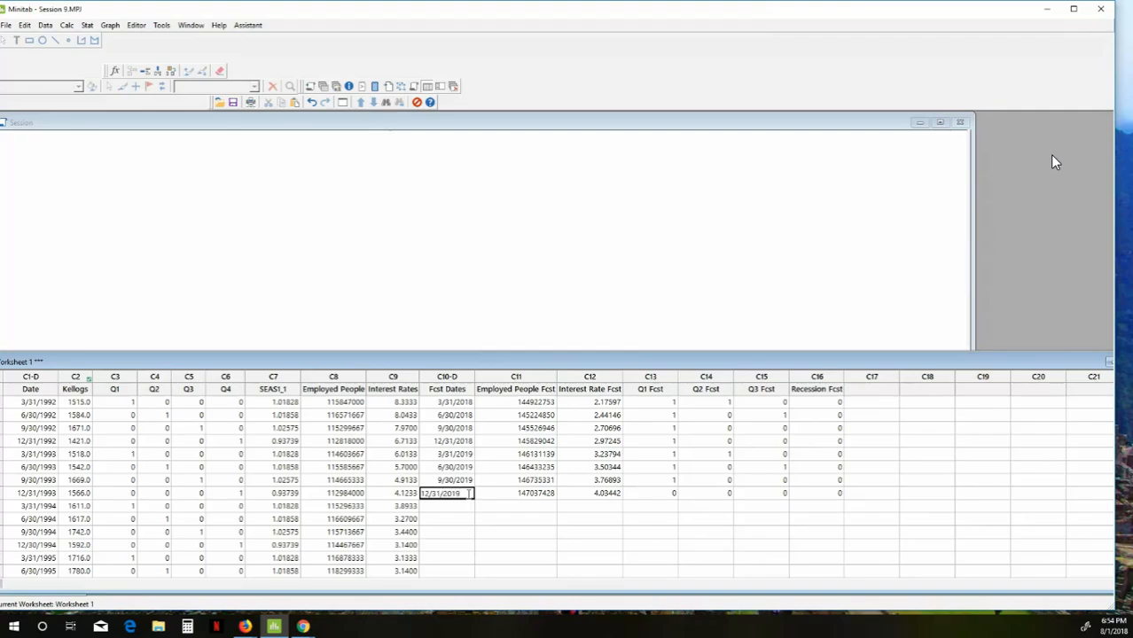
click(470, 518)
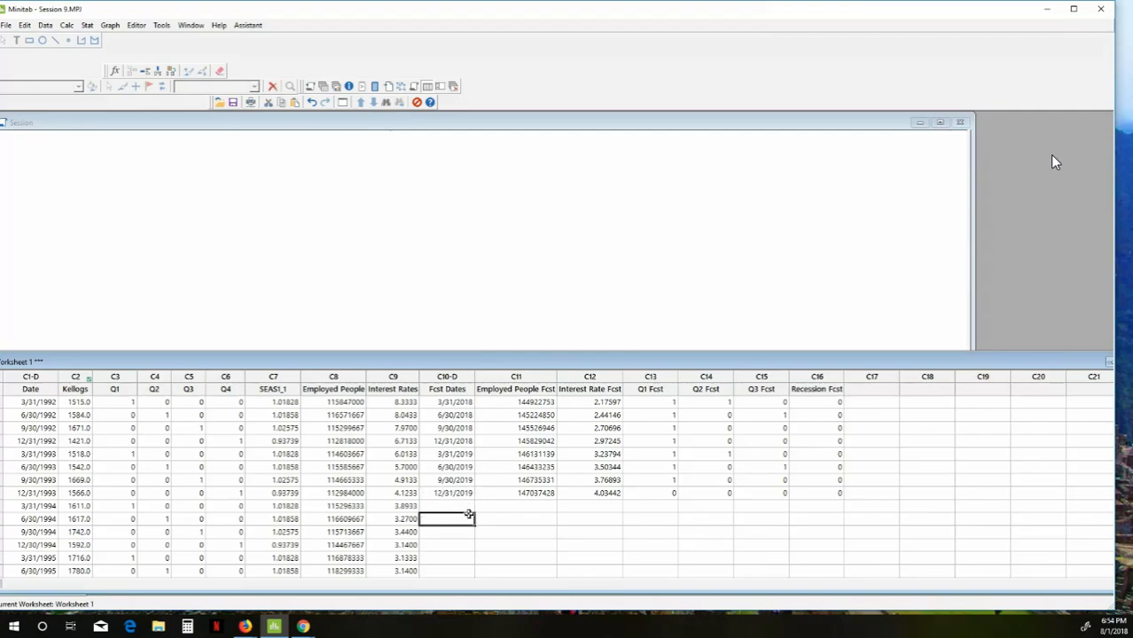
Step: Set the Q1 Fcst indicator to 0 in rows 2, 3 and 4, for 6/30/2018 through 12/31/2018
click(666, 402)
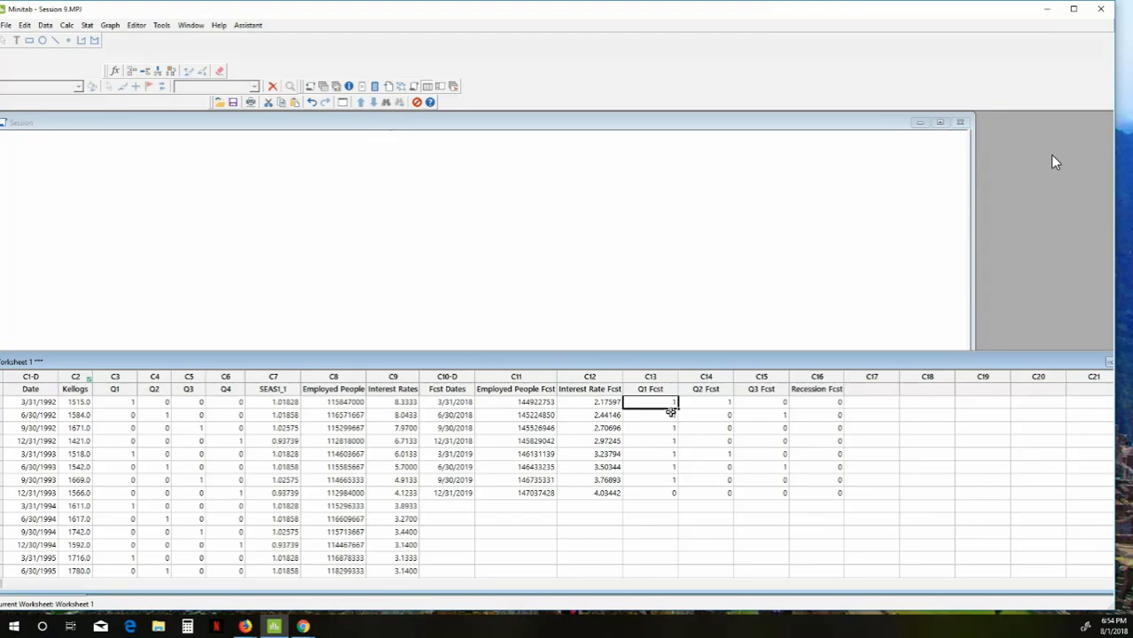
click(670, 415)
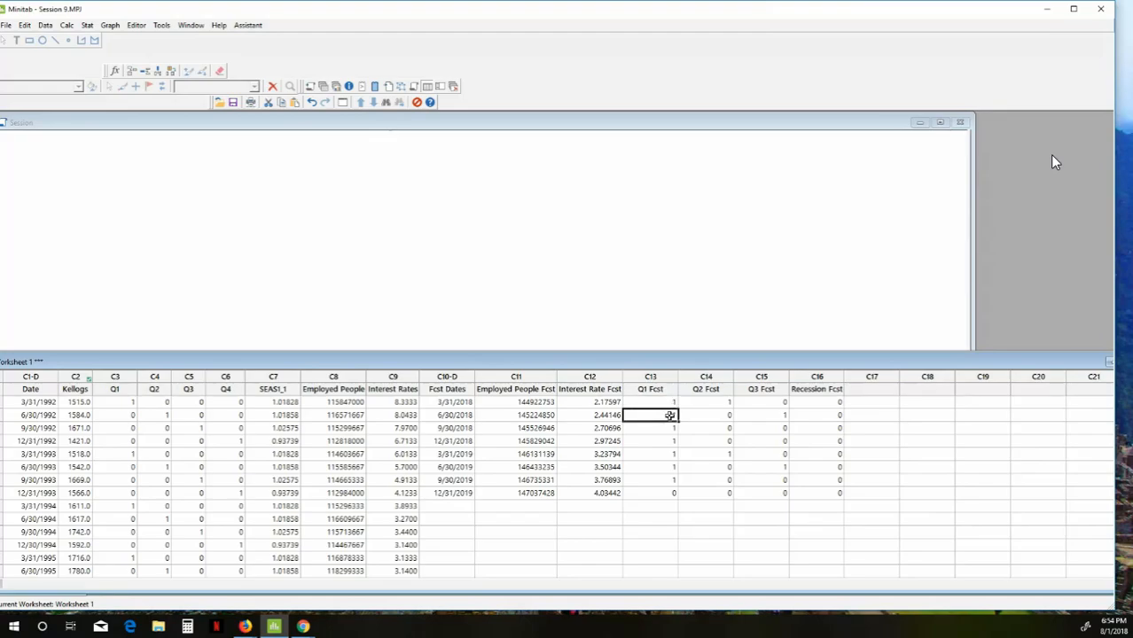
text(0)
click(669, 429)
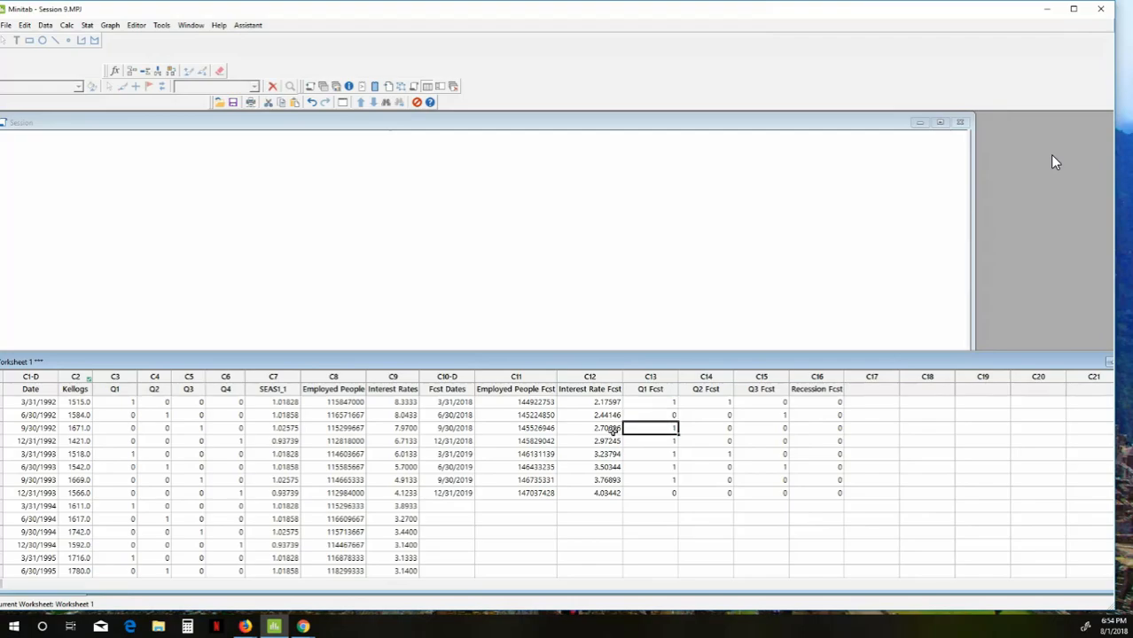
text(0)
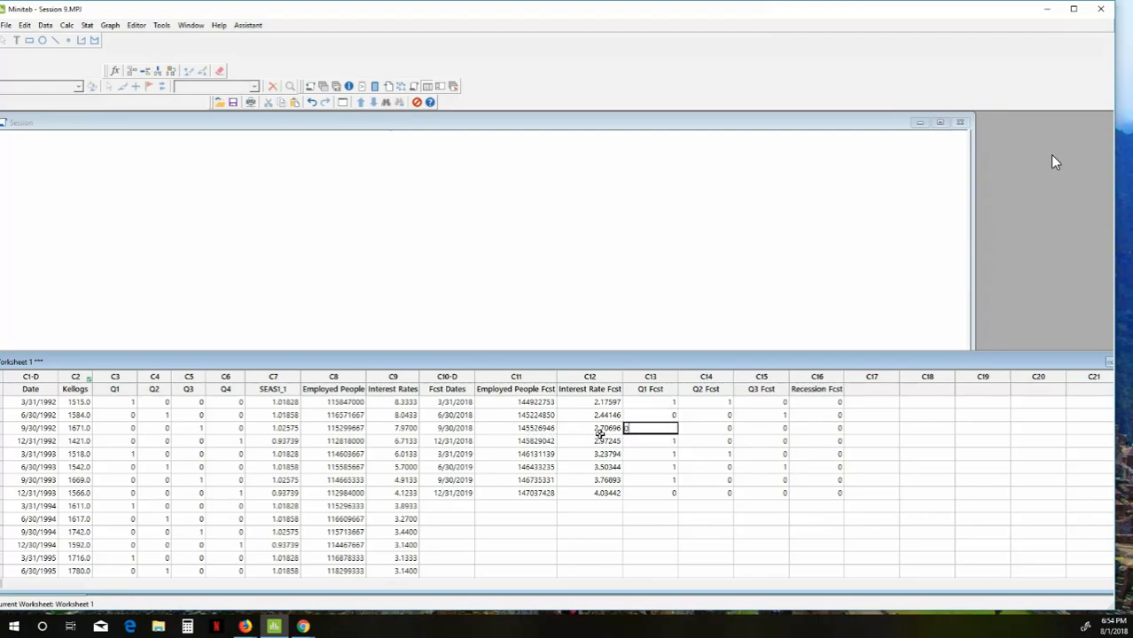
click(665, 445)
text(0)
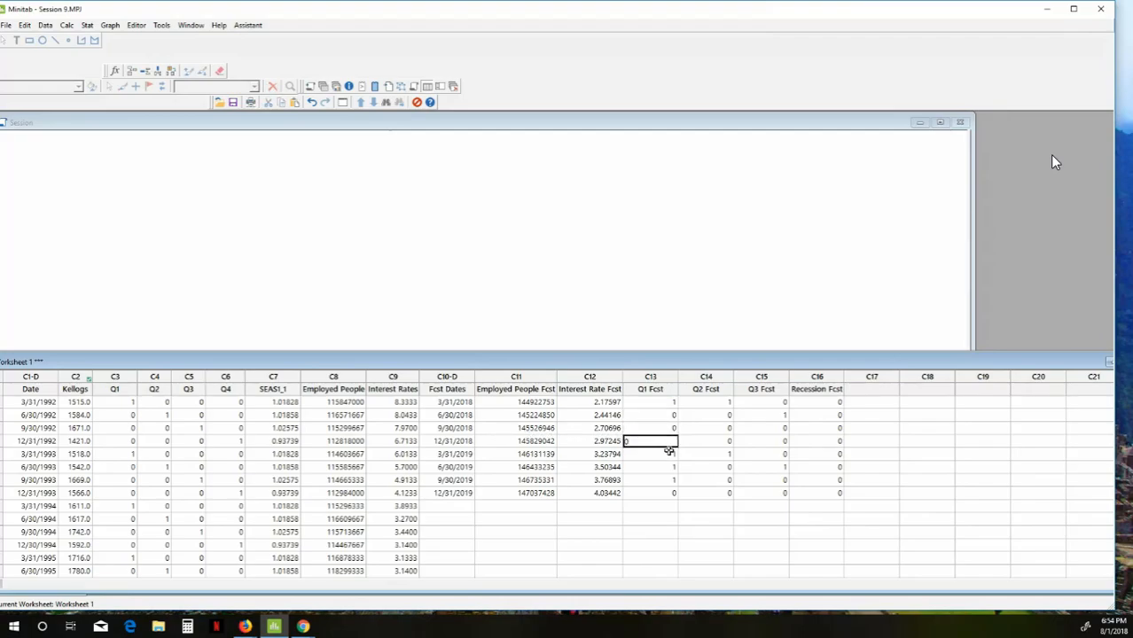
Step: Enter 1 in rows 5 and 6 and 0 in row 7 of the Q1 Fcst column
click(671, 454)
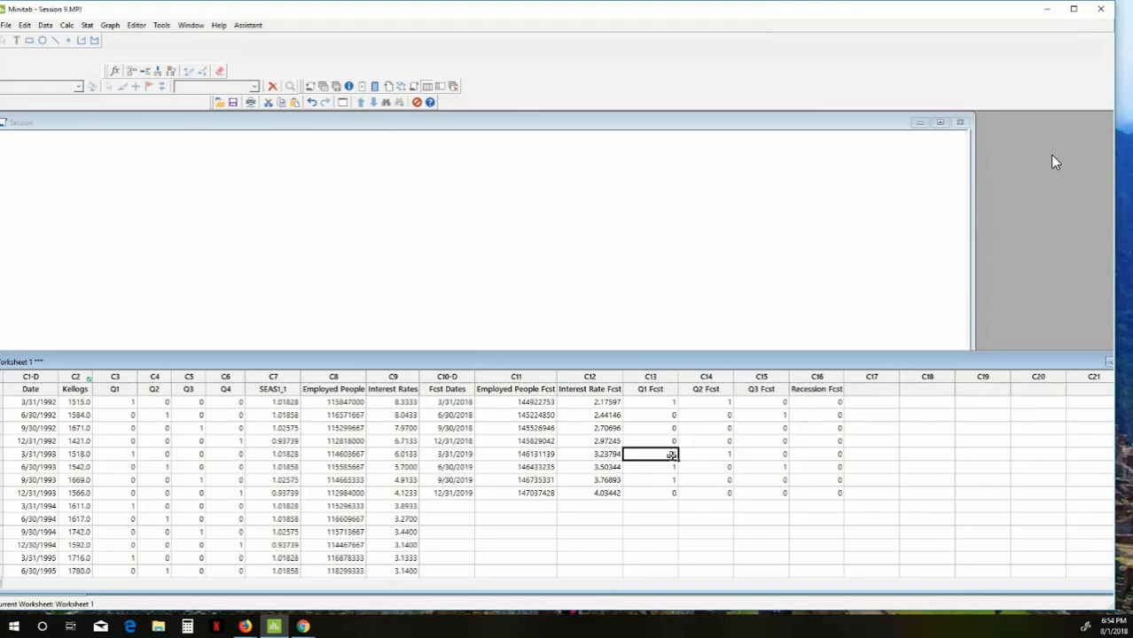
text(1)
click(671, 467)
text(1)
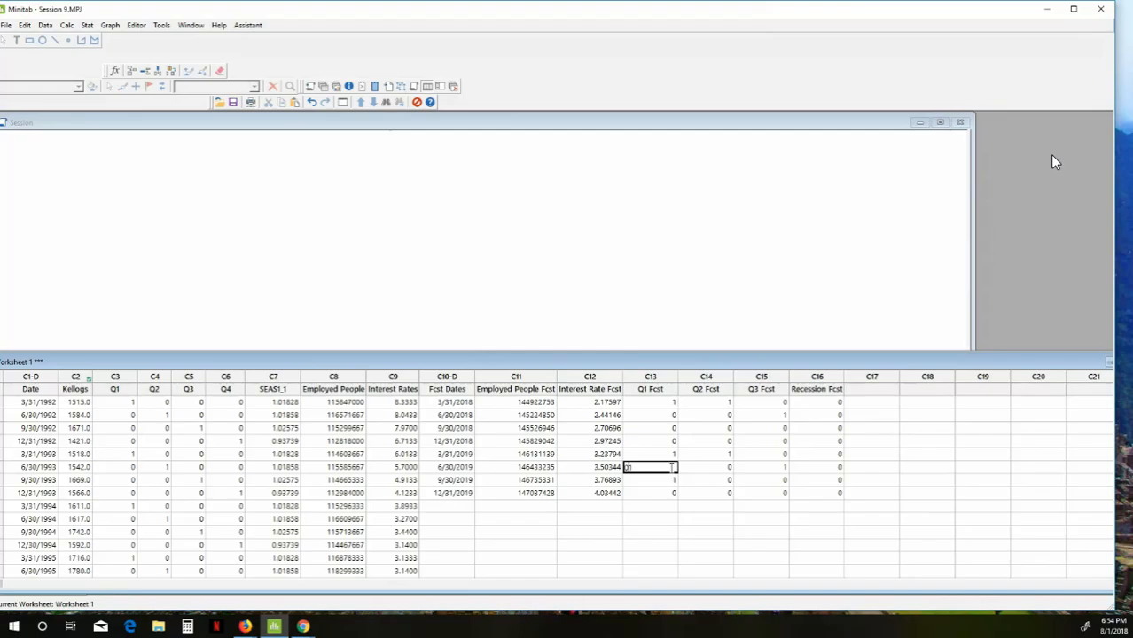
click(671, 480)
text(0)
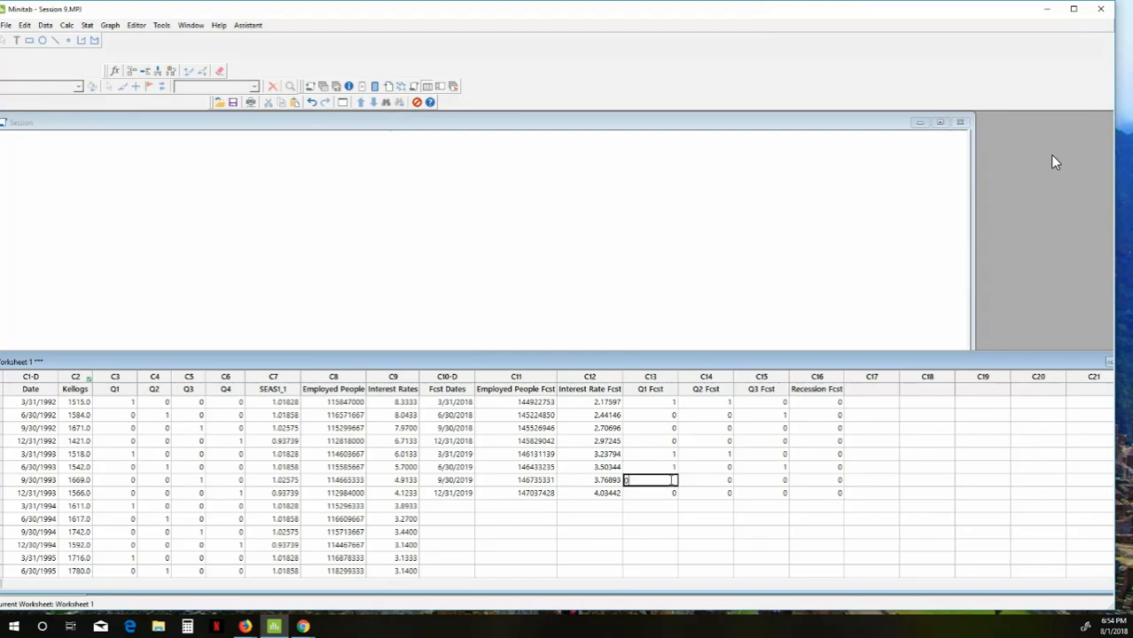
click(670, 491)
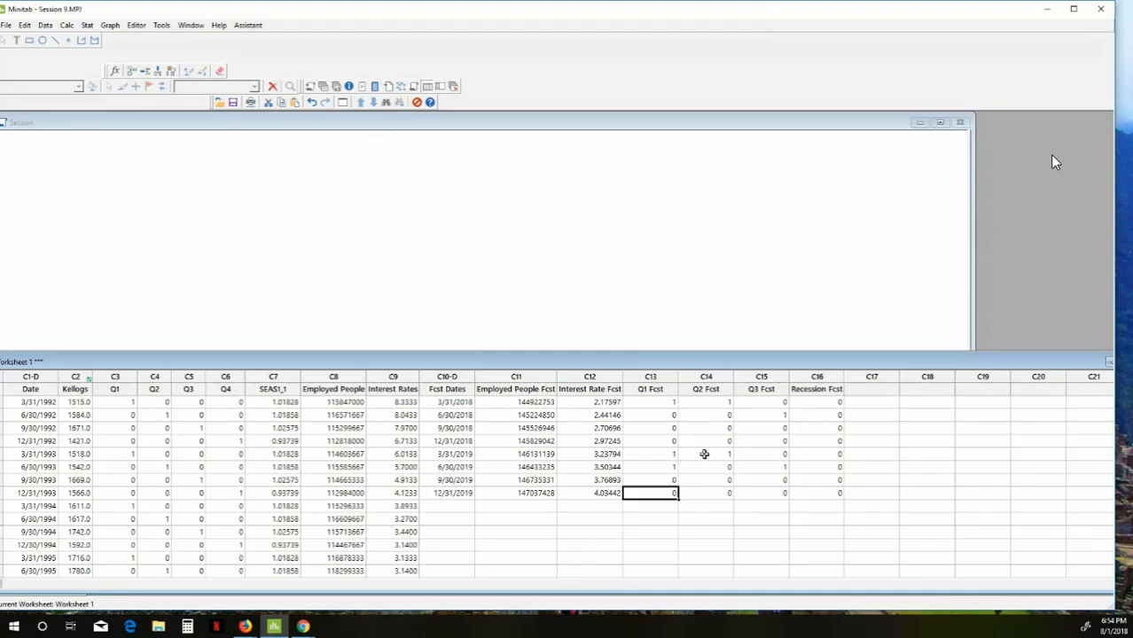
Step: Set the Q2 Fcst indicator to 0 in row 1 and 1 in row 2, for the 3/31/2018 and 6/30/2018 forecasts
click(725, 405)
text(0)
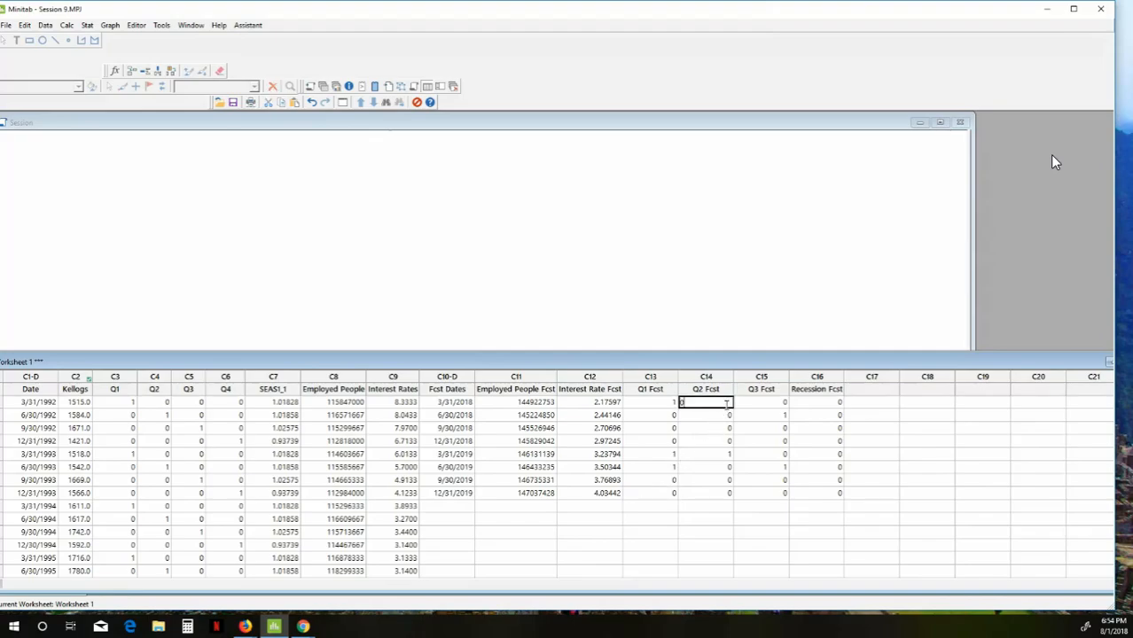
key(Return)
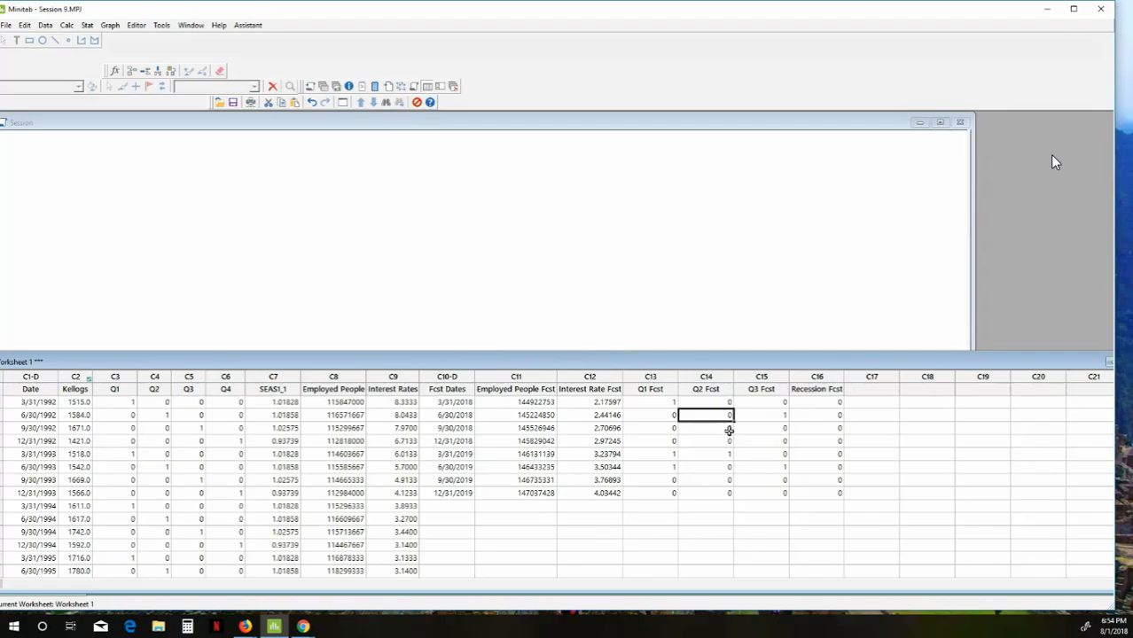
key(BackSpace)
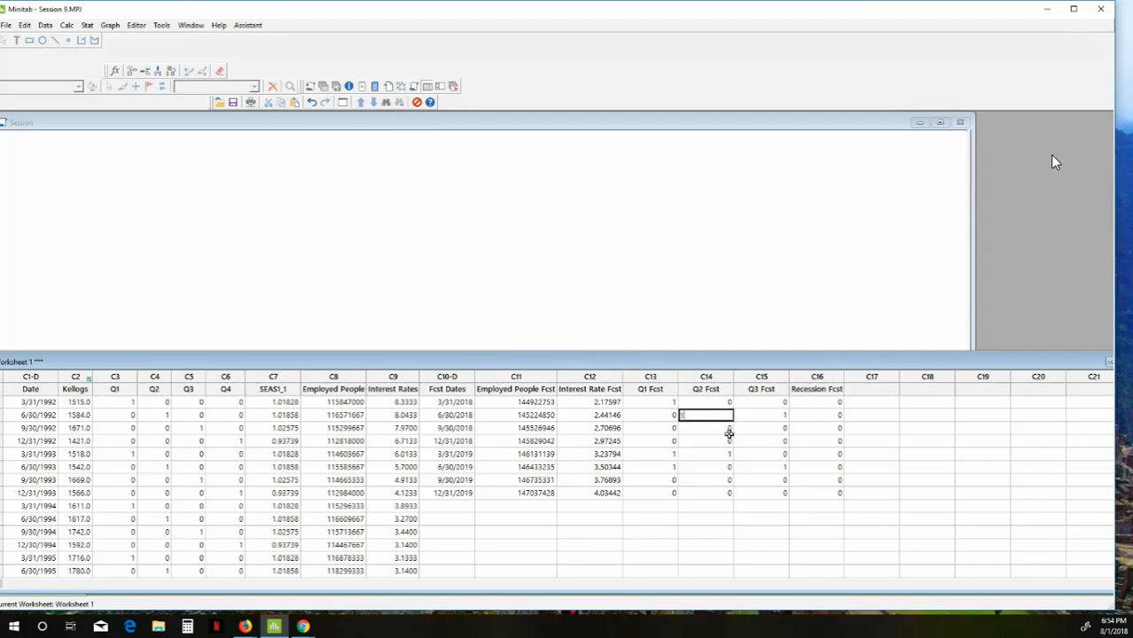
text(1)
key(Return)
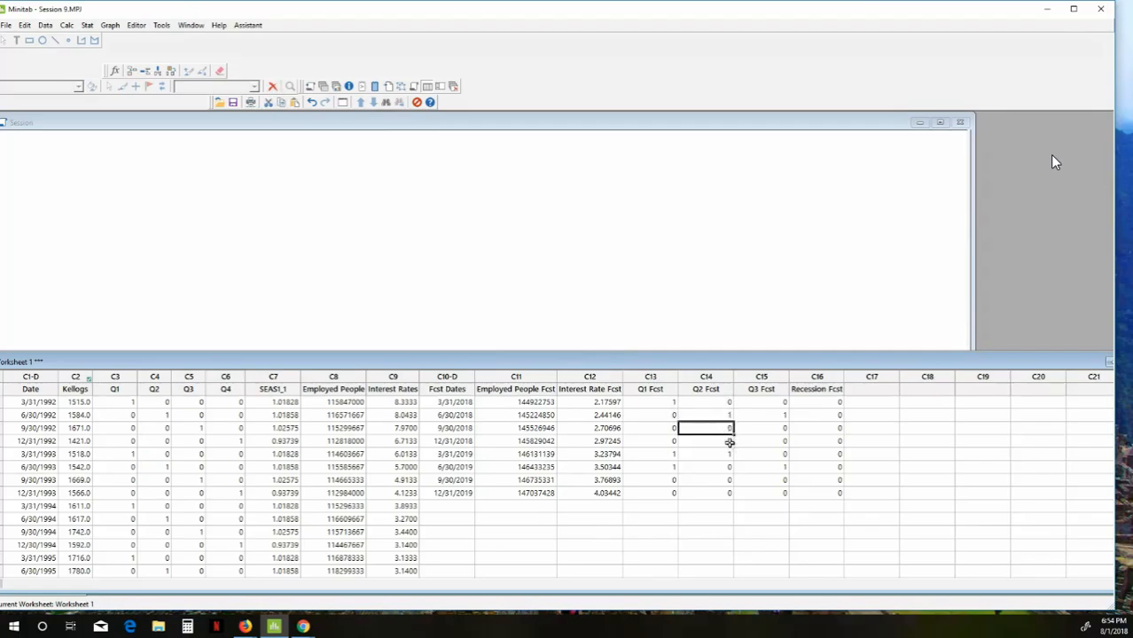
Step: Set the Q2 Fcst indicator to 0 for 3/31/2019 in row 5 and 1 for 6/30/2019 in row 6
click(730, 453)
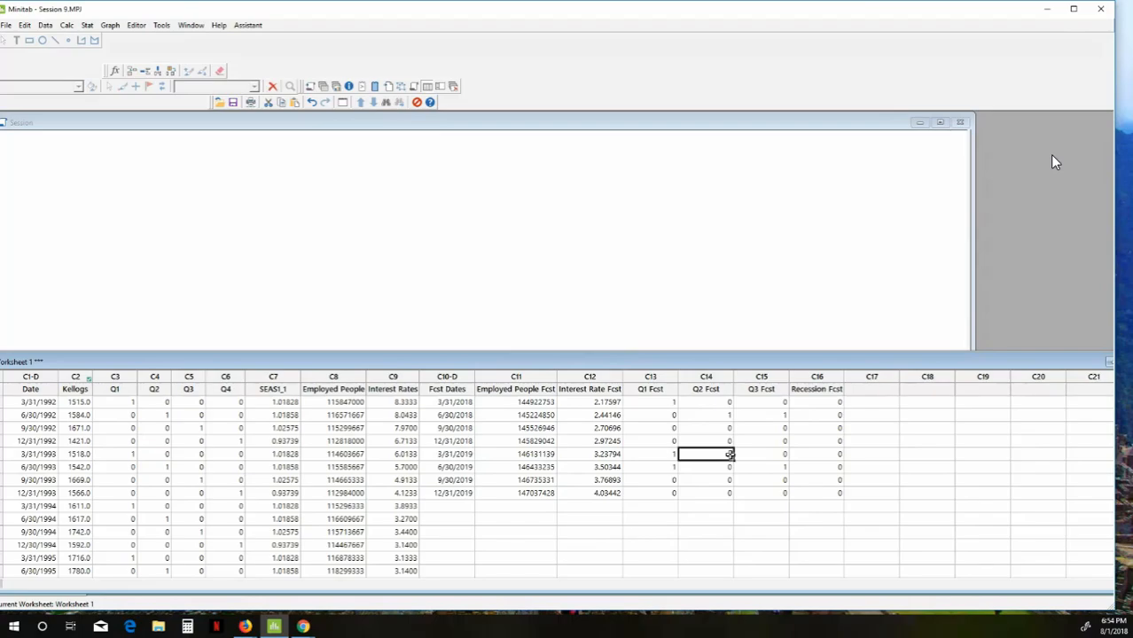
text(1)
text(0)
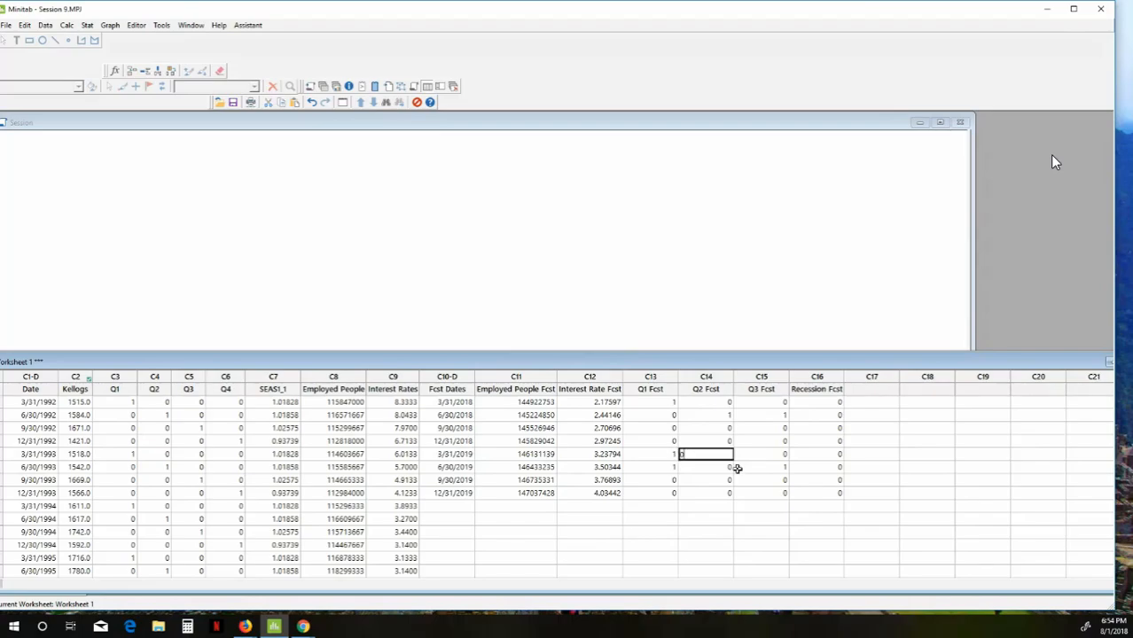
key(Return)
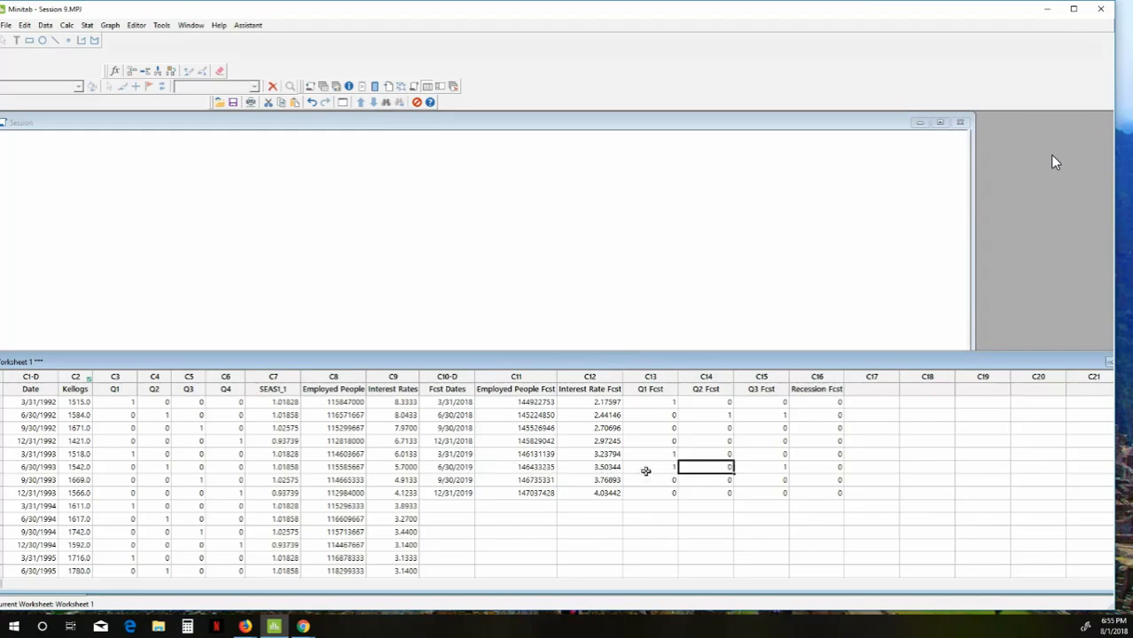
text(1)
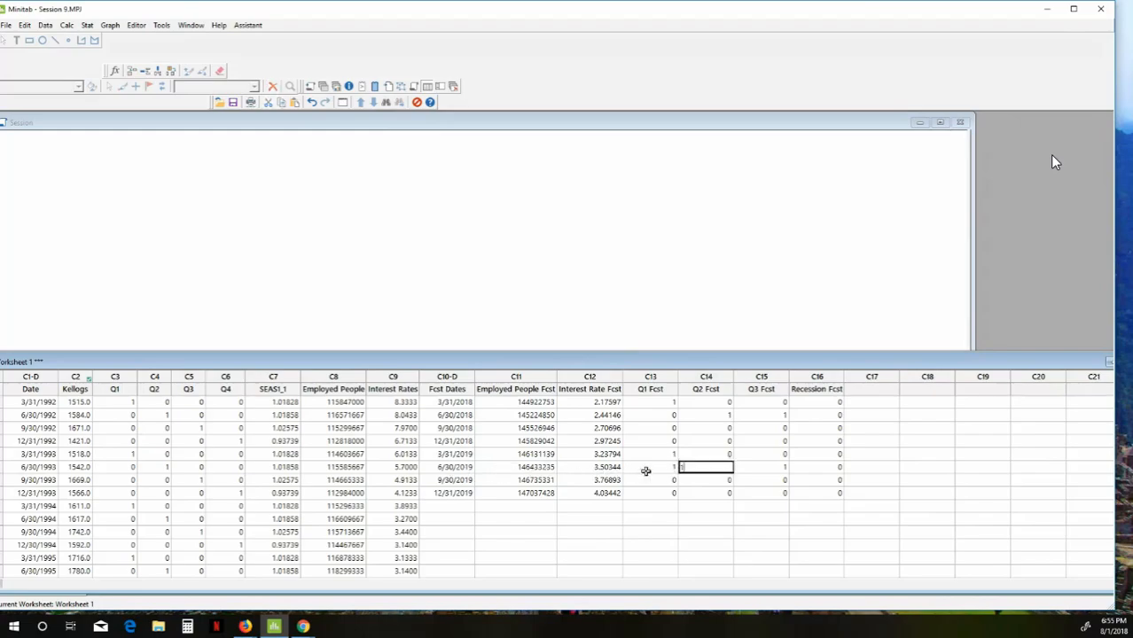
click(706, 492)
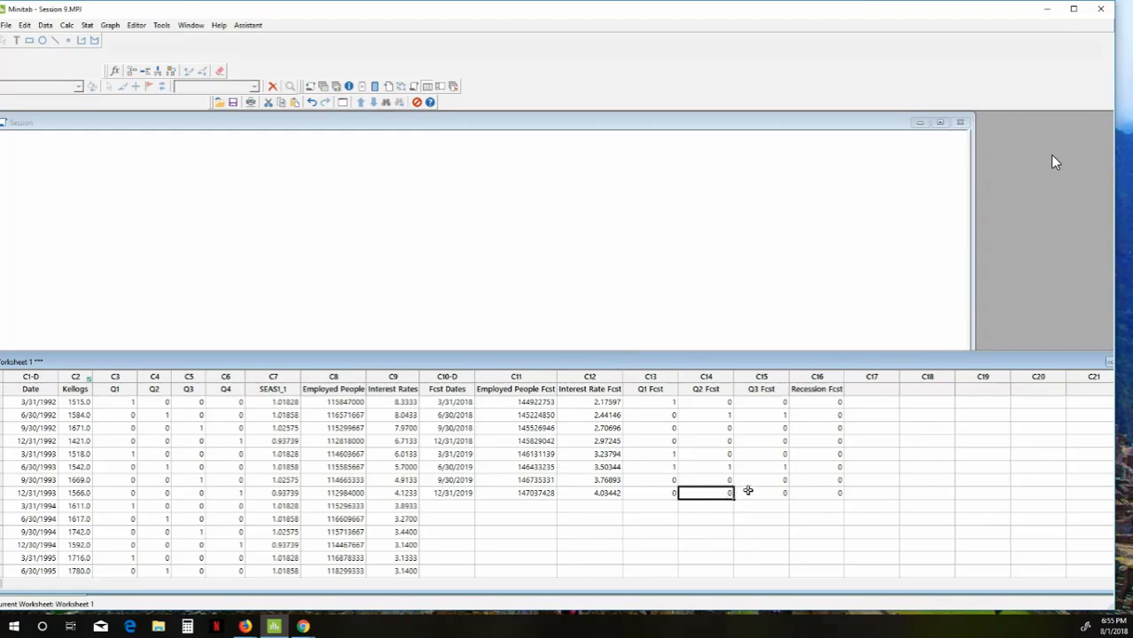
Step: Correct the Q1 Fcst indicator for 6/30/2019 in row 6 to 0
click(676, 466)
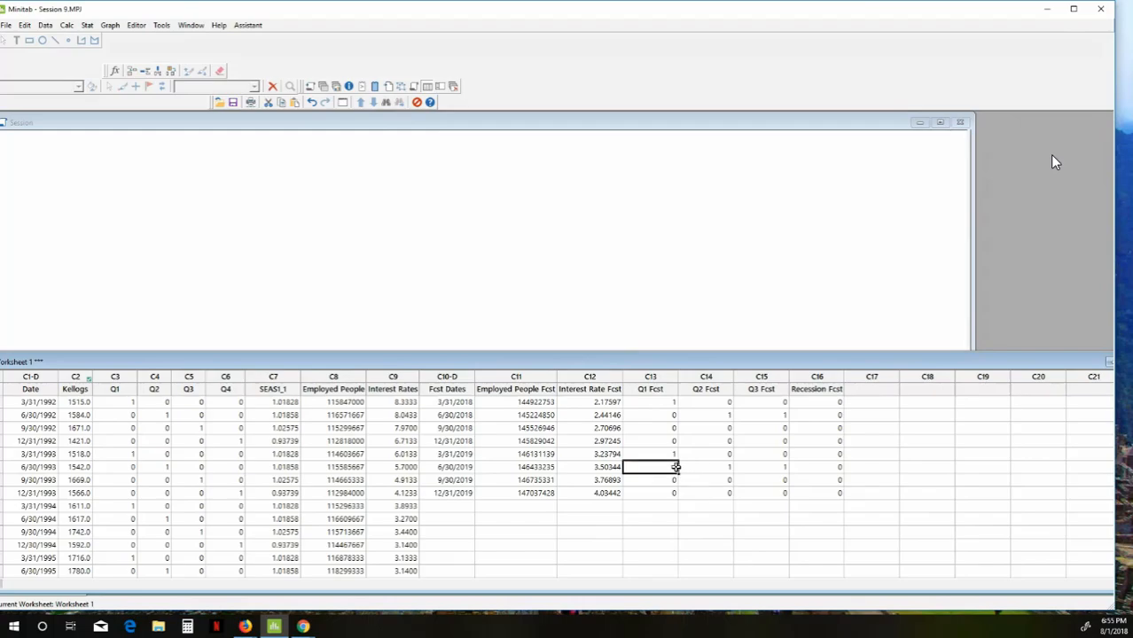
text(0)
click(695, 493)
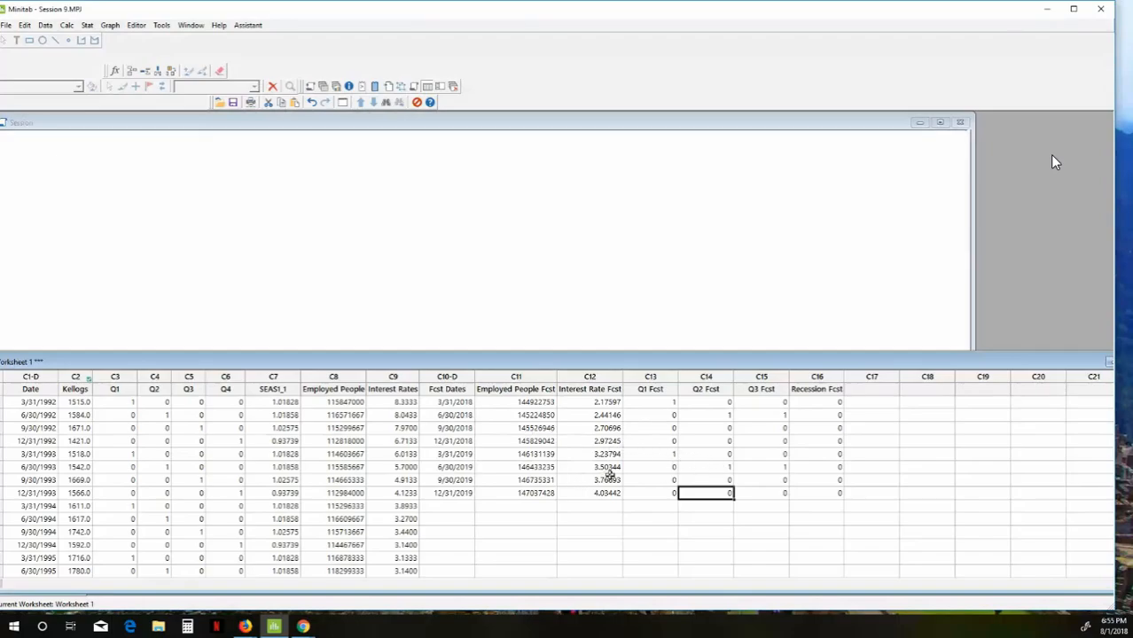
Step: Set the Q3 Fcst indicator to 0 for 6/30/2018 in row 2 and 1 for 9/30/2018 in row 3
click(782, 414)
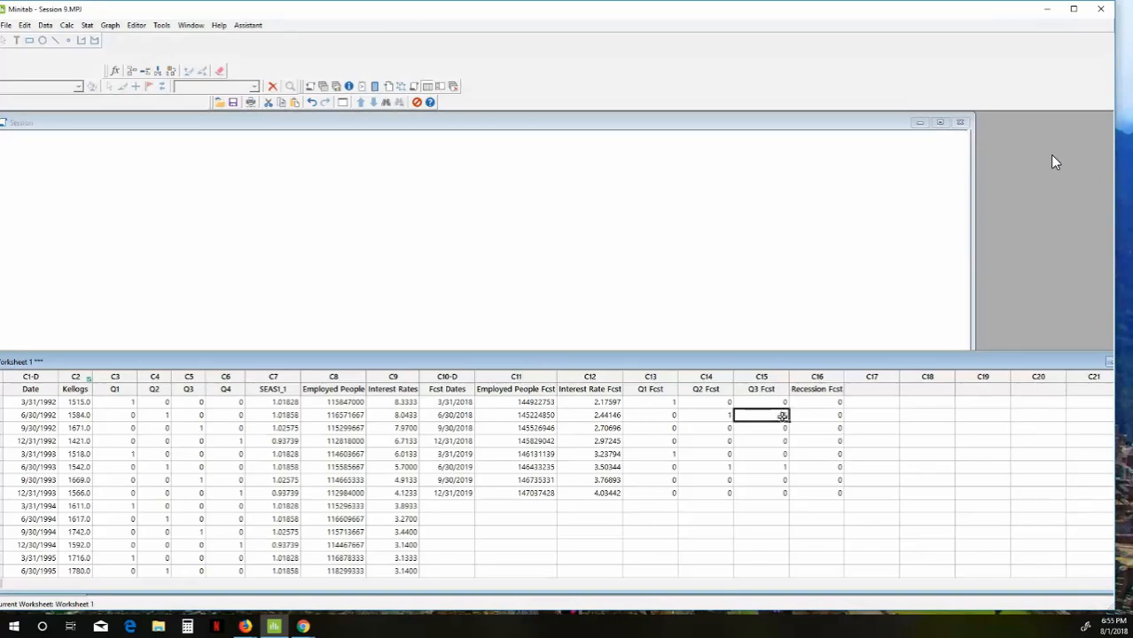
text(0)
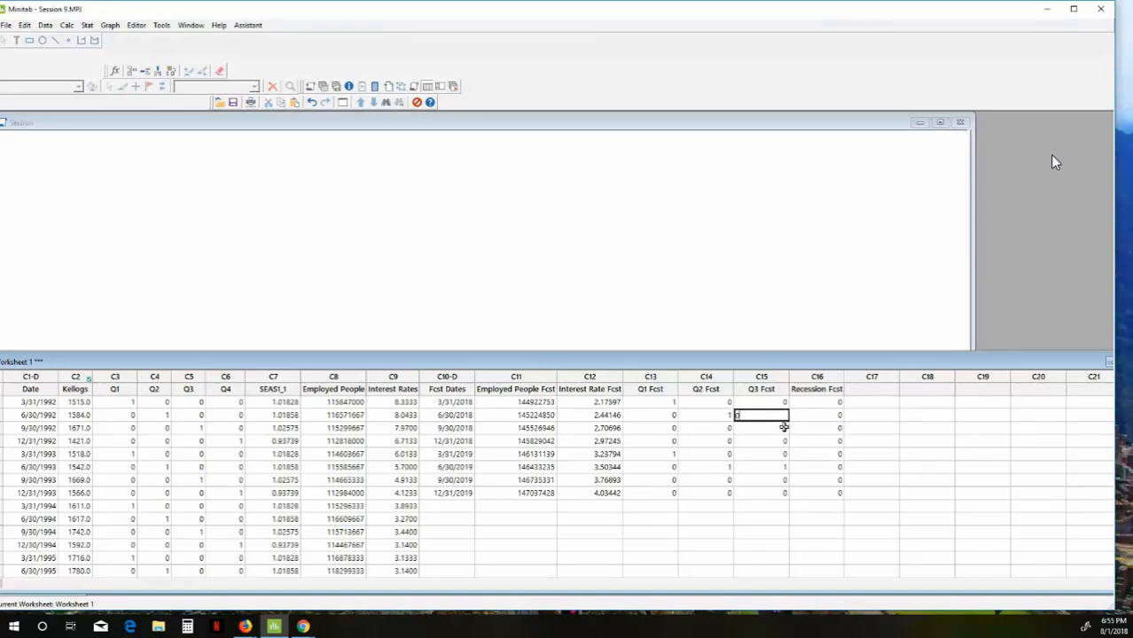
click(784, 428)
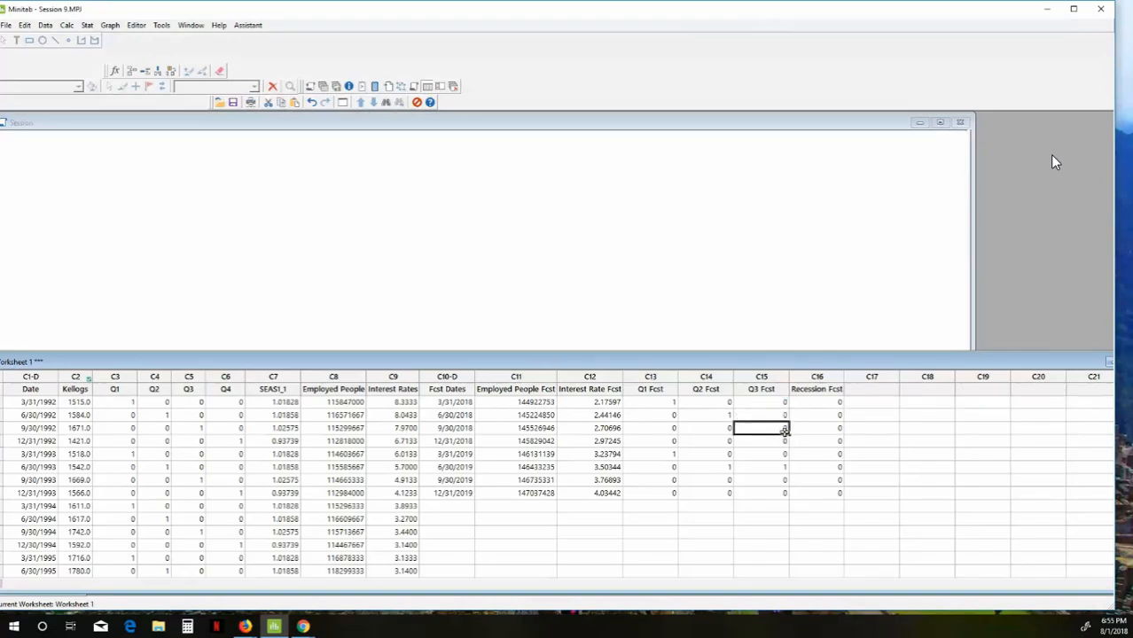
text(1)
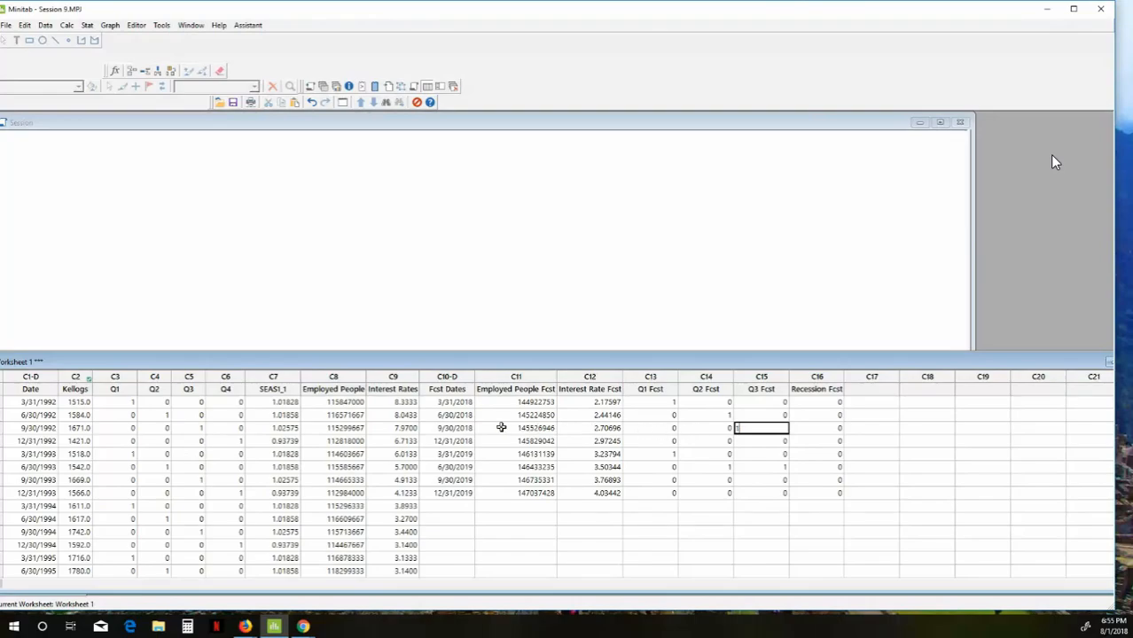
drag(743, 443, 754, 447)
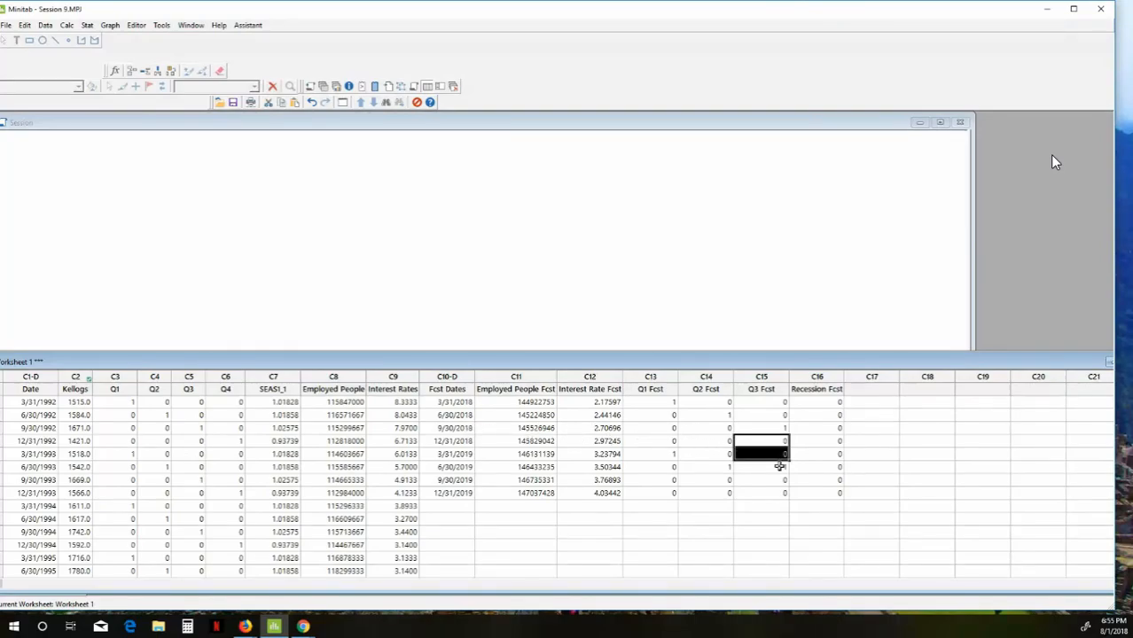
Step: Set the Q3 Fcst indicator to 0 for 6/30/2019 in row 6 and 1 for 9/30/2019 in row 7
click(779, 467)
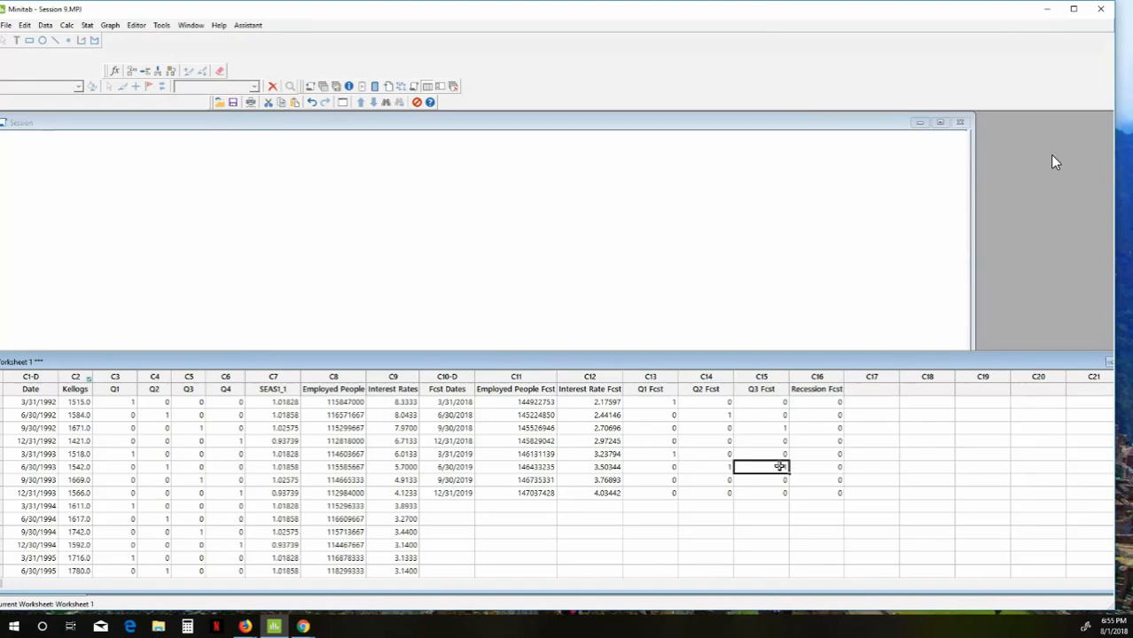
text(0)
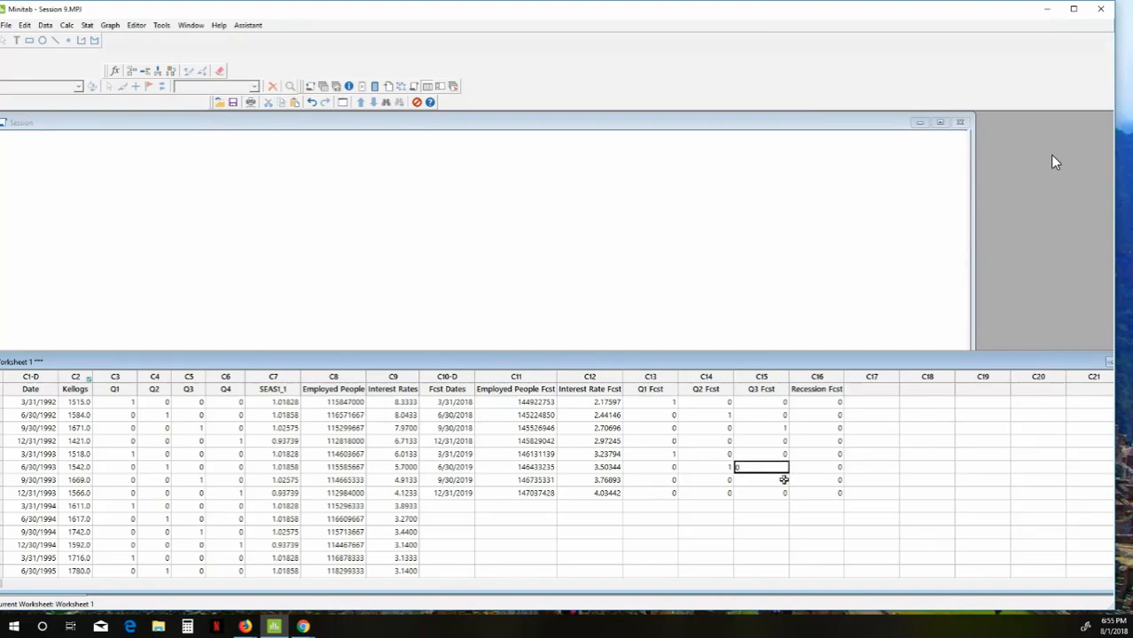
click(784, 478)
text(1)
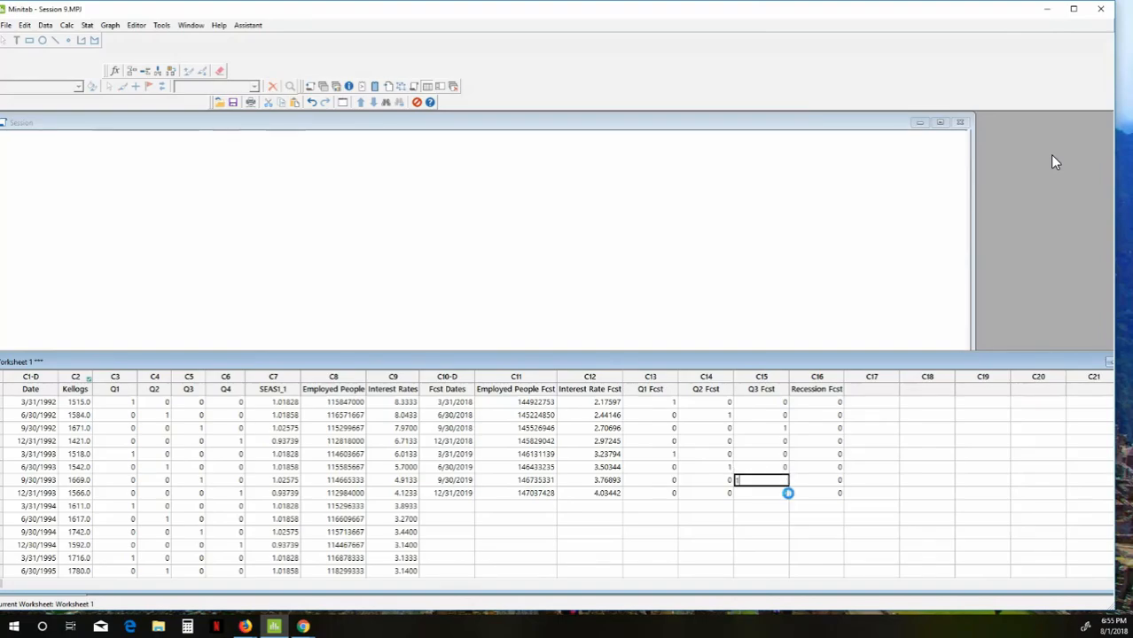
click(786, 494)
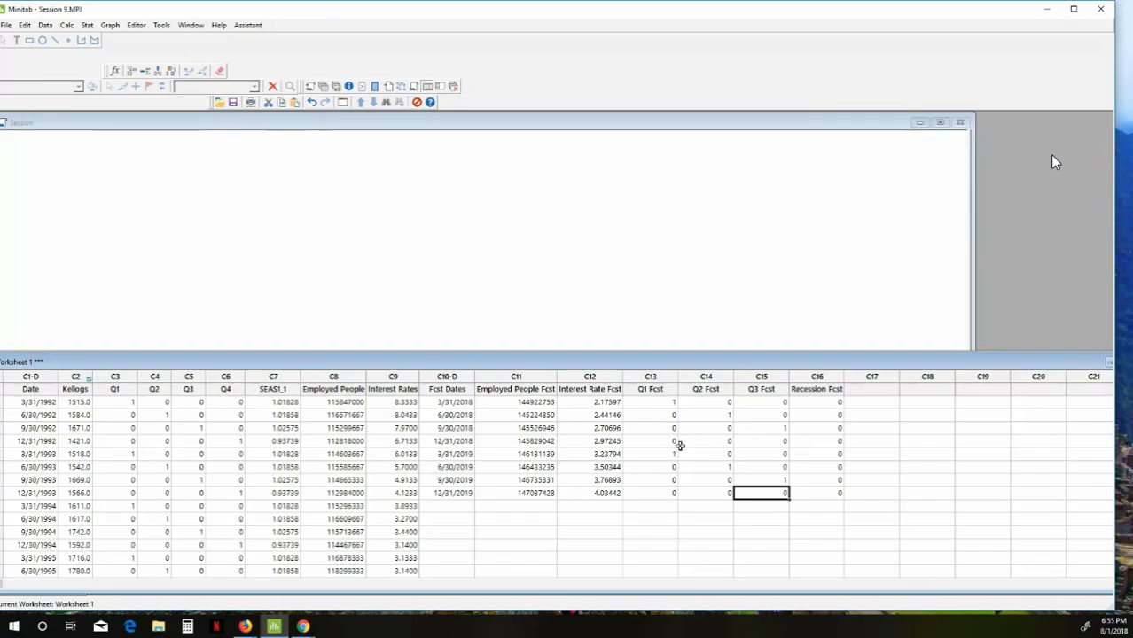
click(735, 521)
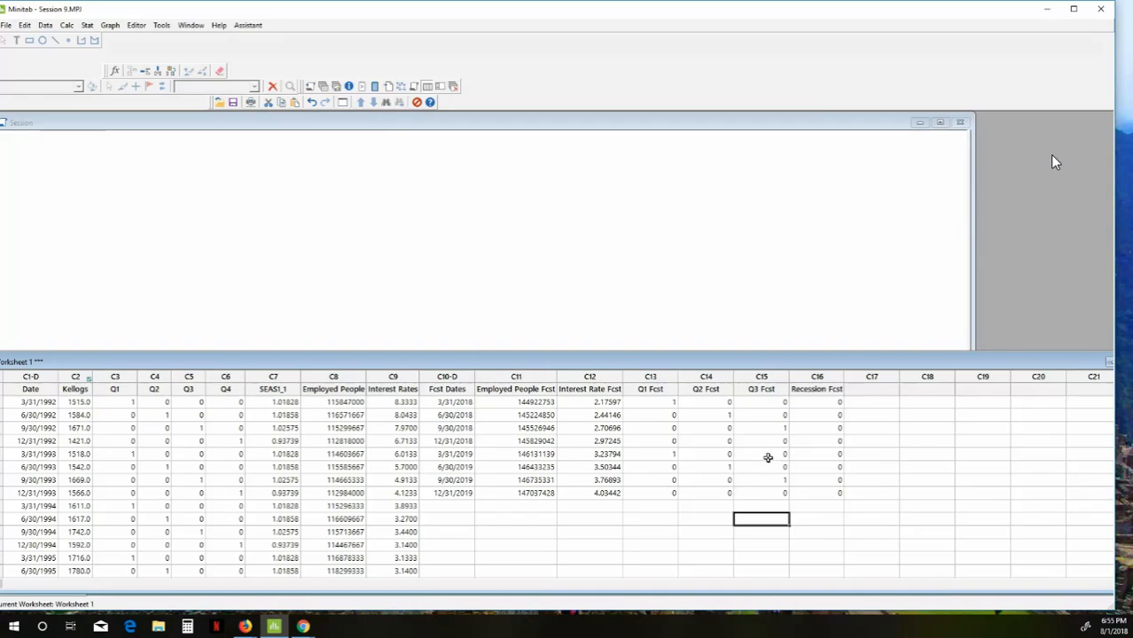
Step: Delete the Recession Fcst column C16 from the worksheet
click(816, 379)
right_click(817, 379)
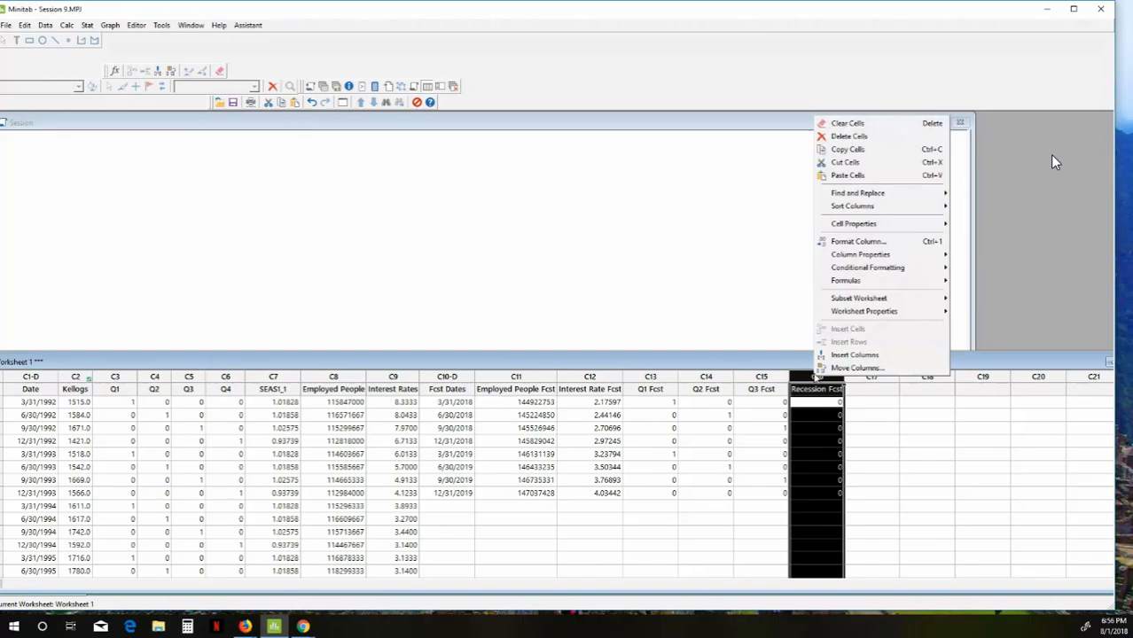
click(849, 137)
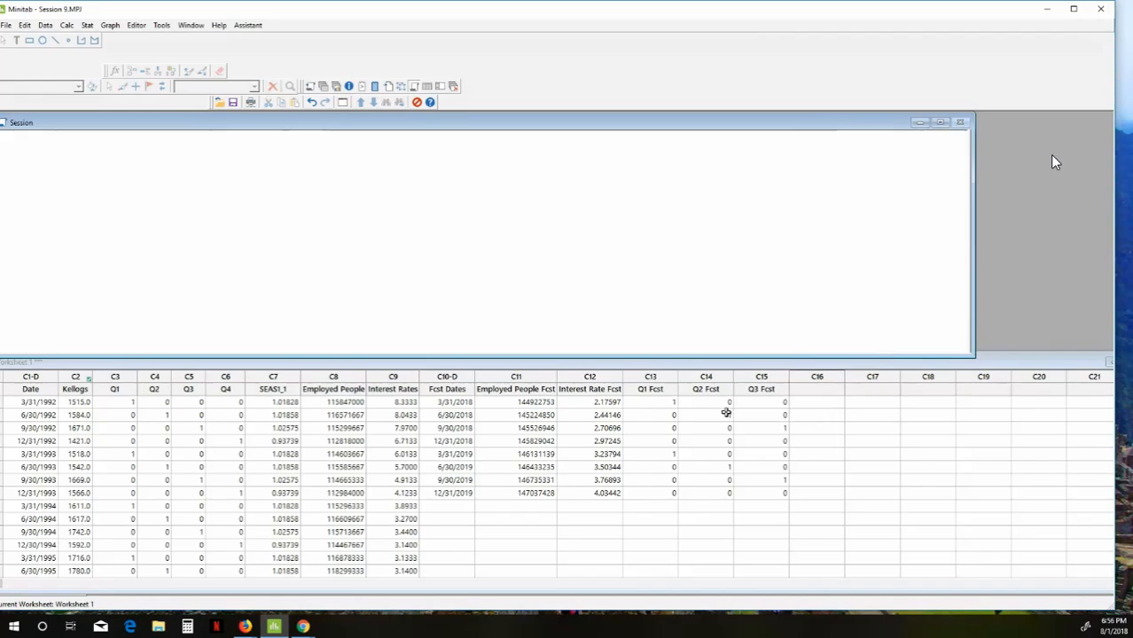
Step: Examine the 2018 and 2019 indicator patterns across Q1 Fcst to Q3 Fcst, and highlight the historical Q1 column
drag(676, 403, 741, 422)
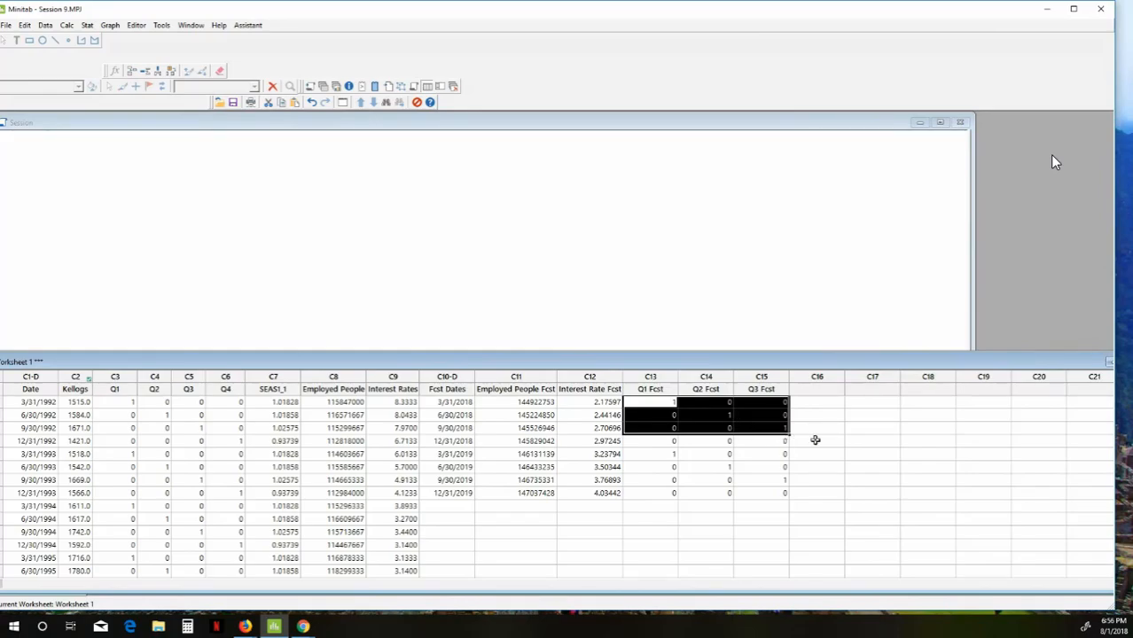
drag(677, 454, 784, 477)
click(860, 483)
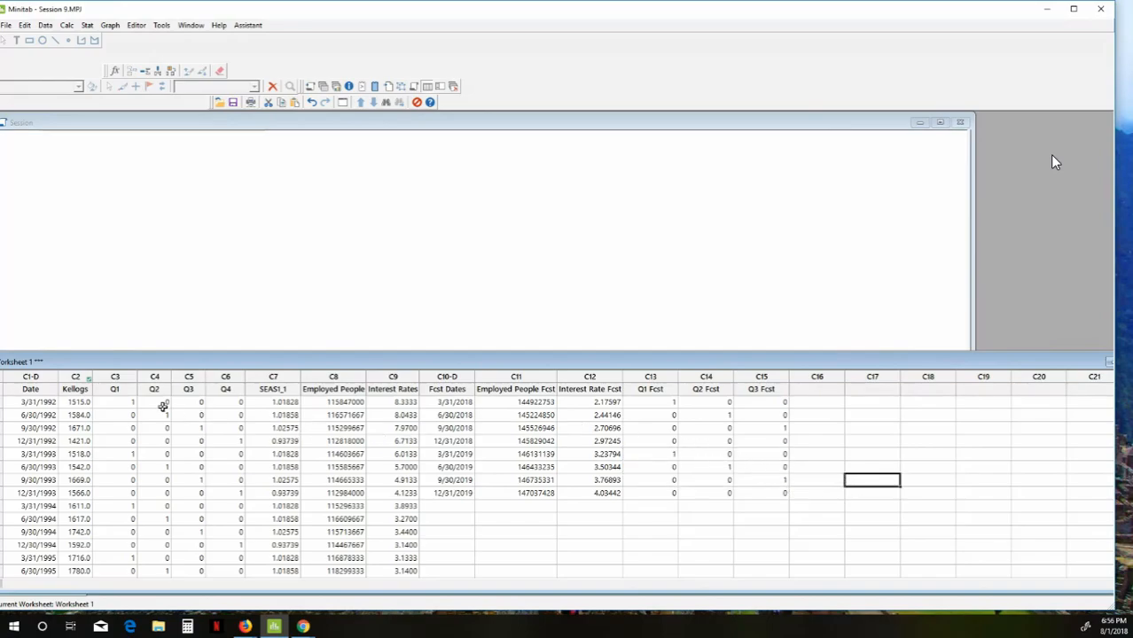
click(124, 378)
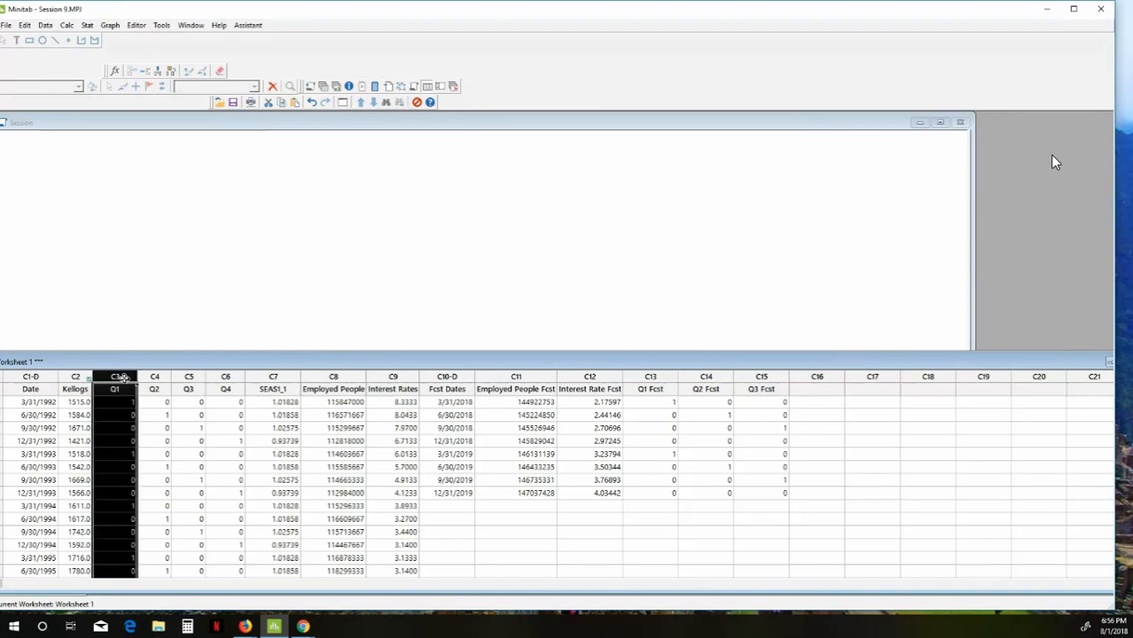
Step: Compare the historical Q2 and Q3 indicator columns with the Q1 Fcst, Q2 Fcst and Q3 Fcst columns
click(153, 379)
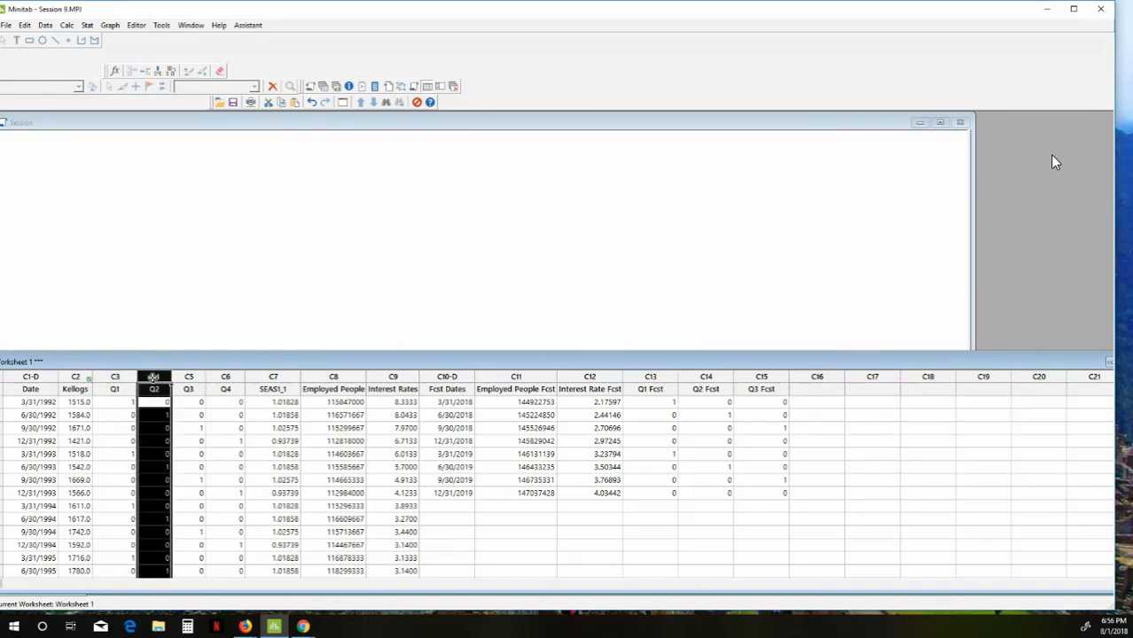
click(189, 378)
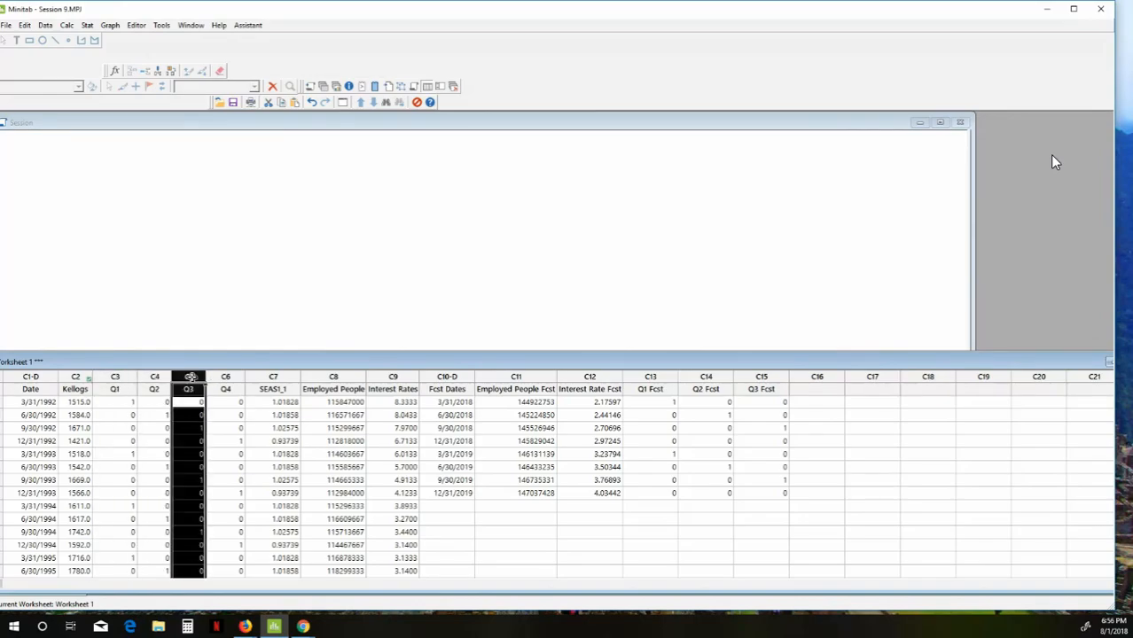
click(645, 377)
click(707, 377)
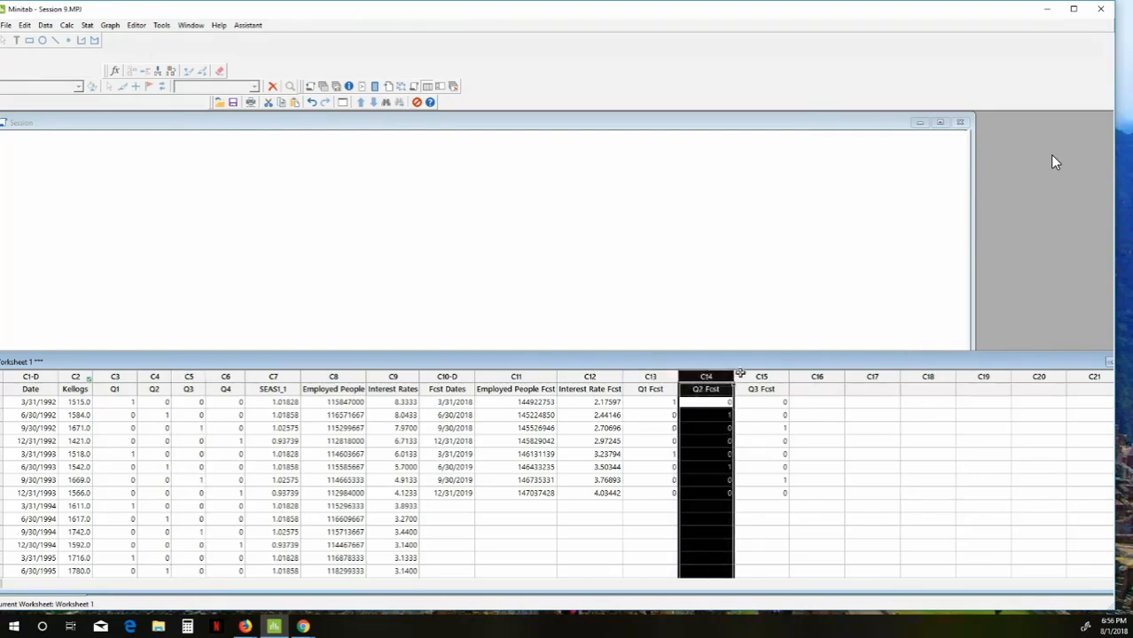
click(776, 376)
click(872, 409)
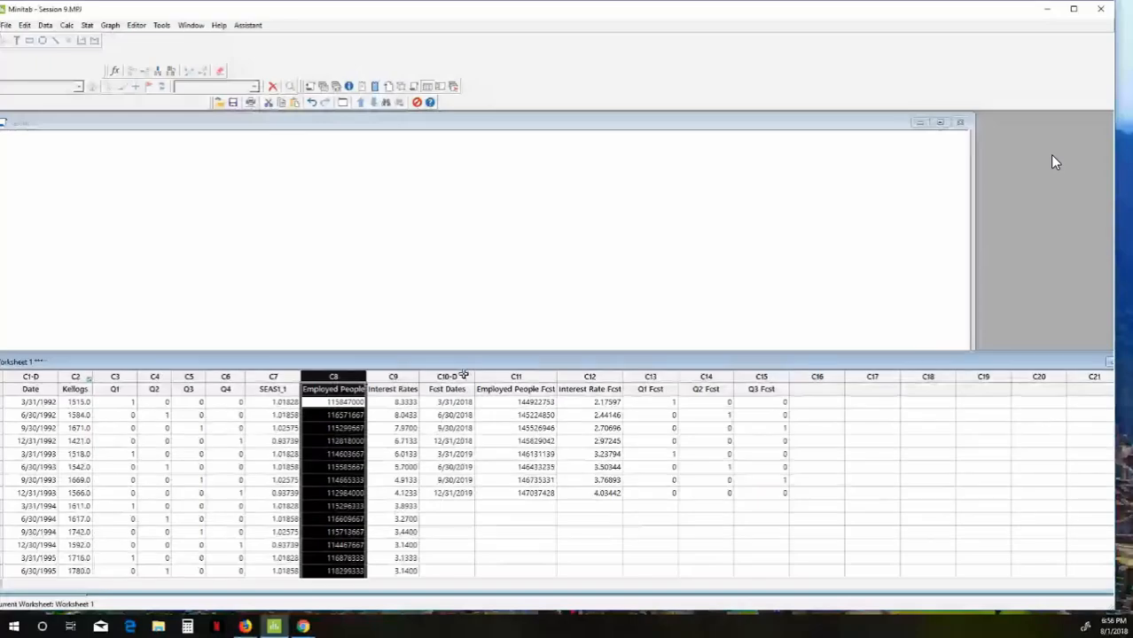
Step: Match the Employed People and Interest Rates columns with their forecast columns C11 and C12
click(499, 378)
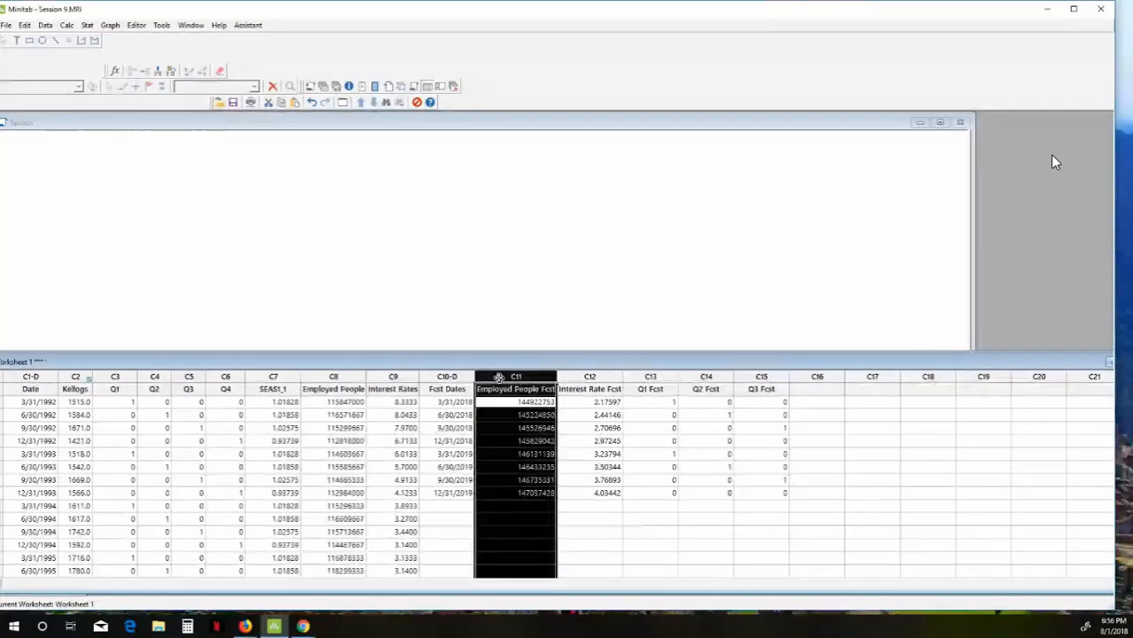
click(410, 378)
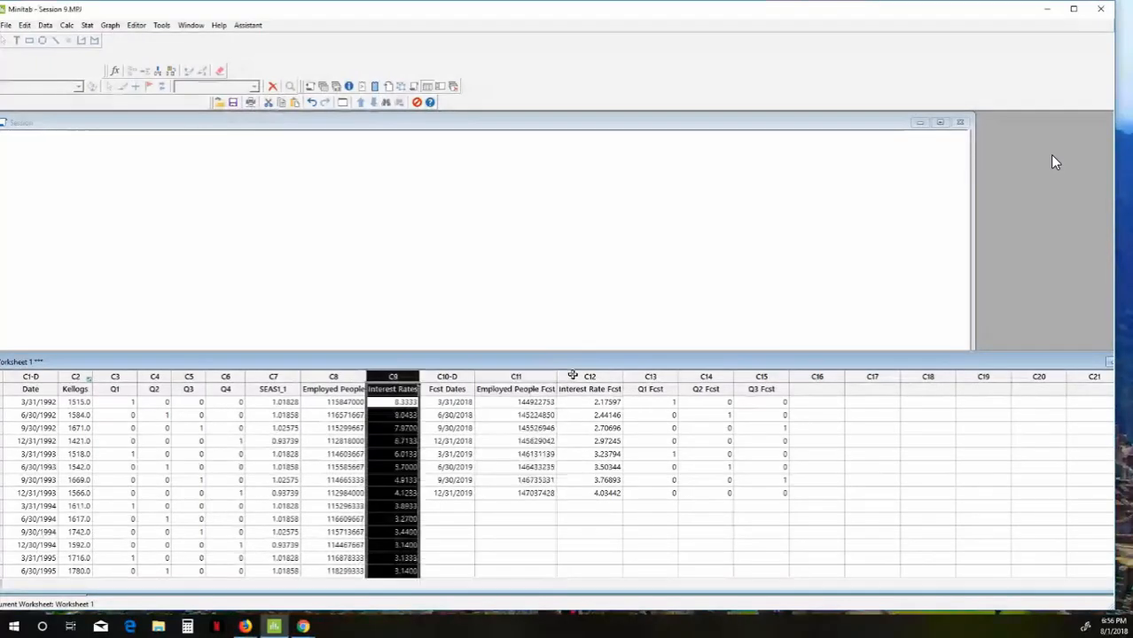
click(586, 376)
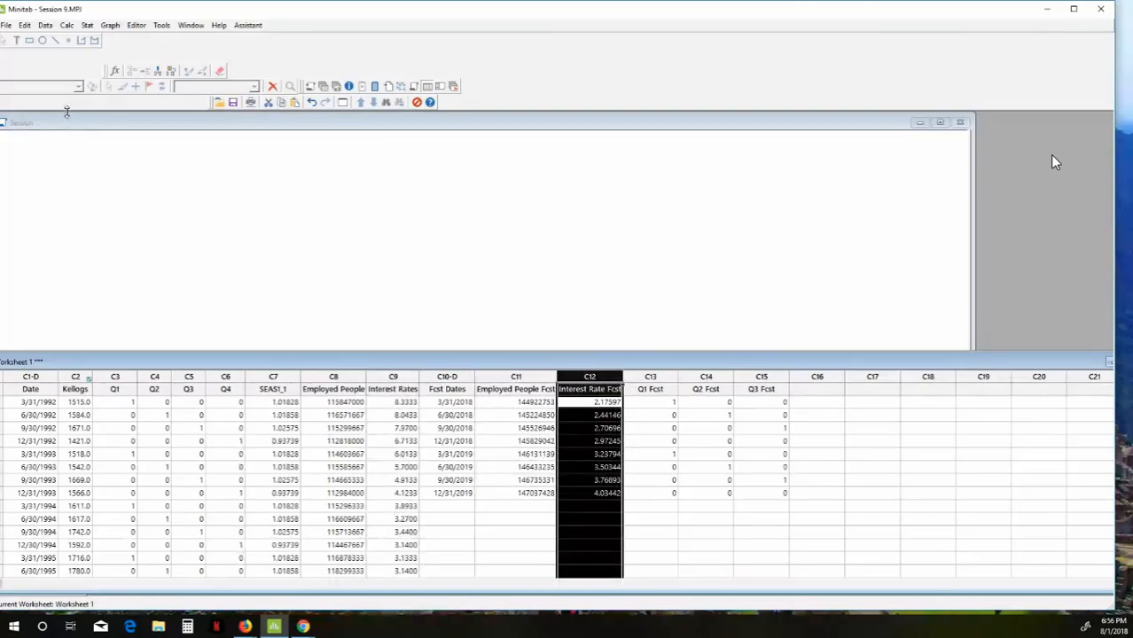
Step: Start a Fit Regression Model analysis with Kellogs as the response variable
click(86, 27)
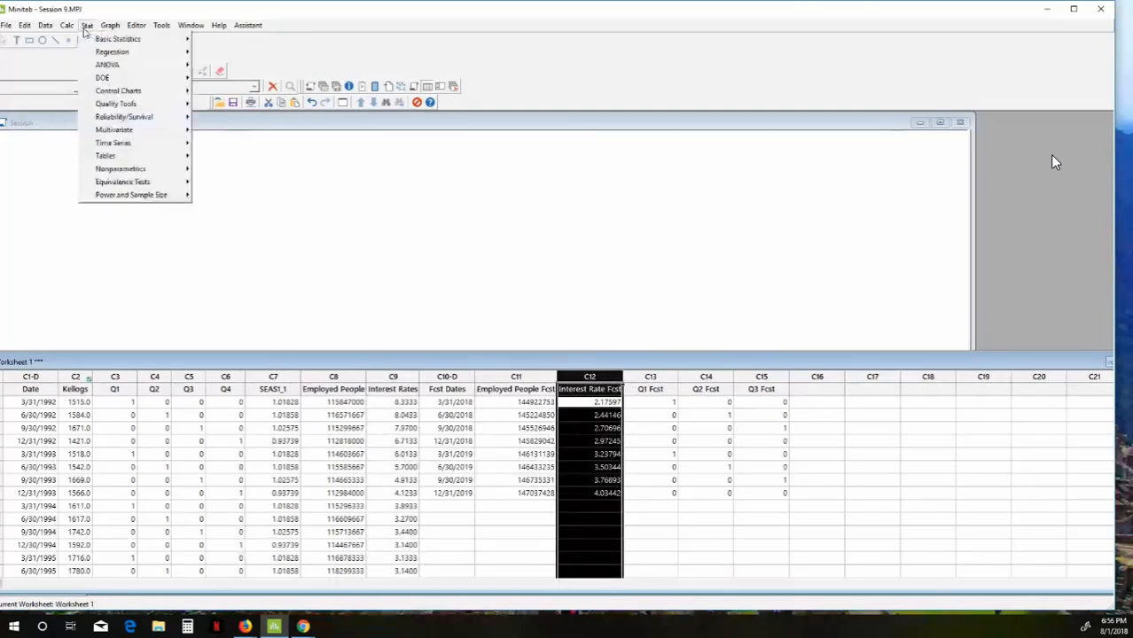
mouse_move(89, 42)
mouse_move(124, 53)
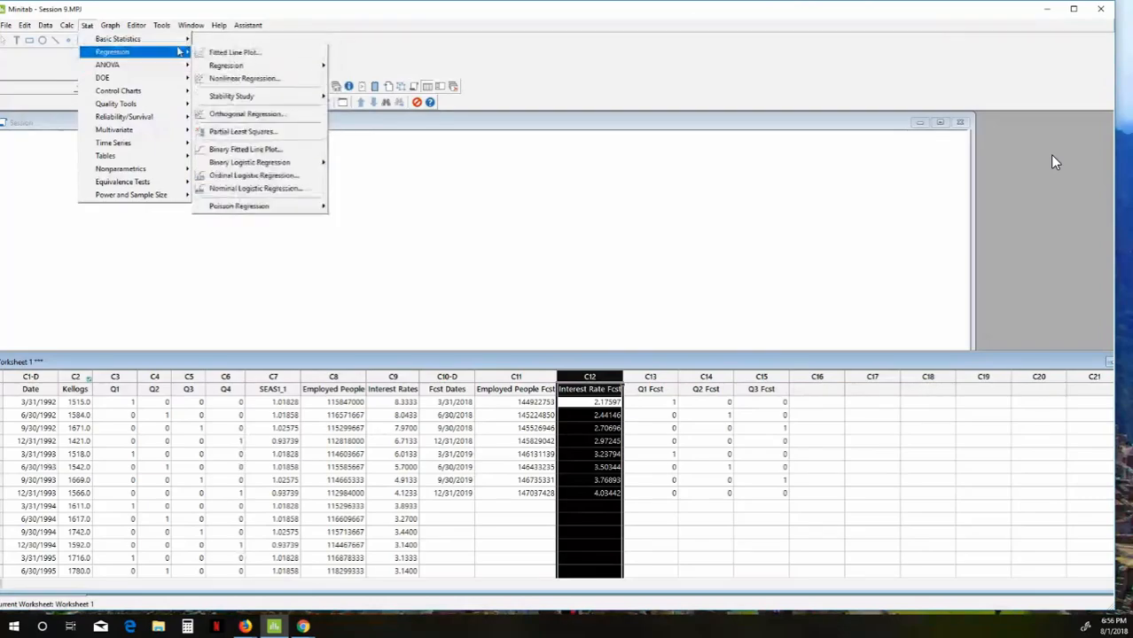
mouse_move(217, 67)
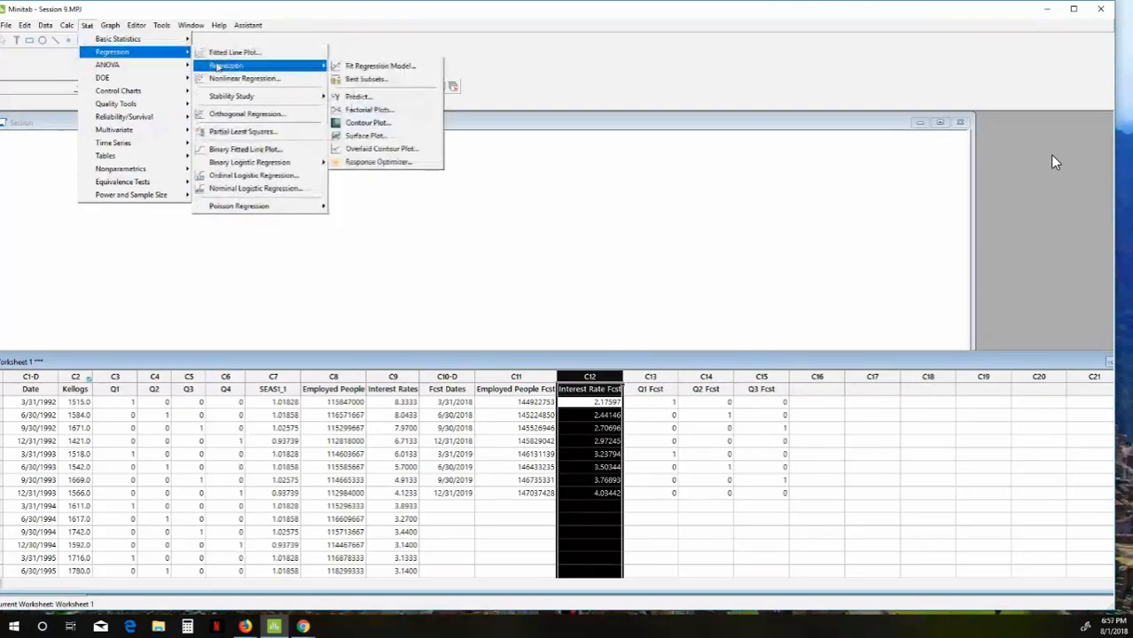
click(372, 67)
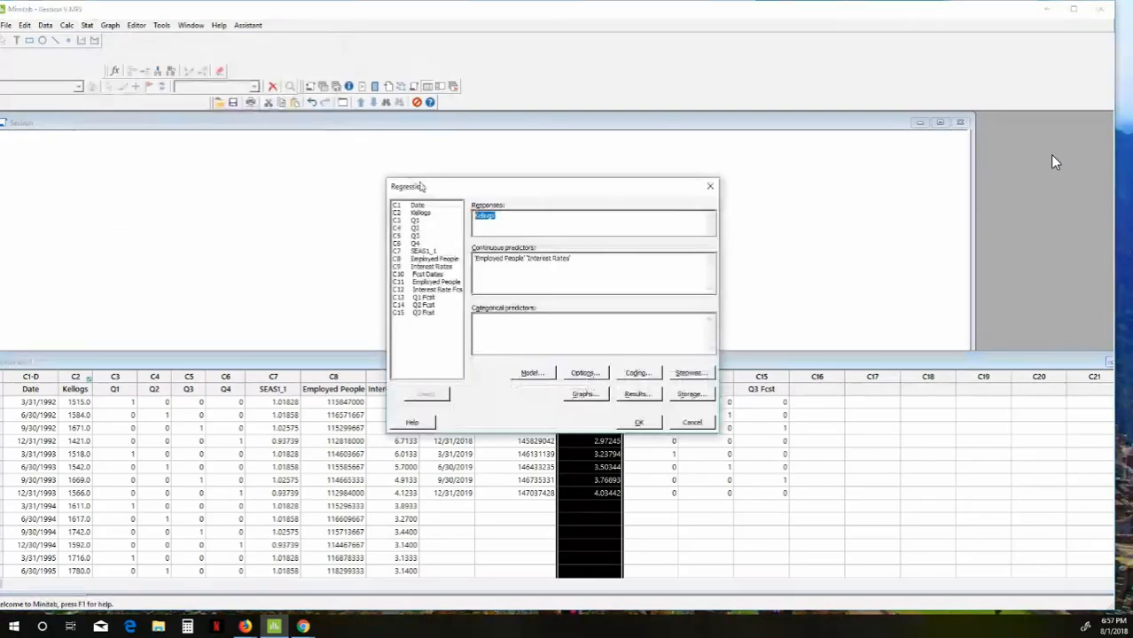
drag(415, 188, 125, 136)
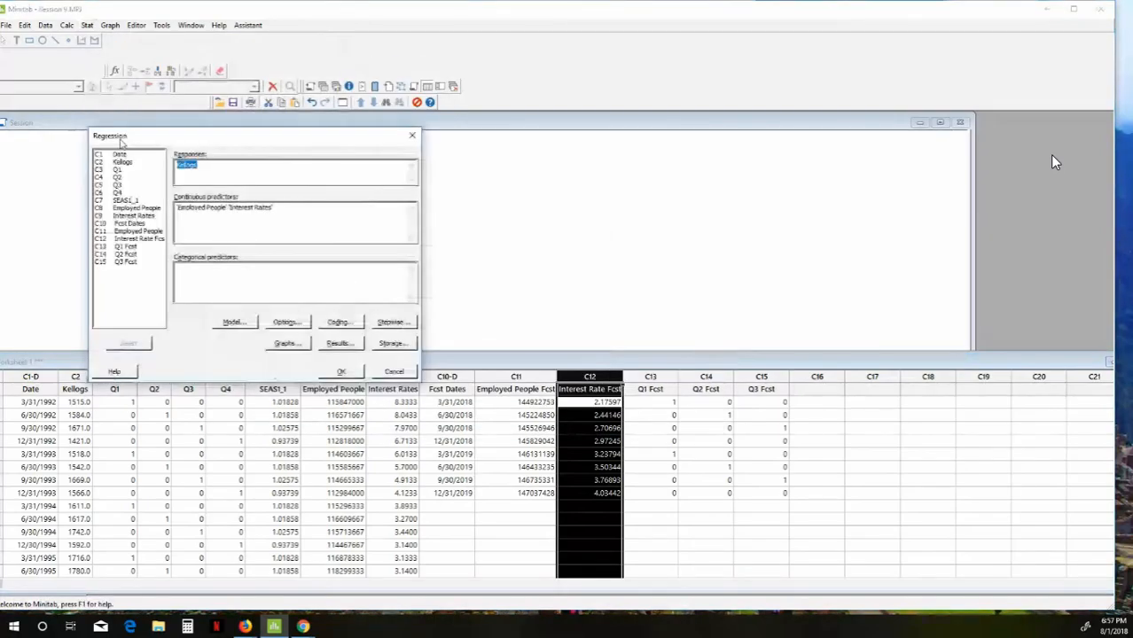
double_click(120, 163)
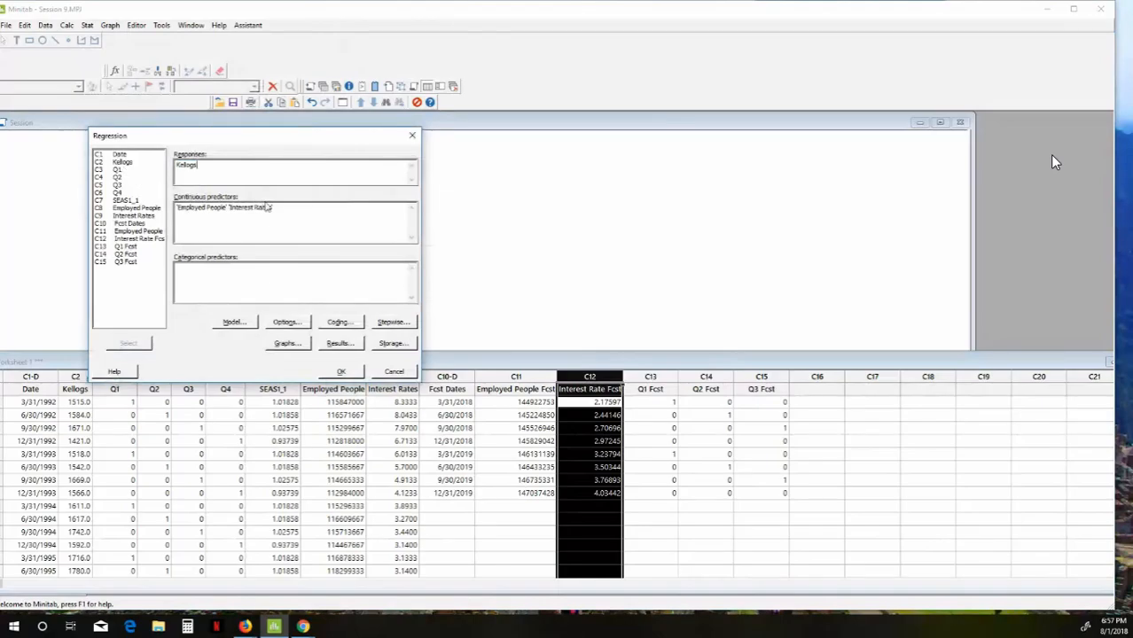
Step: Set Employed People and Interest Rates as the continuous predictors and run the regression
drag(279, 204, 165, 205)
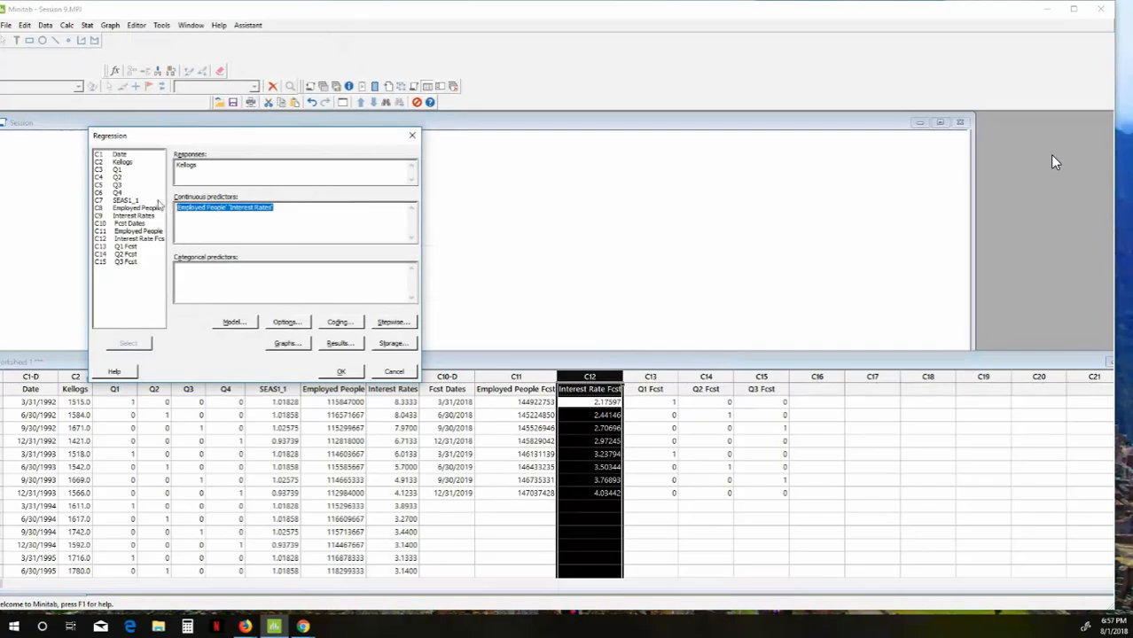
double_click(147, 208)
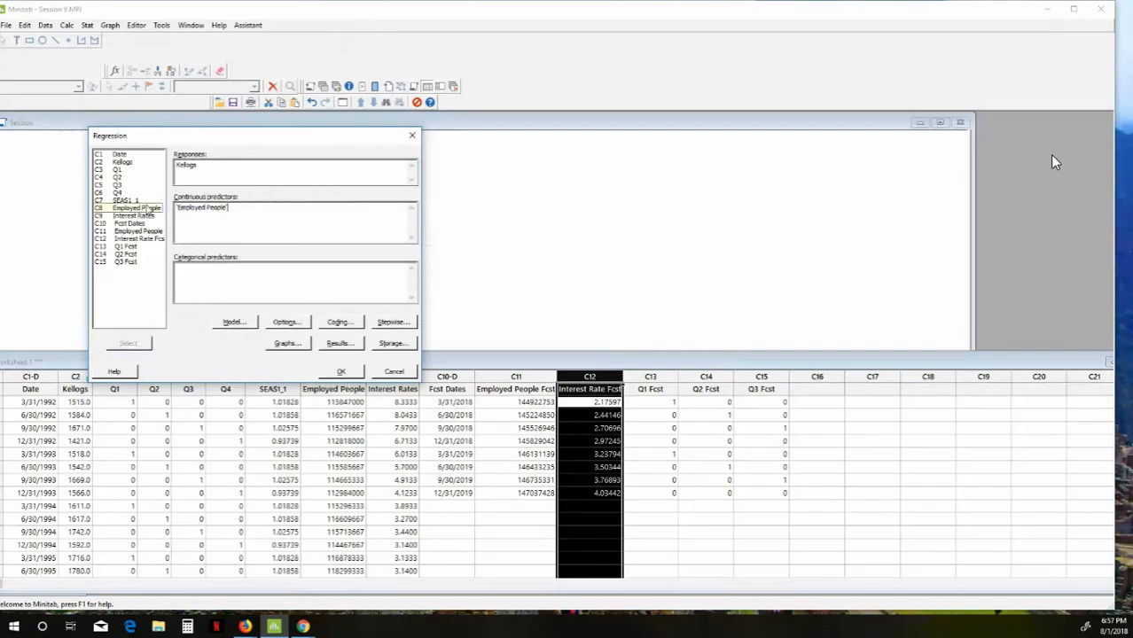
click(148, 216)
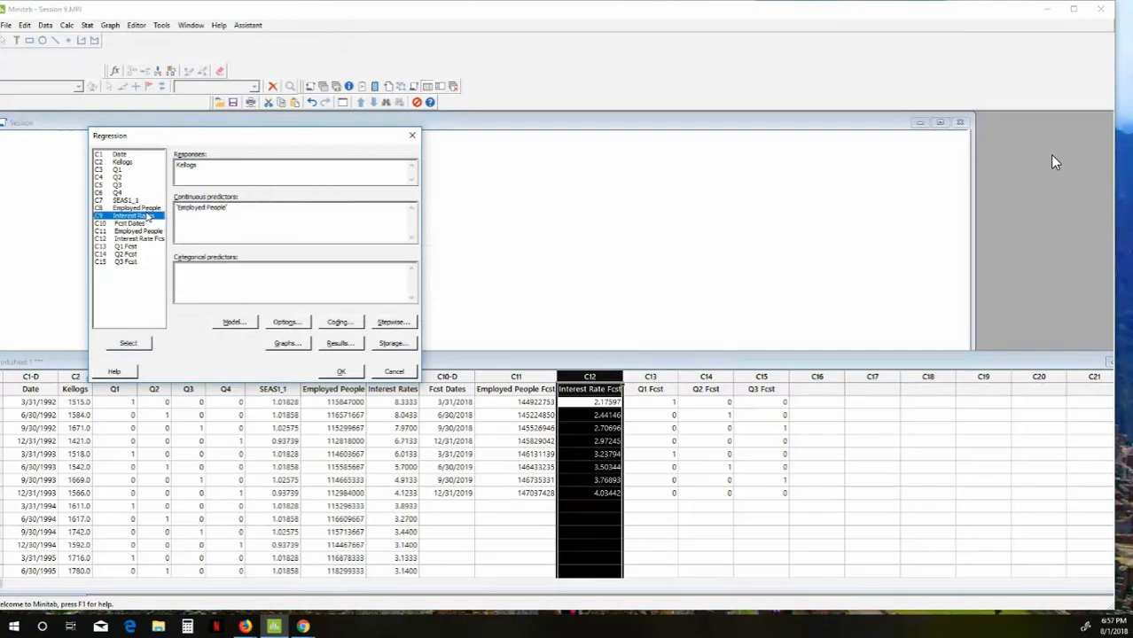
double_click(148, 216)
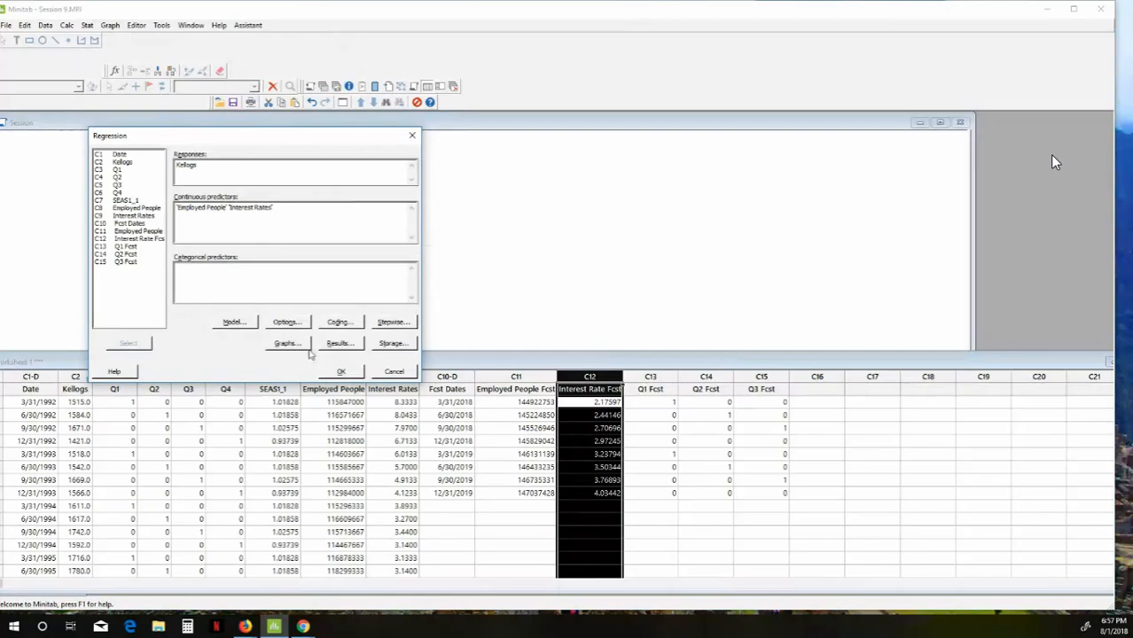
click(340, 371)
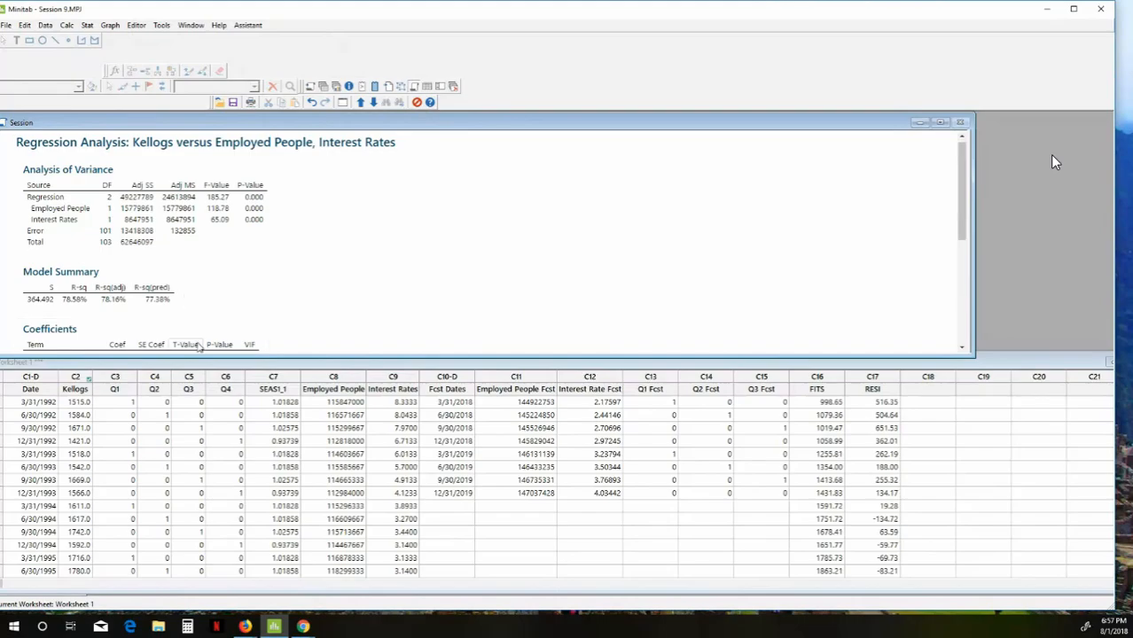
Step: Enlarge the Session window and examine the regression output from the coefficients down to the Durbin-Watson statistic
drag(198, 355, 217, 502)
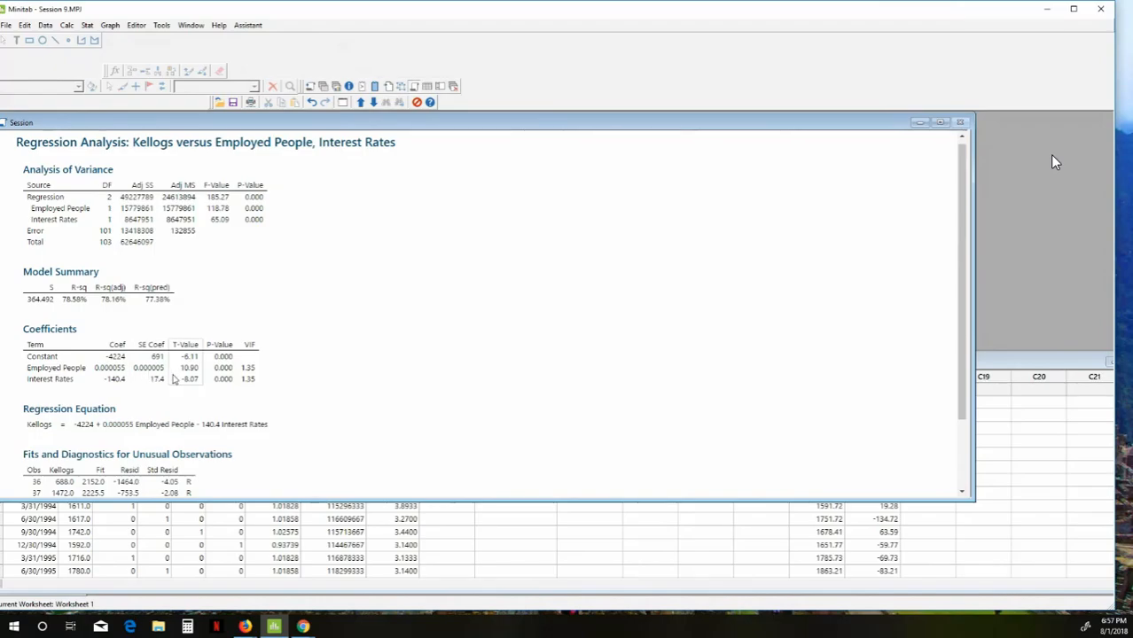
scroll(174, 380, down, 3)
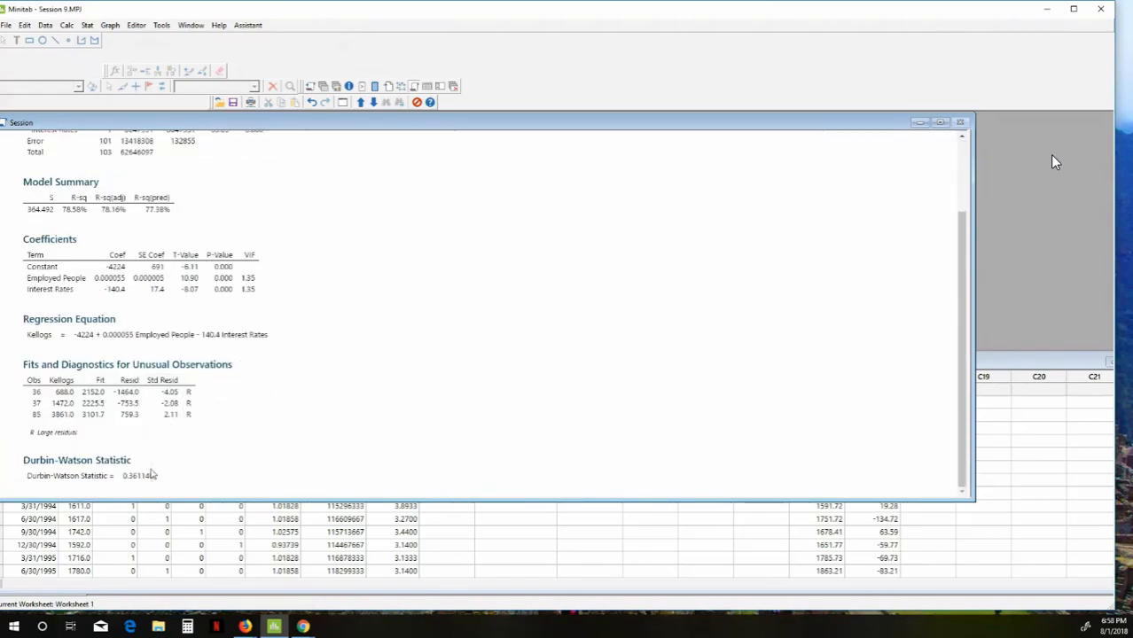
click(152, 476)
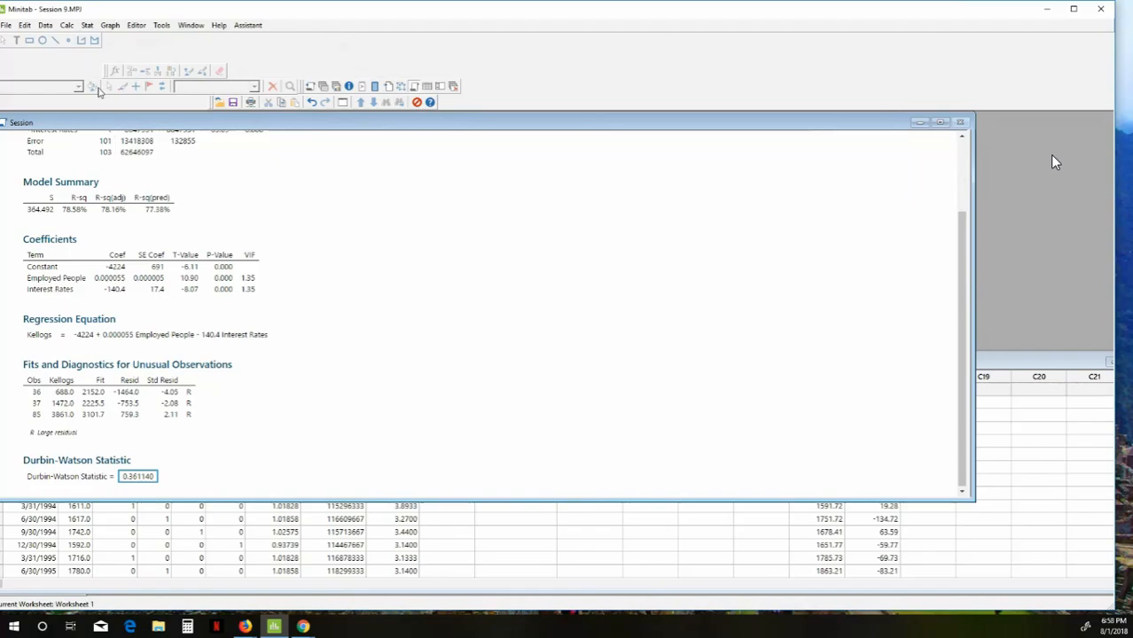
Step: Reopen the Kellogs regression setup and check in its results options that the Durbin-Watson statistic is included
click(87, 26)
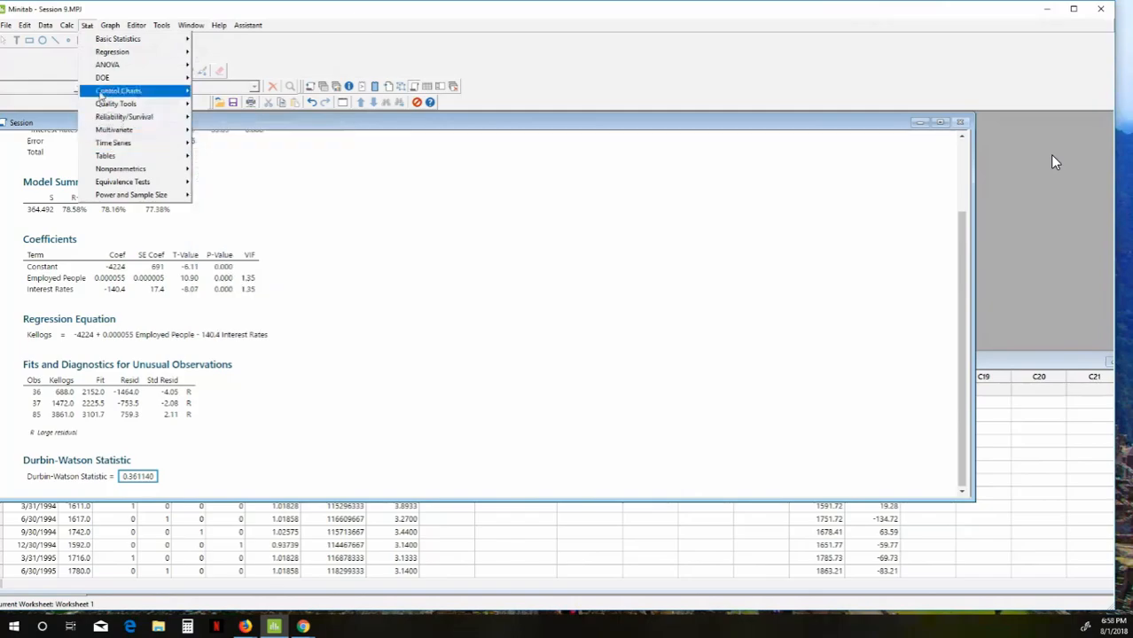
mouse_move(103, 53)
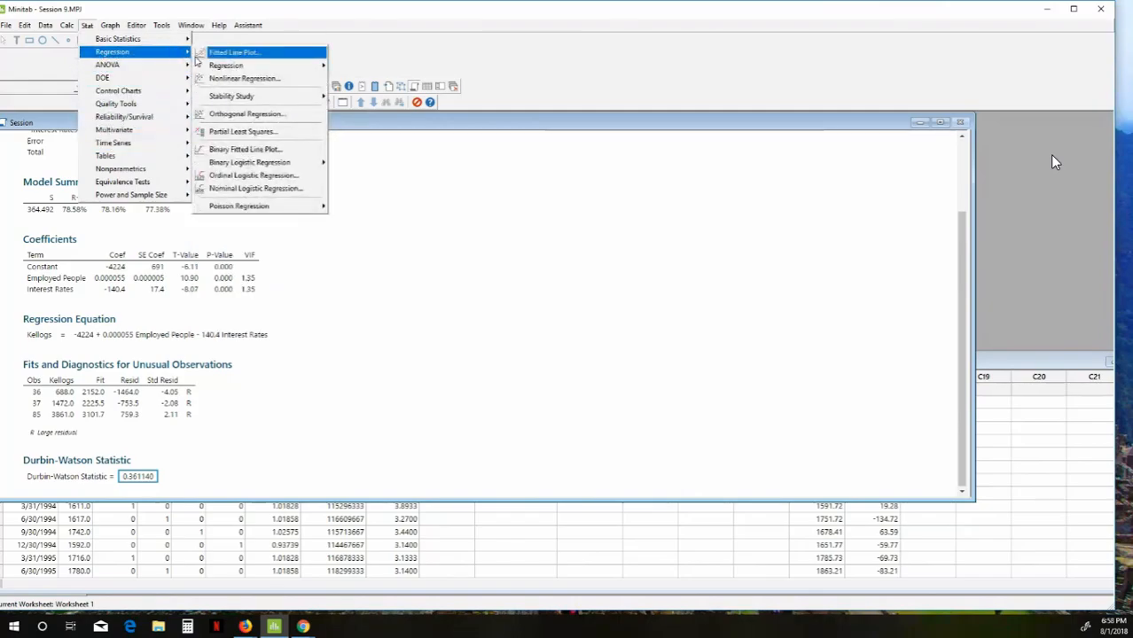
mouse_move(218, 68)
click(378, 66)
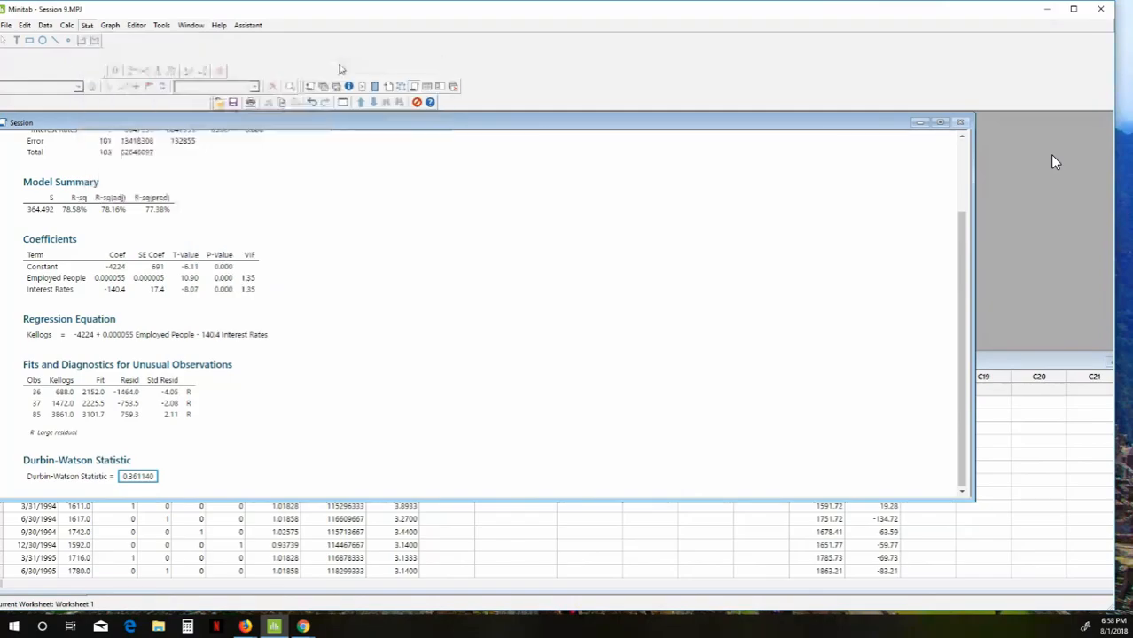
drag(413, 182, 59, 65)
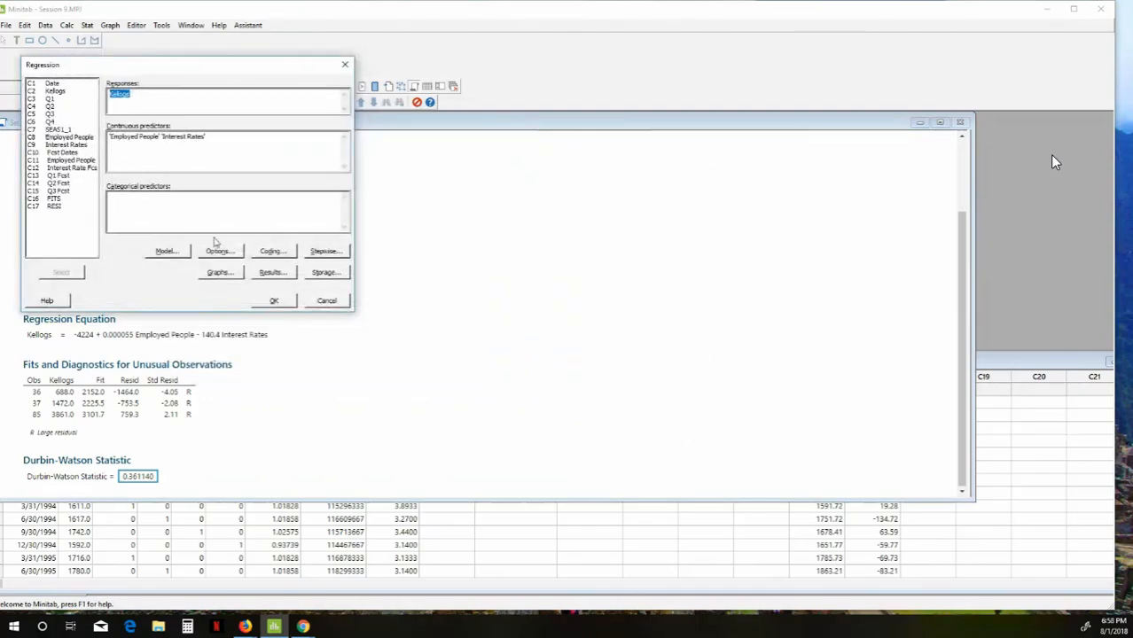
click(267, 273)
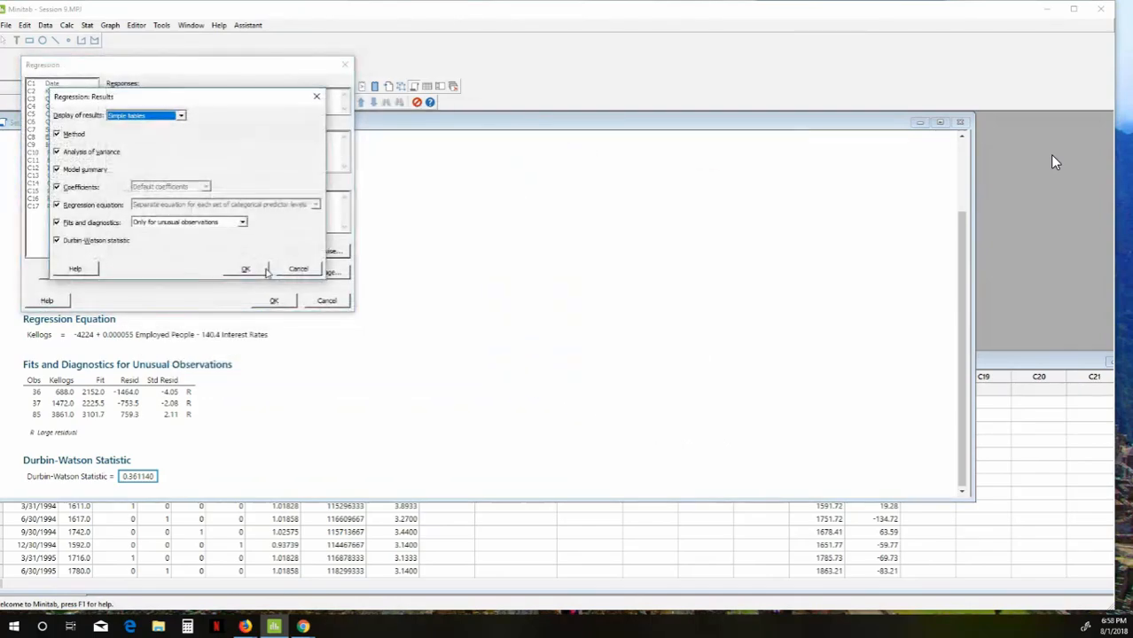
click(56, 241)
click(57, 241)
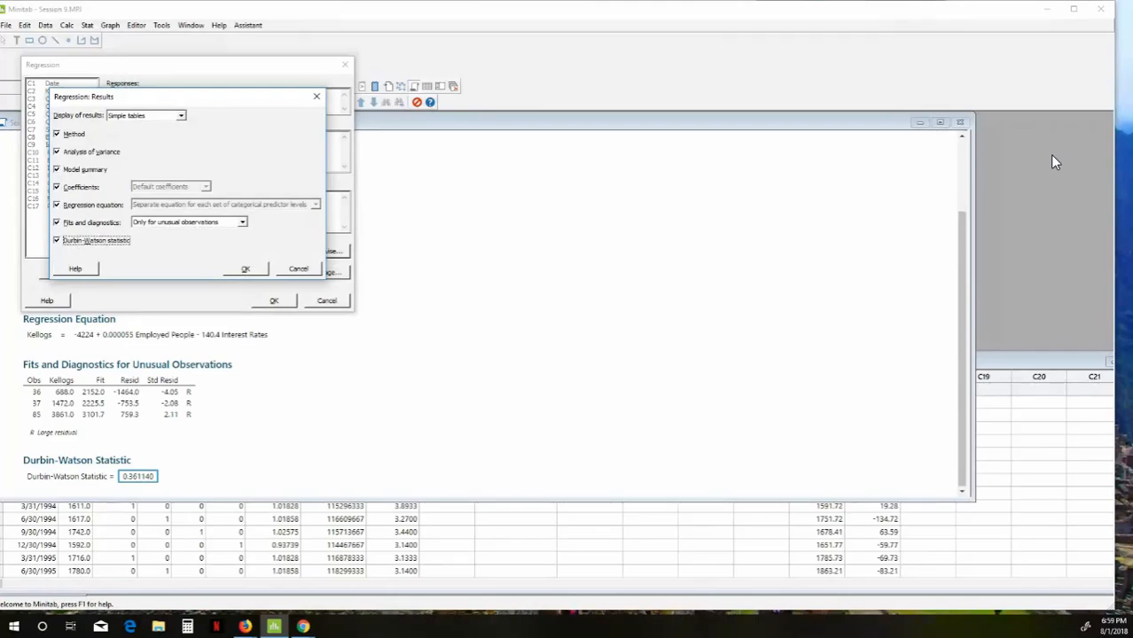
Step: Switch to the Regression Slides Revised R22 presentation in PowerPoint and view the D.3 and D.4 seasonal dummy variable slides
click(1055, 162)
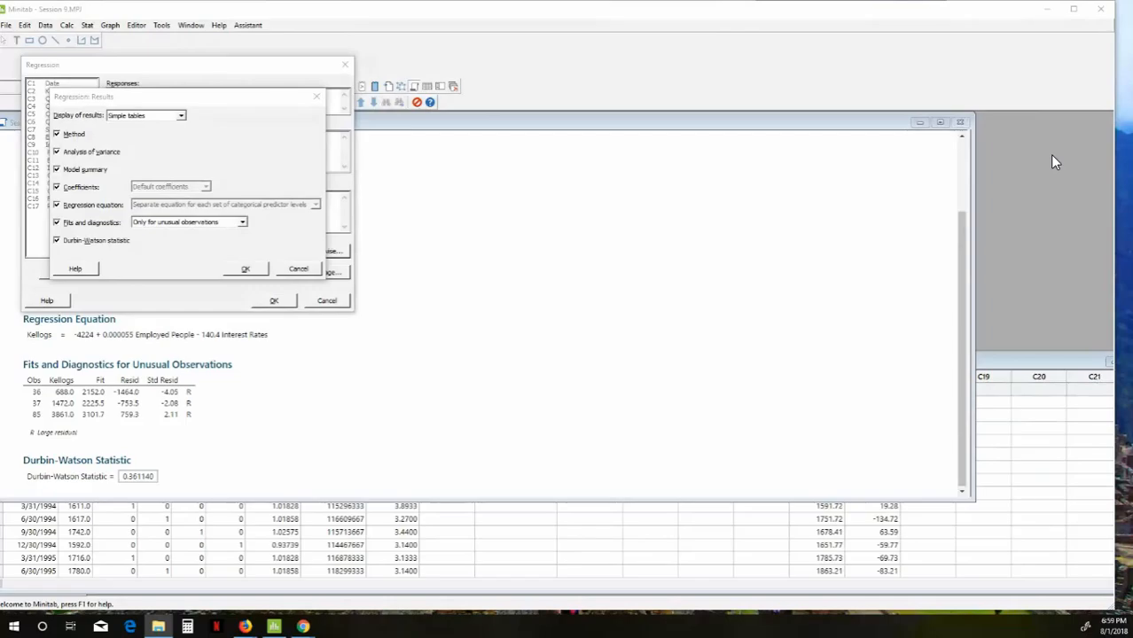
key(alt+Tab)
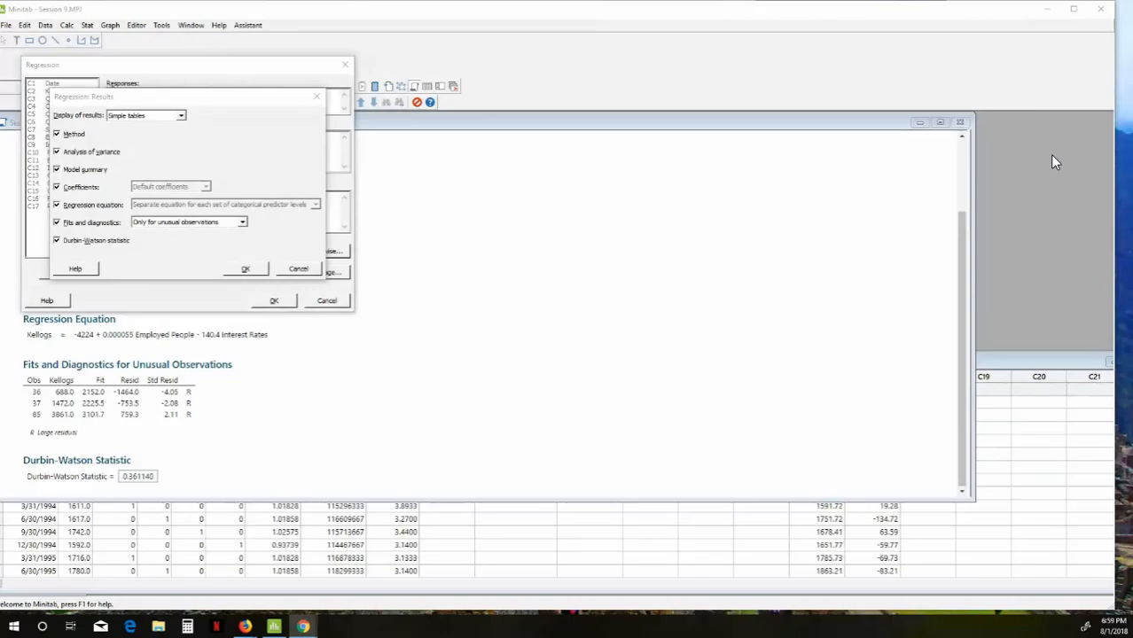
key(alt+Tab)
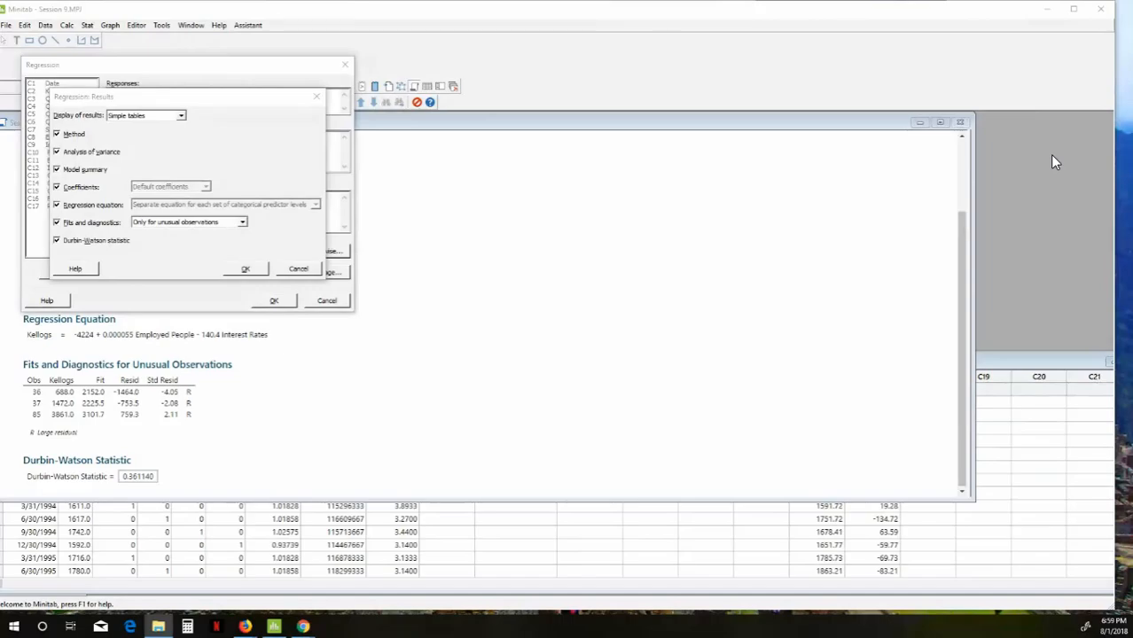
key(alt+Tab)
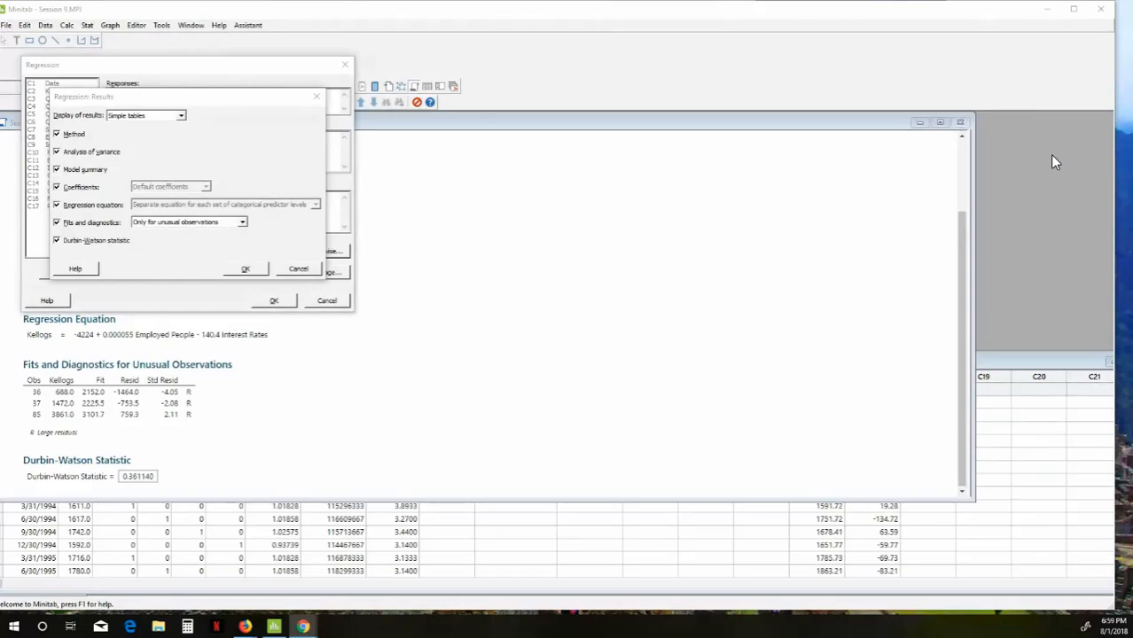
key(alt+Tab)
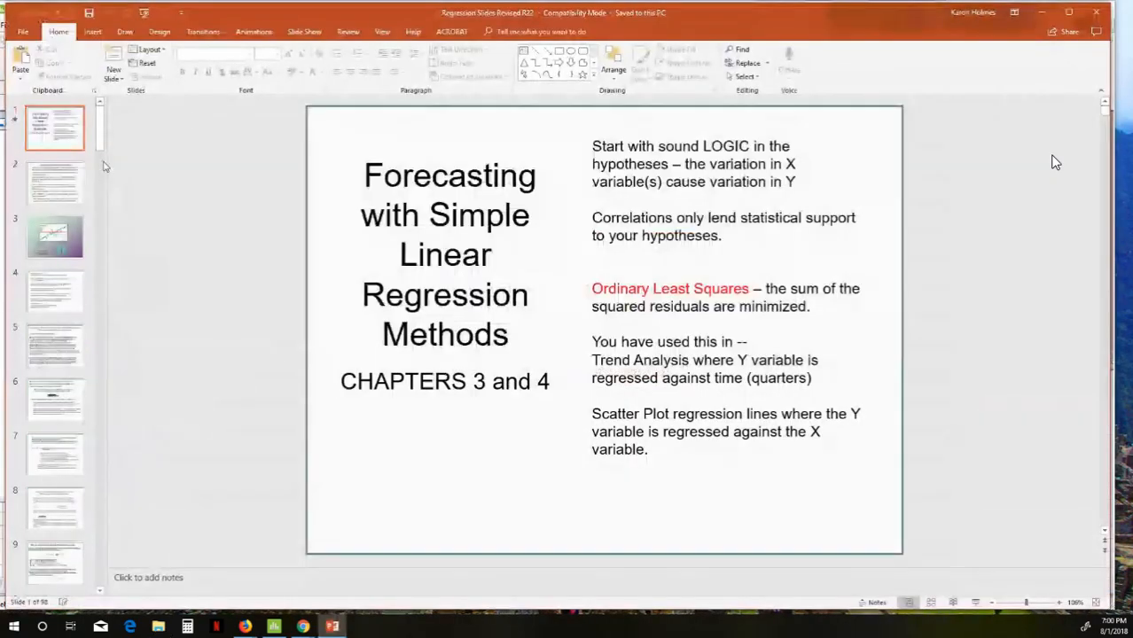
drag(101, 144, 111, 387)
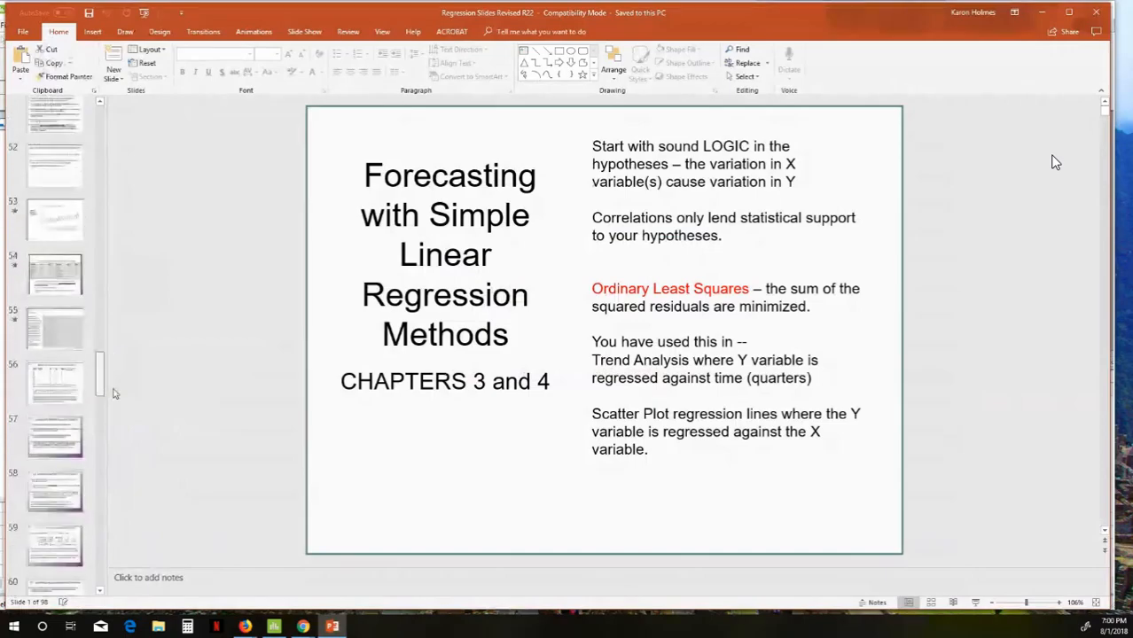
click(60, 331)
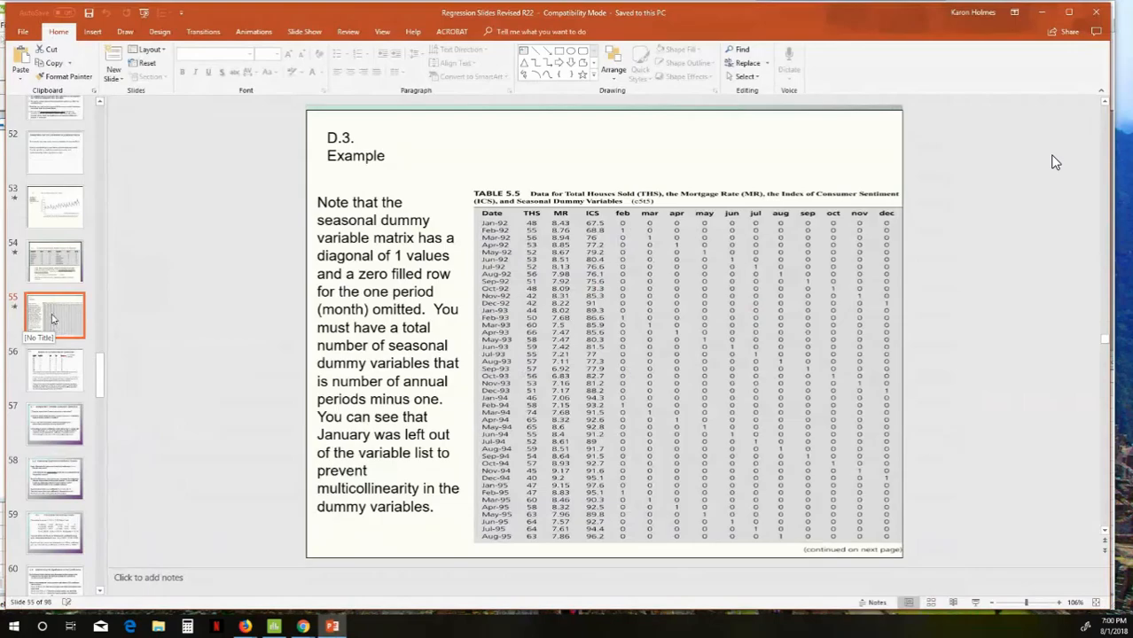
key(Down)
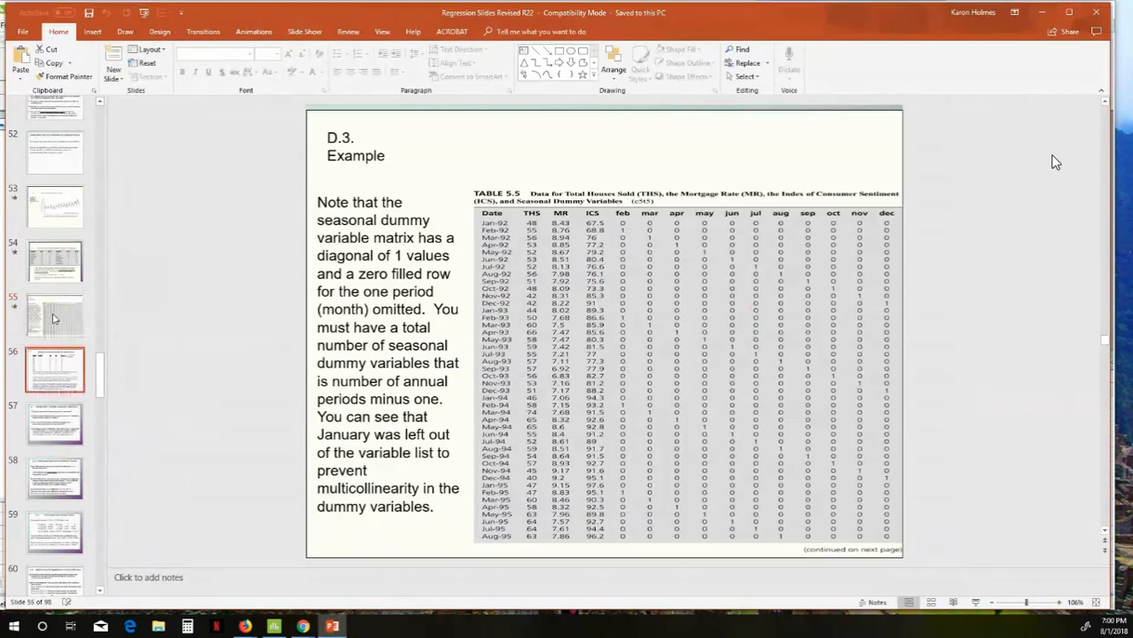
key(Down)
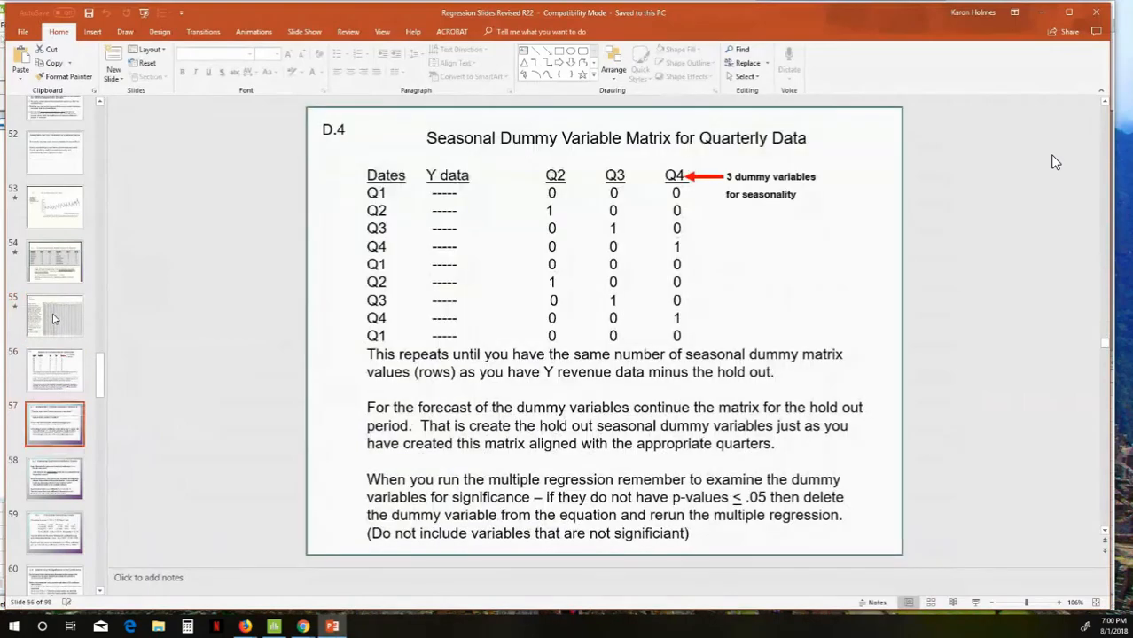
Step: Browse the slides past the F-distribution critical values table to the F.1 Serial Correlation section around slides 65 and 66
key(Down)
key(Down)
key(Down)
key(Down)
key(Down)
key(Down)
key(Down)
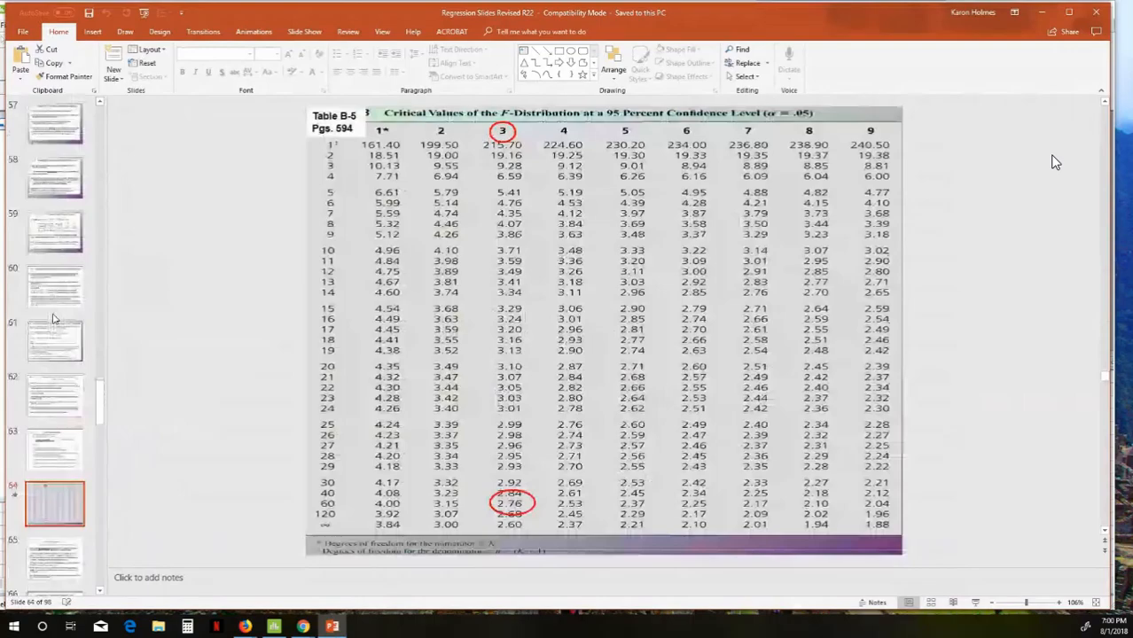
key(Down)
key(Down)
key(Down)
key(Up)
key(Up)
key(Up)
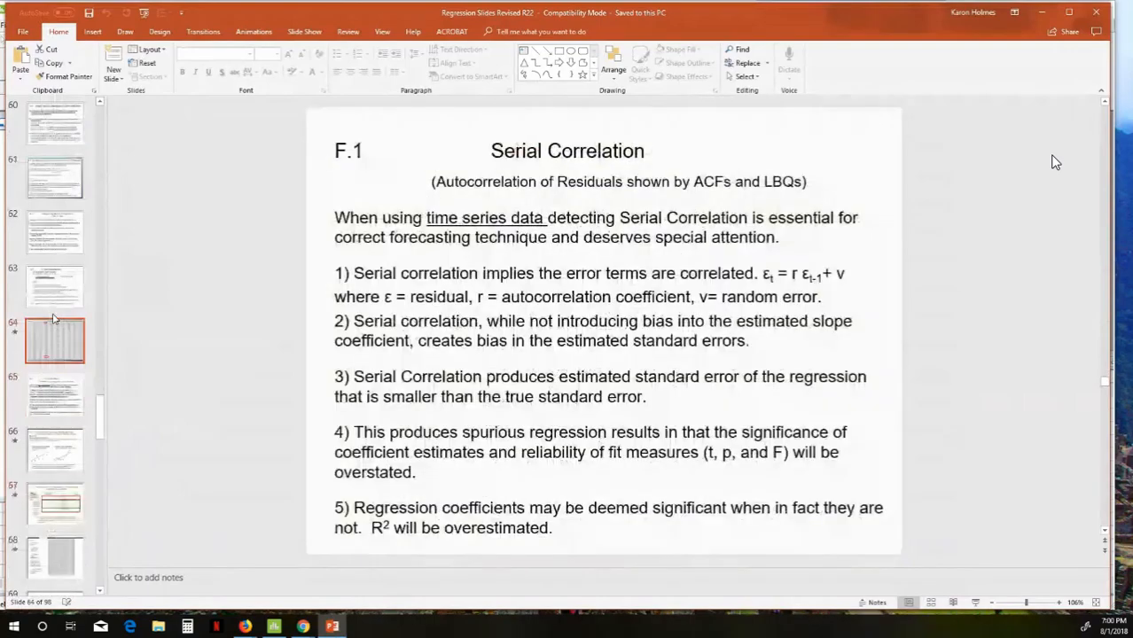
key(Down)
key(Down)
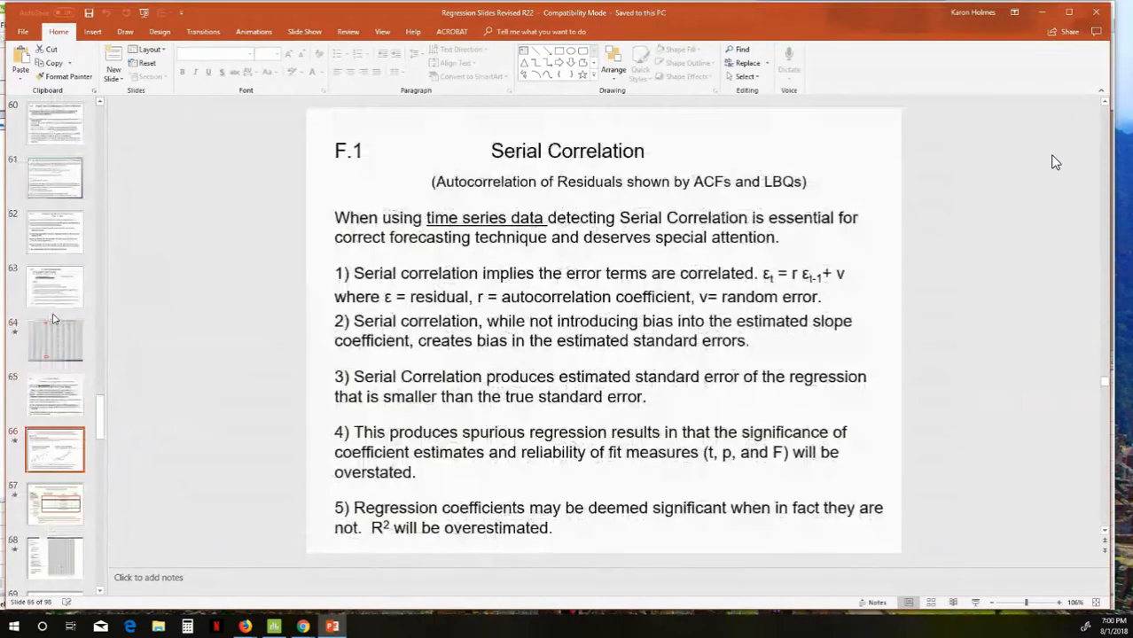
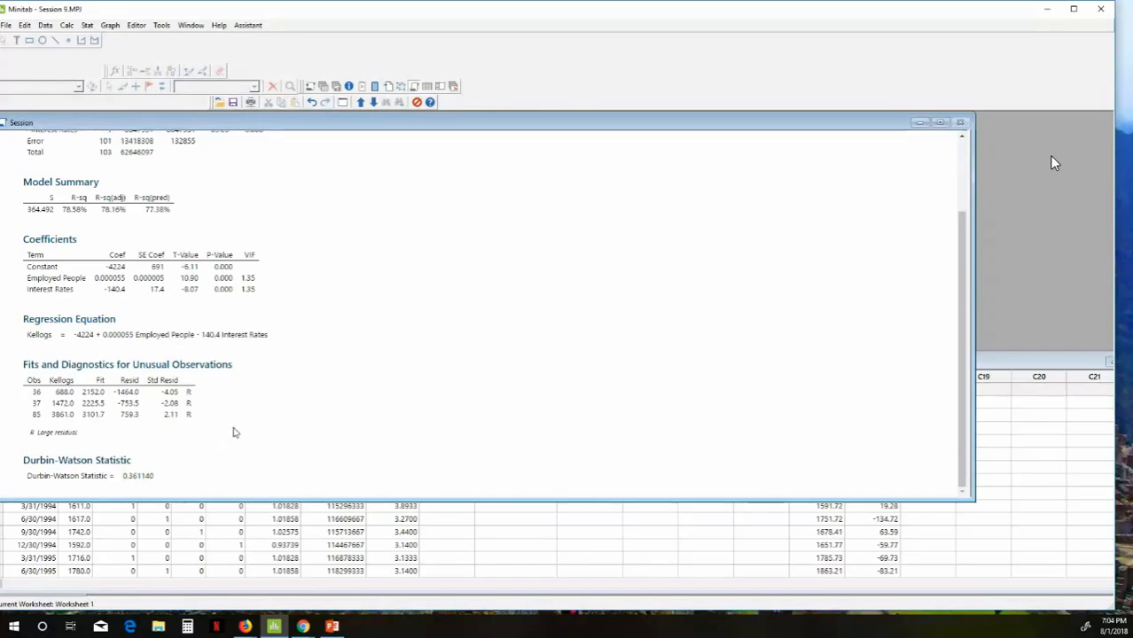
Step: Return to Minitab, review the two-predictor regression output, and shorten the Session window to uncover the worksheet's column headings
scroll(235, 433, up, 1)
scroll(235, 433, up, 1)
scroll(235, 432, down, 2)
drag(218, 498, 210, 353)
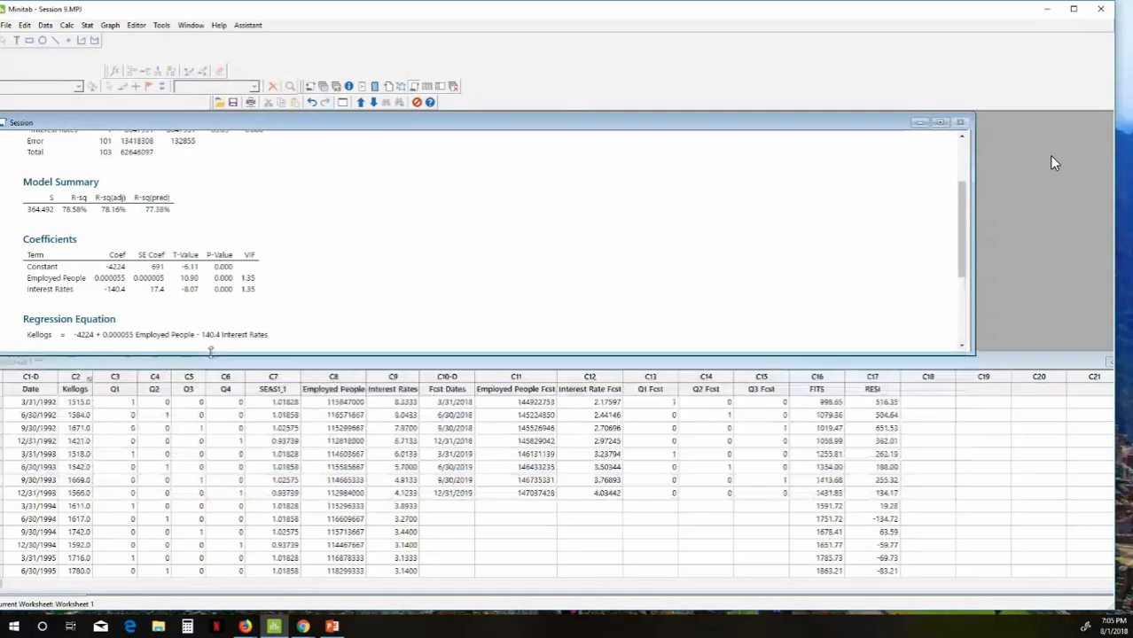
Step: Rerun the Kellogs Fit Regression Model with Q1, Q2 and Q3 added as categorical predictors alongside Employed People and Interest Rates
click(88, 27)
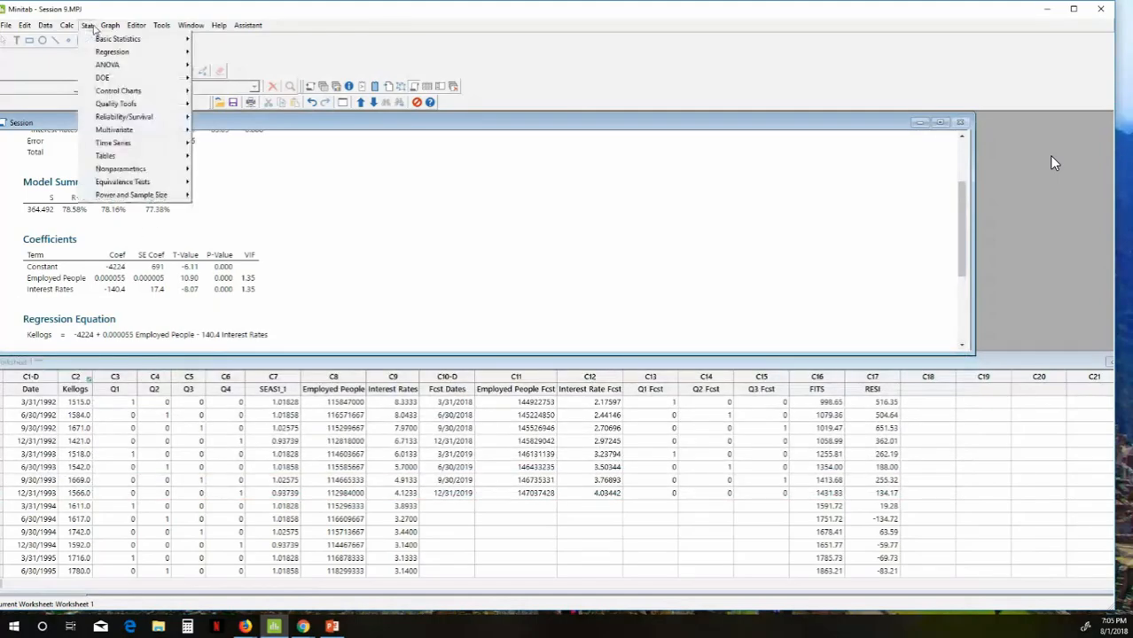
mouse_move(120, 54)
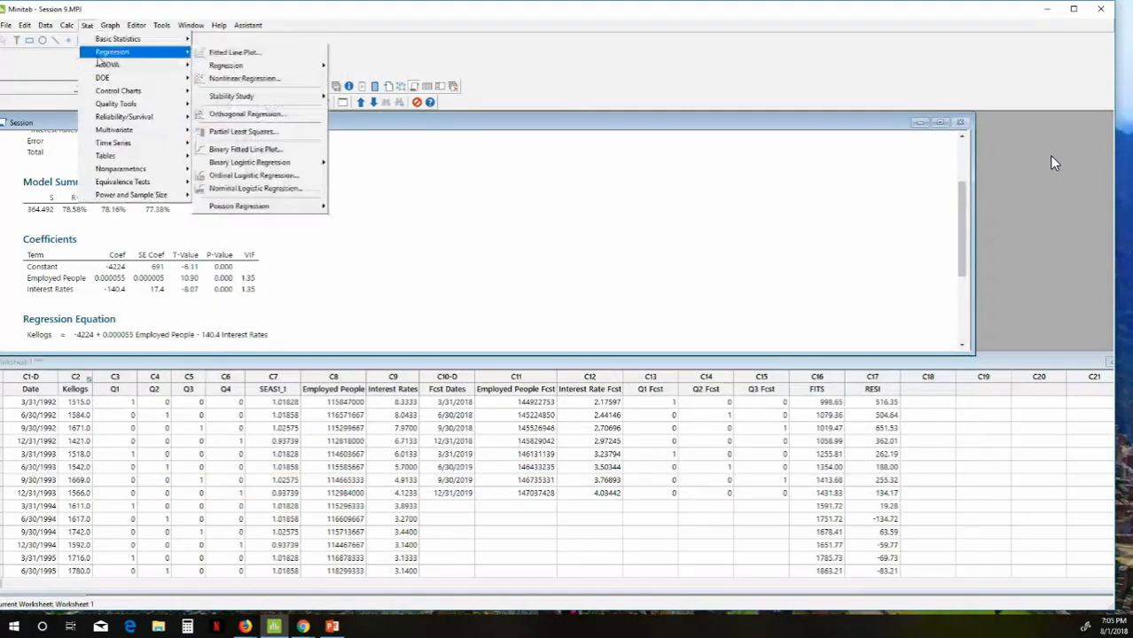
mouse_move(219, 68)
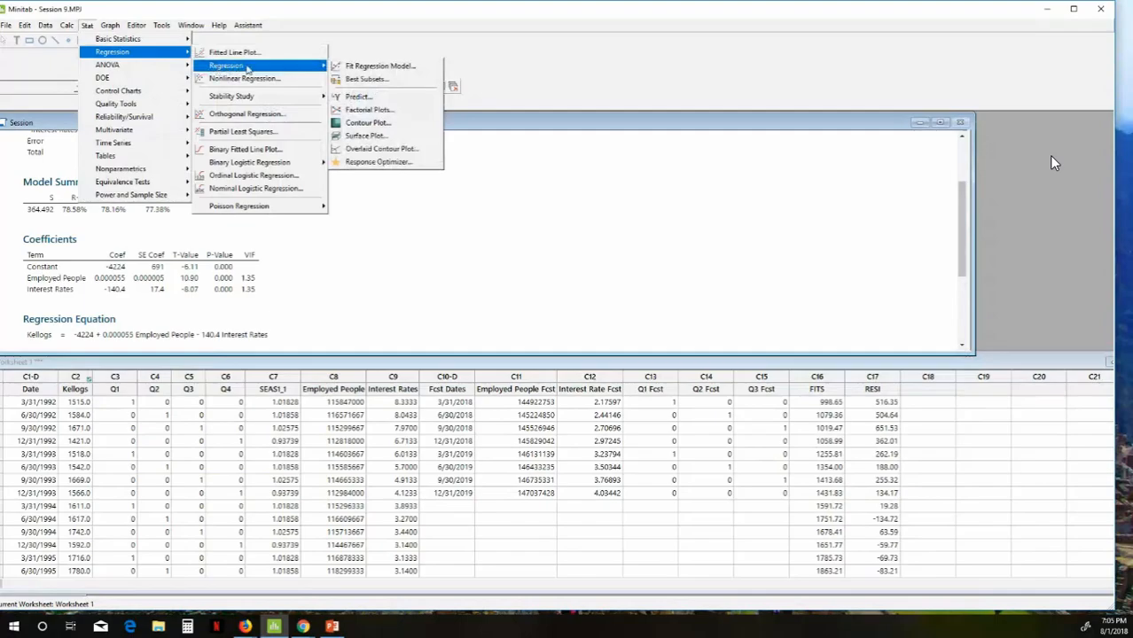
click(335, 66)
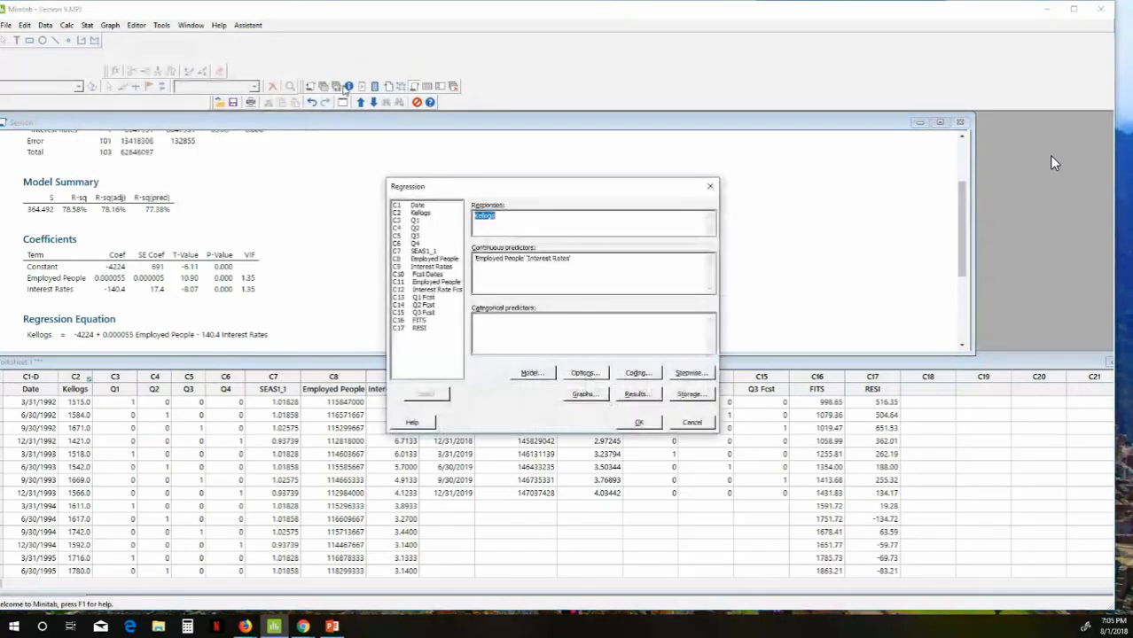
drag(445, 186, 77, 122)
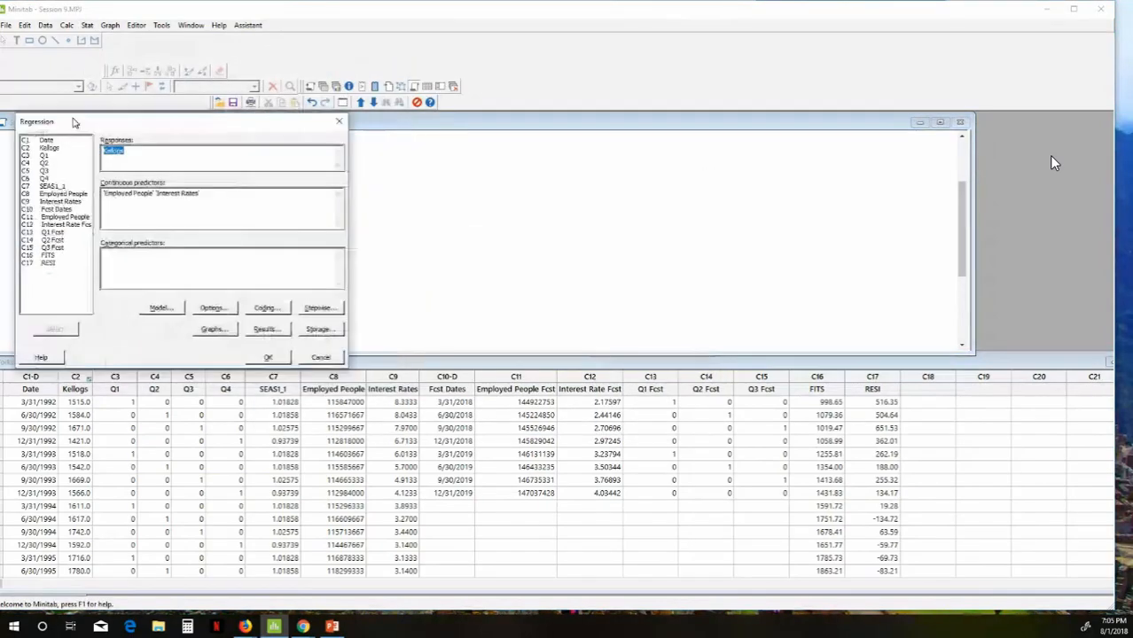
click(111, 253)
double_click(46, 157)
double_click(45, 163)
double_click(44, 170)
drag(139, 255, 104, 254)
click(135, 254)
click(268, 358)
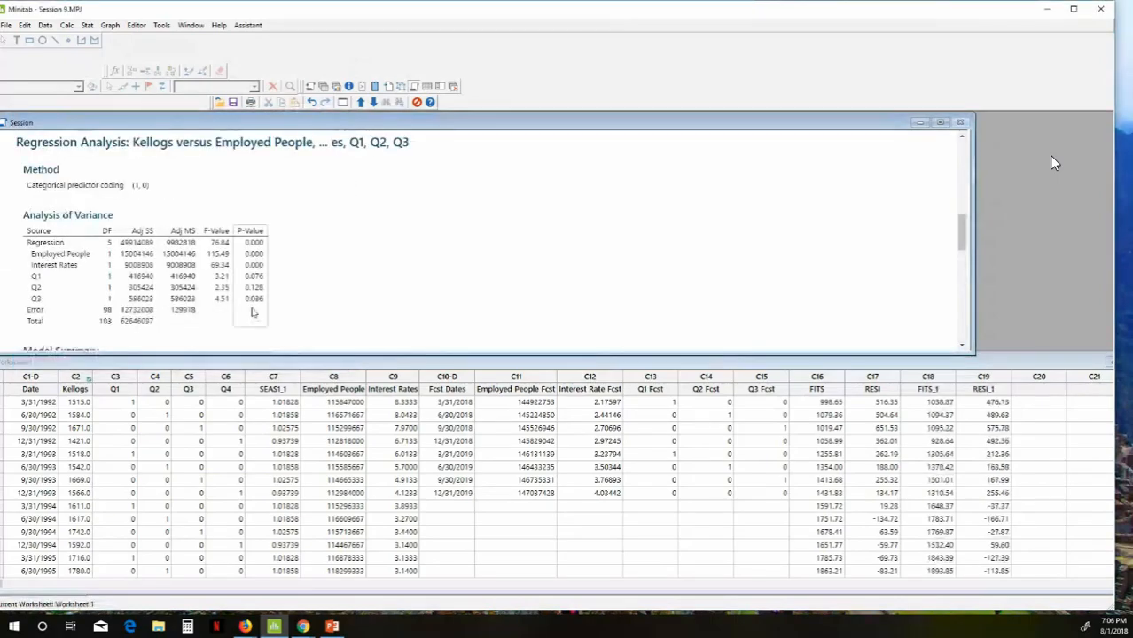
Step: Compare the analysis of variance and adjusted R-squared of the seasonal dummy model with those of the earlier two-predictor regression
scroll(252, 312, up, 3)
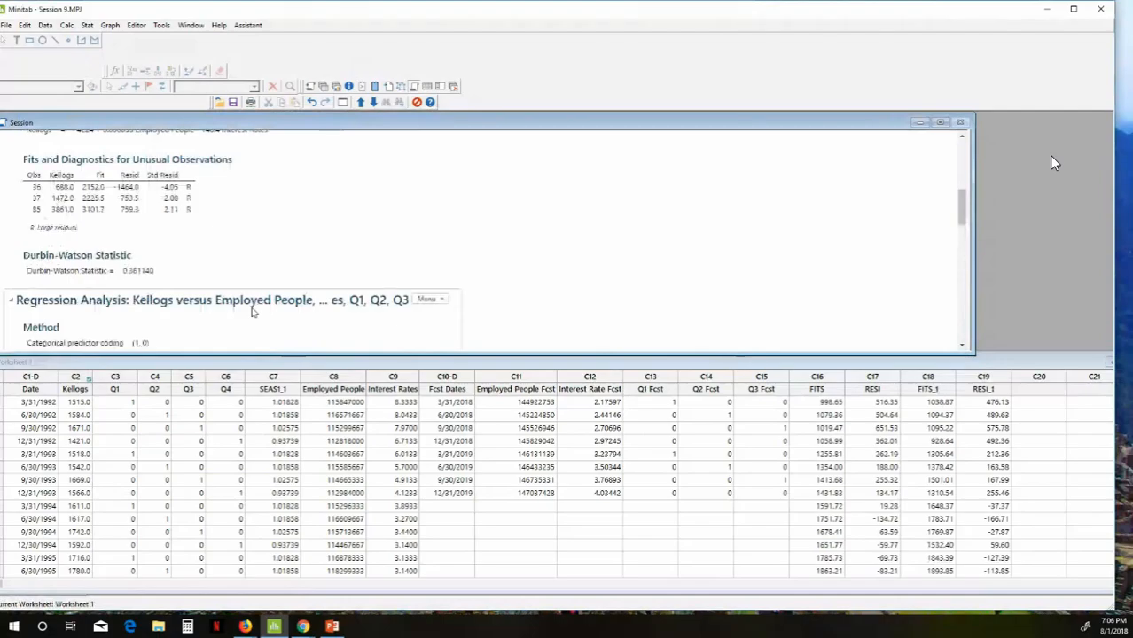
scroll(252, 312, down, 7)
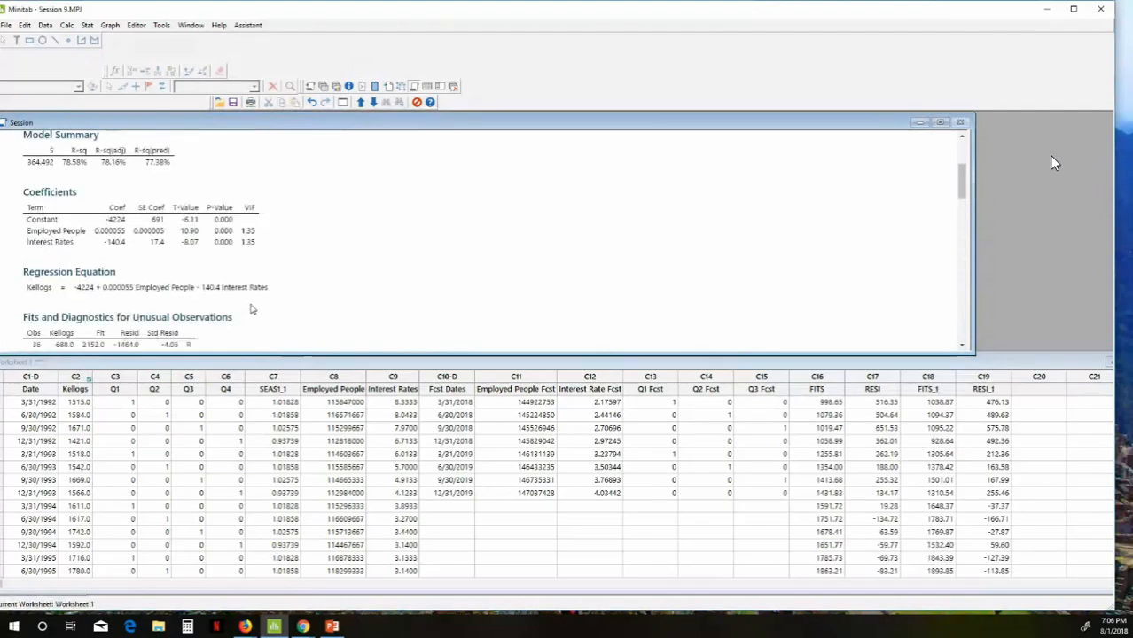
scroll(250, 308, up, 3)
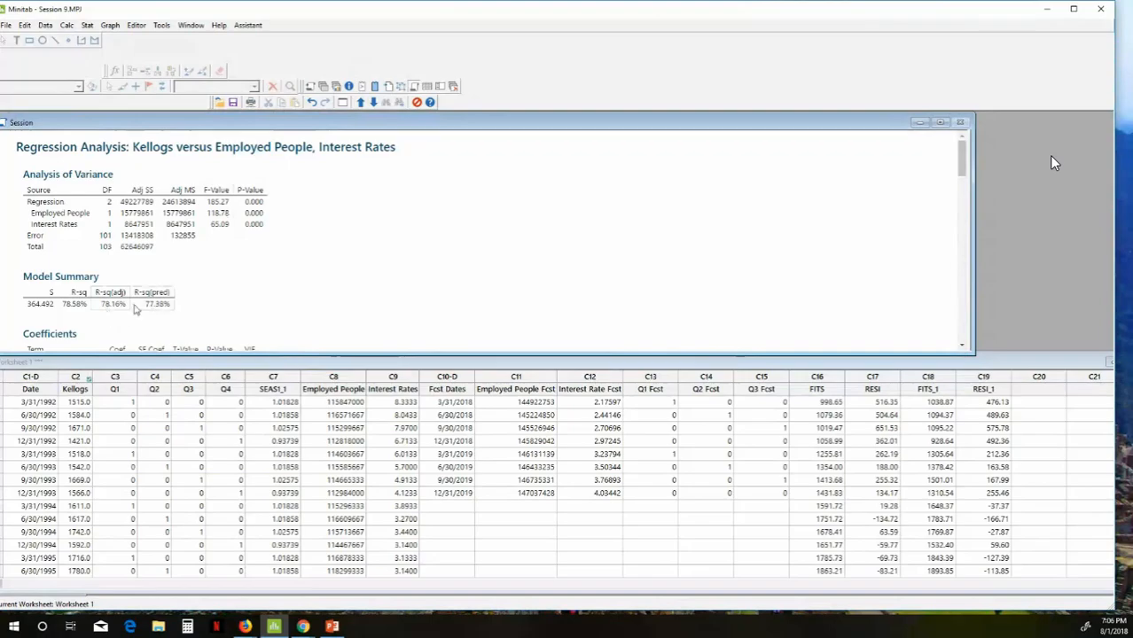
scroll(151, 307, down, 8)
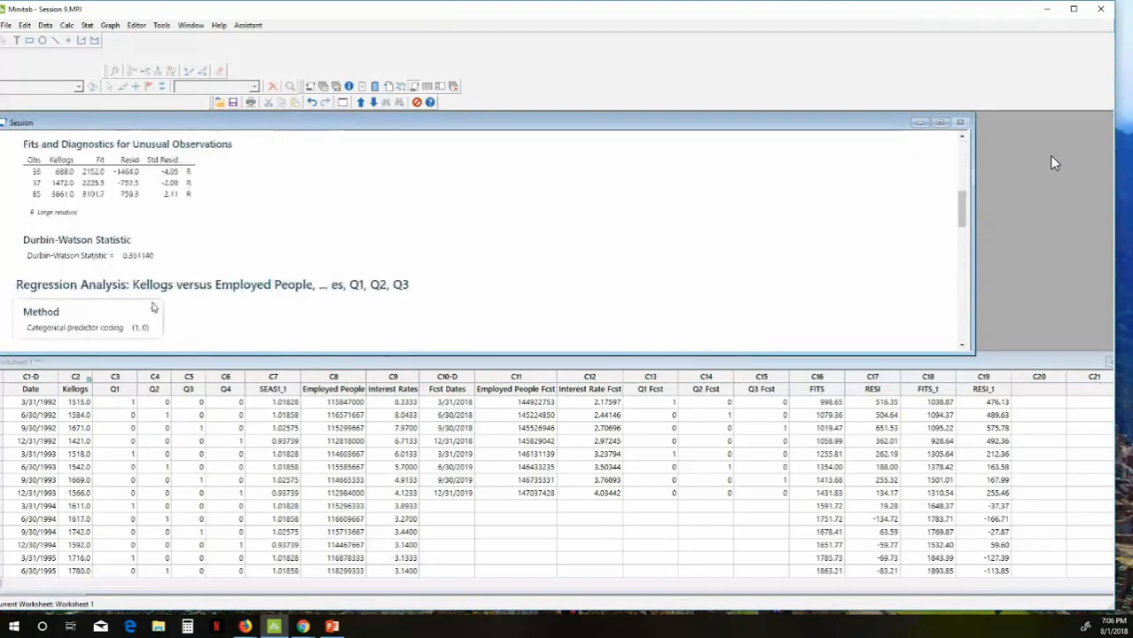
scroll(153, 307, down, 3)
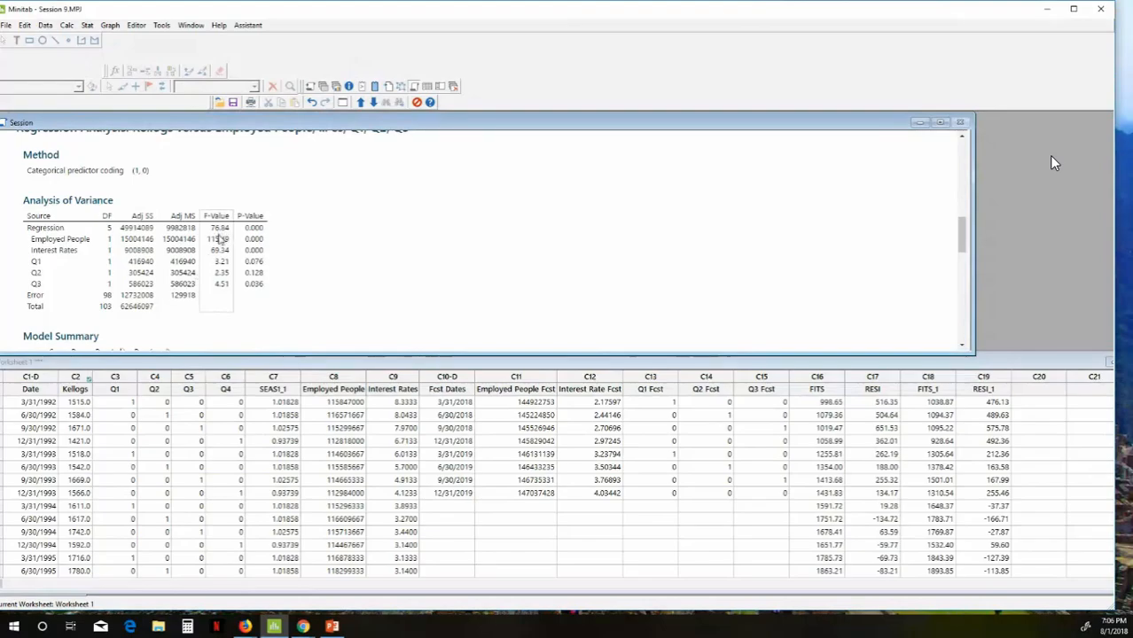
scroll(220, 237, down, 3)
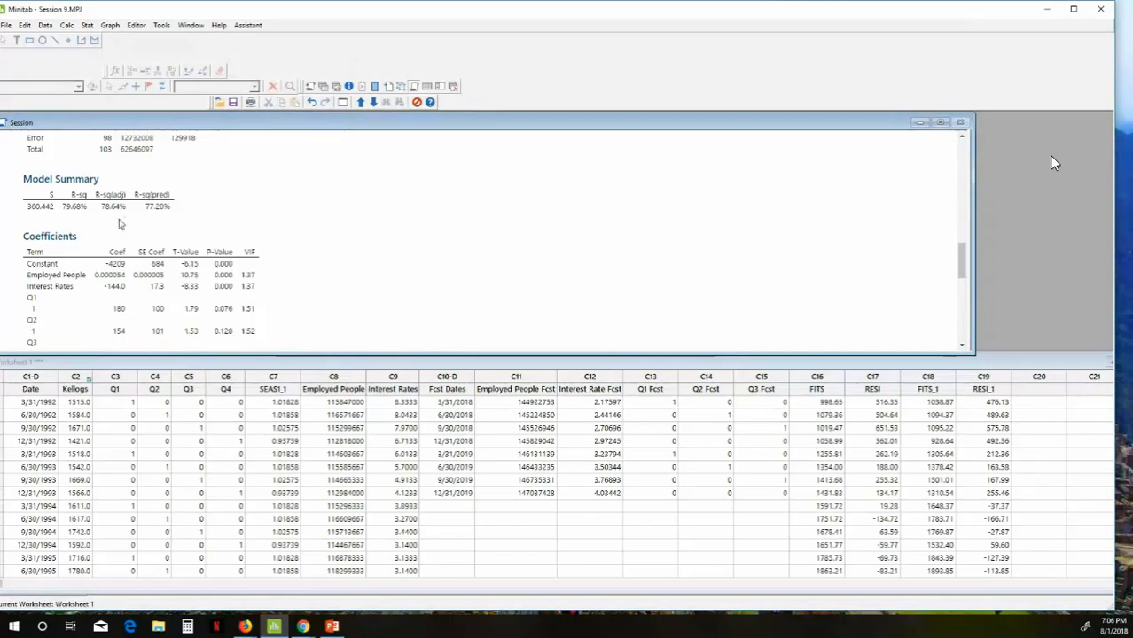
scroll(139, 225, up, 5)
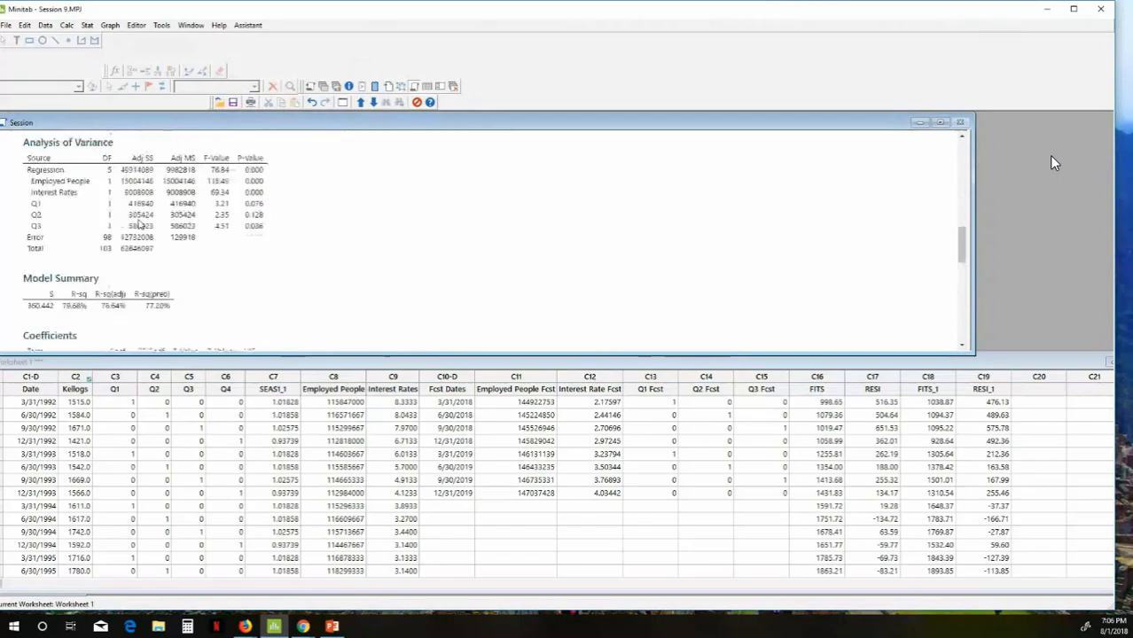
scroll(139, 224, up, 3)
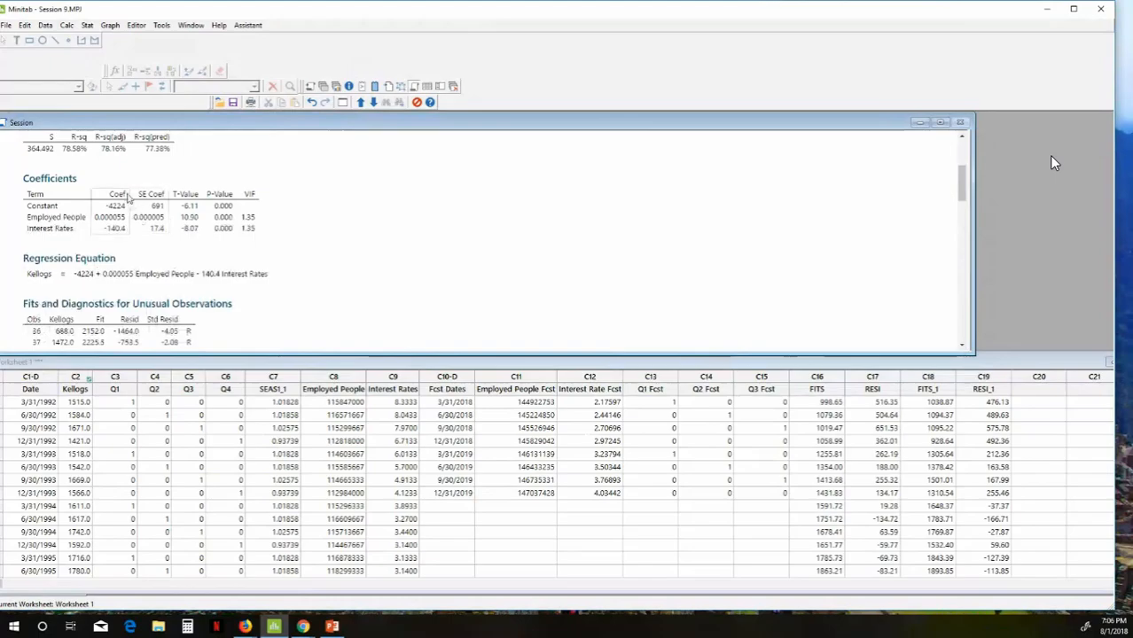
scroll(140, 223, down, 6)
scroll(135, 219, down, 1)
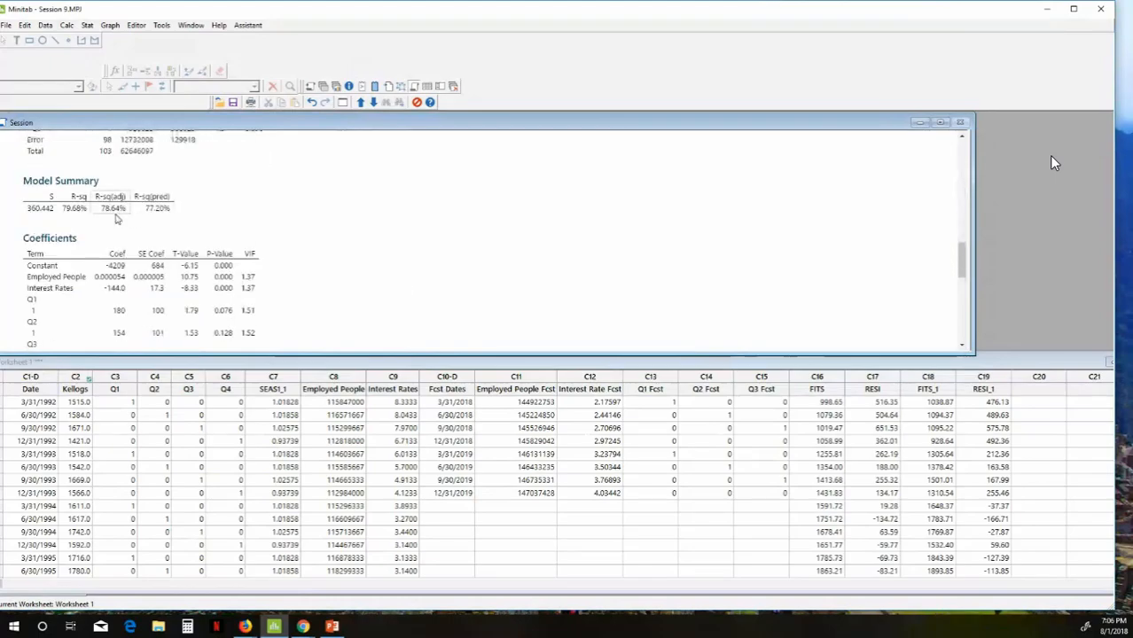
Step: Examine the seasonal model's F-values, coefficients and regression equations, enlarging the Session window to show the full coefficients table through Q3
scroll(117, 219, up, 3)
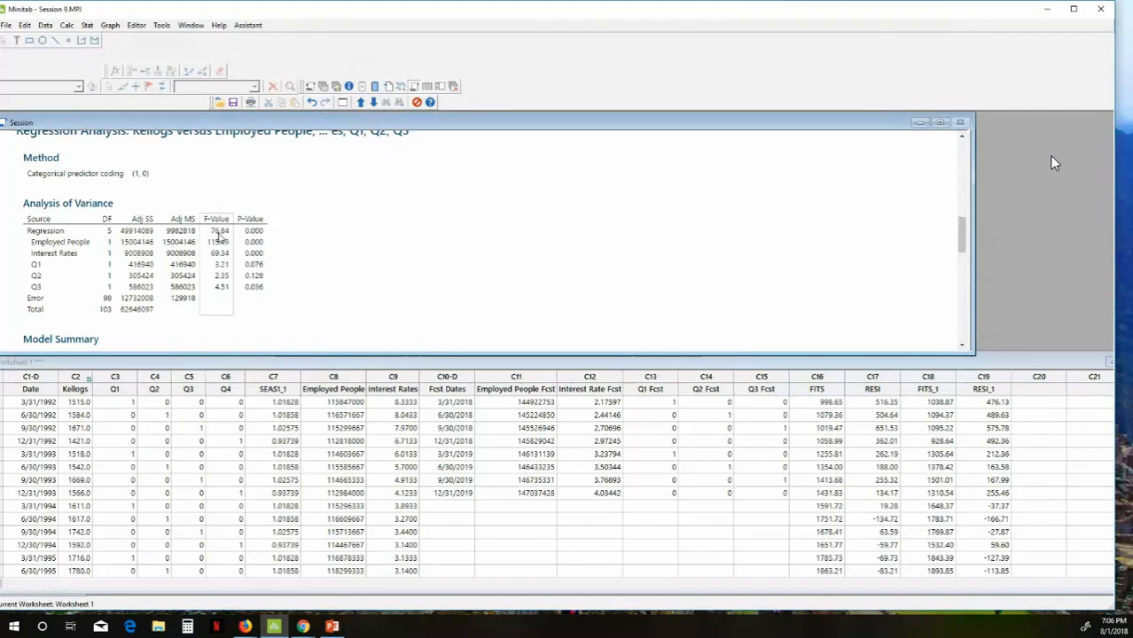
scroll(220, 235, down, 5)
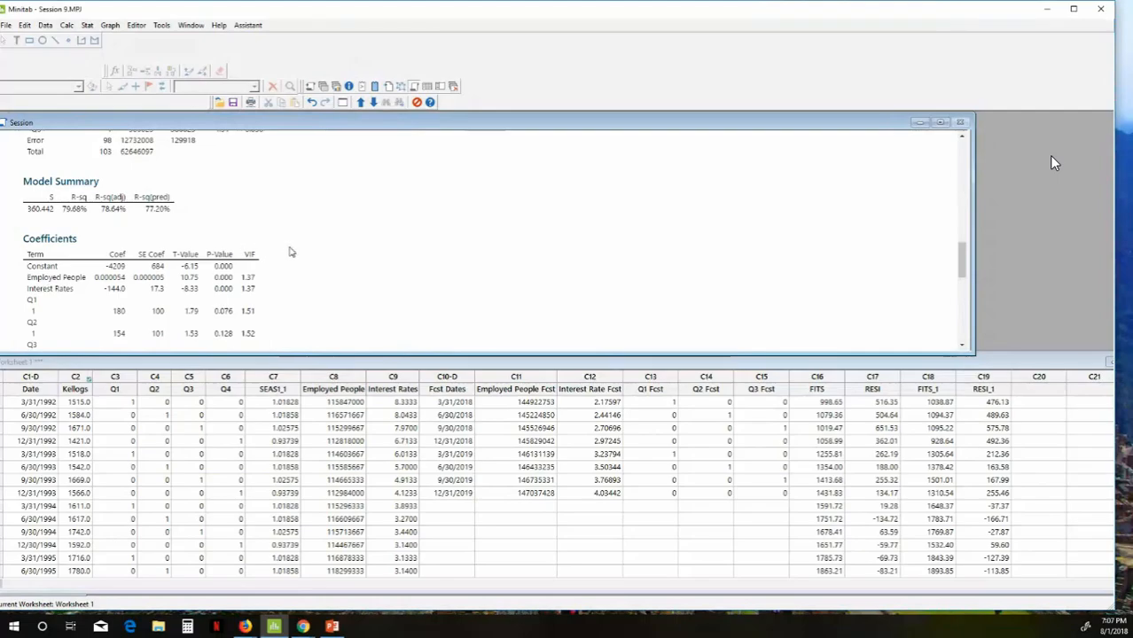
scroll(292, 252, down, 5)
scroll(292, 252, up, 3)
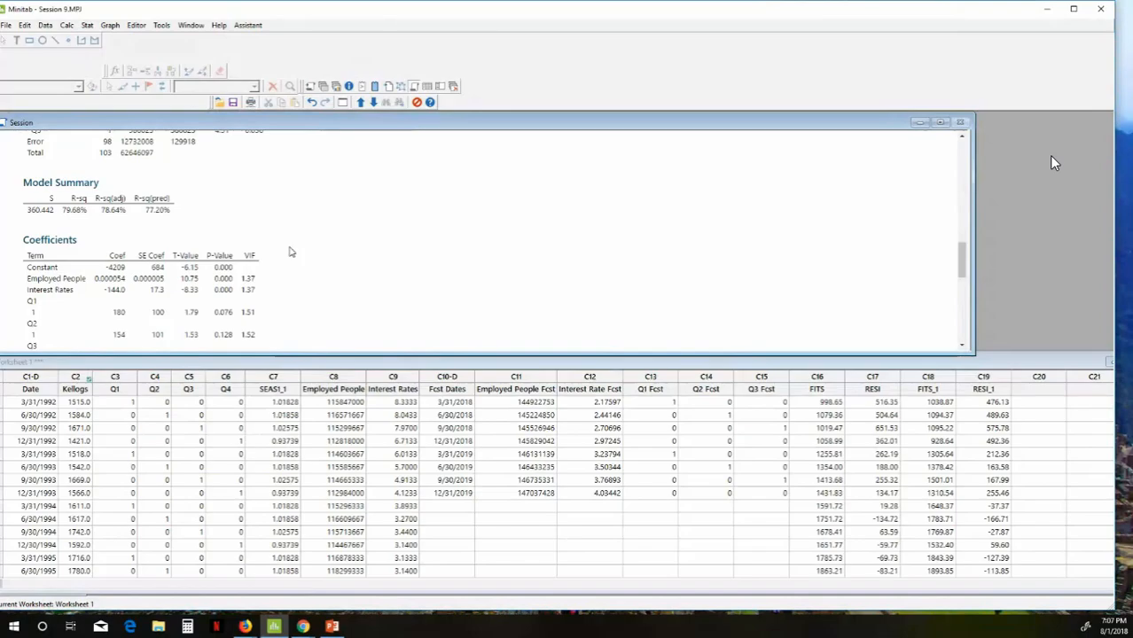
scroll(291, 252, down, 5)
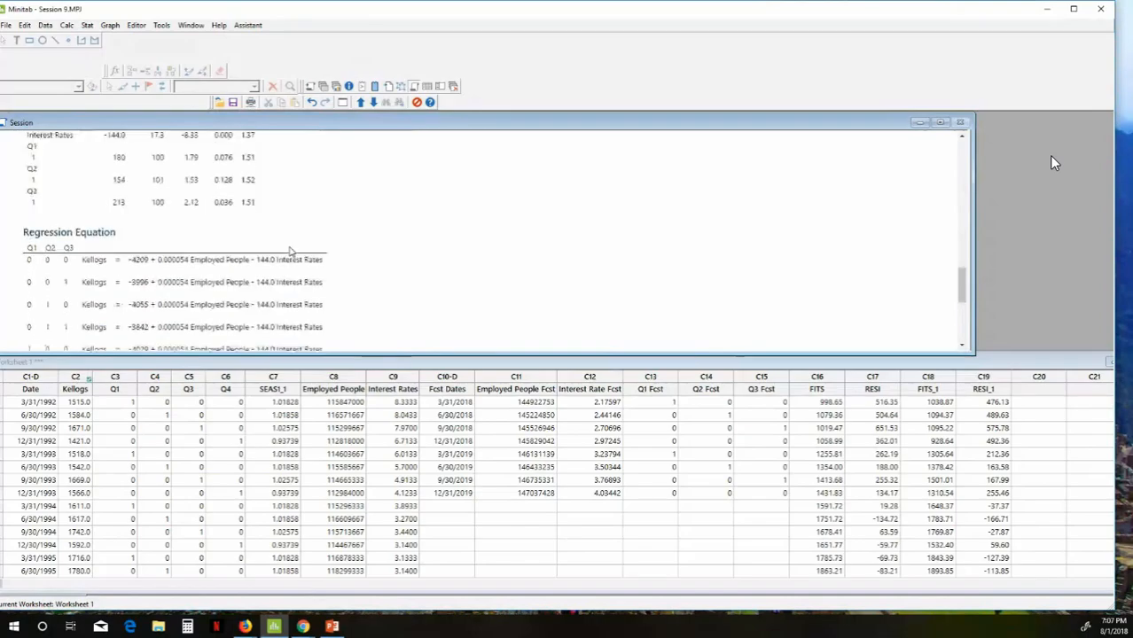
scroll(286, 249, up, 5)
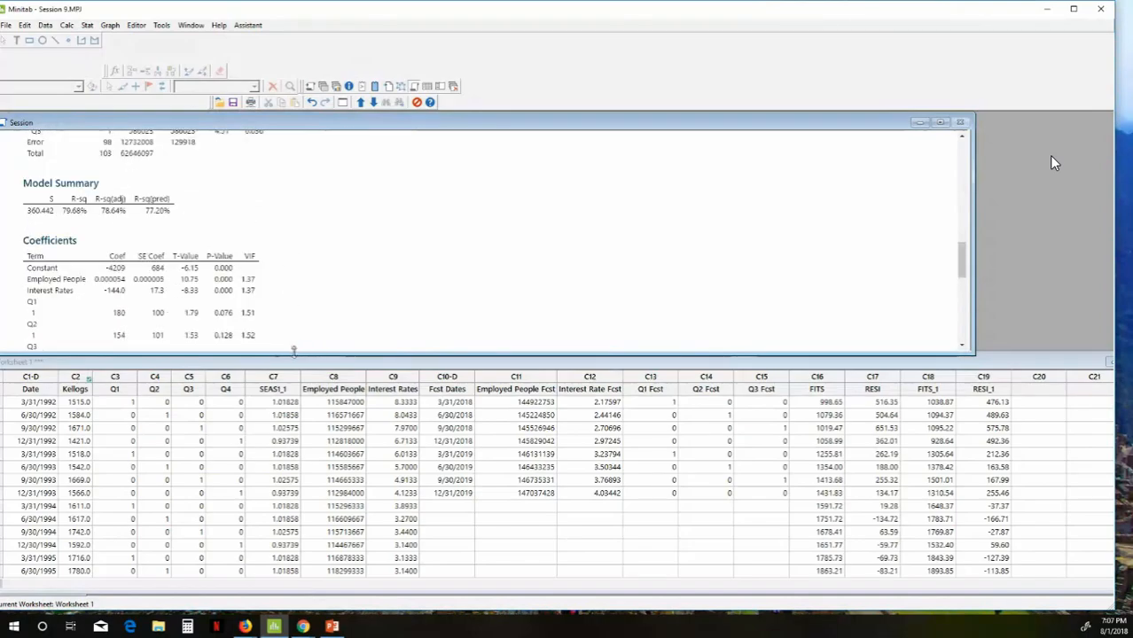
drag(293, 352, 248, 413)
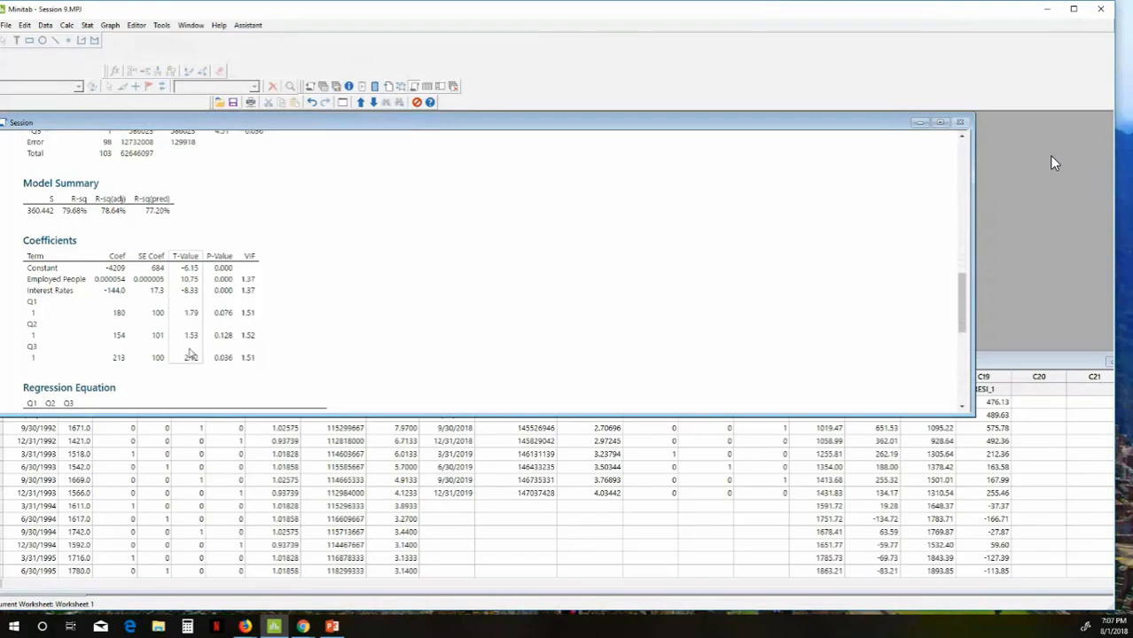
Step: Examine the seasonal model's coefficients, regression equations, unusual observations and Durbin-Watson statistic in the session output
scroll(189, 353, down, 2)
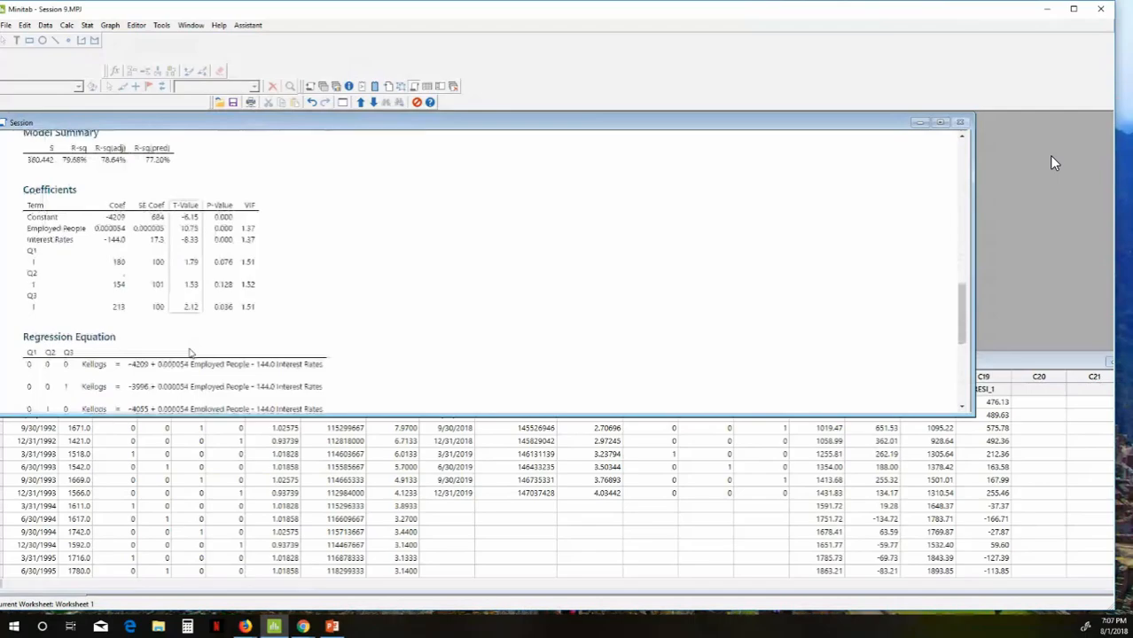
scroll(189, 352, down, 4)
scroll(190, 350, up, 6)
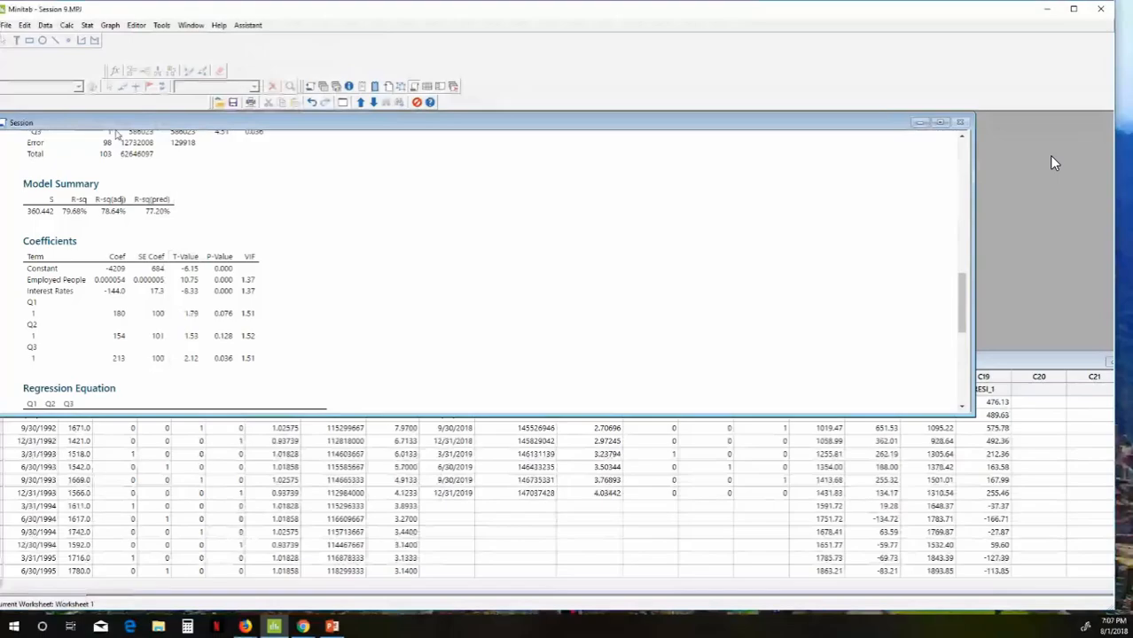
scroll(145, 215, down, 10)
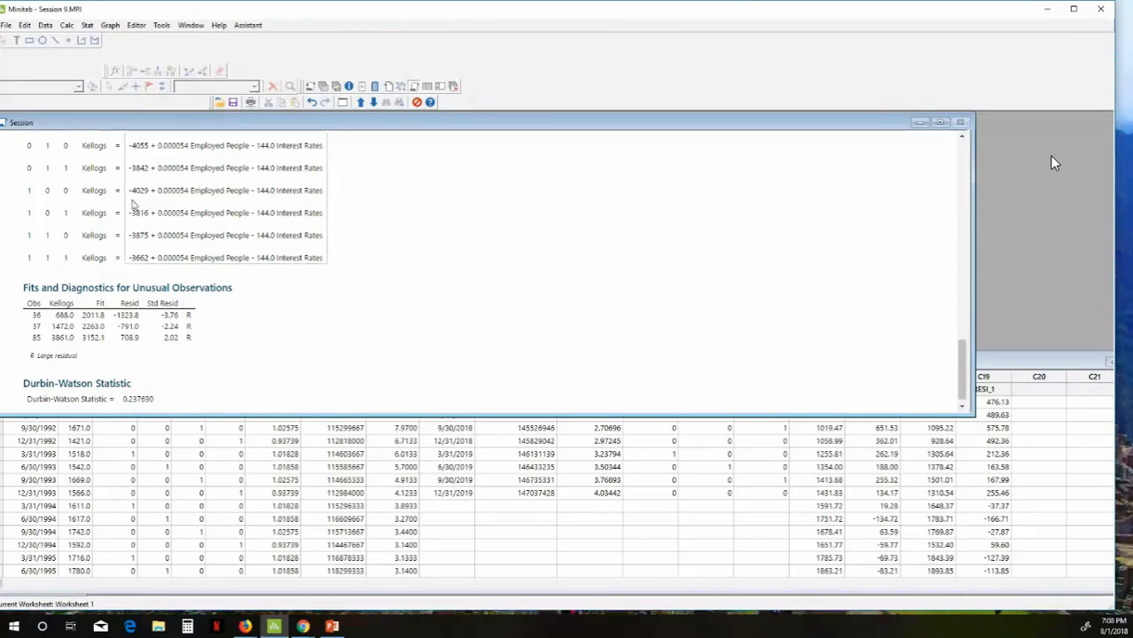
Step: Create a simple time series plot of Kellogs
right_click(94, 62)
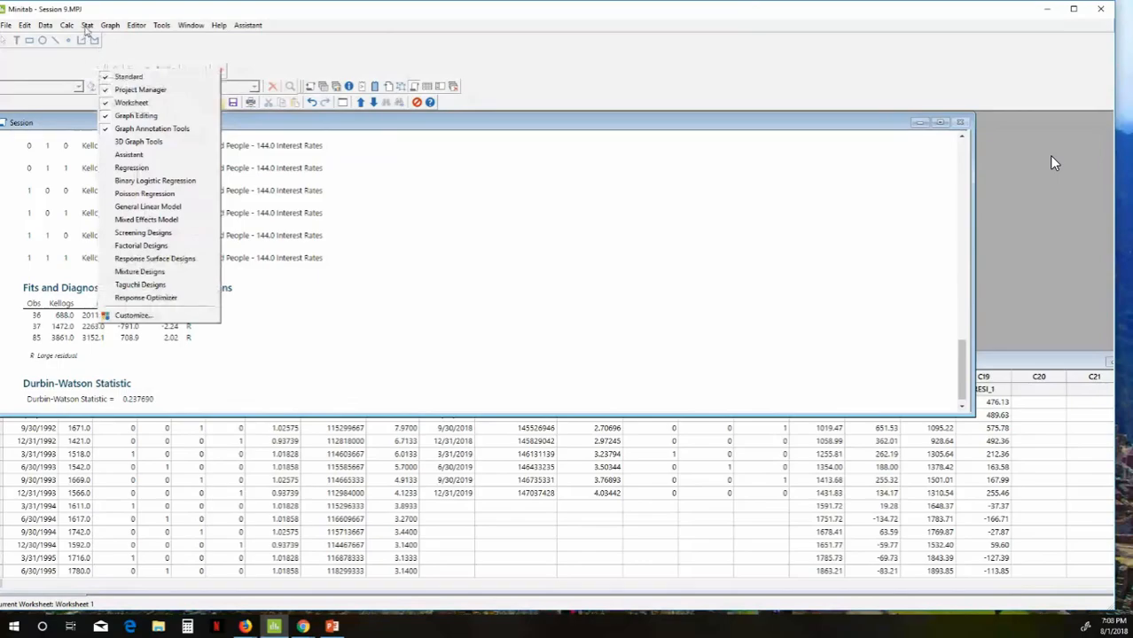
click(87, 25)
mouse_move(102, 65)
mouse_move(109, 144)
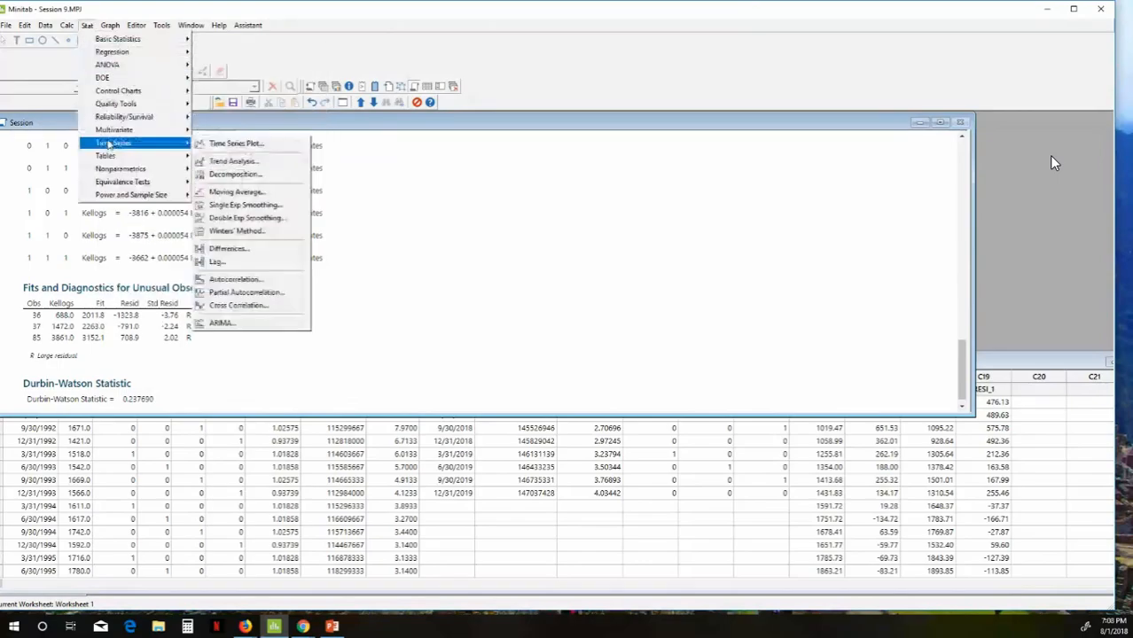
click(229, 143)
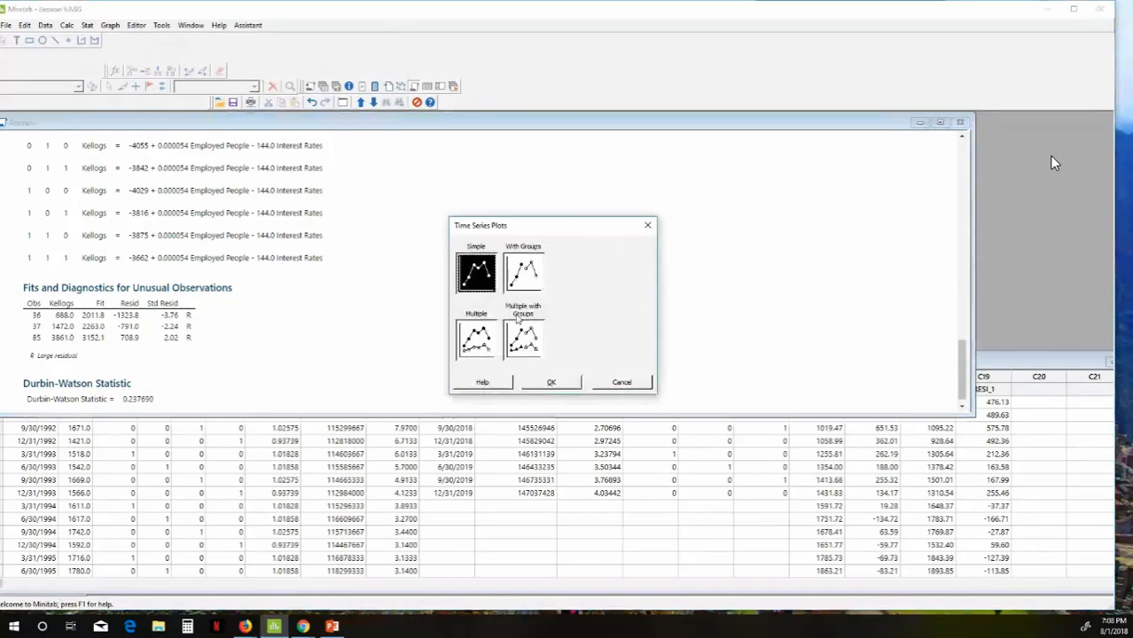
click(550, 383)
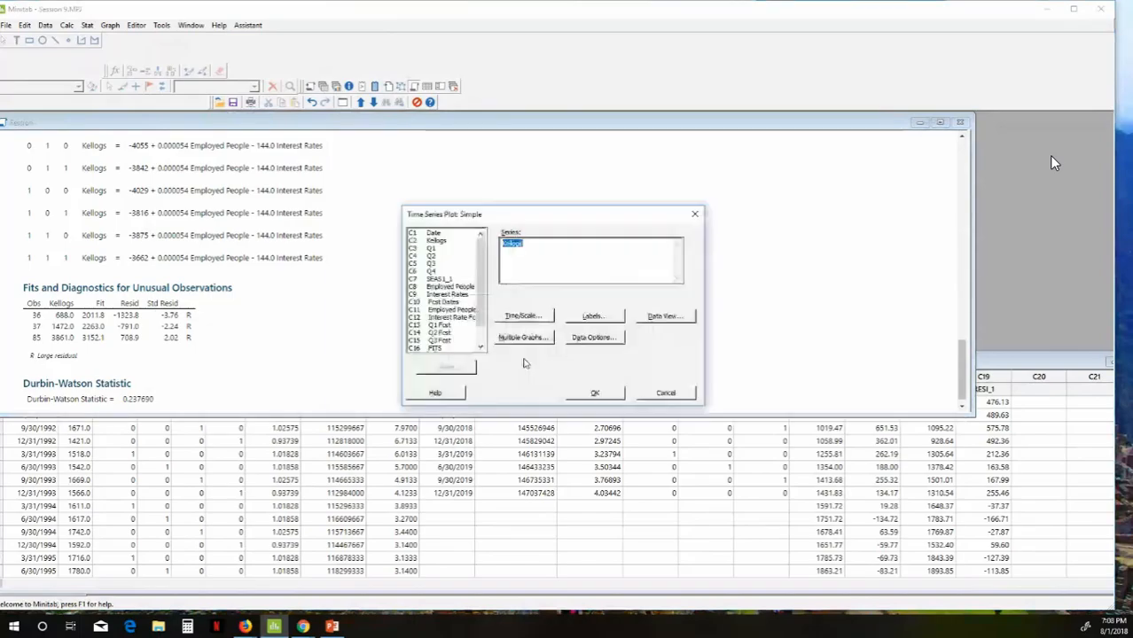
double_click(446, 242)
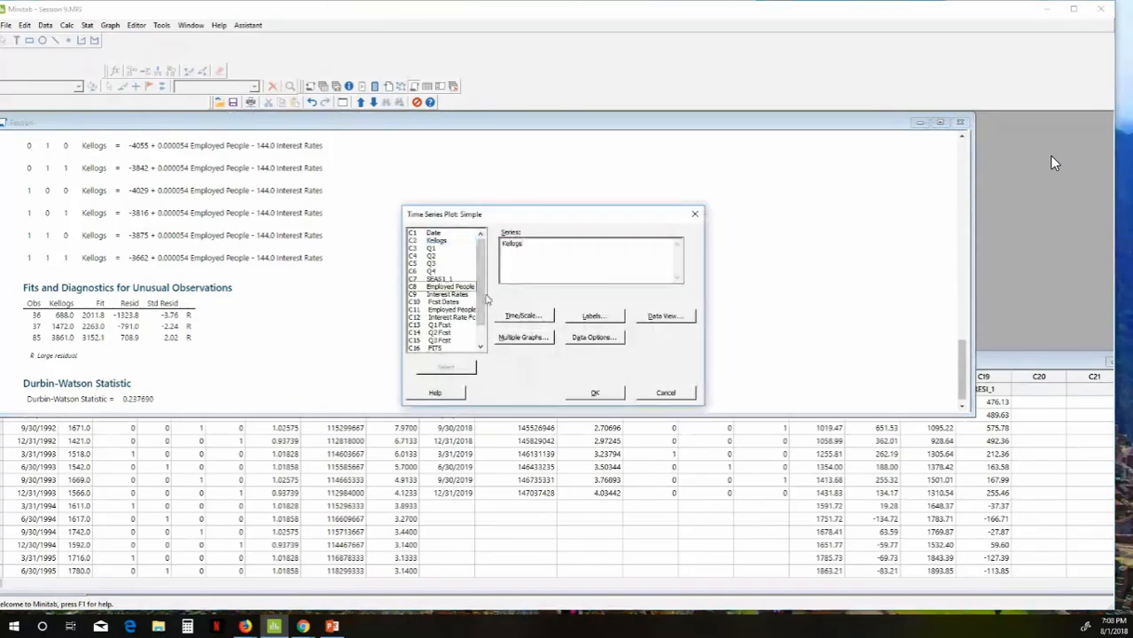
click(594, 391)
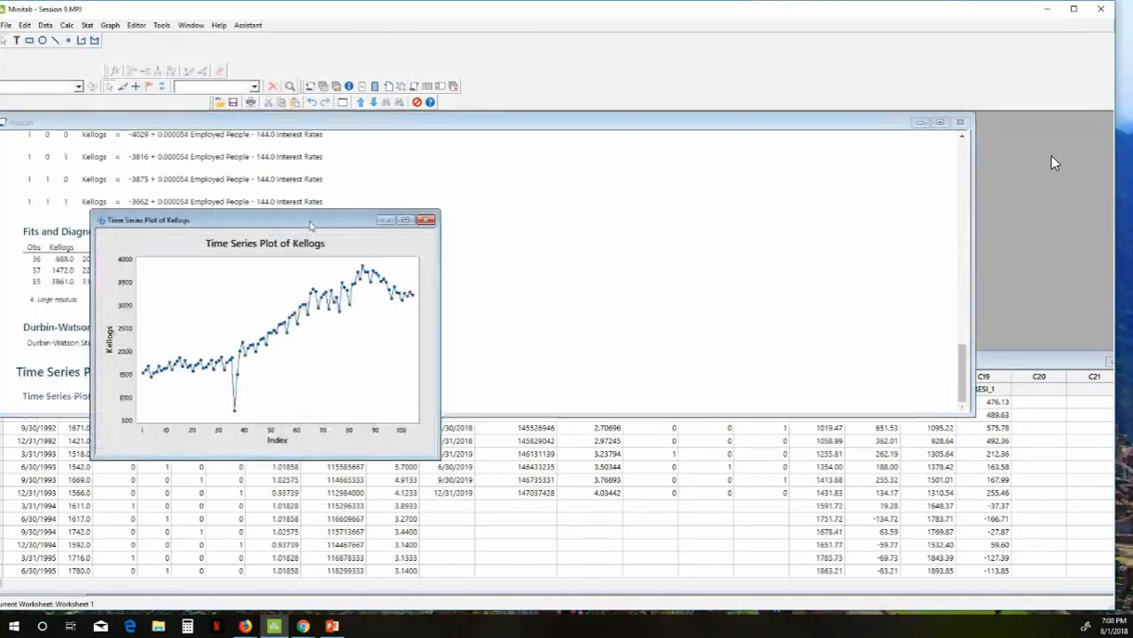
Step: Move the Kellogs time series plot aside, examine the series from its peak to the last observation, and return to the Session window
drag(306, 221, 237, 147)
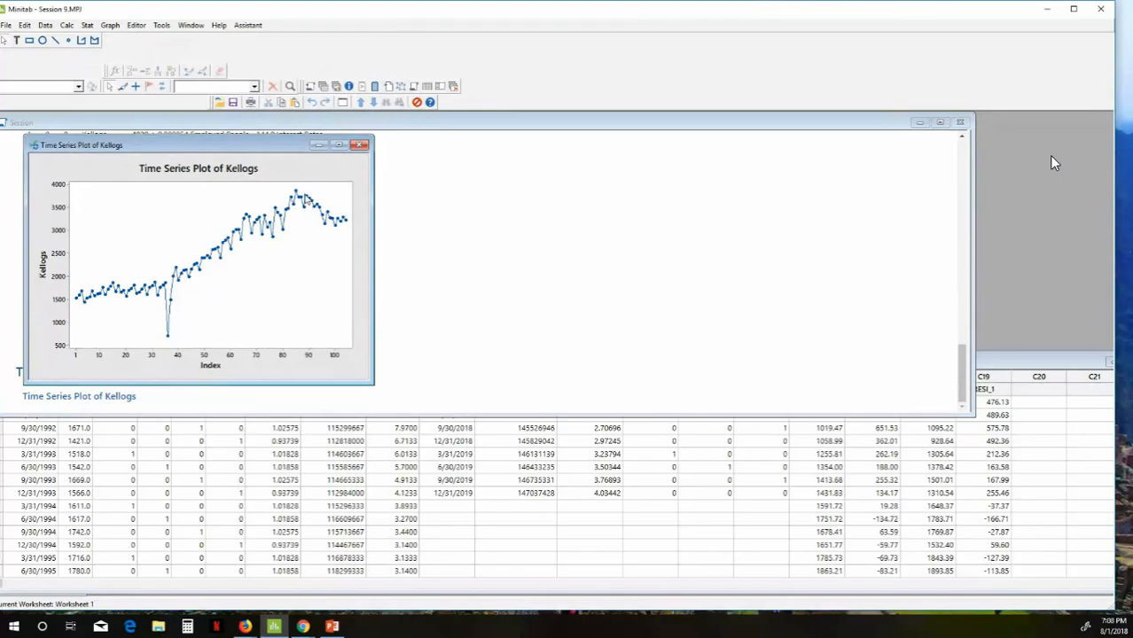
mouse_move(306, 200)
mouse_move(347, 225)
click(415, 311)
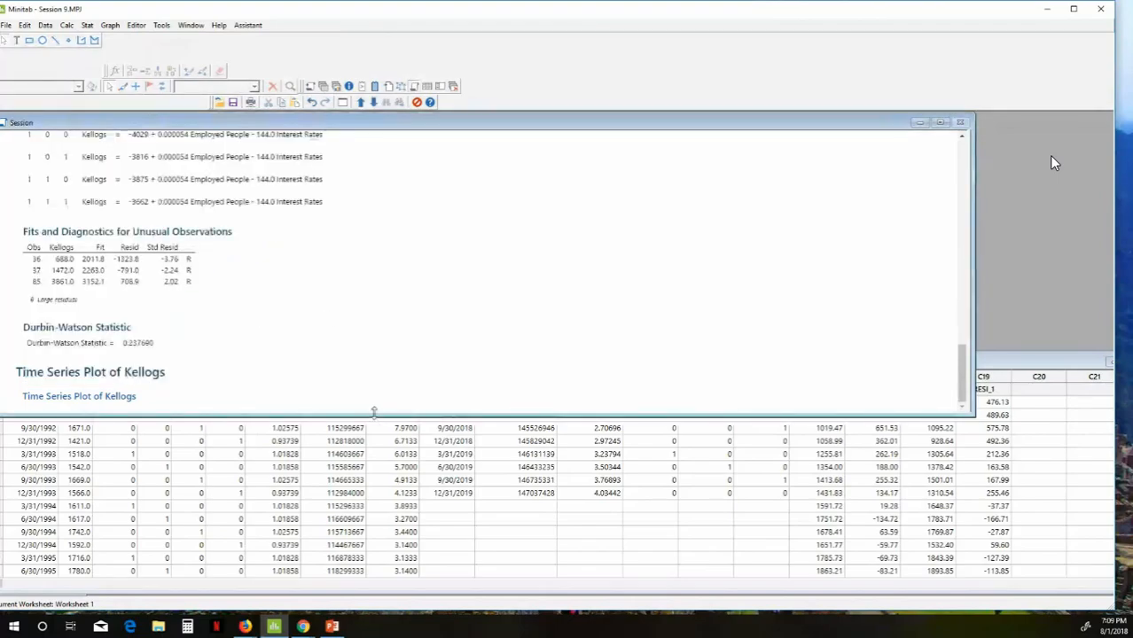
Step: Shorten the Session window to uncover the worksheet headers and insert an empty column before SEAS1_1
drag(373, 413, 373, 349)
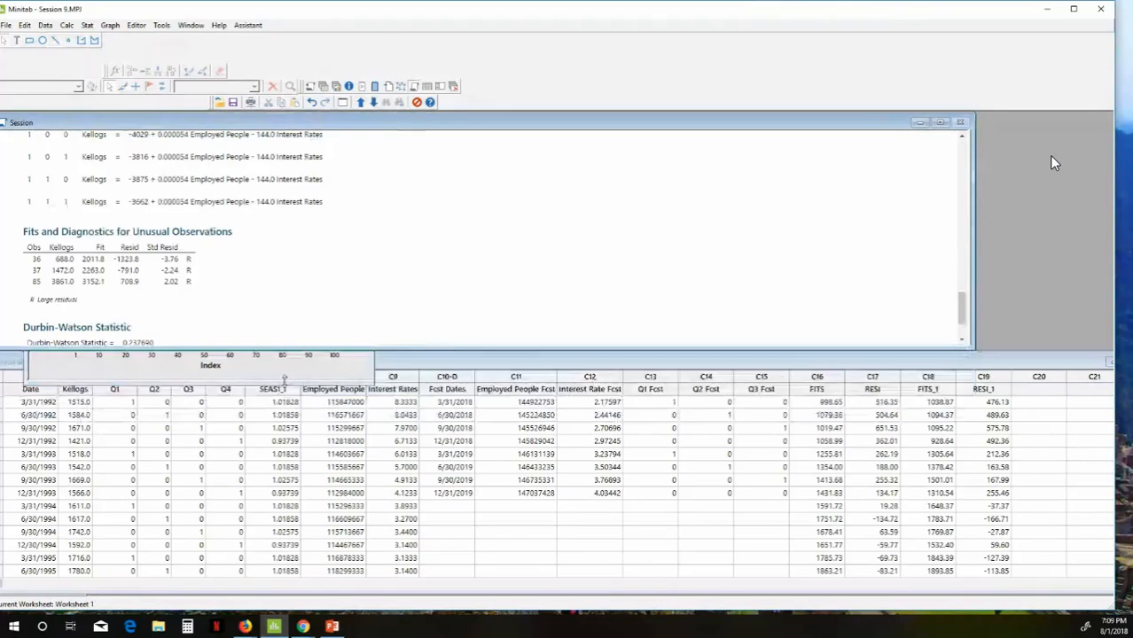
click(269, 384)
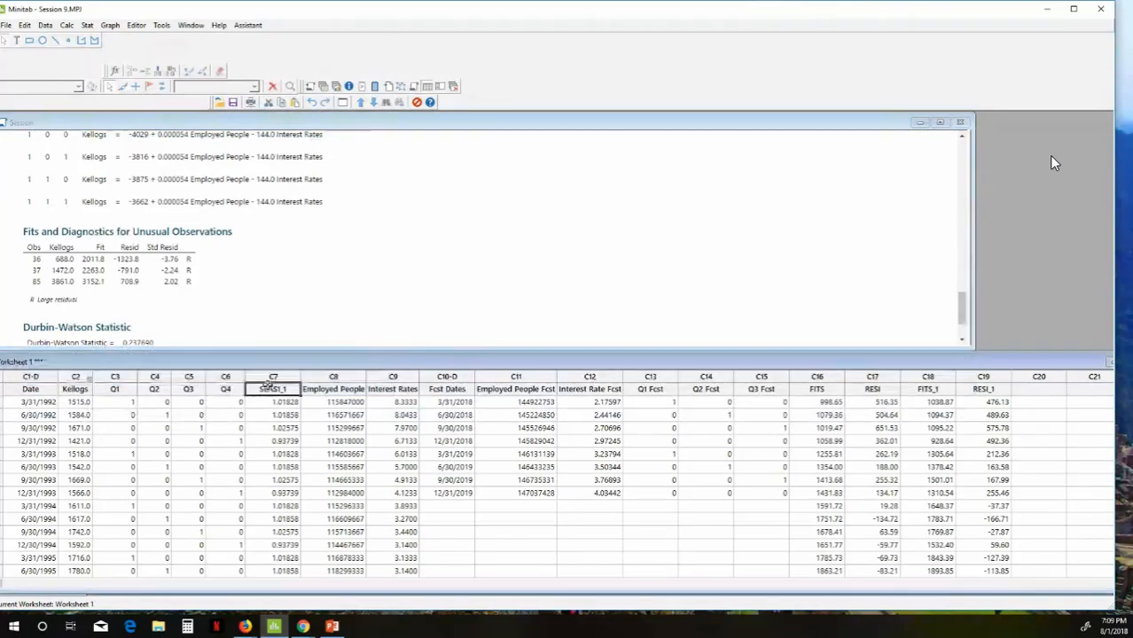
click(271, 378)
right_click(269, 379)
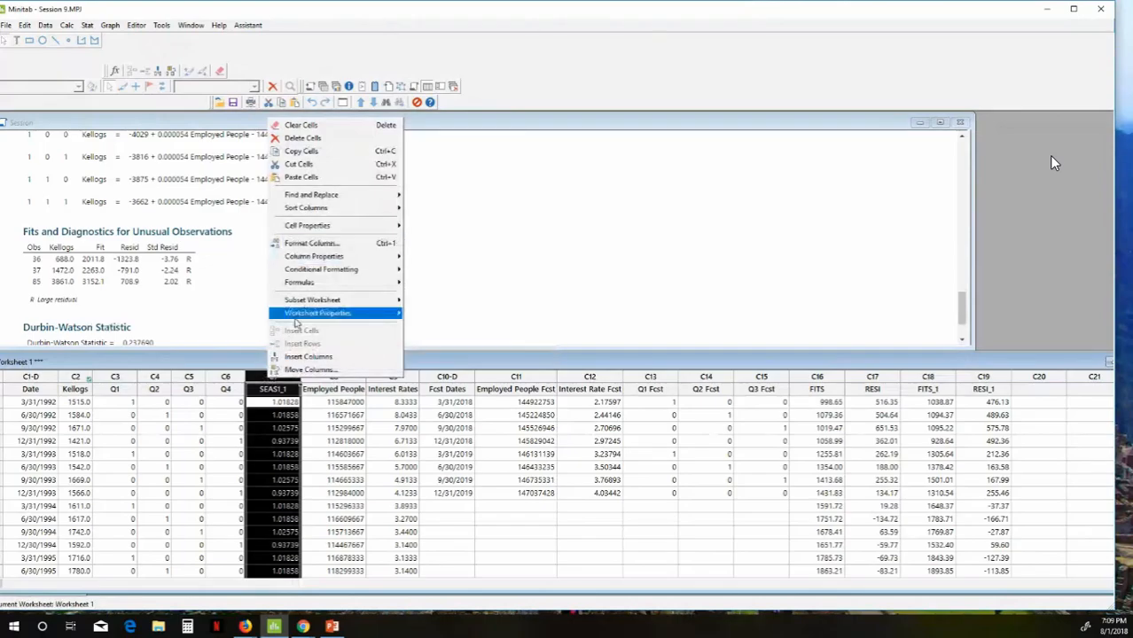
click(299, 359)
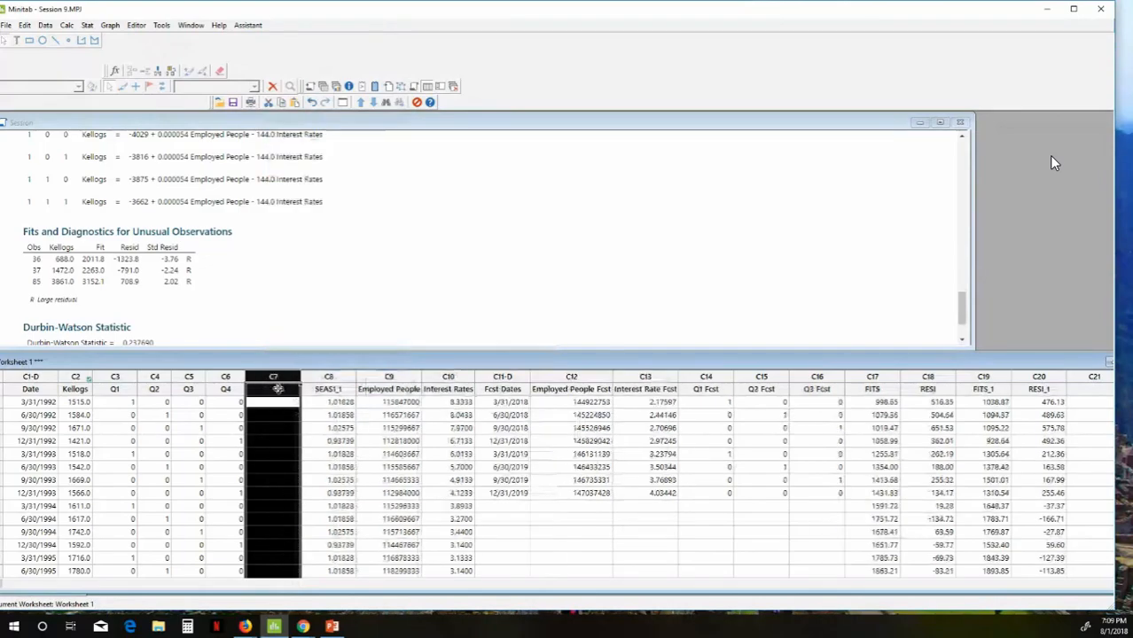
click(278, 389)
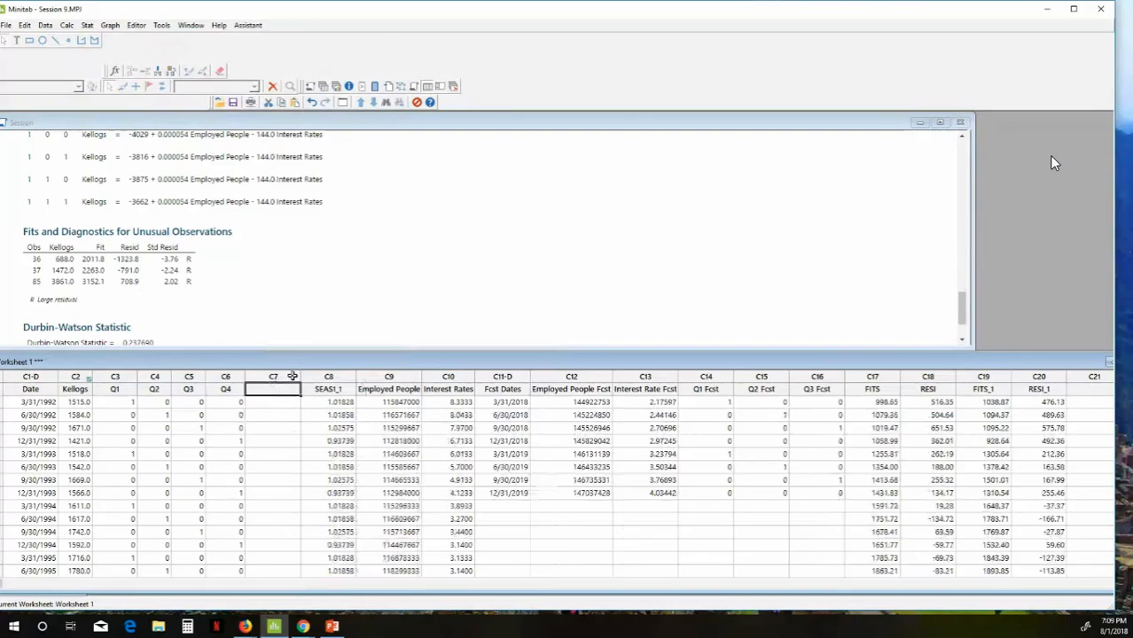
text(Rece)
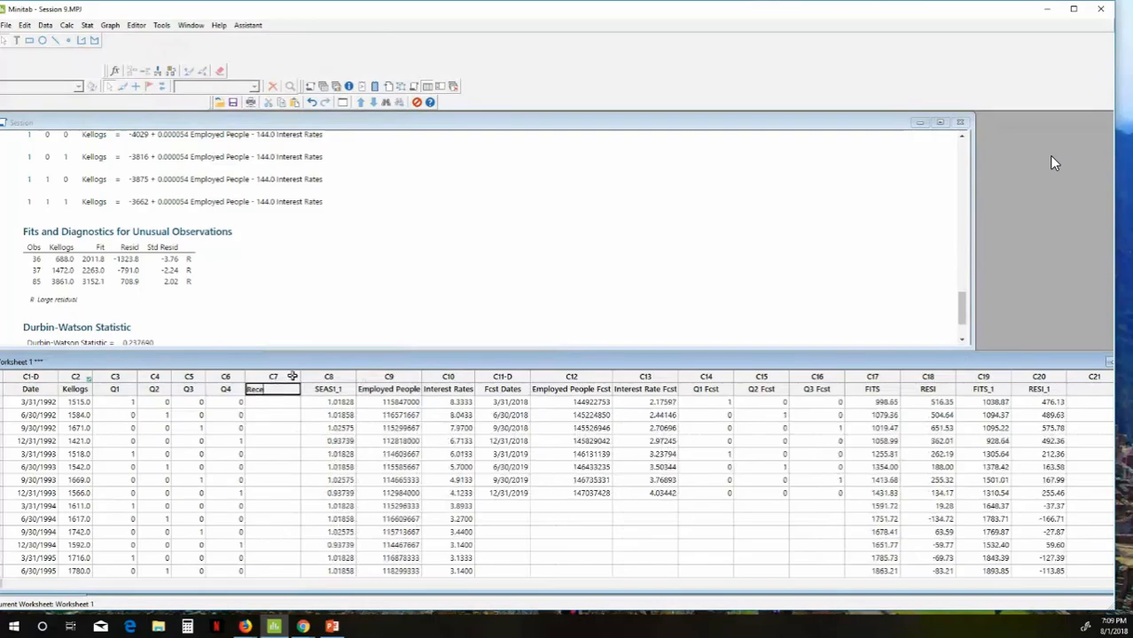
text(ss)
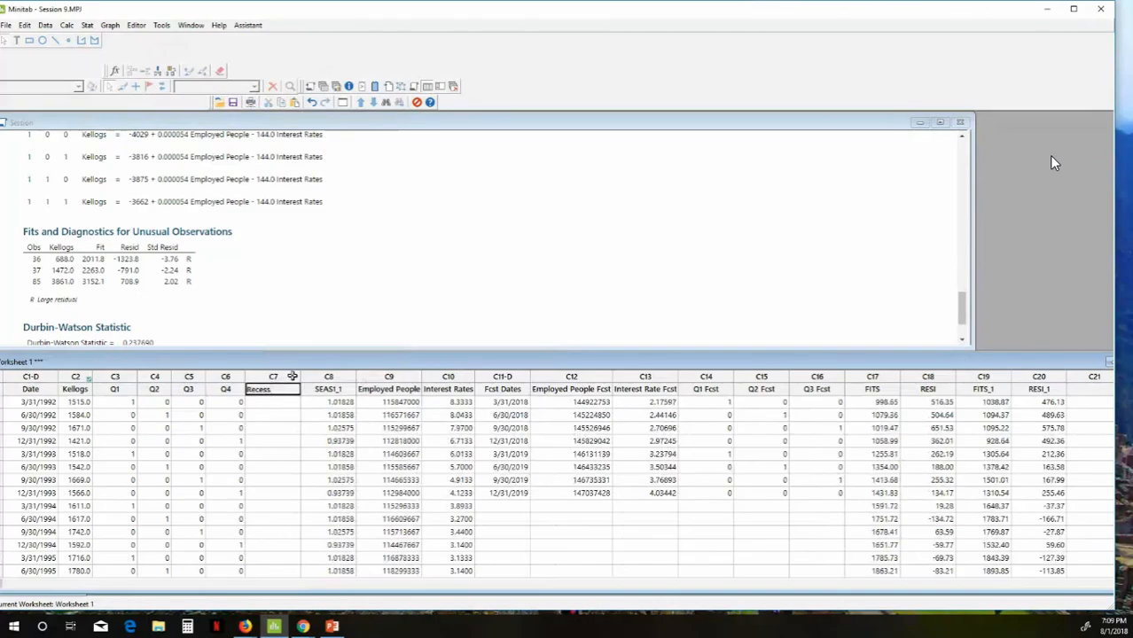
key(BackSpace)
key(BackSpace)
key(BackSpace)
Step: Locate the recent quarters in the worksheet and select the dates from 3/31/2014 to 3/31/2017
click(148, 480)
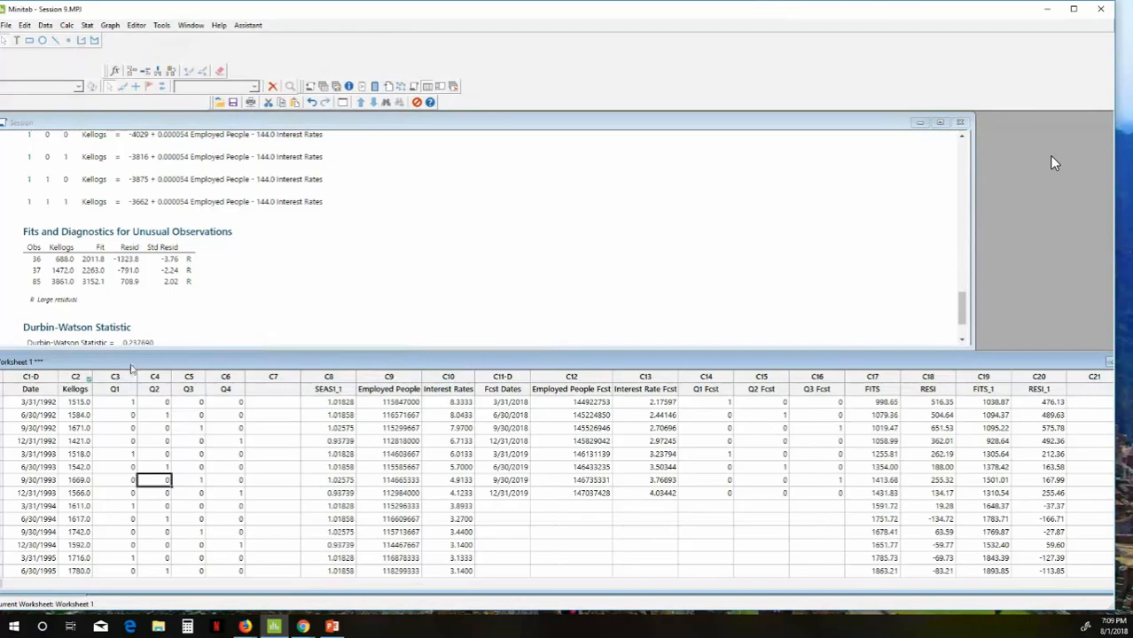
scroll(139, 439, down, 8)
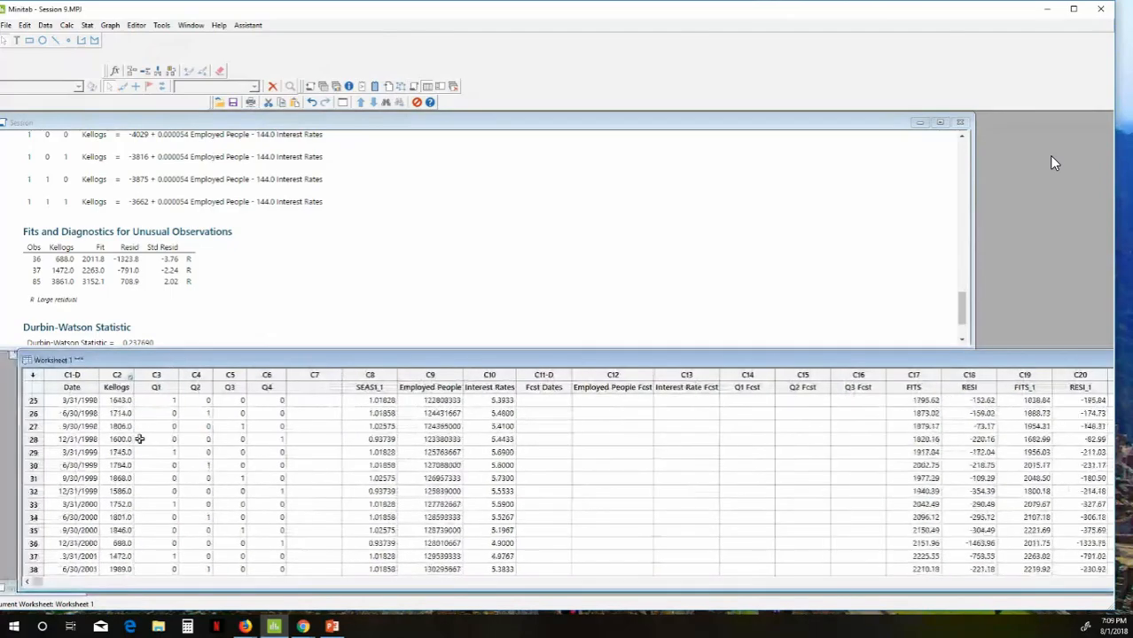
scroll(139, 439, down, 18)
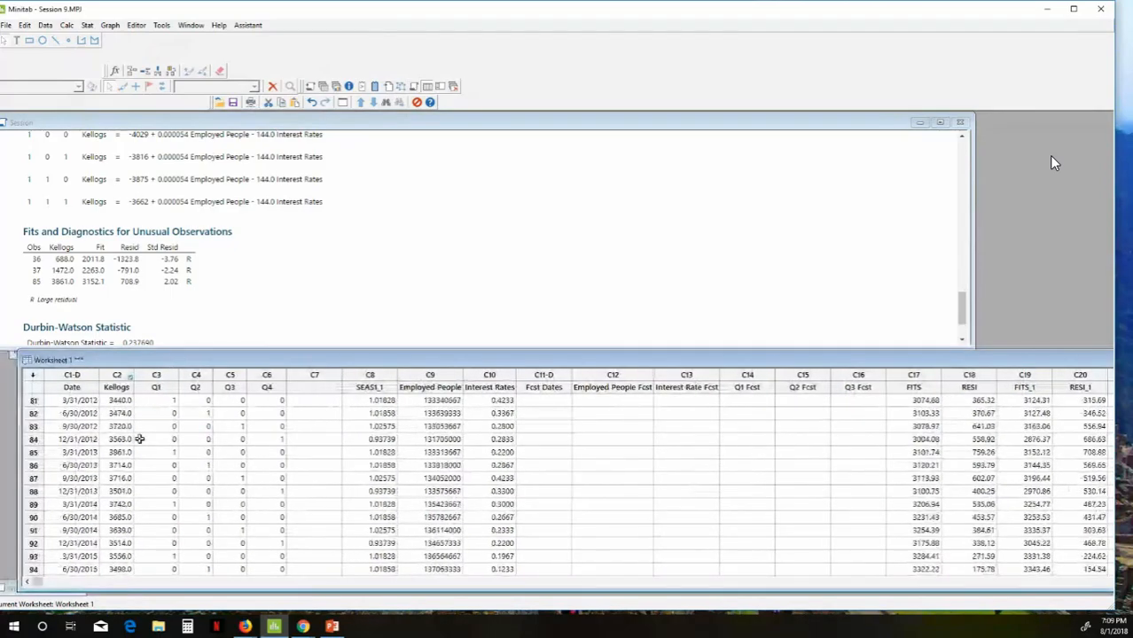
scroll(139, 439, down, 5)
scroll(139, 439, up, 3)
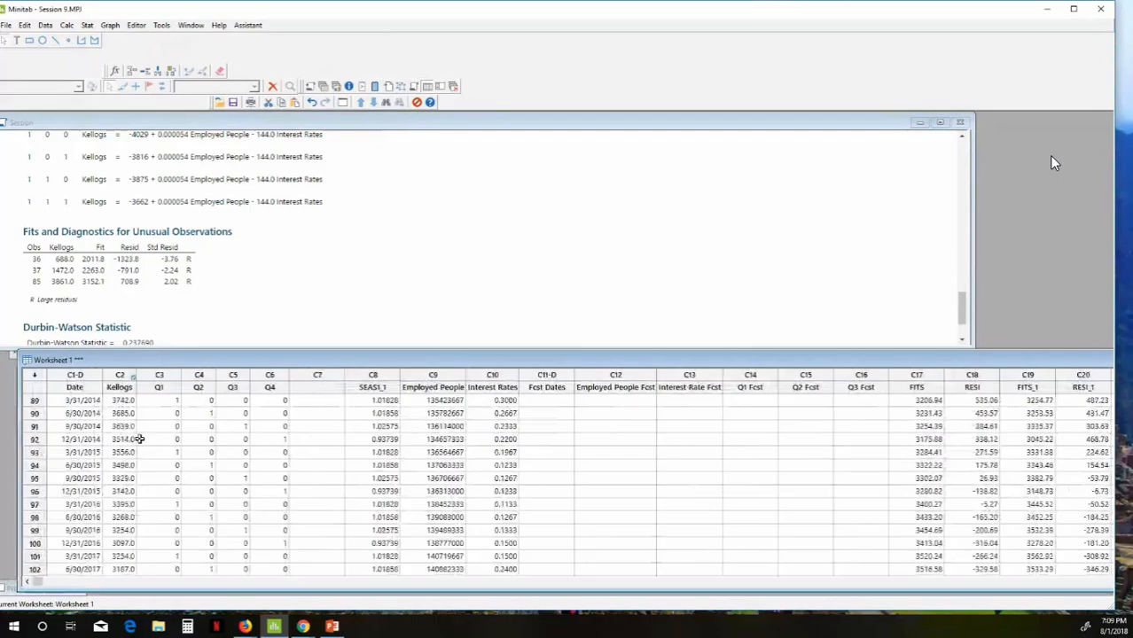
click(68, 404)
drag(71, 403, 96, 556)
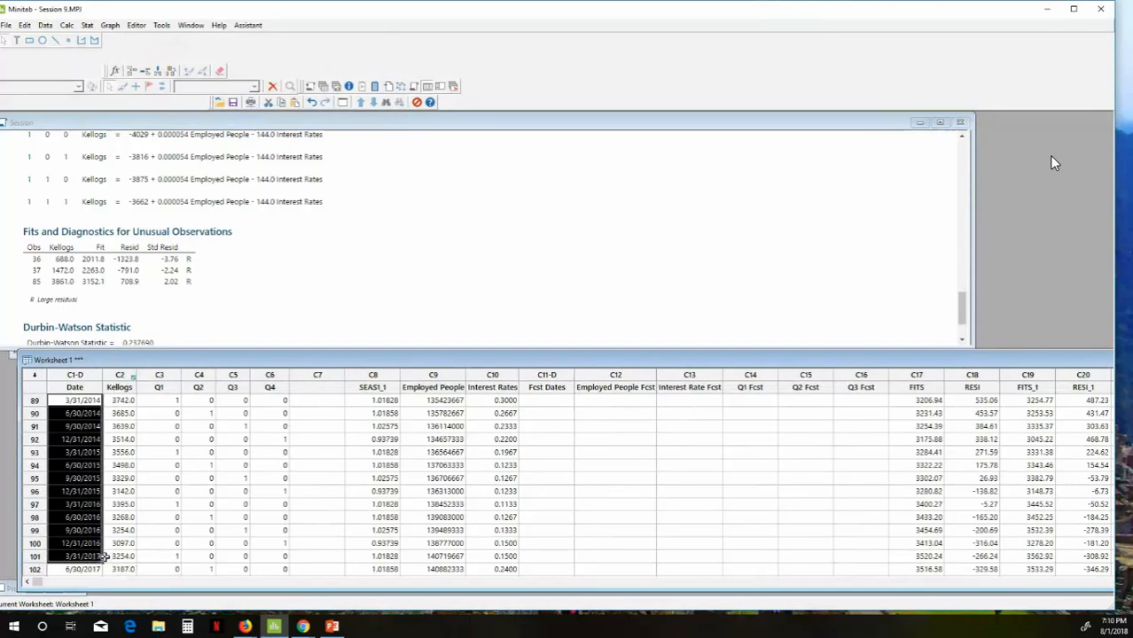
scroll(215, 501, up, 3)
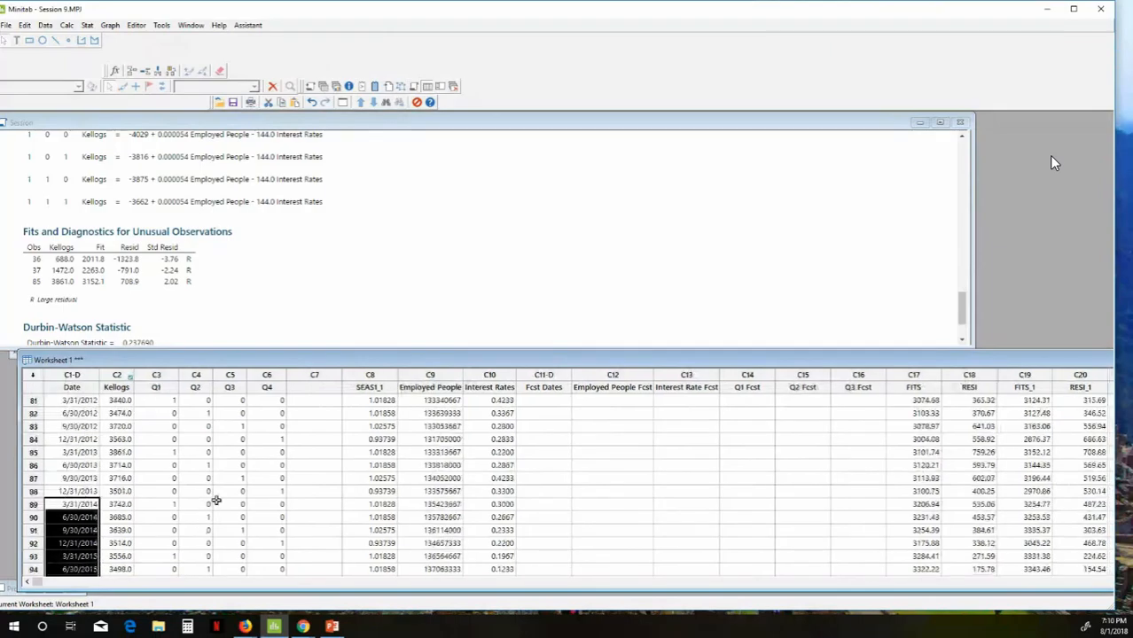
Step: Name the empty column C7 Diet Effect
click(336, 388)
text(Die)
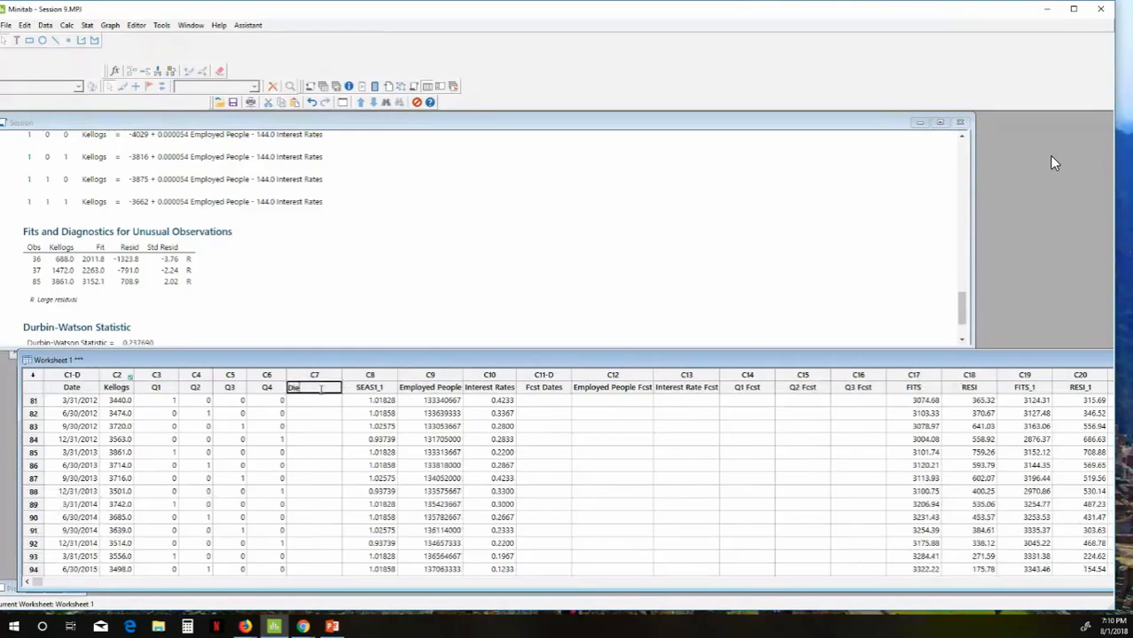
text(t Effect)
click(316, 413)
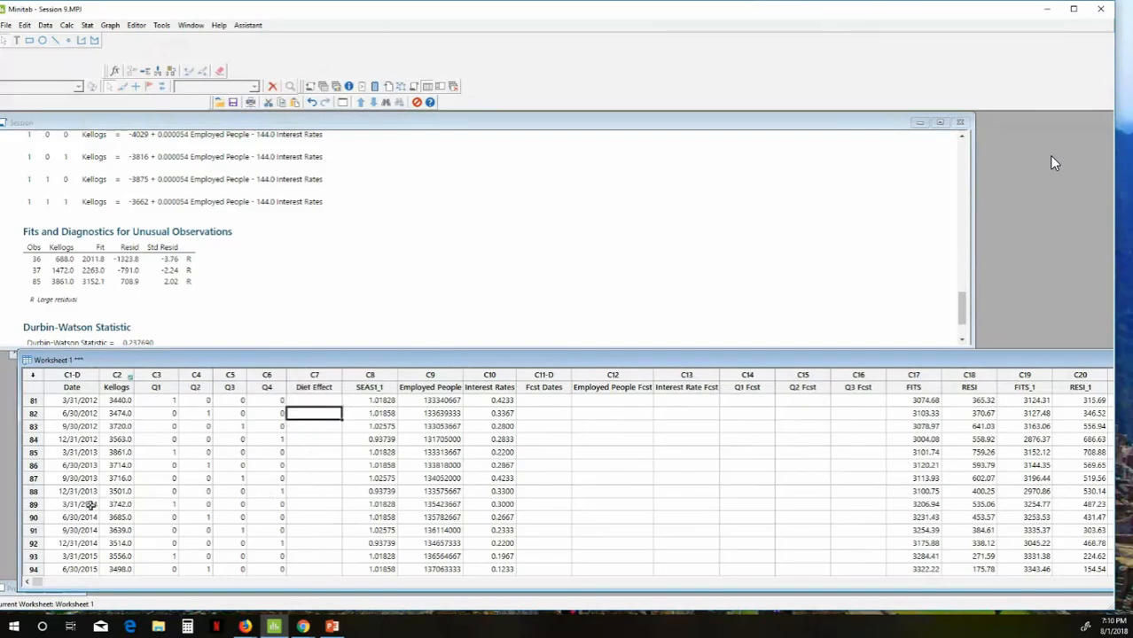
Step: Enter 1 in the Diet Effect column for every quarter from 3/31/2014 to 12/31/2017, rows 89 to 104
click(294, 504)
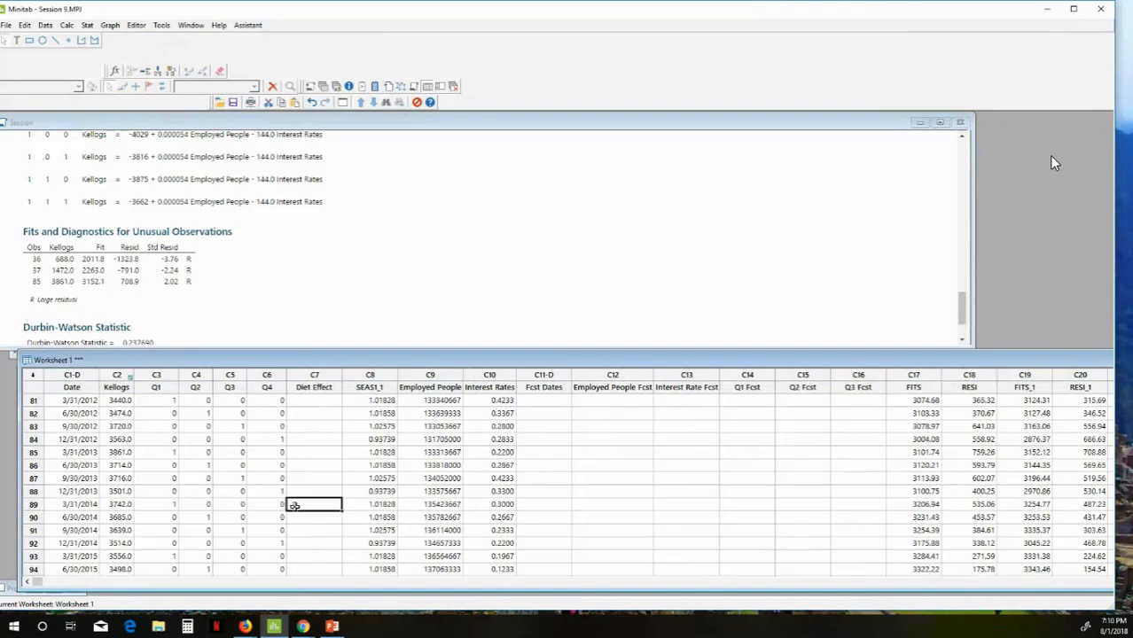
text(1)
key(Return)
text(1)
key(Return)
text(1)
key(Return)
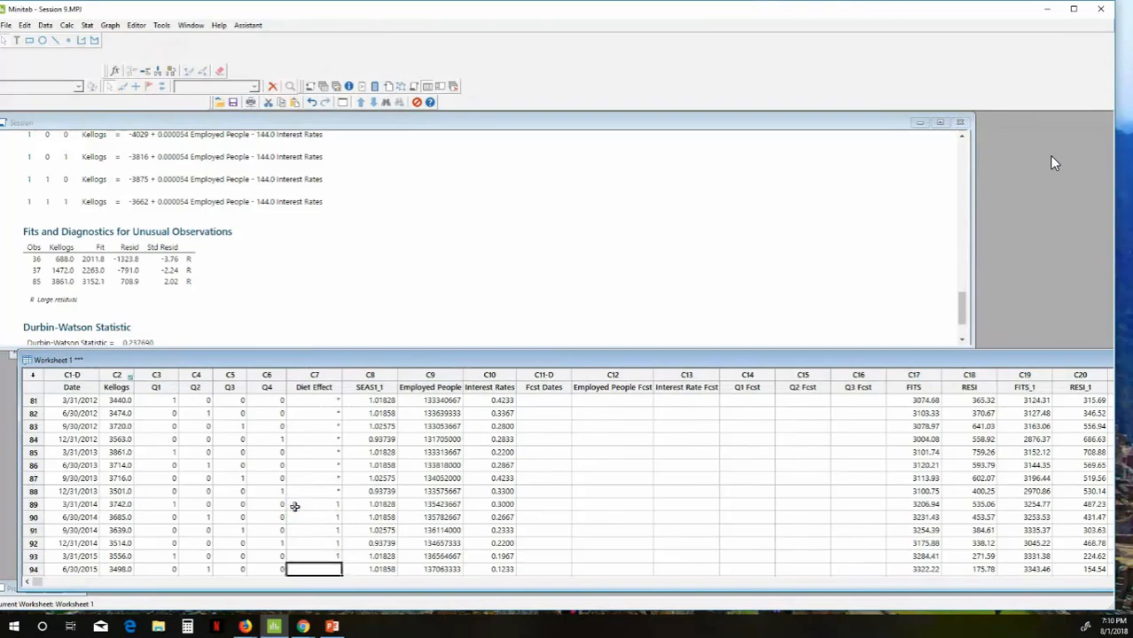
text(1)
key(Return)
key(Return)
text(1)
key(Return)
text(1)
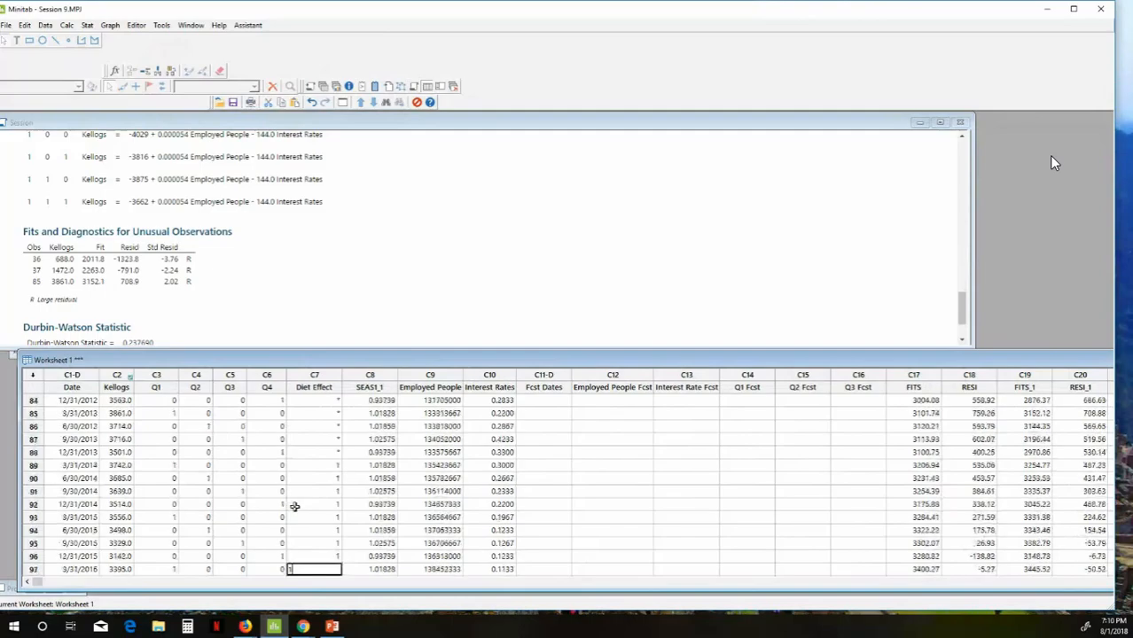
key(Return)
text(1)
key(Return)
text(1)
text(1)
key(Return)
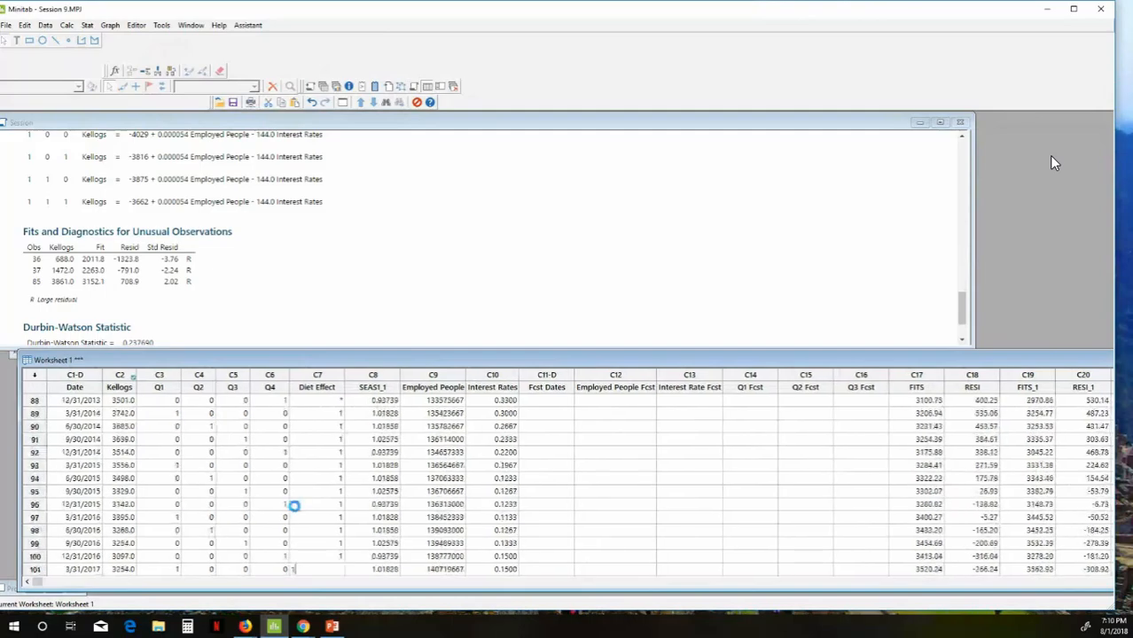
text(1)
key(Return)
text(1)
key(Return)
text(1)
key(Return)
text(1)
key(Return)
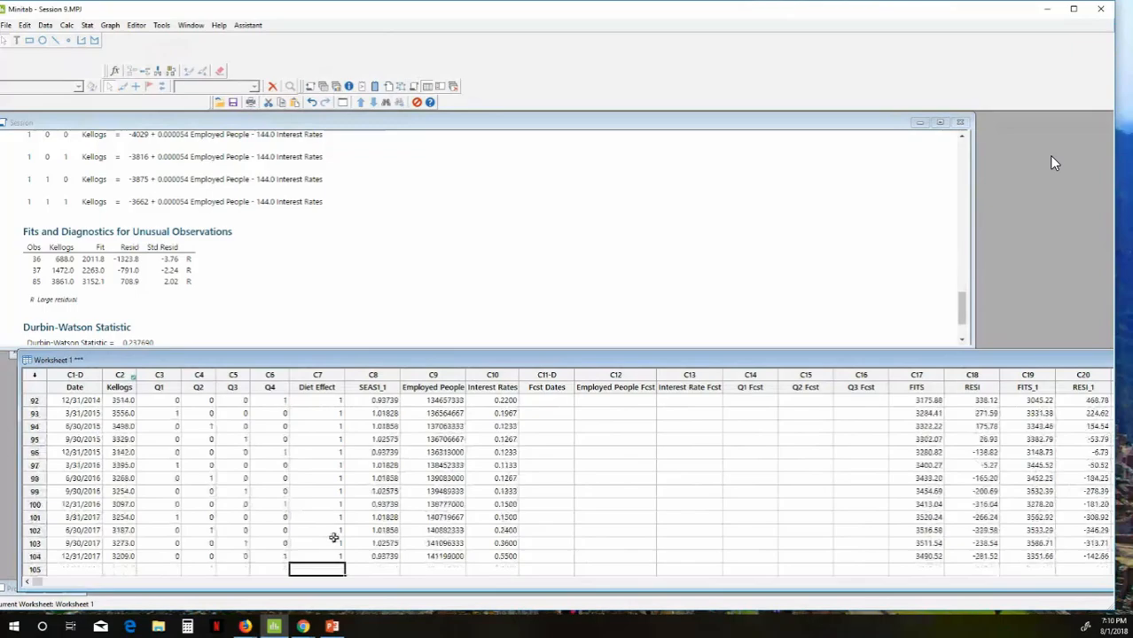
Step: Enter 0 in the Diet Effect column for the first four quarters, 3/31/1992 to 12/31/1992, rows 1 to 4
click(589, 493)
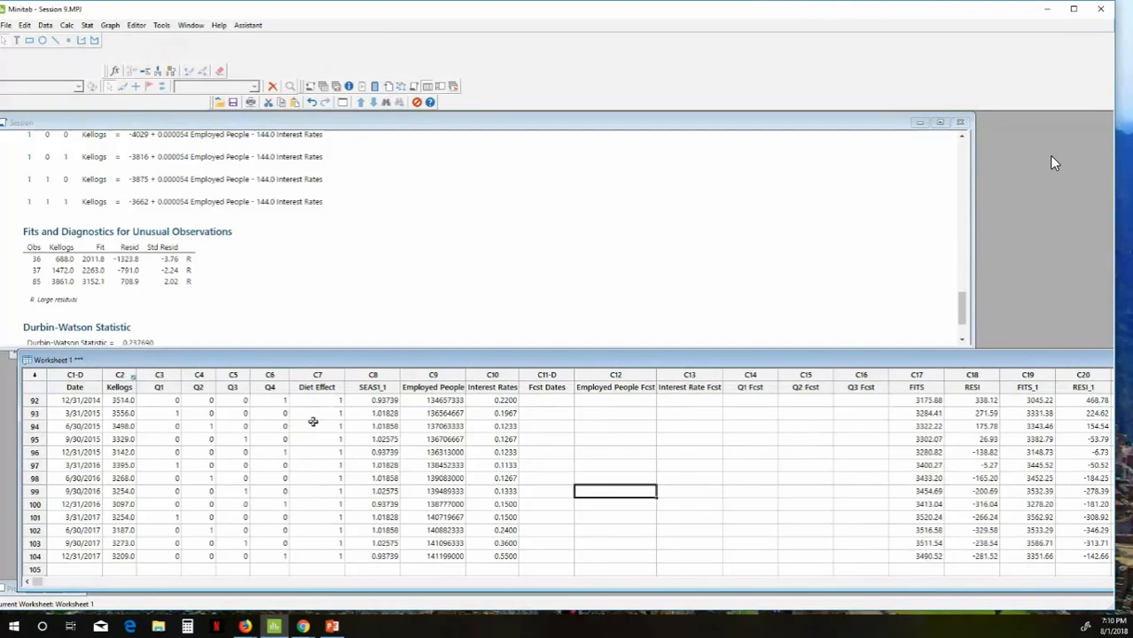
scroll(313, 421, up, 10)
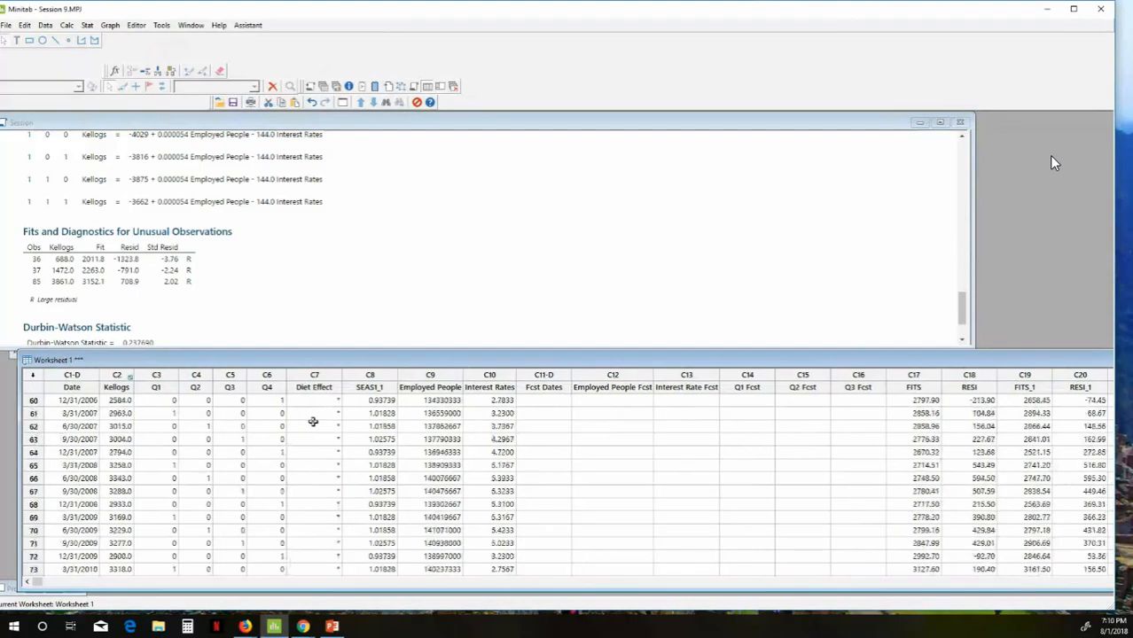
scroll(313, 421, up, 5)
scroll(321, 422, up, 12)
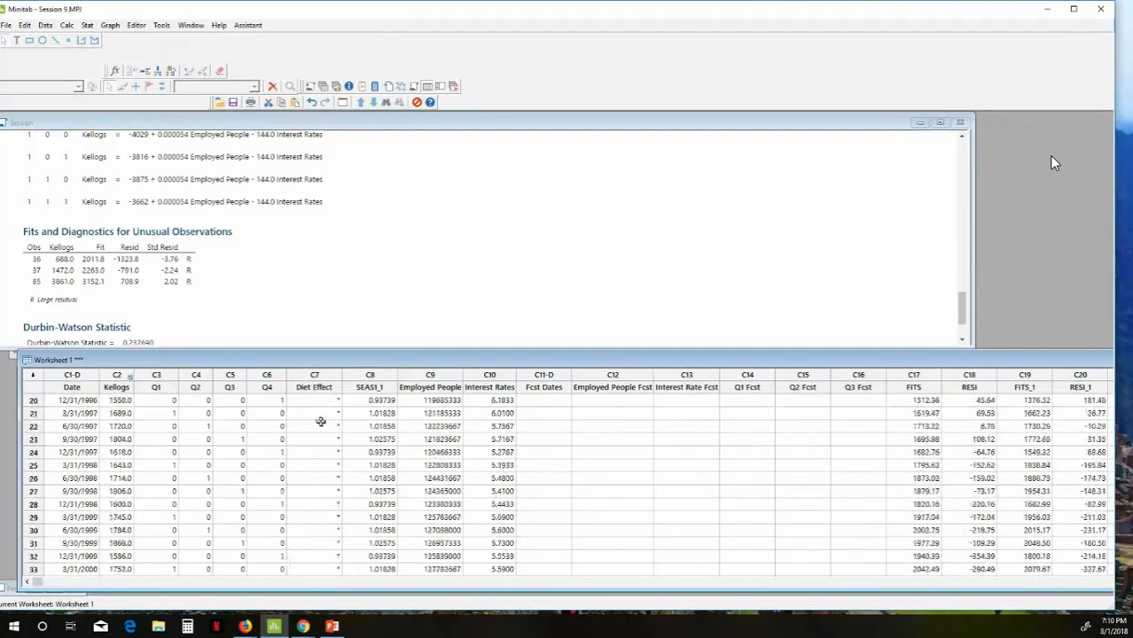
scroll(321, 422, up, 1)
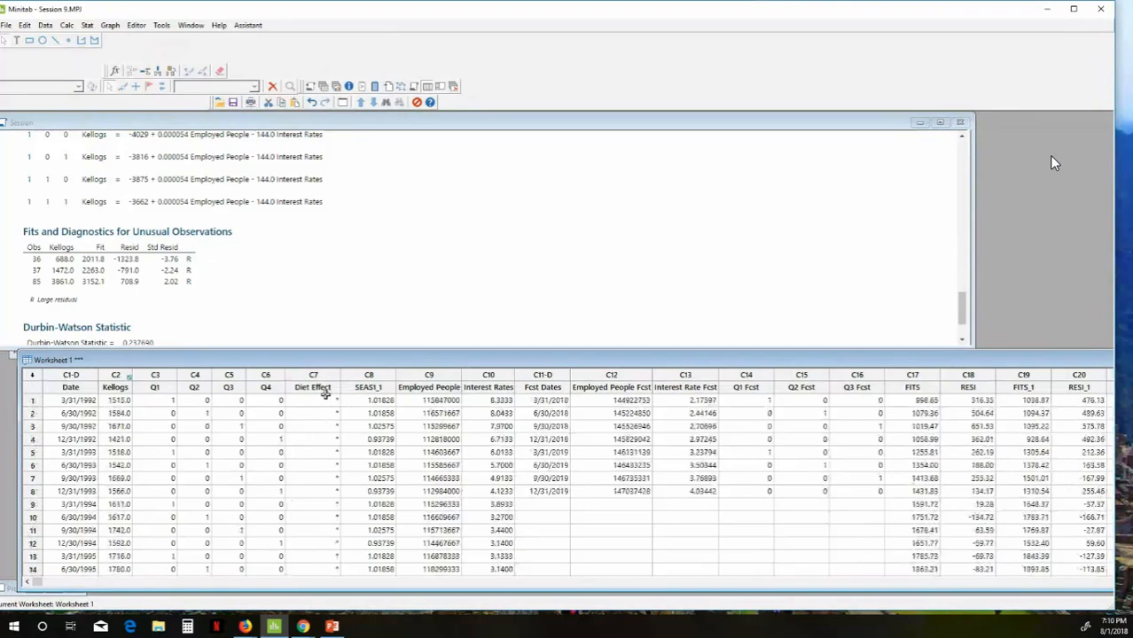
click(326, 399)
text(0)
key(Return)
text(0)
key(Return)
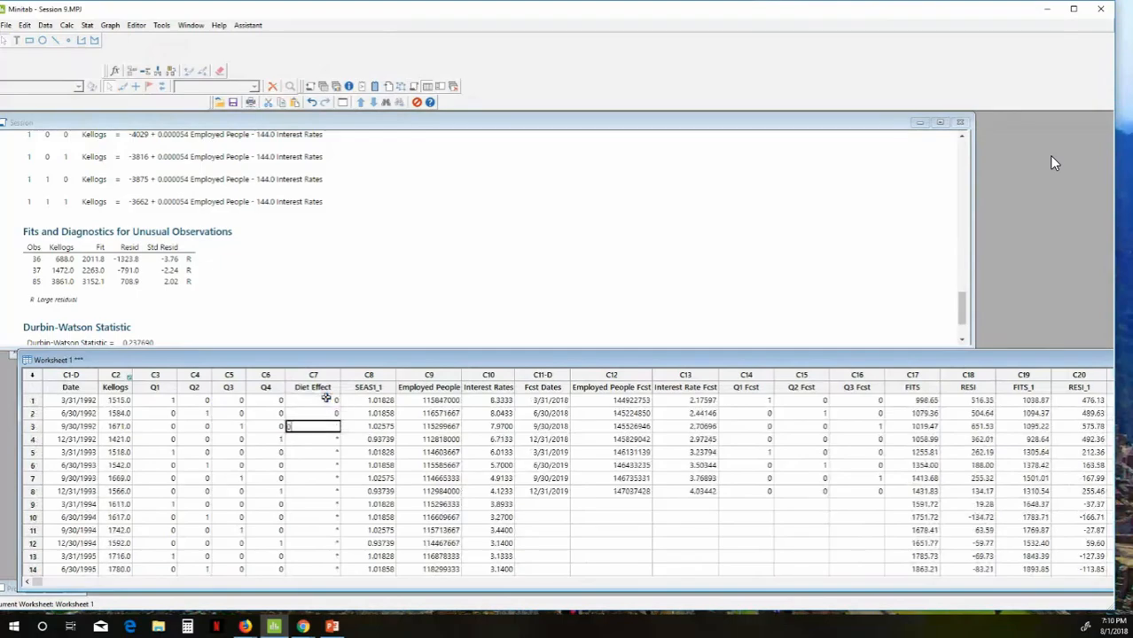
text(0)
key(Return)
text(0)
key(Return)
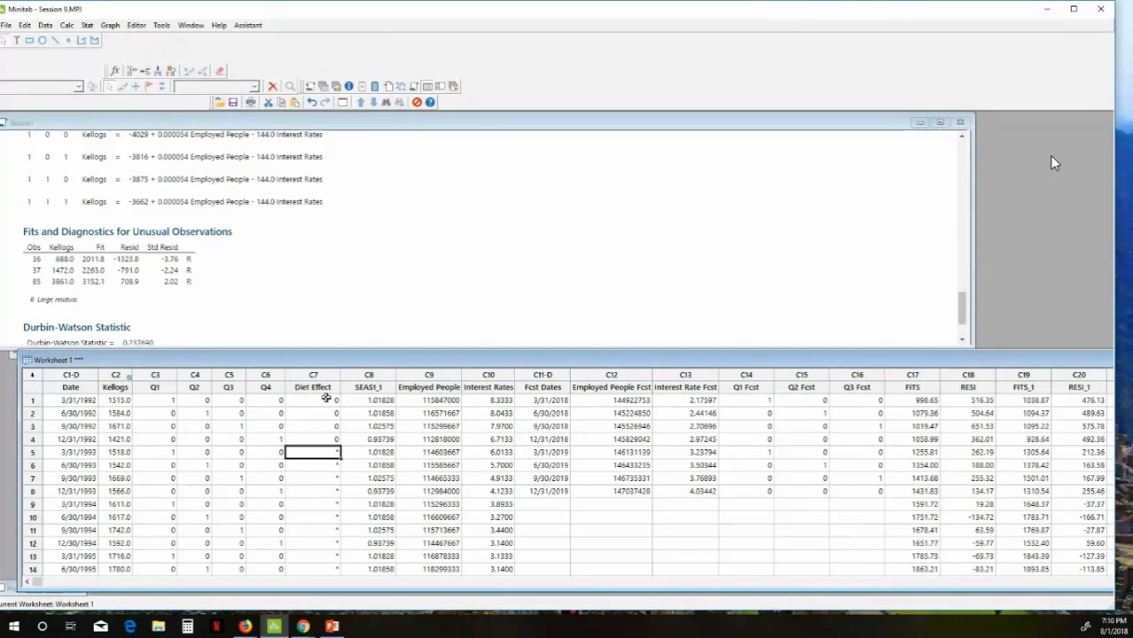
Step: Fill the Diet Effect zeros down from row 4 to 12/31/2013, row 88, and check the switch to 1 at 3/31/2014
drag(325, 398, 335, 446)
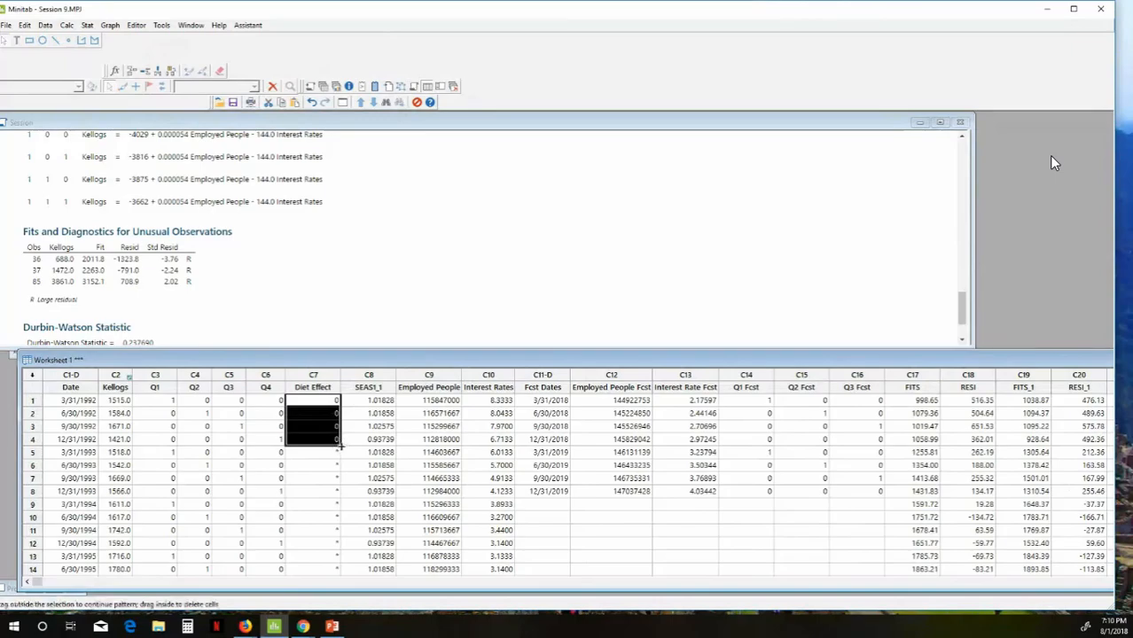
drag(340, 446, 315, 465)
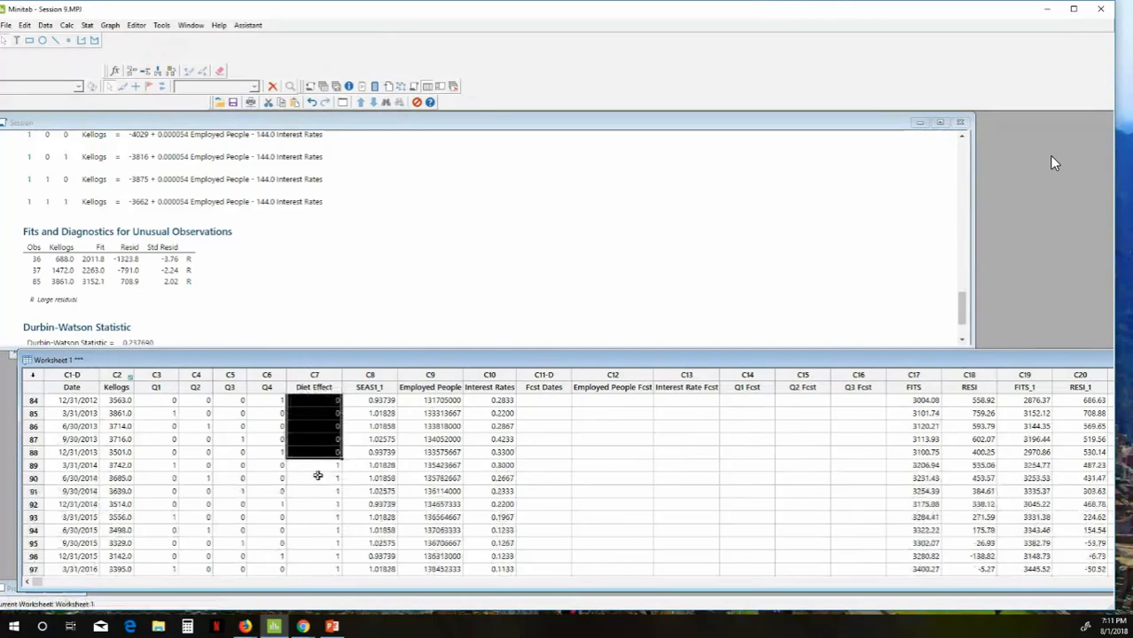
click(317, 476)
drag(318, 400, 320, 452)
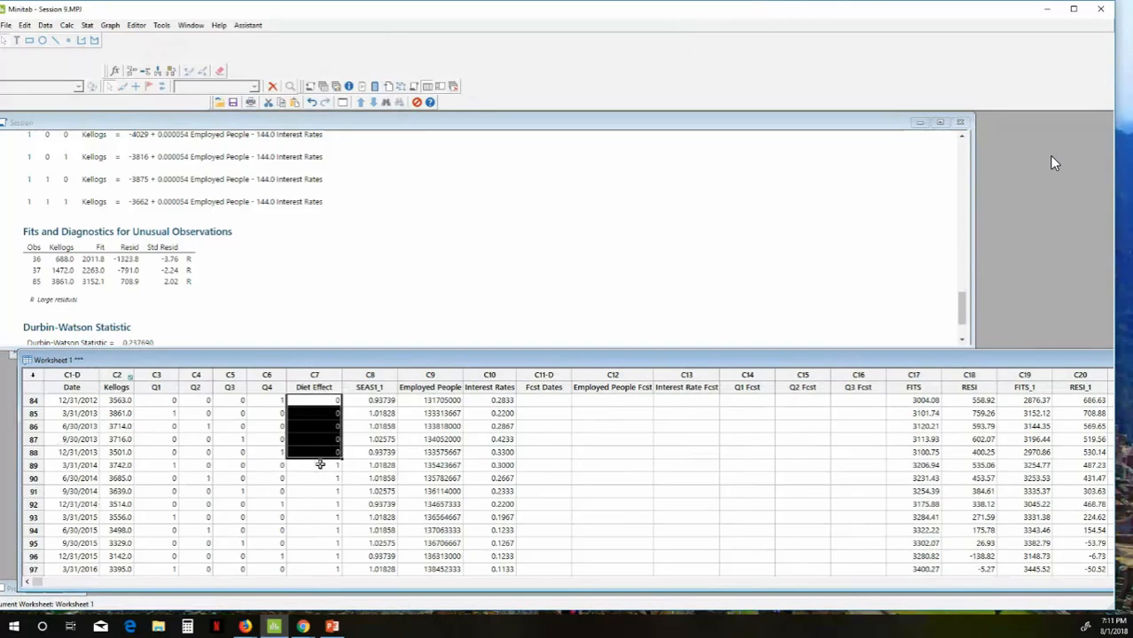
drag(320, 465, 337, 531)
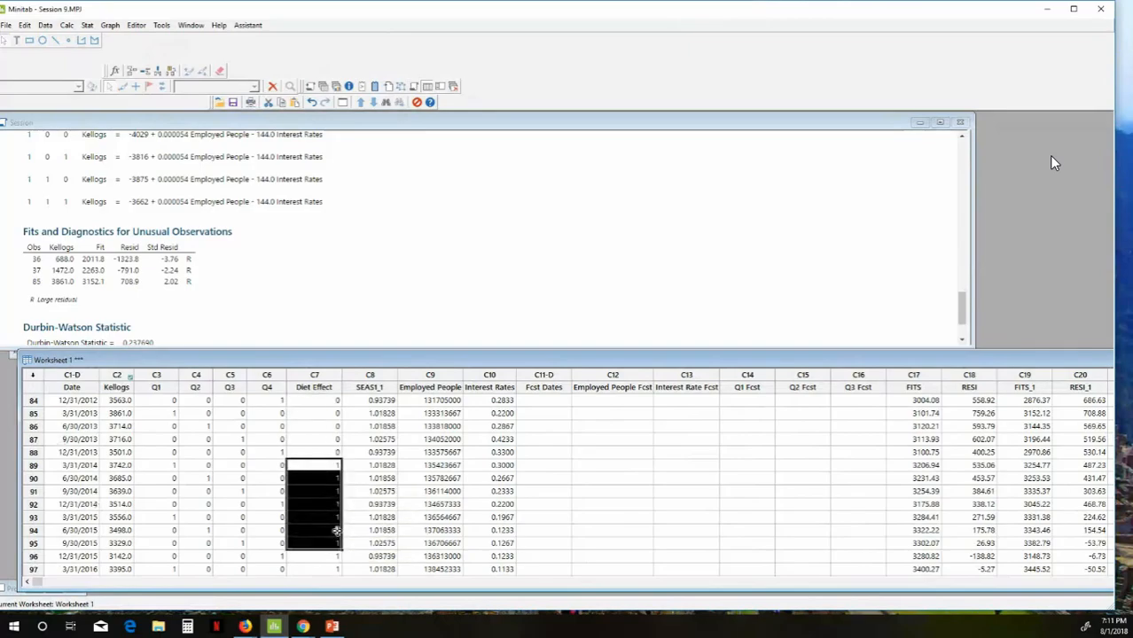
click(538, 477)
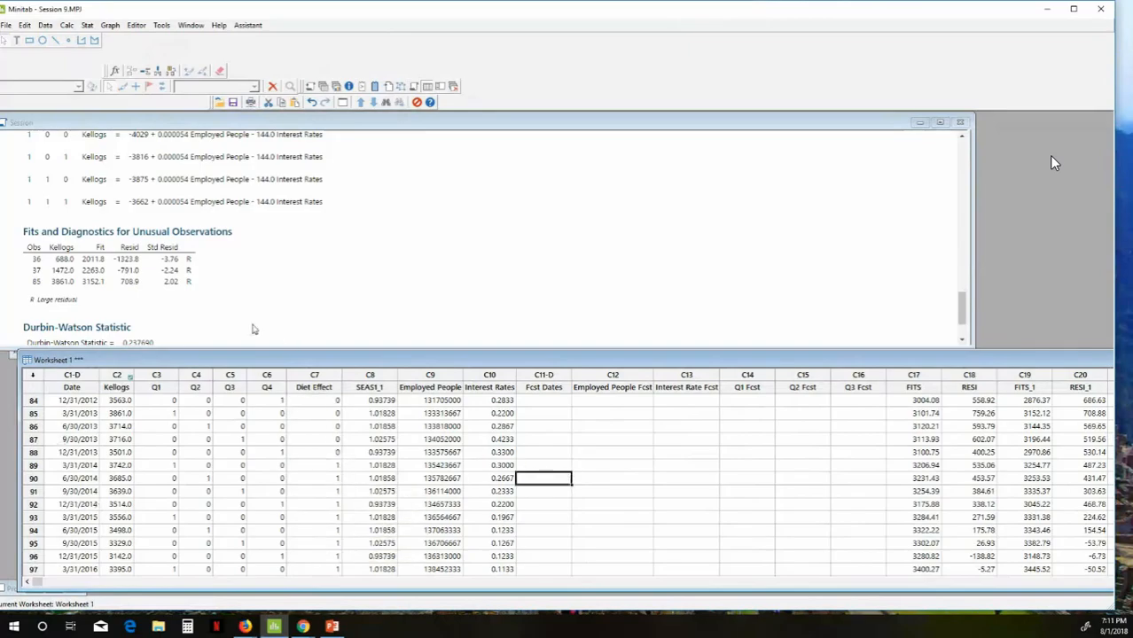
Step: Fit the Kellogs regression model again with Diet Effect added to Q1, Q2 and Q3 as a categorical predictor
click(312, 374)
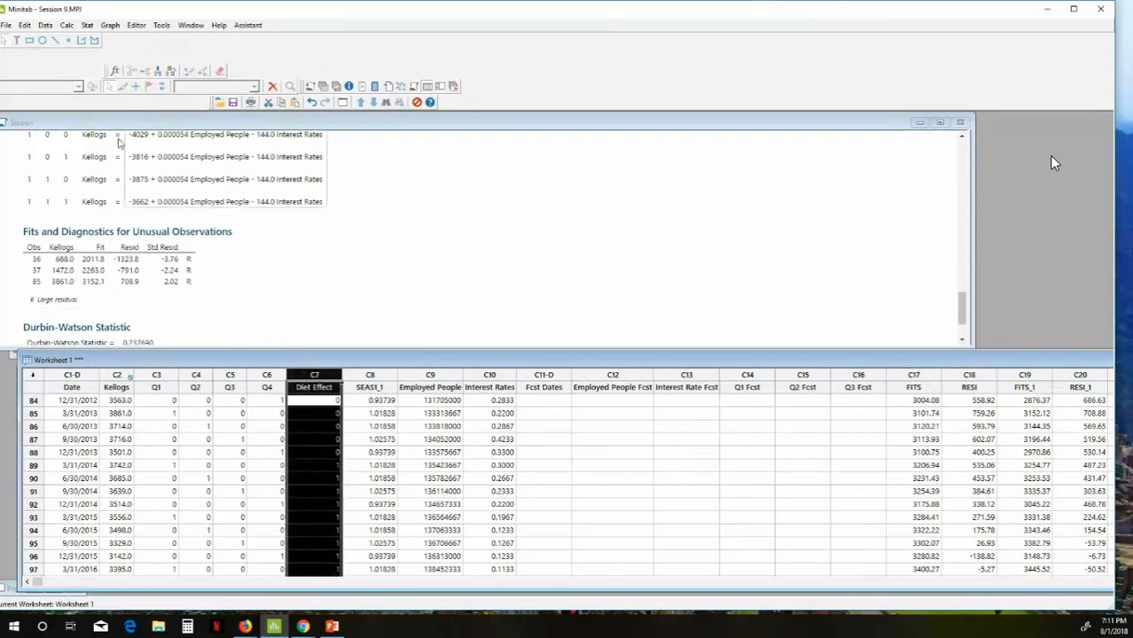
click(87, 25)
mouse_move(88, 53)
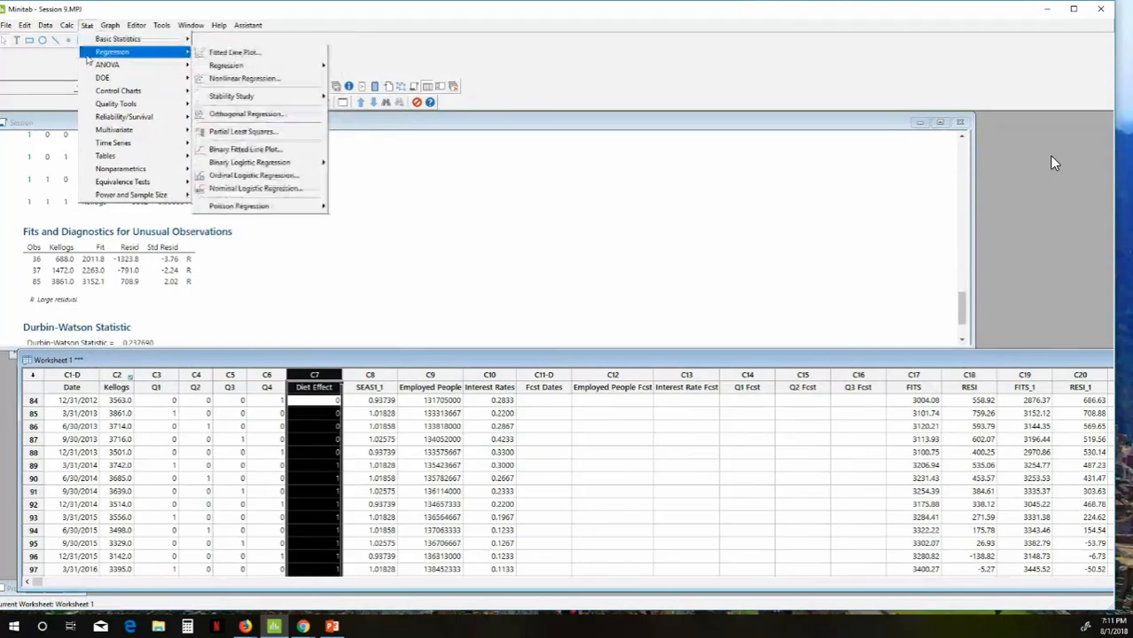
mouse_move(208, 67)
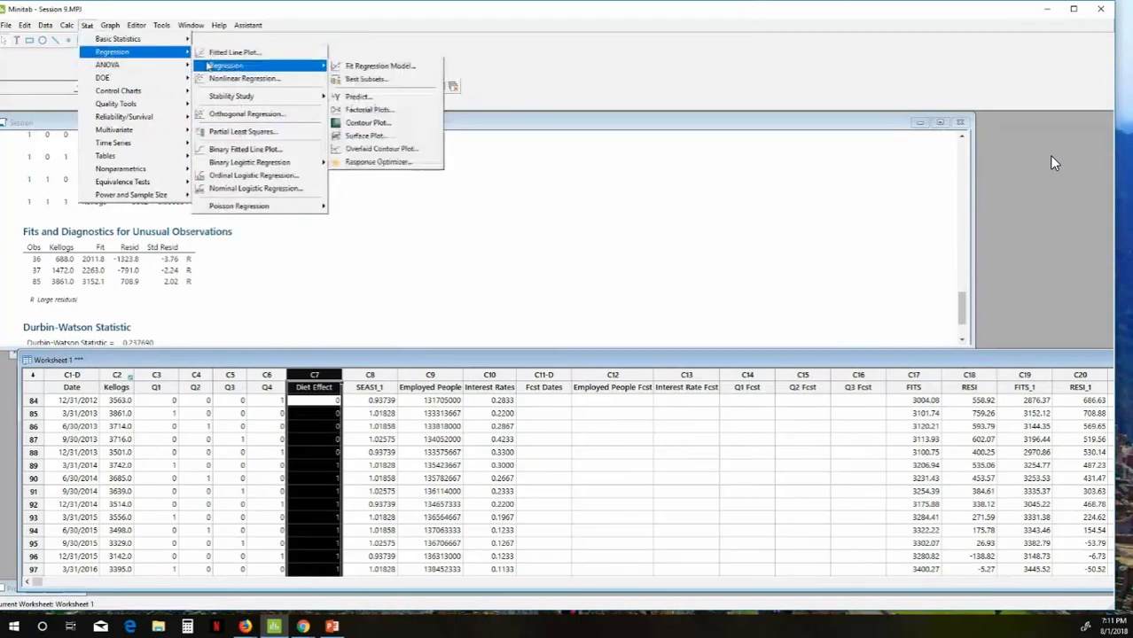
click(380, 65)
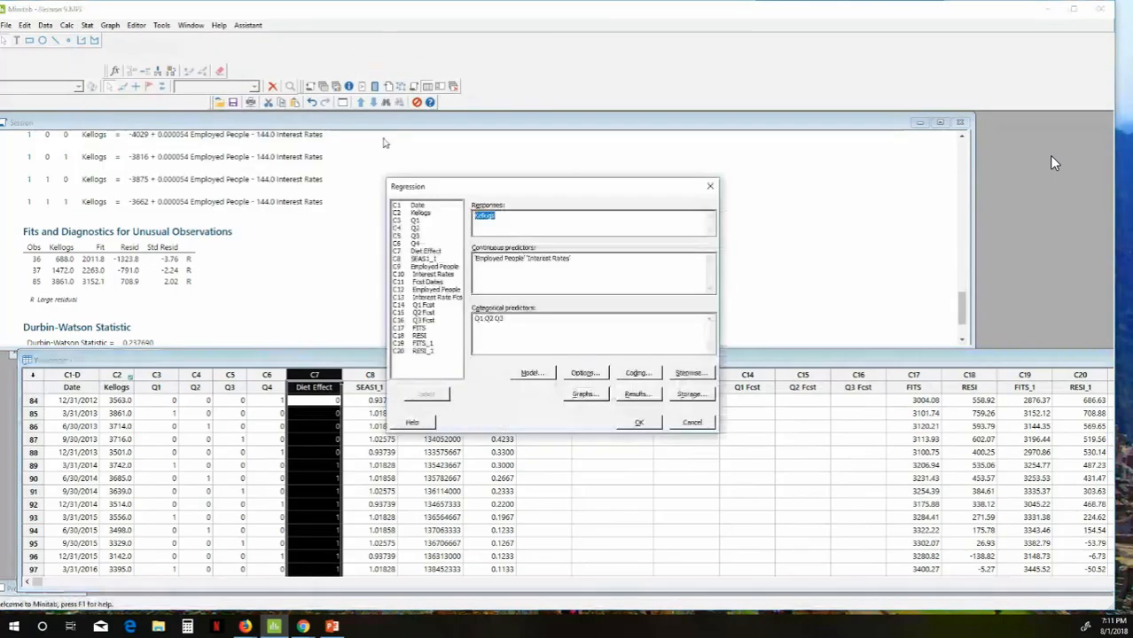
drag(452, 186, 76, 110)
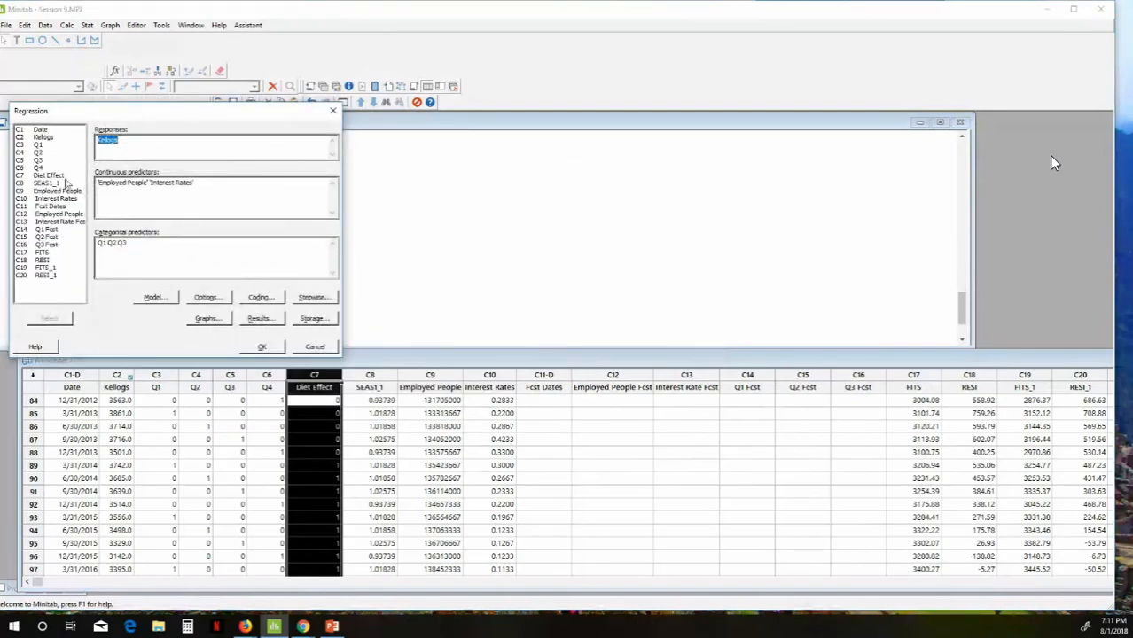
click(131, 243)
double_click(52, 178)
click(262, 347)
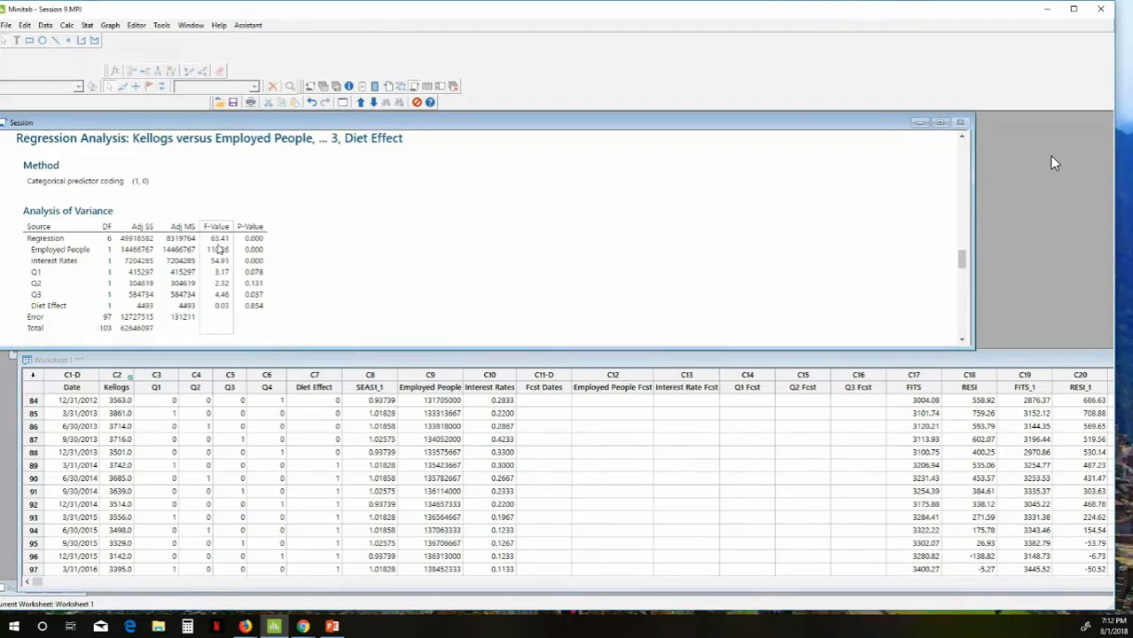
Step: Examine the model summary, the Diet Effect coefficient's T-value and P-value, and the regression equations
scroll(220, 249, down, 5)
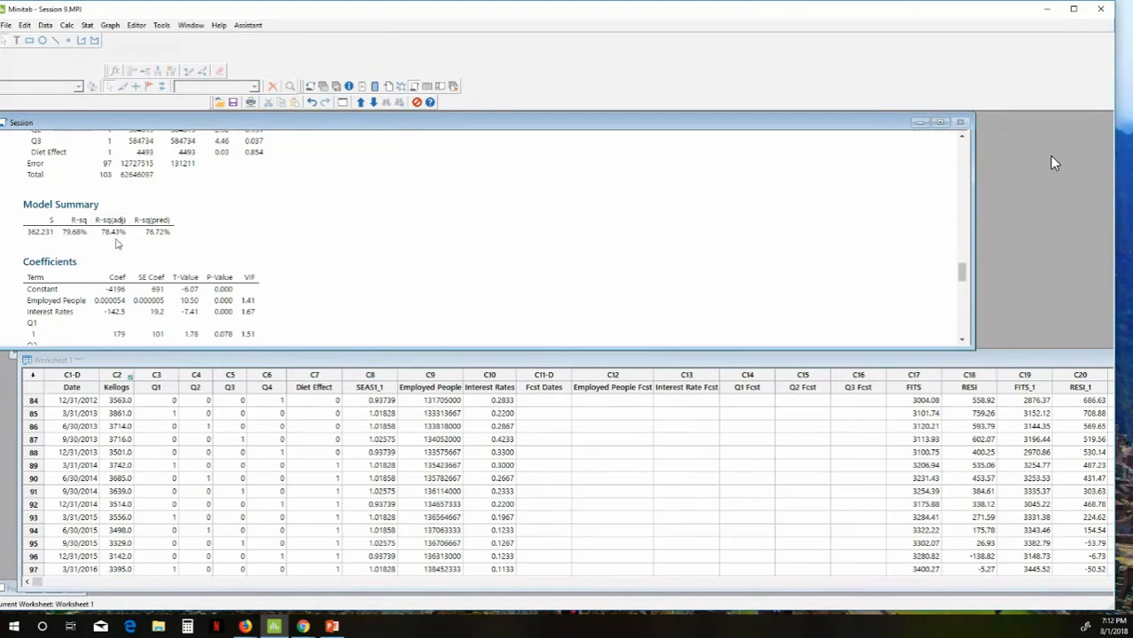
scroll(131, 249, down, 5)
scroll(134, 251, up, 5)
scroll(135, 251, down, 5)
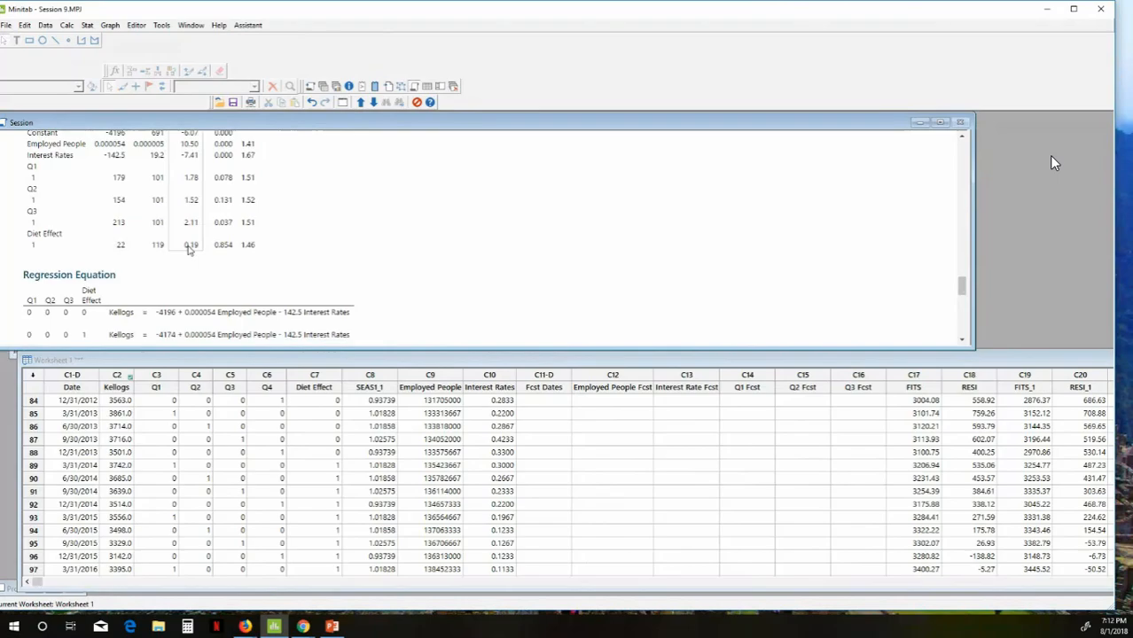
scroll(200, 266, up, 5)
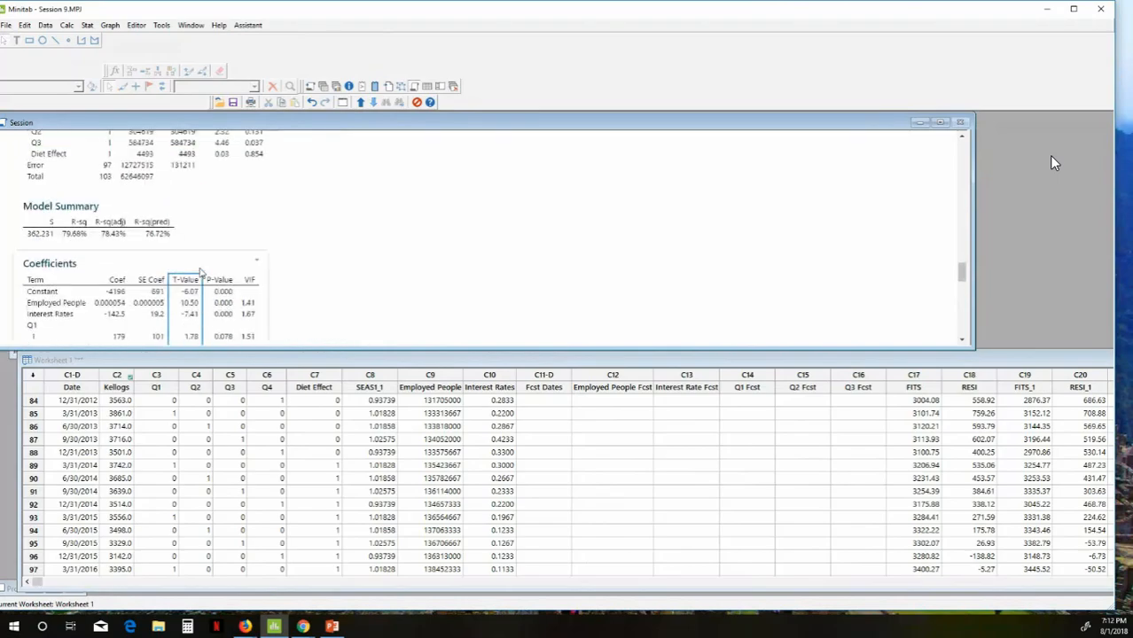
scroll(200, 272, down, 5)
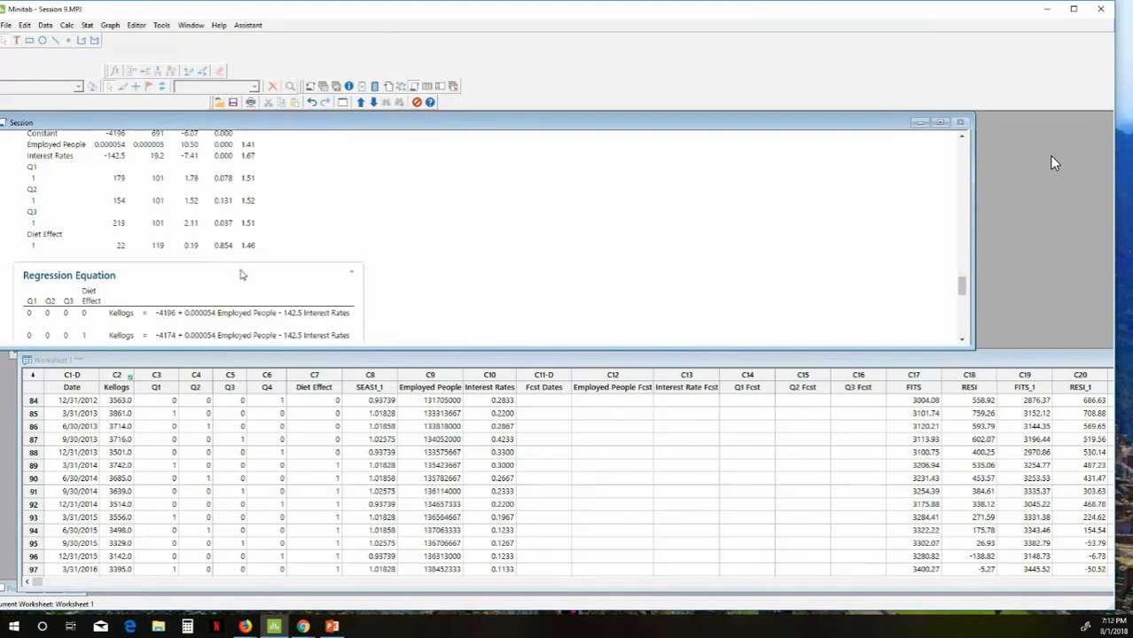
scroll(277, 289, down, 3)
scroll(282, 292, down, 8)
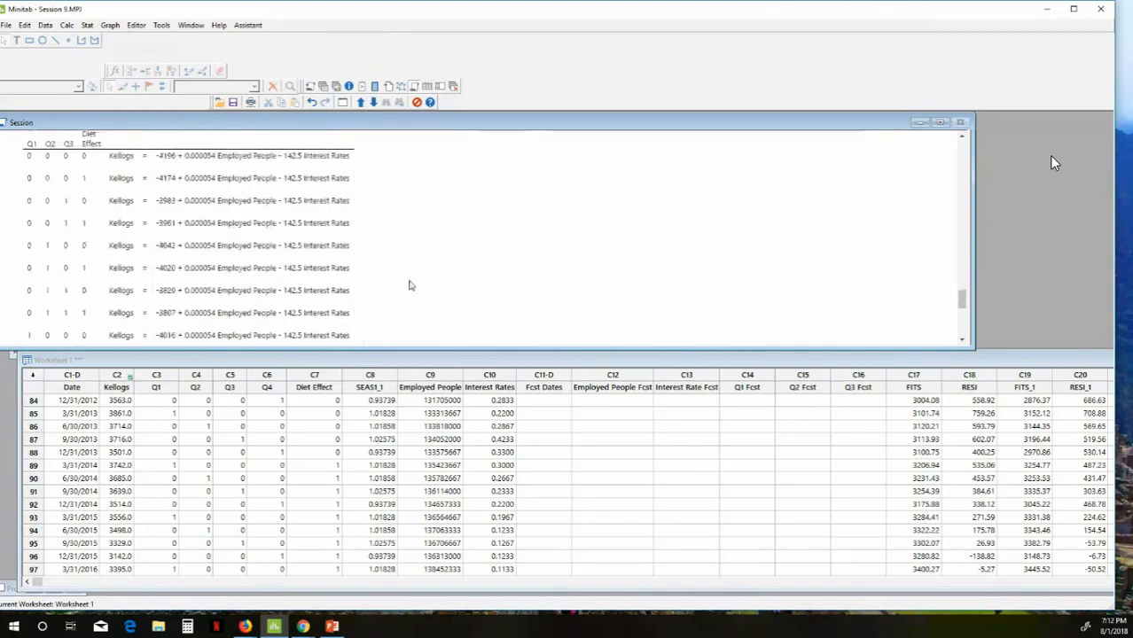
Step: Change the Diet Effect values for 3/31/2014 and 6/30/2014, rows 89 and 90, to 0
click(335, 375)
scroll(335, 375, down, 3)
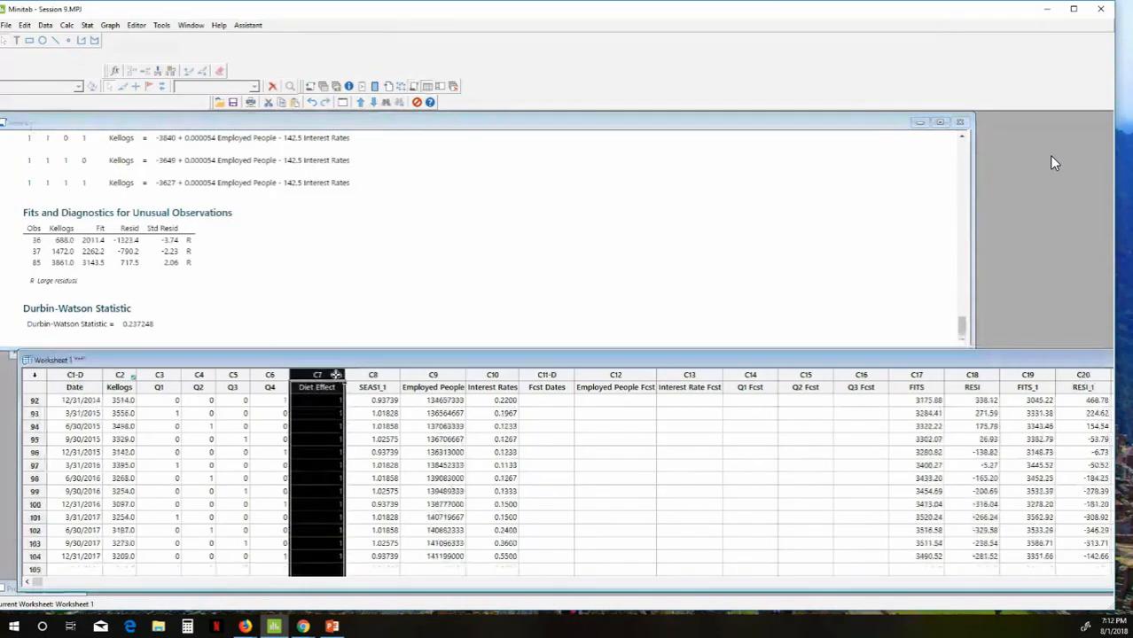
scroll(336, 376, down, 3)
scroll(335, 375, up, 3)
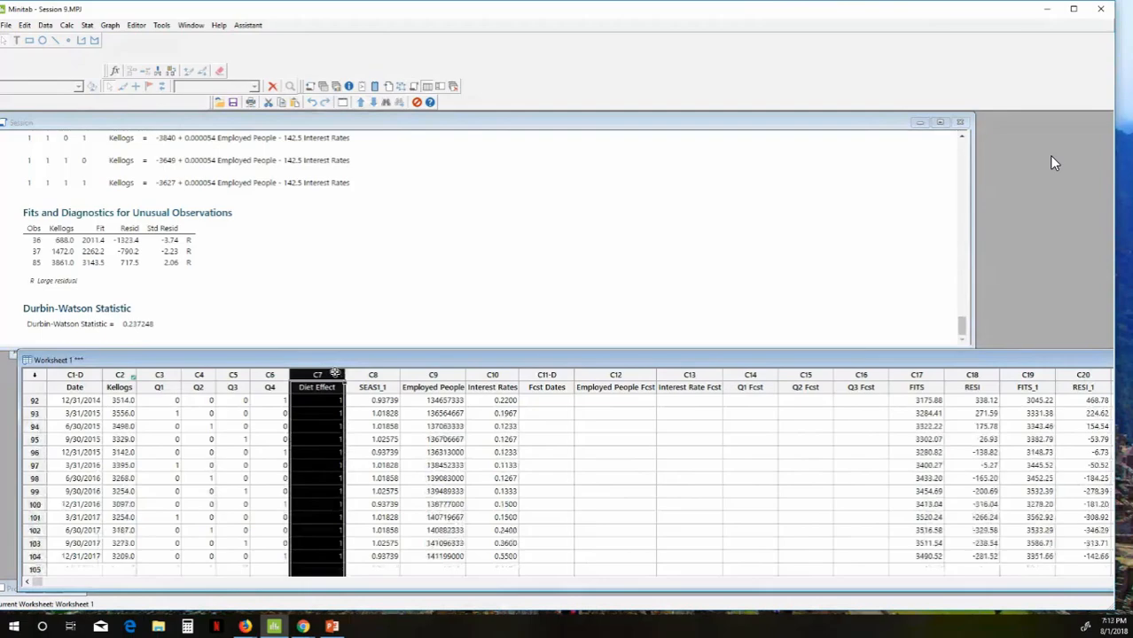
scroll(335, 374, up, 3)
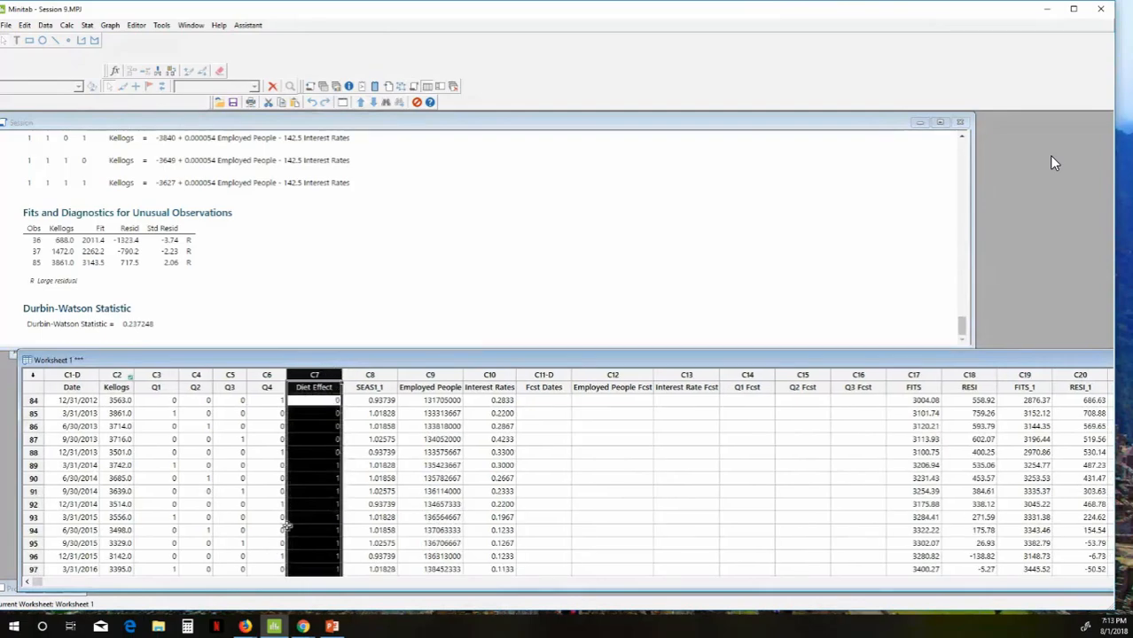
click(325, 470)
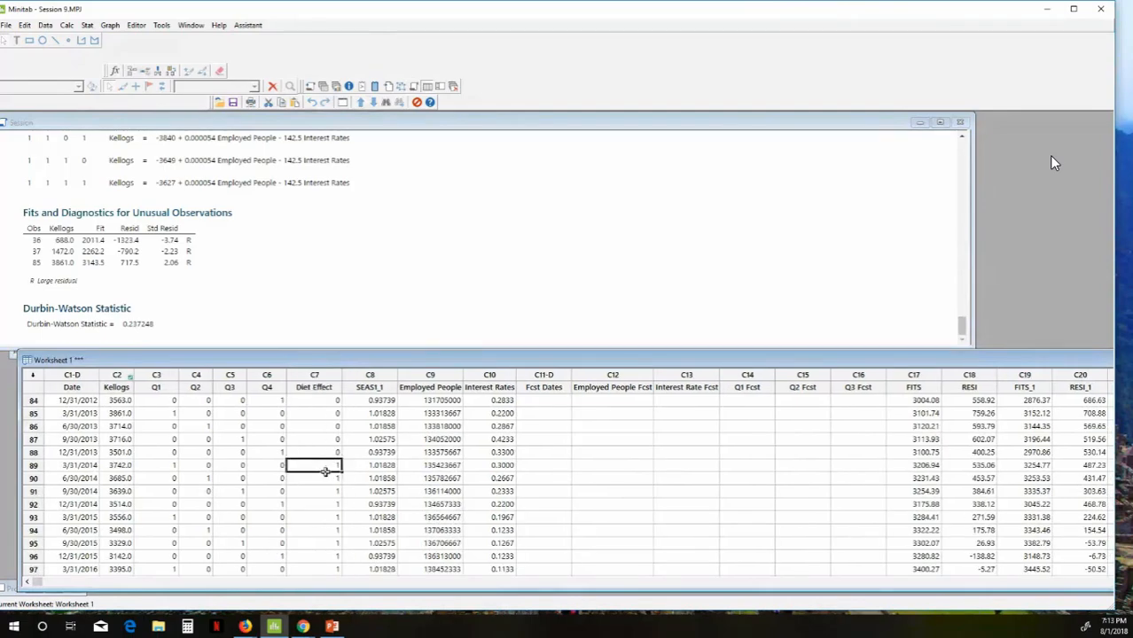
text(0)
click(328, 479)
text(0)
click(330, 492)
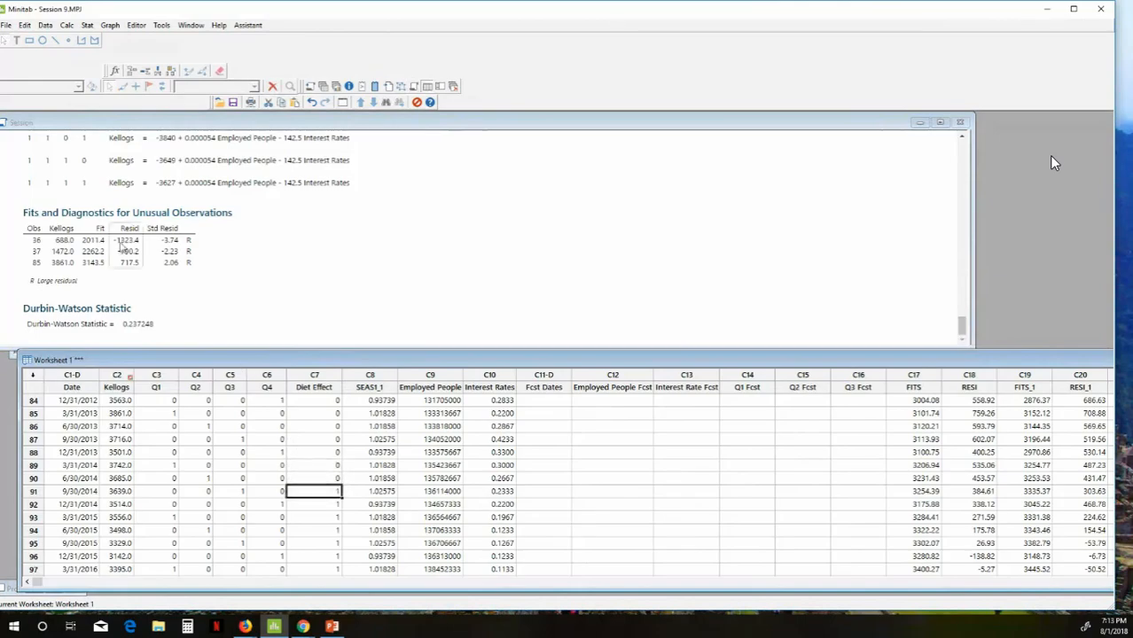
Step: Rerun the Kellogs regression with the same predictors on the revised Diet Effect column
click(86, 26)
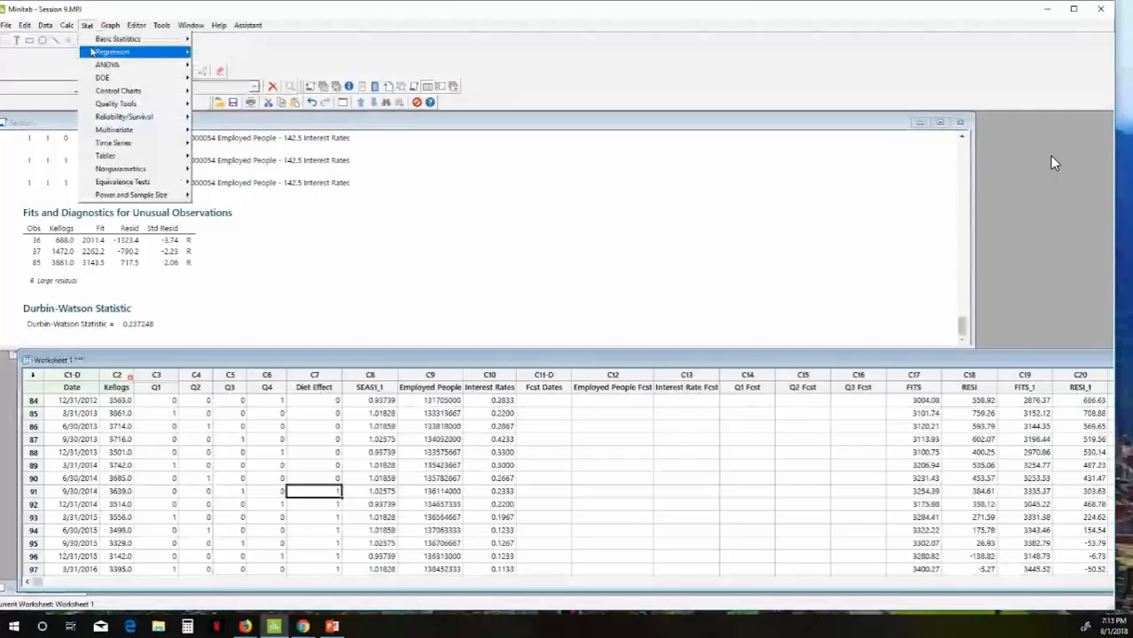
mouse_move(180, 58)
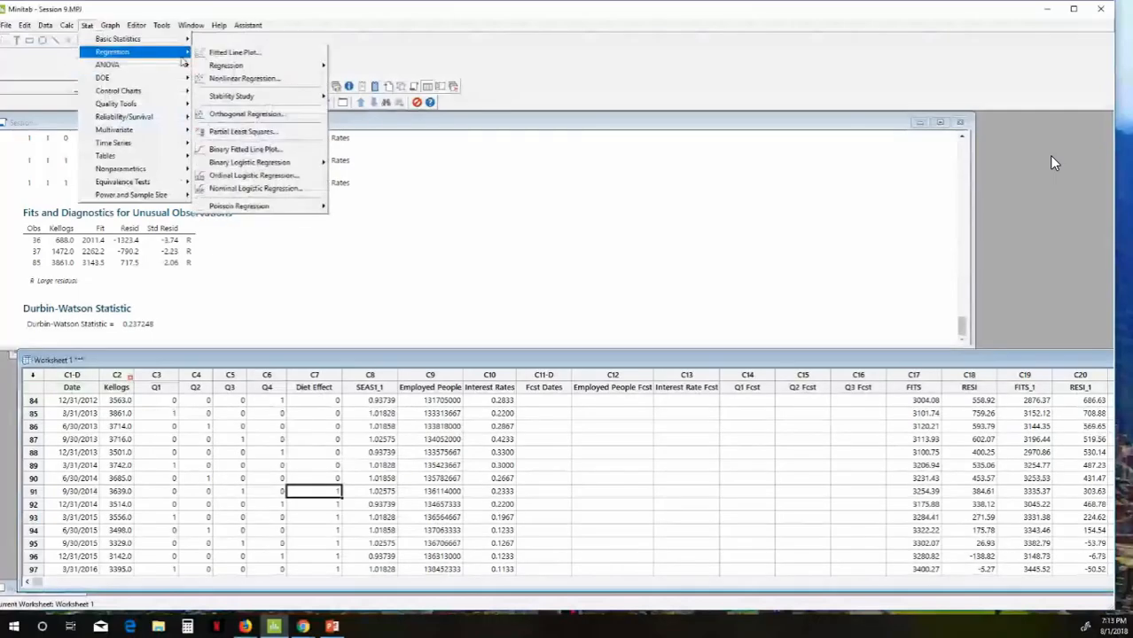
mouse_move(293, 65)
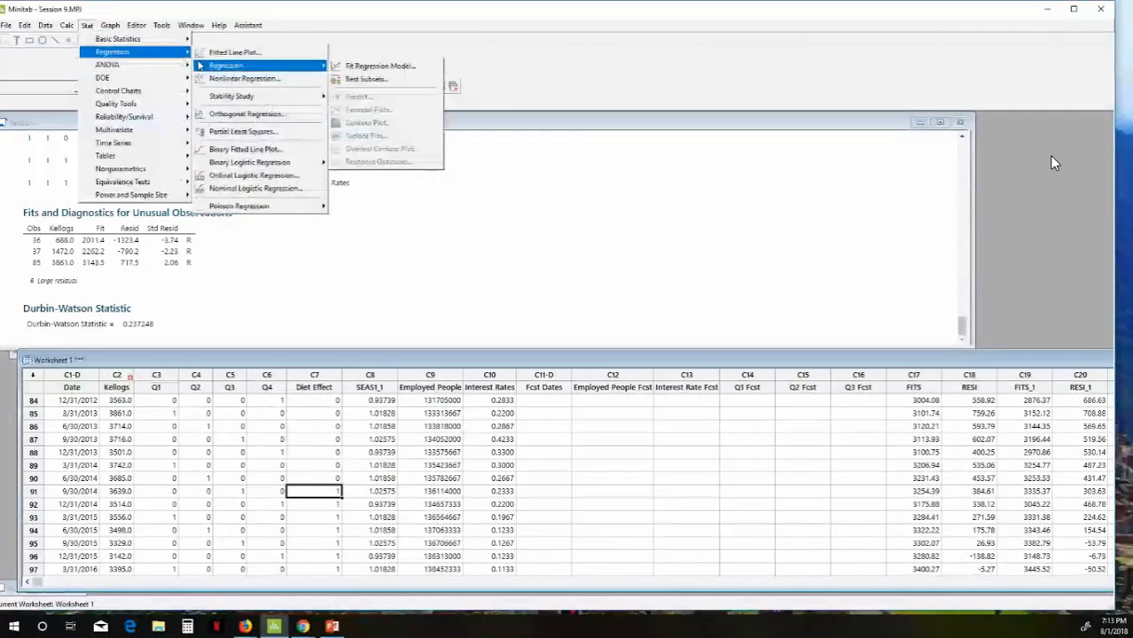
click(338, 69)
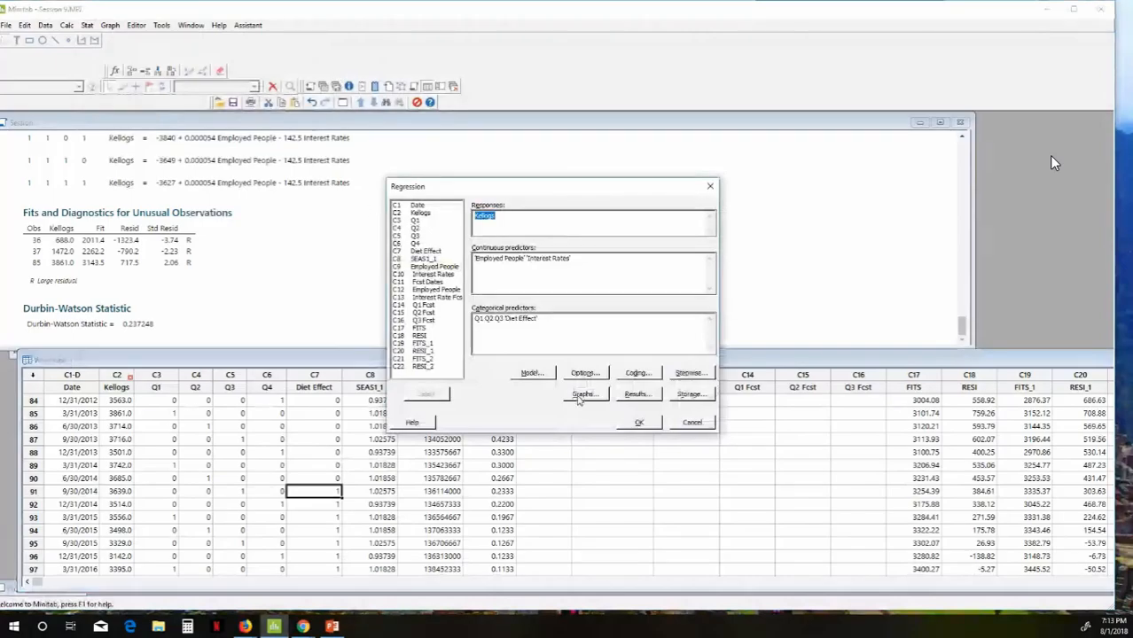
click(637, 423)
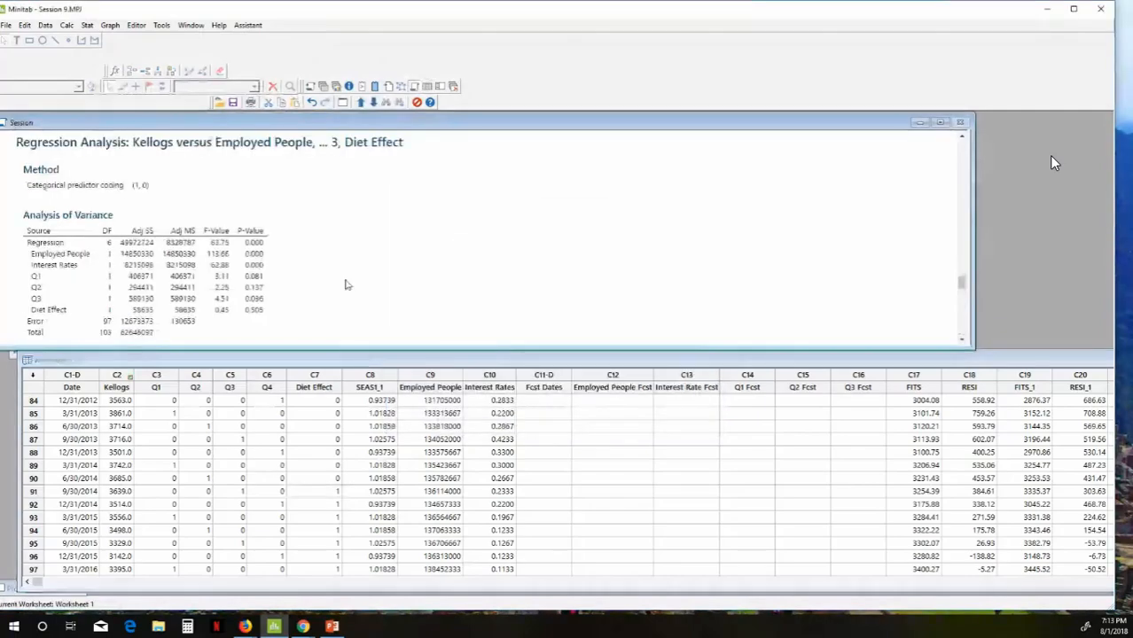
Step: Review the refitted model's summary and Diet Effect coefficient, and select the Diet Effect column in the worksheet
scroll(345, 285, down, 5)
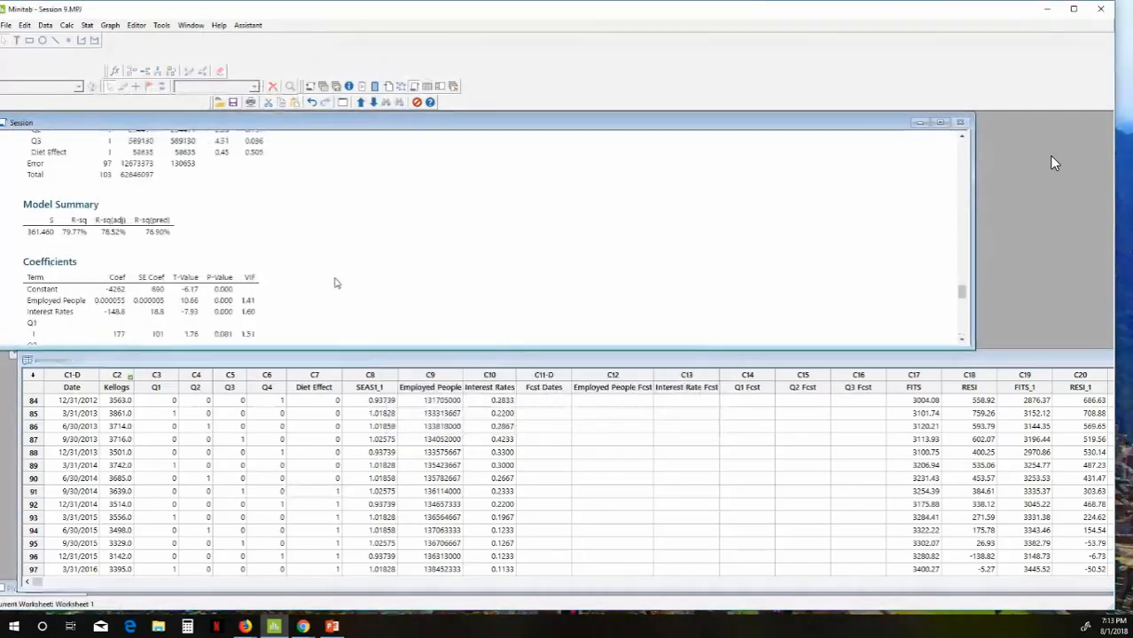
scroll(336, 283, down, 3)
scroll(337, 284, up, 3)
scroll(334, 283, down, 3)
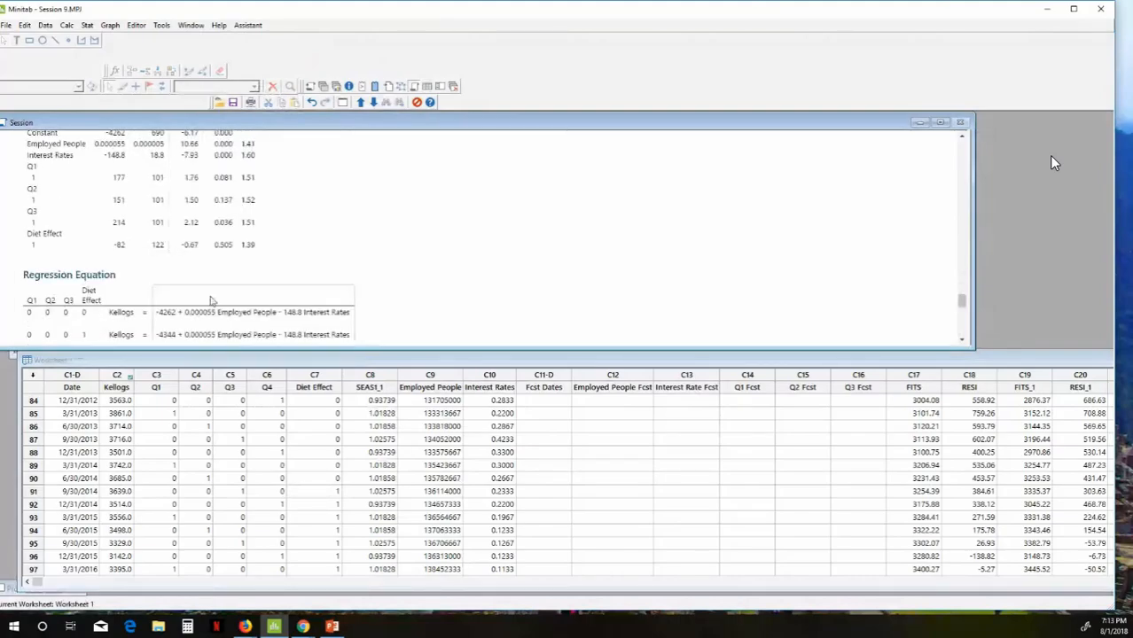
click(302, 374)
click(303, 374)
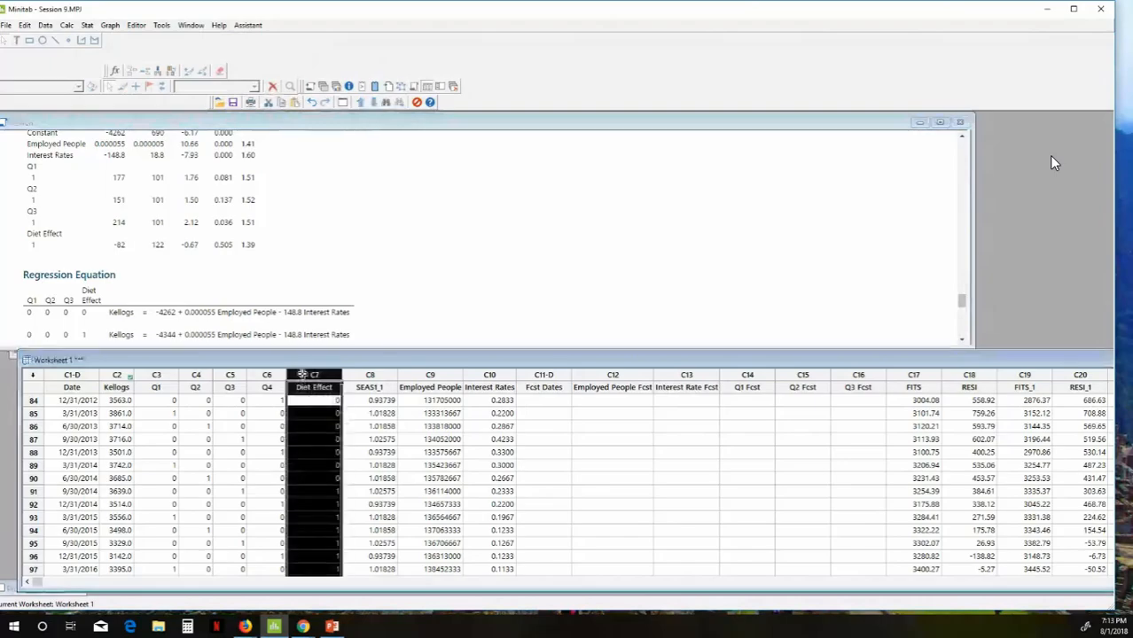
Step: Clear the Diet Effect column's name and values and bring the time series plot of Kellogs into view
right_click(304, 376)
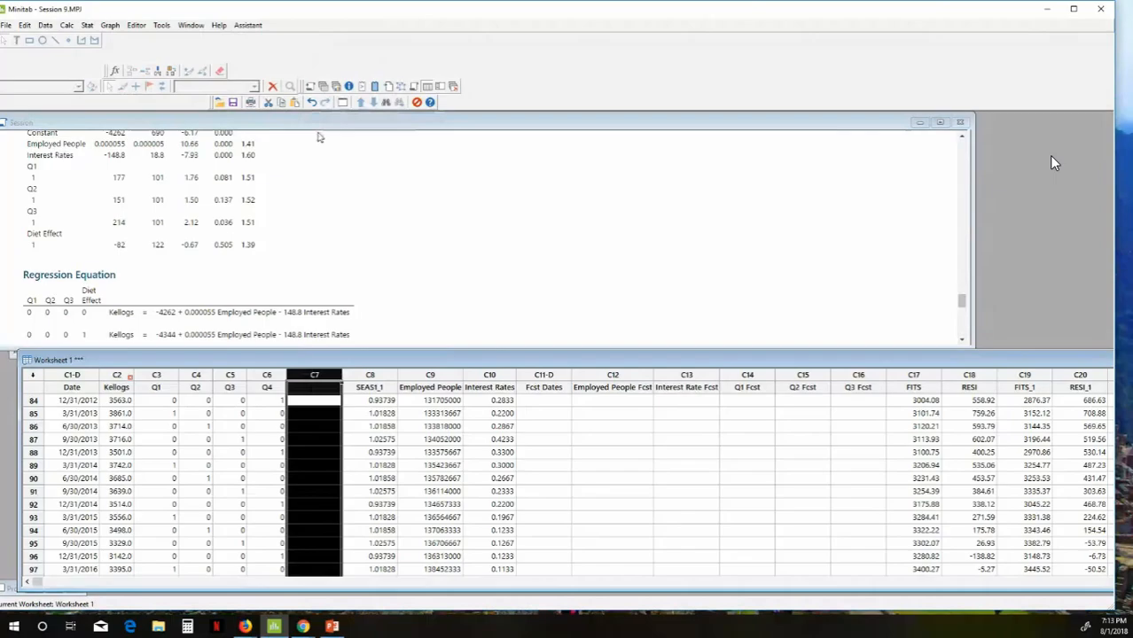
click(347, 187)
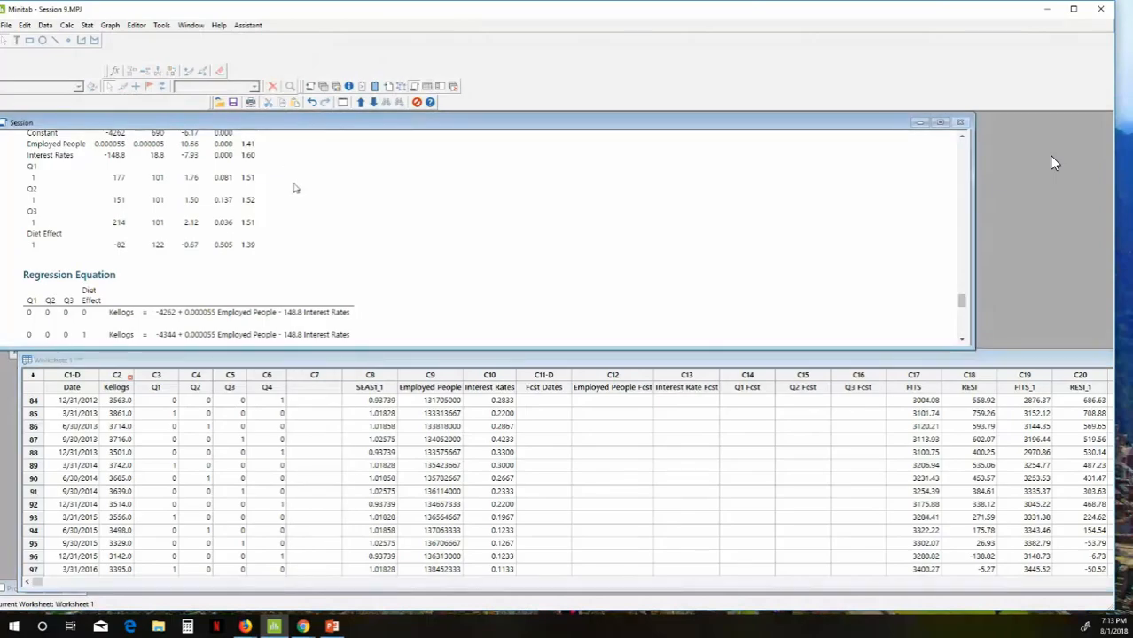
drag(360, 351, 355, 299)
click(348, 320)
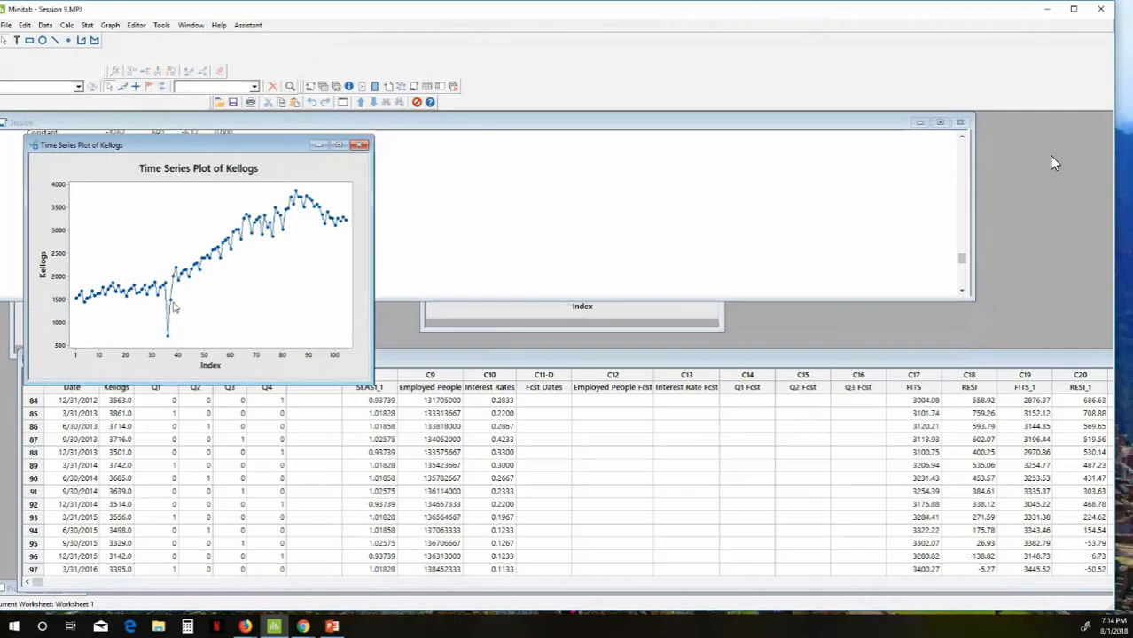
Step: Name the emptied column C7 "Cerial Scare"
click(305, 393)
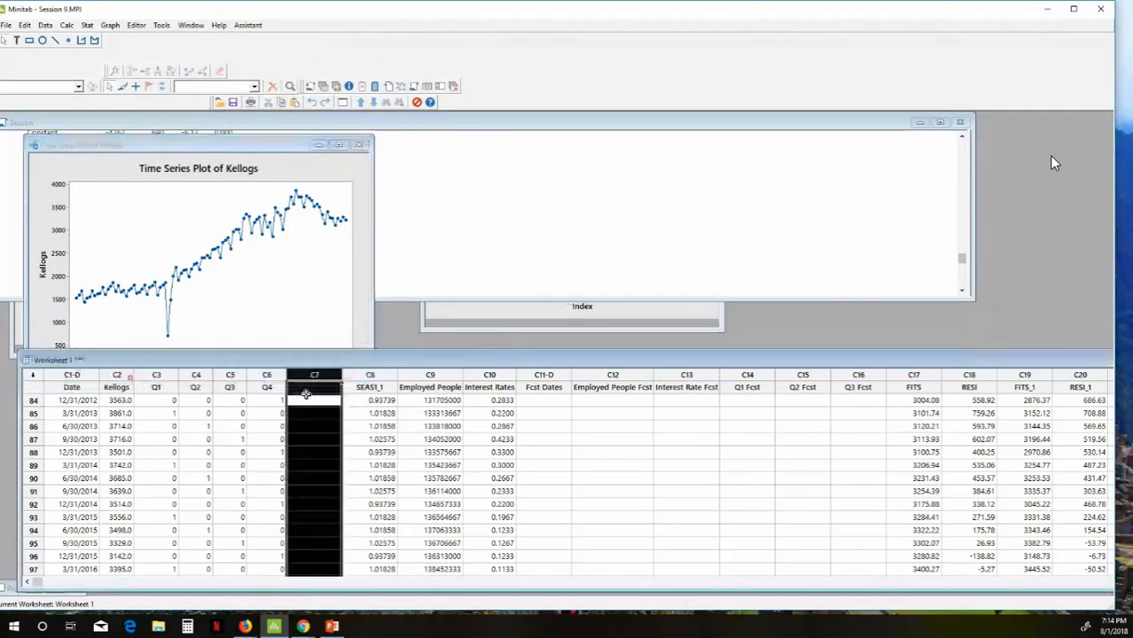
click(306, 390)
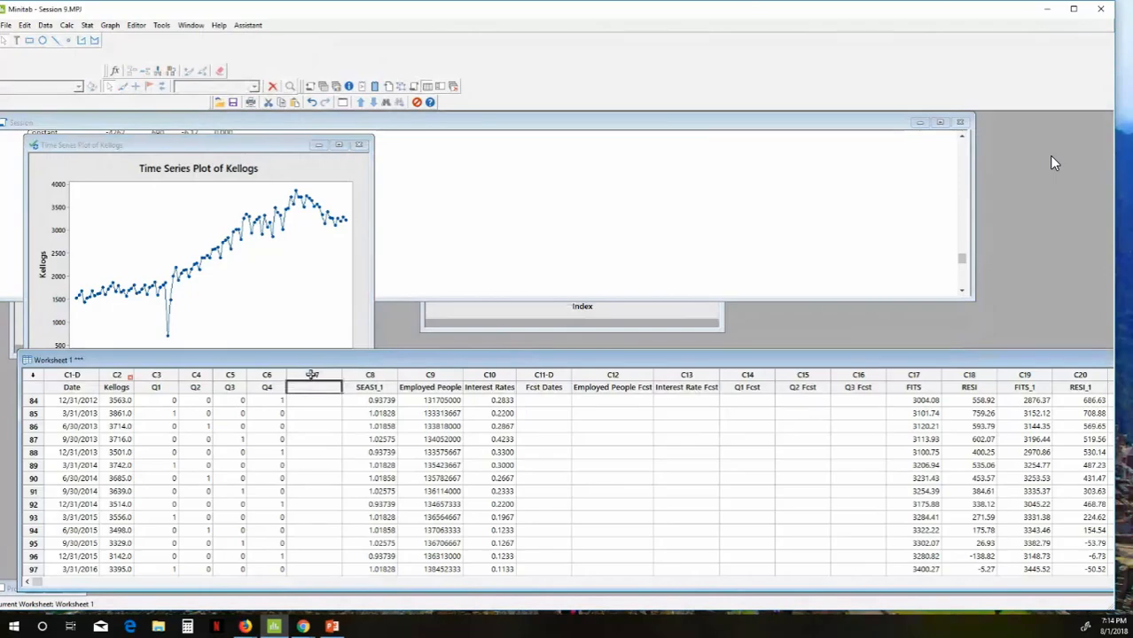
text(Cer)
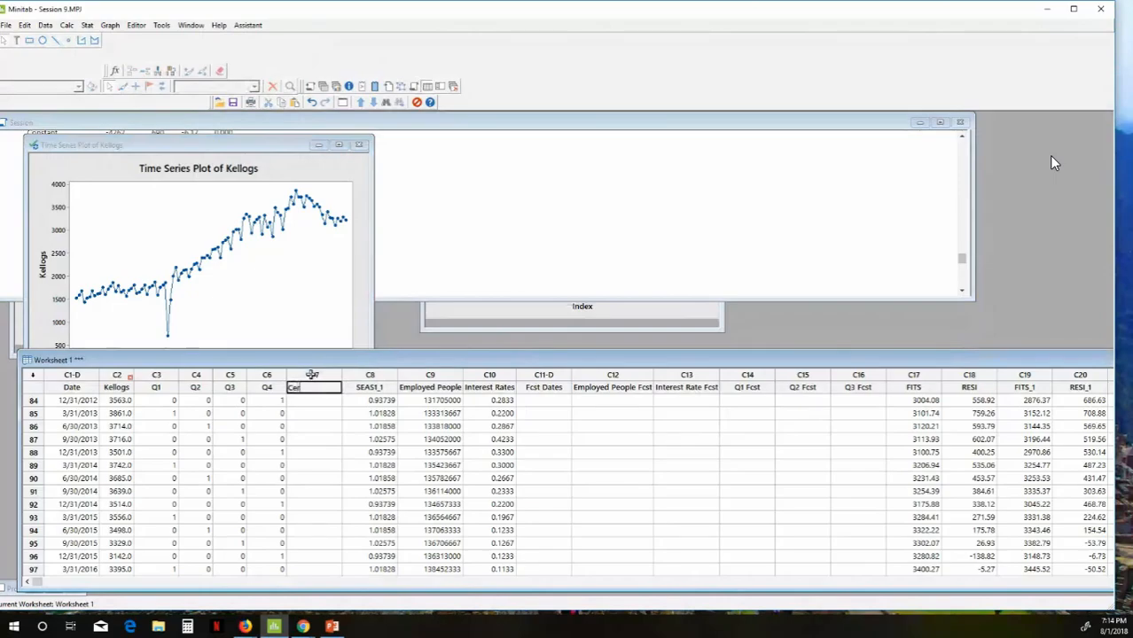
text(ial Scare)
click(326, 399)
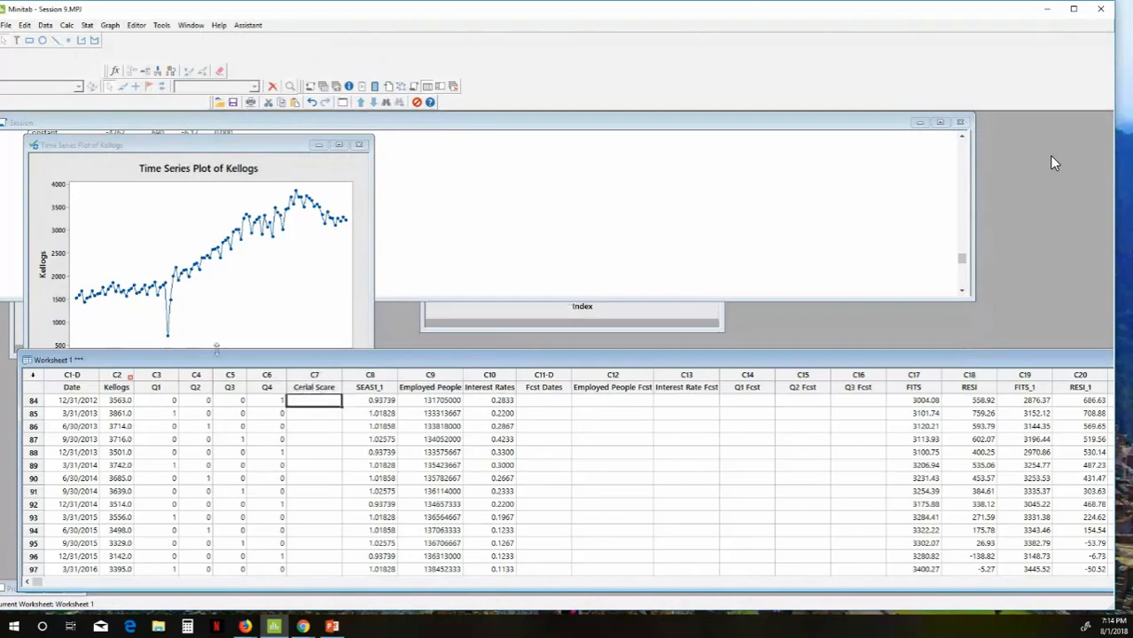
Step: Inspect the sharp dip in the Kellogs time series plot and enter 0 in rows 84 to 87 of Cerial Scare
click(171, 339)
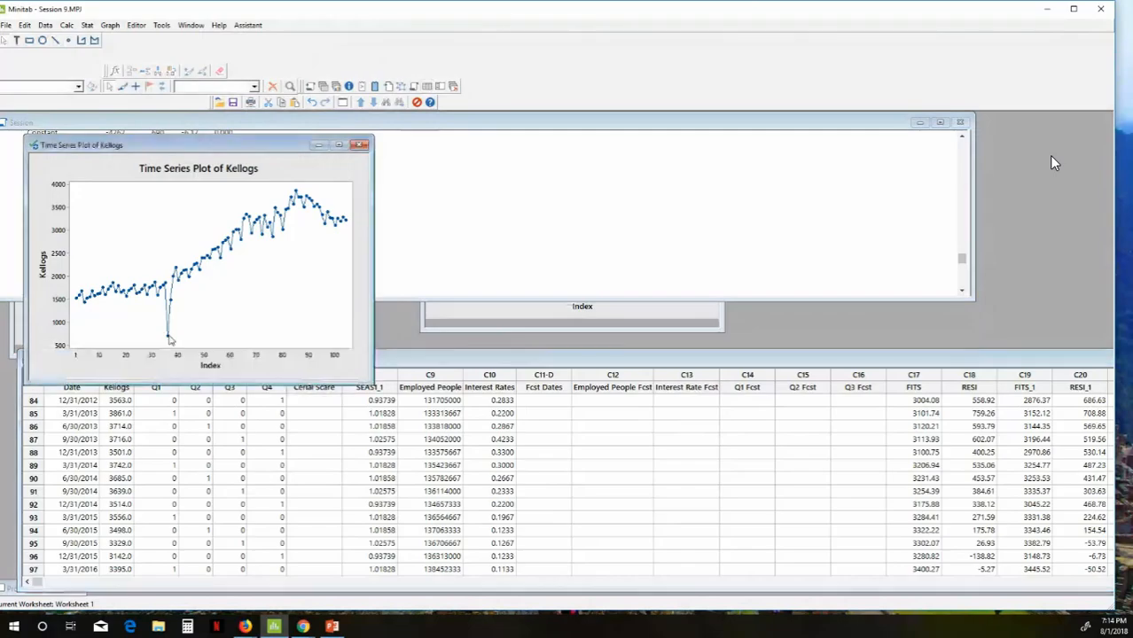
mouse_move(167, 341)
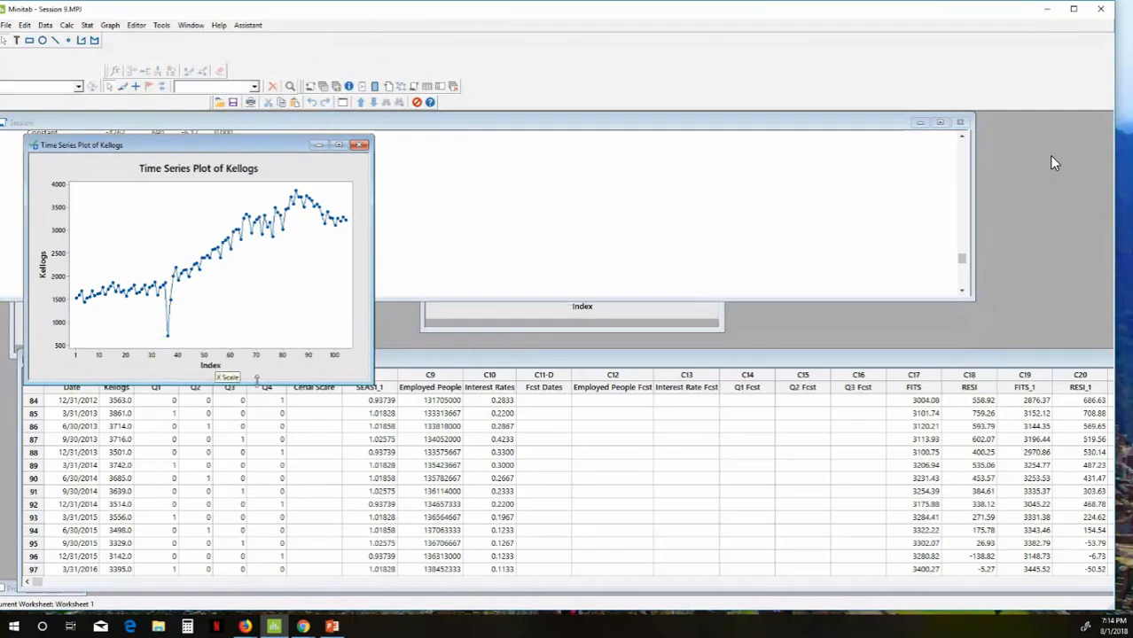
click(295, 396)
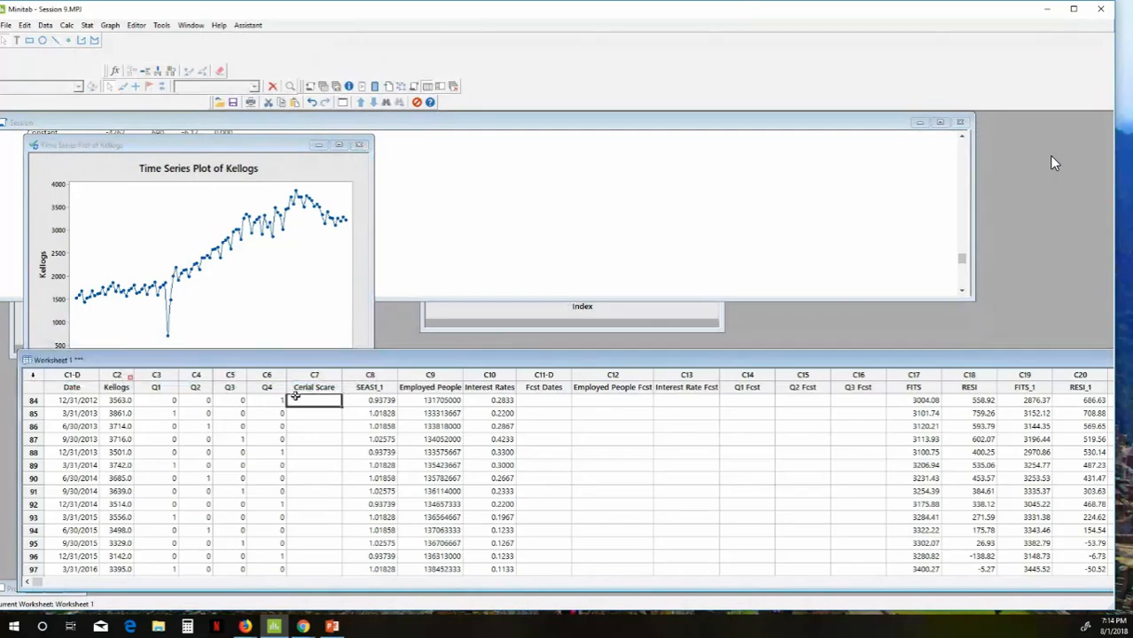
text(0)
key(Return)
text(0)
key(Return)
text(0)
key(Return)
text(0)
key(Return)
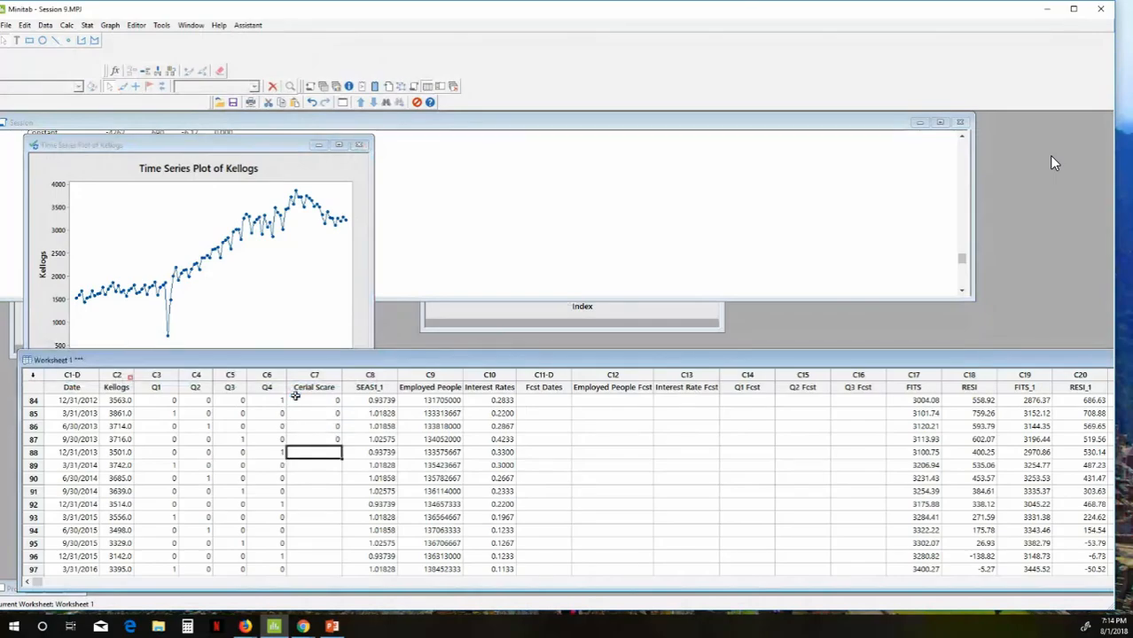
Step: Enter 0 in the first three rows of Cerial Scare, 3/31/1992 through 9/30/1992
click(320, 441)
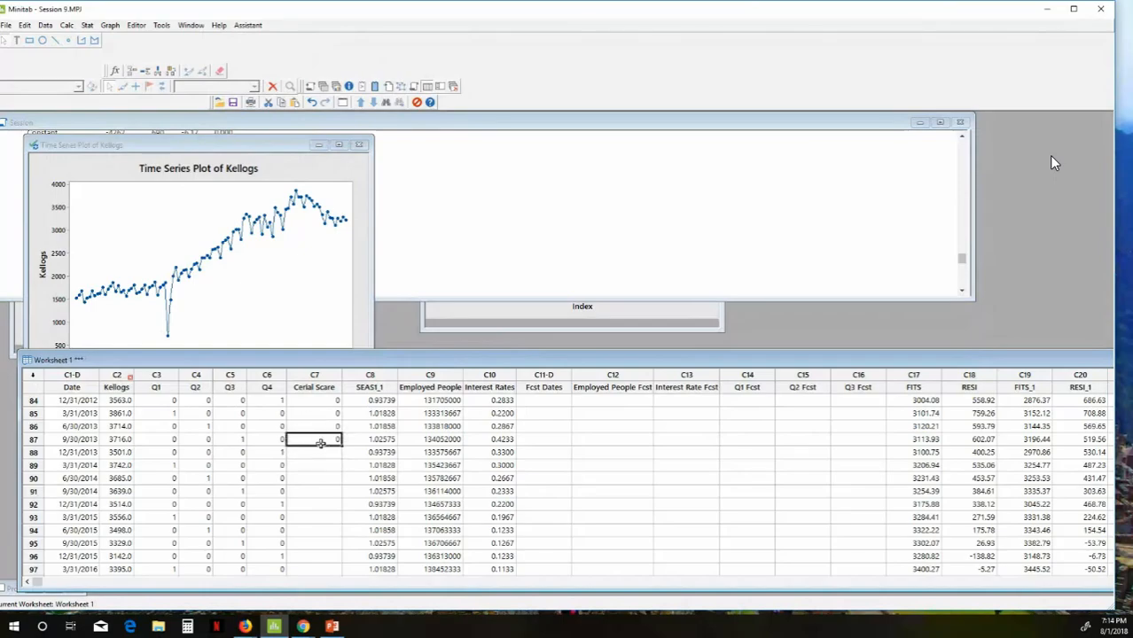
scroll(320, 444, up, 20)
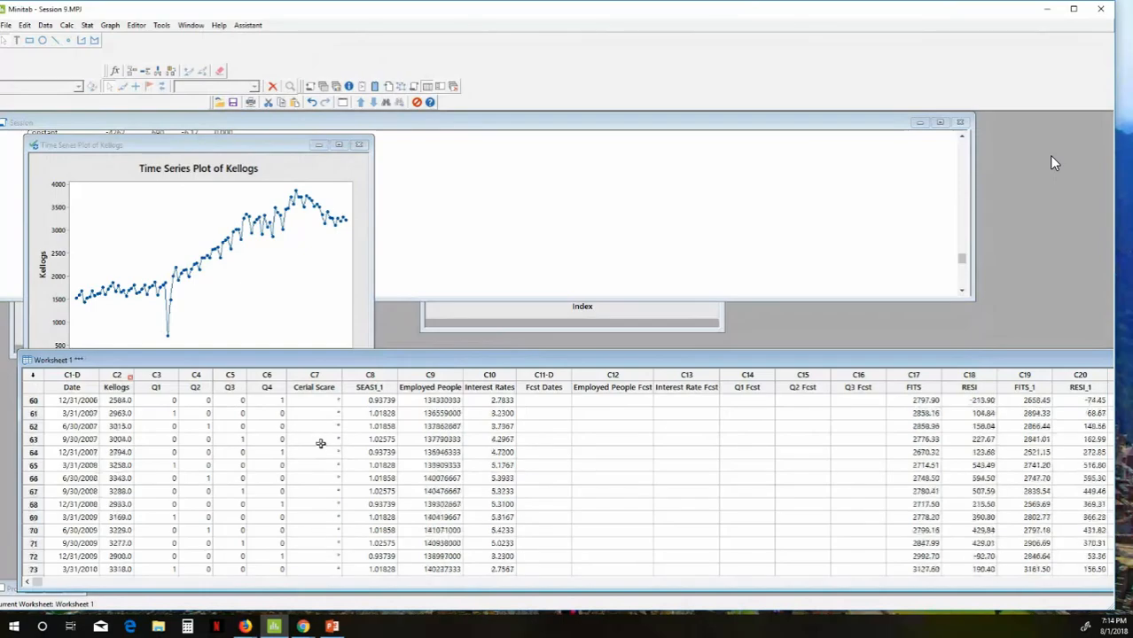
scroll(320, 444, up, 5)
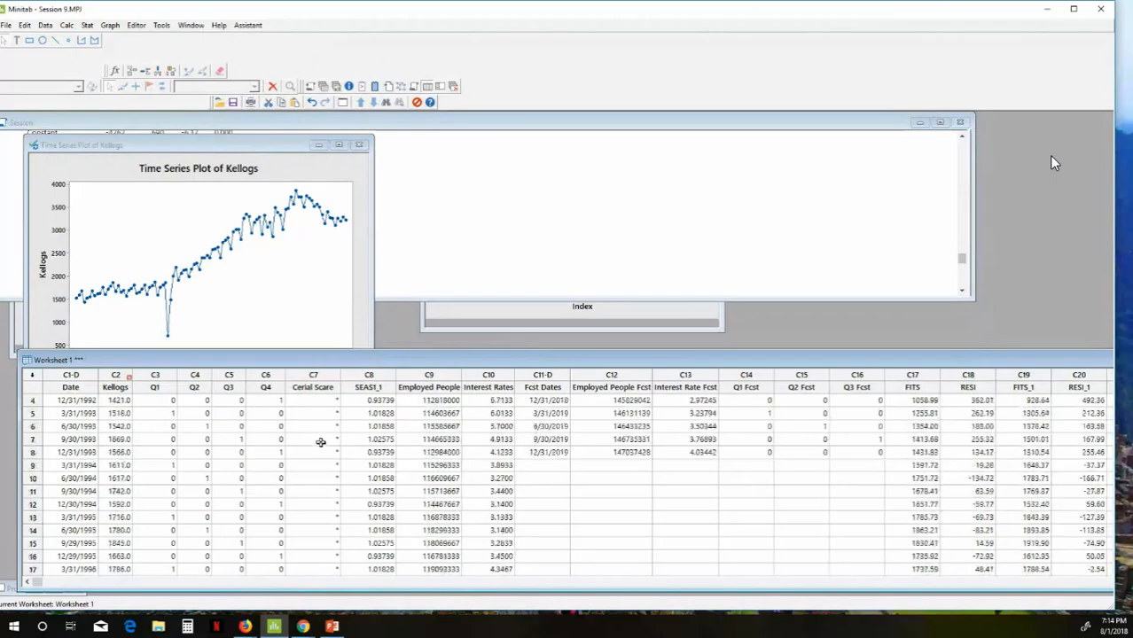
scroll(320, 442, up, 1)
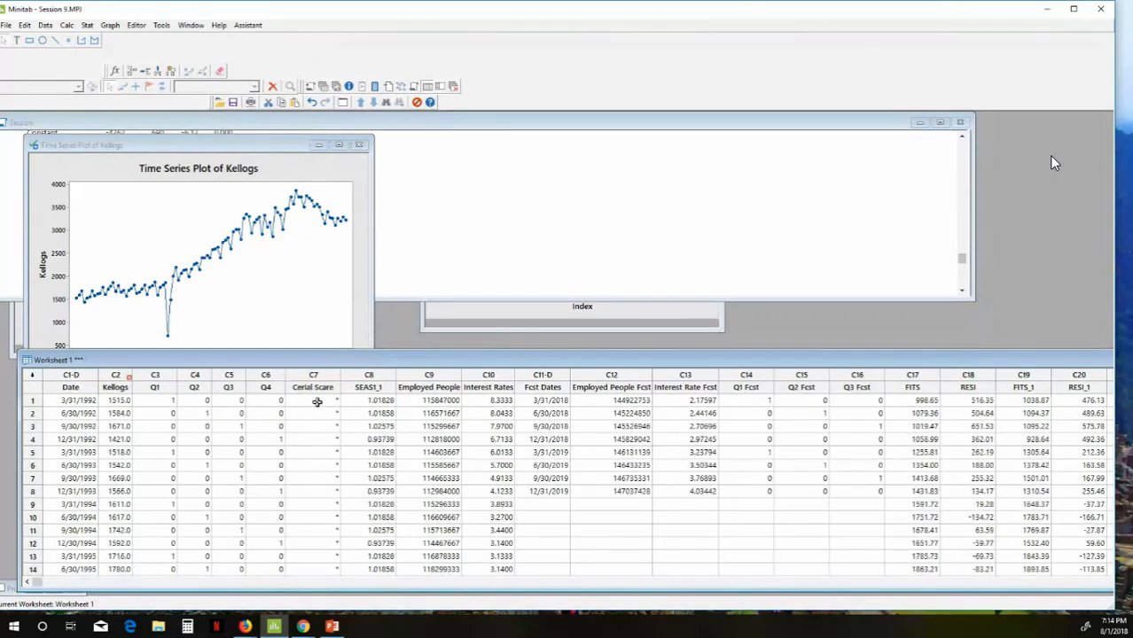
click(317, 402)
text(0)
key(Return)
text(0)
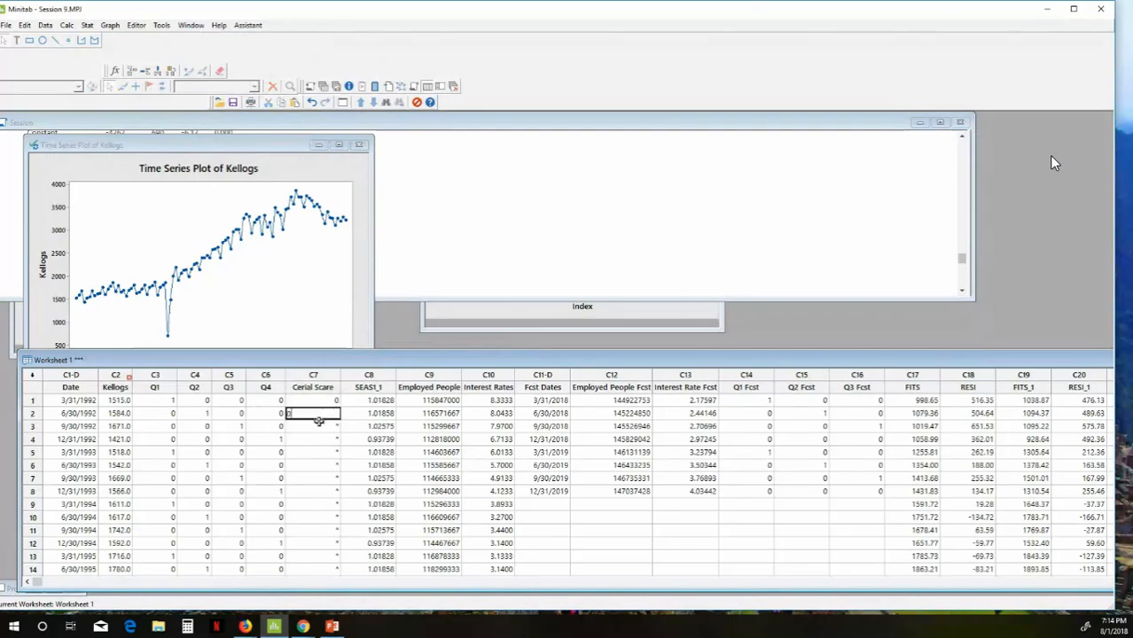
key(Return)
text(0)
key(Return)
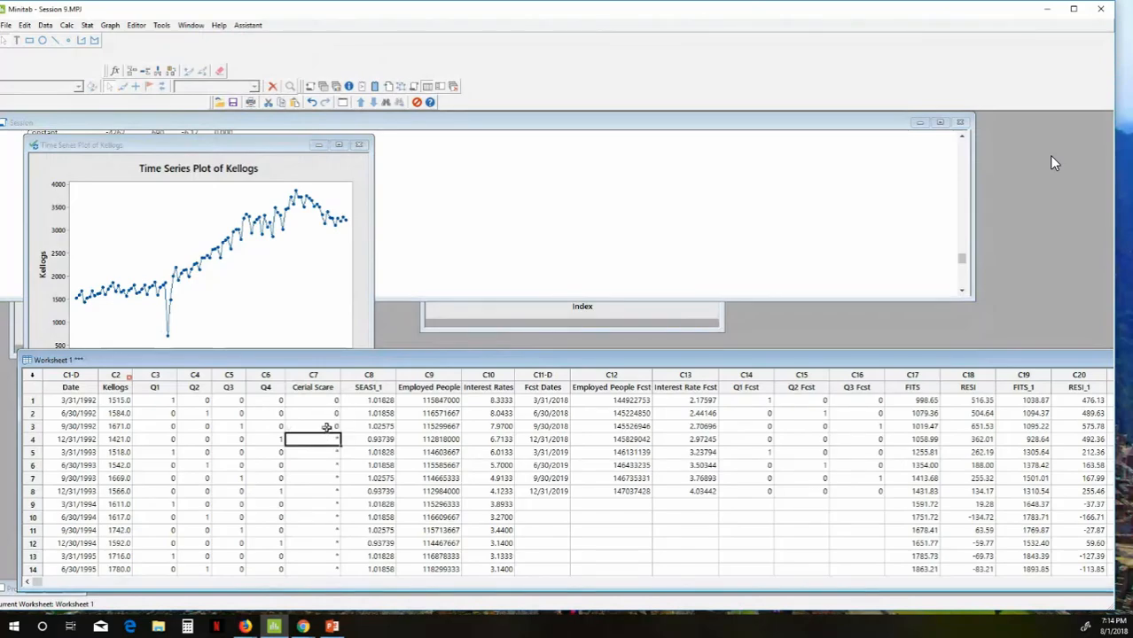
drag(328, 400, 332, 429)
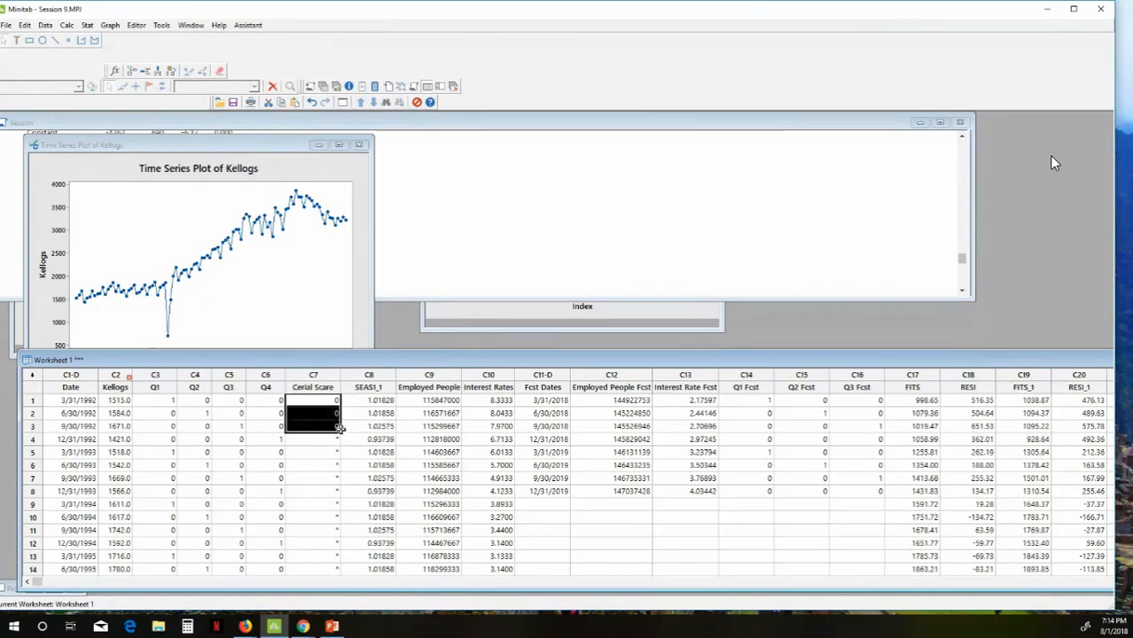
drag(341, 431, 355, 559)
right_click(354, 561)
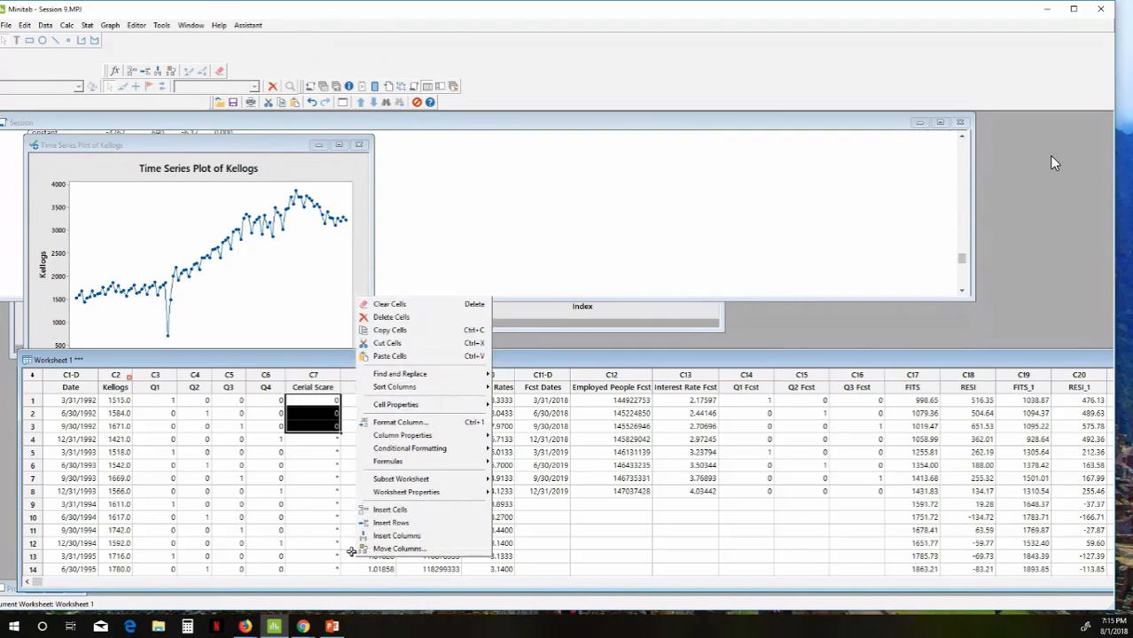
click(337, 498)
click(328, 491)
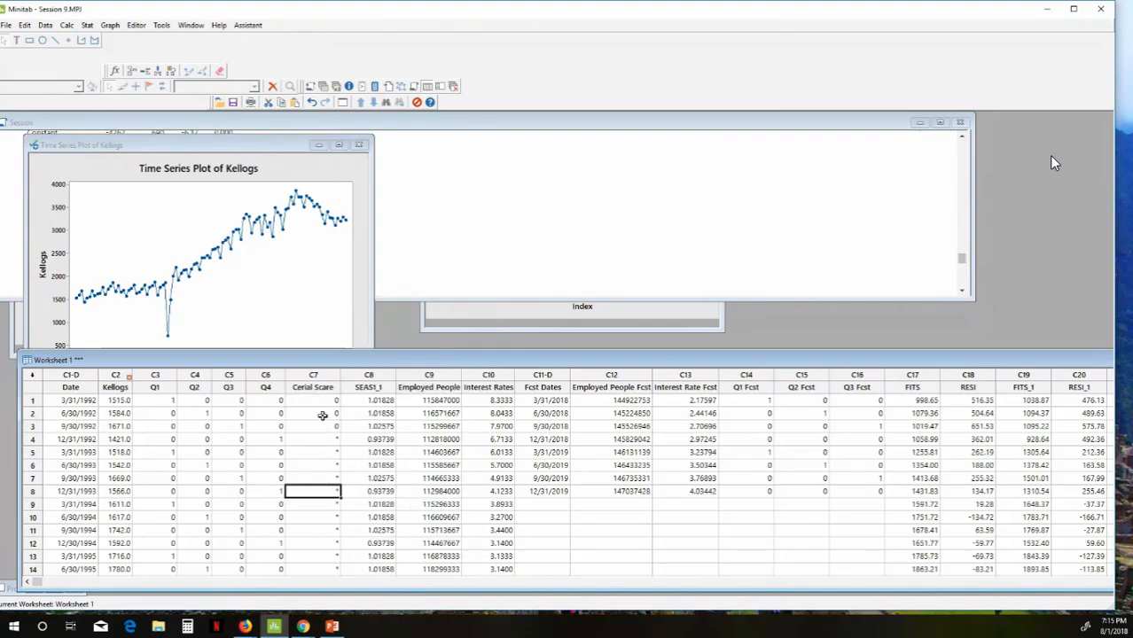
Step: Fill 0 down Cerial Scare through row 35 and enter 1 for 12/31/2000 and 3/31/2001, rows 36 and 37
drag(324, 404, 315, 501)
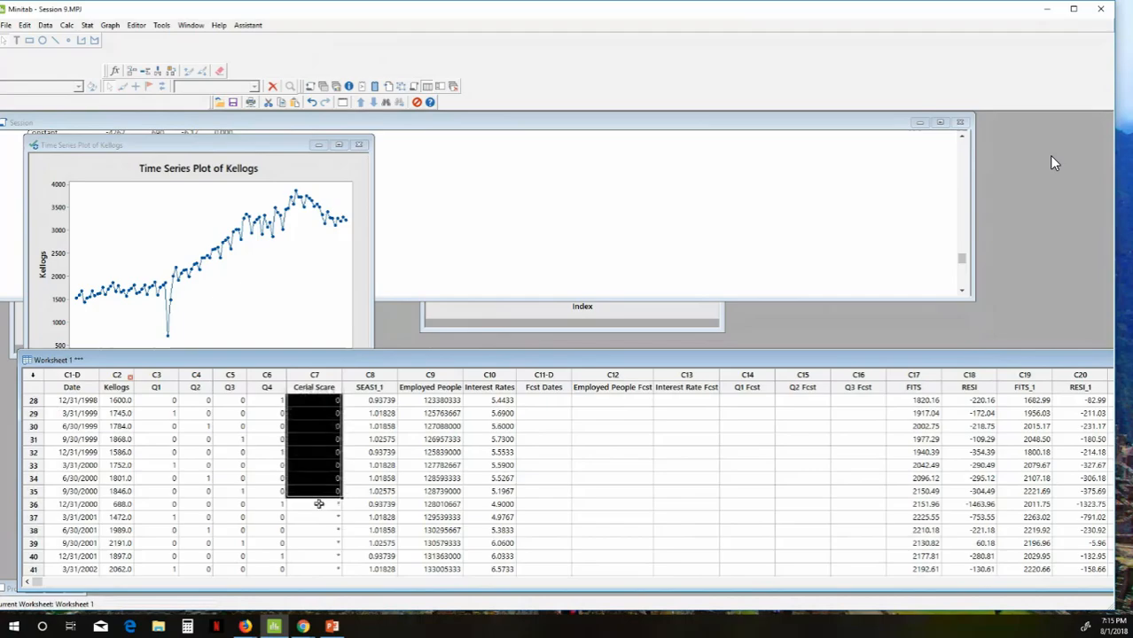
click(320, 504)
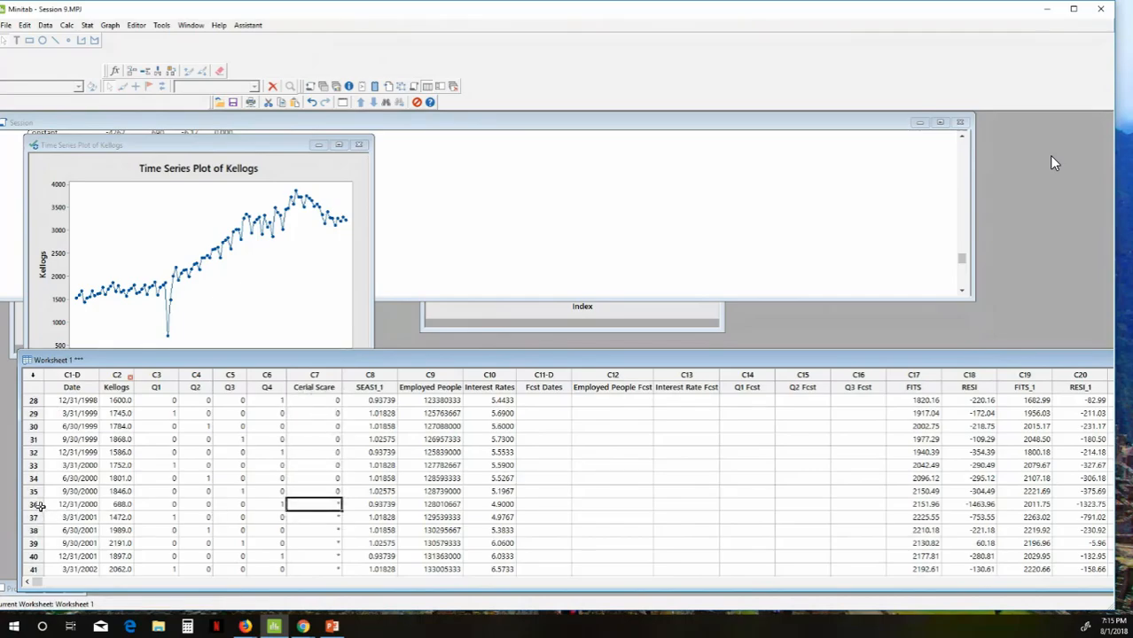
text(1)
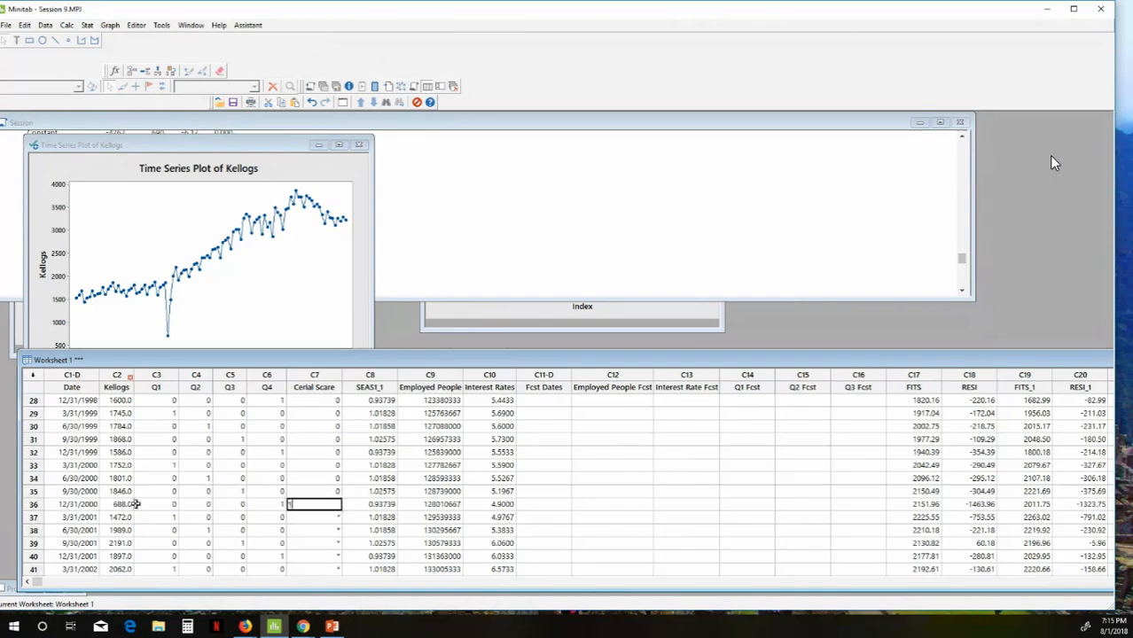
click(331, 517)
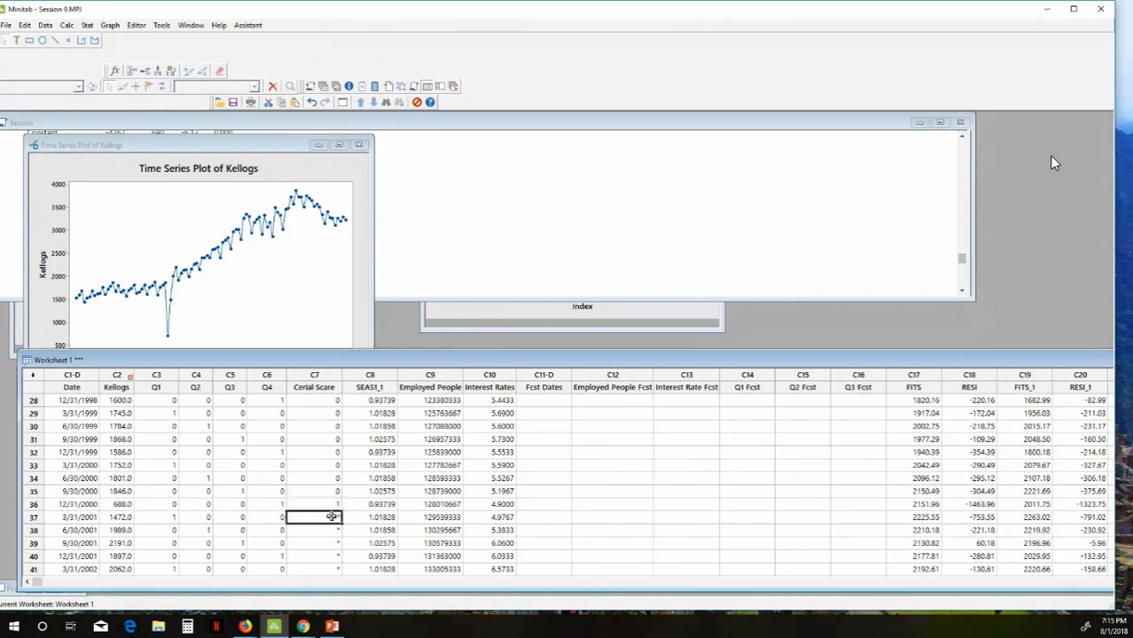
text(1)
Step: Enter 0 in rows 38 to 40 of Cerial Scare and fill the zeros down through 12/31/2017, row 104
click(332, 529)
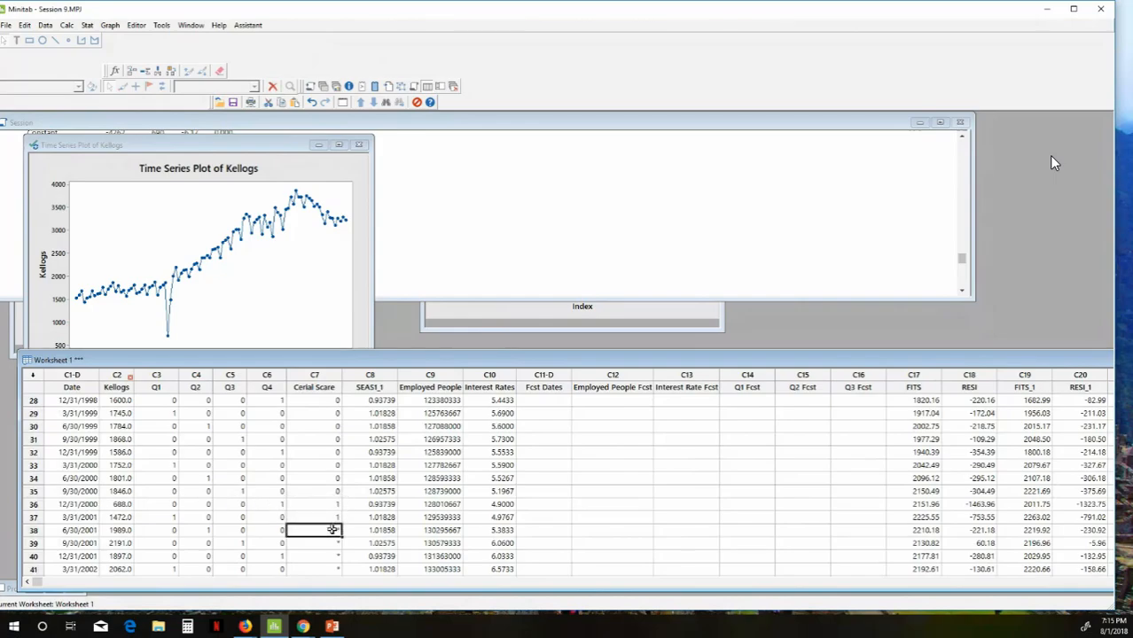
text(0)
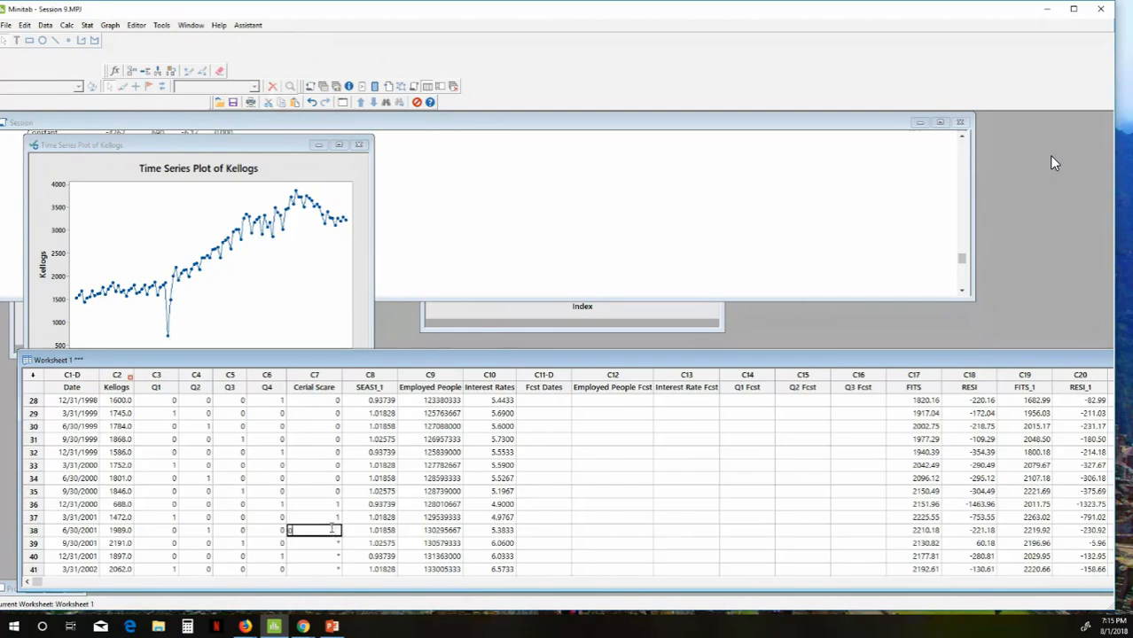
key(Return)
text(0)
key(Return)
text(0)
key(Return)
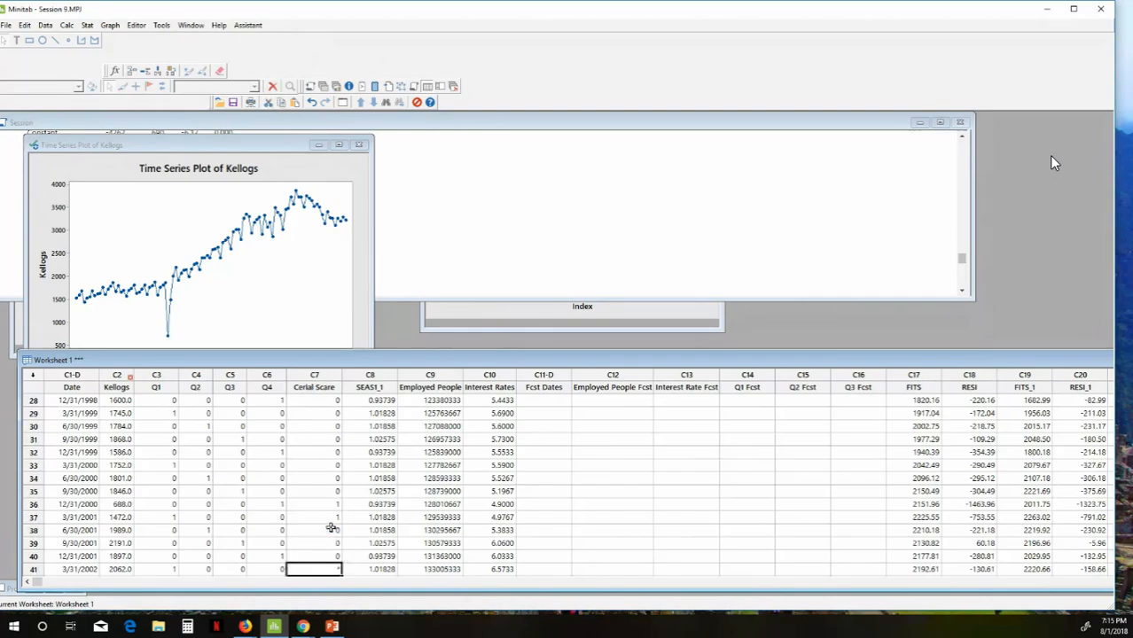
drag(331, 528, 335, 569)
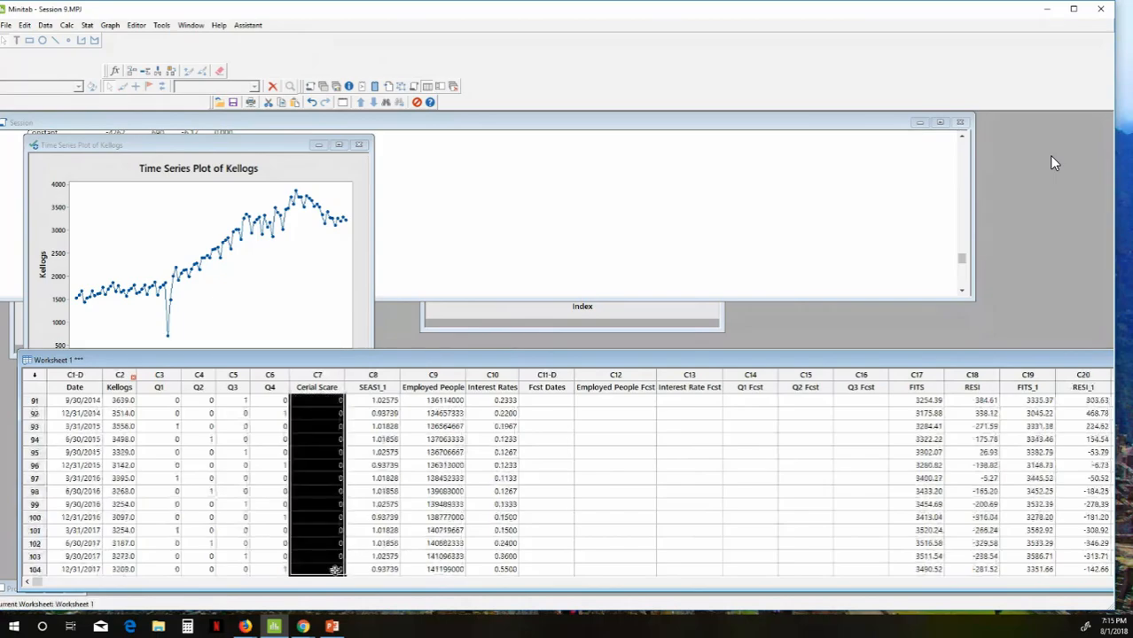
scroll(336, 569, down, 3)
click(336, 567)
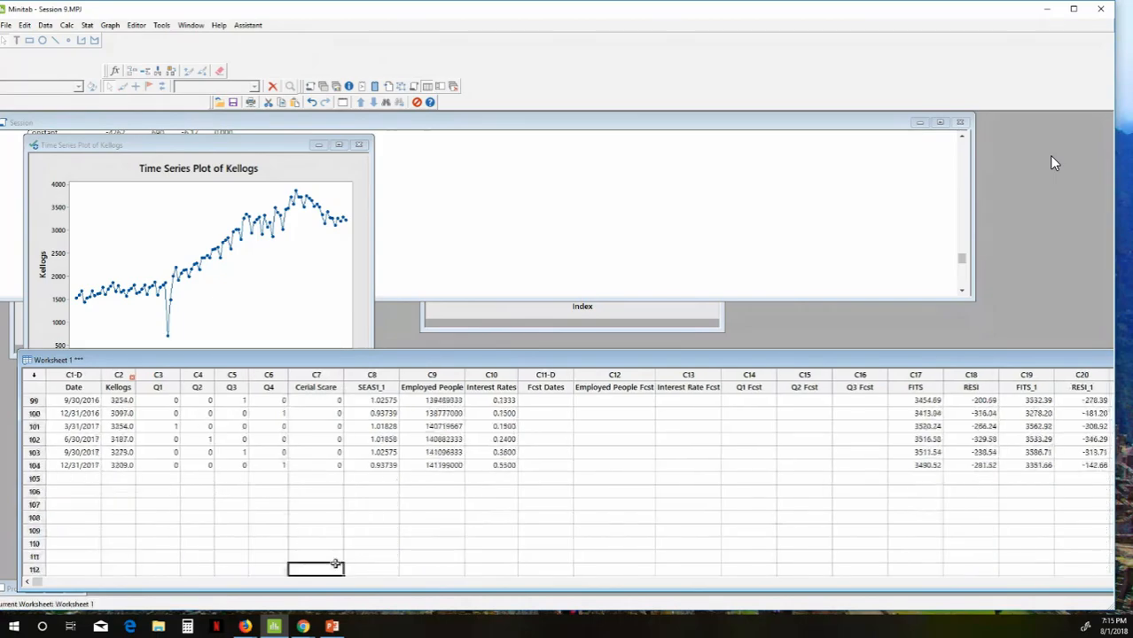
Step: Check the Cerial Scare column's zeros and the entries for 12/31/2000 and 3/31/2001 in rows 36 and 37
scroll(335, 565, up, 10)
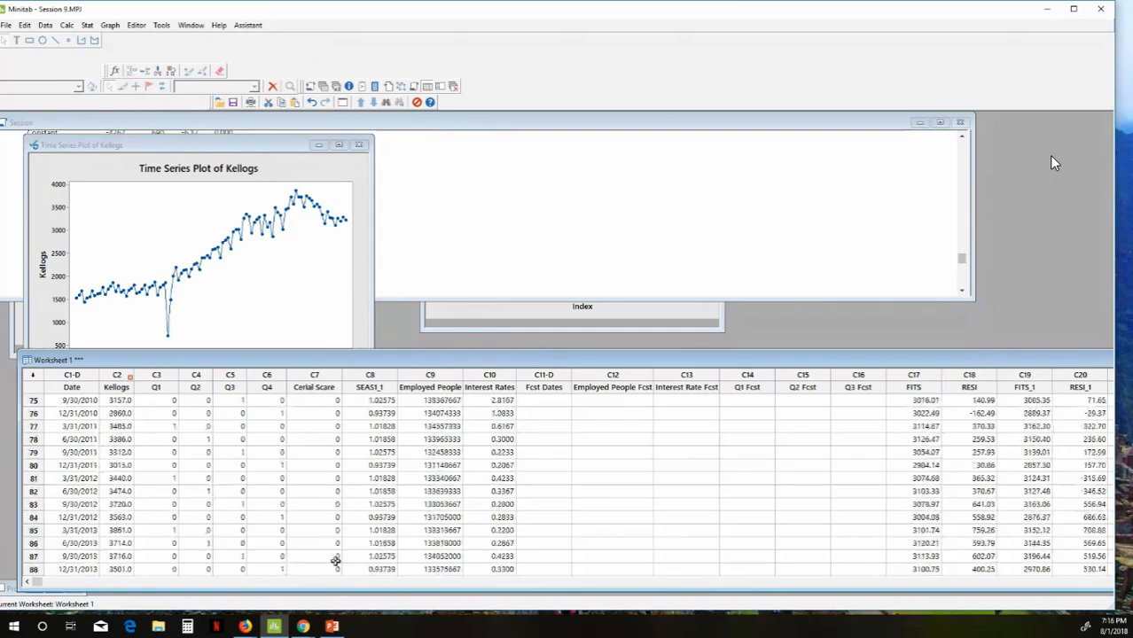
scroll(335, 560, up, 3)
click(328, 554)
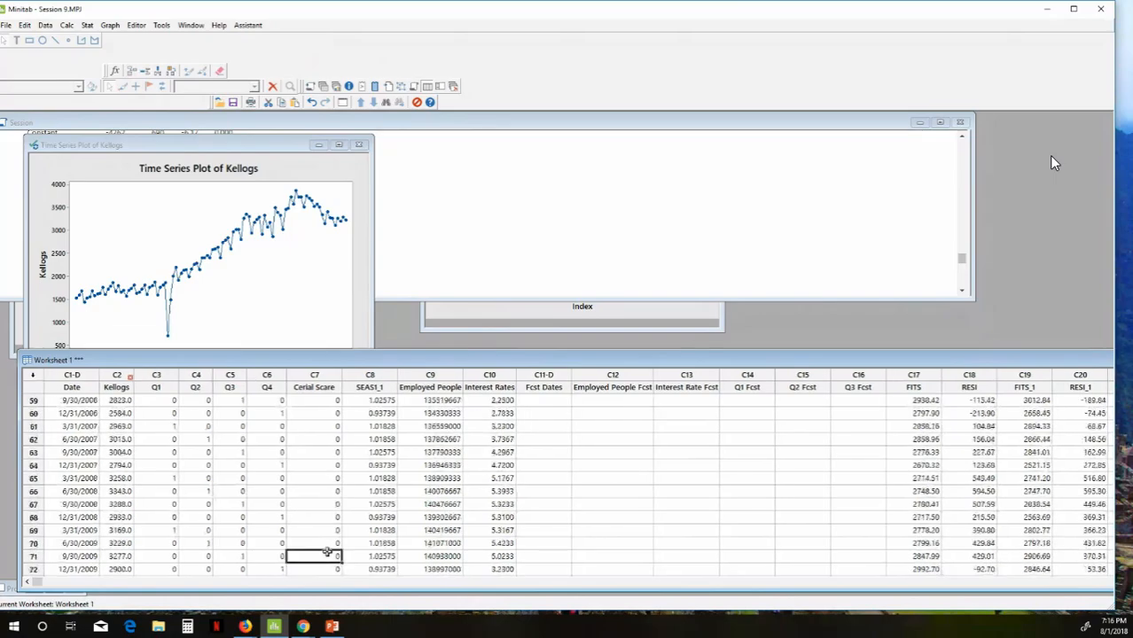
scroll(328, 554, up, 13)
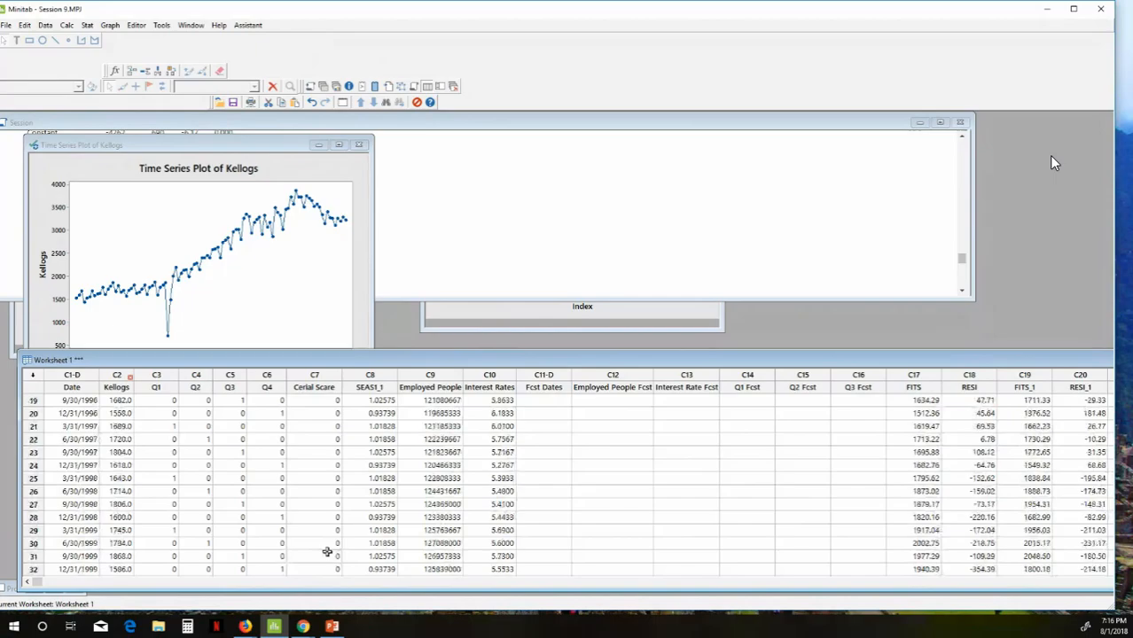
scroll(328, 553, down, 3)
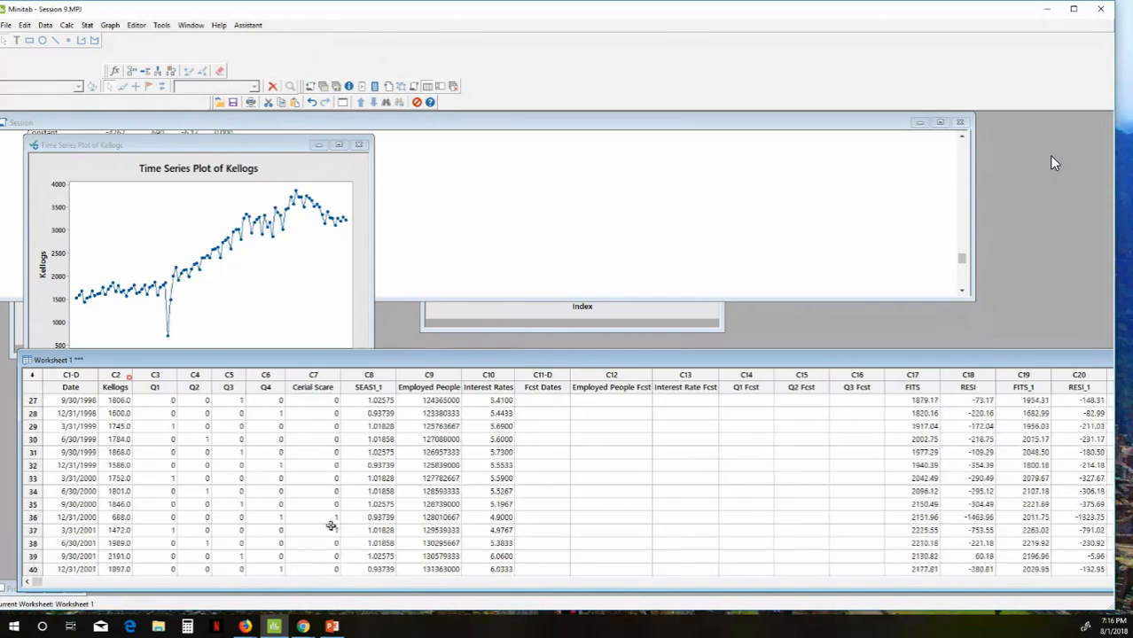
drag(330, 517, 331, 528)
click(359, 535)
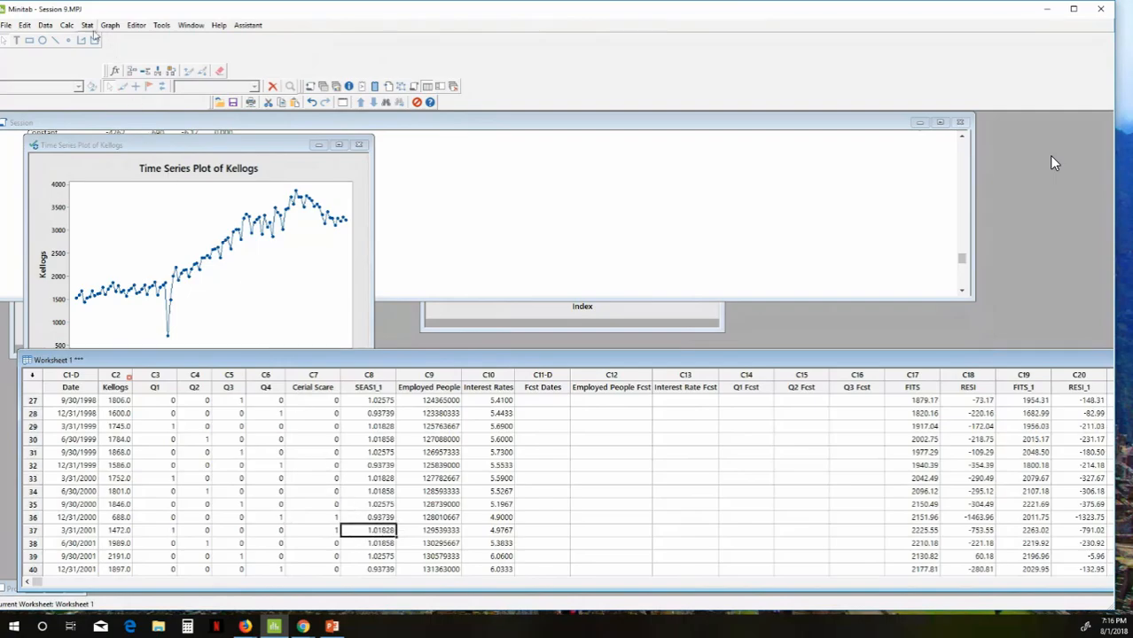
Step: Set up a regression model for the response Kellogs with Employed People and Interest Rates as continuous predictors
click(87, 26)
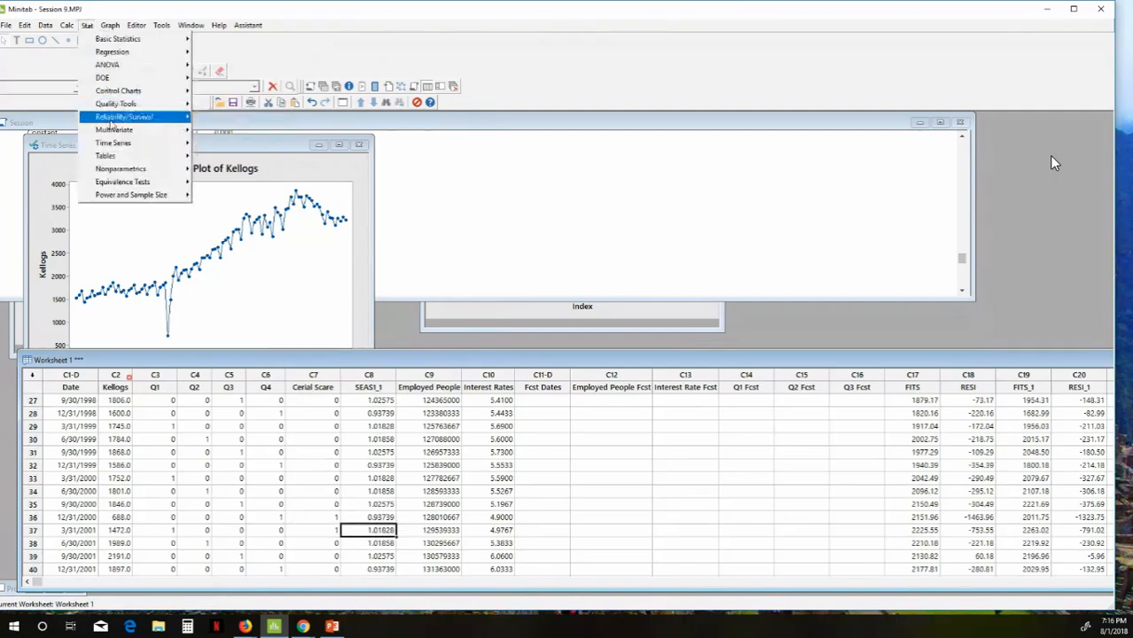
mouse_move(107, 88)
mouse_move(111, 53)
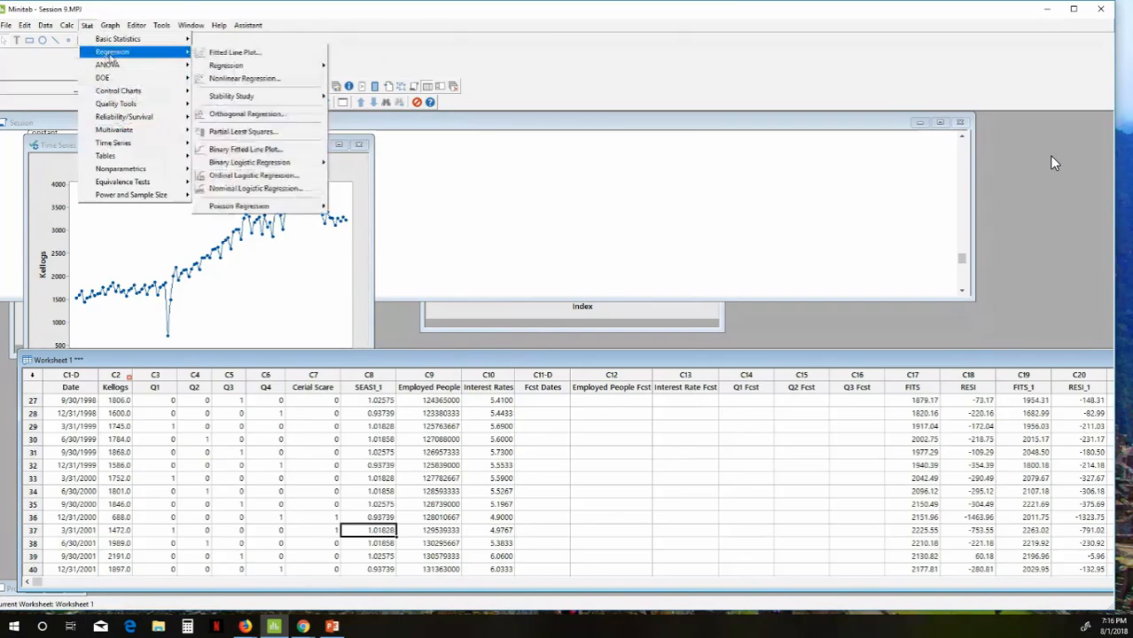
mouse_move(222, 67)
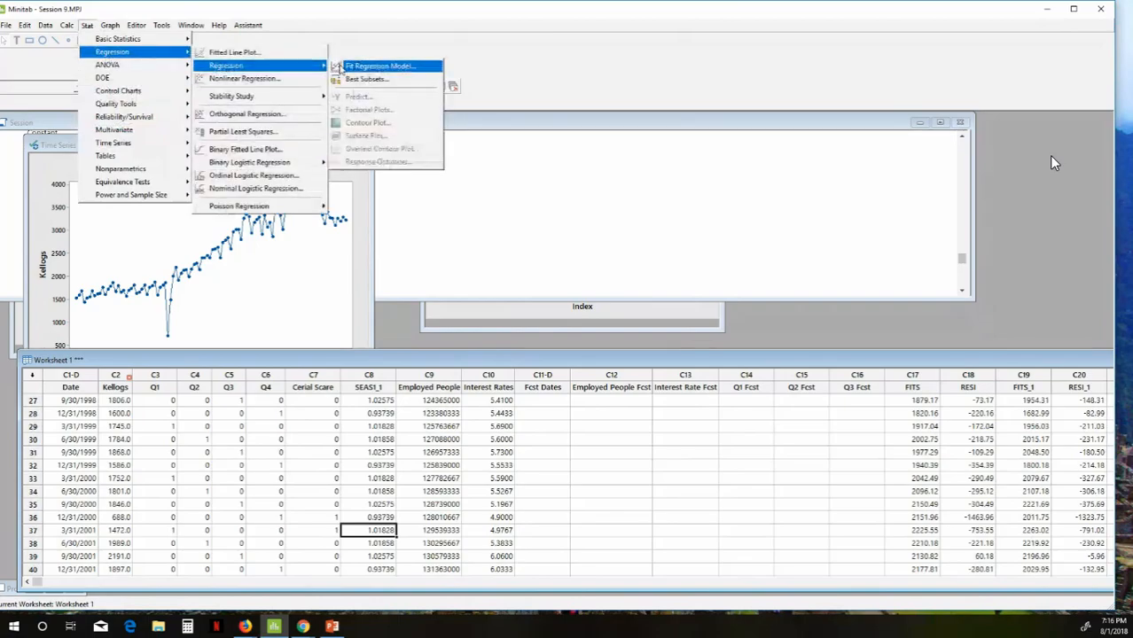
click(380, 66)
drag(438, 188, 174, 129)
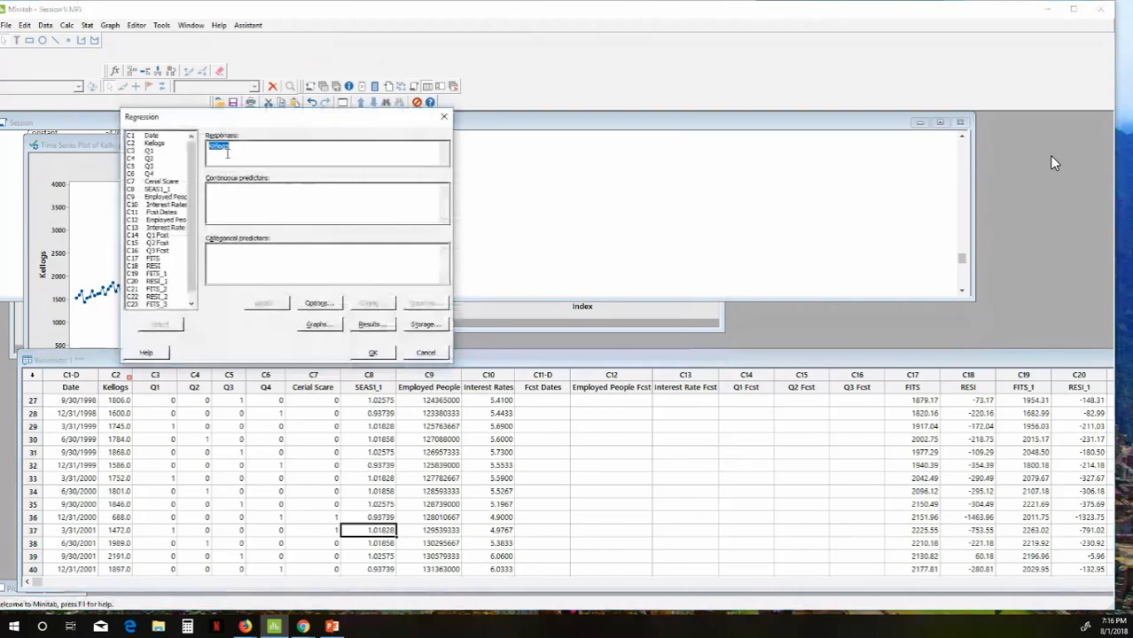
click(228, 188)
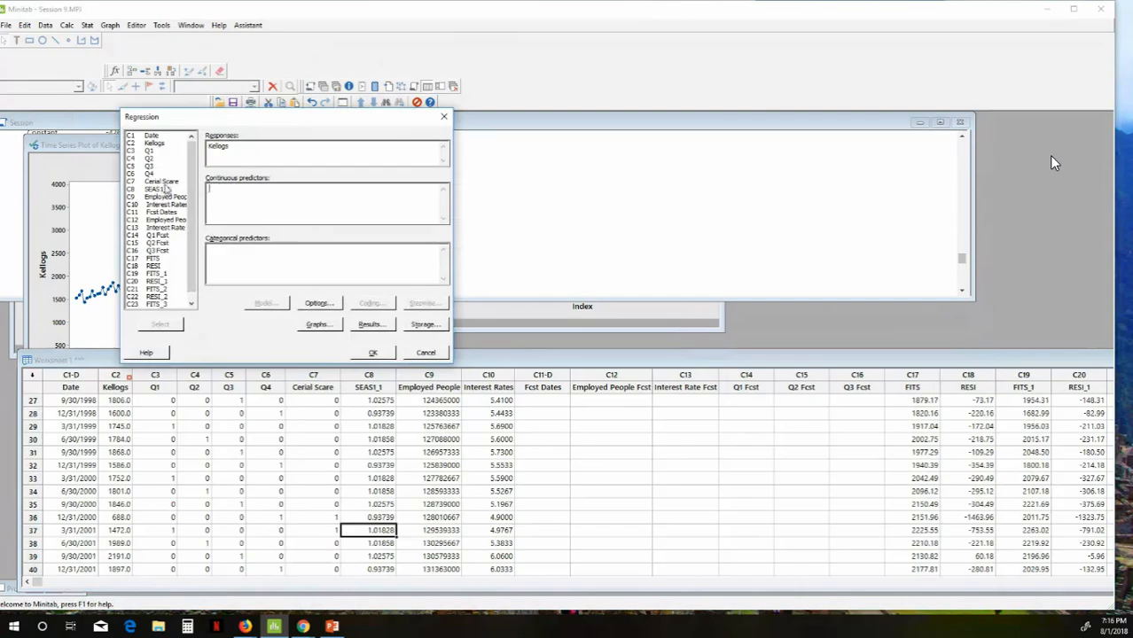
double_click(165, 197)
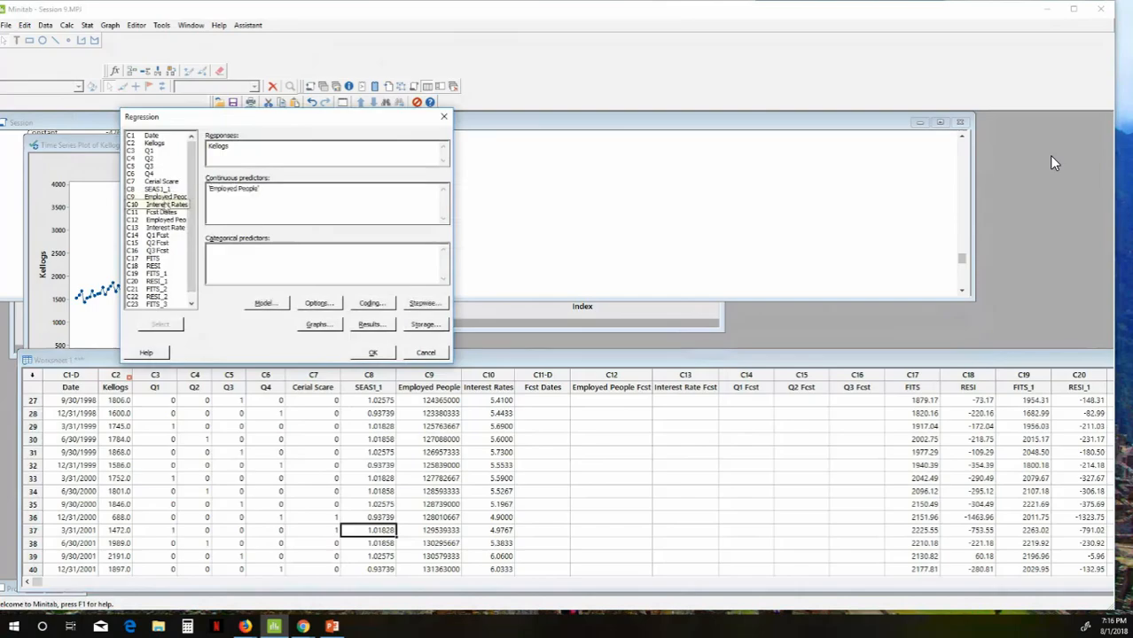
double_click(165, 205)
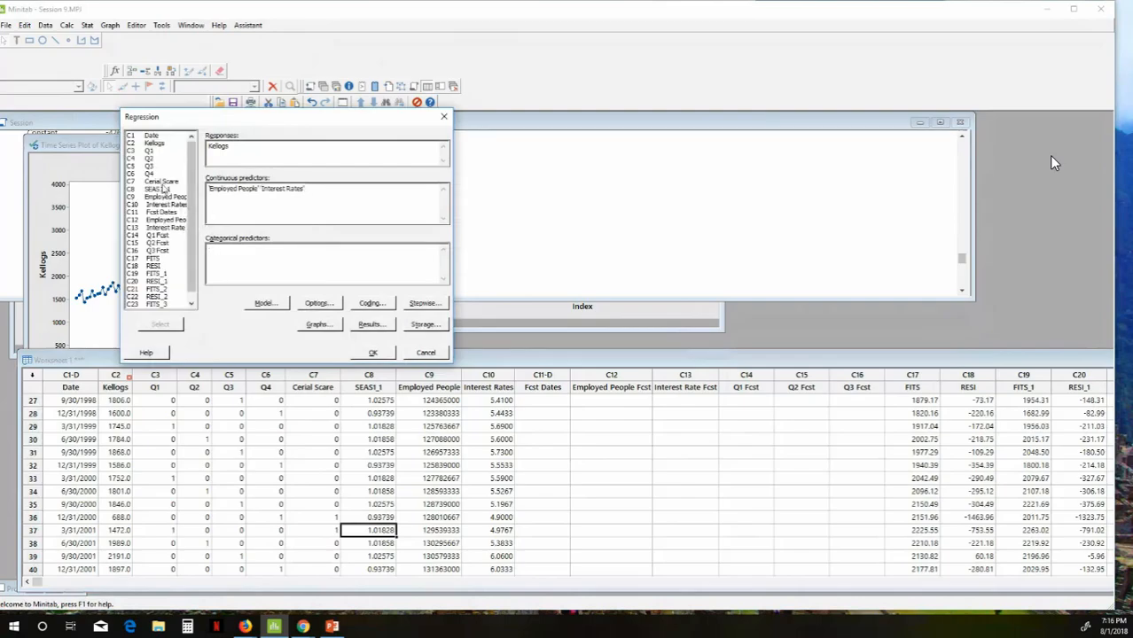
Step: Add Q1, Q2, Q3 and Cerial Scare as categorical predictors and fit the regression model
double_click(149, 150)
double_click(149, 158)
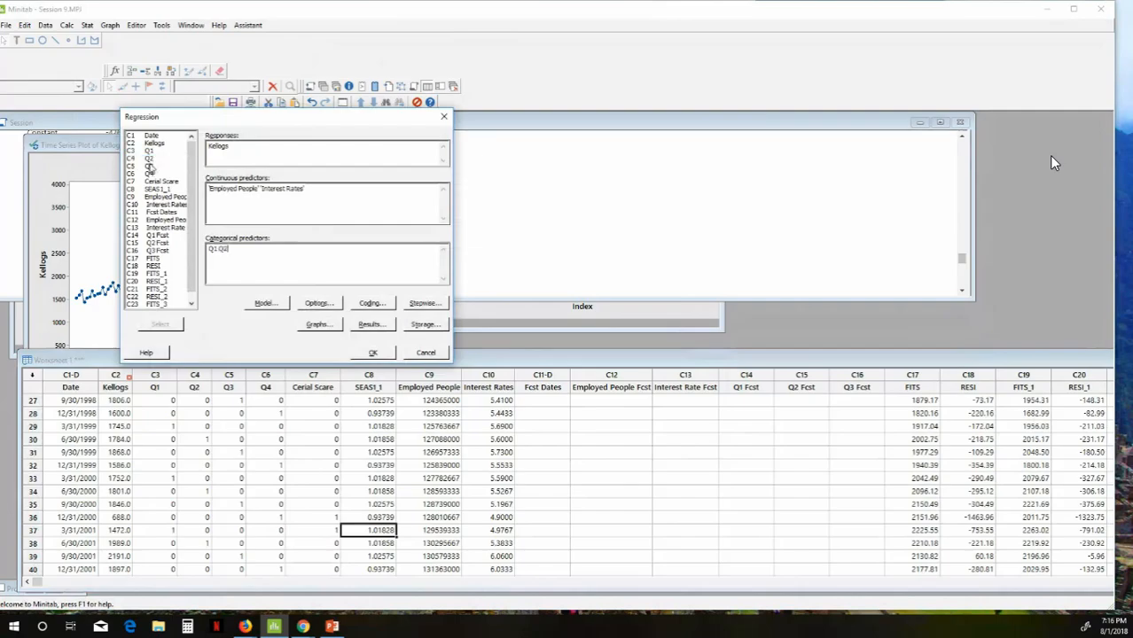
click(151, 166)
double_click(149, 166)
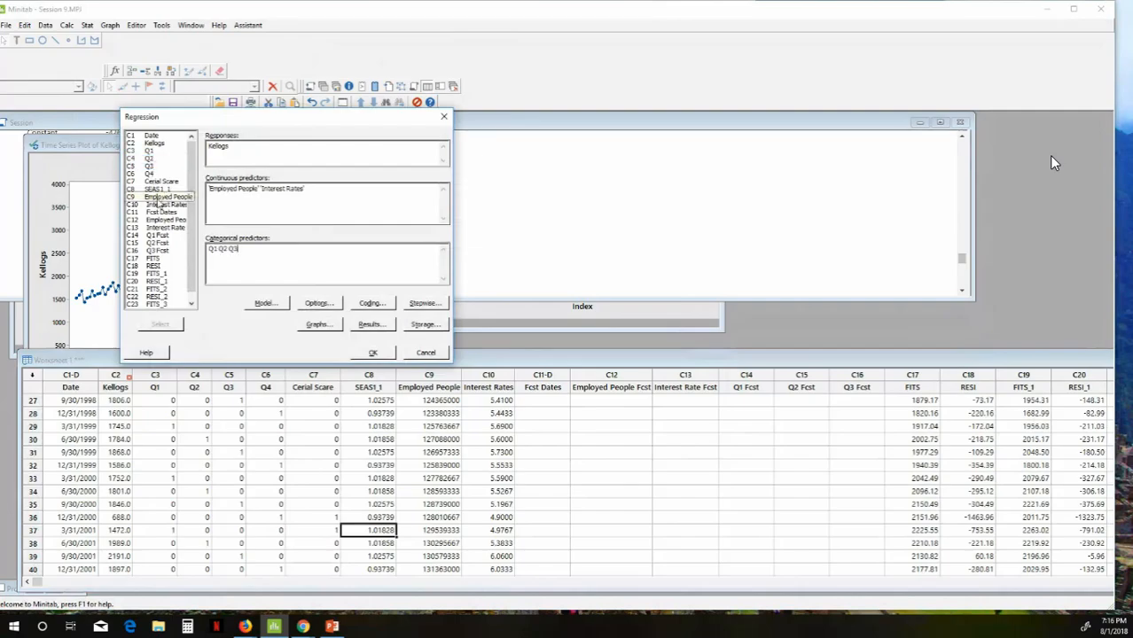
double_click(155, 182)
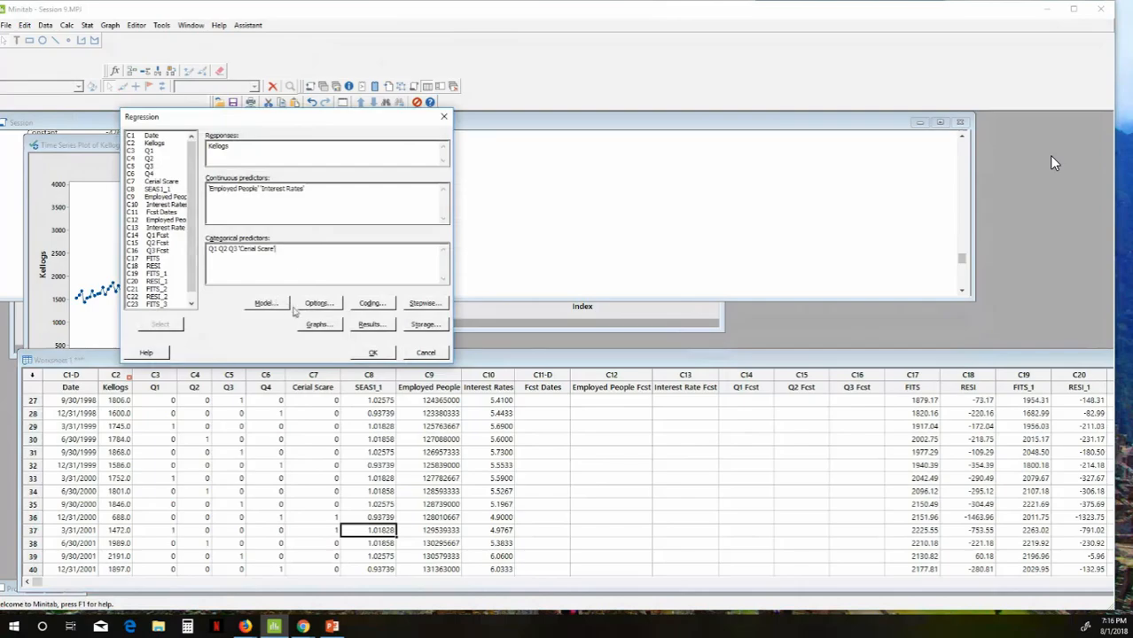
click(381, 356)
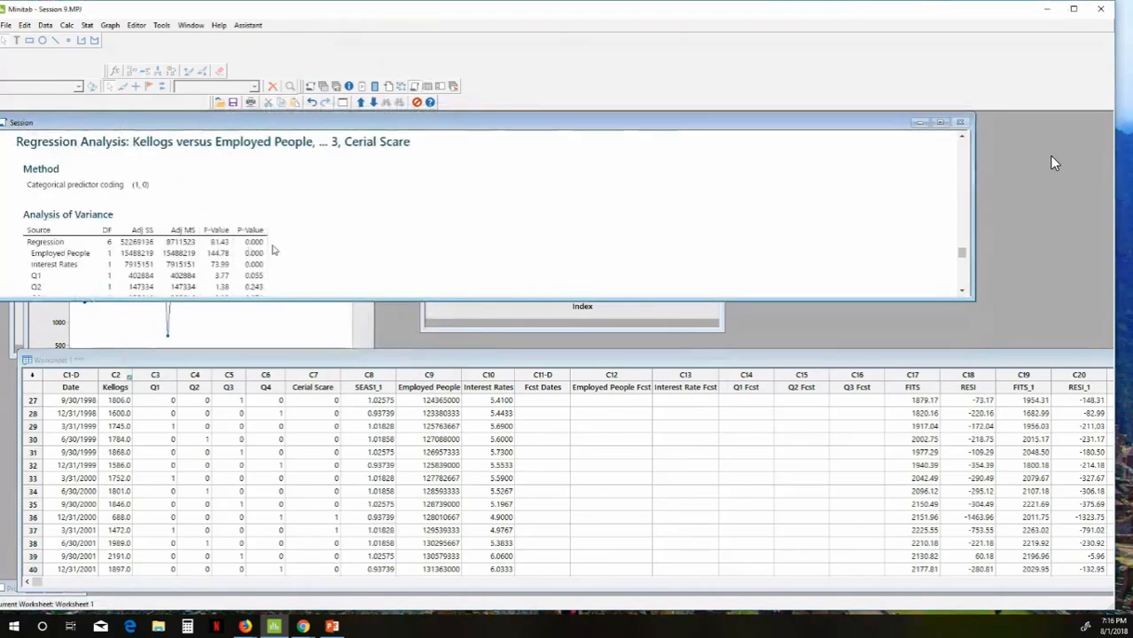
Step: Enlarge the session output and examine the analysis of variance, model summary and coefficient p-values of the Cerial Scare regression
scroll(273, 251, down, 5)
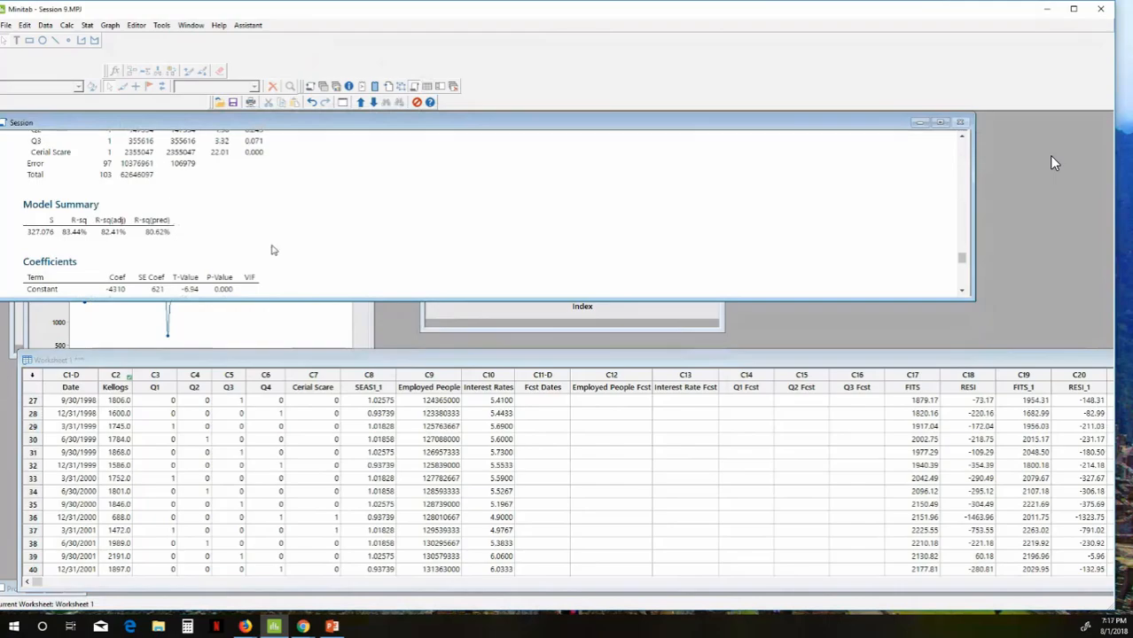
scroll(273, 250, up, 5)
scroll(199, 248, up, 5)
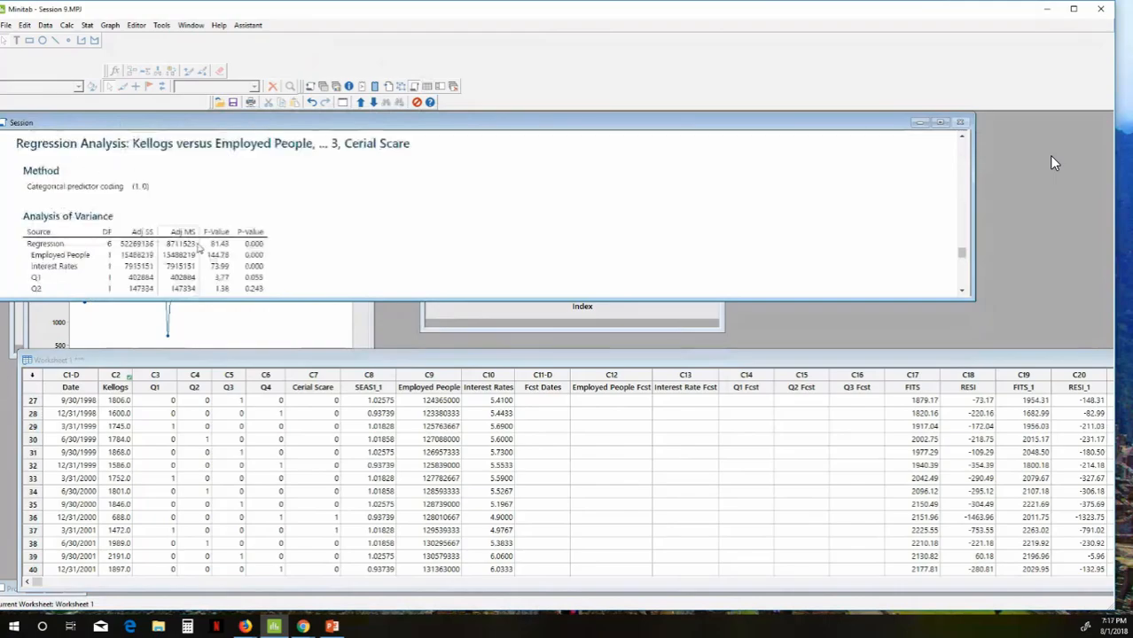
scroll(202, 257, down, 5)
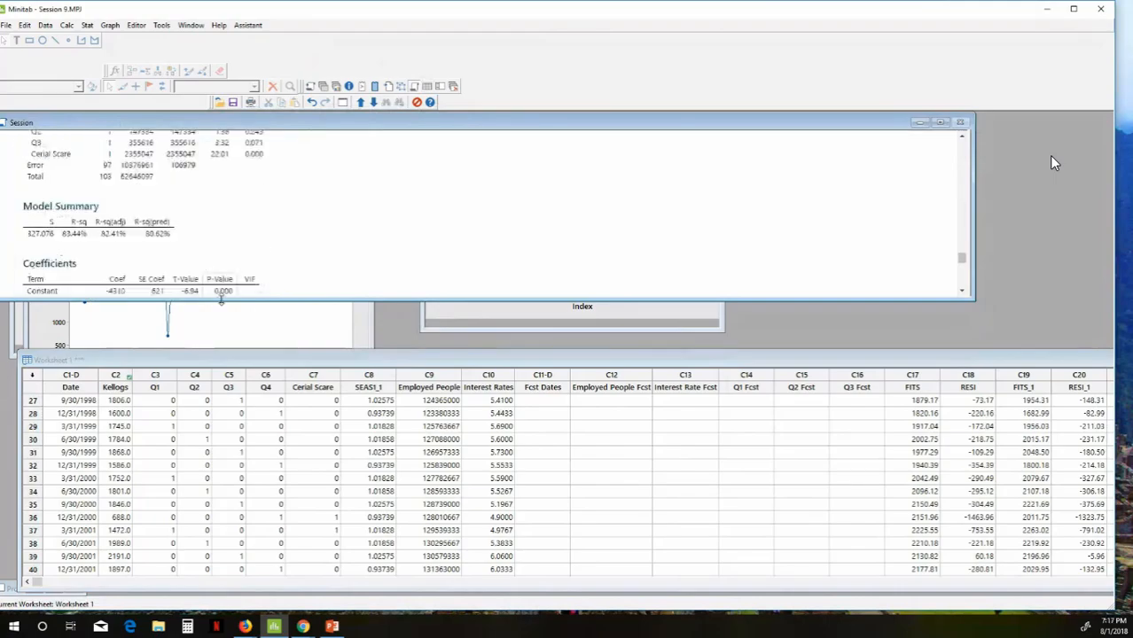
drag(222, 301, 266, 508)
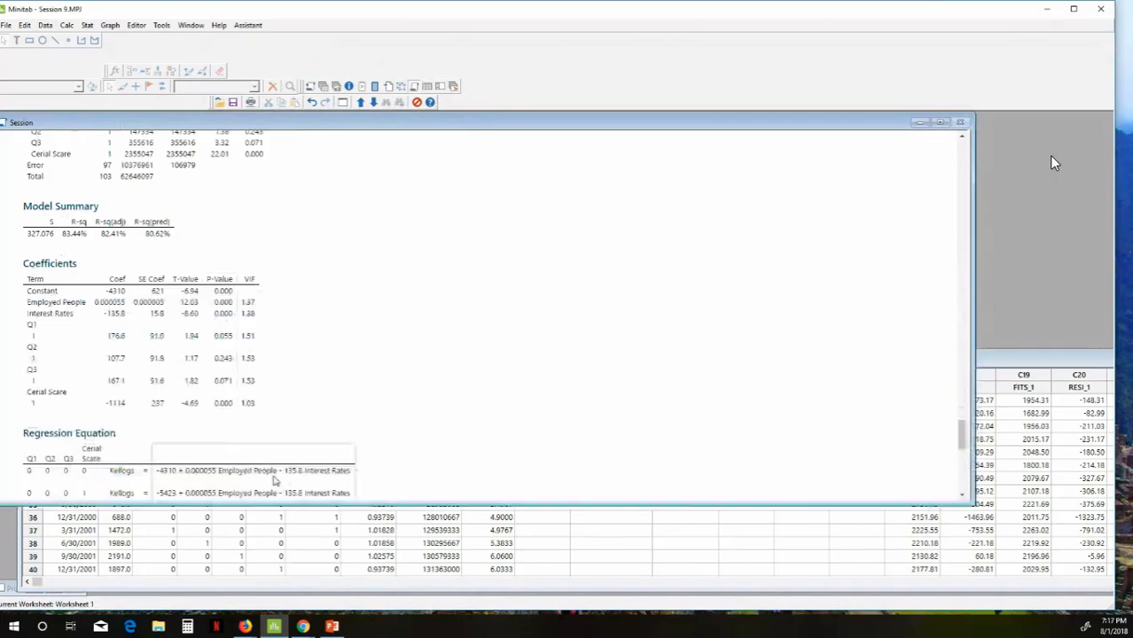
scroll(285, 393, up, 3)
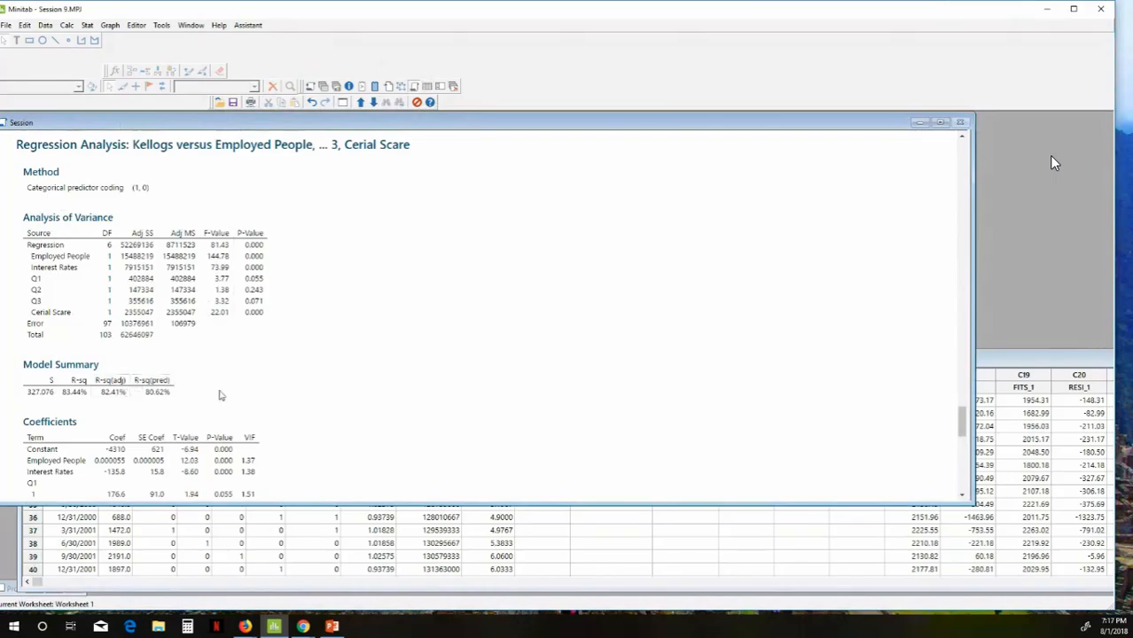
scroll(237, 394, down, 2)
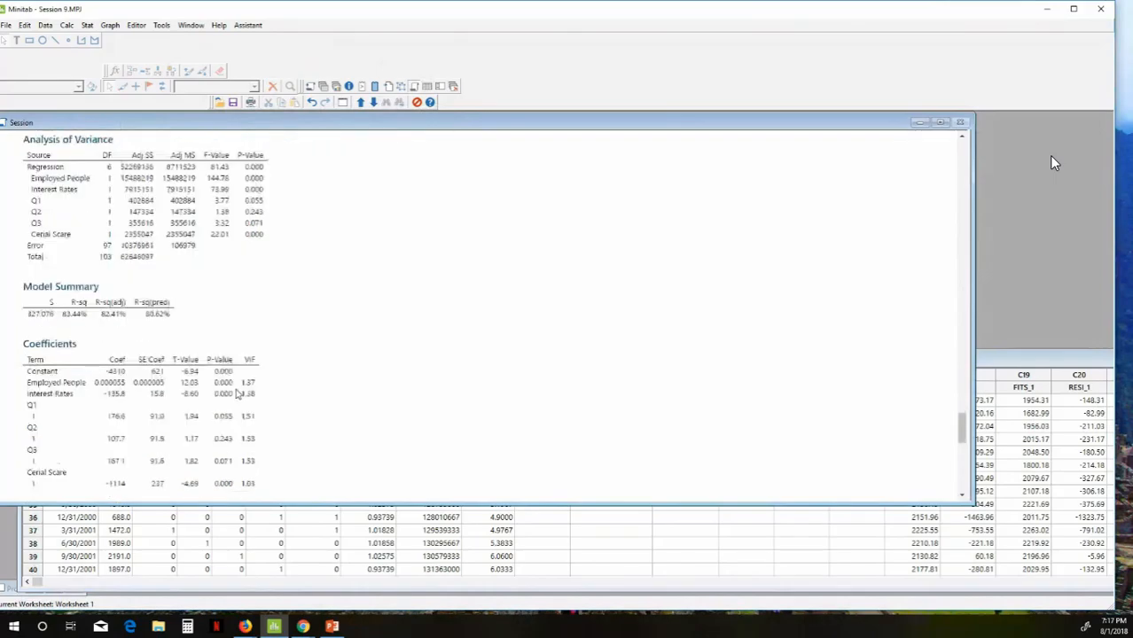
scroll(237, 394, down, 2)
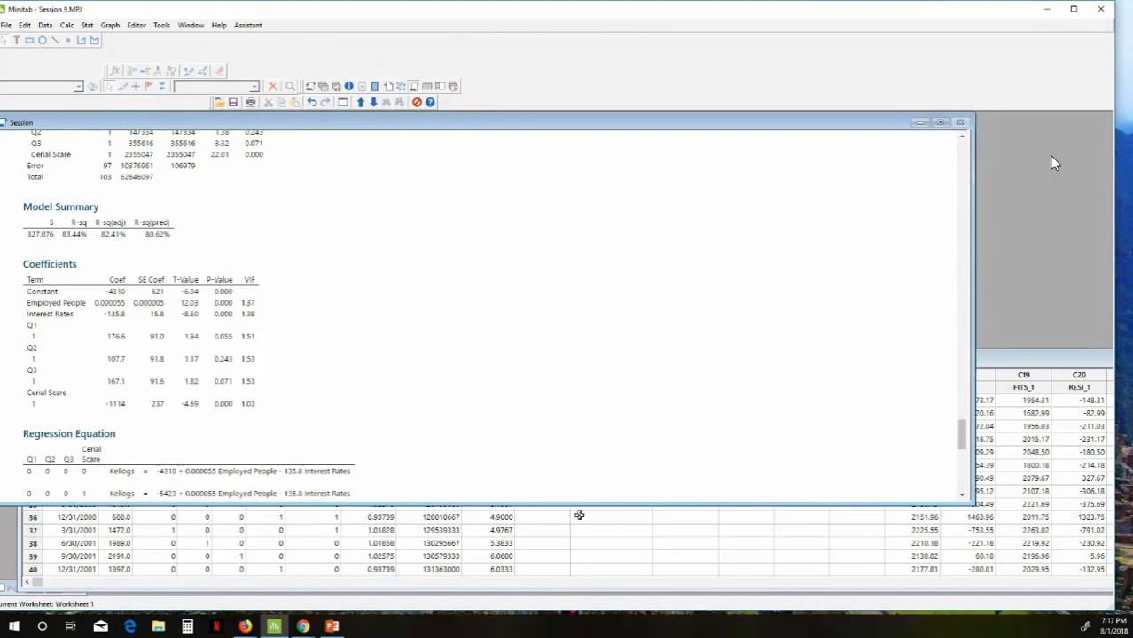
Step: Refit the Kellogs regression with Q1, Q3, Q4 and Cerial Scare as categorical predictors, replacing Q2 with Q4
click(579, 516)
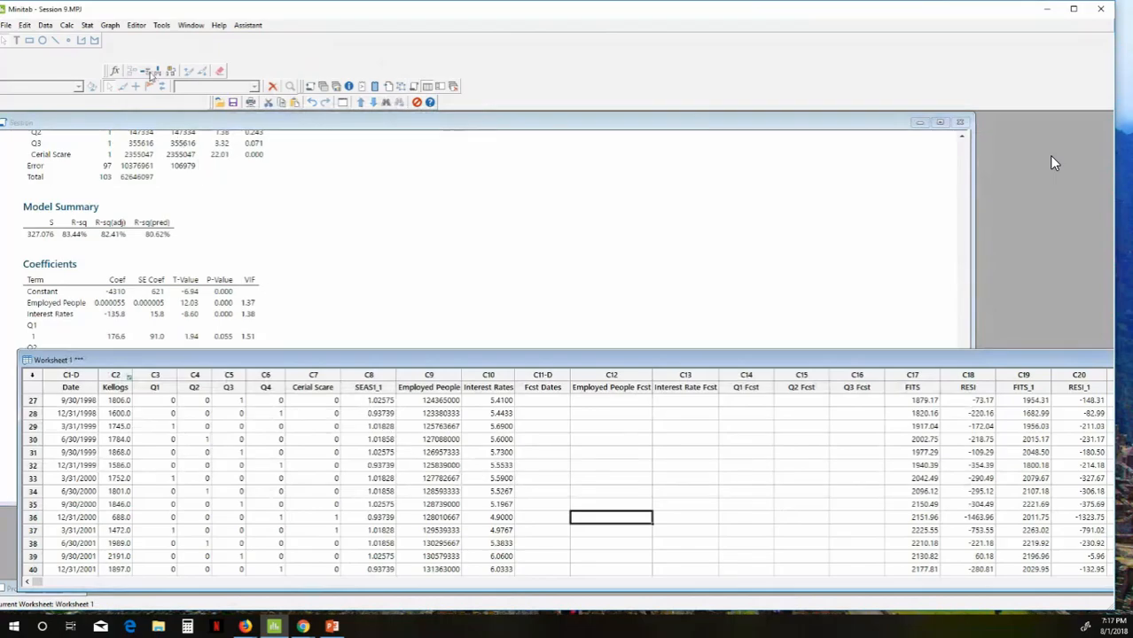
click(87, 25)
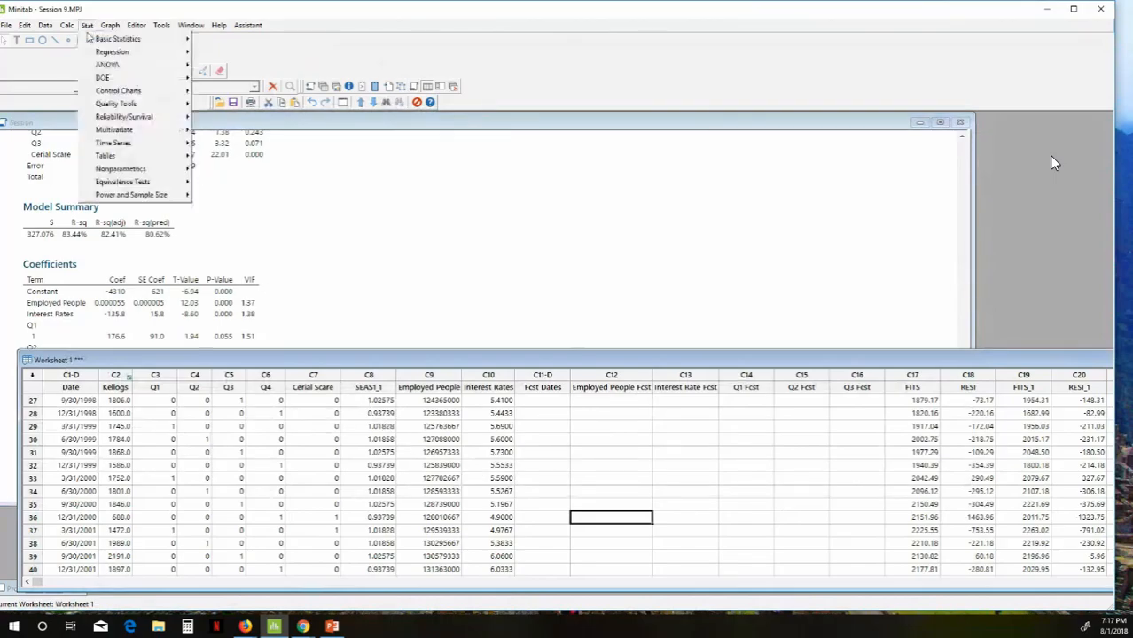
mouse_move(101, 131)
mouse_move(104, 53)
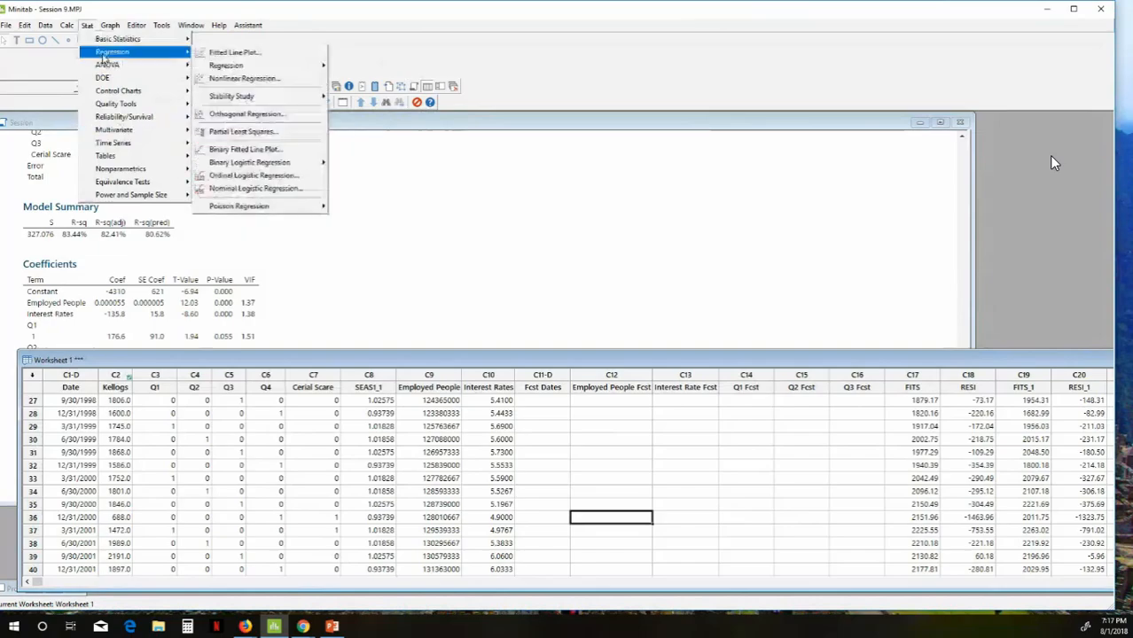
mouse_move(224, 66)
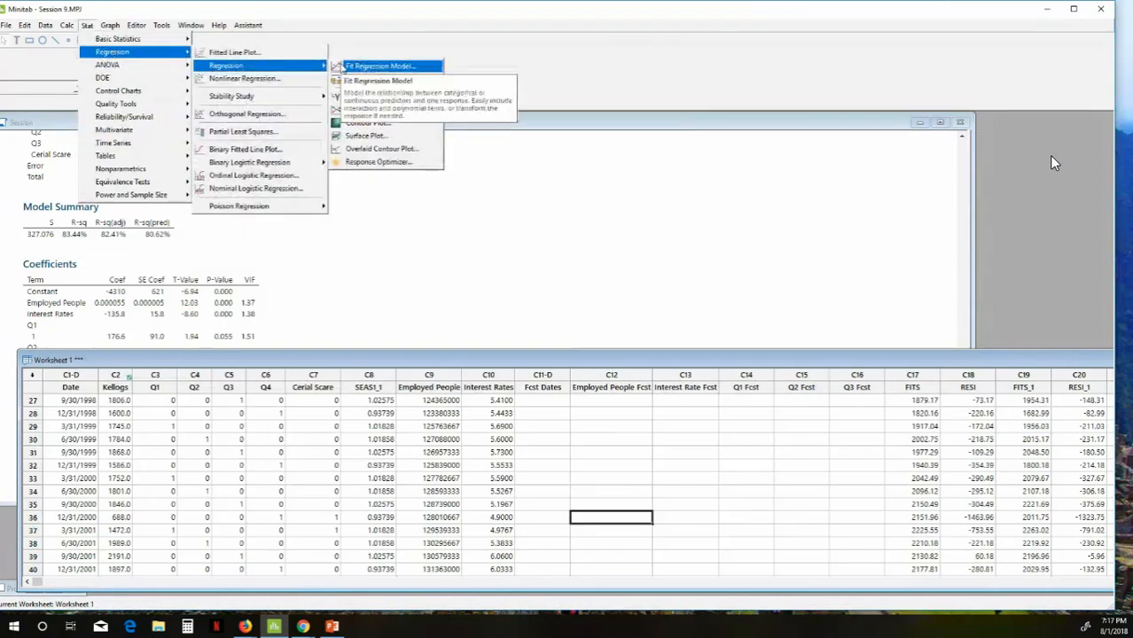
click(381, 65)
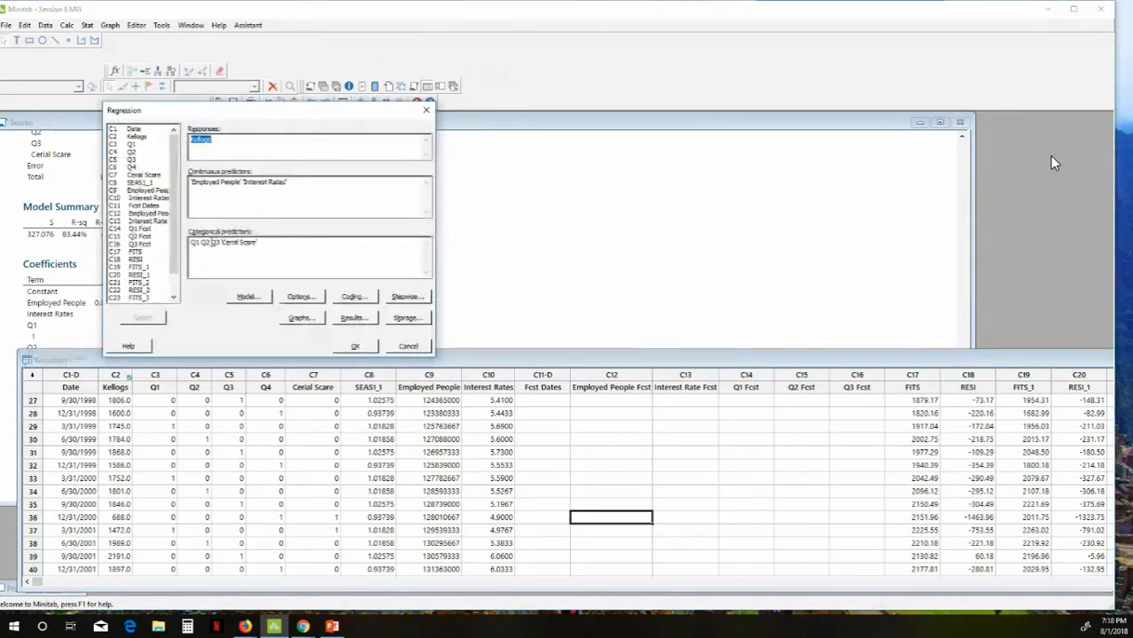
click(213, 242)
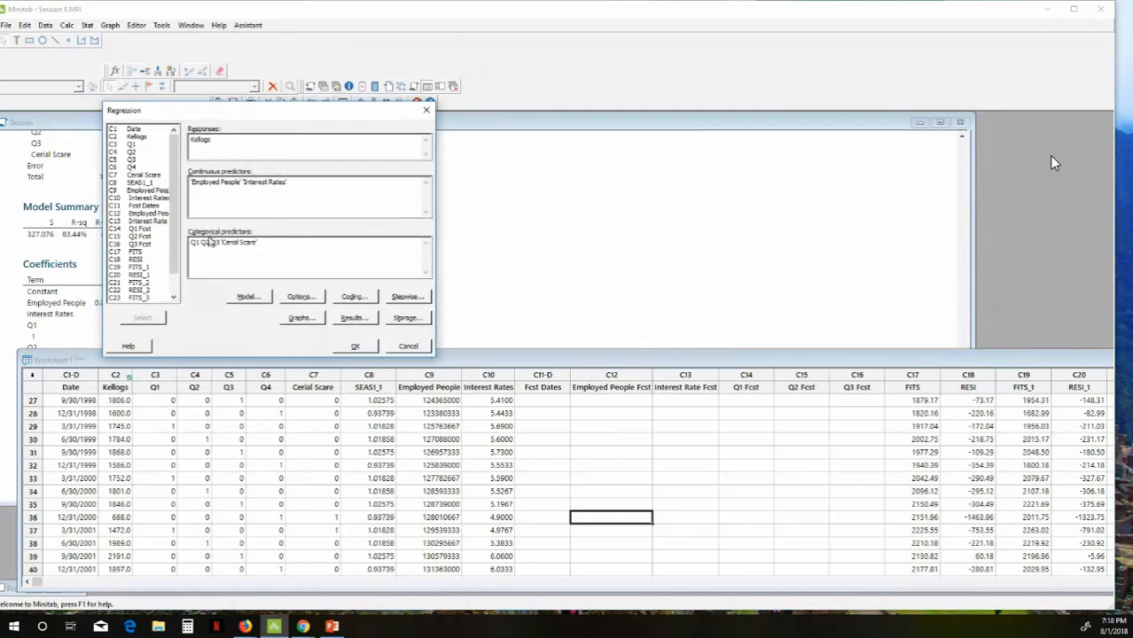
key(BackSpace)
key(BackSpace)
key(BackSpace)
text(Q4)
click(355, 346)
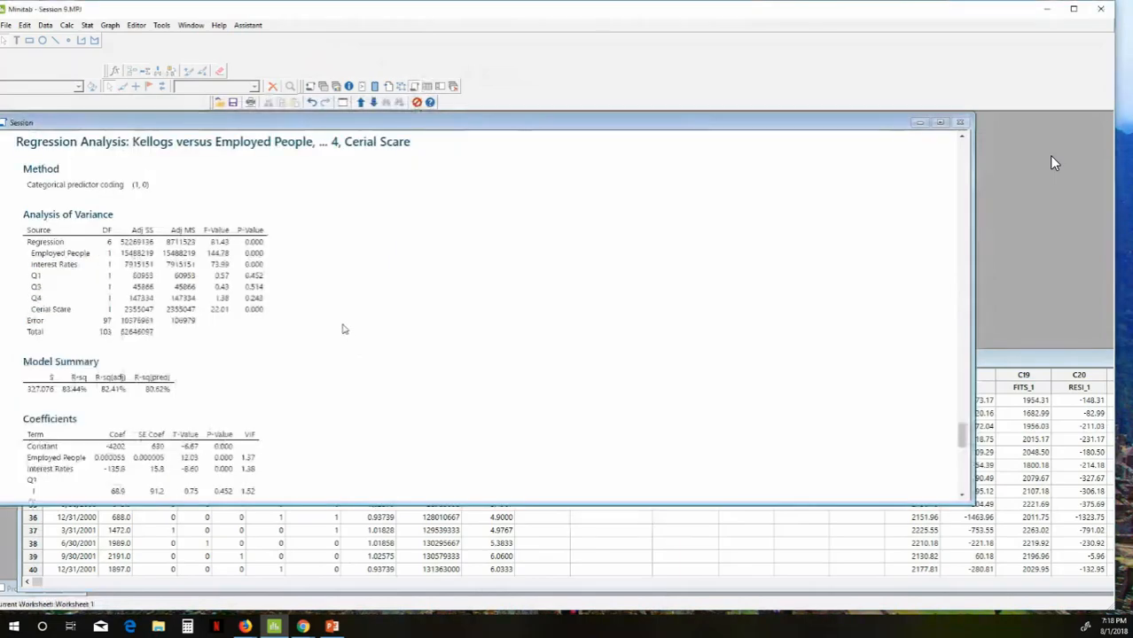
Step: Compare the coefficients and model summary of the Q4 regression with the previous Q1, Q2, Q3 model and its regression equations
scroll(344, 329, down, 5)
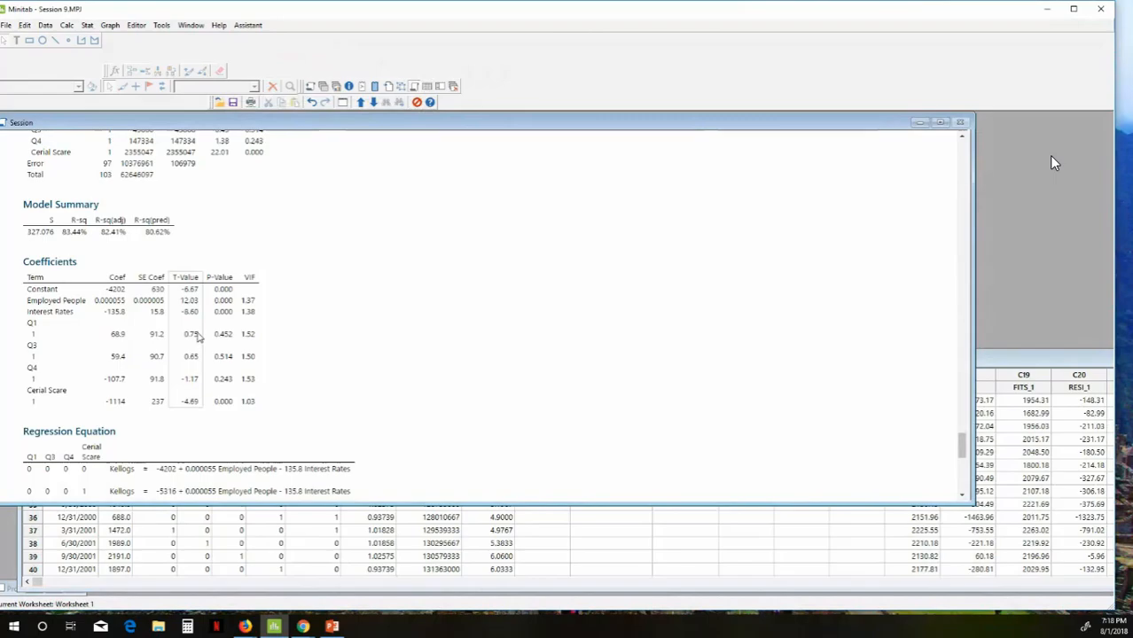
scroll(291, 337, down, 5)
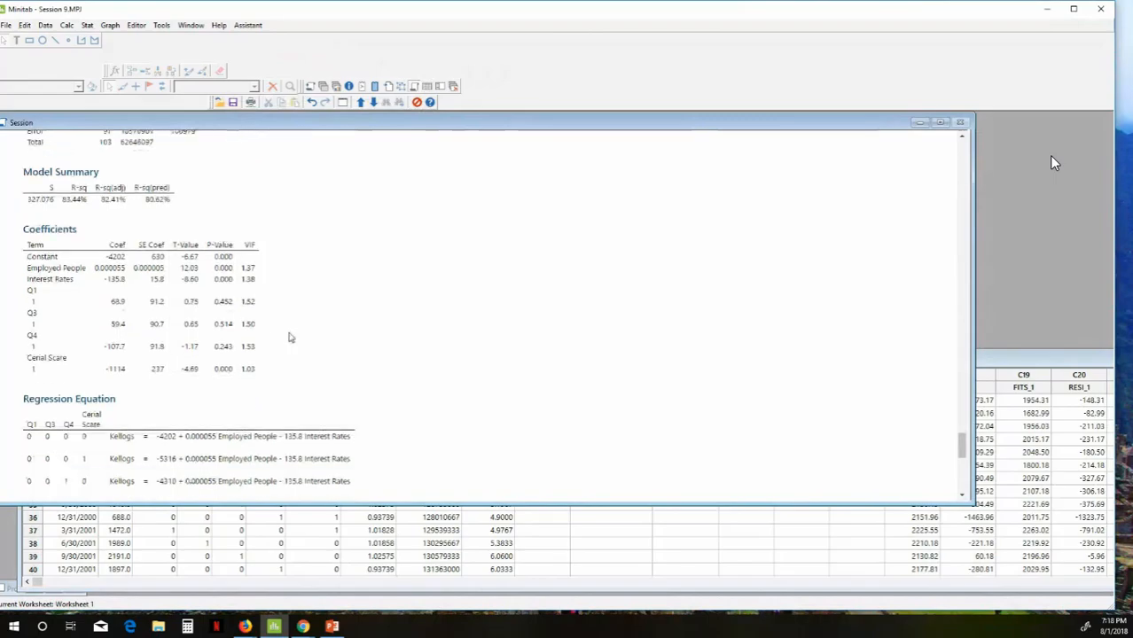
scroll(291, 337, up, 5)
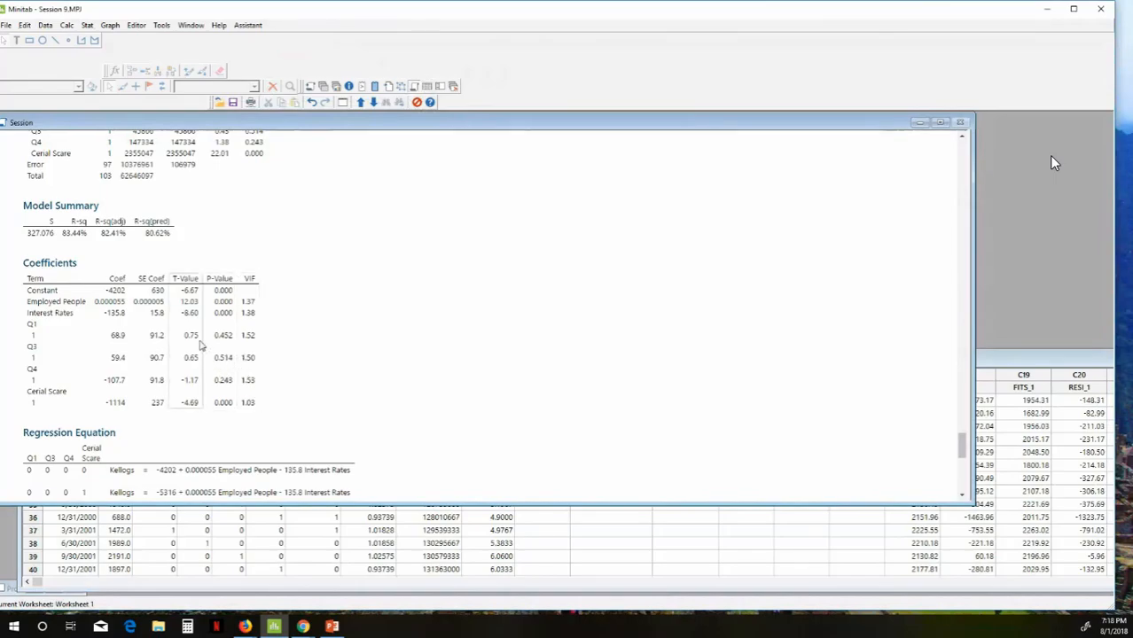
scroll(201, 339, up, 10)
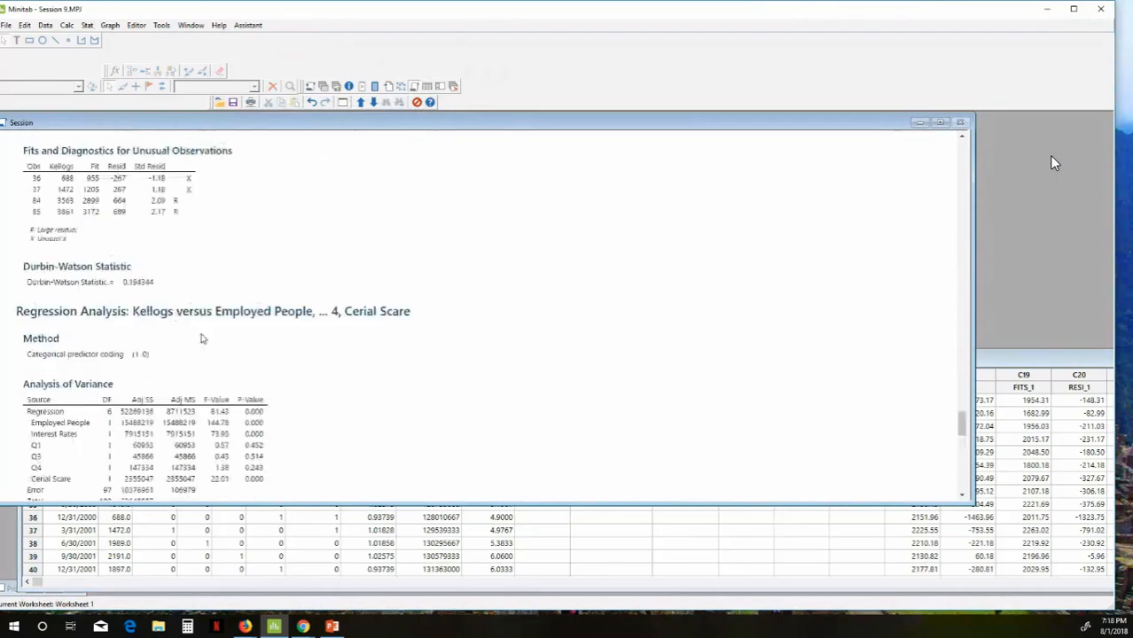
scroll(202, 337, up, 5)
scroll(203, 338, up, 5)
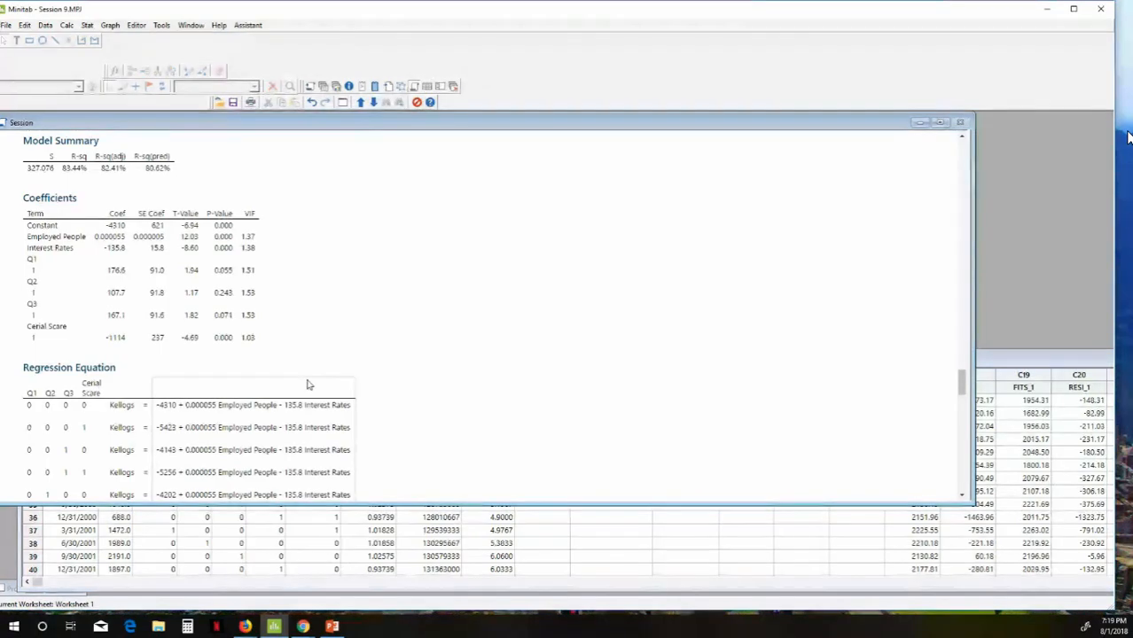
scroll(309, 385, down, 3)
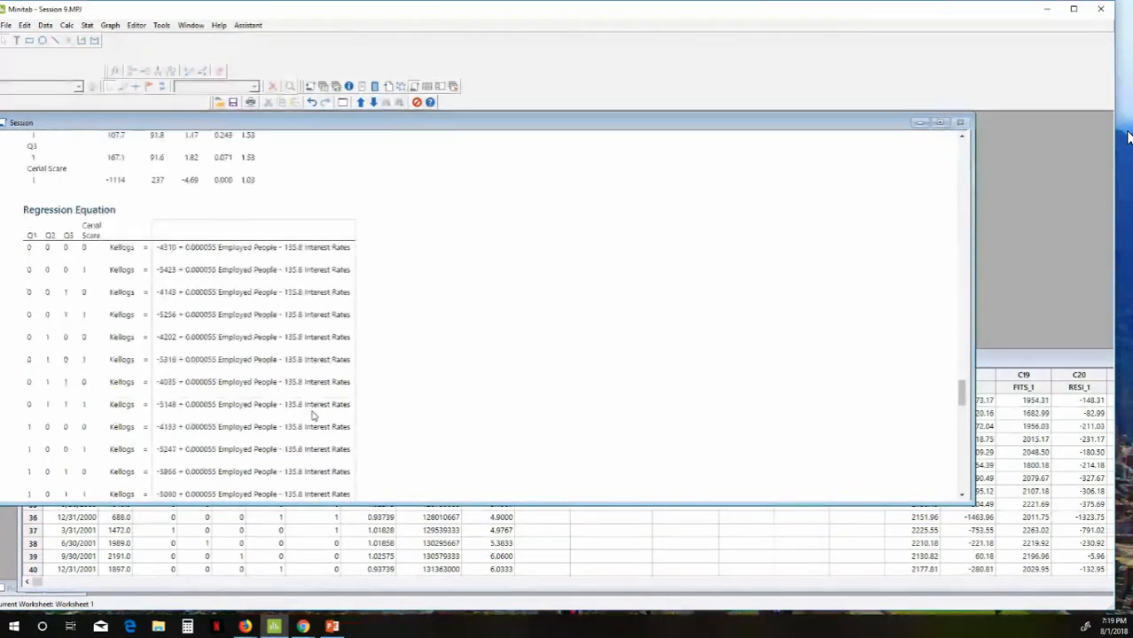
Step: Shrink the session output above the worksheet and run a multiplicative trend-plus-seasonal decomposition of Kellogs with seasonal length 4
drag(277, 504, 249, 224)
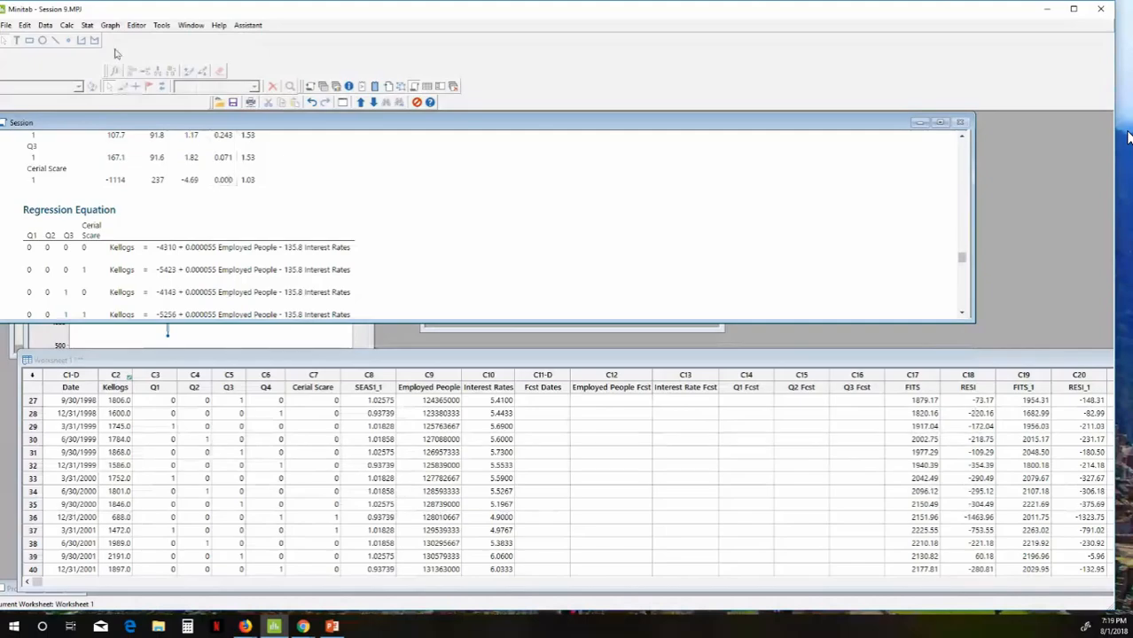
click(86, 28)
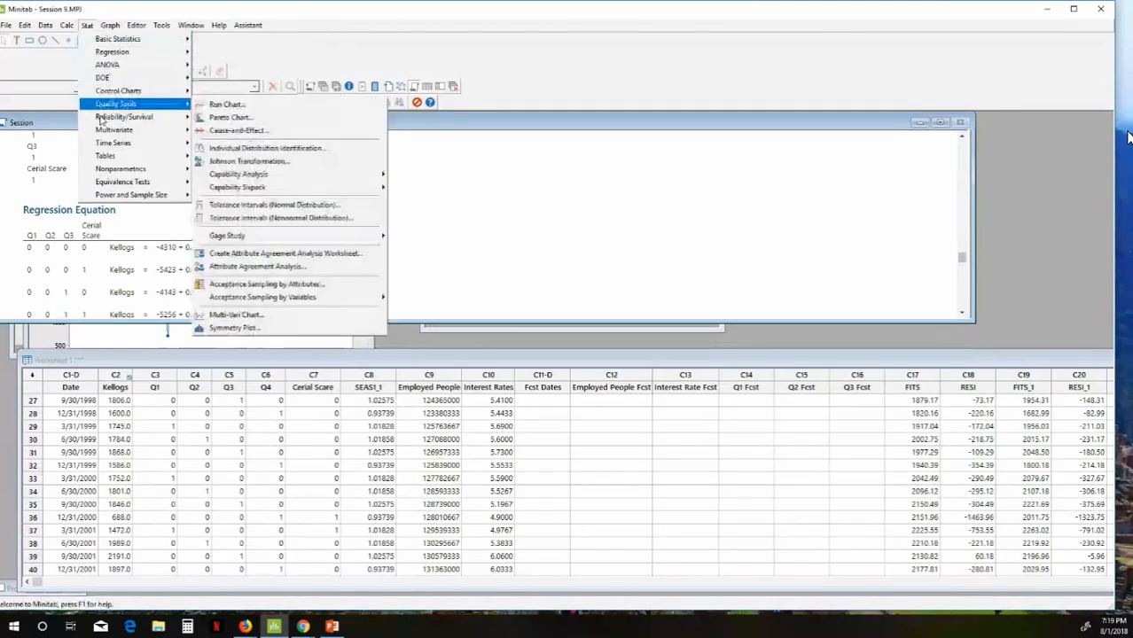
mouse_move(160, 134)
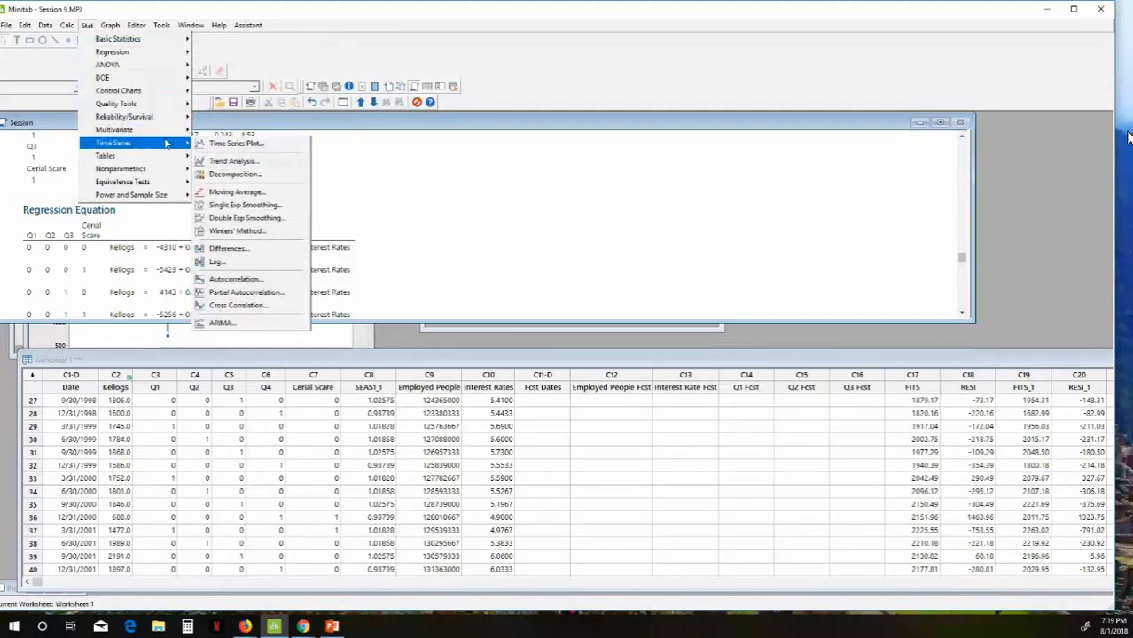
click(226, 174)
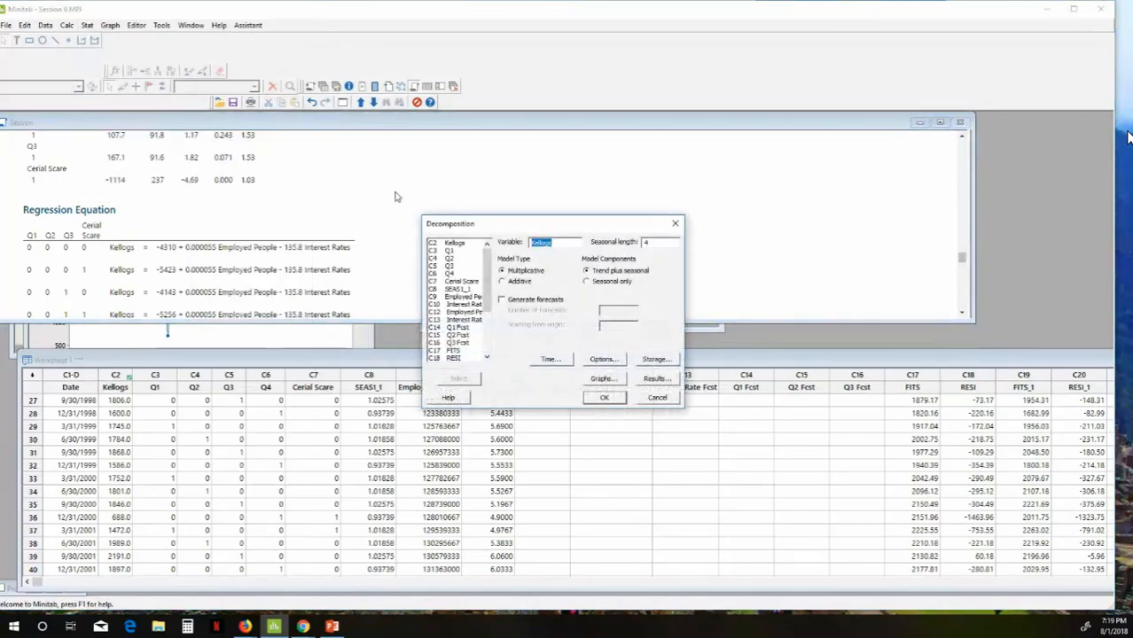
drag(494, 225, 206, 130)
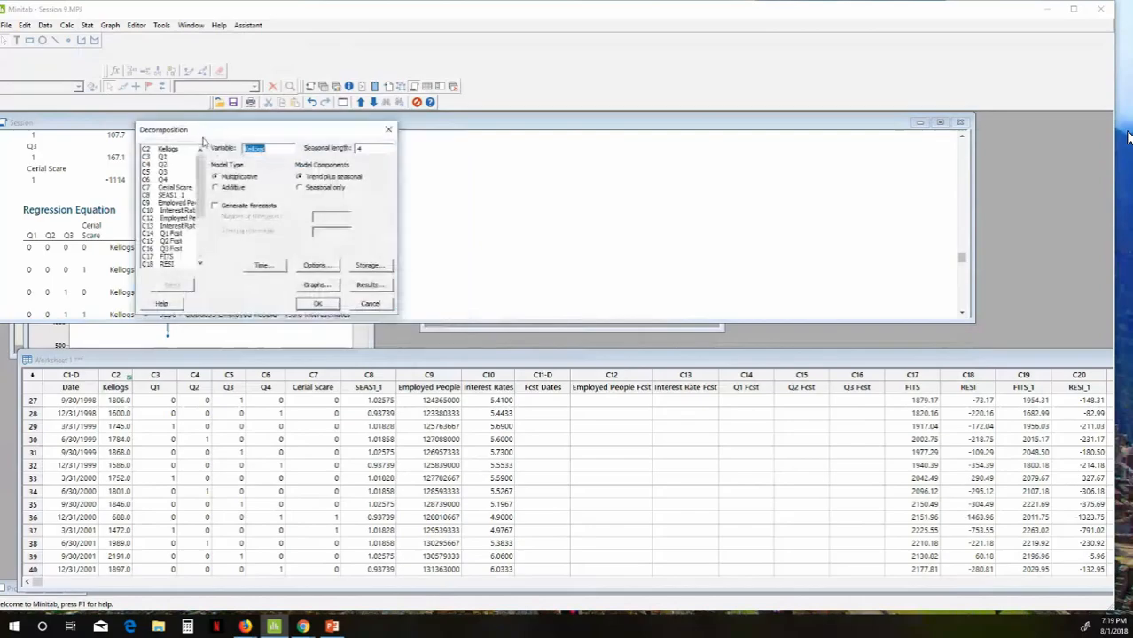
key(Tab)
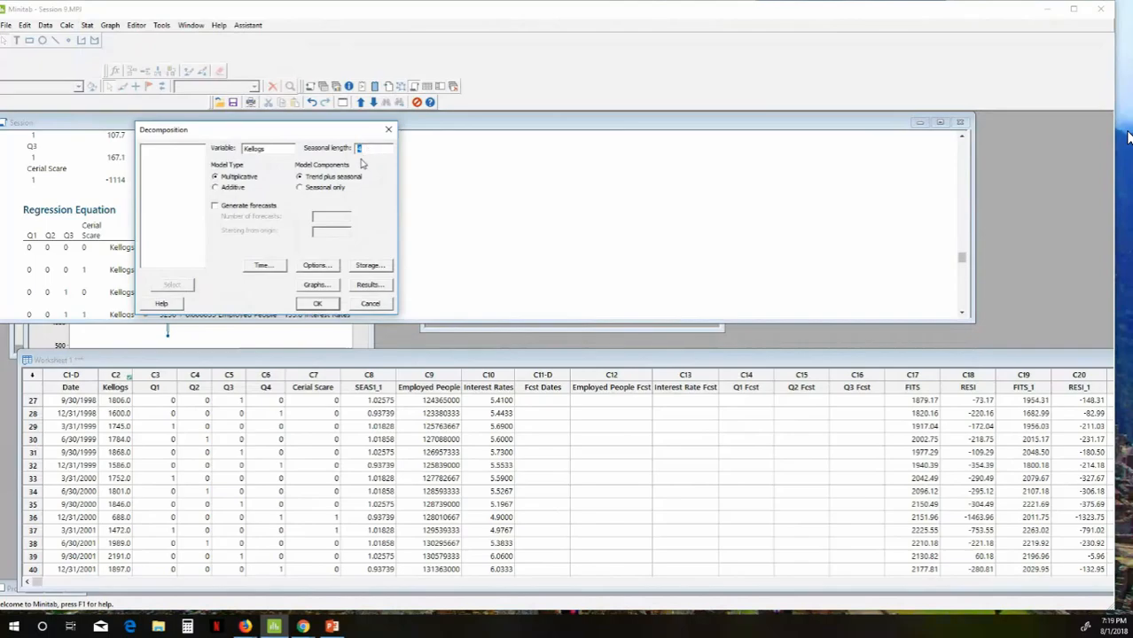
click(364, 266)
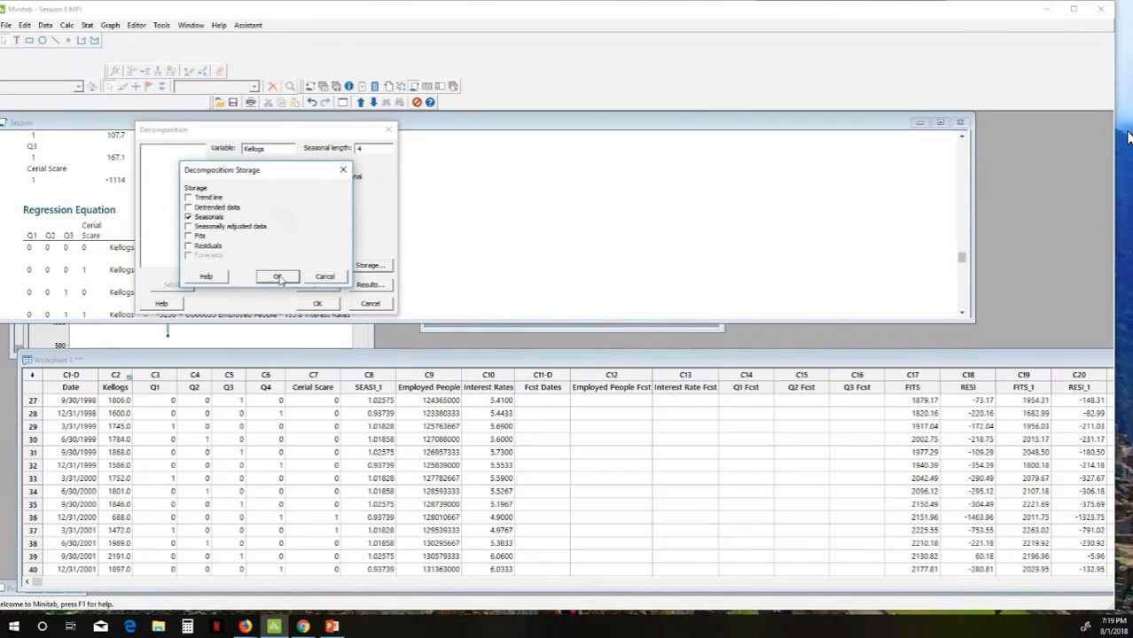
click(324, 278)
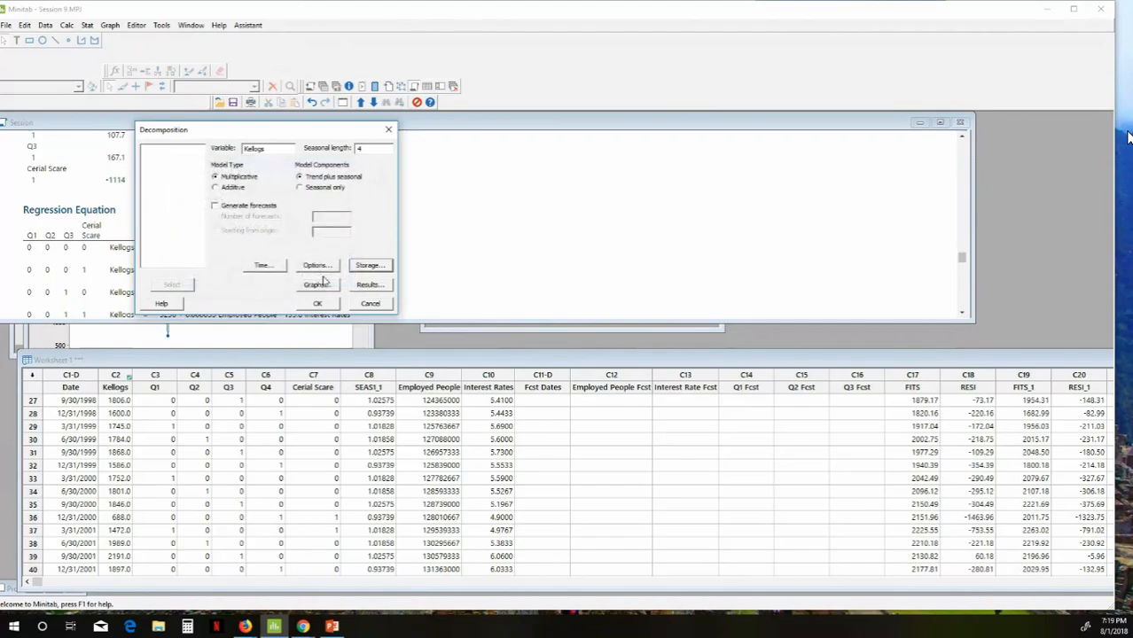
click(317, 303)
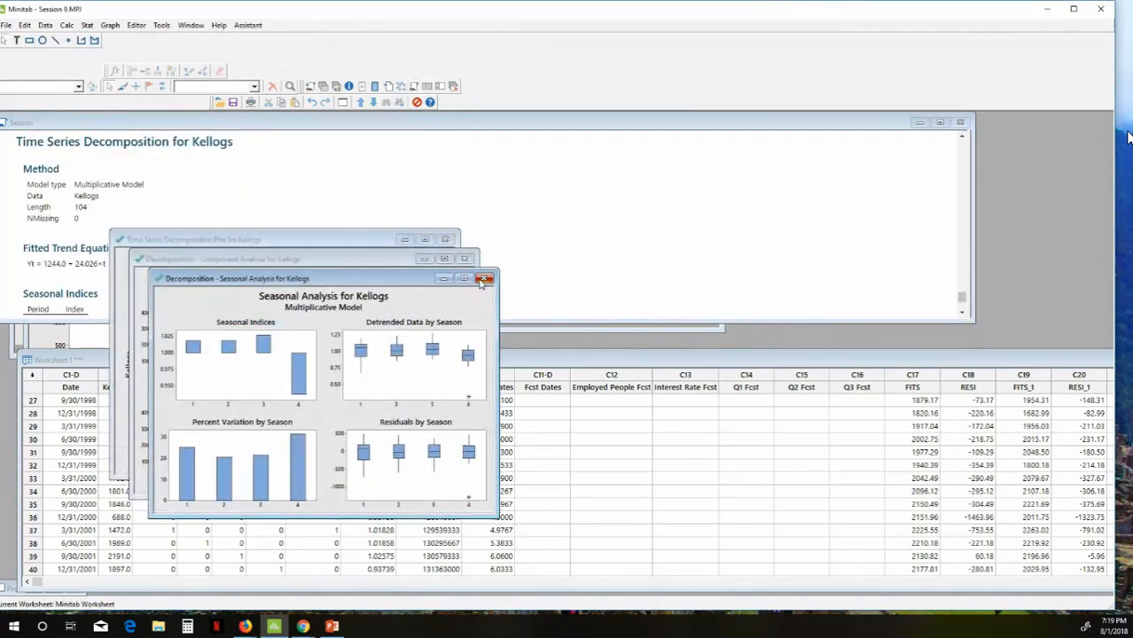
Step: Close the seasonal analysis, component analysis and time series decomposition graphs for Kellogs without saving them
click(483, 280)
click(572, 334)
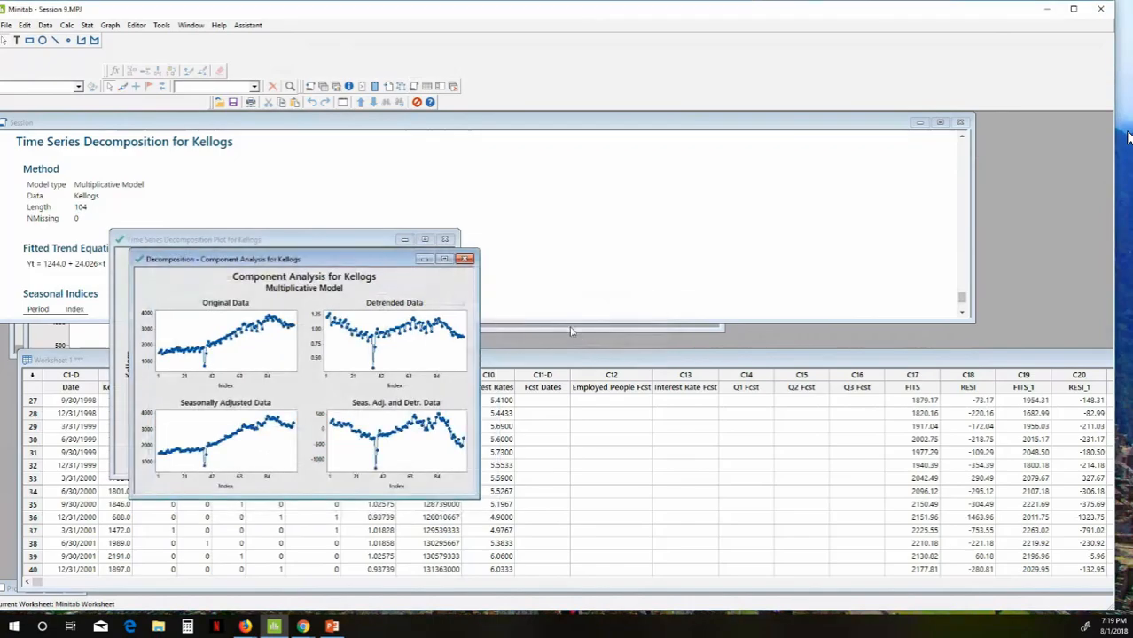
click(465, 260)
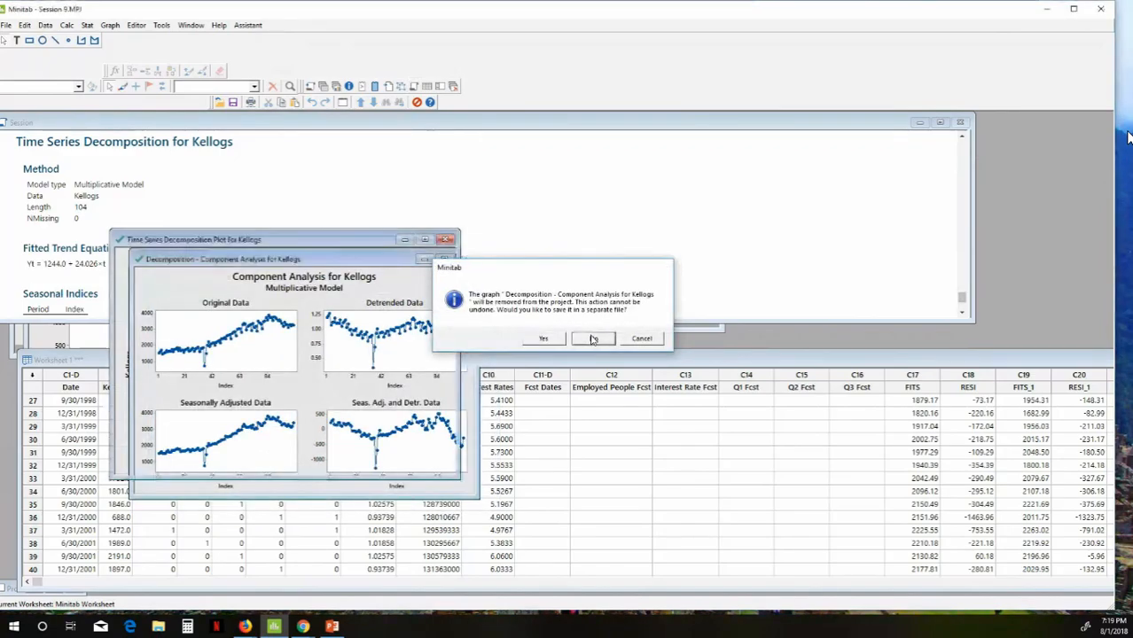
click(592, 338)
click(446, 241)
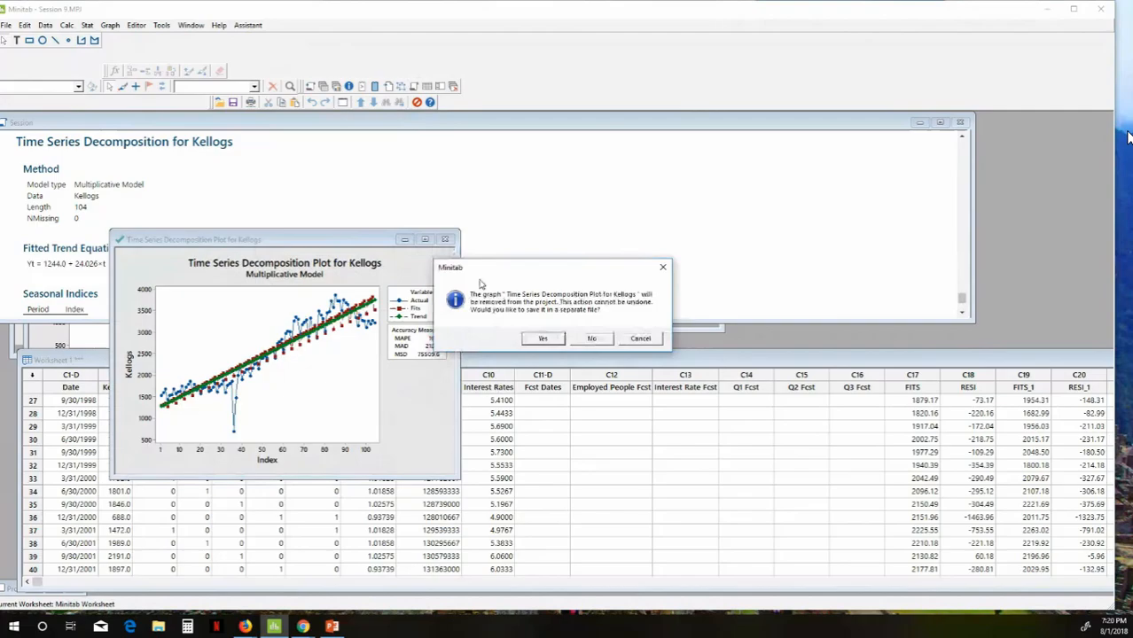
click(590, 339)
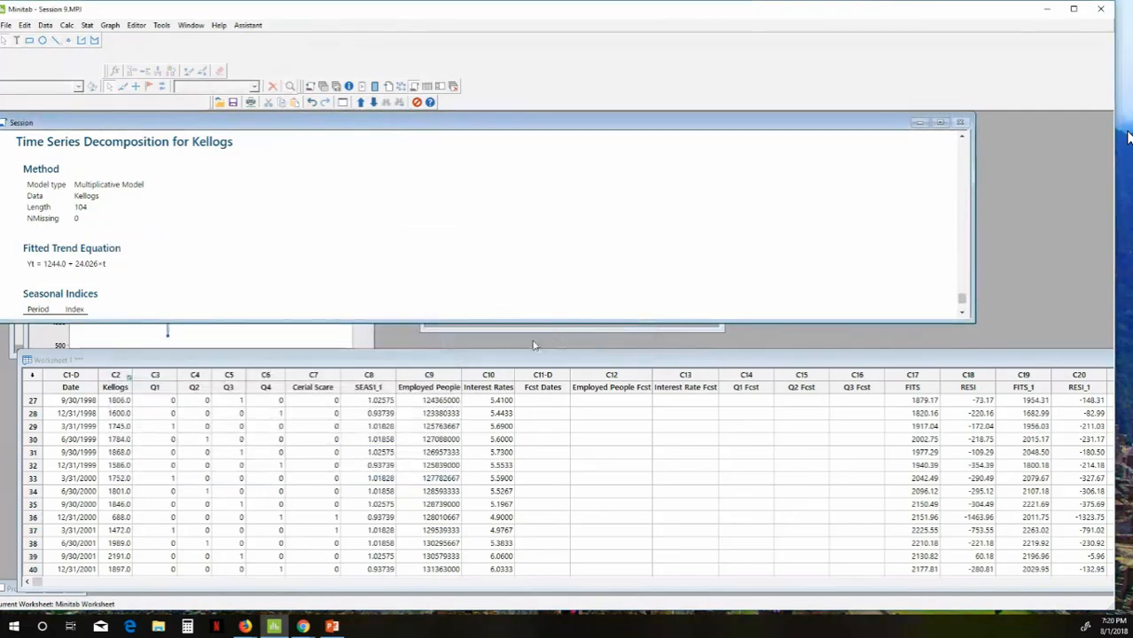
Step: Examine the repeating quarterly seasonal indices in the worksheet's SEAS1_1 column across rows 28 to 31
click(377, 376)
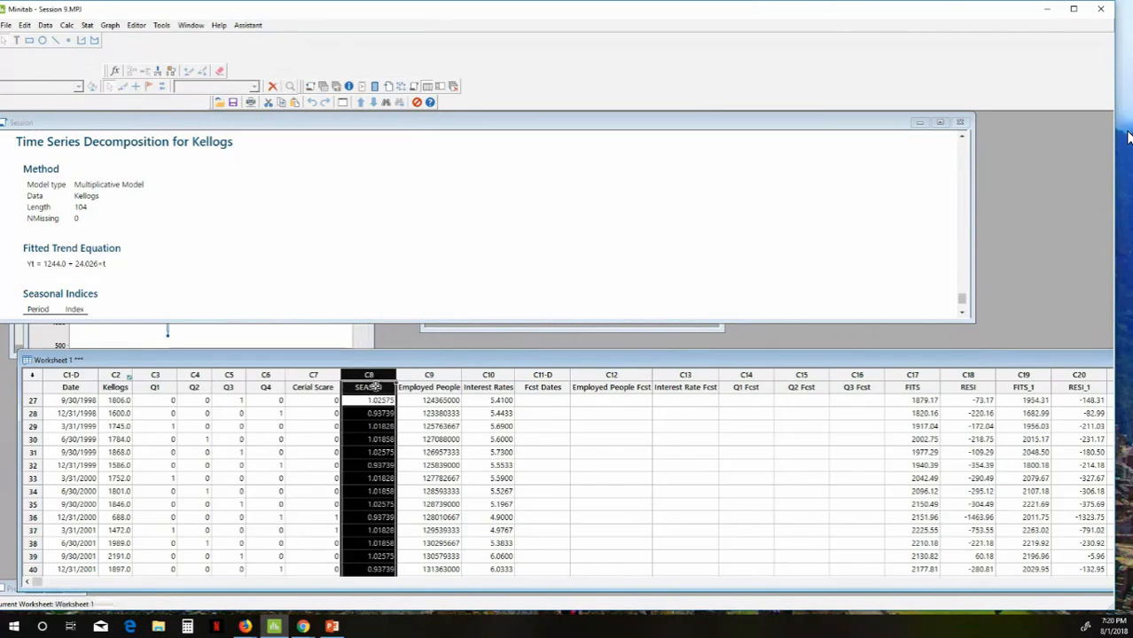
click(377, 414)
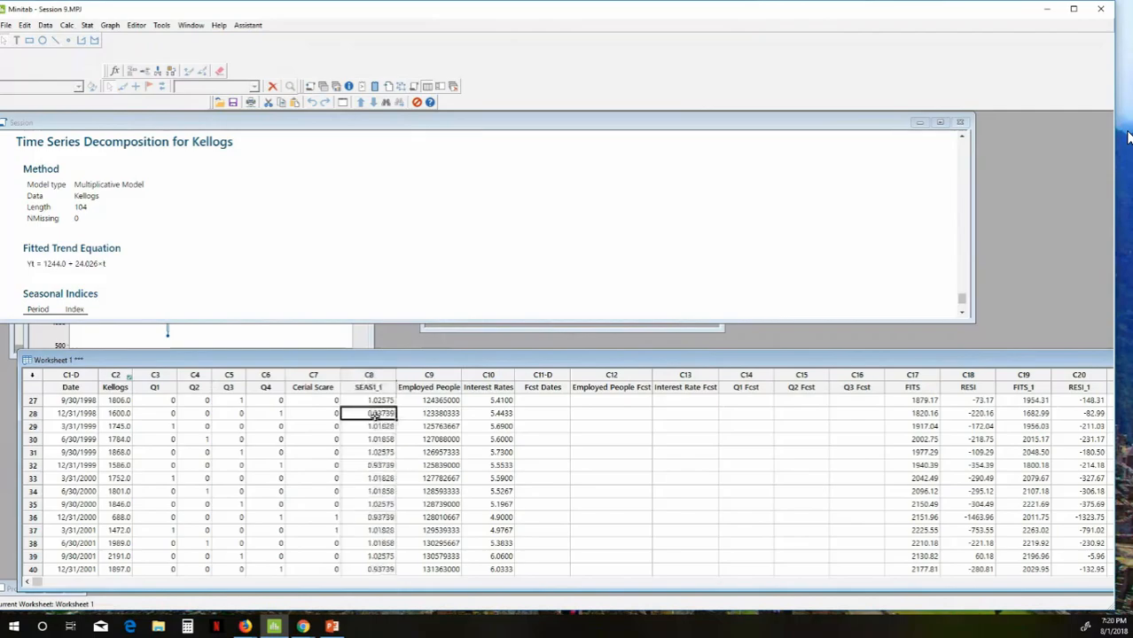
drag(377, 414, 379, 452)
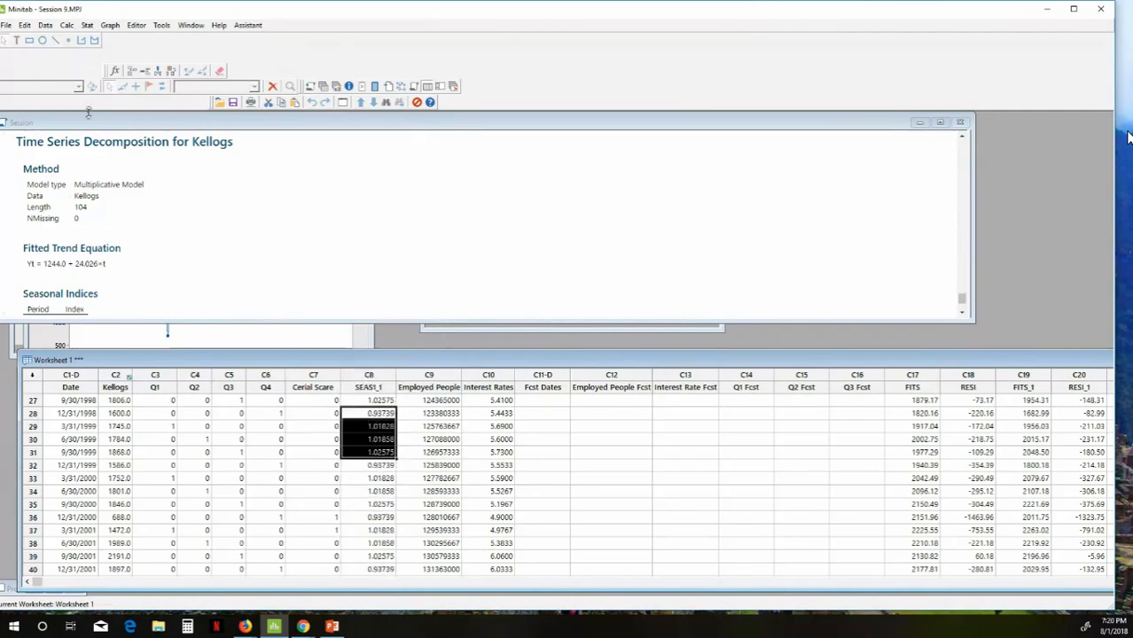
Step: Set up another Kellogs regression model and add SEAS1_1 to the continuous predictors Employed People and Interest Rates
click(86, 24)
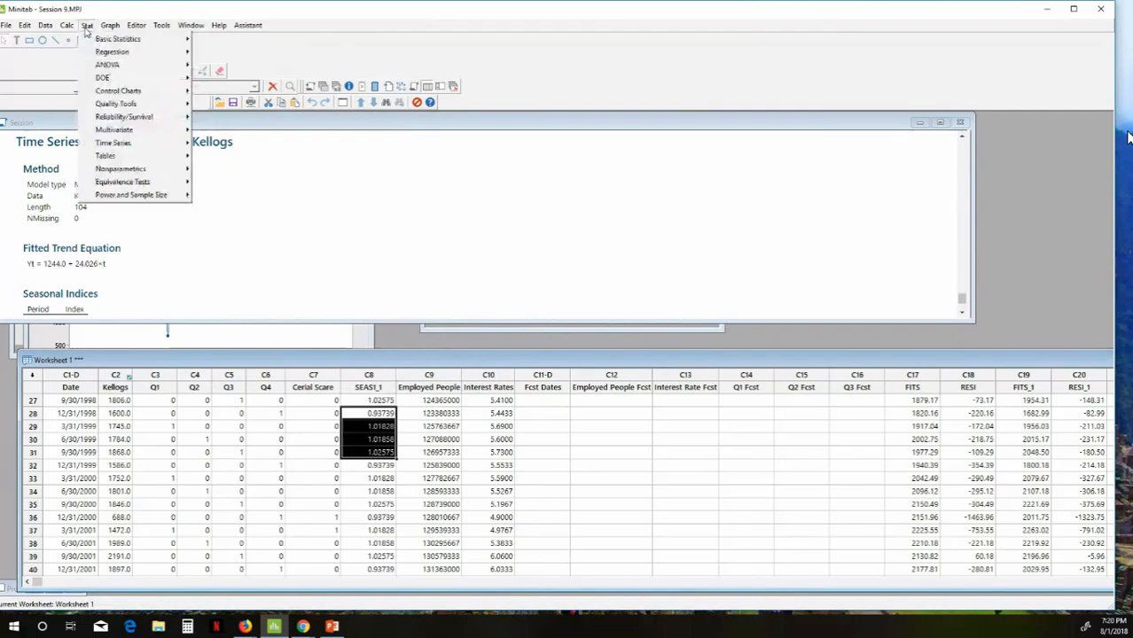
mouse_move(140, 51)
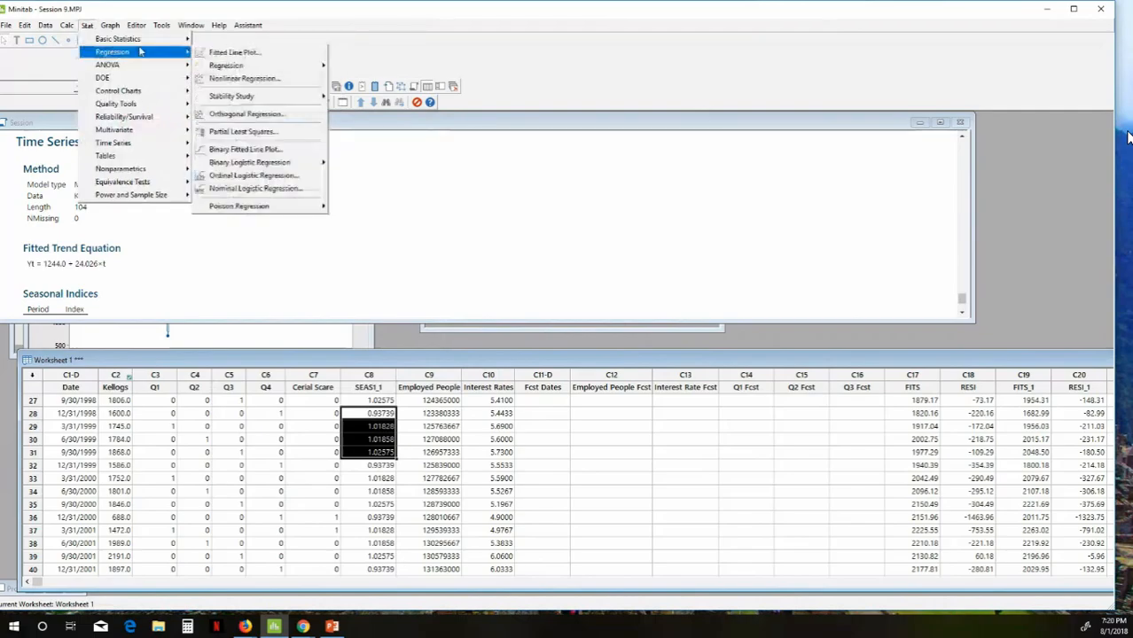
mouse_move(279, 67)
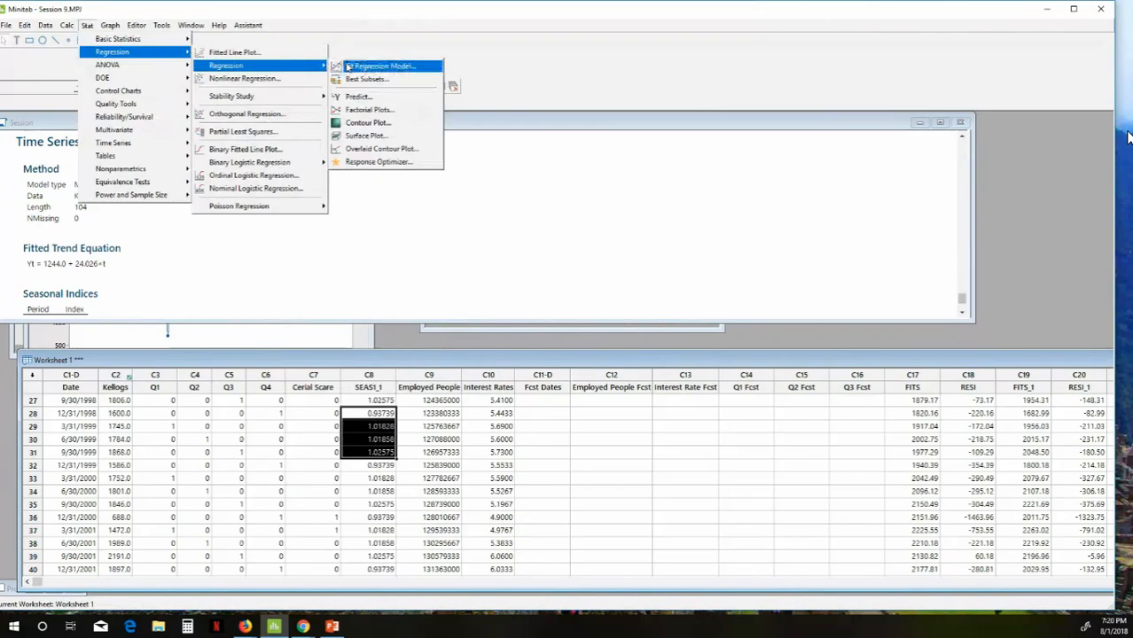
click(380, 65)
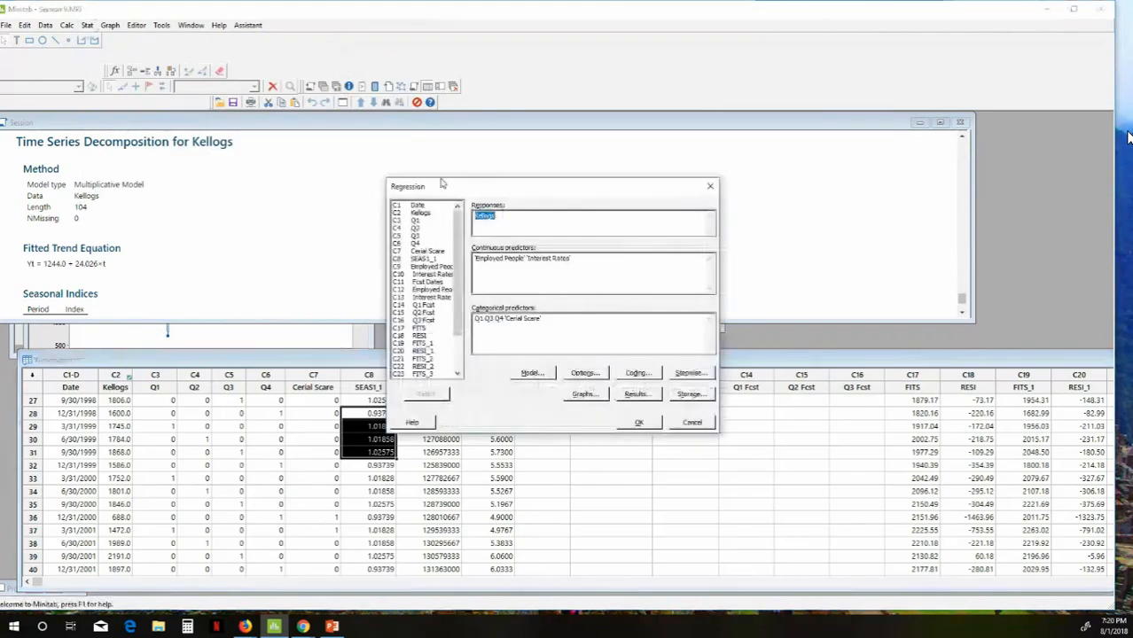
drag(442, 183, 114, 62)
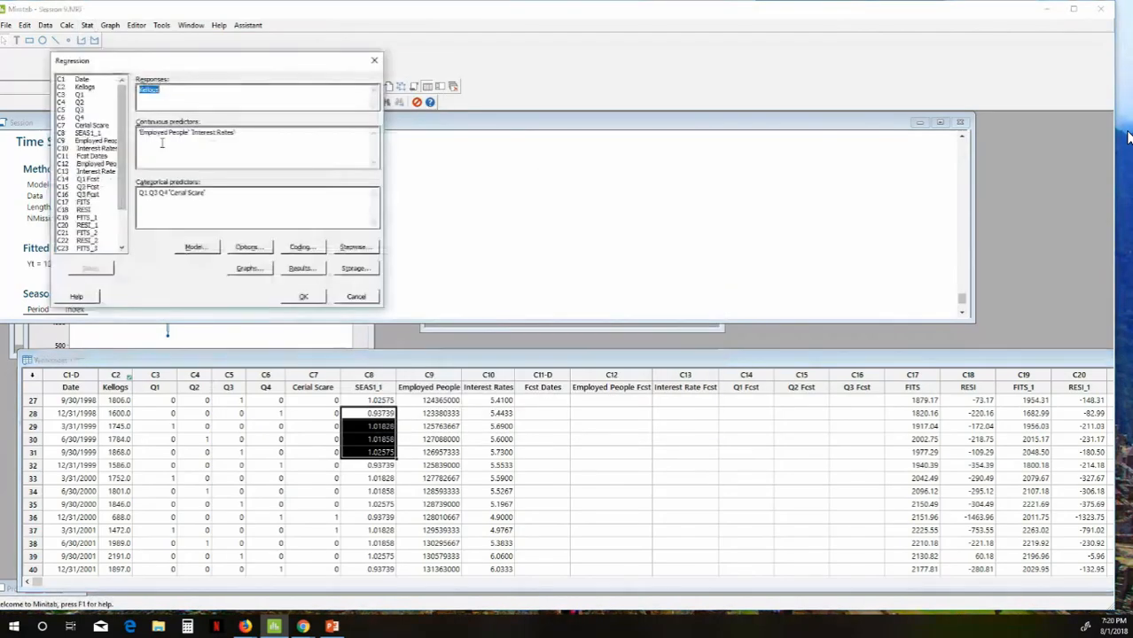
click(256, 136)
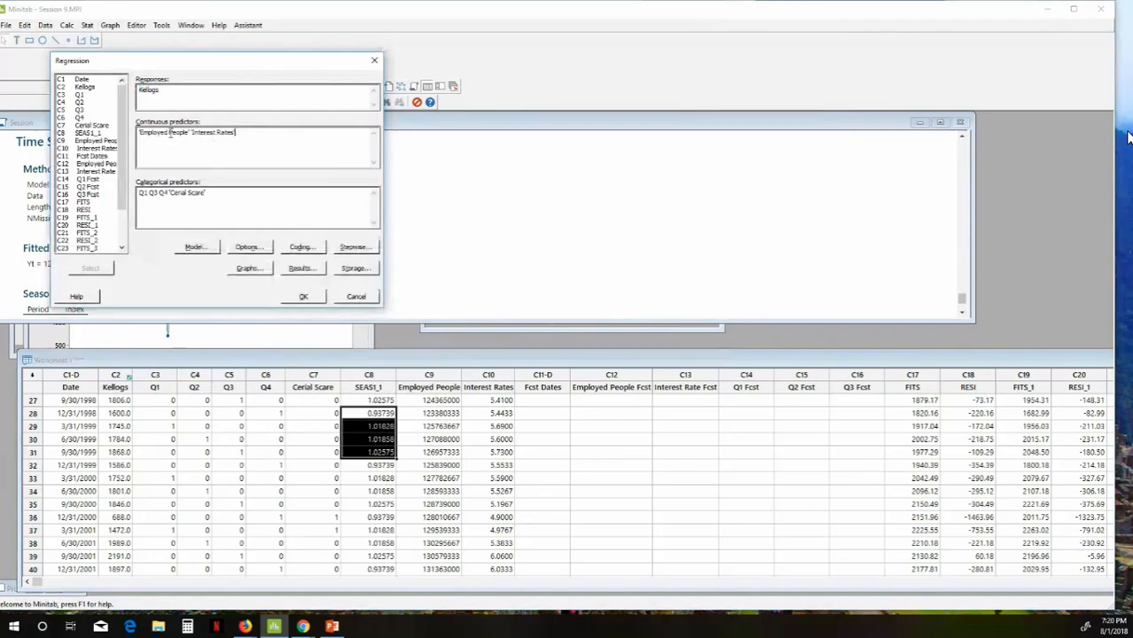
double_click(83, 133)
Step: Remove Q1, Q3 and Q4 so that Cerial Scare is the only categorical predictor, and fit the regression model
drag(171, 193, 138, 192)
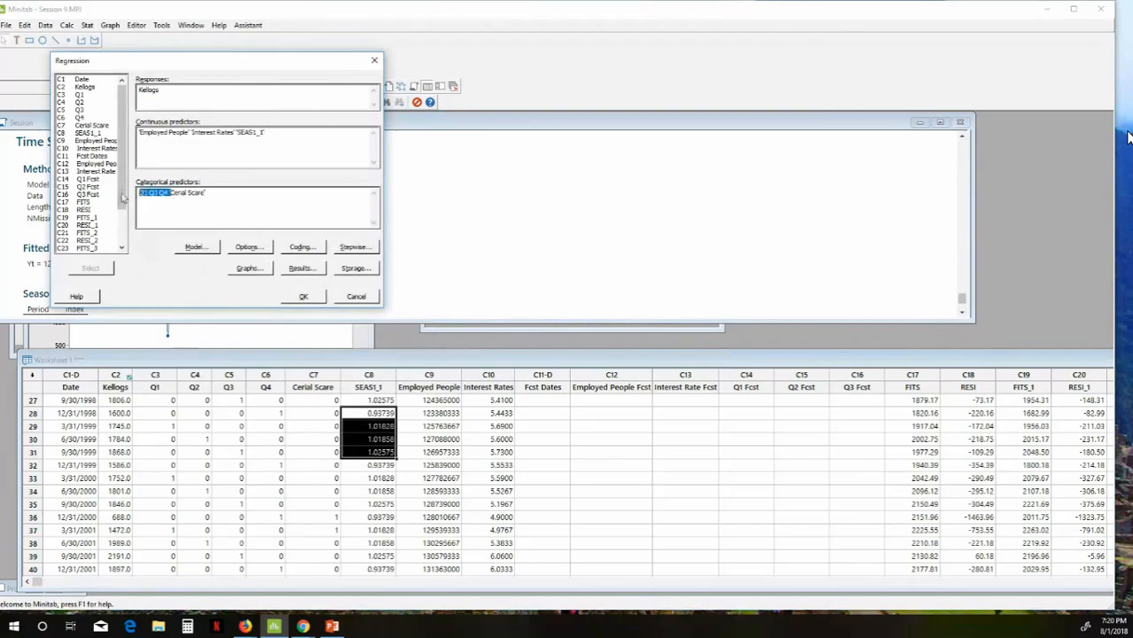
key(Delete)
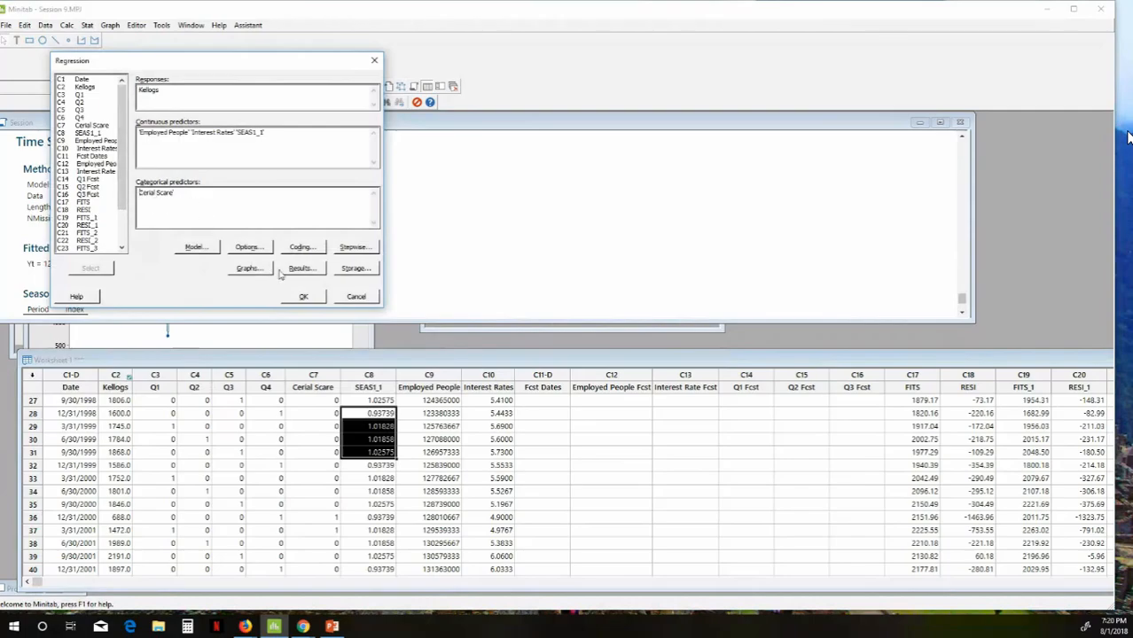
click(303, 297)
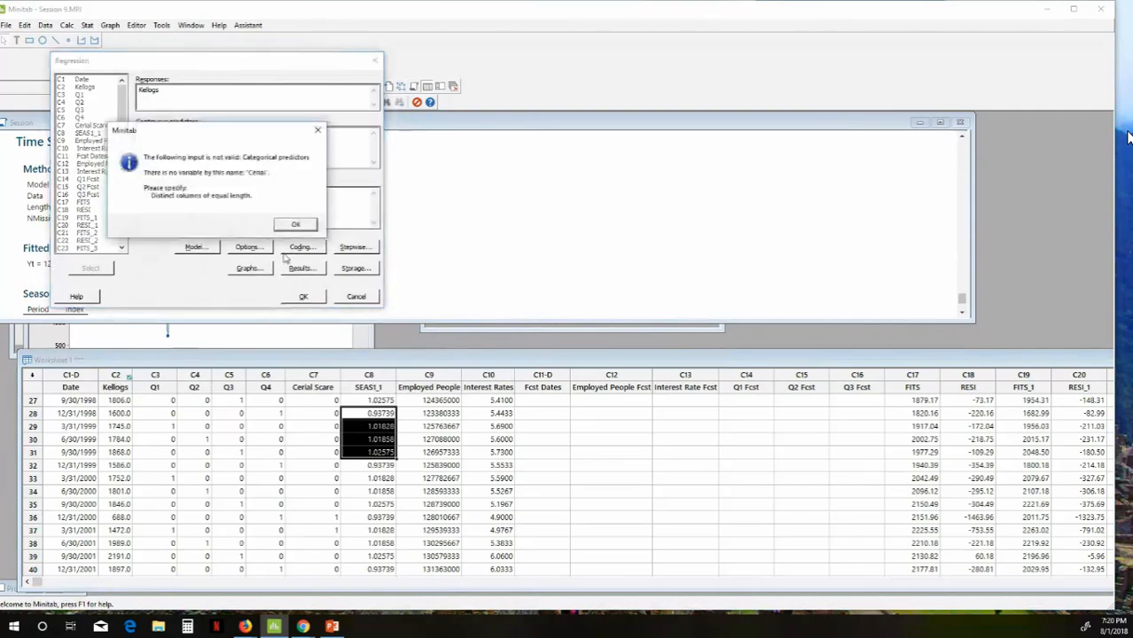
click(285, 222)
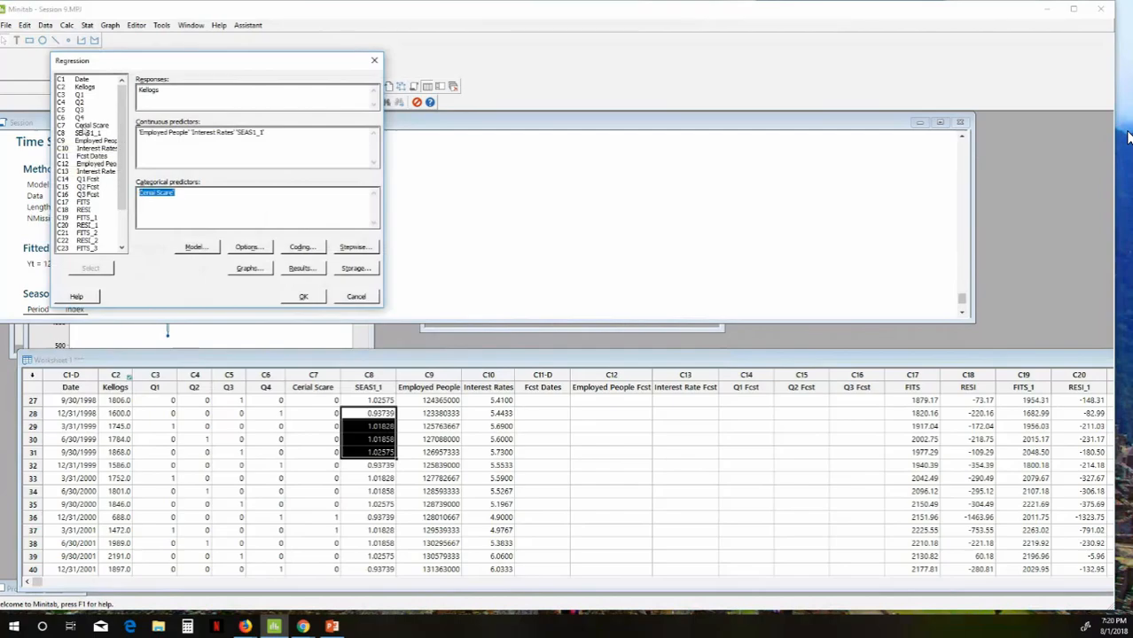
double_click(89, 125)
click(298, 296)
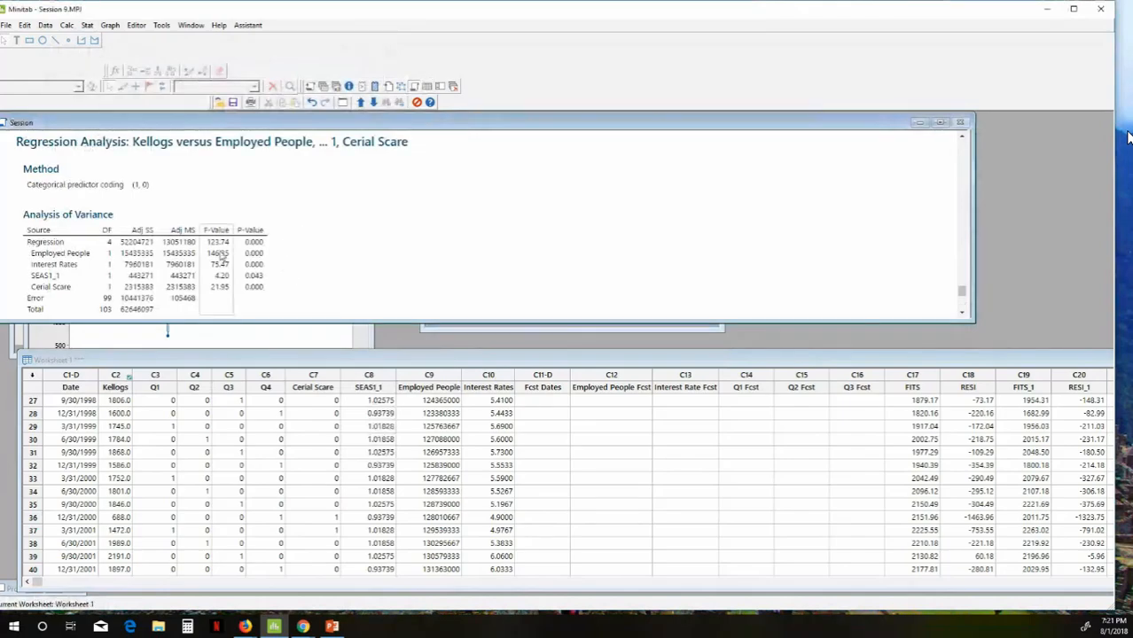
Step: Examine the model summary, coefficients and regression equations of the SEAS1_1 regression, enlarging the session output to show all coefficients
scroll(232, 253, down, 3)
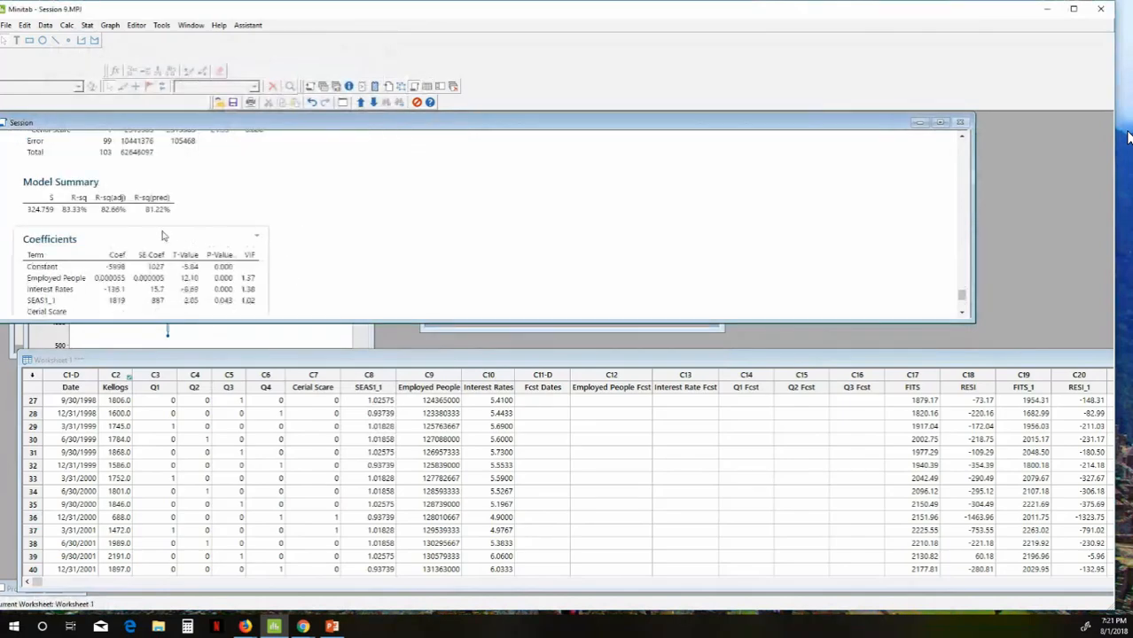
scroll(169, 234, down, 3)
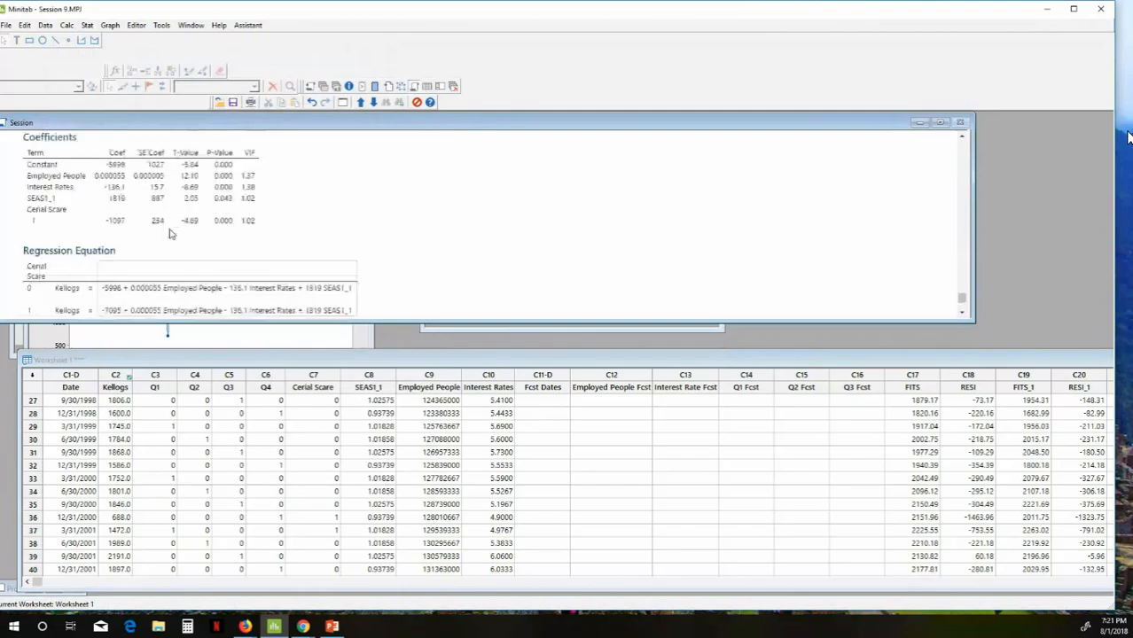
scroll(171, 234, up, 3)
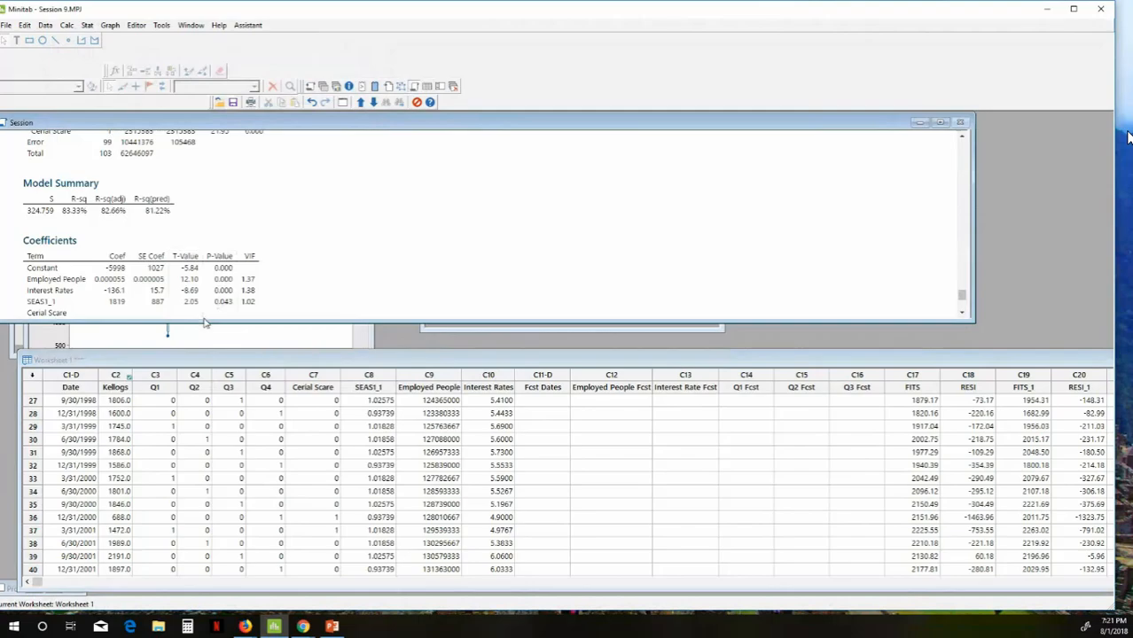
drag(204, 321, 207, 342)
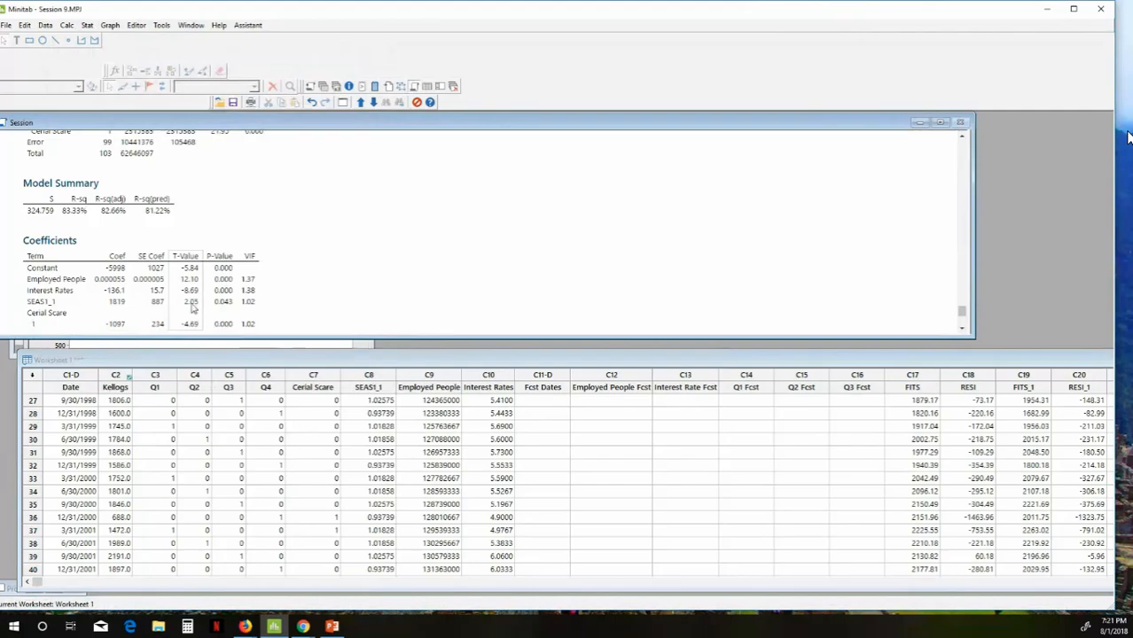
Step: Compare the Q1 to Q3 dummy columns and the Kellogs column with the SEAS1_1 column and its regression coefficient
click(158, 375)
drag(158, 374, 224, 373)
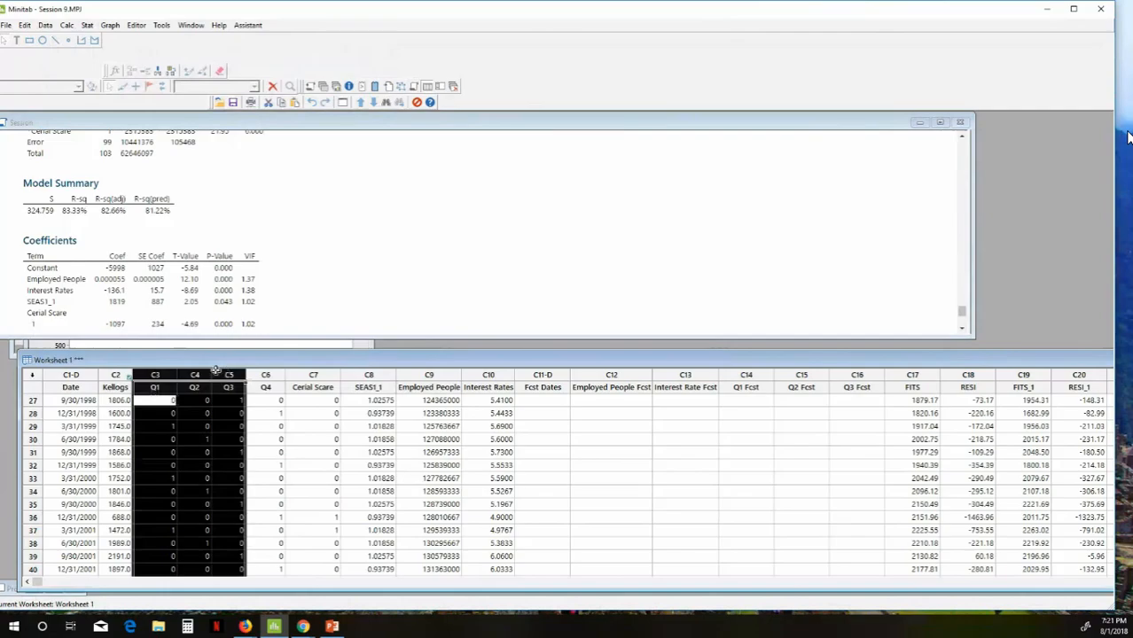
click(120, 374)
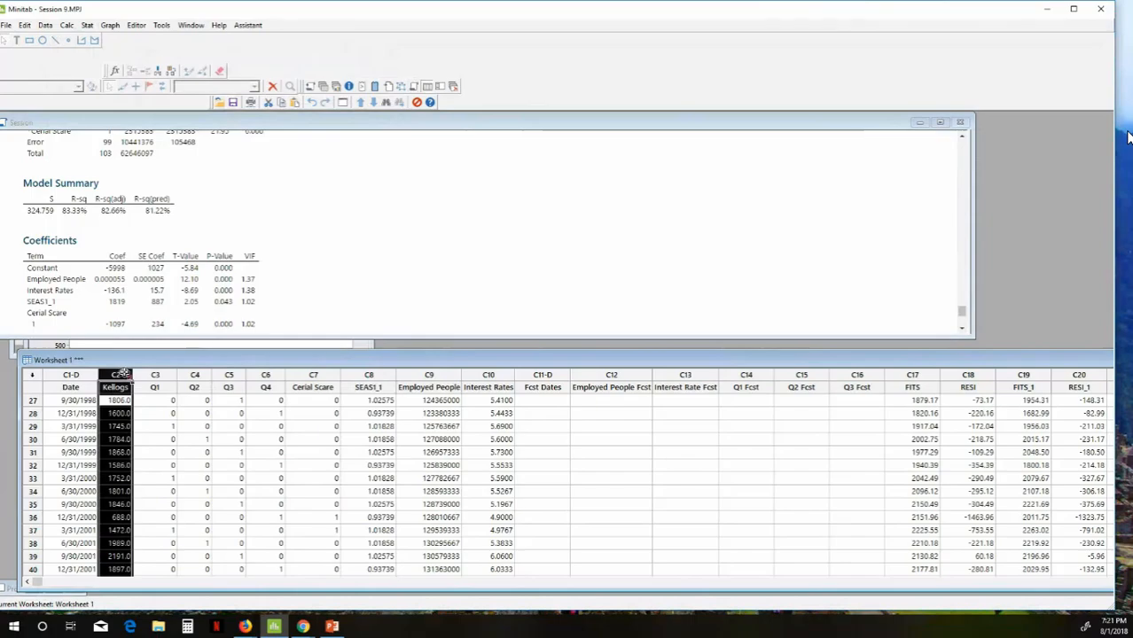
click(362, 375)
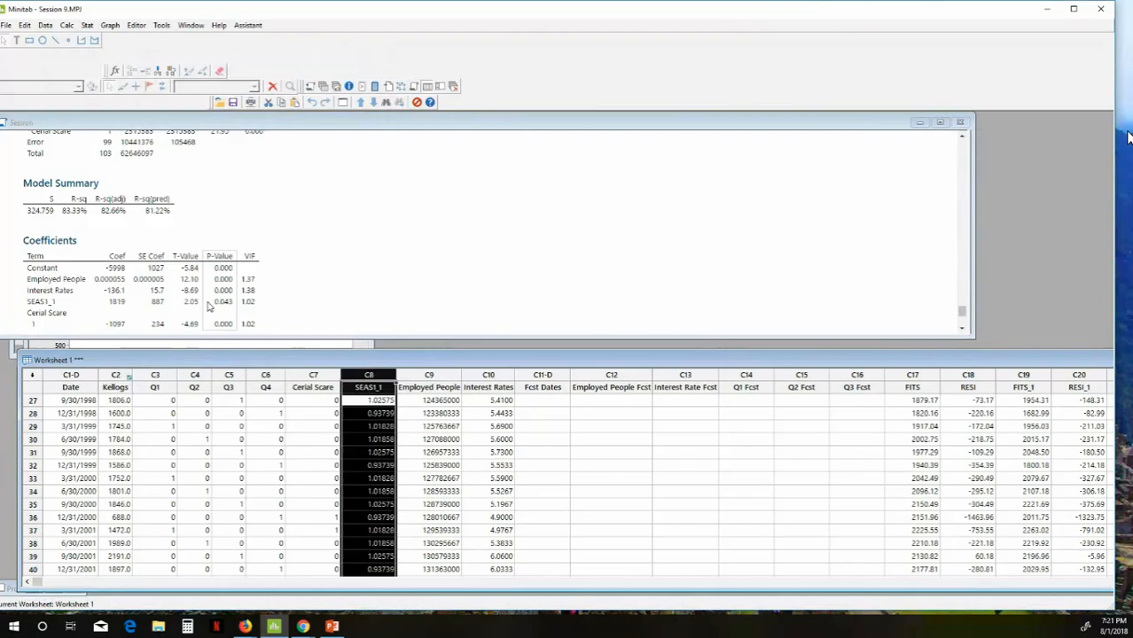
click(303, 305)
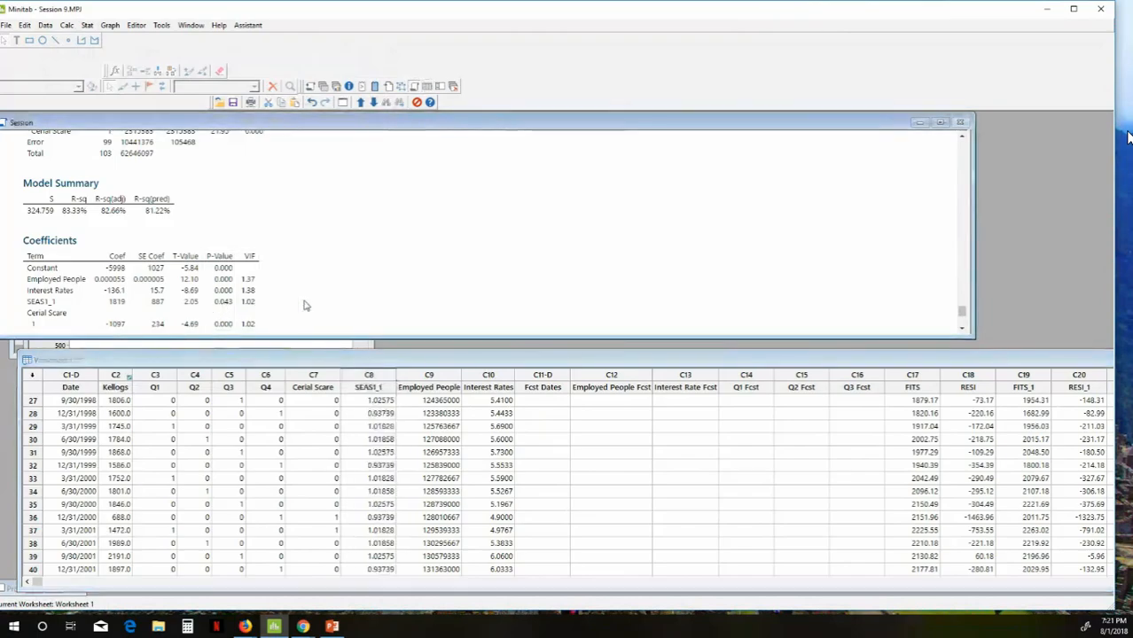
Step: Examine the SEAS1_1 regression's analysis of variance, coefficient P-values, regression equations, unusual observations and Durbin-Watson statistic, temporarily enlarging the session output
scroll(303, 305, down, 4)
scroll(303, 305, up, 4)
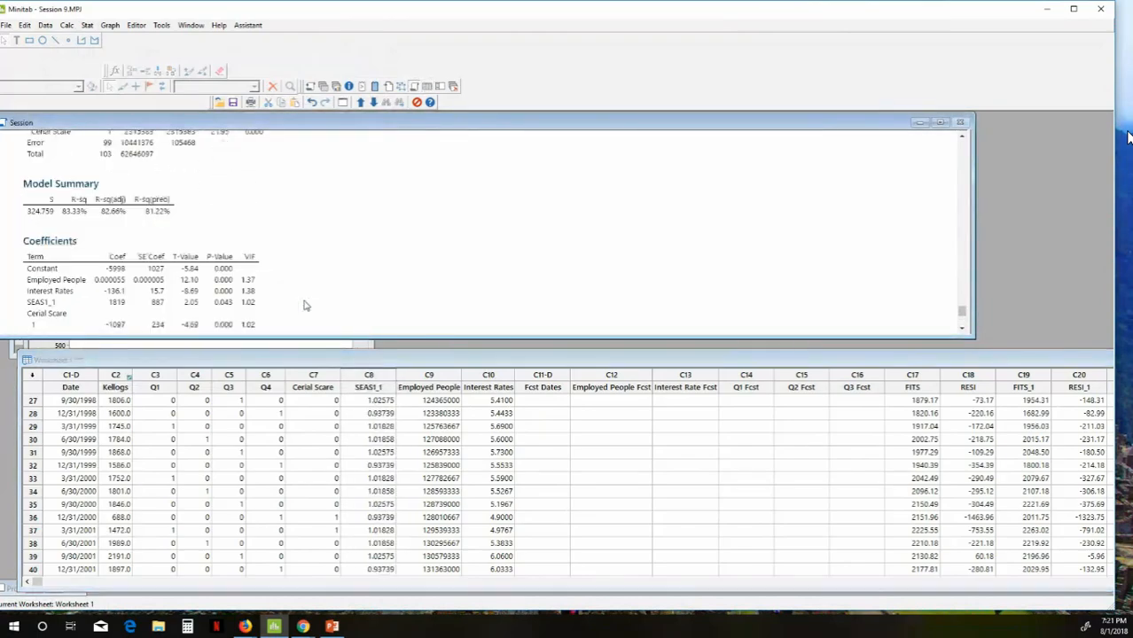
drag(320, 337, 326, 400)
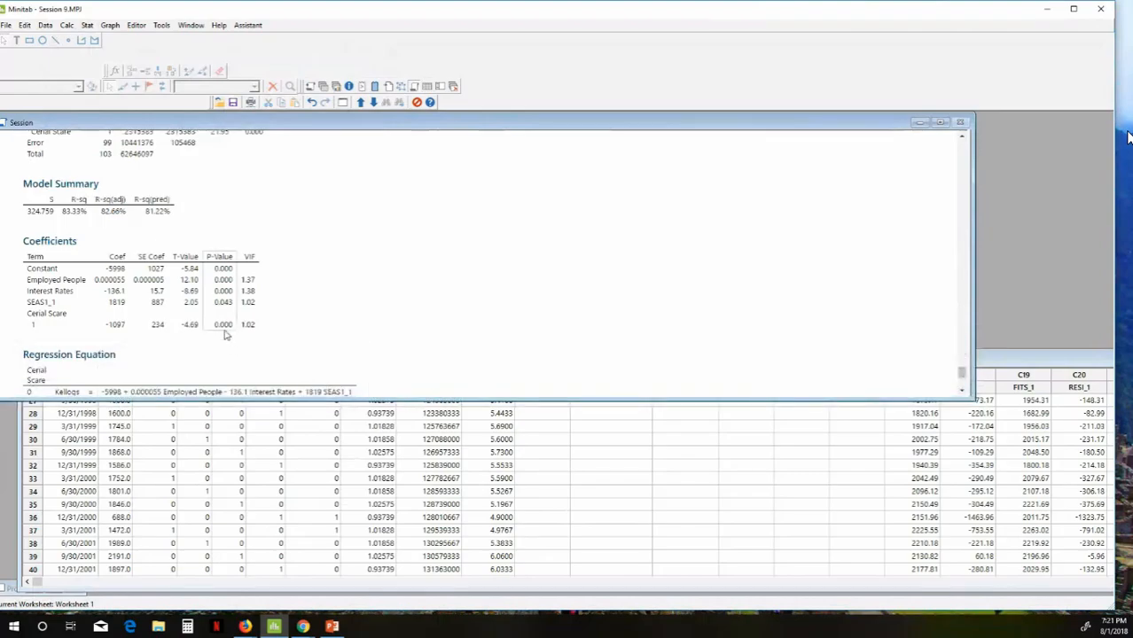
scroll(227, 333, up, 2)
scroll(226, 334, up, 6)
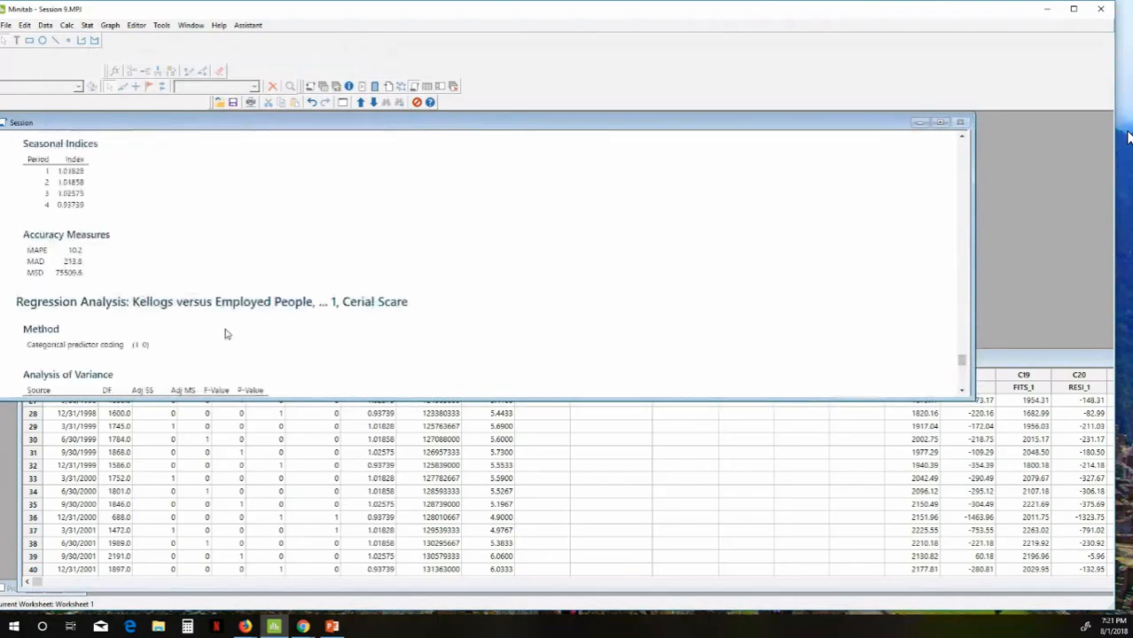
scroll(226, 333, up, 4)
scroll(226, 334, down, 8)
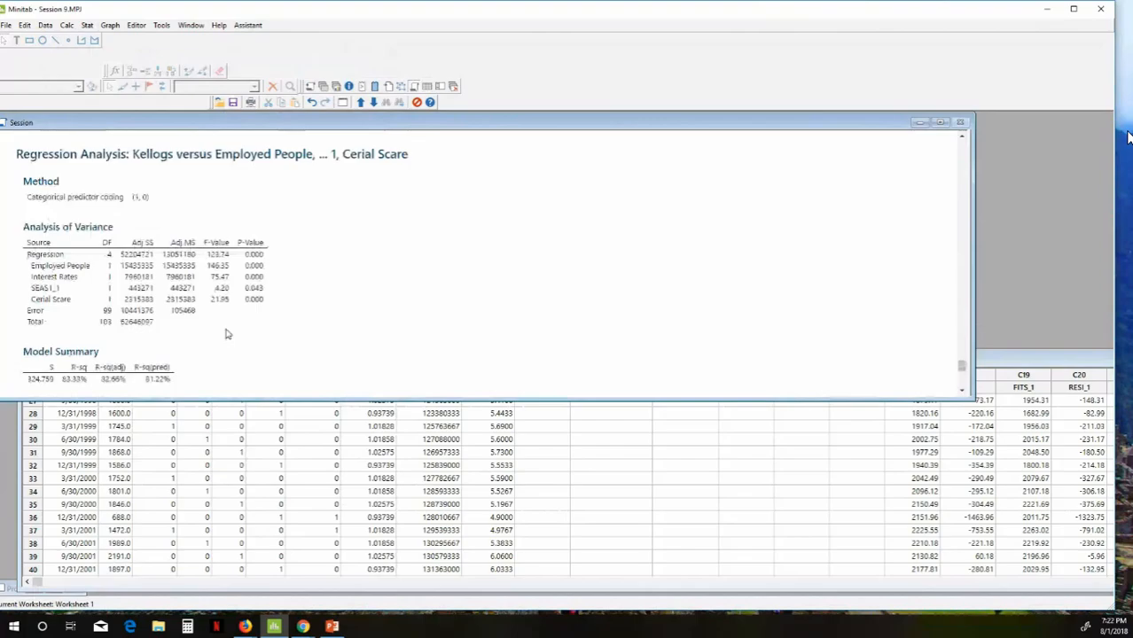
scroll(226, 333, down, 8)
scroll(222, 333, up, 4)
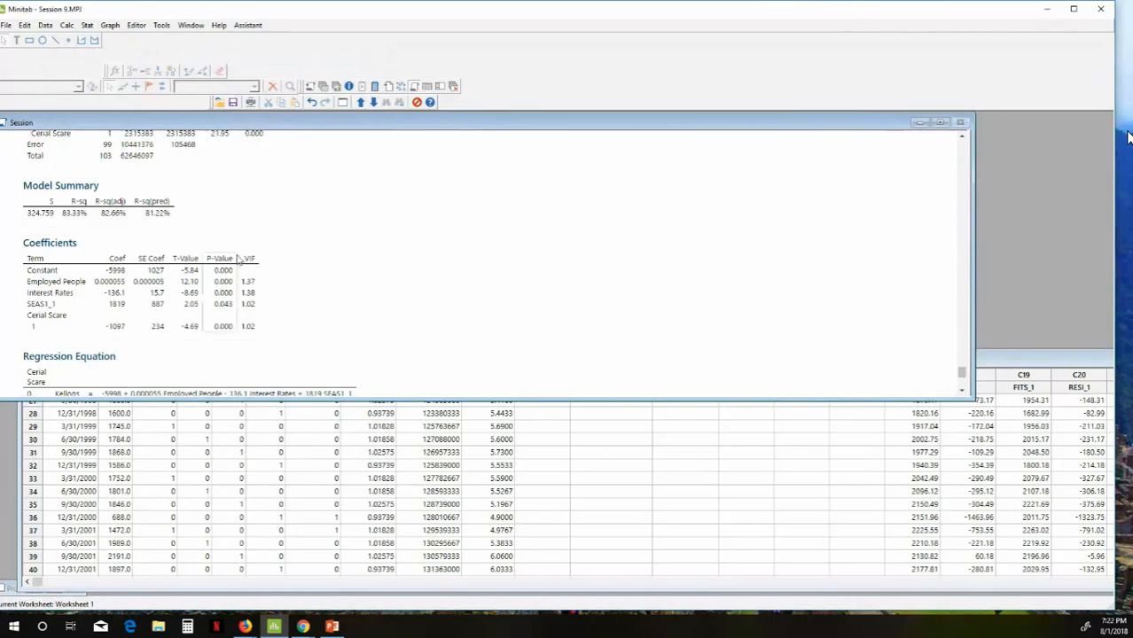
scroll(310, 279, down, 5)
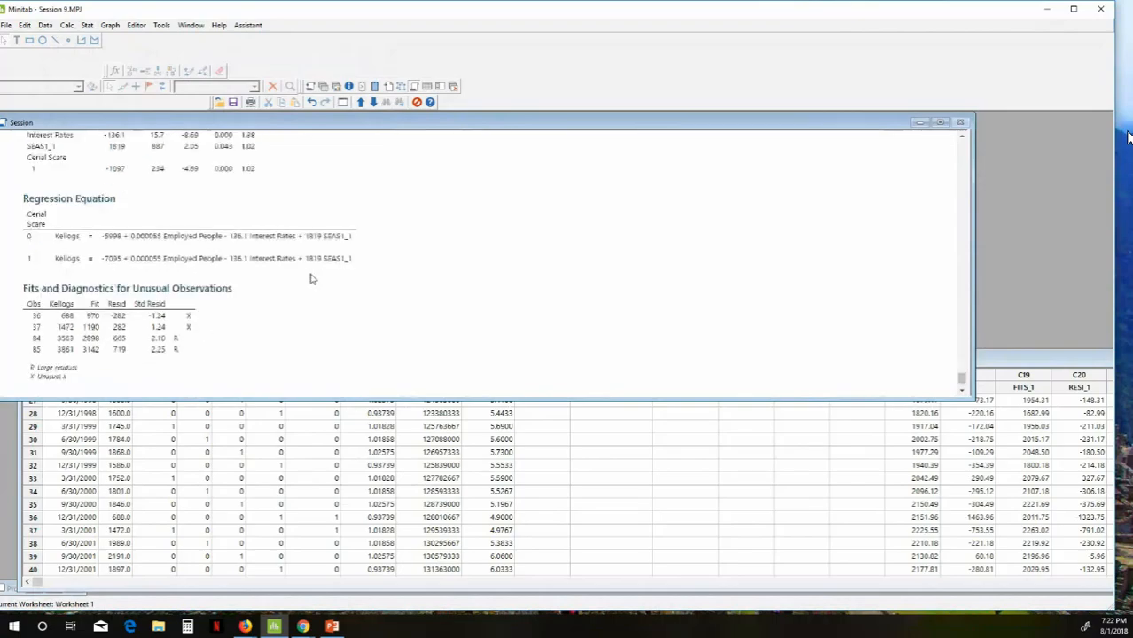
scroll(310, 280, down, 2)
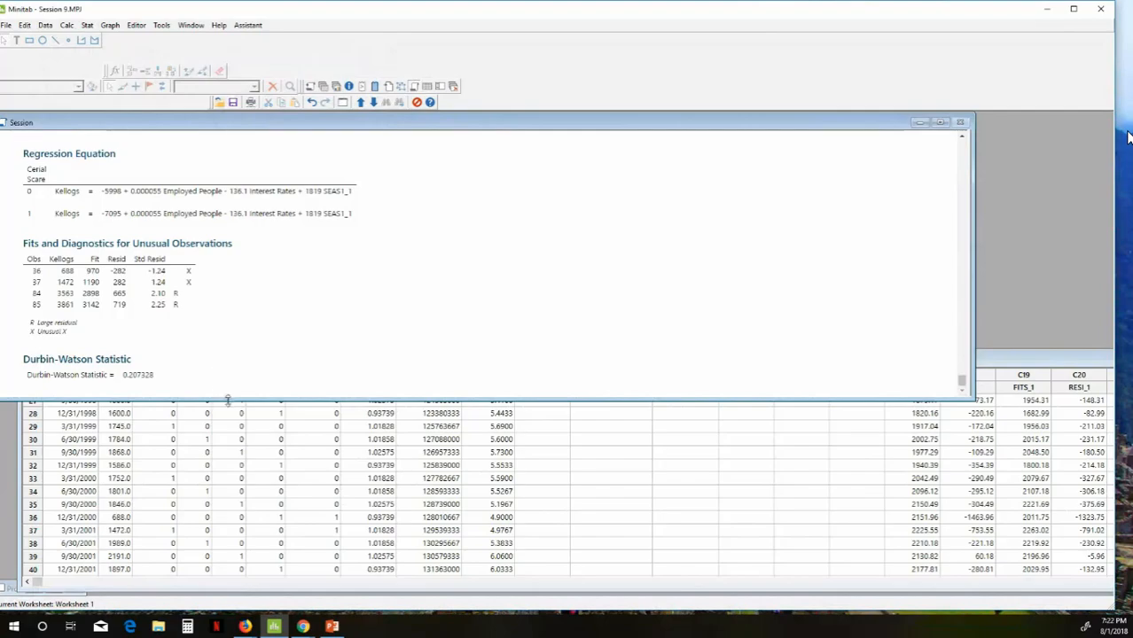
drag(228, 401, 237, 340)
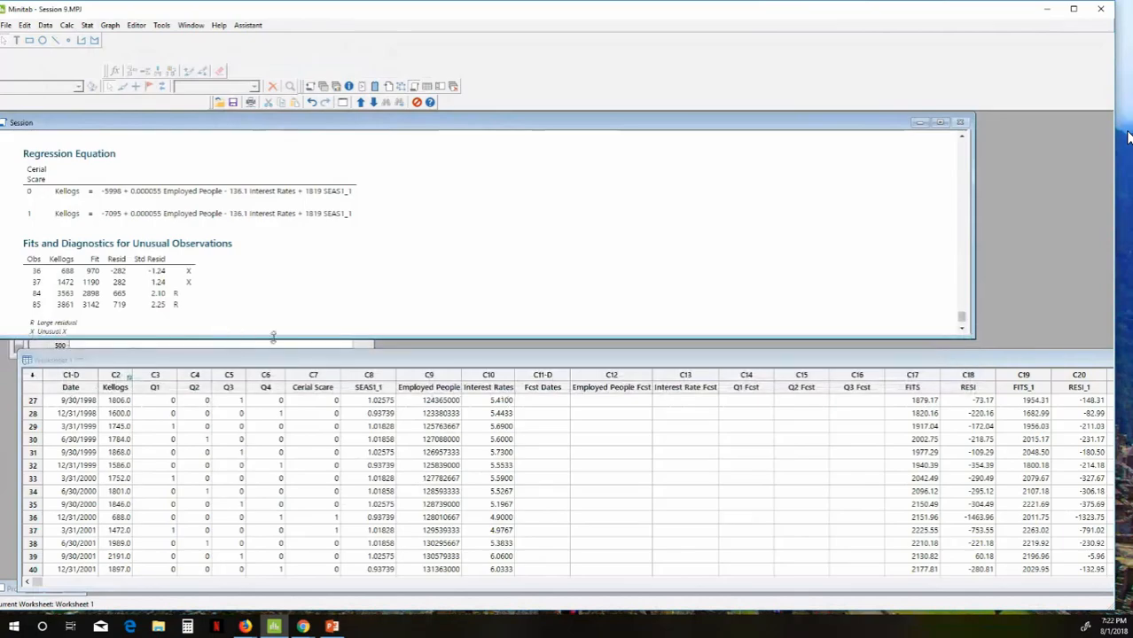
Step: Create simple time series plots of Employed People and Interest Rates
click(419, 375)
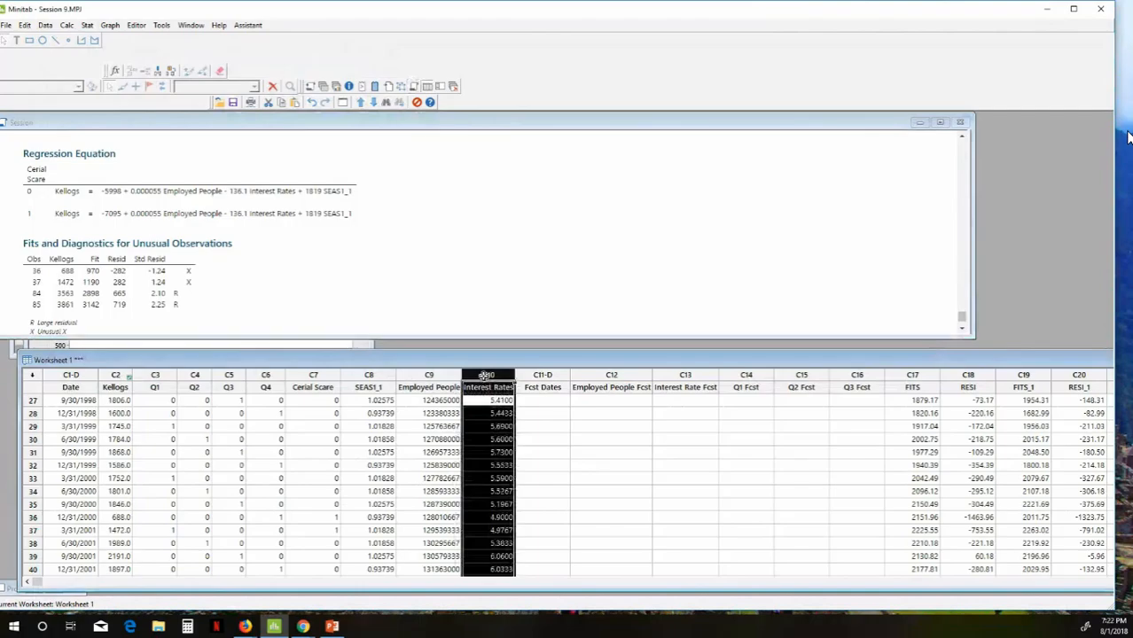
click(370, 315)
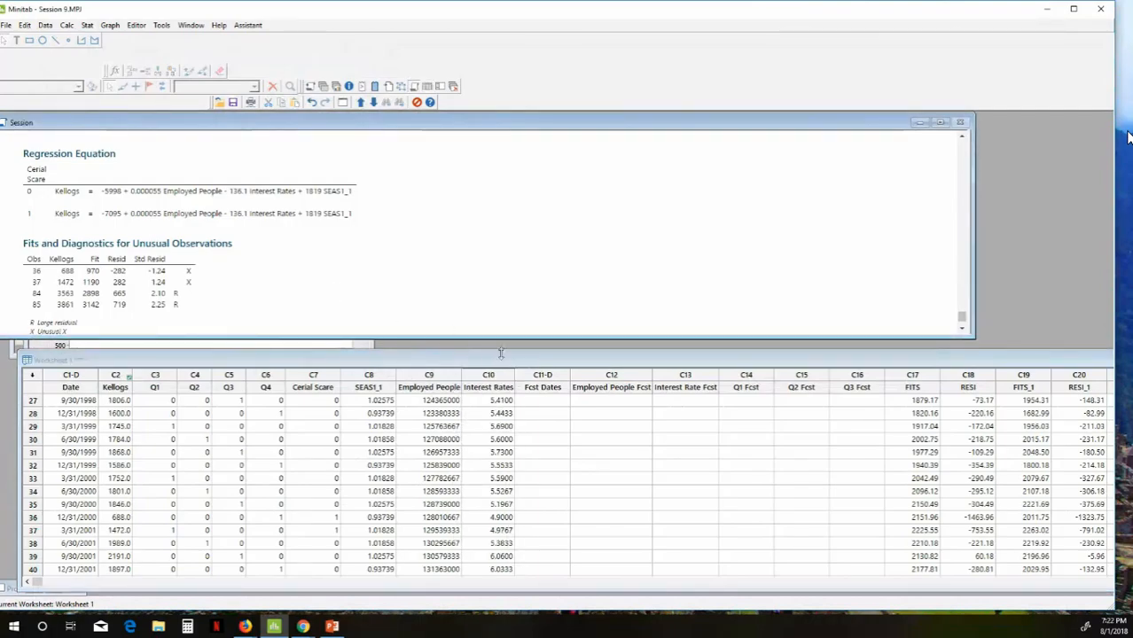
click(88, 25)
mouse_move(95, 41)
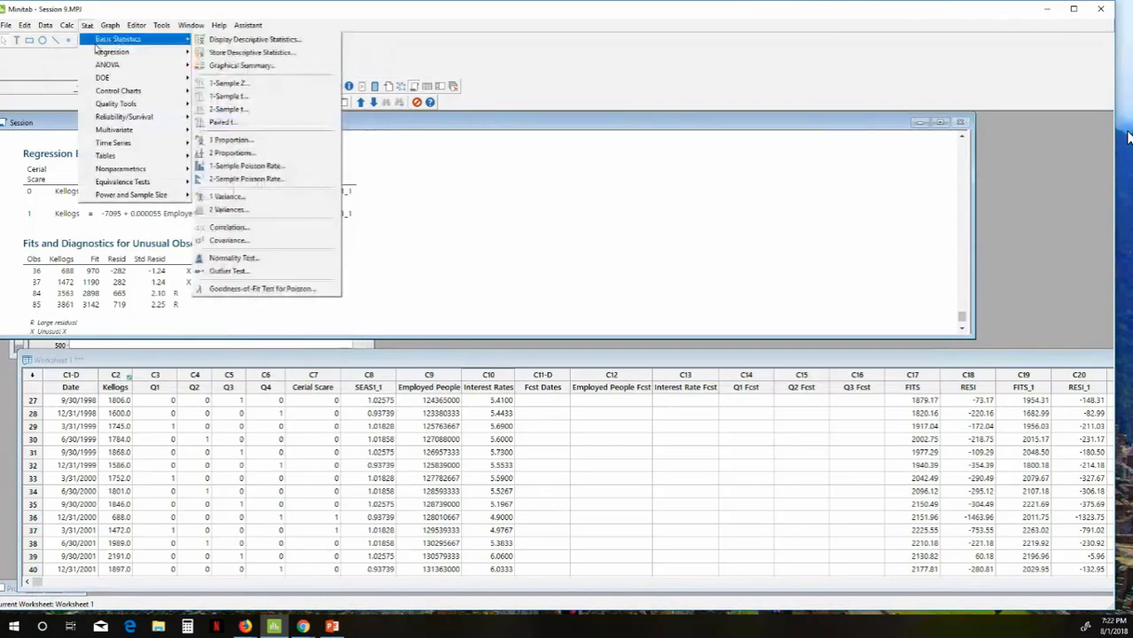
mouse_move(106, 106)
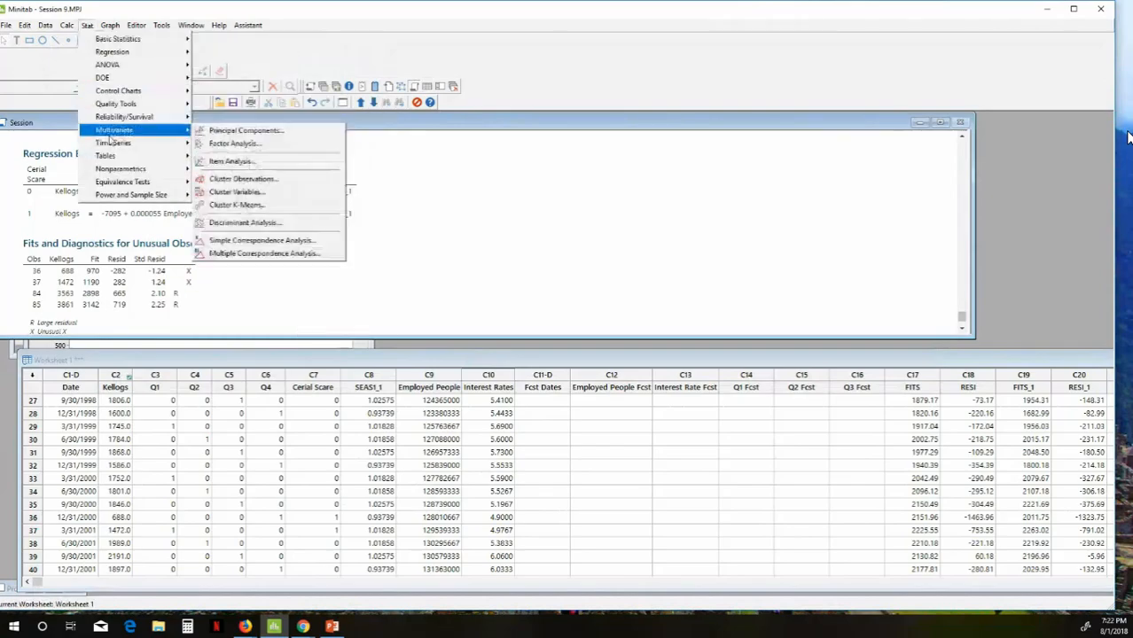
mouse_move(115, 143)
click(202, 145)
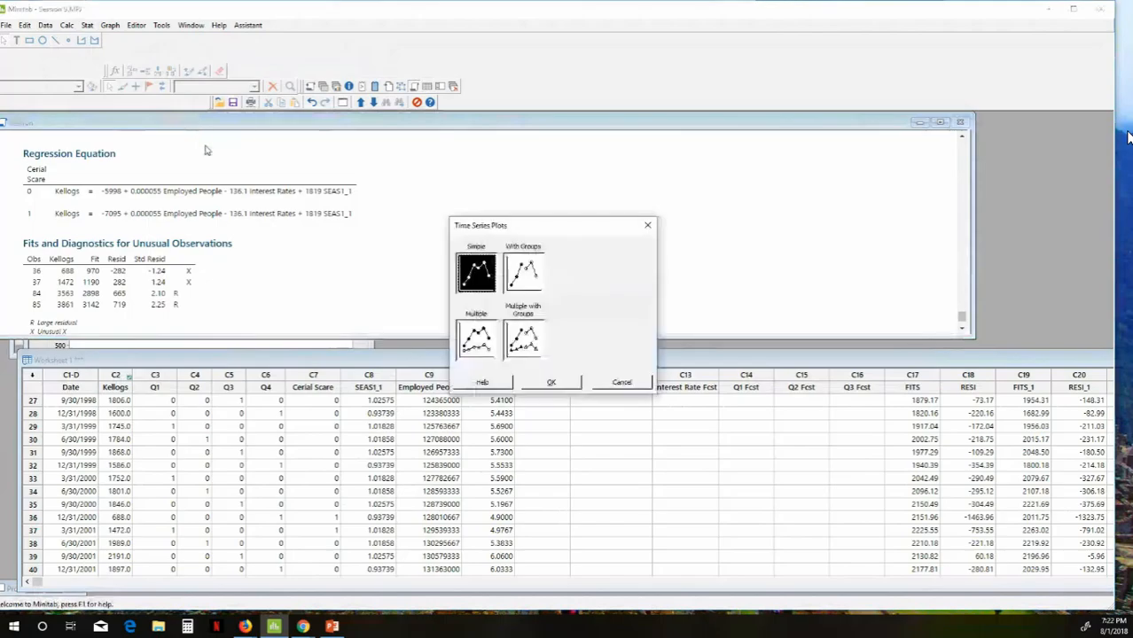
click(551, 382)
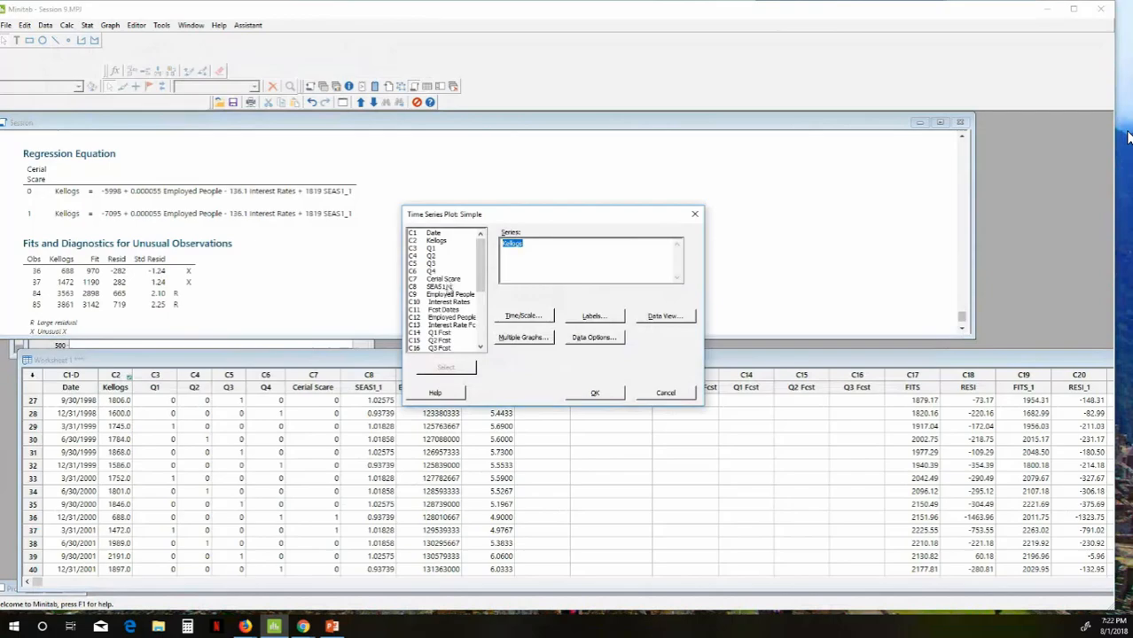
click(450, 295)
double_click(450, 294)
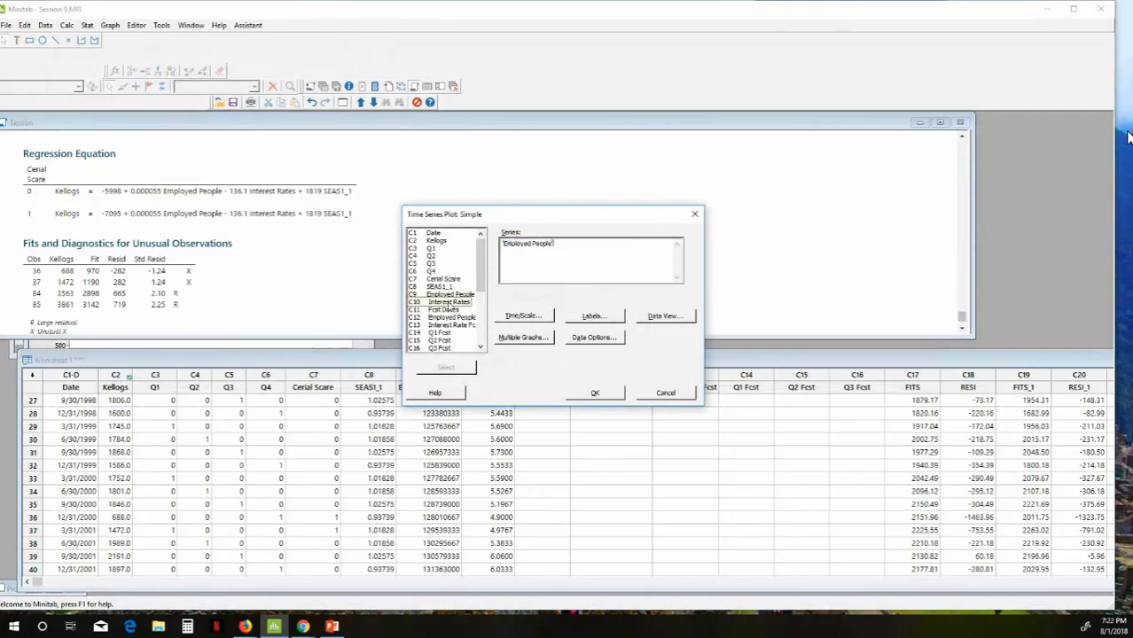
double_click(449, 302)
click(595, 393)
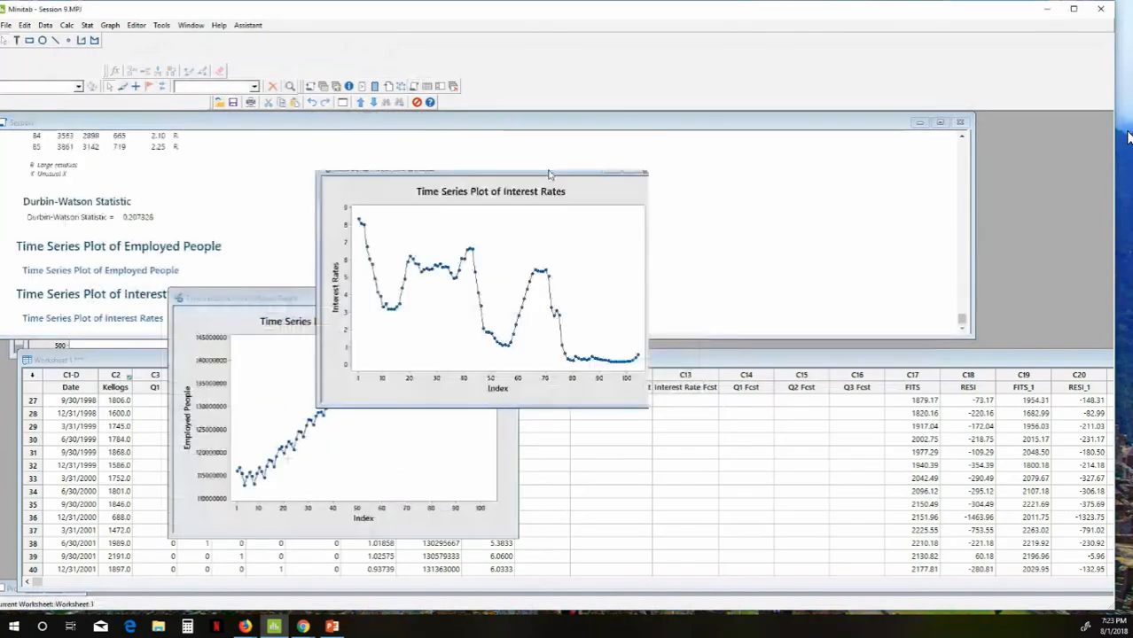
Step: Arrange the Employed People and Interest Rates time series plots side by side to compare their patterns
drag(548, 174, 601, 124)
click(321, 300)
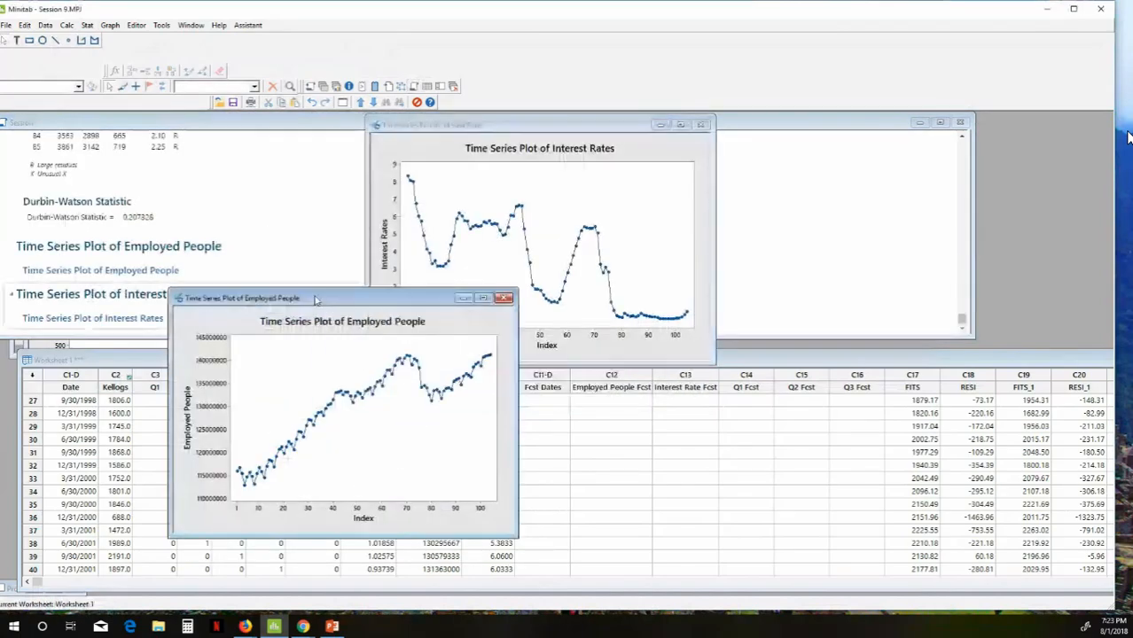
drag(316, 299, 179, 162)
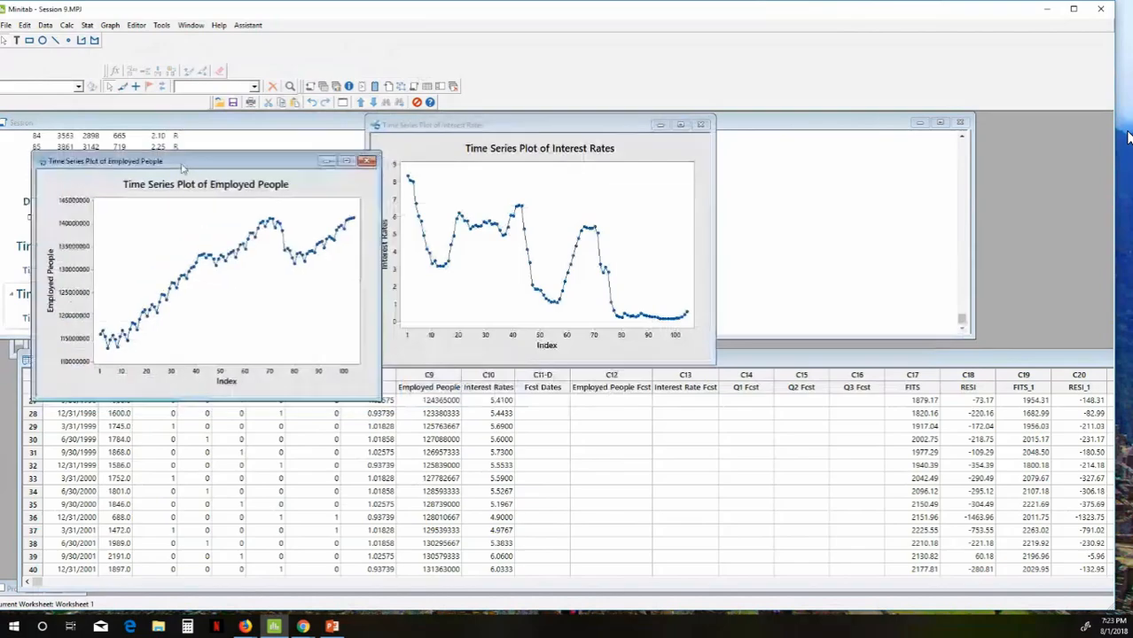
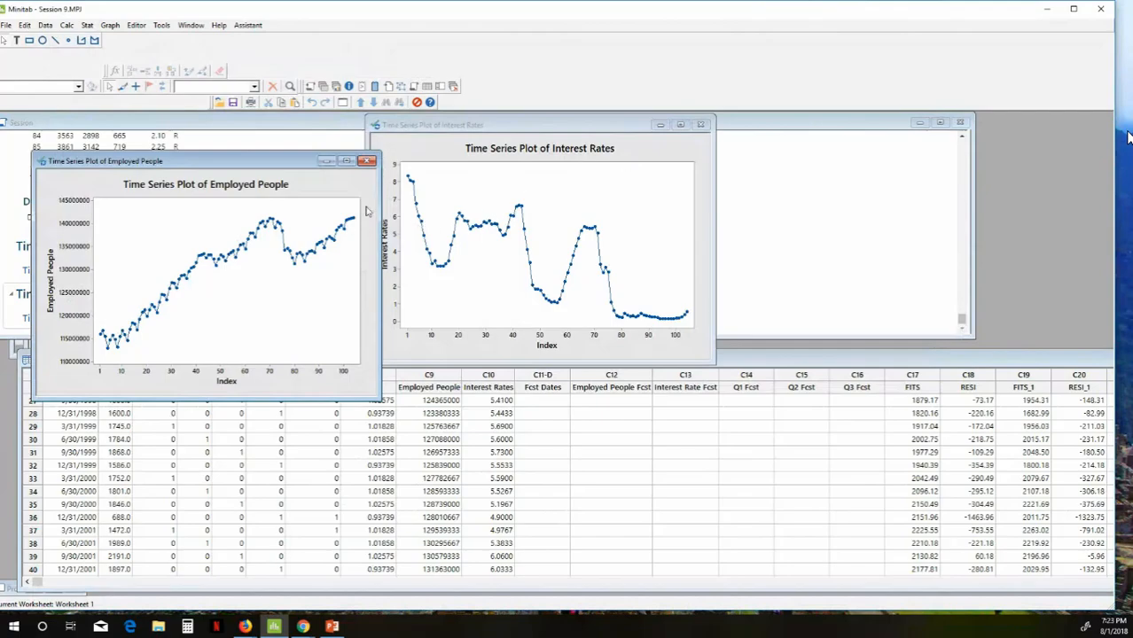
Step: Close the Interest Rates and Employed People time series plots without saving them to separate files
click(699, 125)
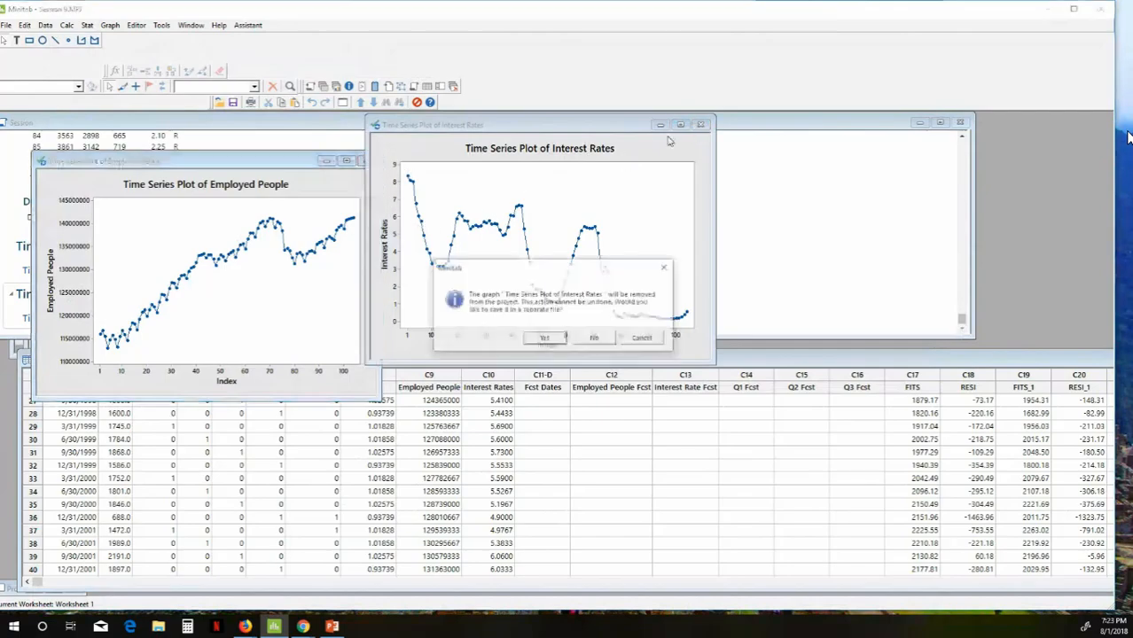
click(594, 340)
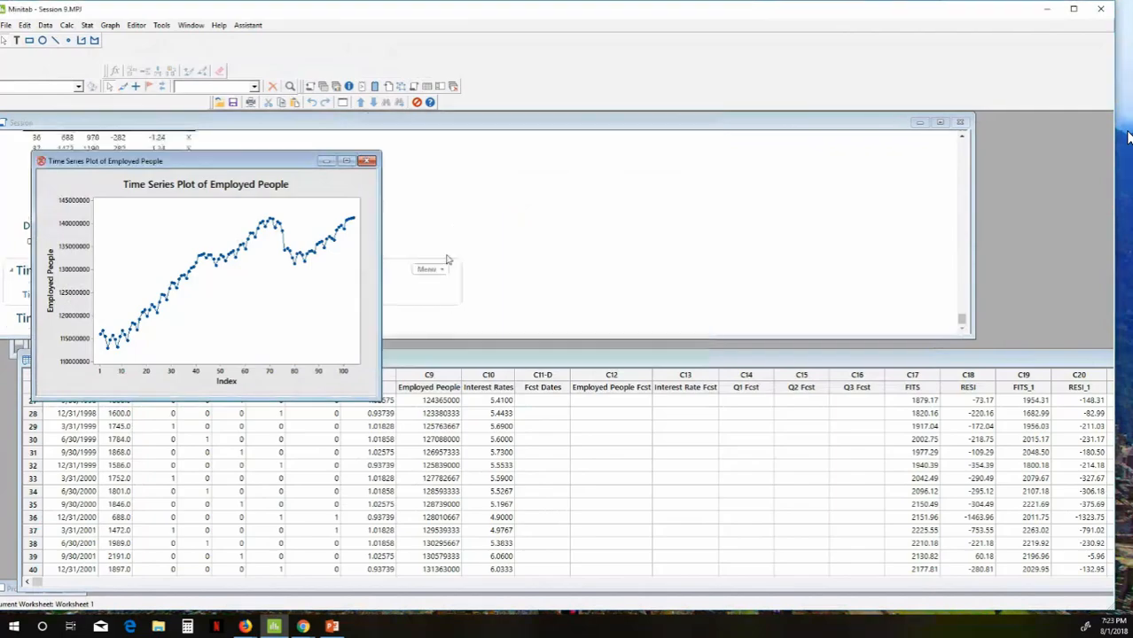
click(368, 160)
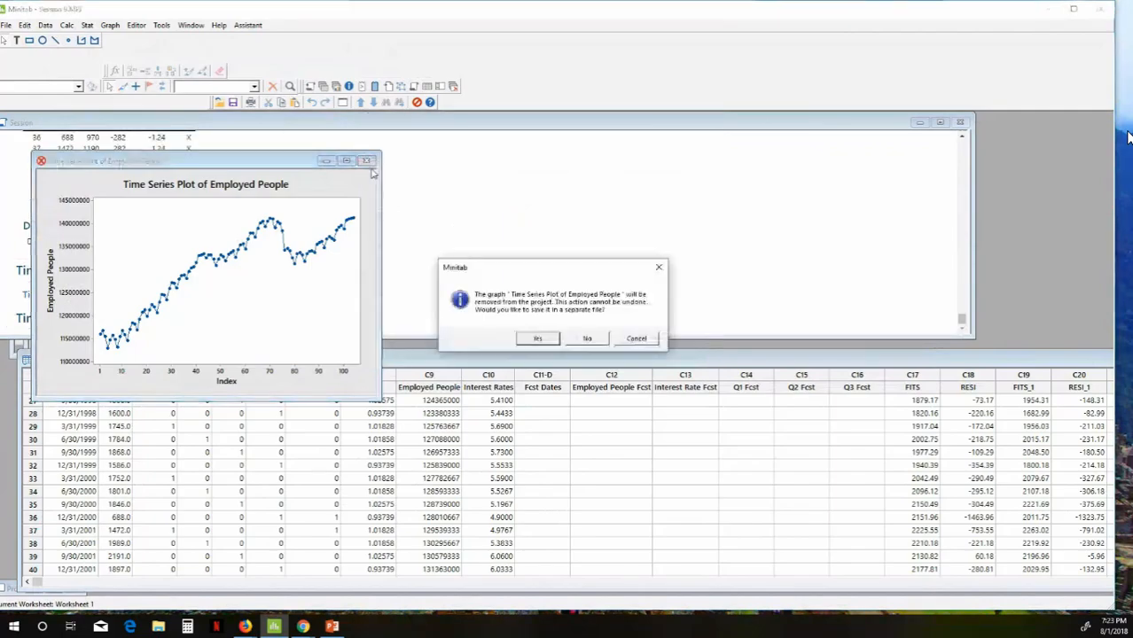
click(585, 339)
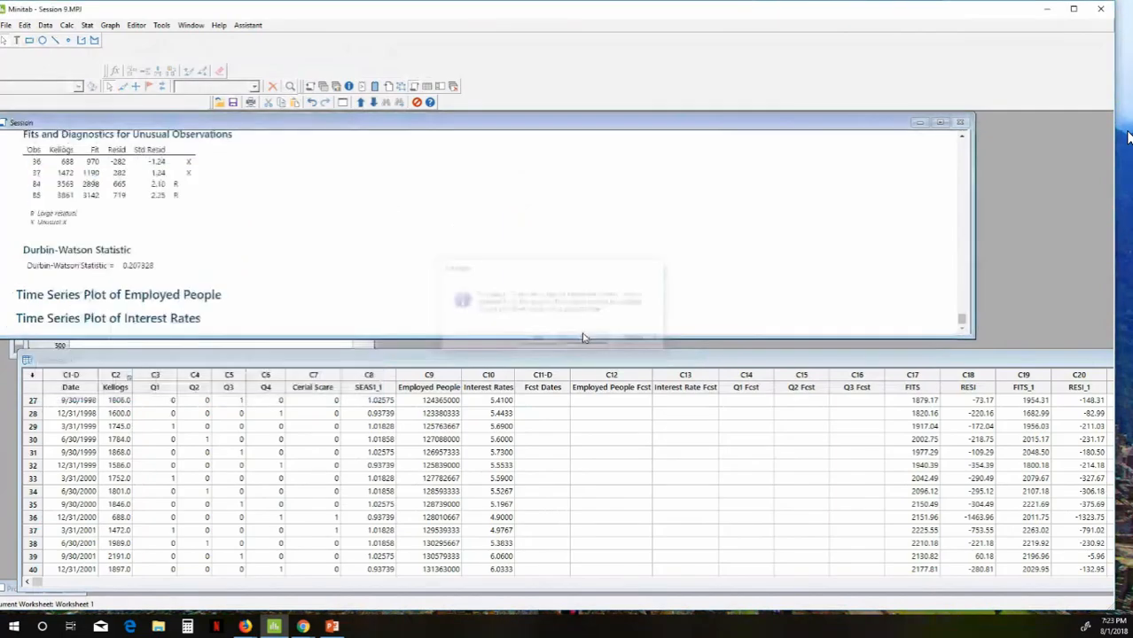
Step: Insert a new column before Interest Rates and name it Sq Emp People
click(474, 379)
right_click(476, 379)
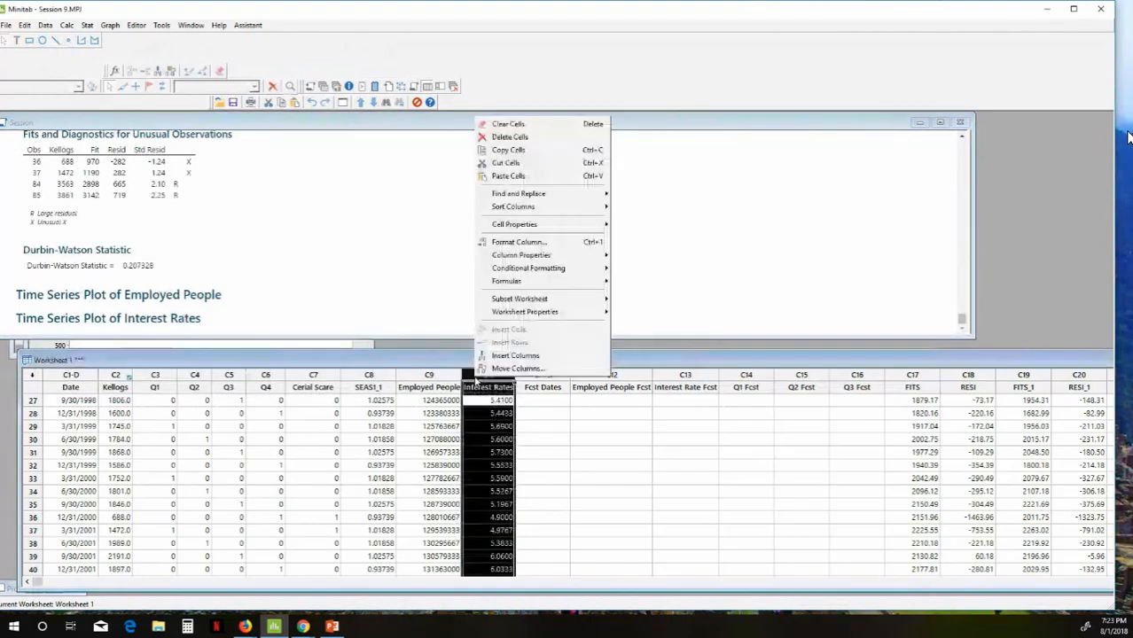
click(497, 355)
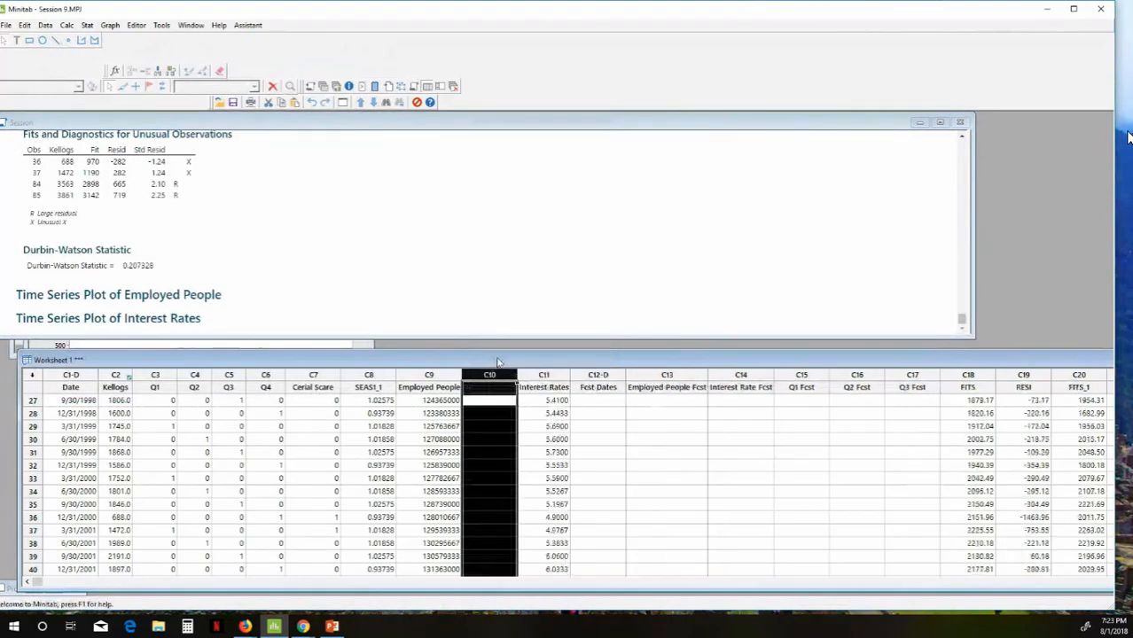
click(493, 386)
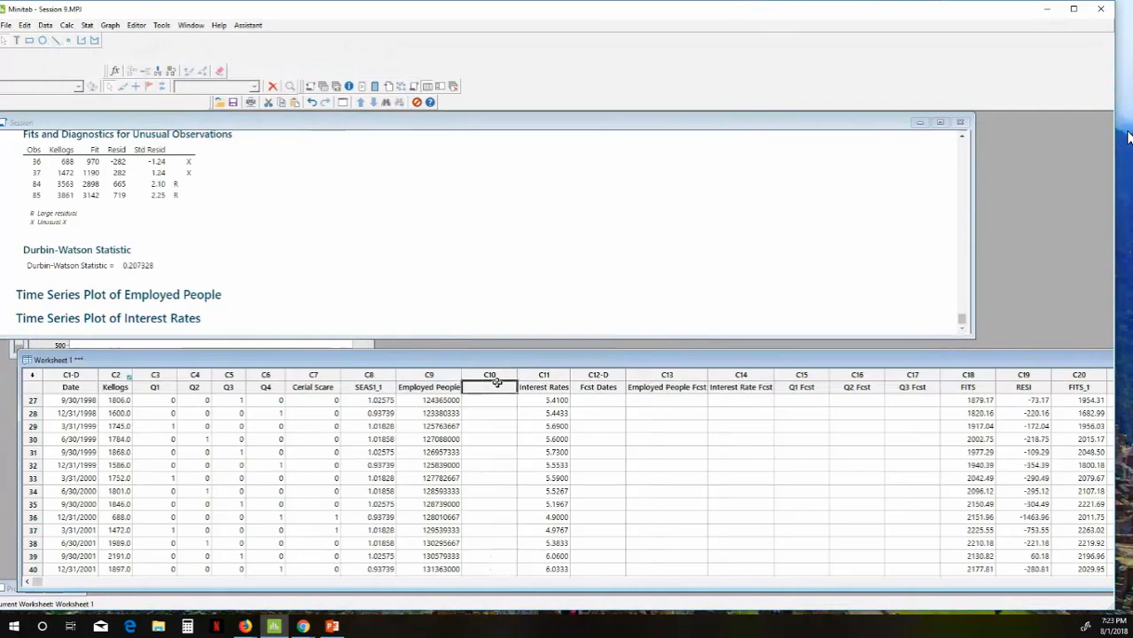
text(Sq E)
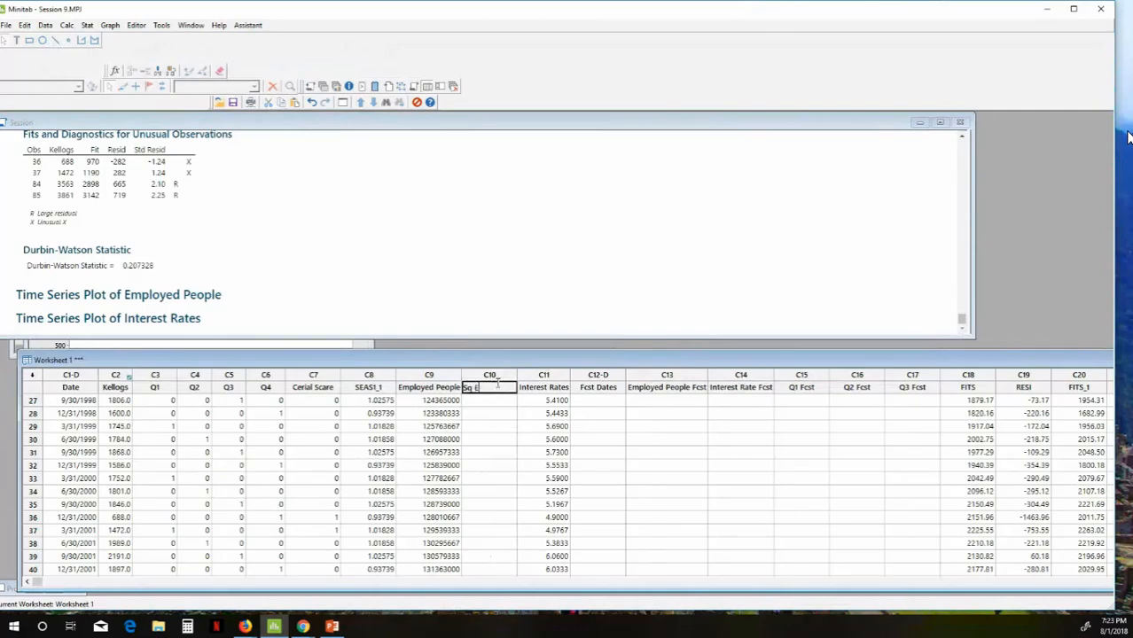
text(mp People)
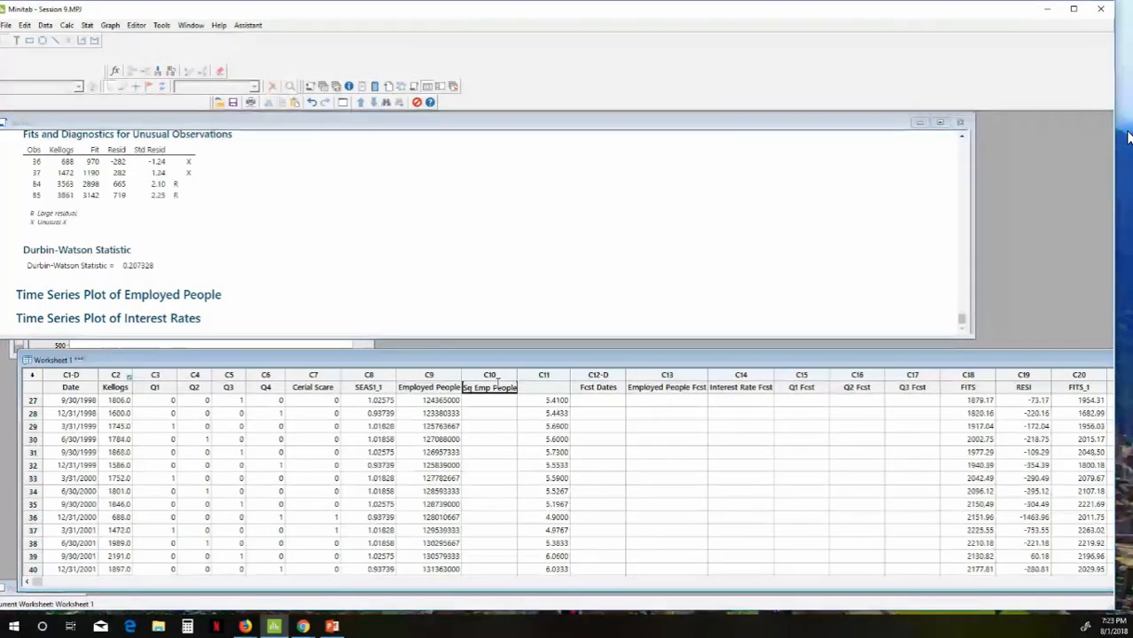
click(497, 402)
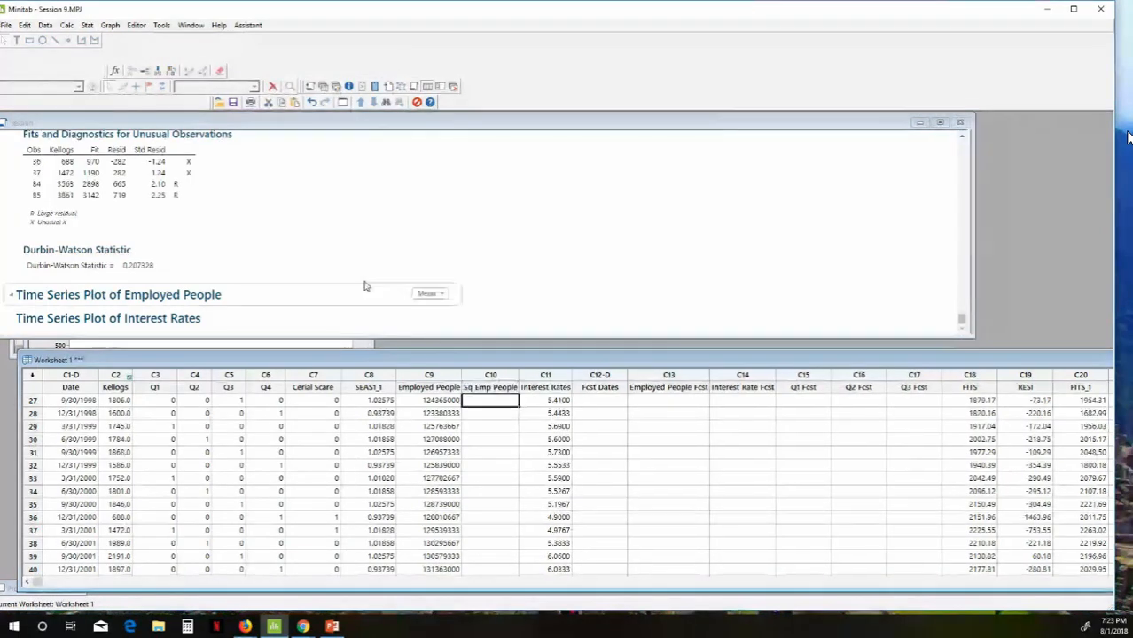
Step: Calculate the square of Employed People by multiplying the column by itself and store the result in Sq Emp People
click(66, 27)
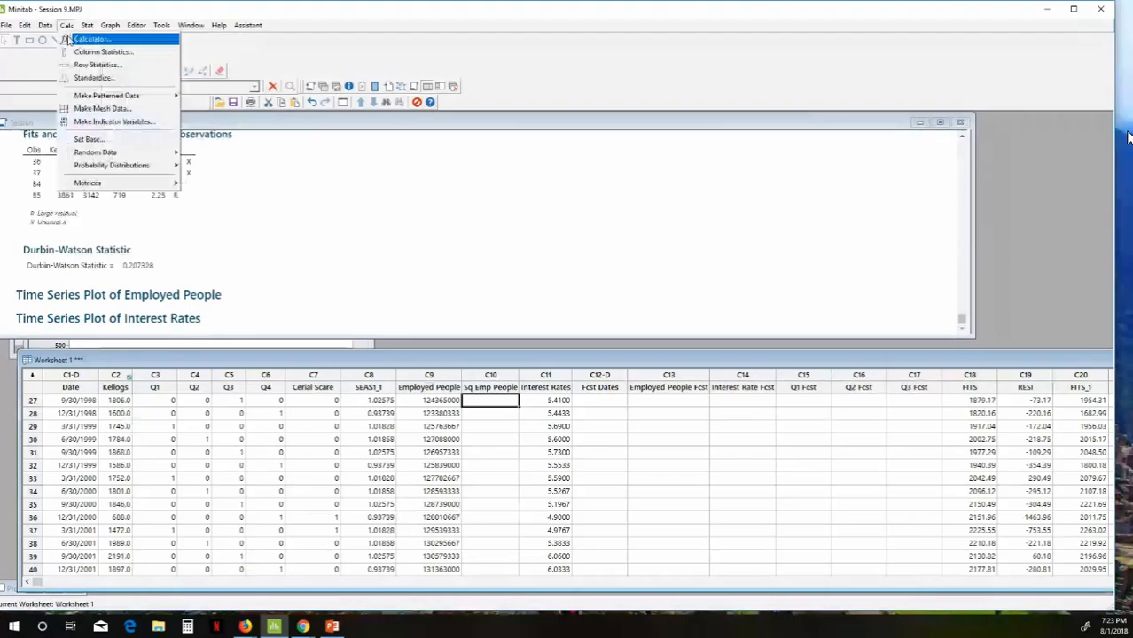
click(89, 39)
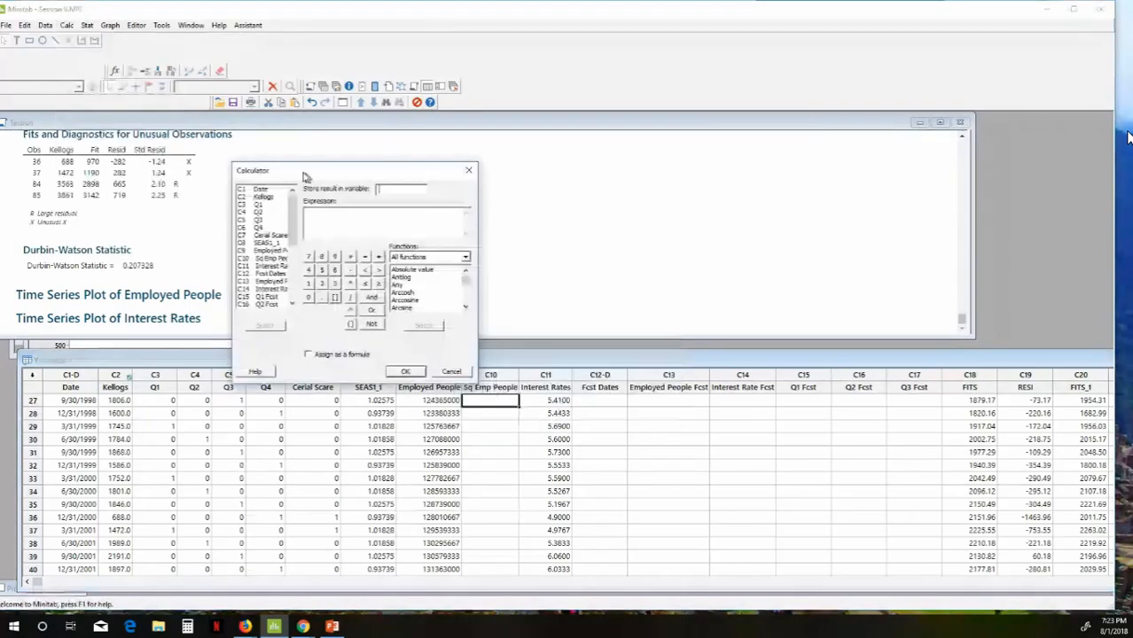
drag(304, 174, 201, 139)
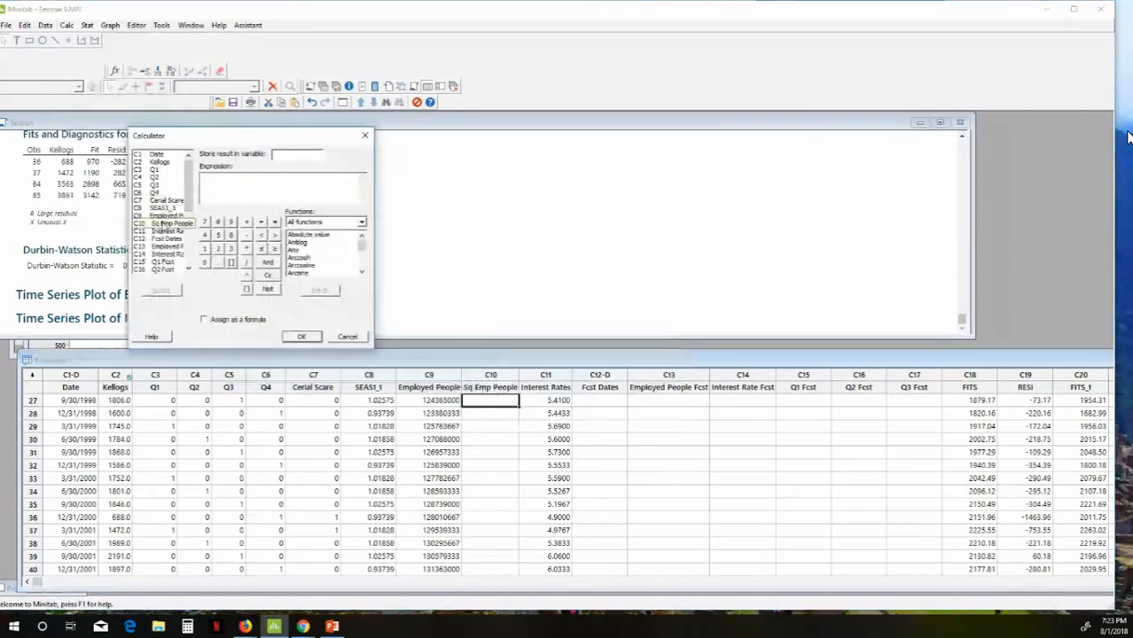
double_click(164, 225)
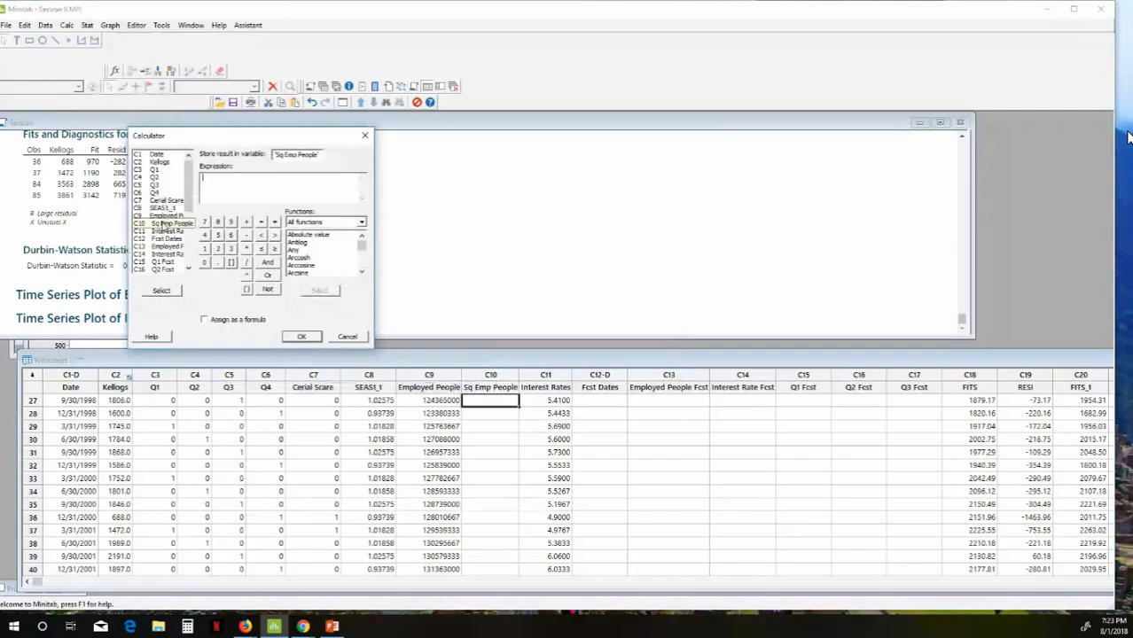
double_click(163, 216)
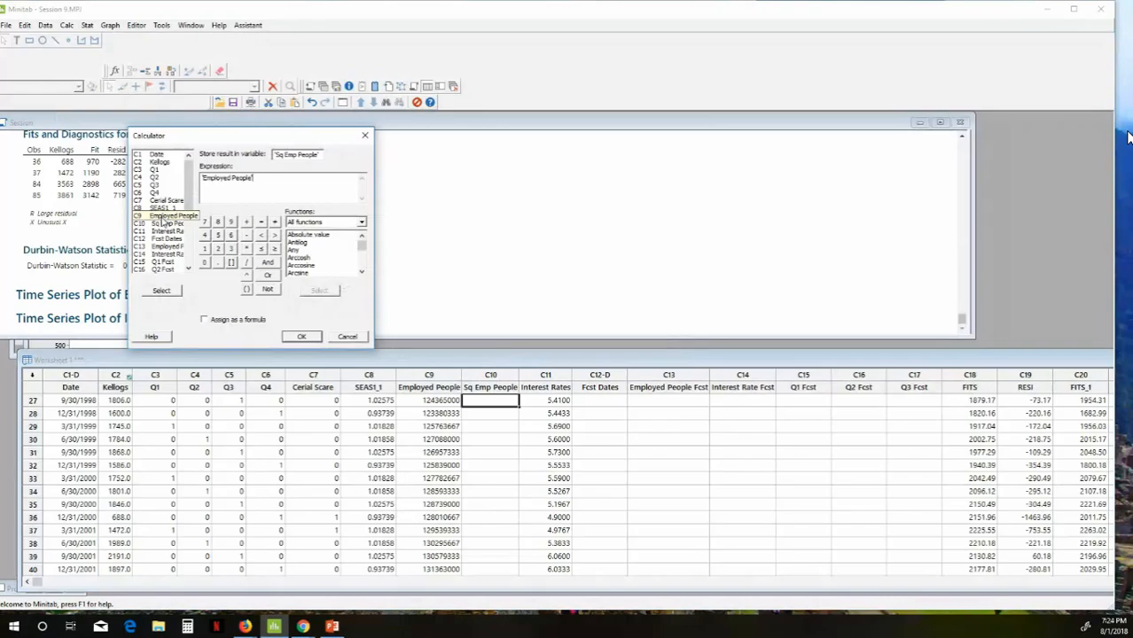
text(**)
double_click(164, 218)
click(299, 338)
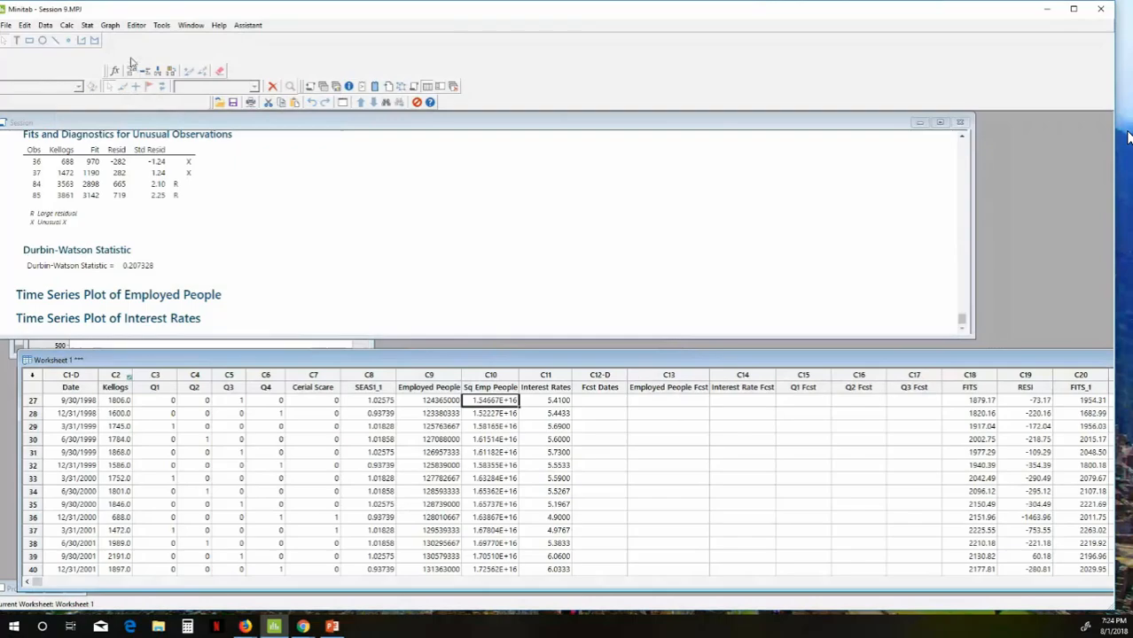
Step: Refit the Kellogs regression model with Sq Emp People replacing Employed People among the continuous predictors
click(87, 27)
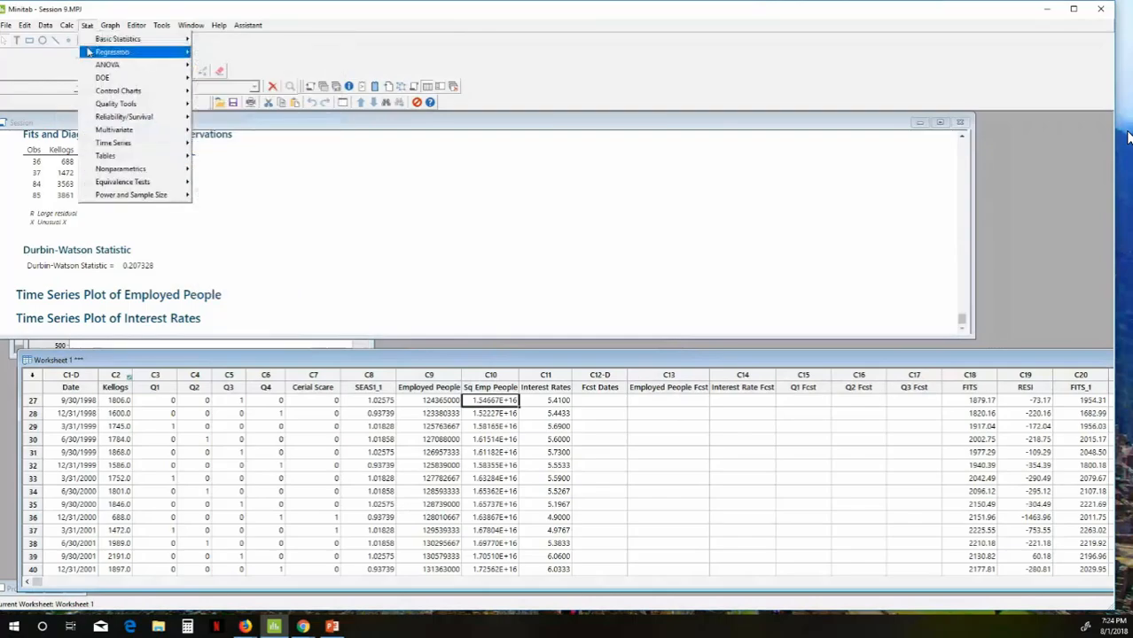
mouse_move(89, 52)
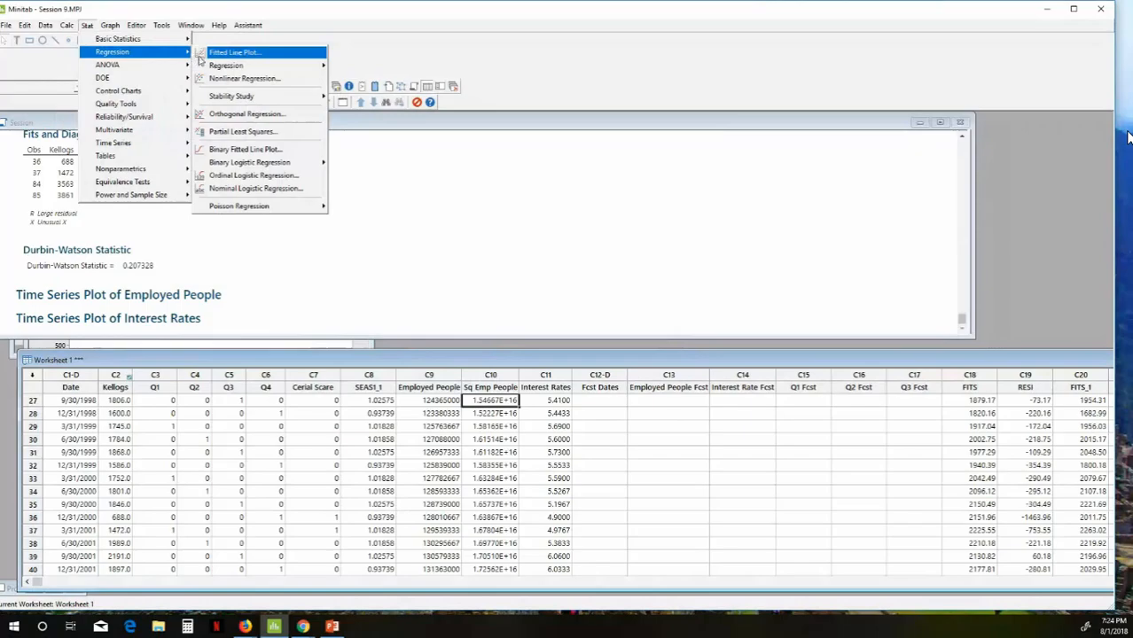
mouse_move(227, 68)
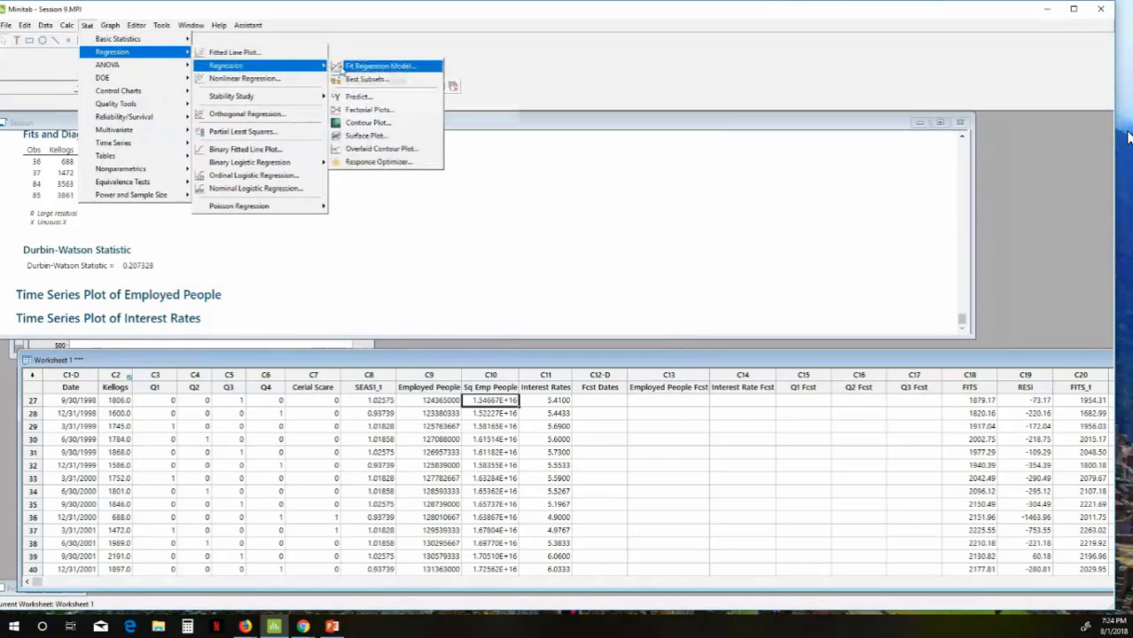
click(340, 66)
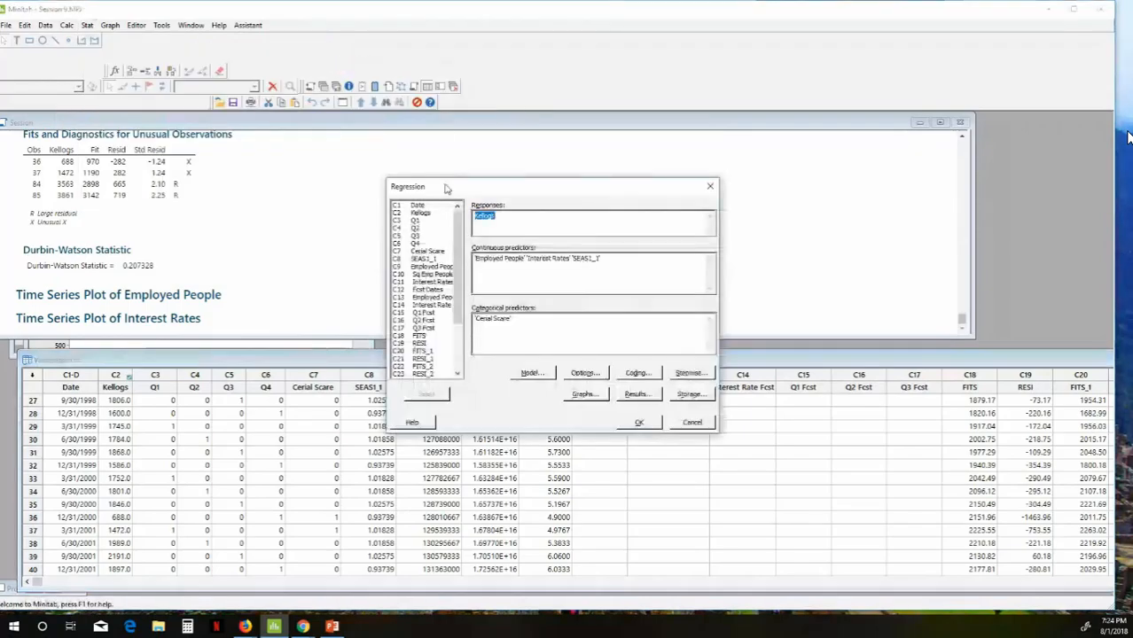
drag(444, 187, 165, 88)
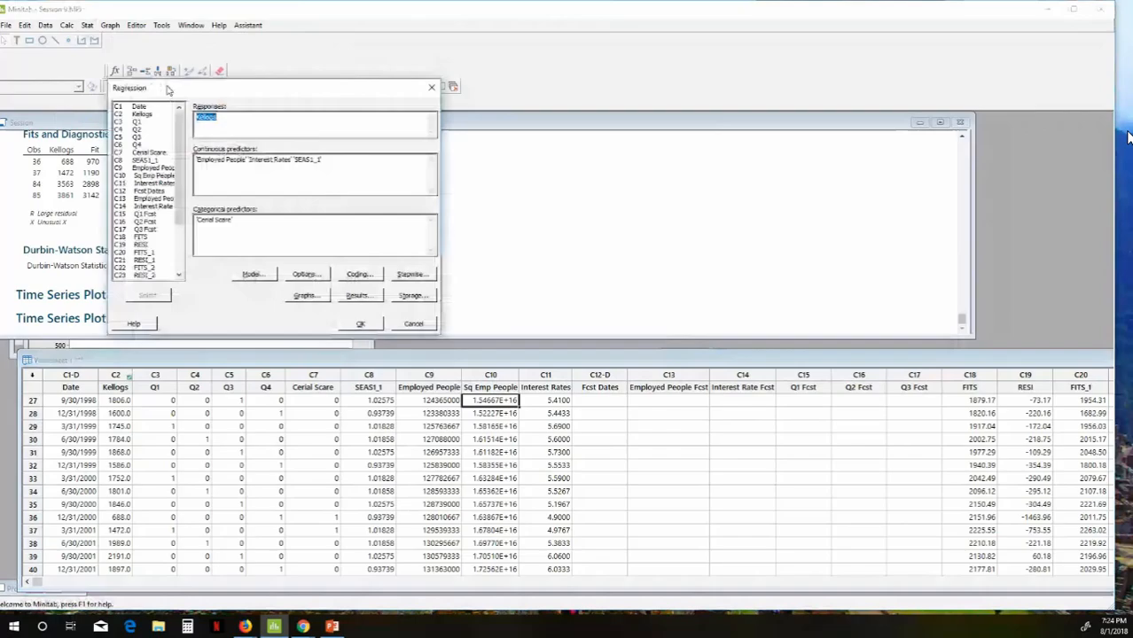
click(249, 160)
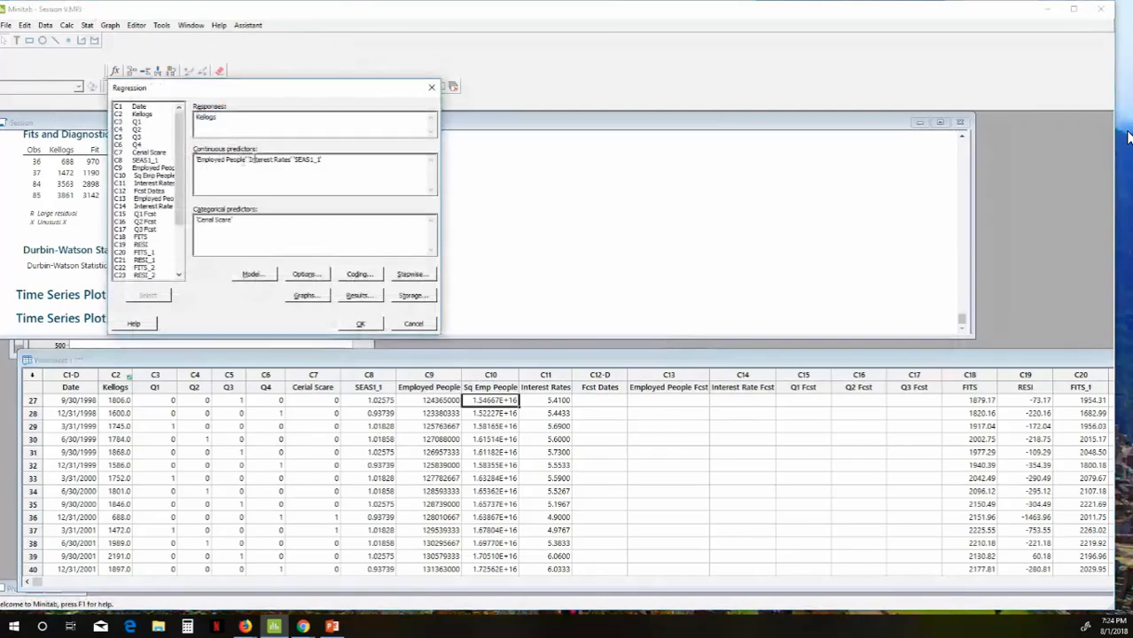
key(BackSpace)
key(BackSpace)
key(BackSpace)
key(BackSpace)
key(BackSpace)
key(BackSpace)
key(BackSpace)
key(BackSpace)
key(BackSpace)
key(BackSpace)
key(BackSpace)
key(BackSpace)
key(BackSpace)
key(BackSpace)
key(BackSpace)
key(BackSpace)
key(BackSpace)
key(BackSpace)
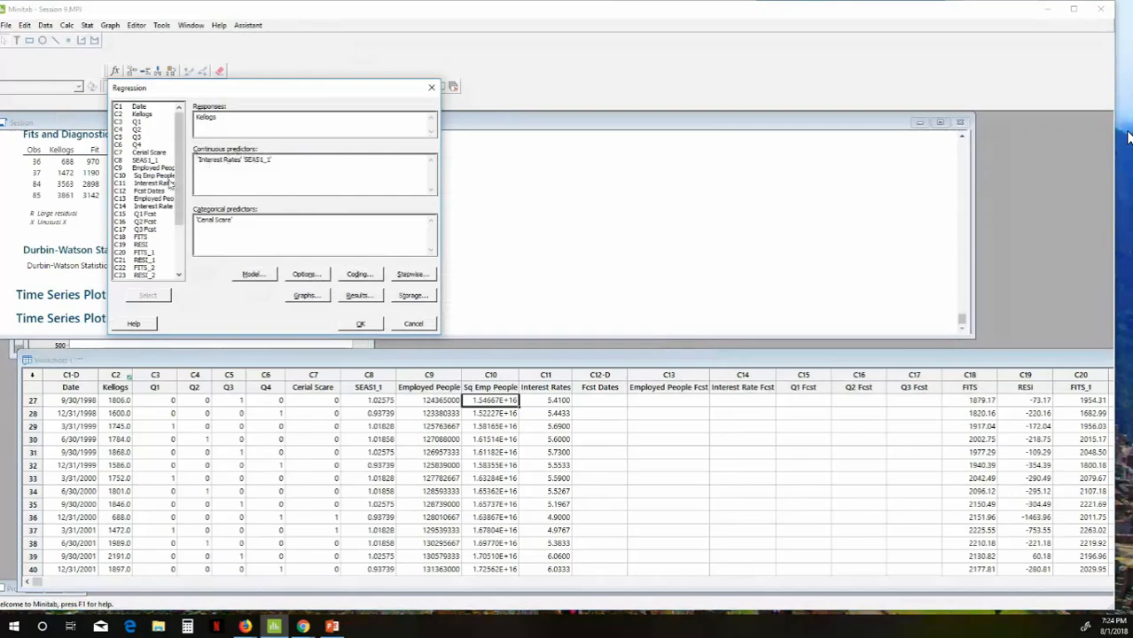
click(161, 176)
double_click(164, 177)
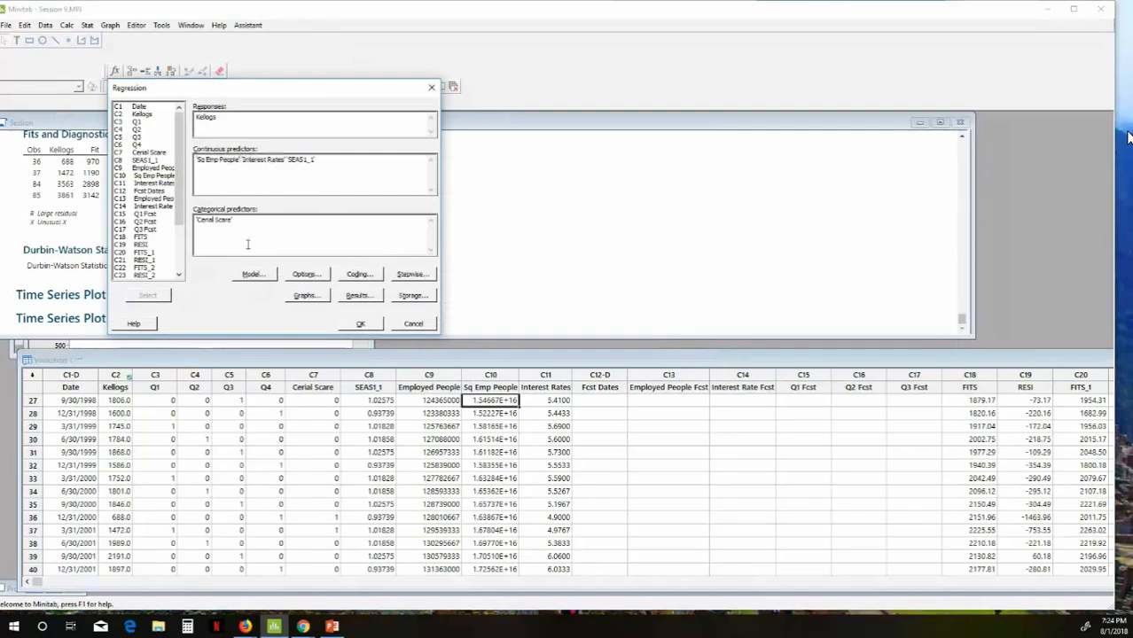
click(368, 326)
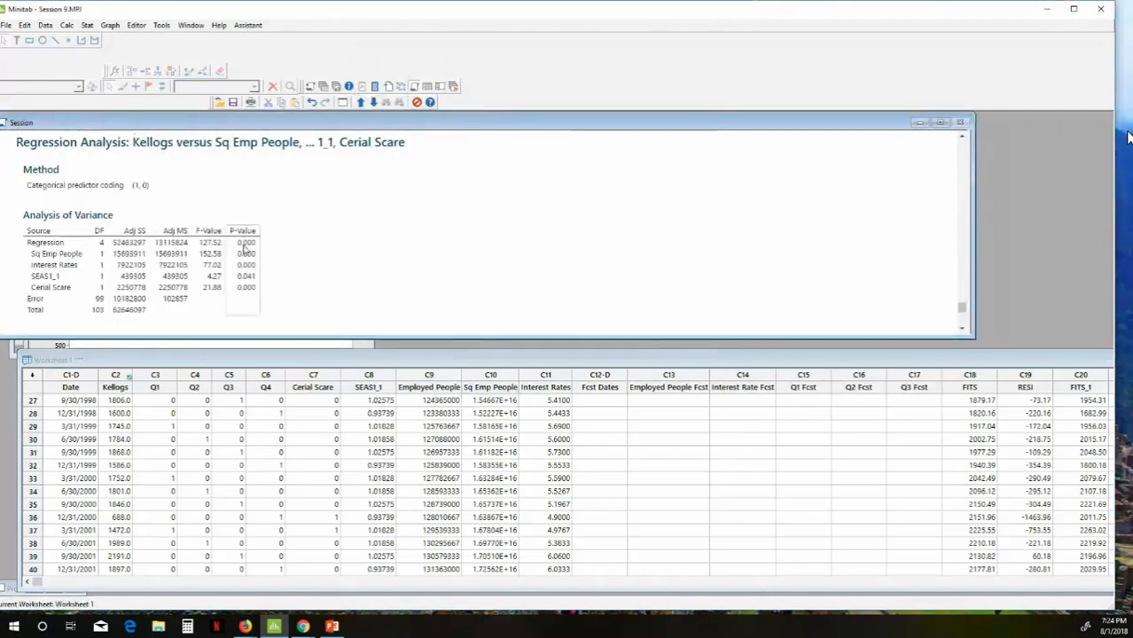
Step: Examine the new regression output: predictor p-values, R-squared, VIFs, unusual observations and the Durbin-Watson statistic compared with the previous model
scroll(296, 246, down, 2)
scroll(295, 246, down, 2)
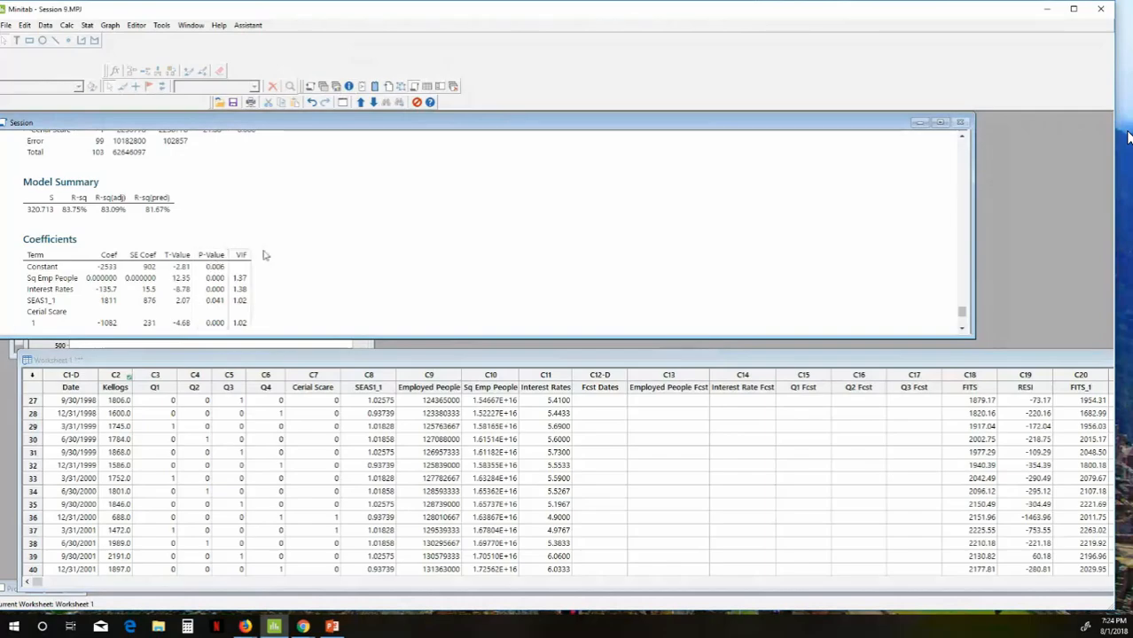
scroll(286, 251, down, 5)
scroll(286, 255, up, 5)
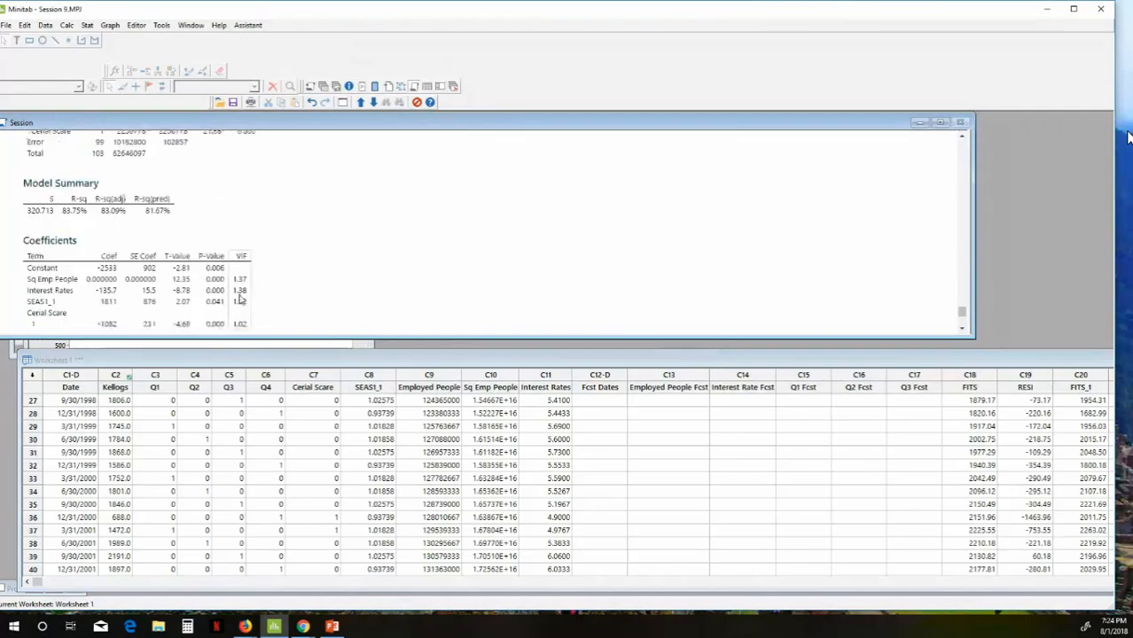
drag(244, 335, 247, 506)
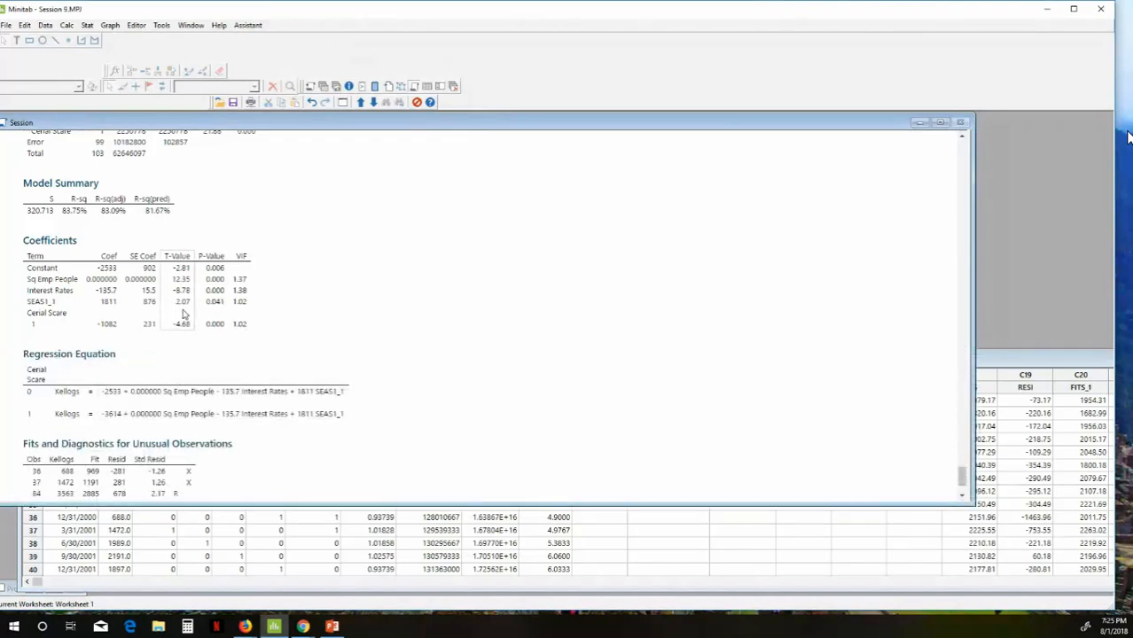
scroll(183, 315, down, 3)
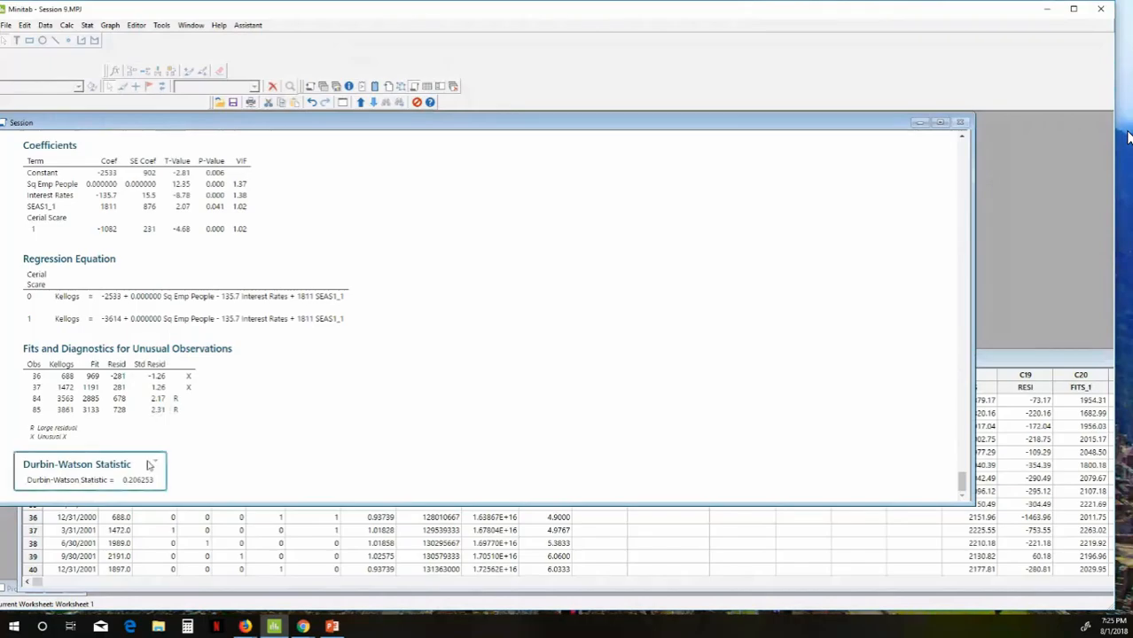
scroll(155, 433, up, 3)
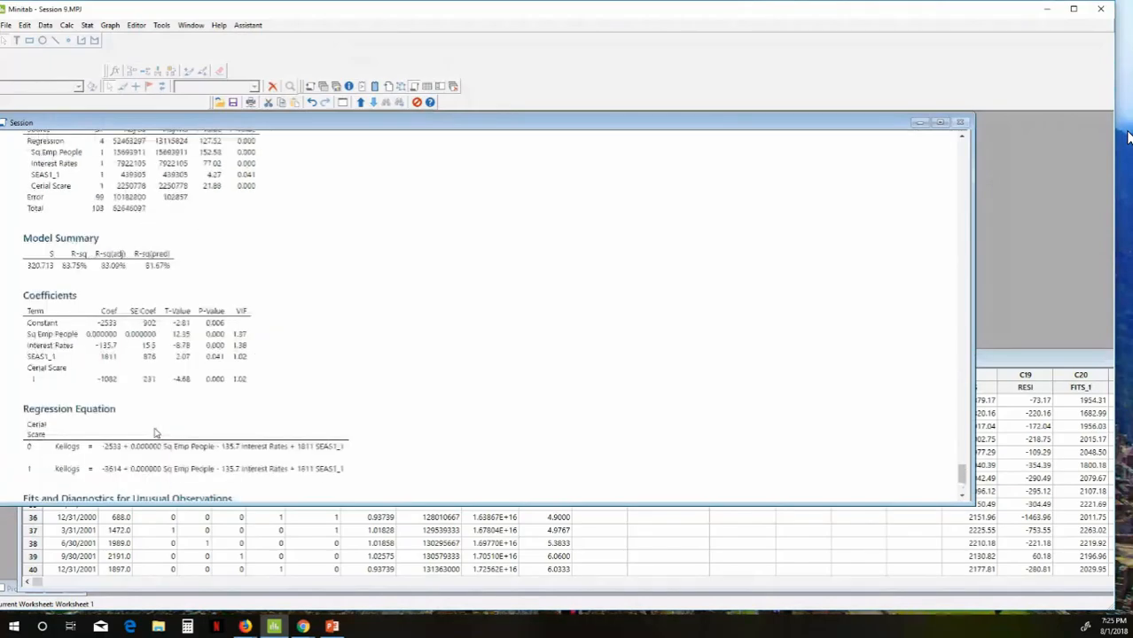
scroll(155, 433, up, 6)
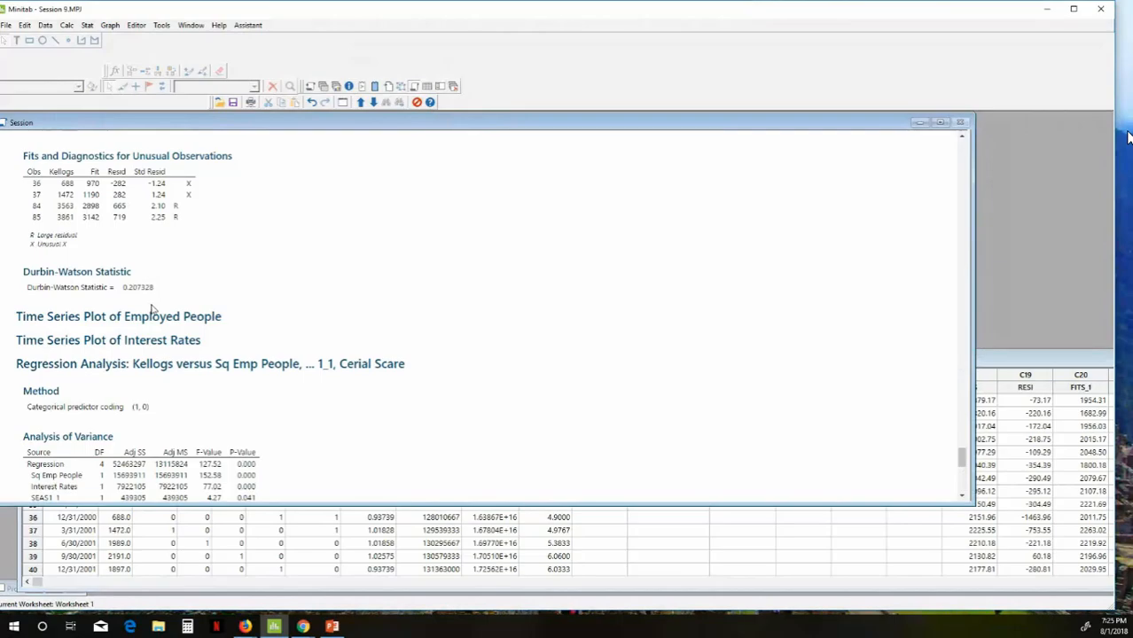
Step: Rename the Sq Emp People column as Sqrt Emp People
click(264, 533)
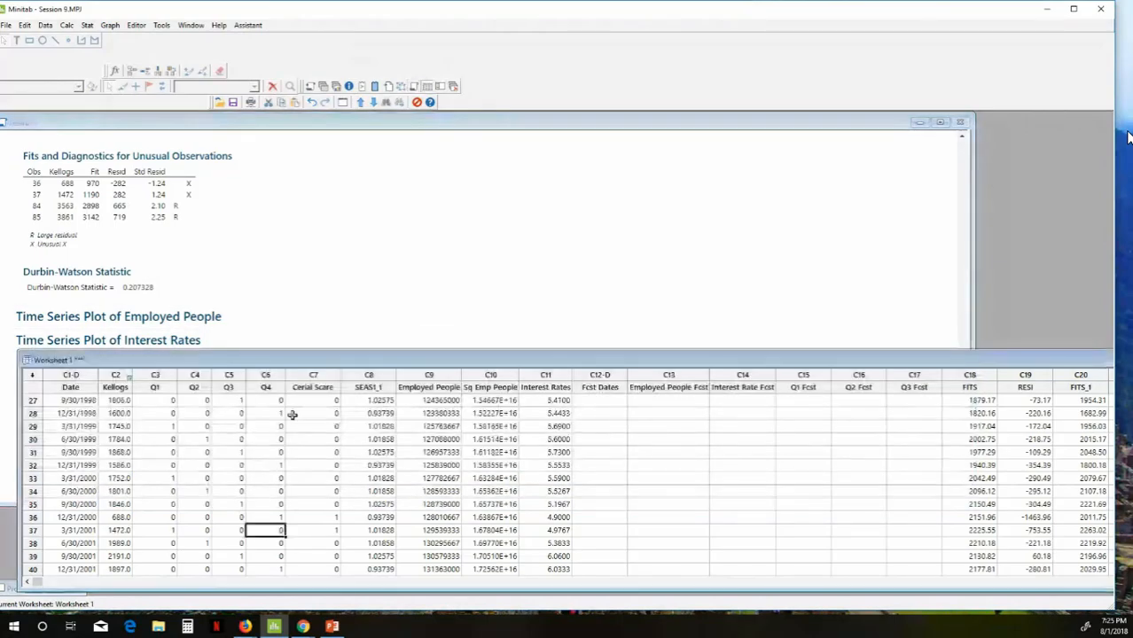
click(483, 390)
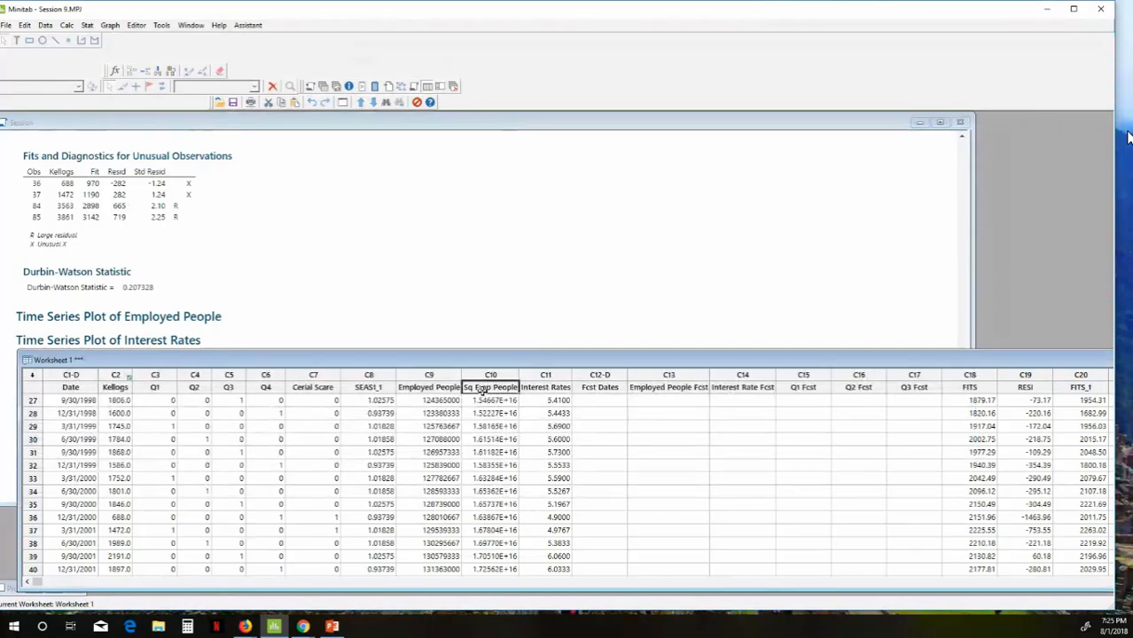
text(Sqrt)
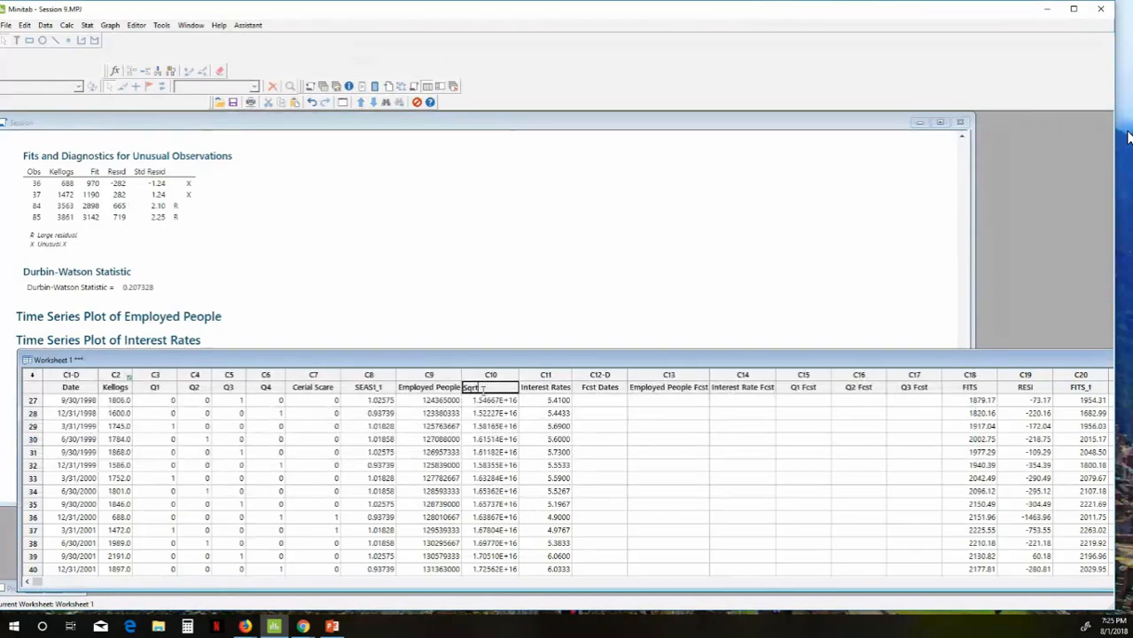
text( Emp)
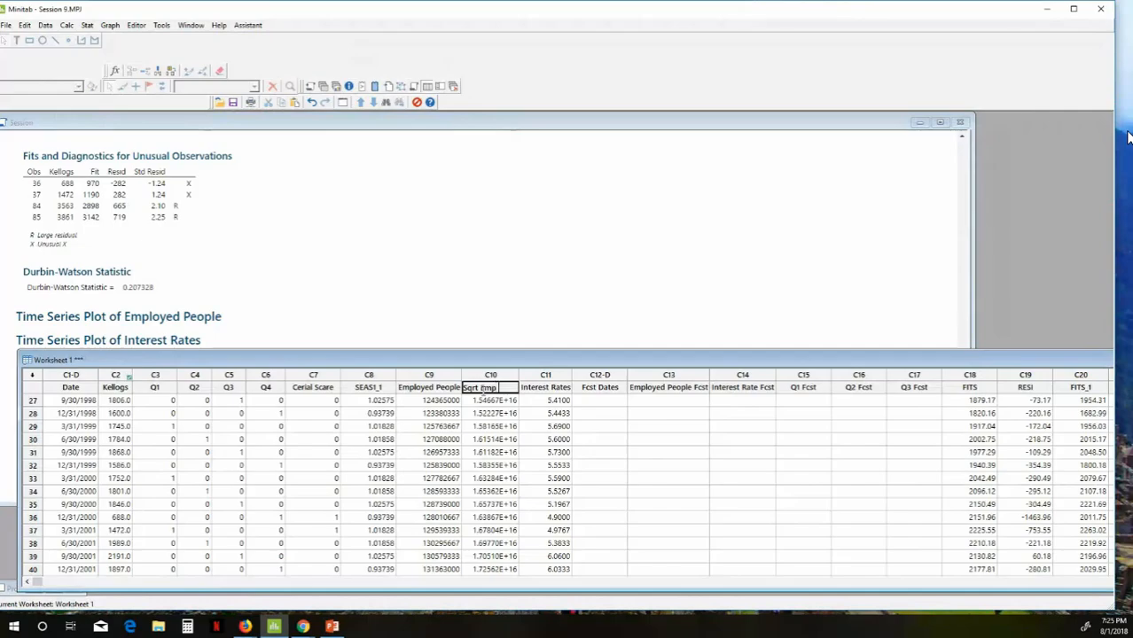
text( People)
click(510, 418)
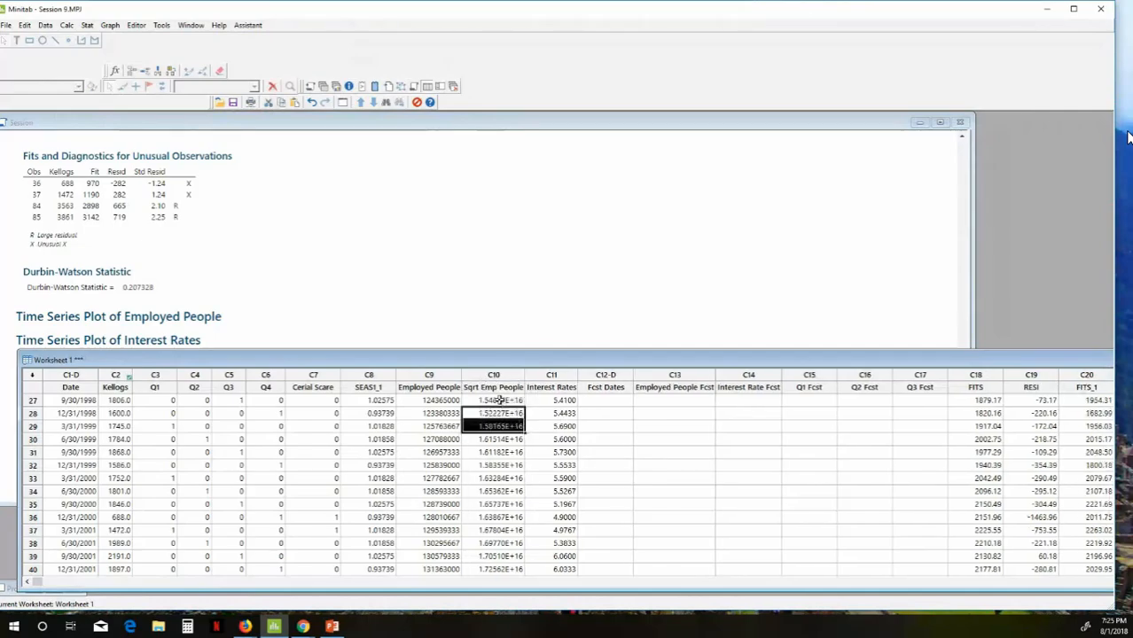
Step: Clear the squared values in the Sqrt Emp People column from row 27 downward
drag(499, 401, 484, 518)
right_click(486, 517)
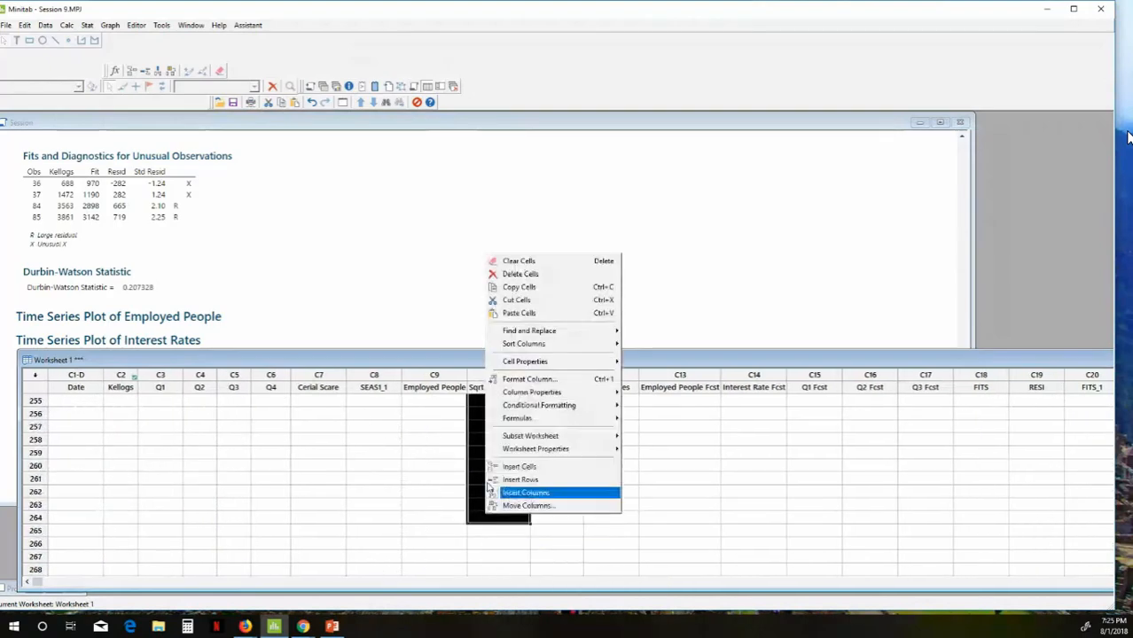
click(503, 266)
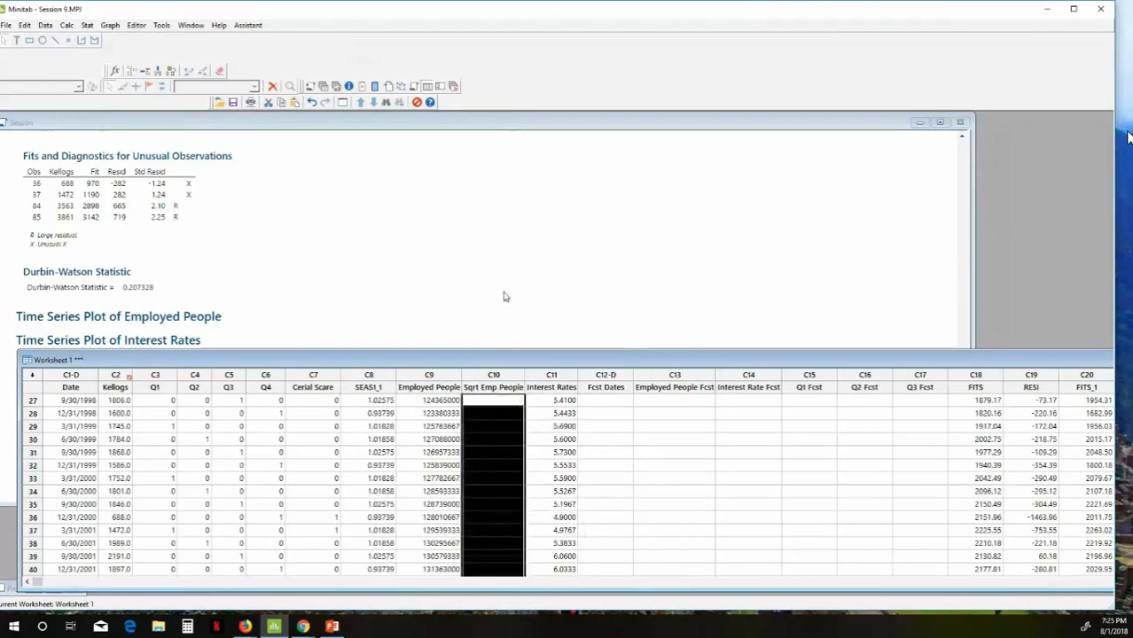
click(544, 410)
key(ctrl+z)
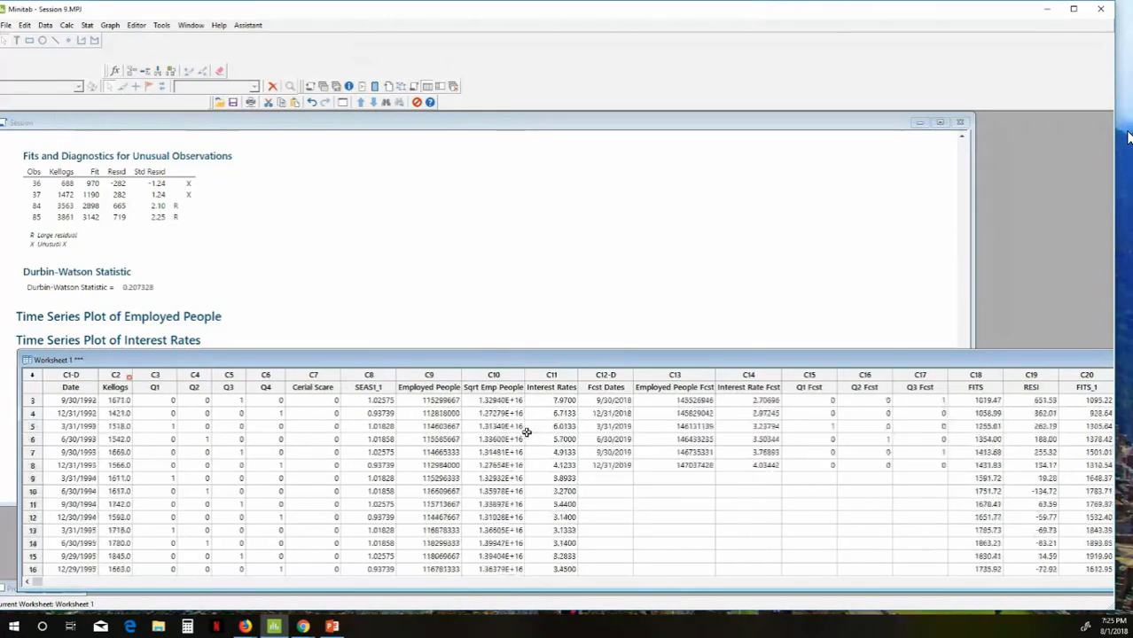
Step: Delete the remaining squared values from the first rows of the Sqrt Emp People column, leaving the column empty
scroll(527, 432, up, 1)
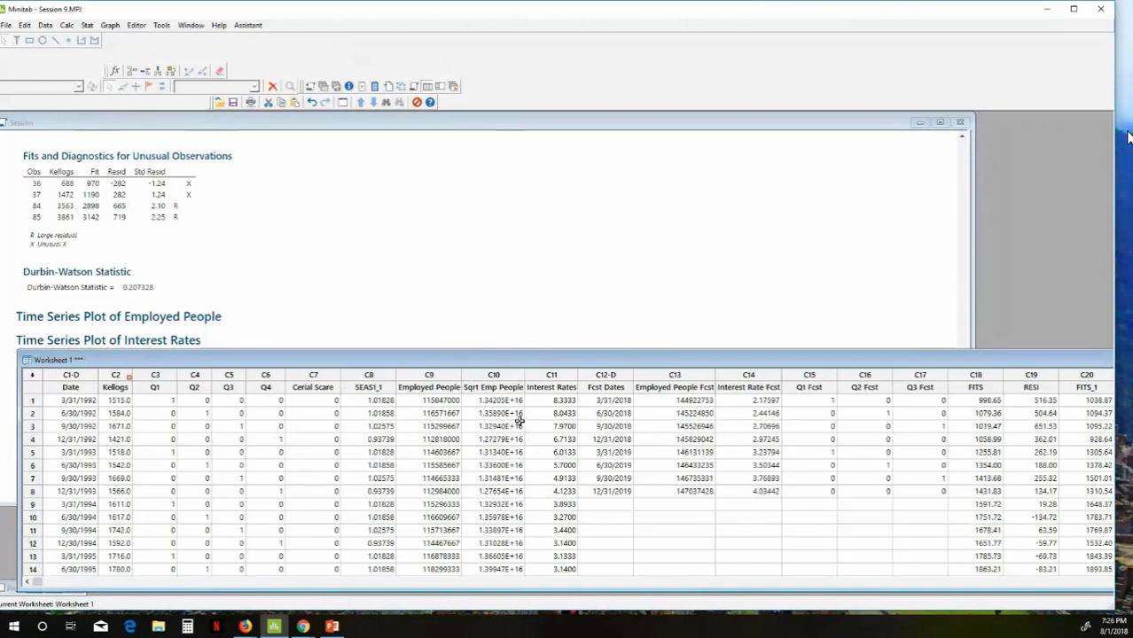
drag(500, 401, 507, 568)
right_click(507, 569)
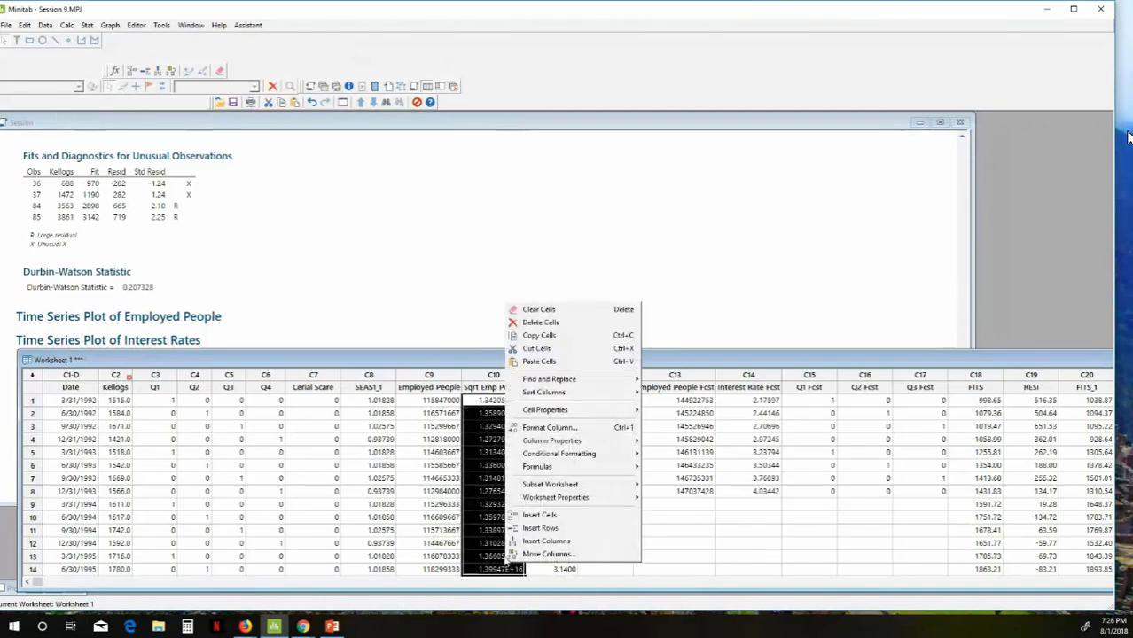
click(515, 322)
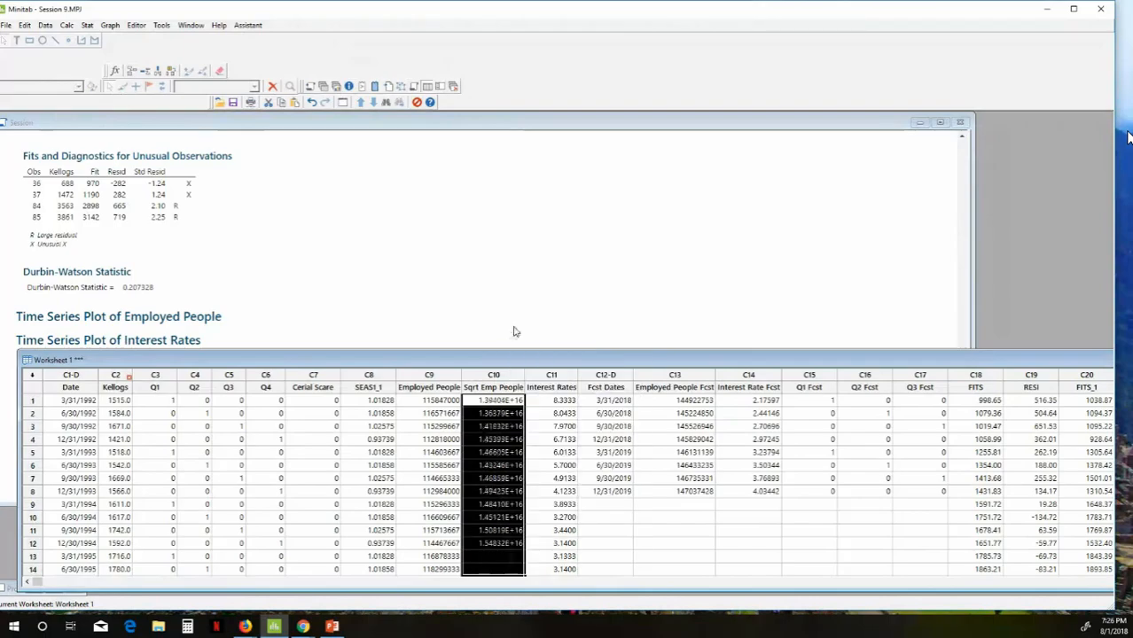
right_click(506, 401)
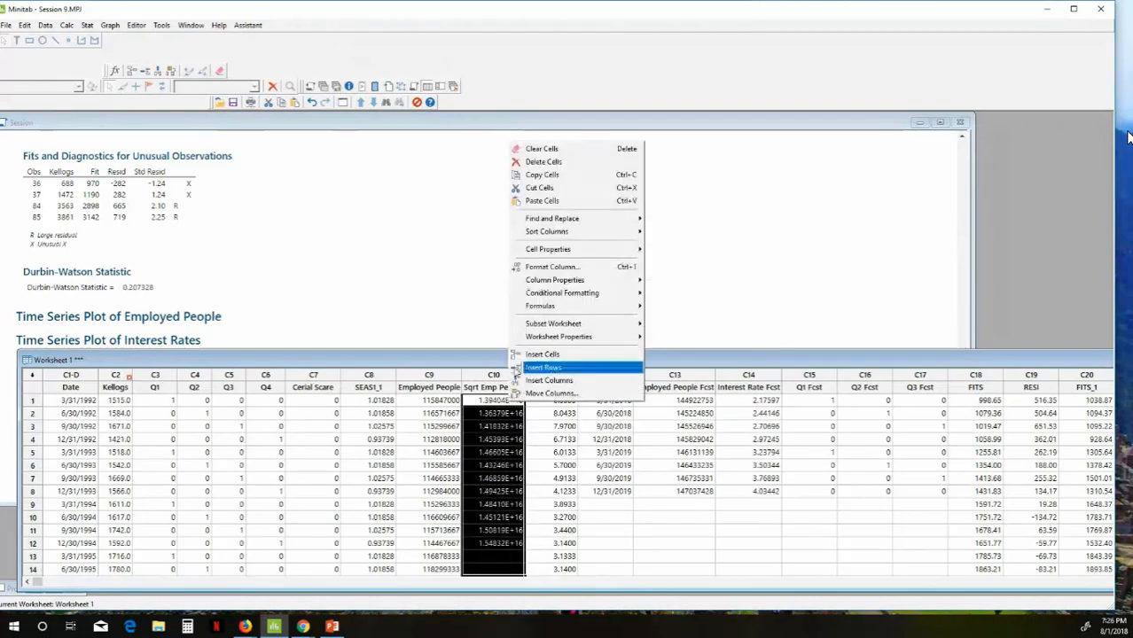
click(532, 162)
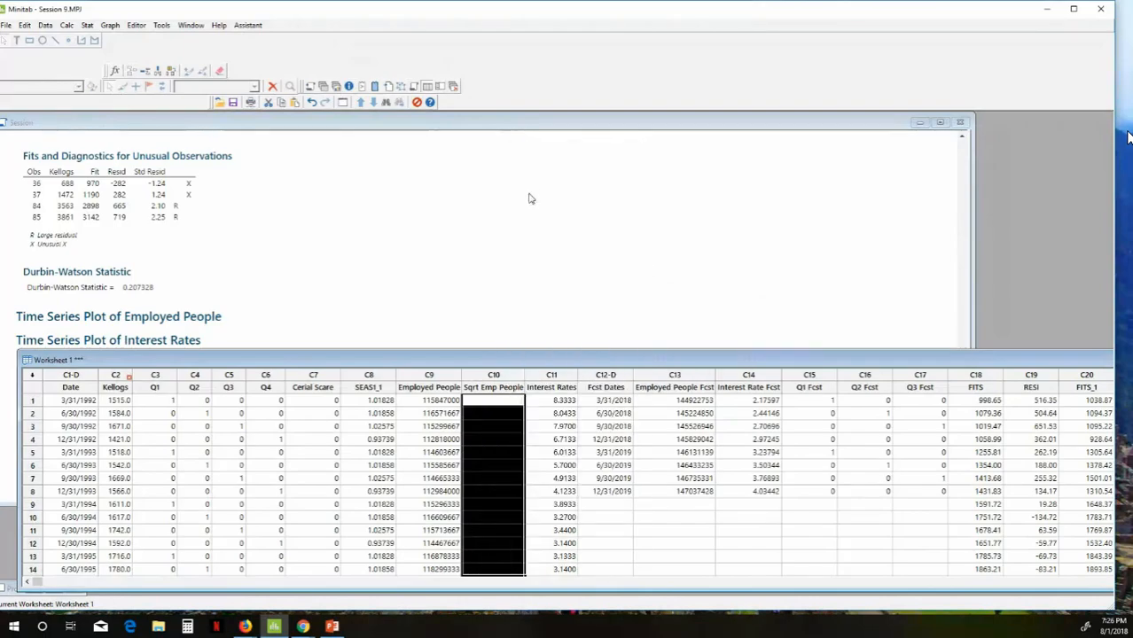
click(524, 414)
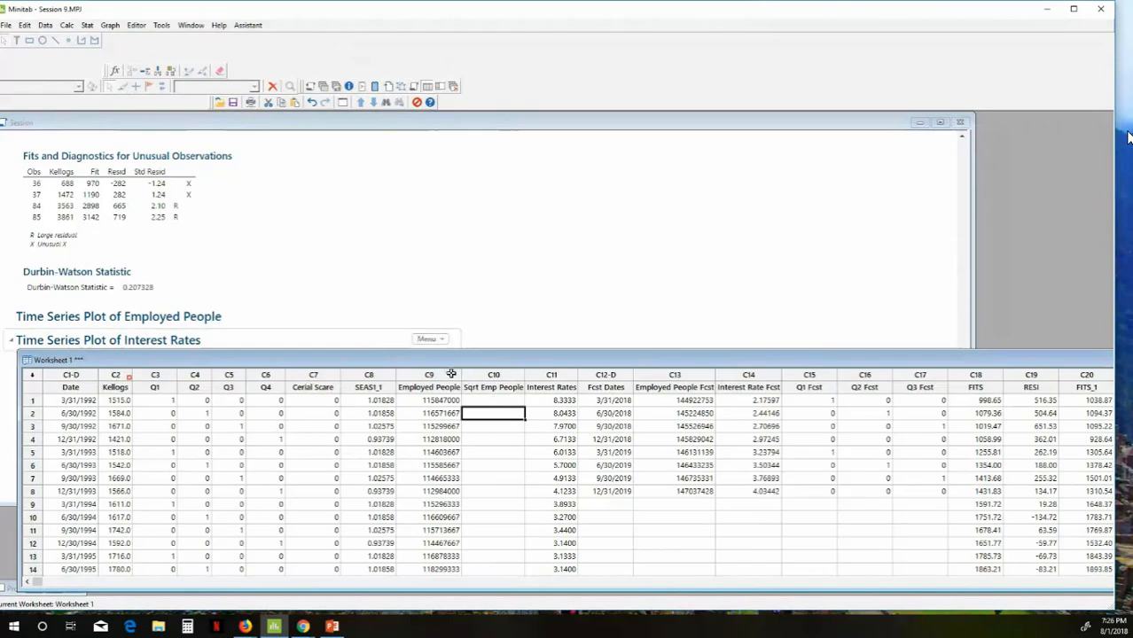
Step: Open the Calculator for computing the Sqrt Emp People column
click(66, 25)
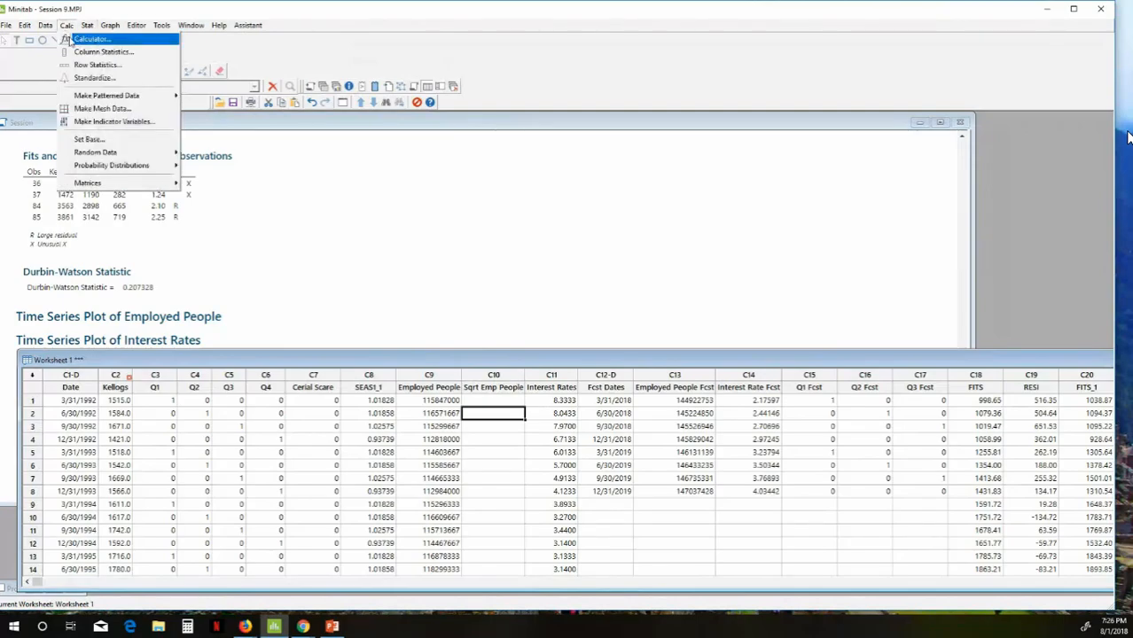
click(89, 39)
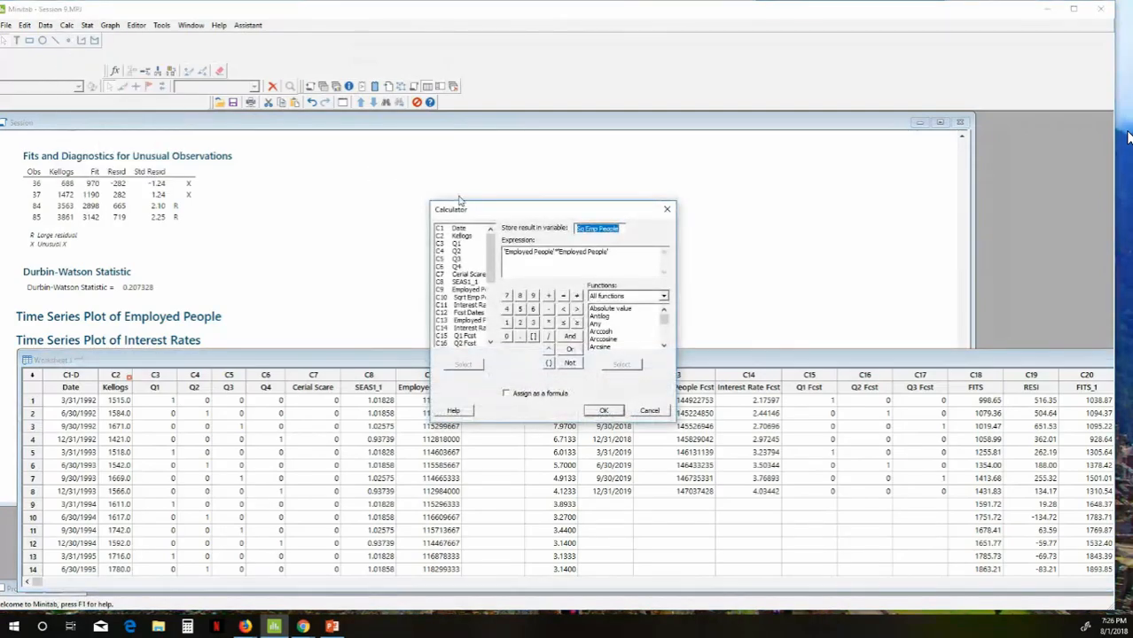
drag(483, 211, 203, 143)
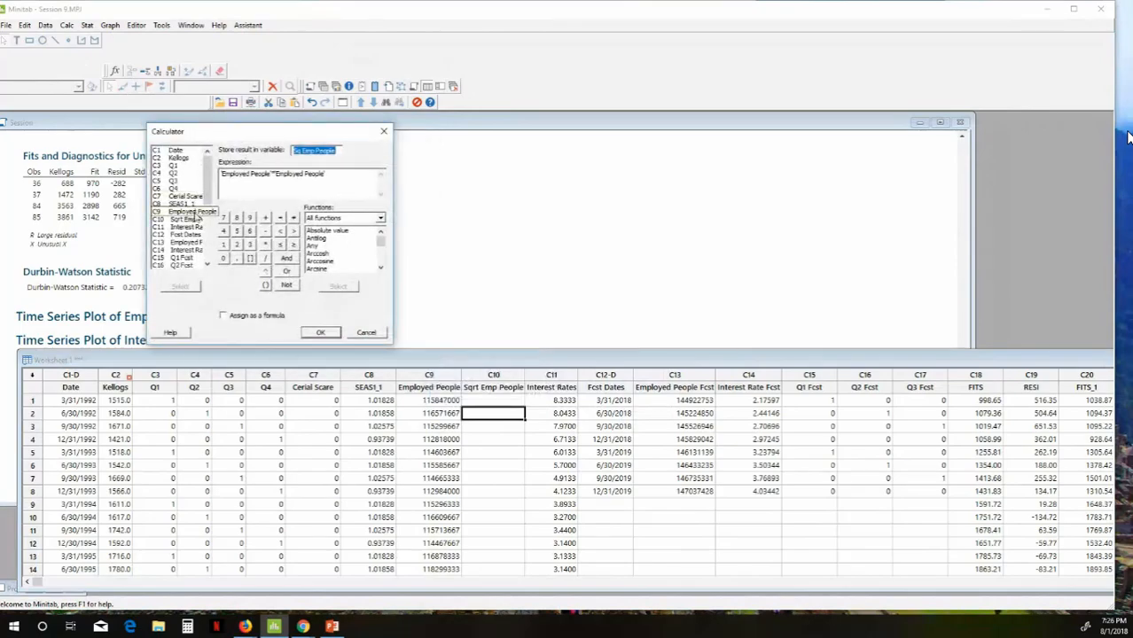
Step: Compute the square root of Employed People with the expression sqrt('Employed People') and store it in the Sqrt Emp People column
key(Tab)
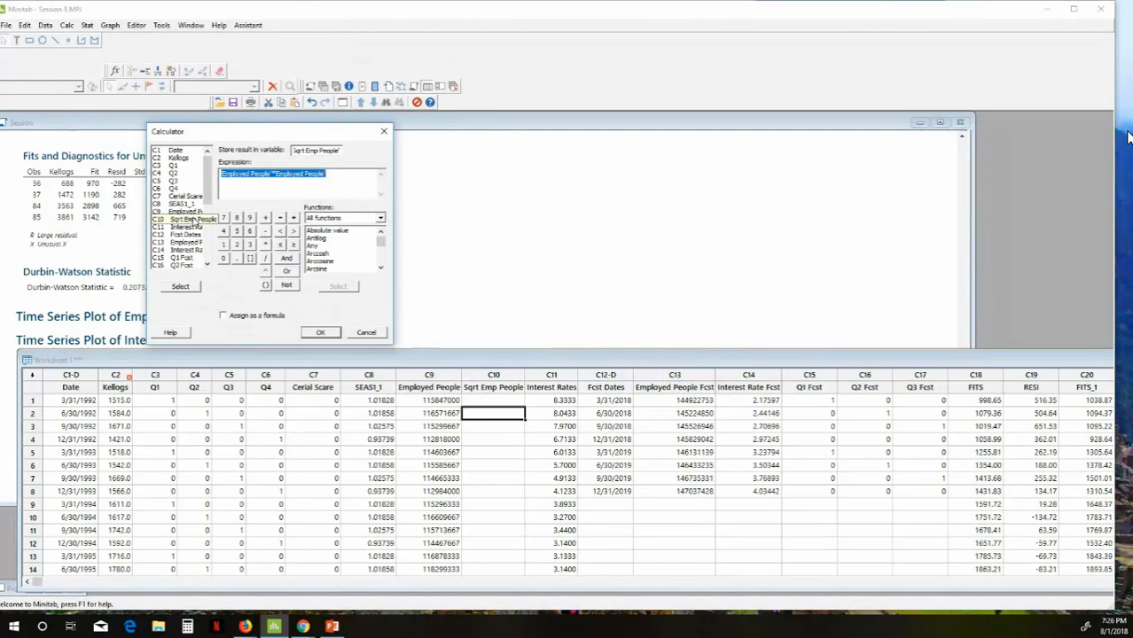
text(sq)
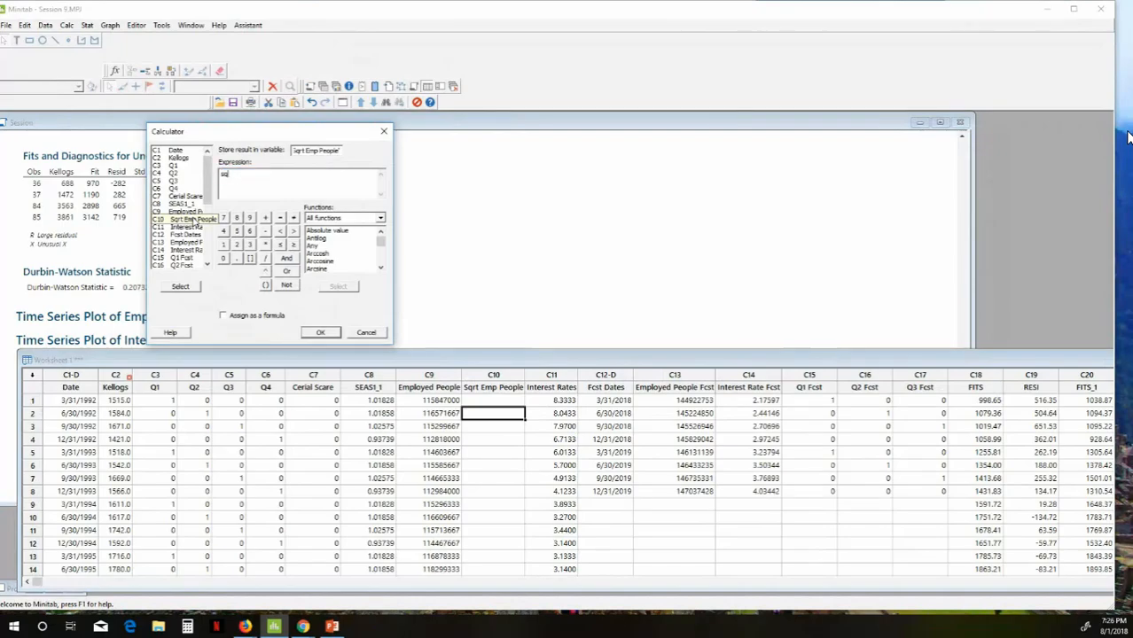
text(rt)
click(191, 219)
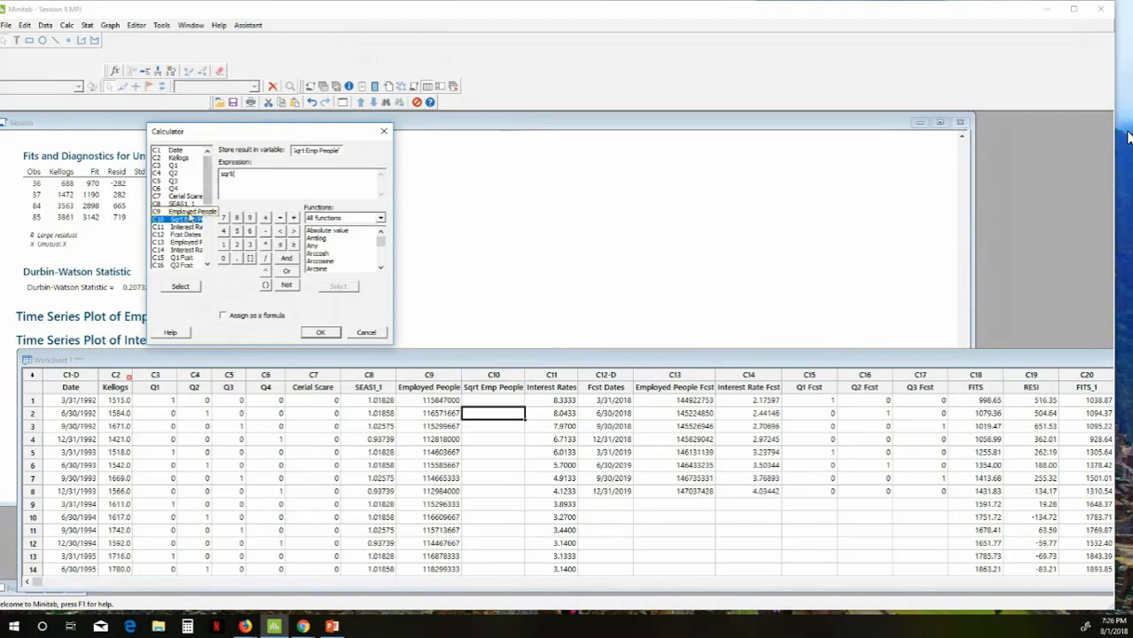
double_click(189, 214)
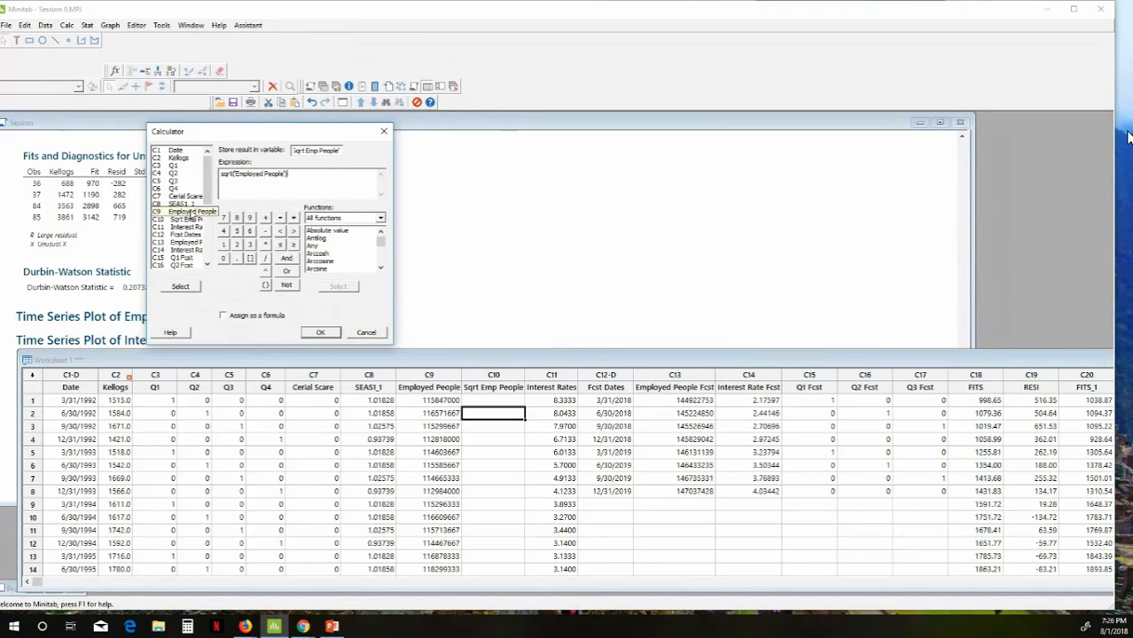
click(314, 335)
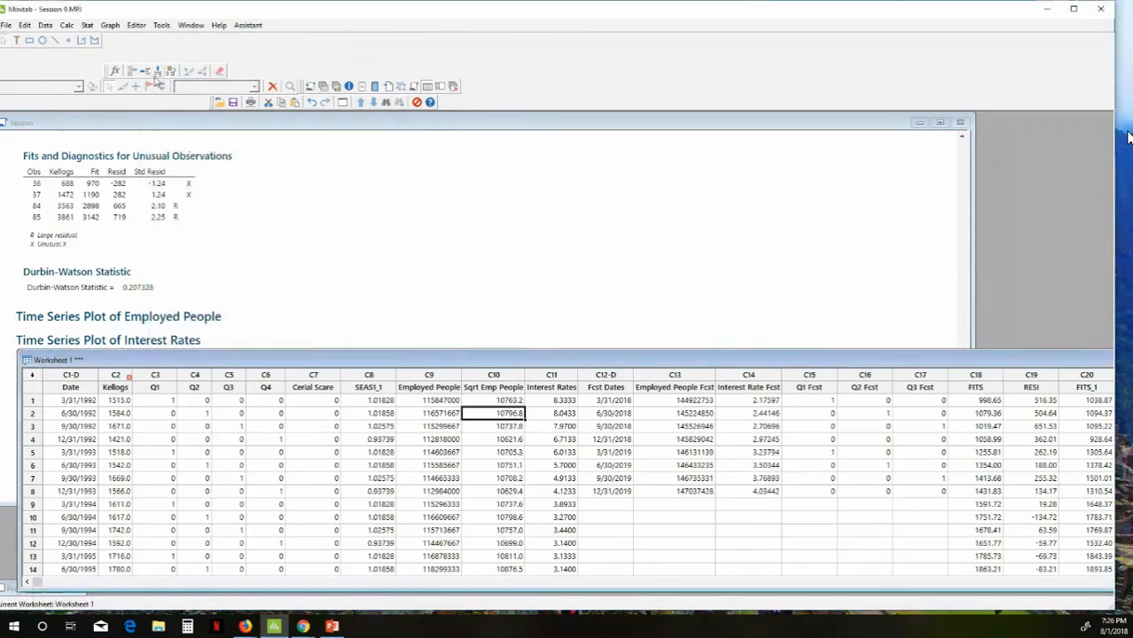
Step: Set up a regression model for Kellogs with Sqrt Emp People, Interest Rates and SEAS1_1 as continuous predictors
click(87, 26)
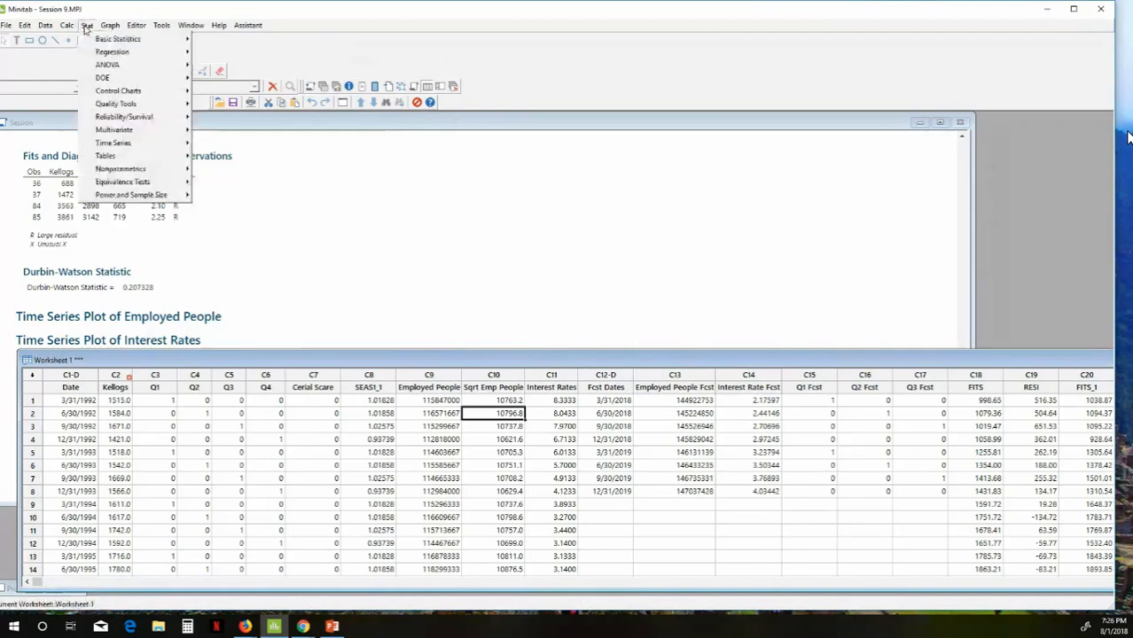
mouse_move(92, 134)
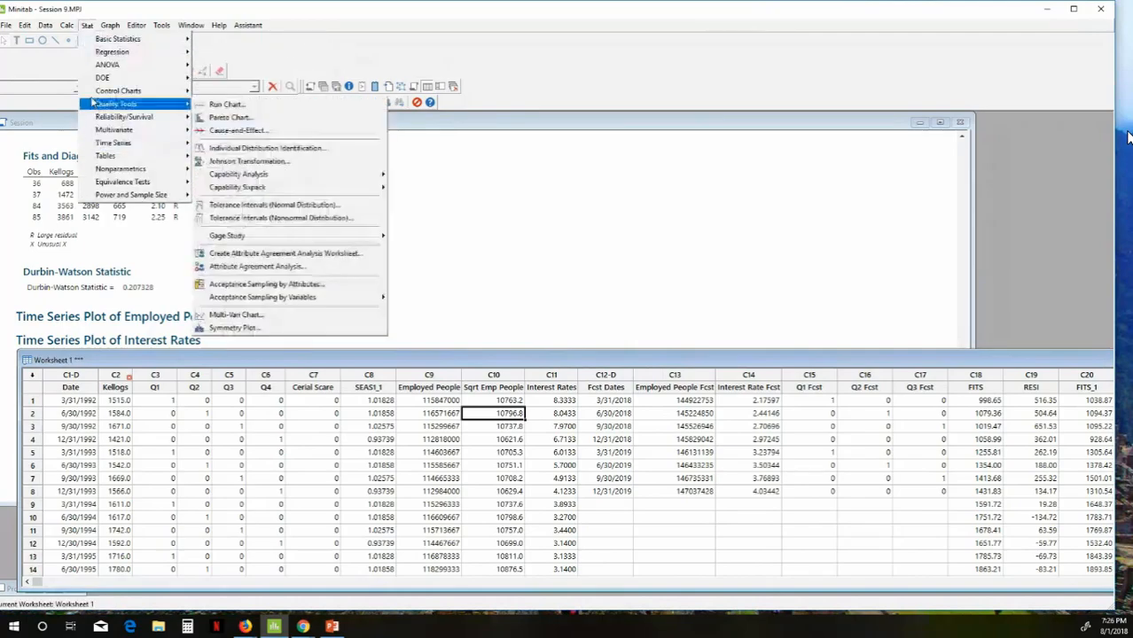
mouse_move(92, 60)
mouse_move(219, 65)
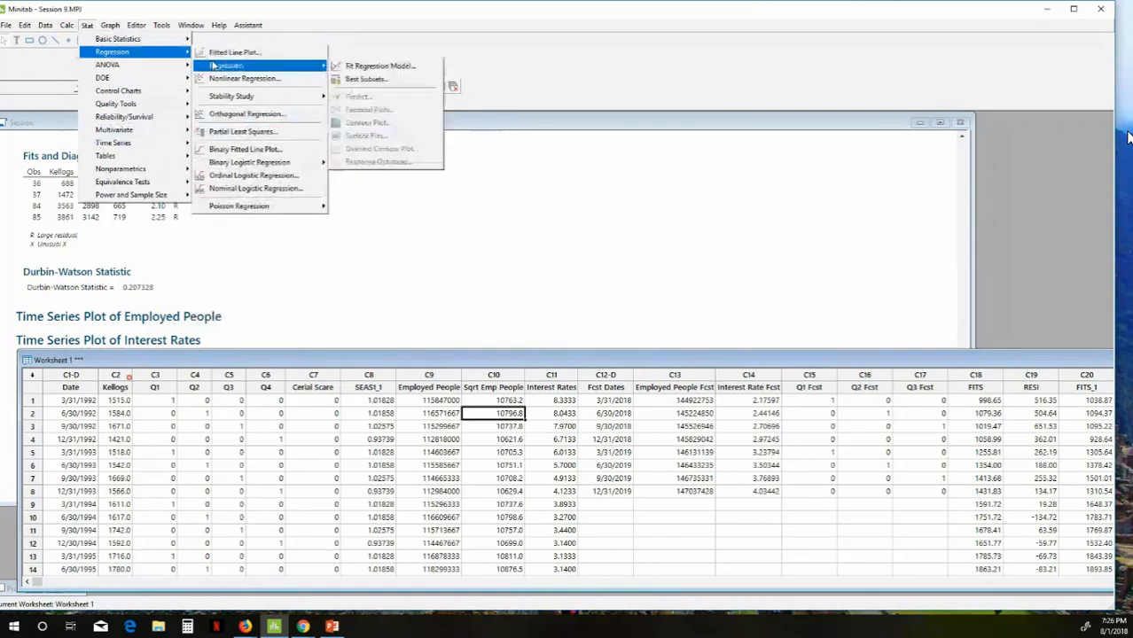
click(372, 65)
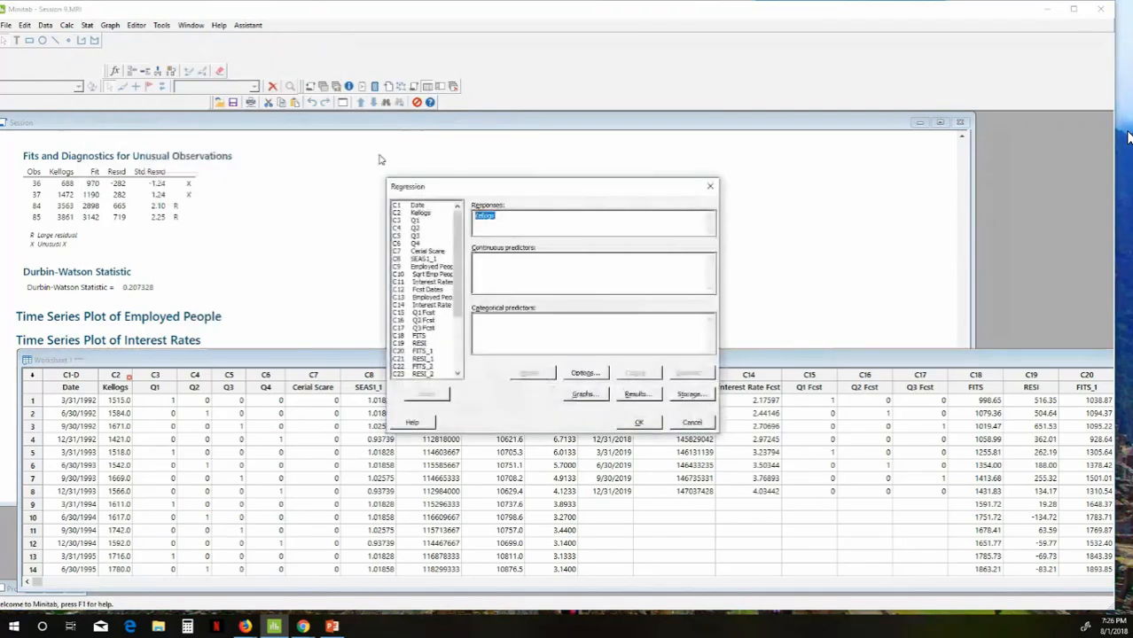
drag(454, 188, 282, 80)
click(316, 152)
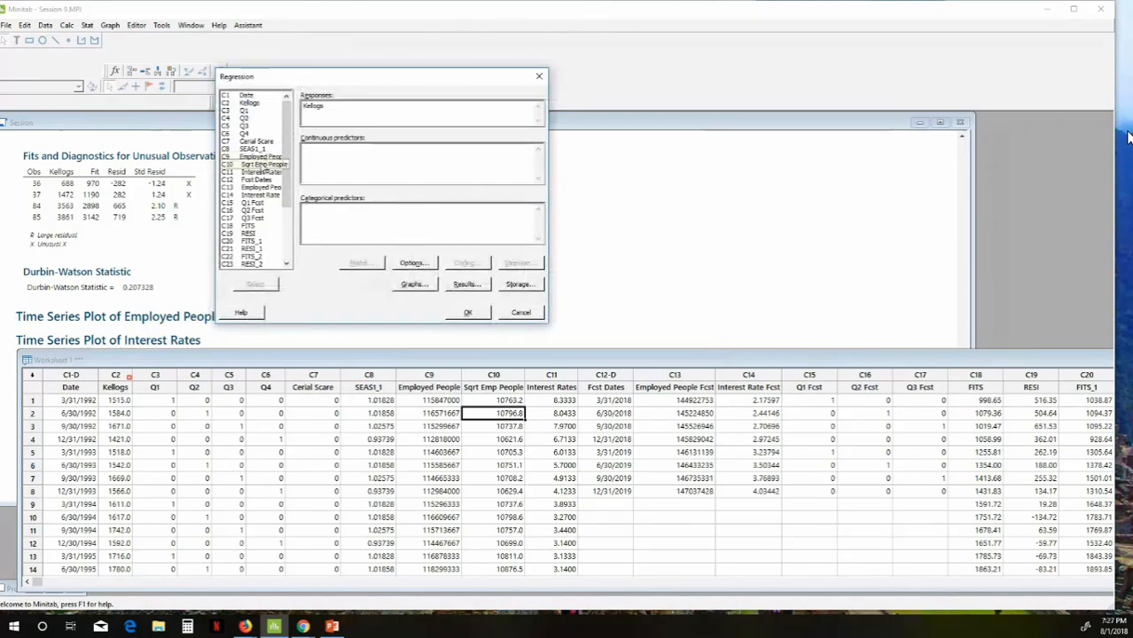
double_click(257, 165)
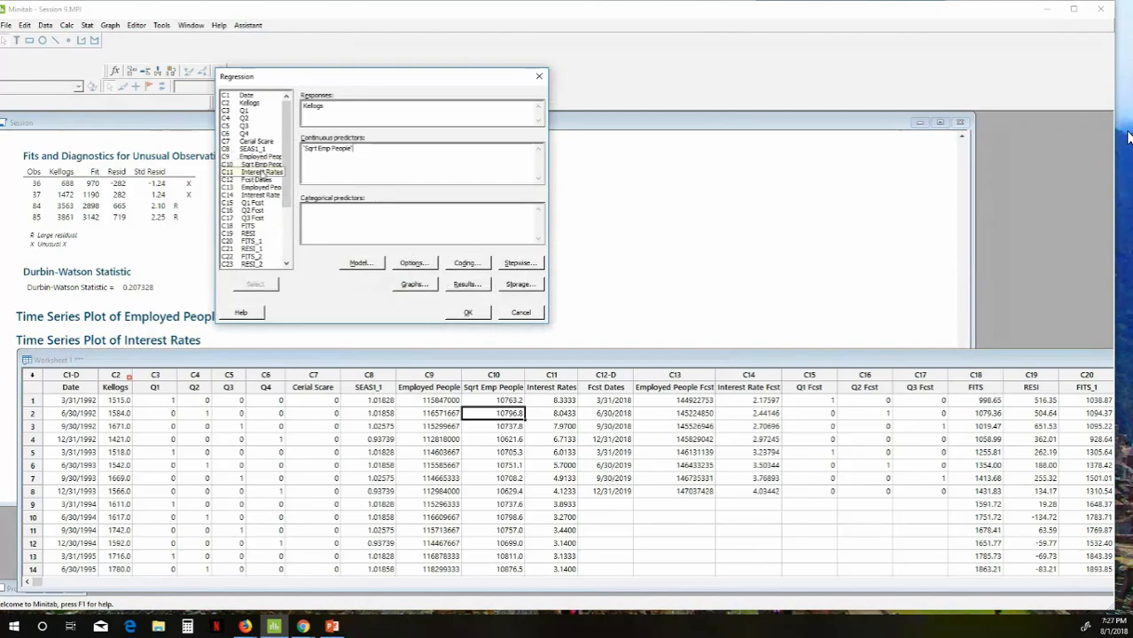
double_click(262, 172)
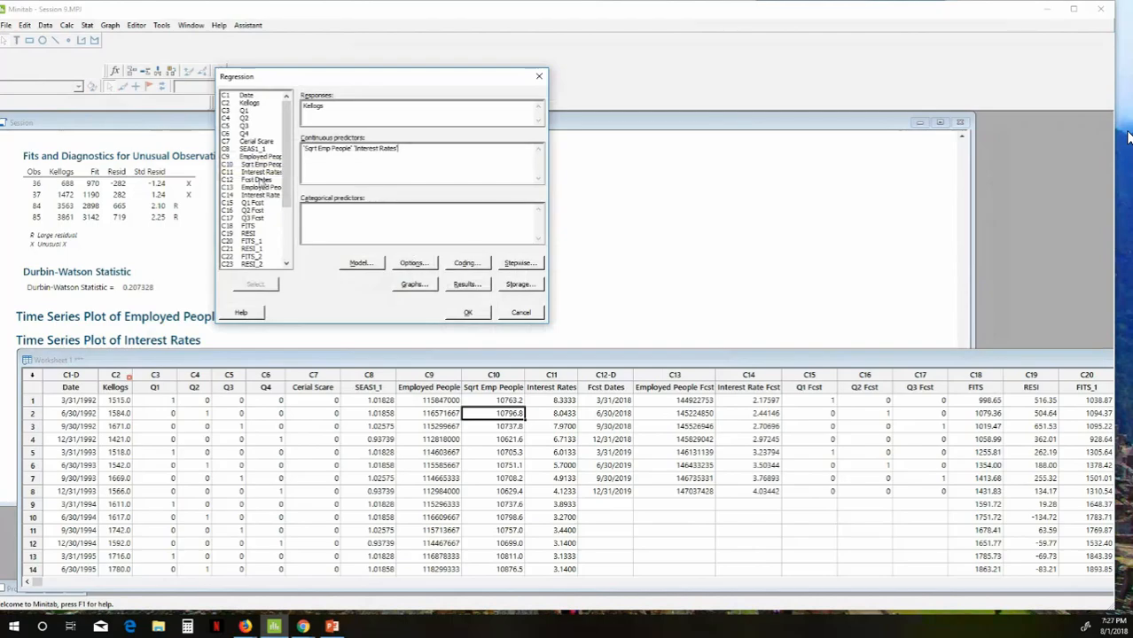
double_click(251, 149)
double_click(251, 142)
key(BackSpace)
key(BackSpace)
key(BackSpace)
key(BackSpace)
key(BackSpace)
key(BackSpace)
key(BackSpace)
key(BackSpace)
key(BackSpace)
key(BackSpace)
key(BackSpace)
key(BackSpace)
key(BackSpace)
key(BackSpace)
Step: Add Cerial Scare as the categorical predictor and run the regression
key(Tab)
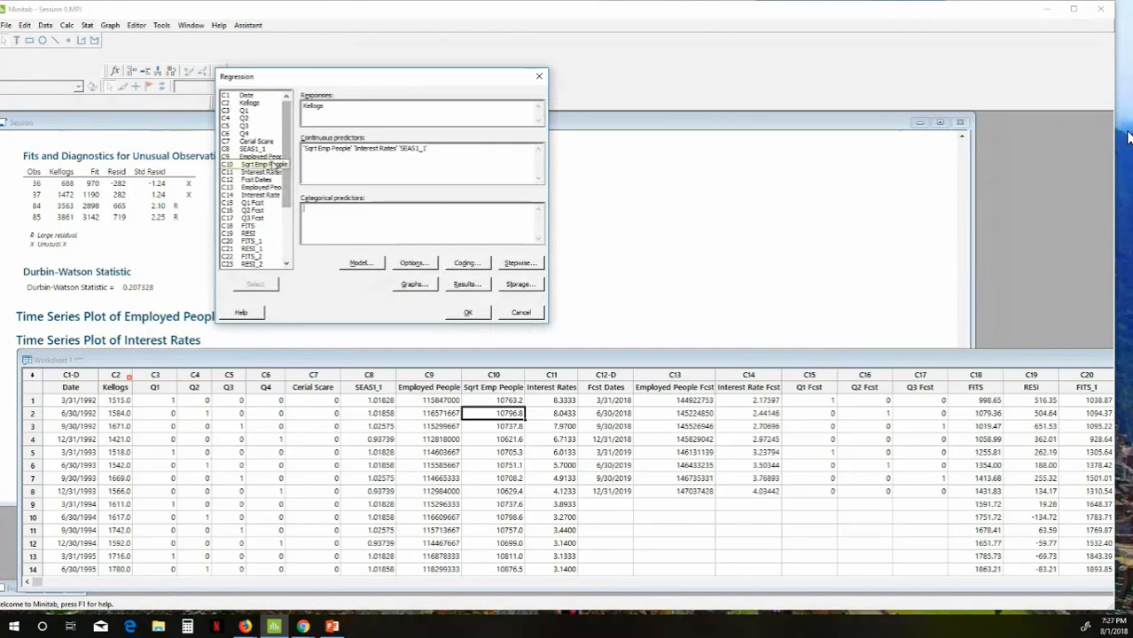
double_click(257, 143)
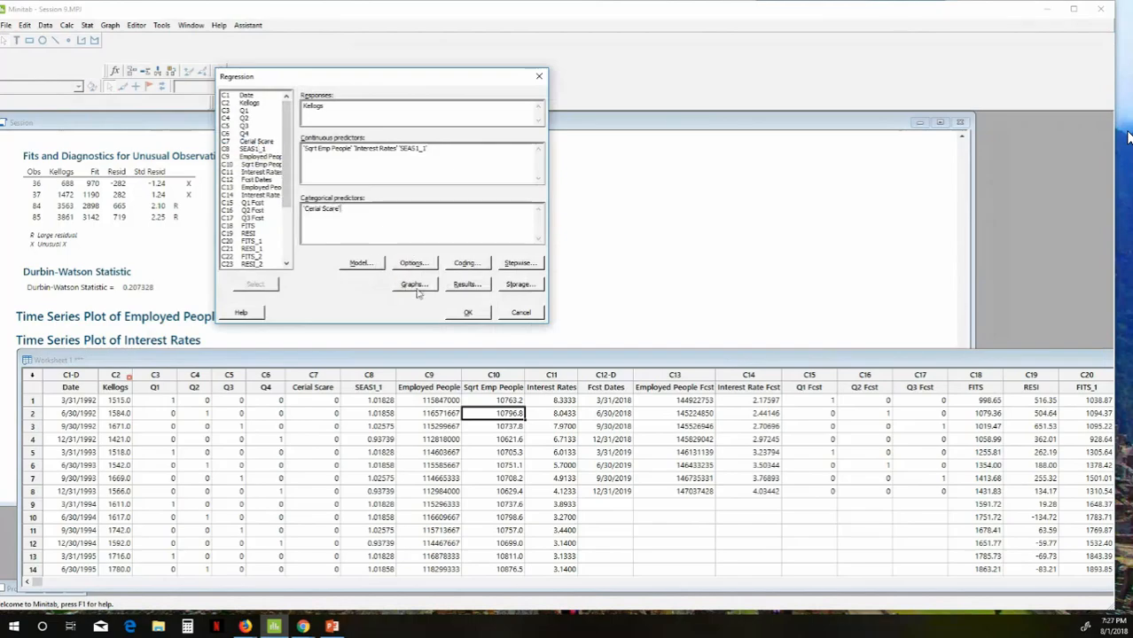
click(468, 312)
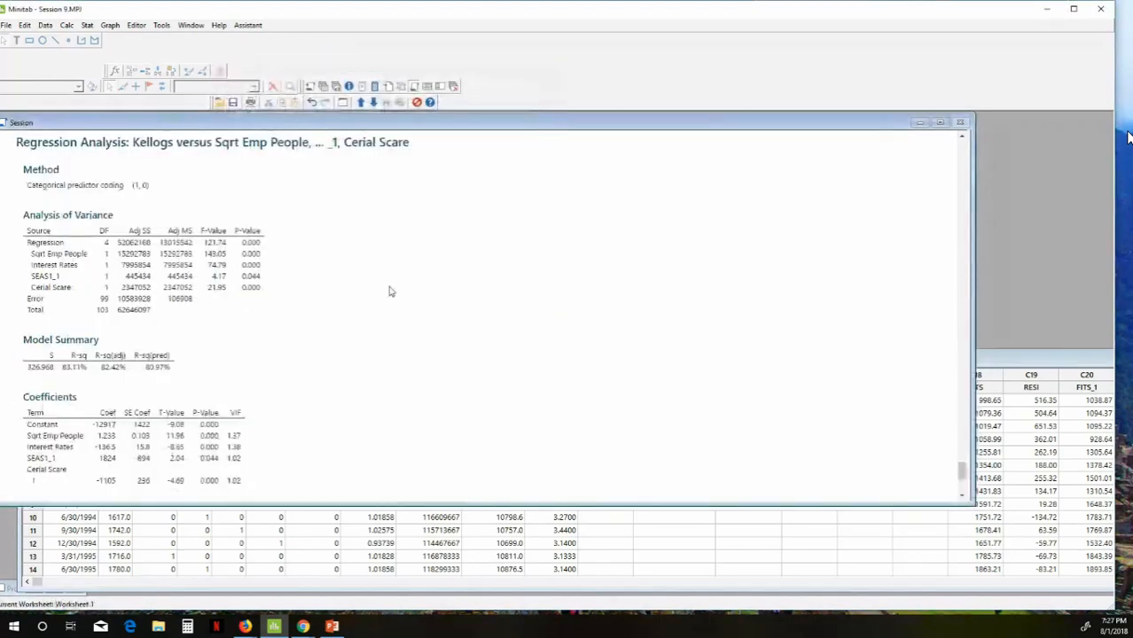
Step: Examine the new regression's model summary, coefficients, equation and Durbin-Watson statistic, comparing them with the previous model's output
scroll(389, 289, down, 3)
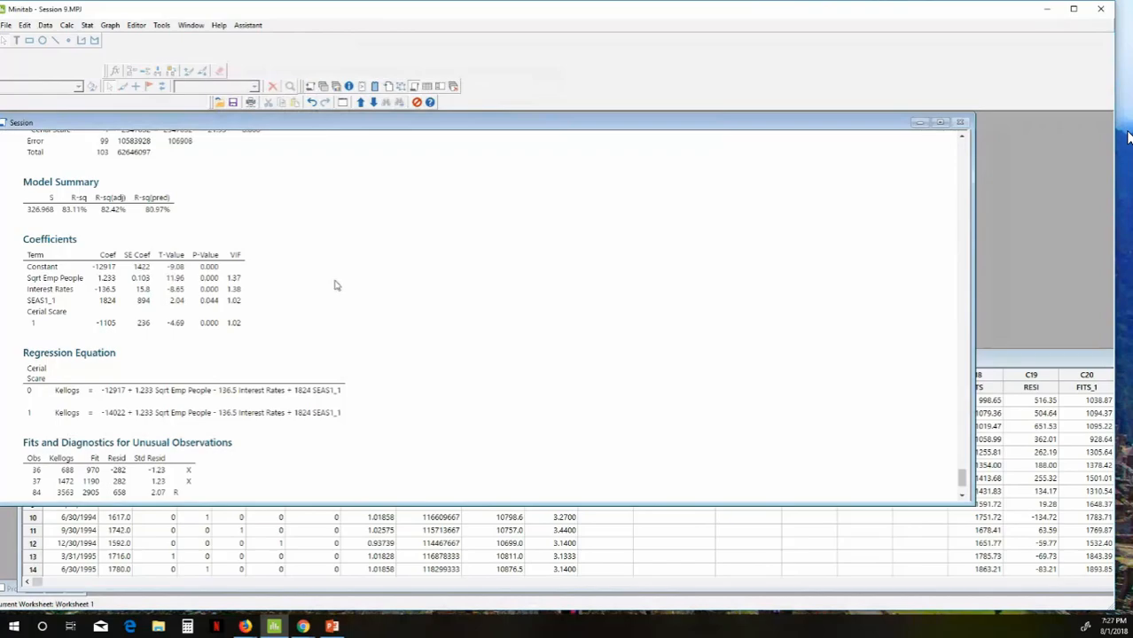
scroll(329, 286, up, 3)
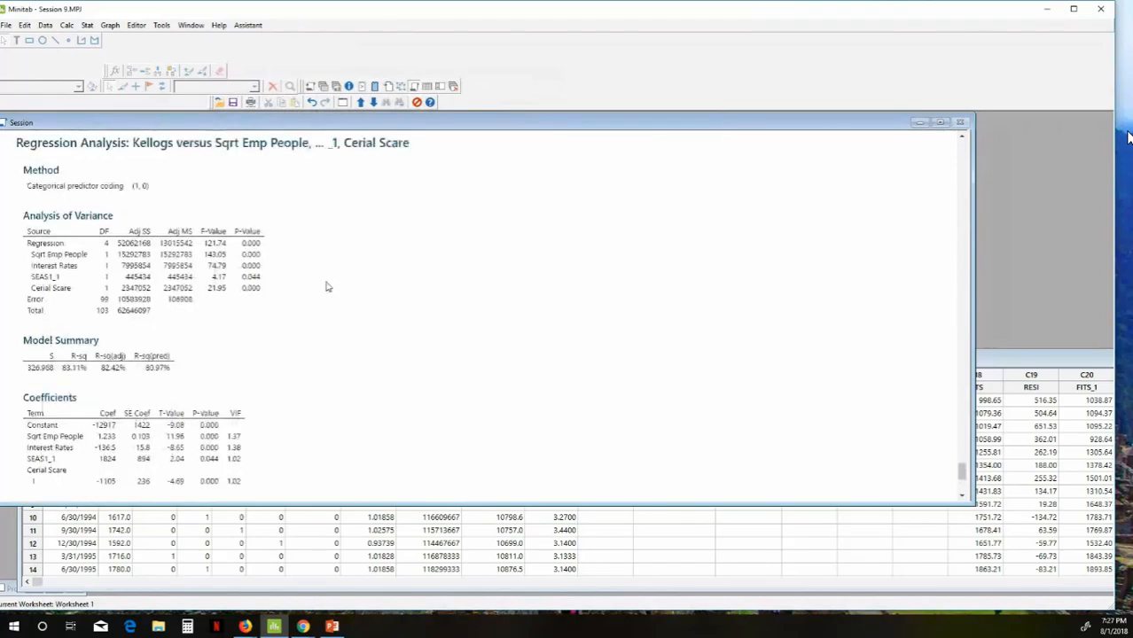
scroll(325, 288, down, 3)
scroll(325, 289, down, 2)
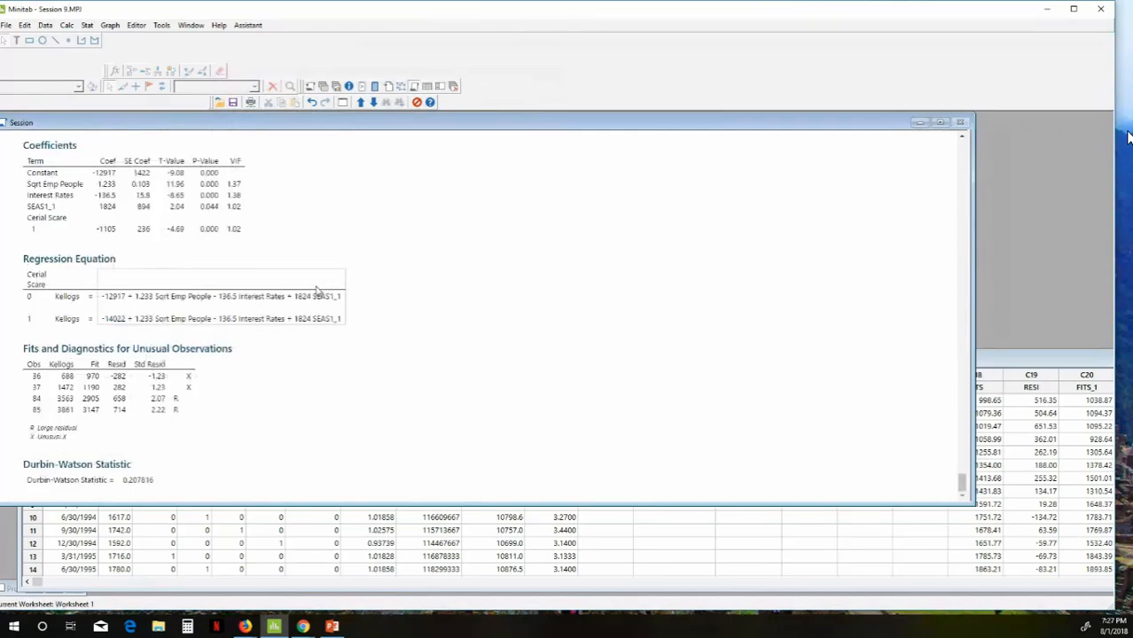
scroll(317, 291, up, 3)
scroll(317, 291, up, 6)
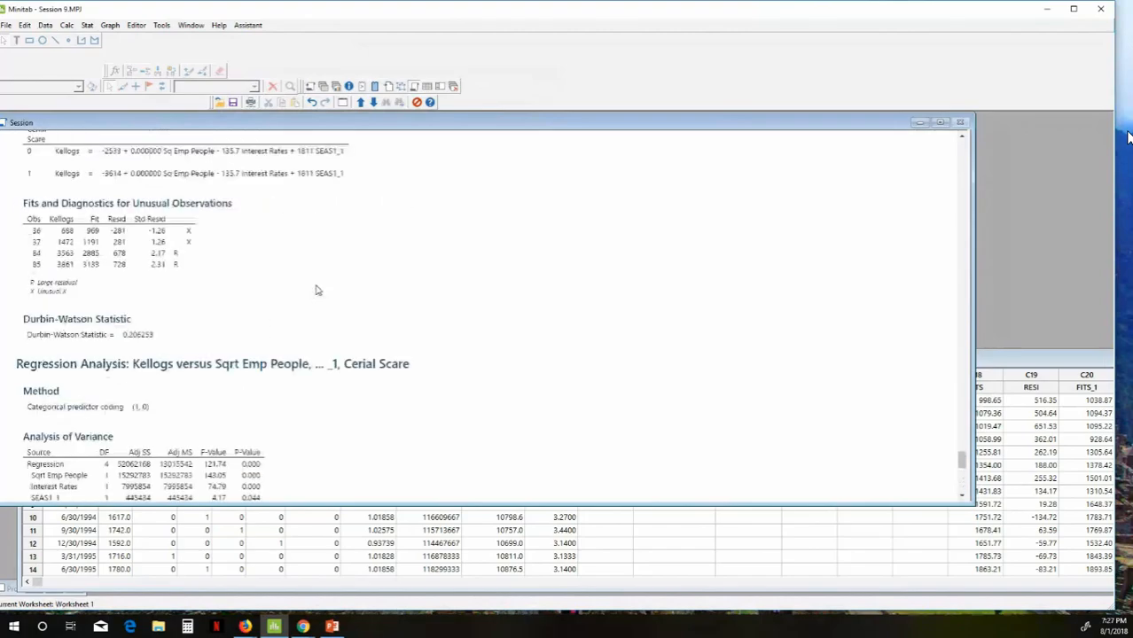
scroll(316, 291, down, 9)
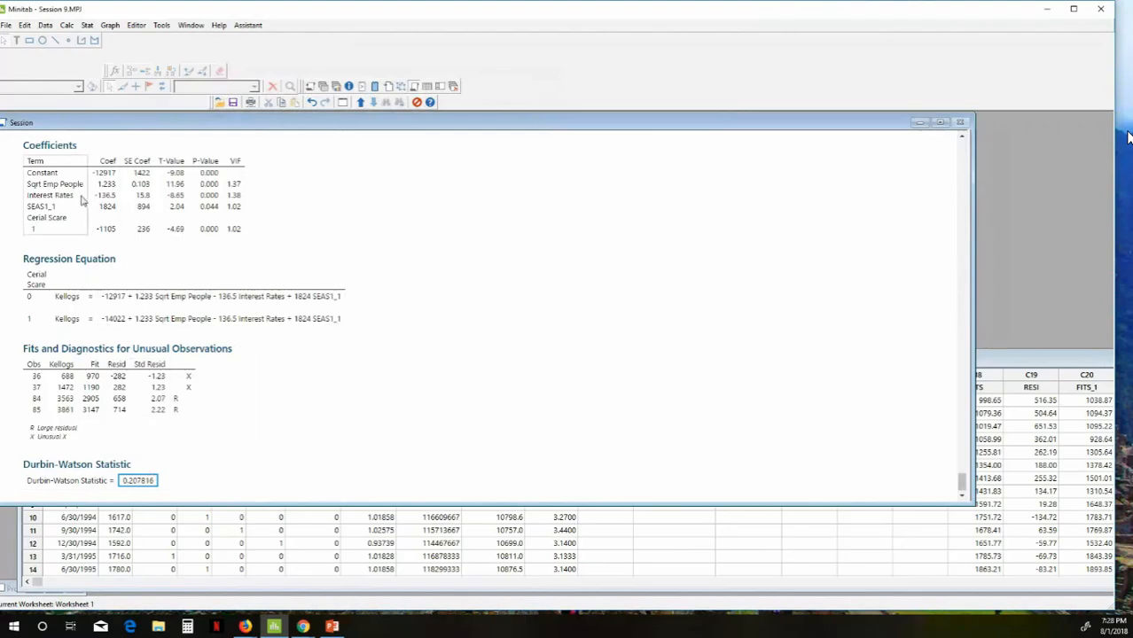
Step: Rerun the same Kellogs regression with fits and residuals selected for storage
click(87, 26)
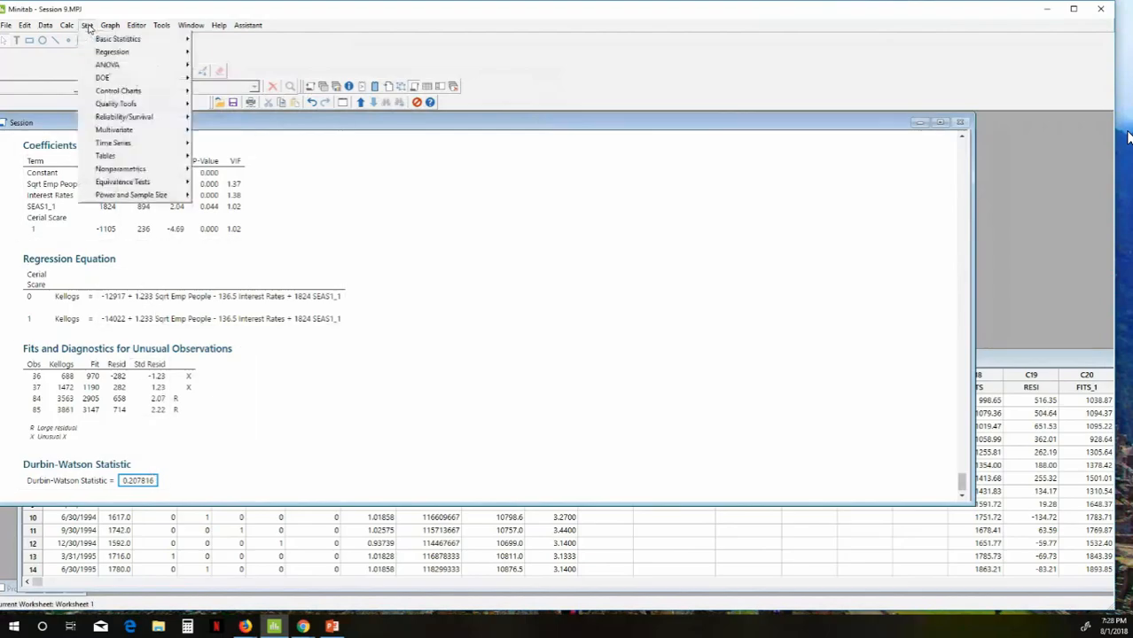
mouse_move(98, 54)
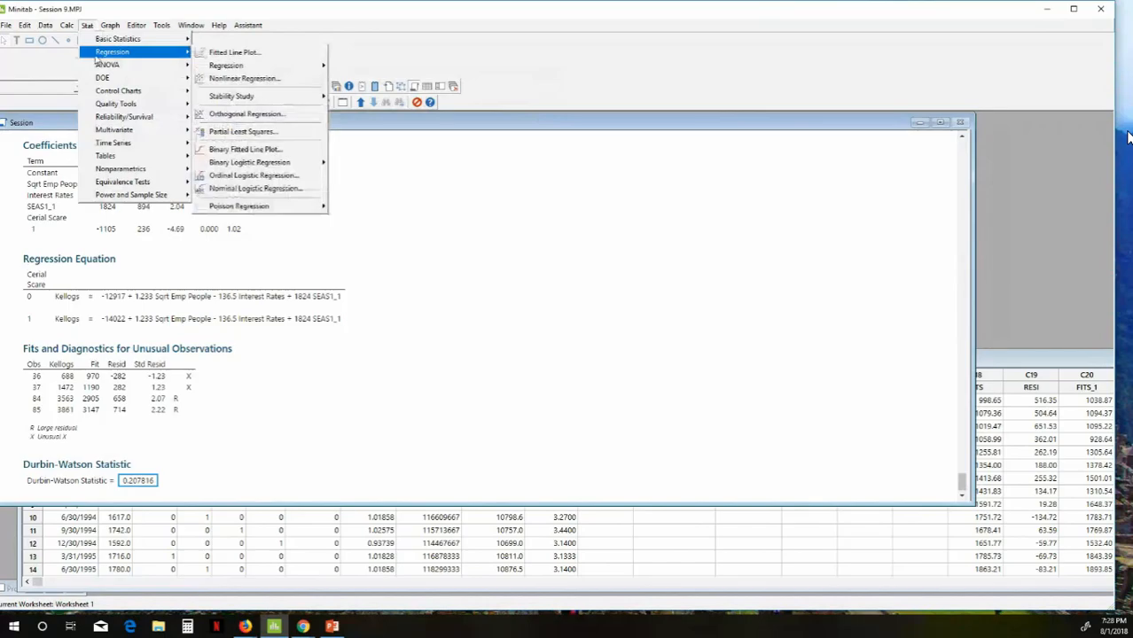
mouse_move(266, 65)
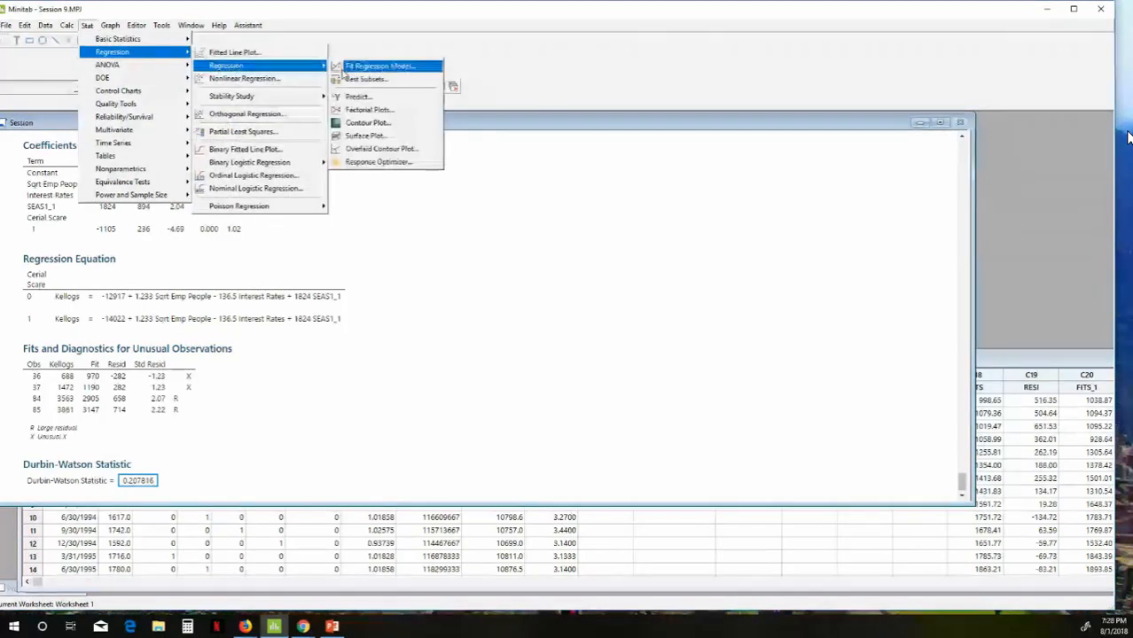
click(343, 69)
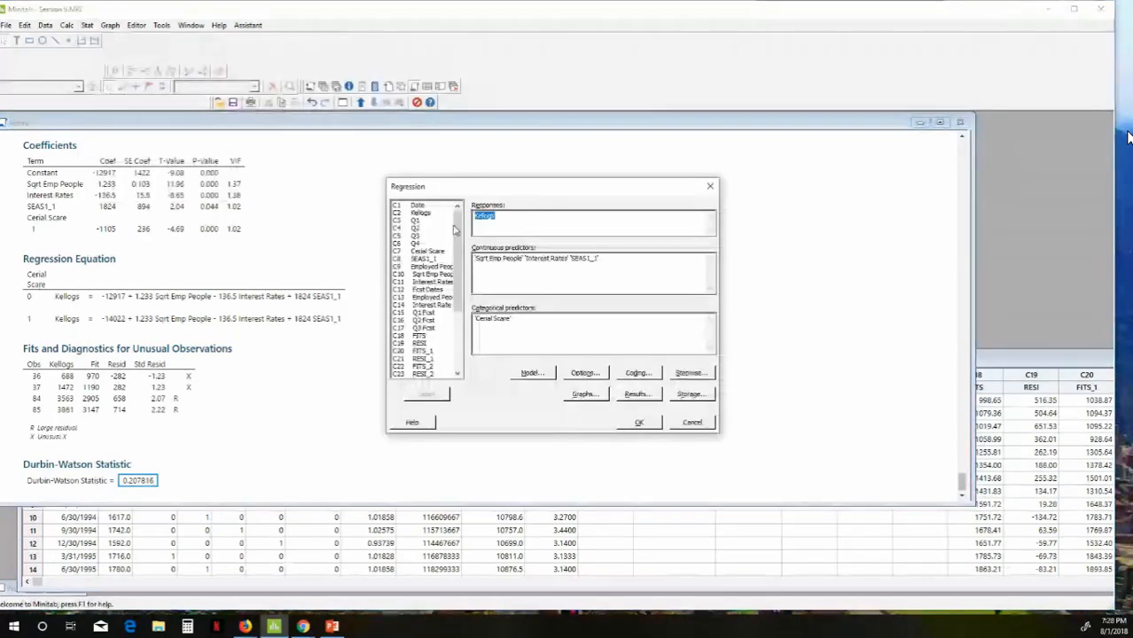
drag(489, 189, 122, 126)
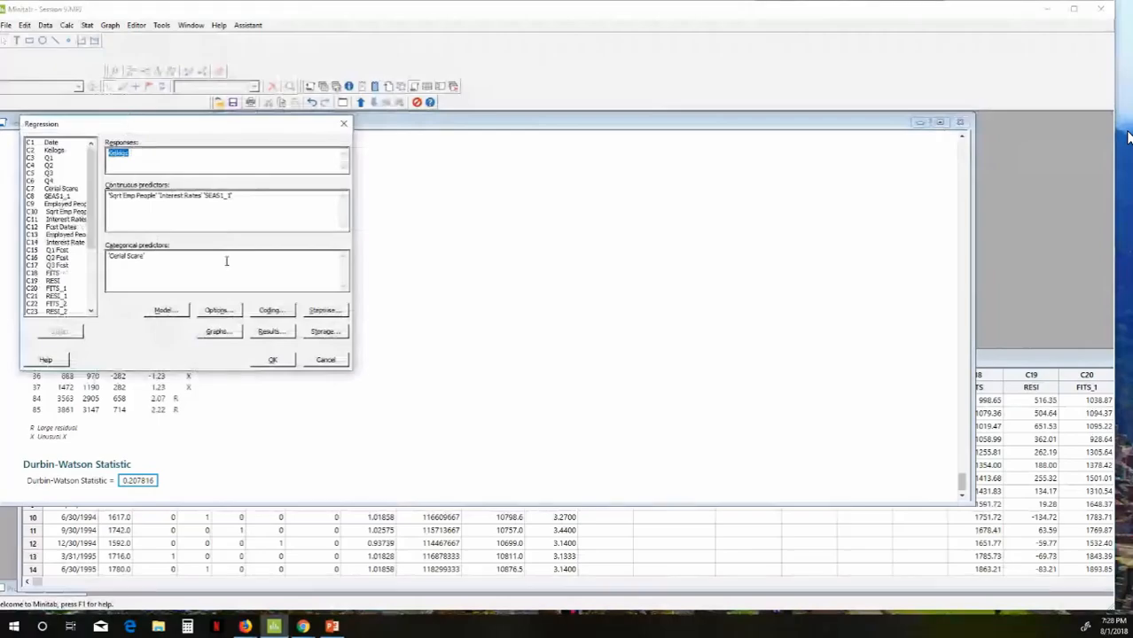
click(321, 333)
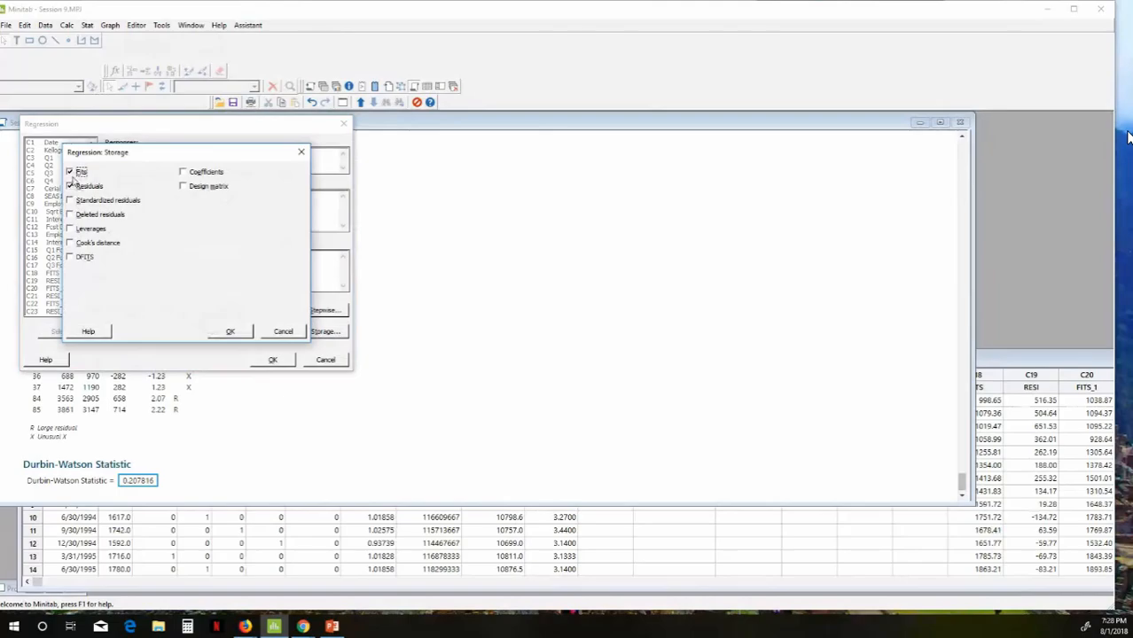
click(70, 173)
click(70, 172)
click(227, 331)
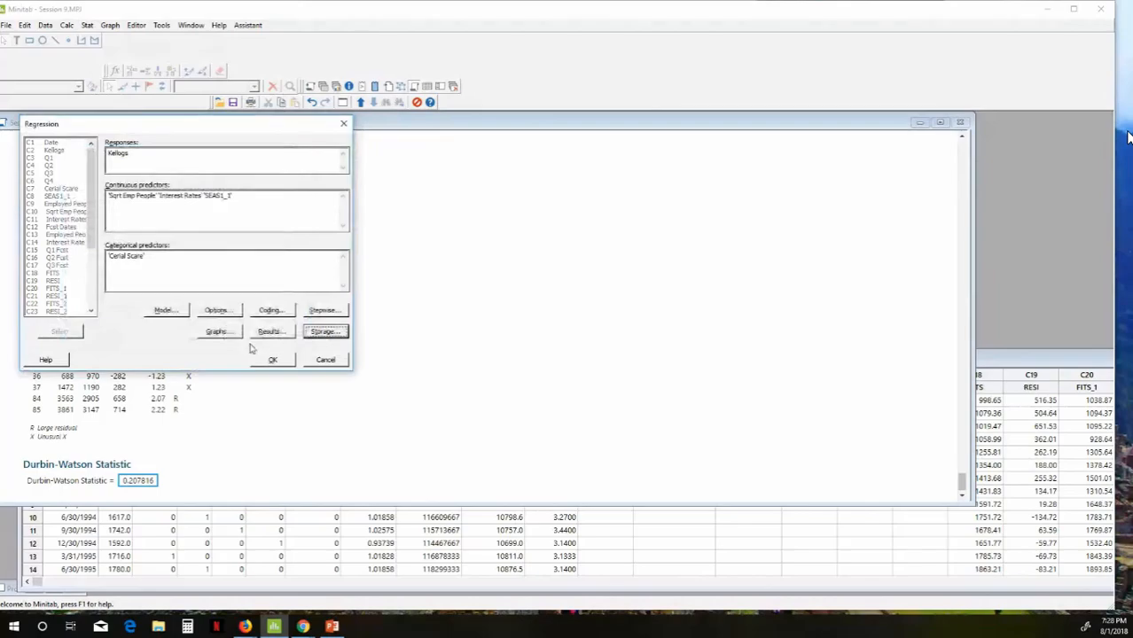
click(272, 360)
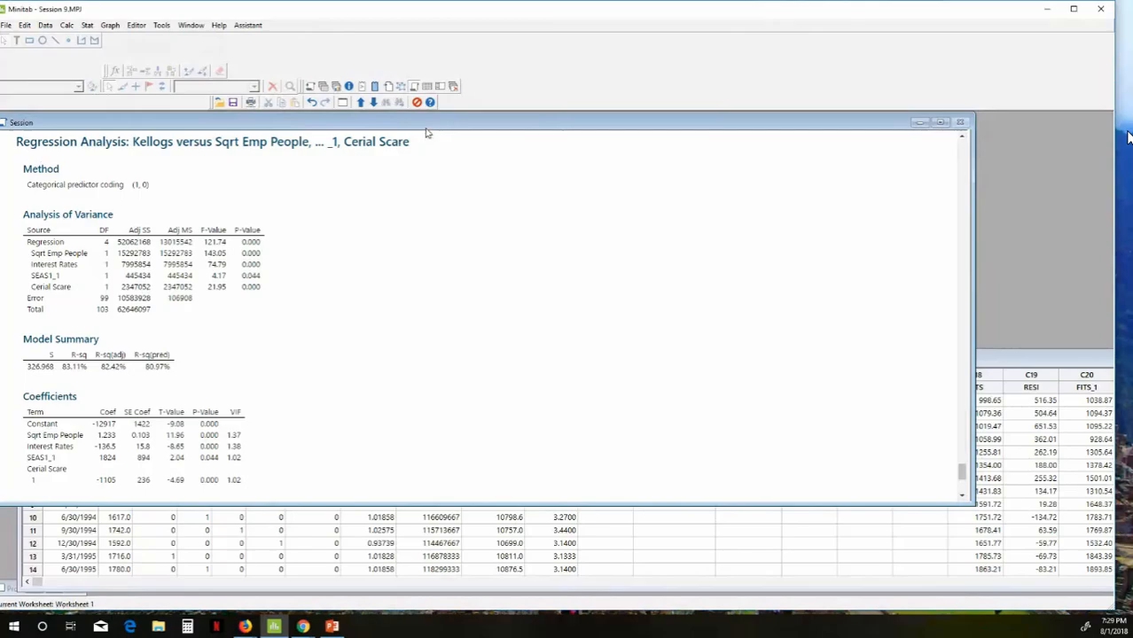
Step: Delete worksheet columns C21 through C36, which hold stored fits and residuals from earlier models and SEAS1
mouse_move(426, 124)
mouse_down()
mouse_move(435, 244)
mouse_move(428, 156)
mouse_move(411, 119)
mouse_up()
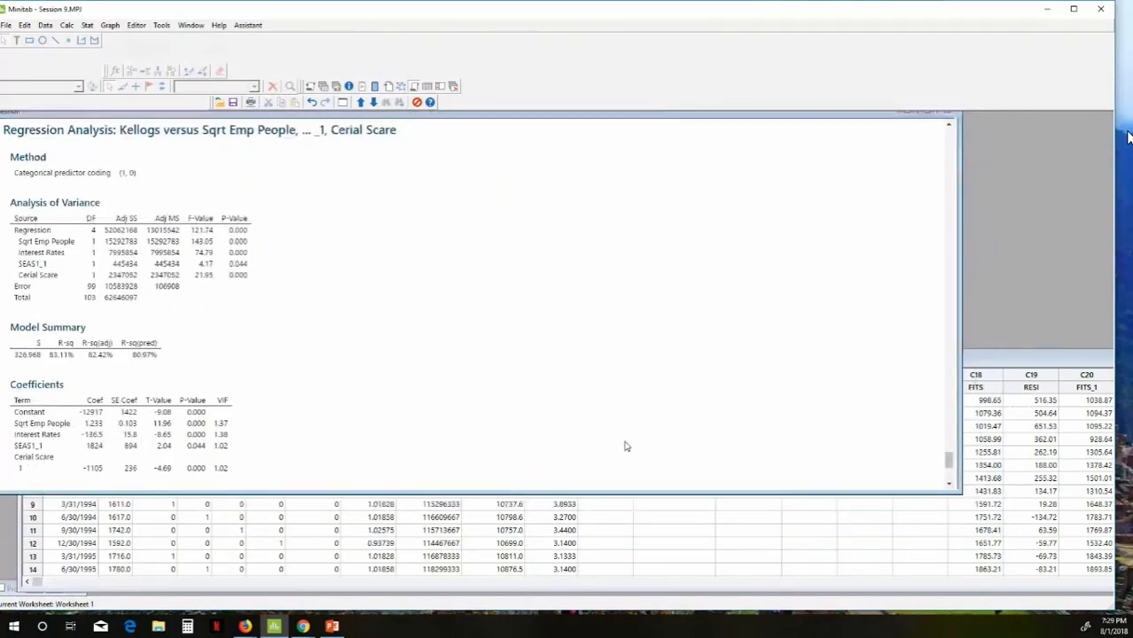
click(643, 503)
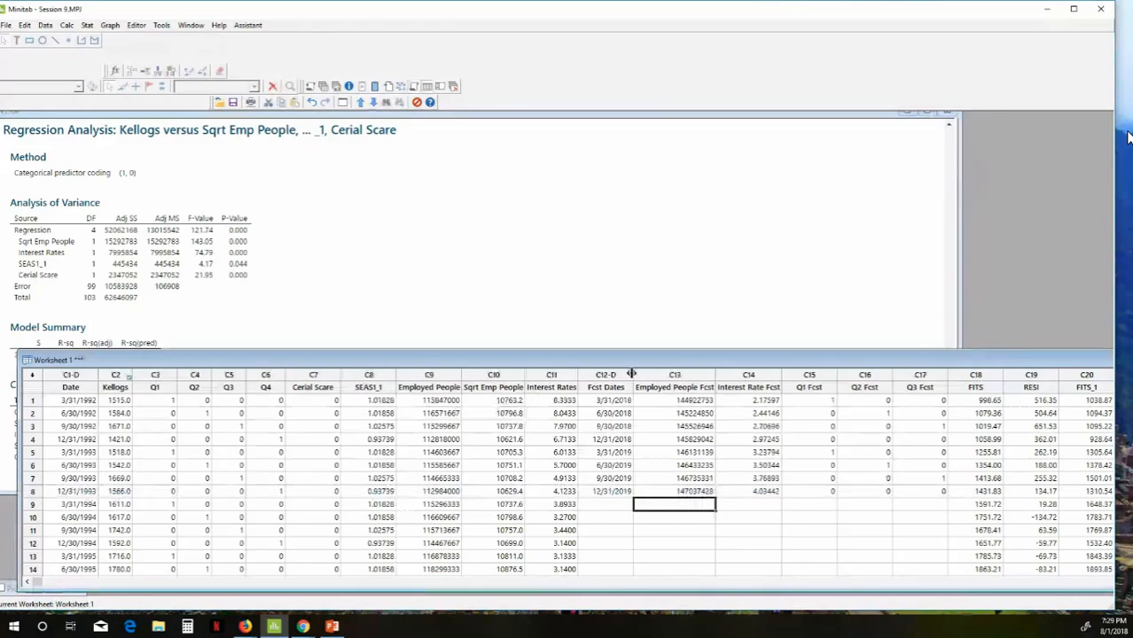
drag(603, 364, 0, 338)
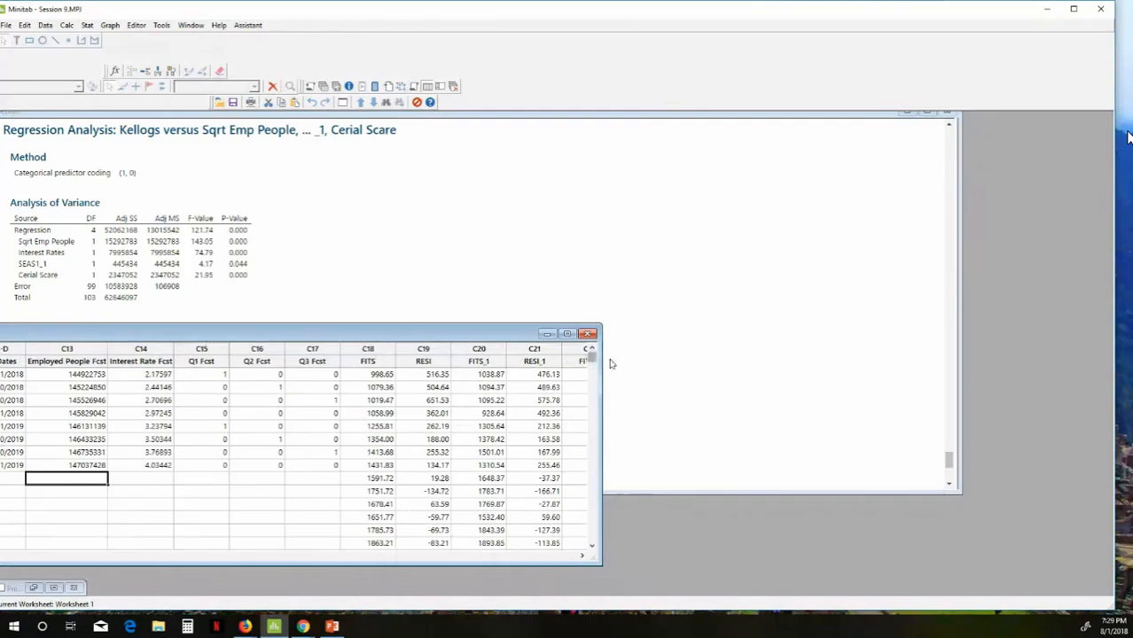
drag(604, 360, 990, 322)
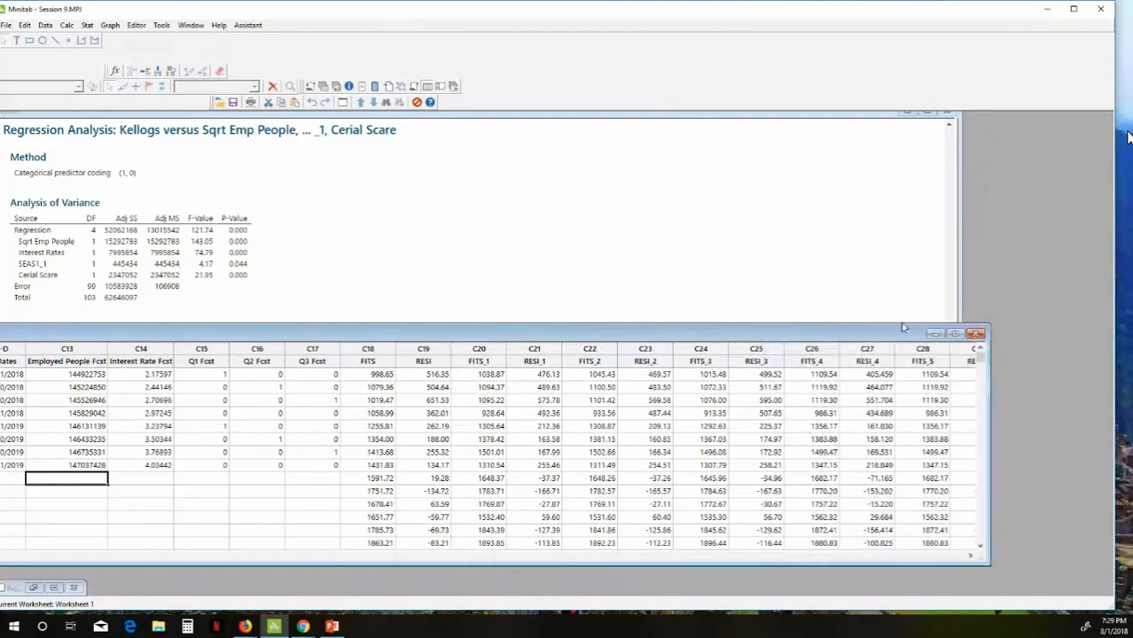
drag(884, 336, 980, 308)
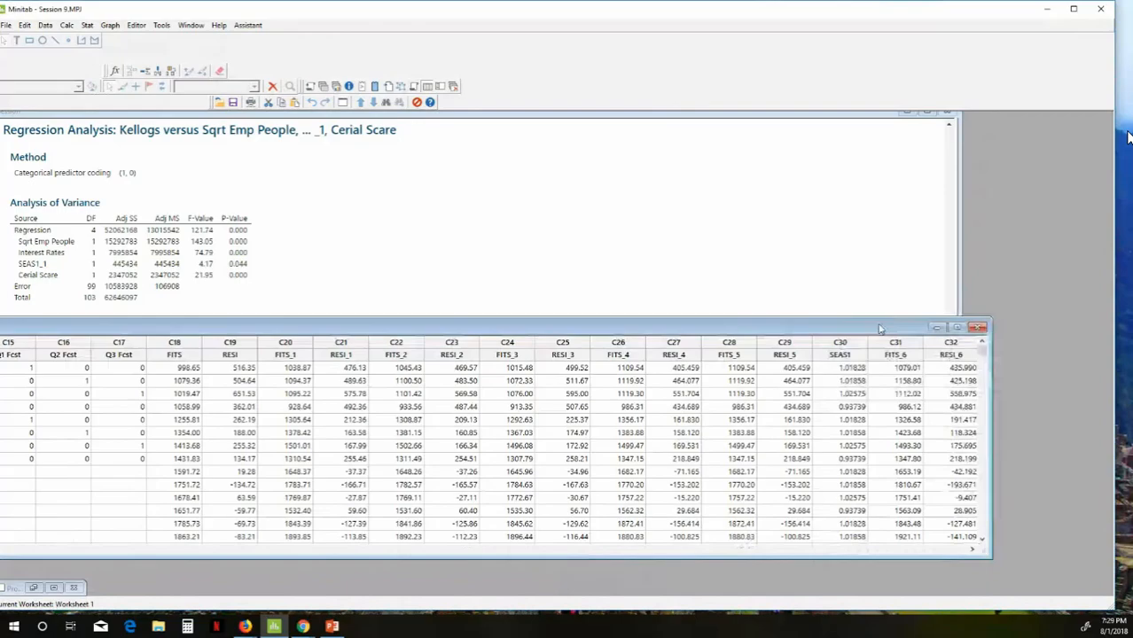
drag(880, 329, 732, 321)
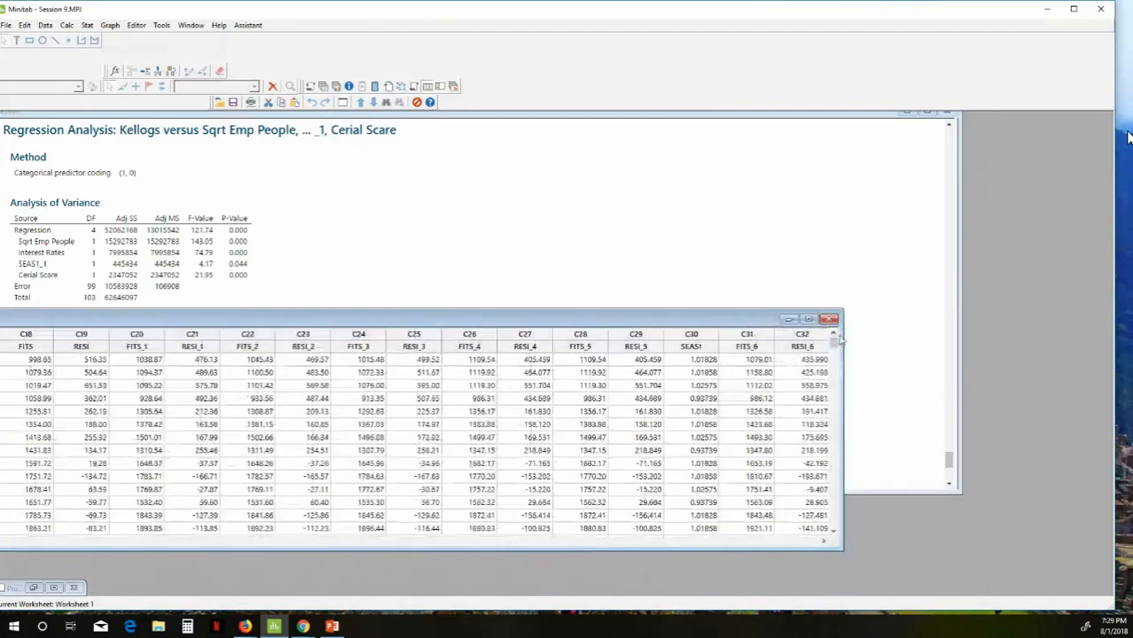
drag(841, 339, 1045, 313)
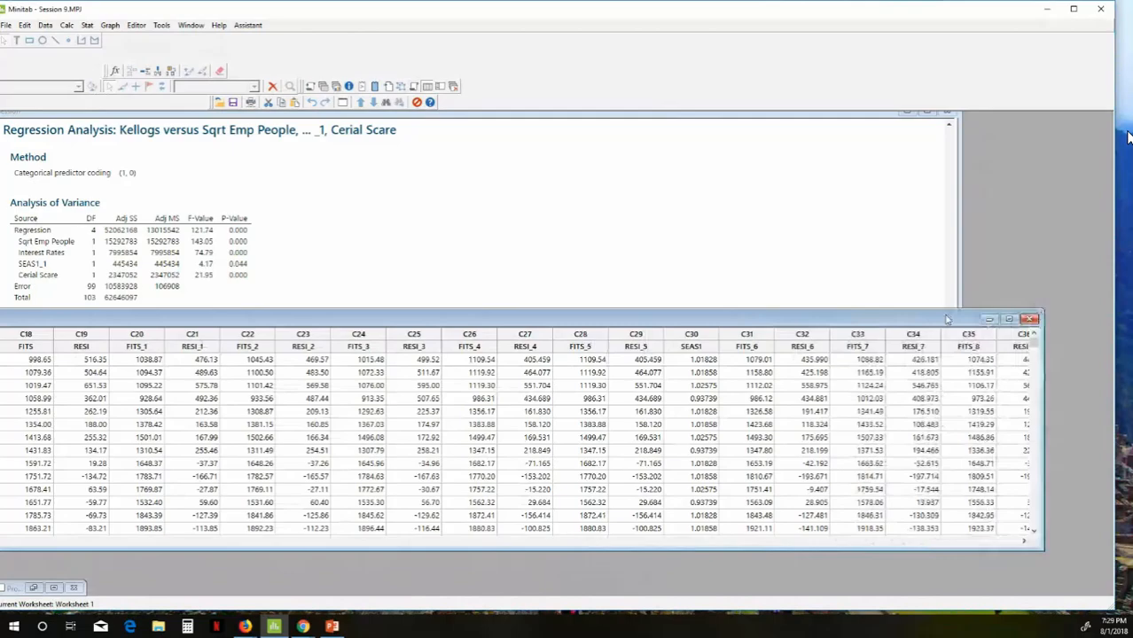
drag(947, 319, 787, 318)
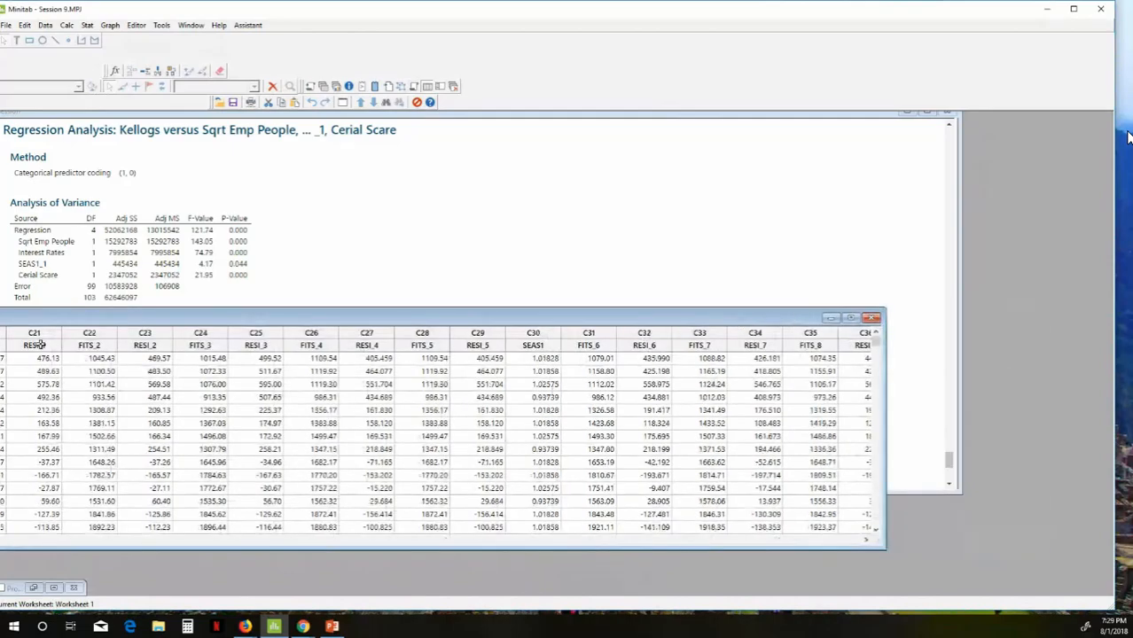
drag(40, 335, 844, 341)
right_click(825, 344)
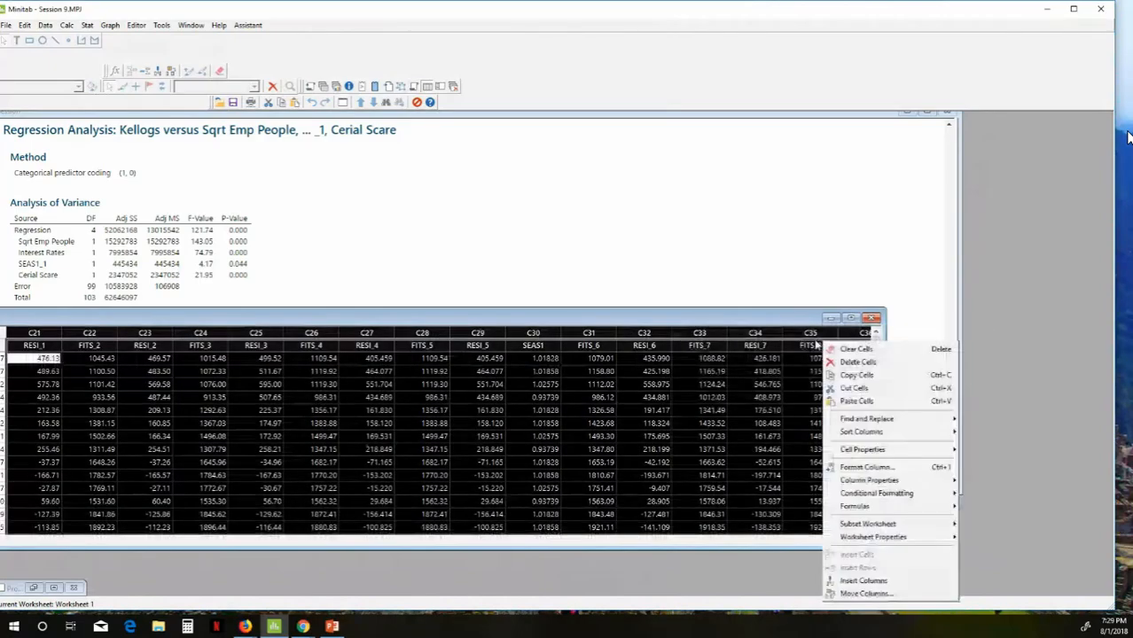
click(857, 362)
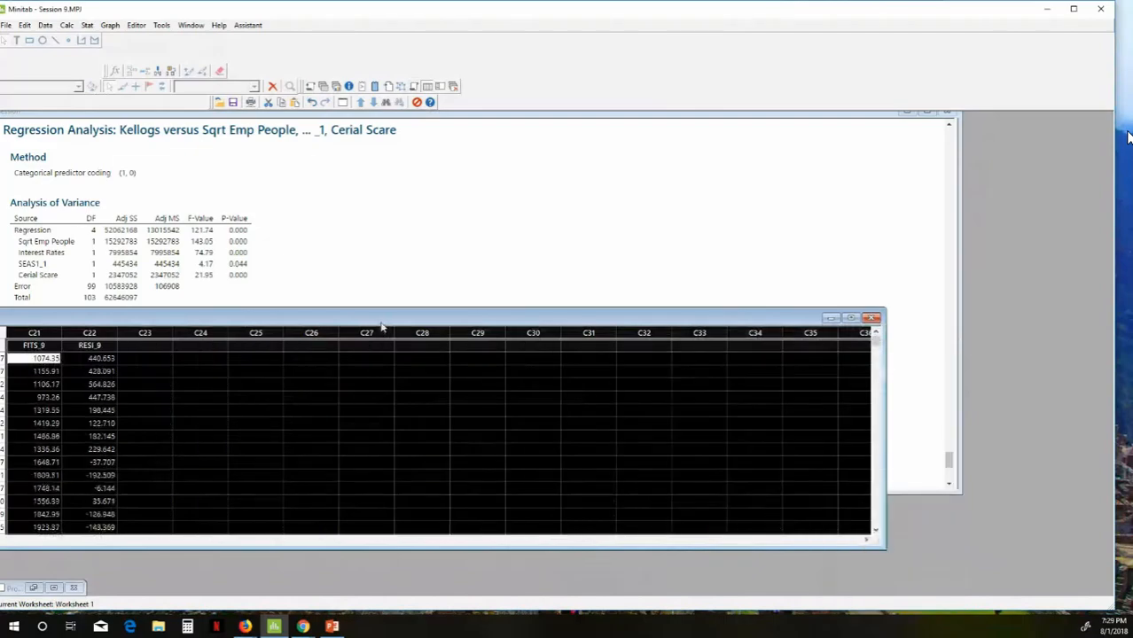
Step: Clear the remaining stored fits and residuals in columns C18 through C22 of the worksheet
drag(382, 328, 583, 322)
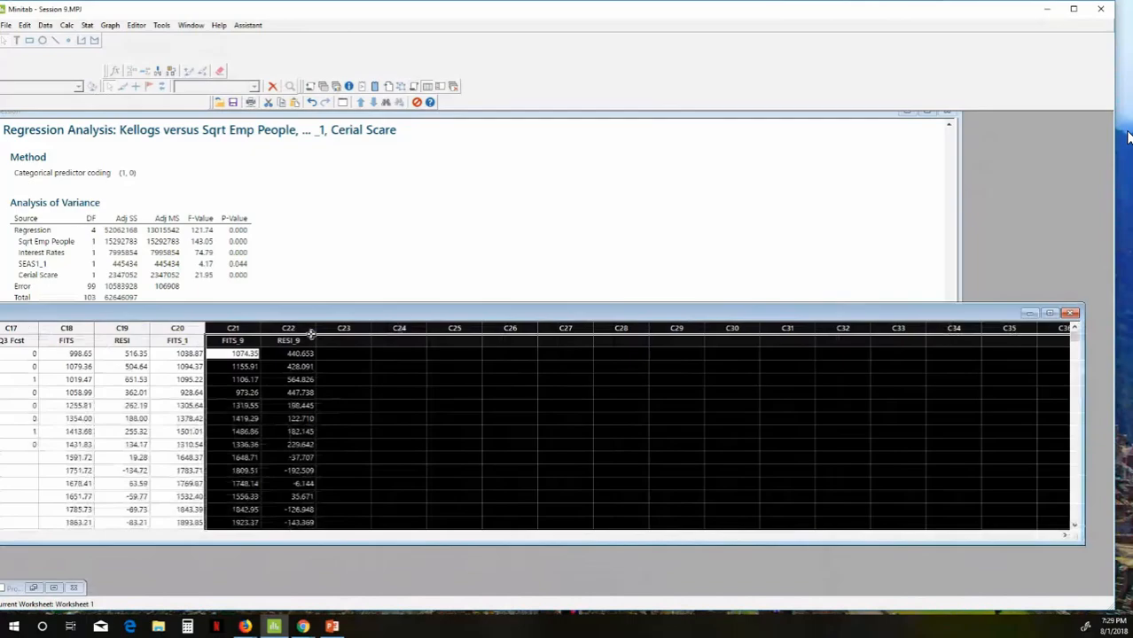
click(75, 329)
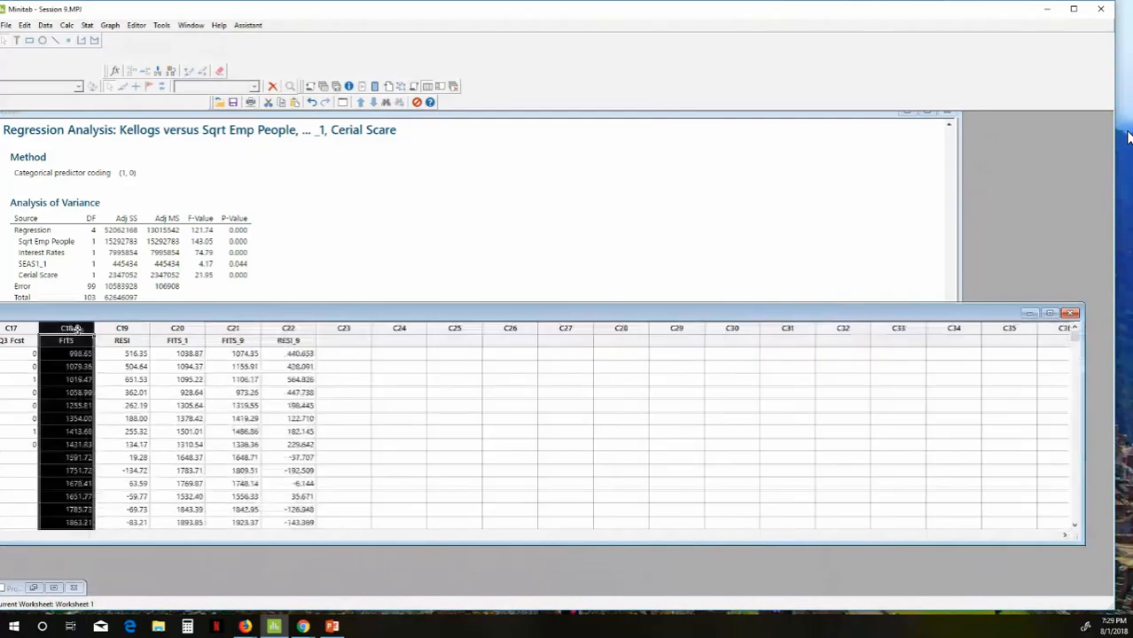
drag(76, 329, 288, 329)
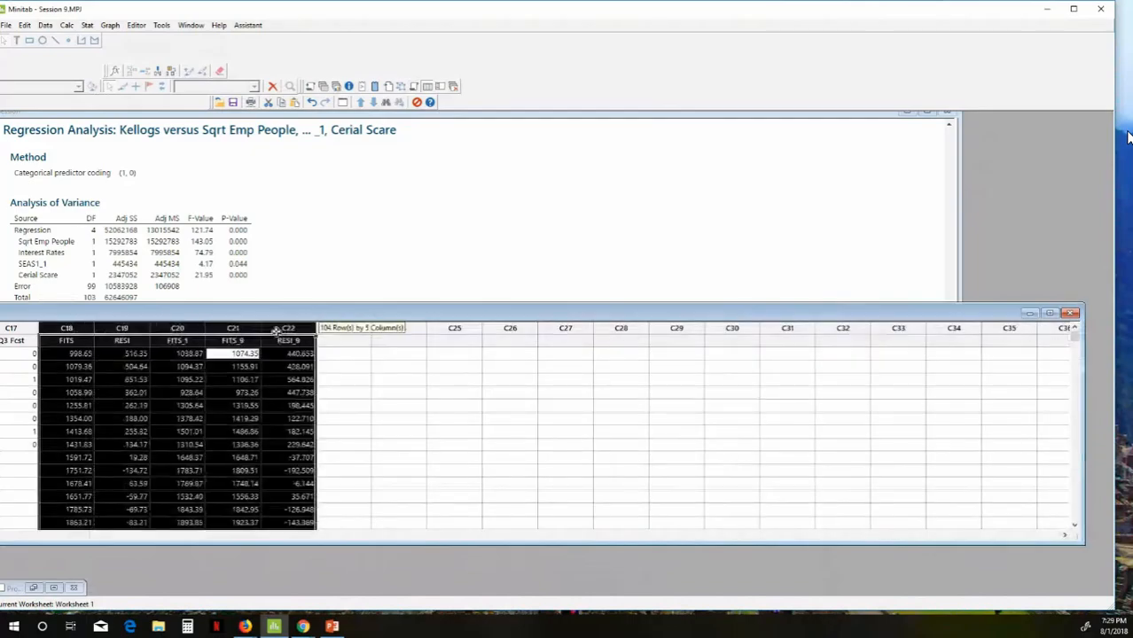
right_click(282, 337)
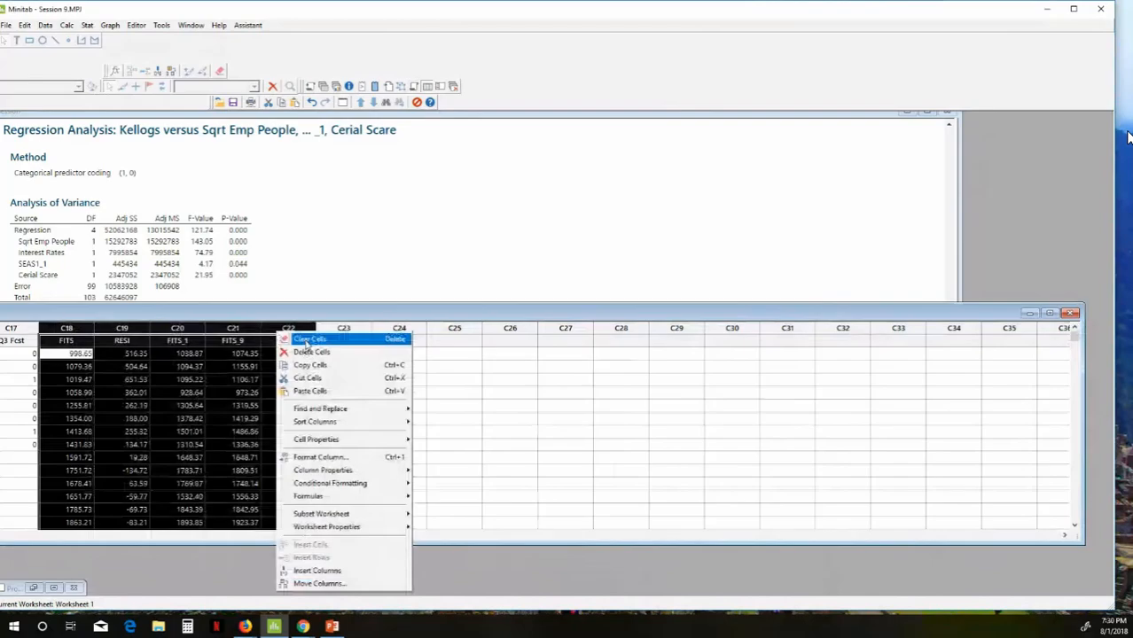
click(308, 339)
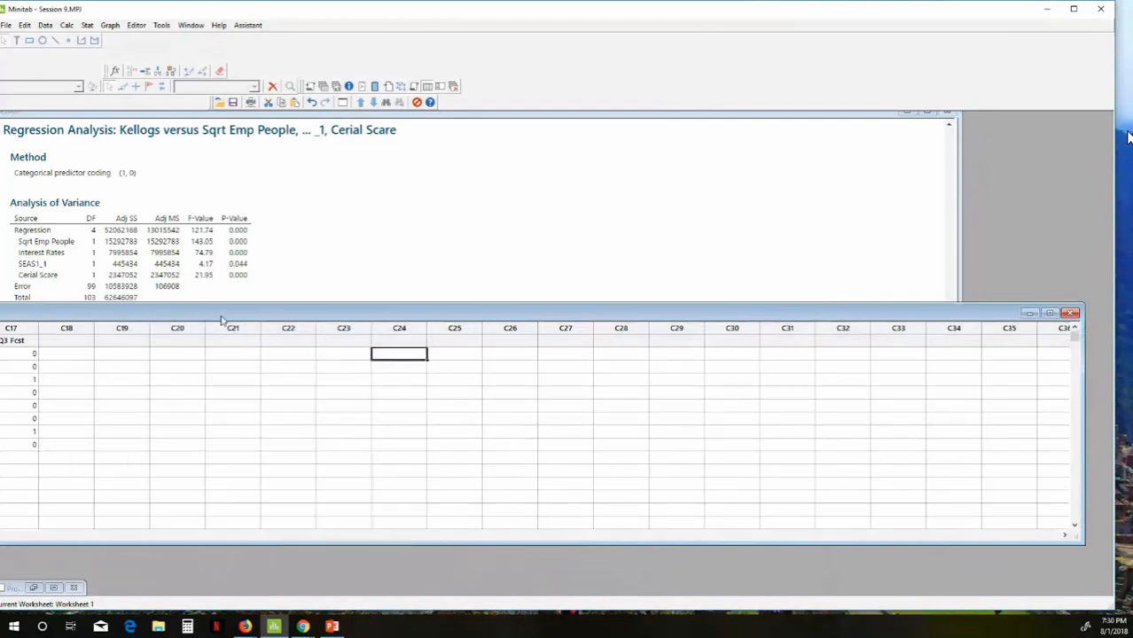
Step: Rerun the same Kellogs regression with fits and residuals stored, and check the new FITS and RESI columns
drag(222, 318, 623, 335)
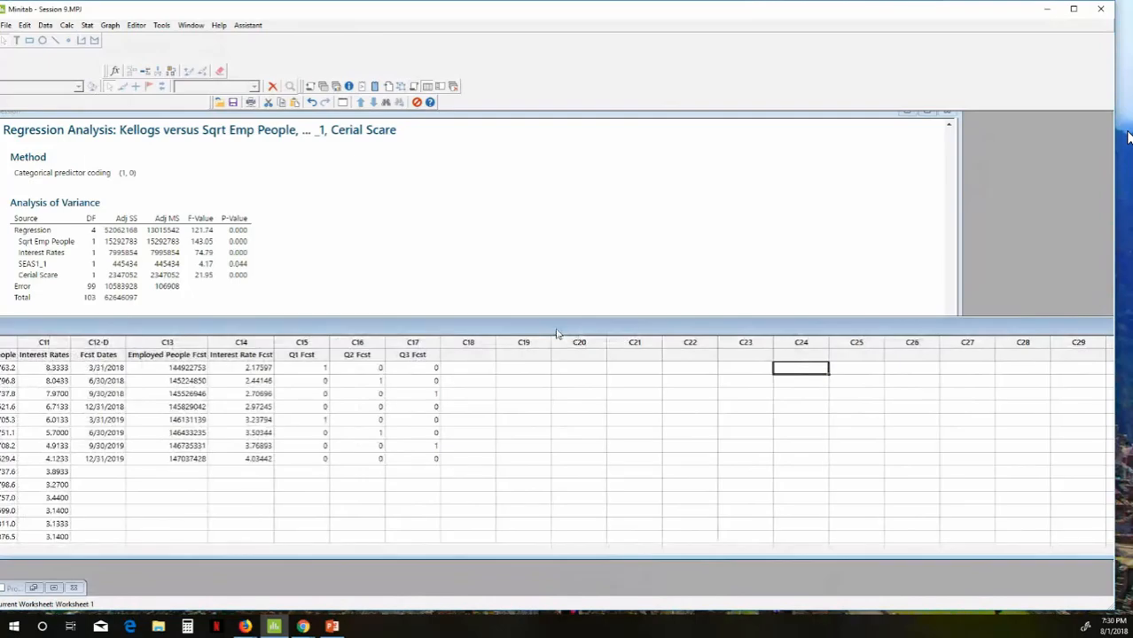
drag(557, 334, 618, 341)
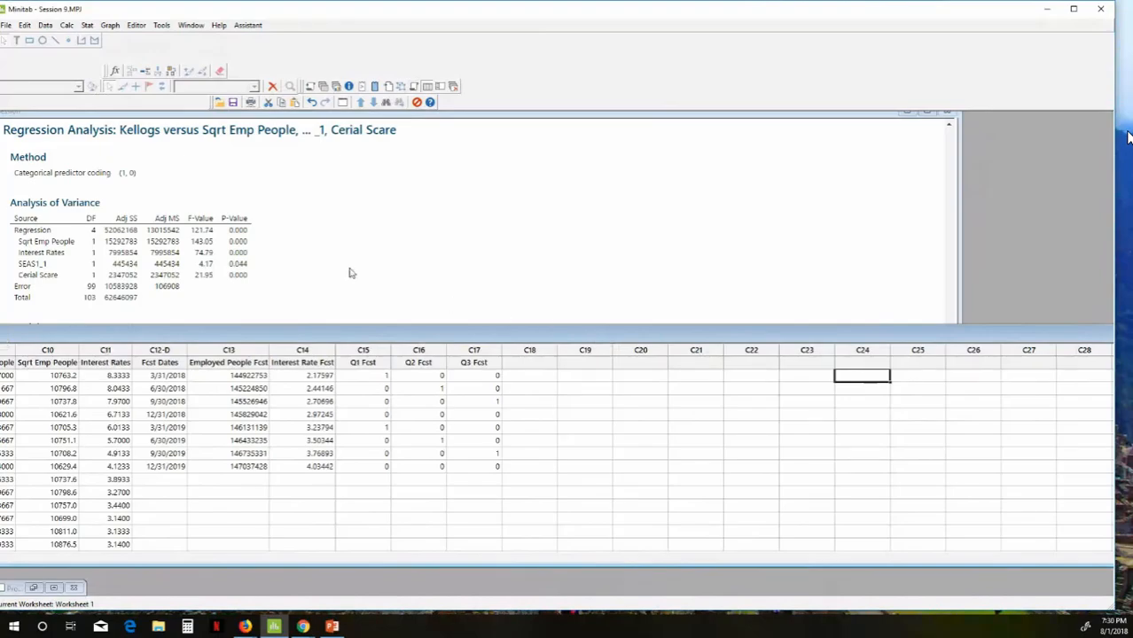
click(87, 27)
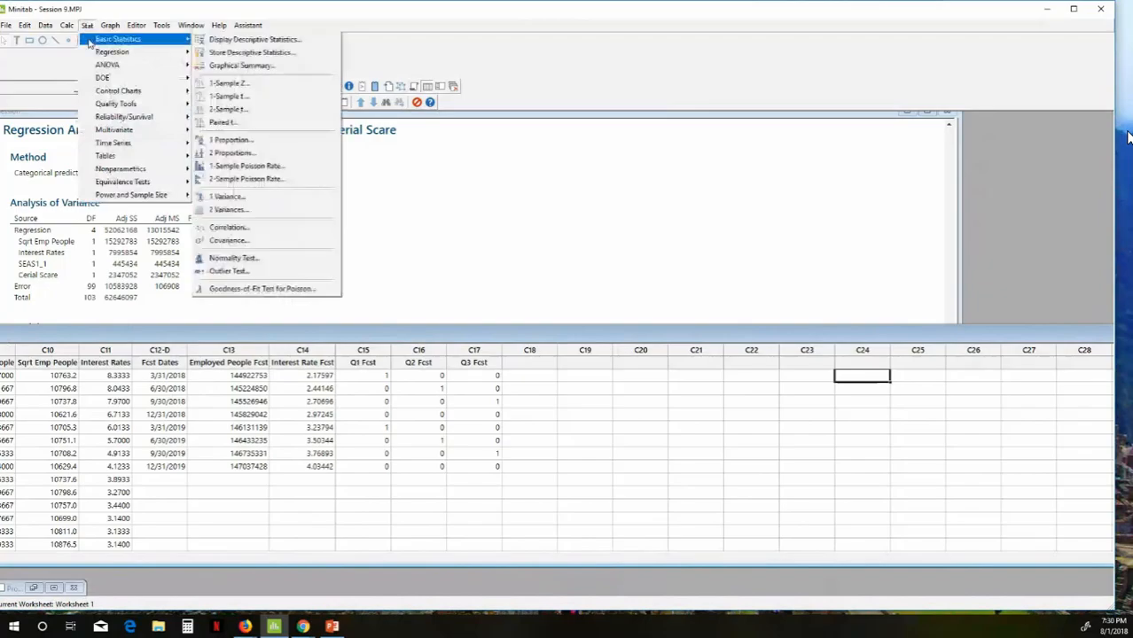
mouse_move(93, 54)
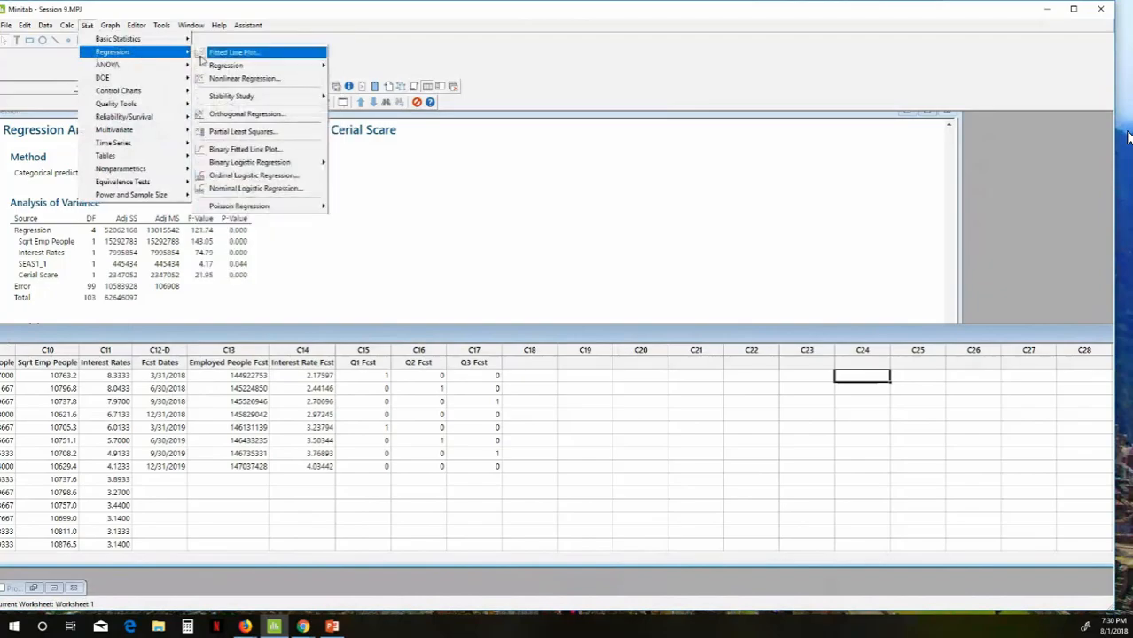
mouse_move(212, 66)
click(335, 67)
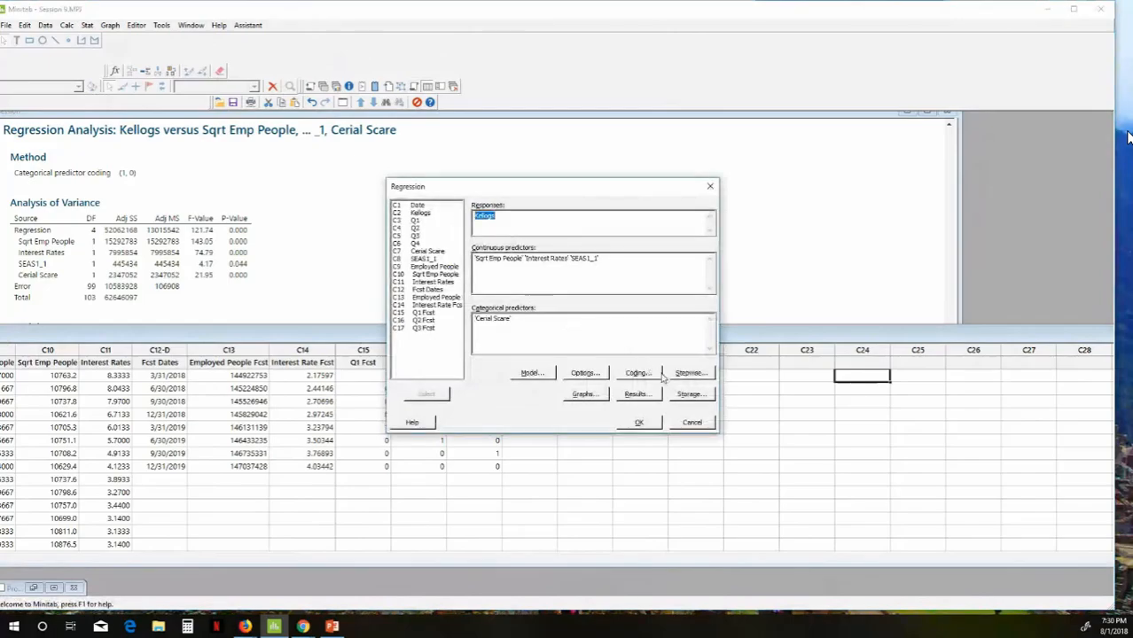
click(683, 394)
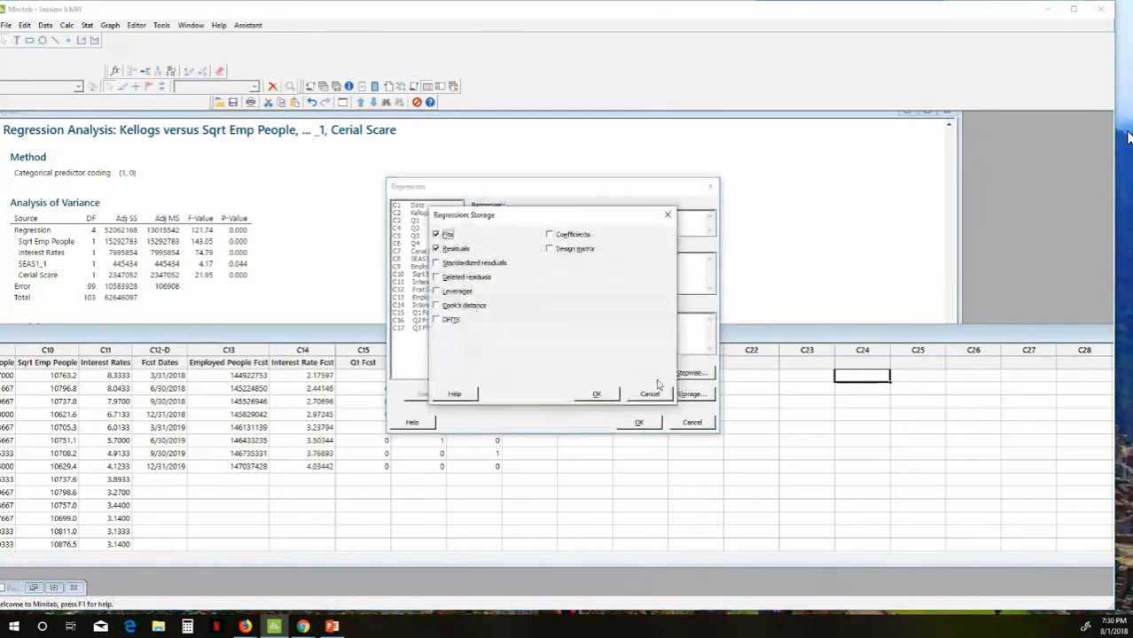
click(592, 395)
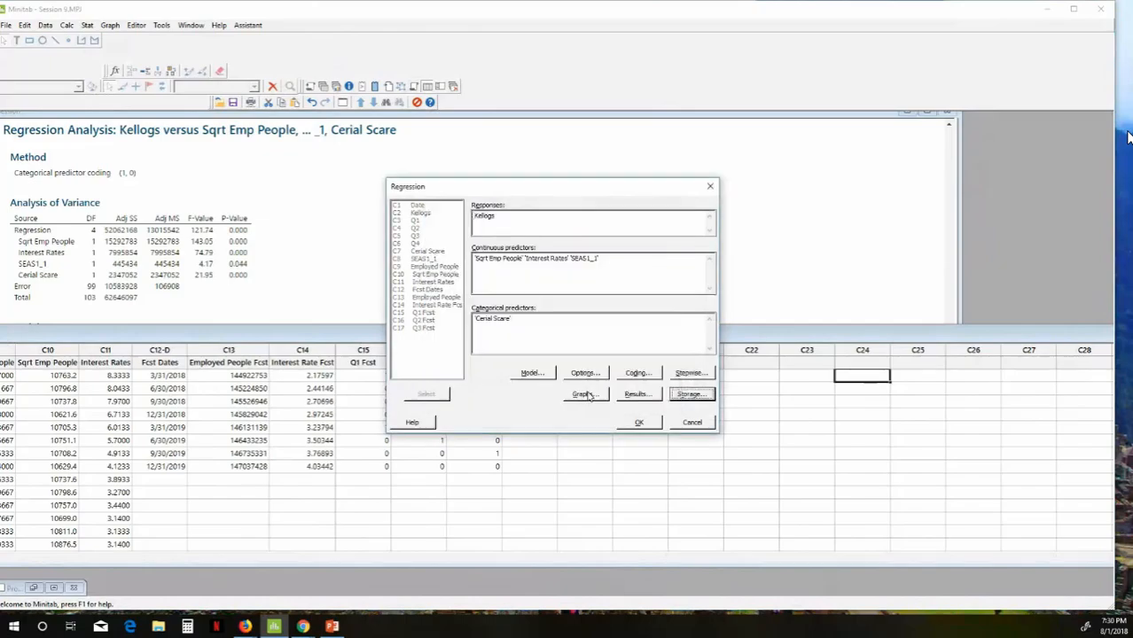
click(635, 422)
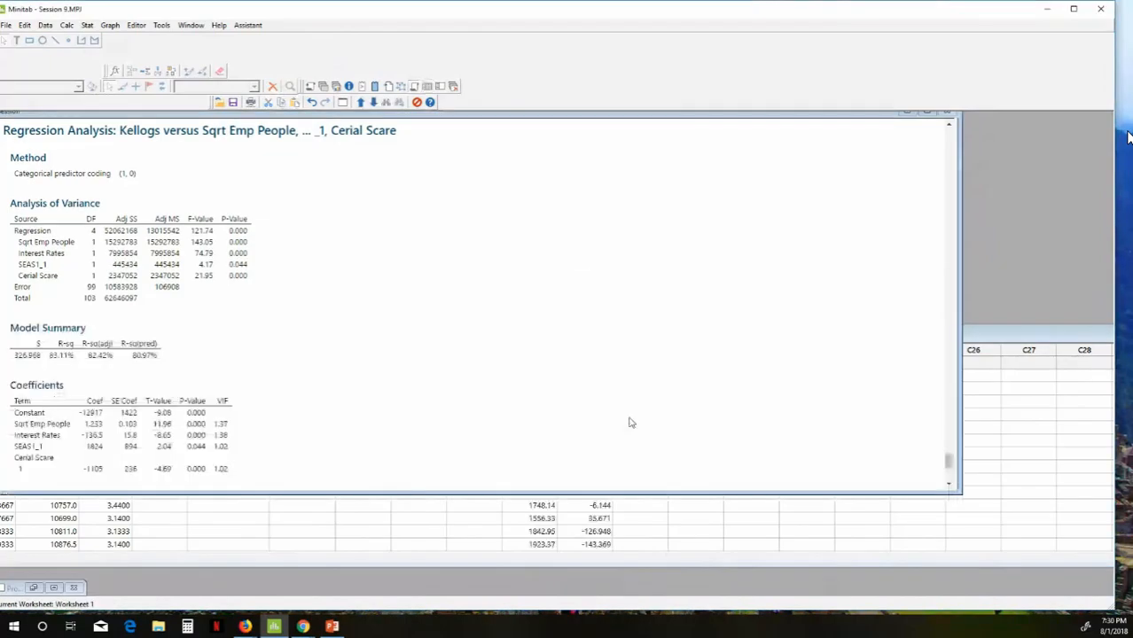
click(678, 497)
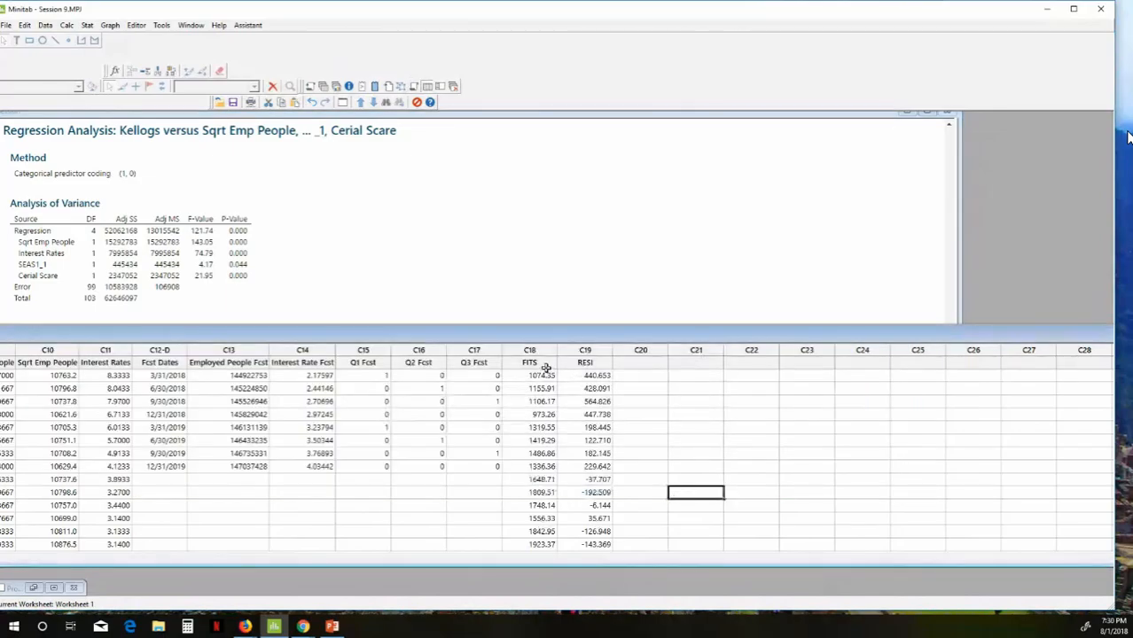
click(547, 364)
click(578, 363)
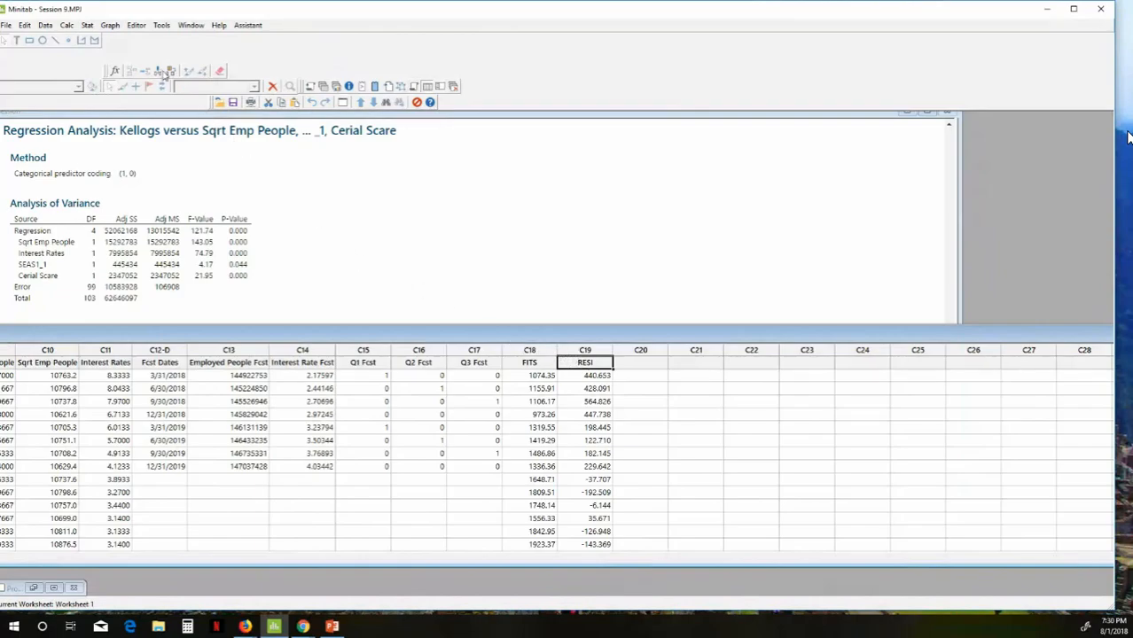
Step: Run an autocorrelation function on RESI with 50 lags and move the resulting graph clear of the worksheet
click(87, 25)
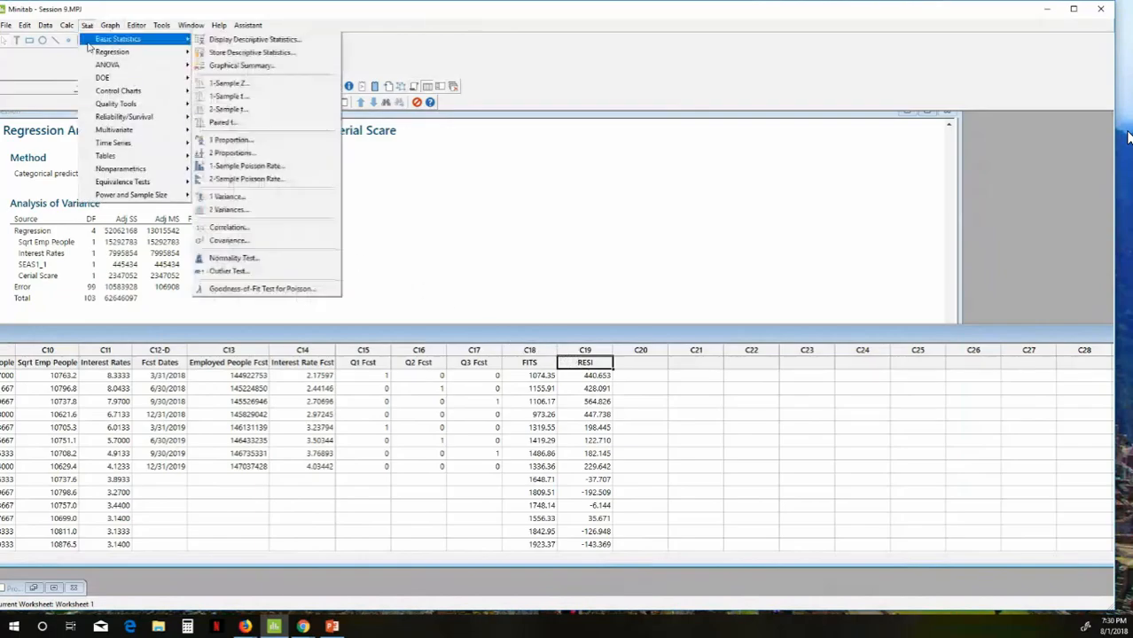
mouse_move(99, 107)
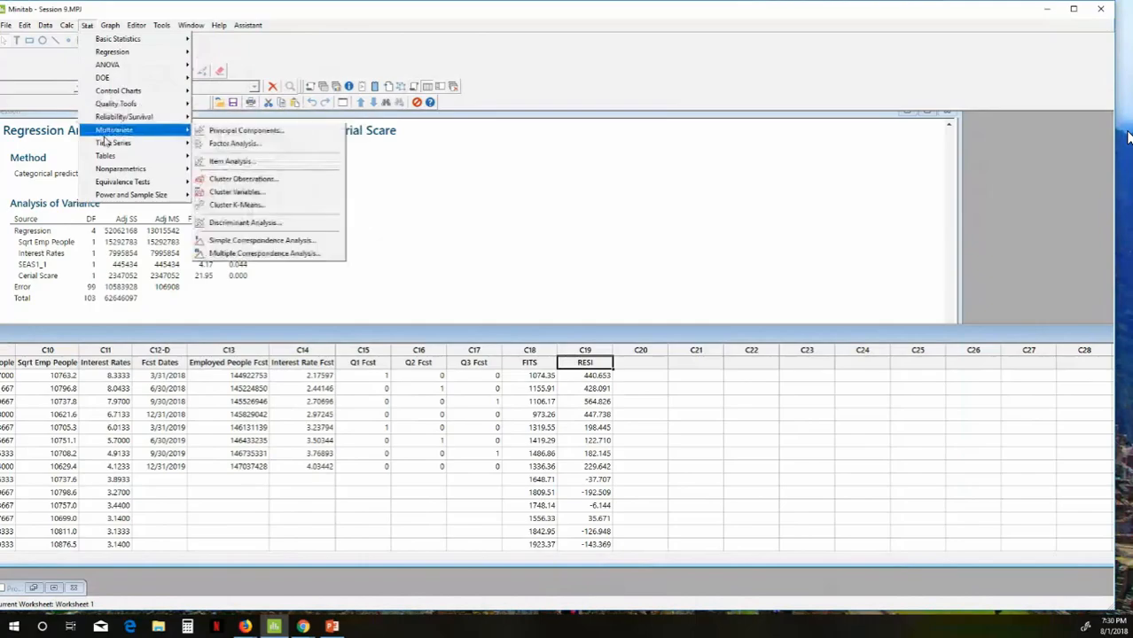
mouse_move(104, 143)
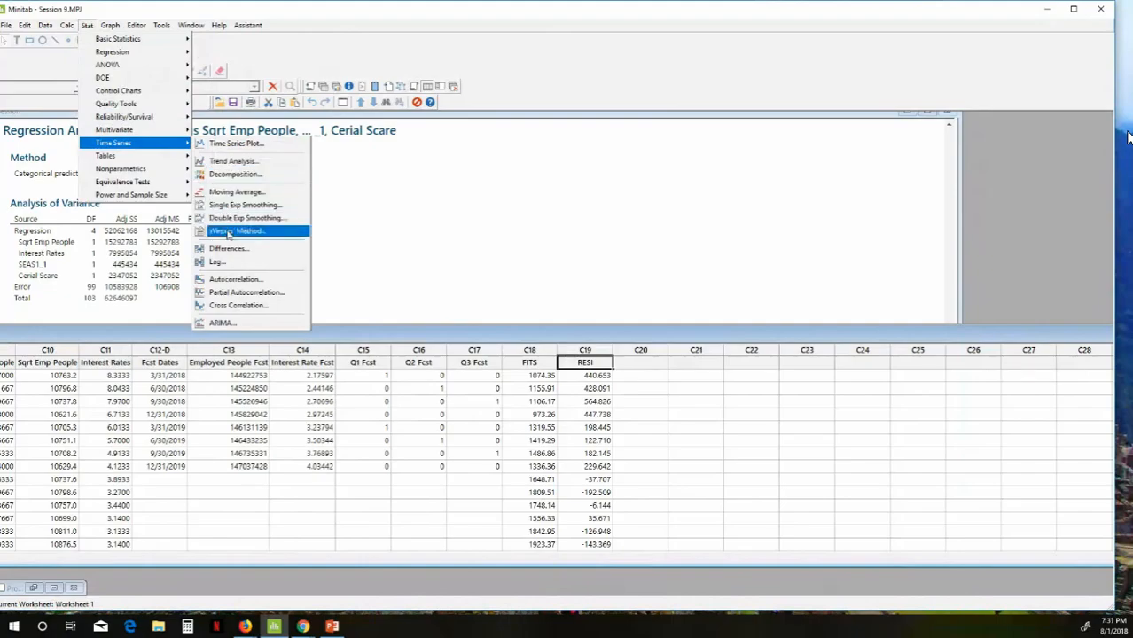
click(237, 280)
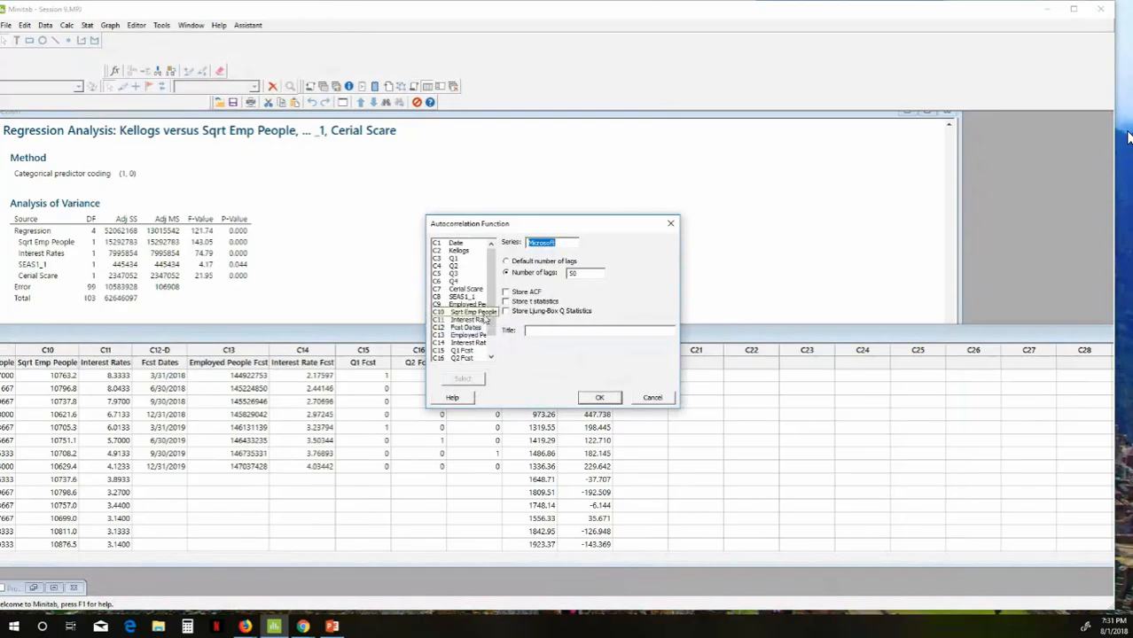
scroll(493, 319, down, 1)
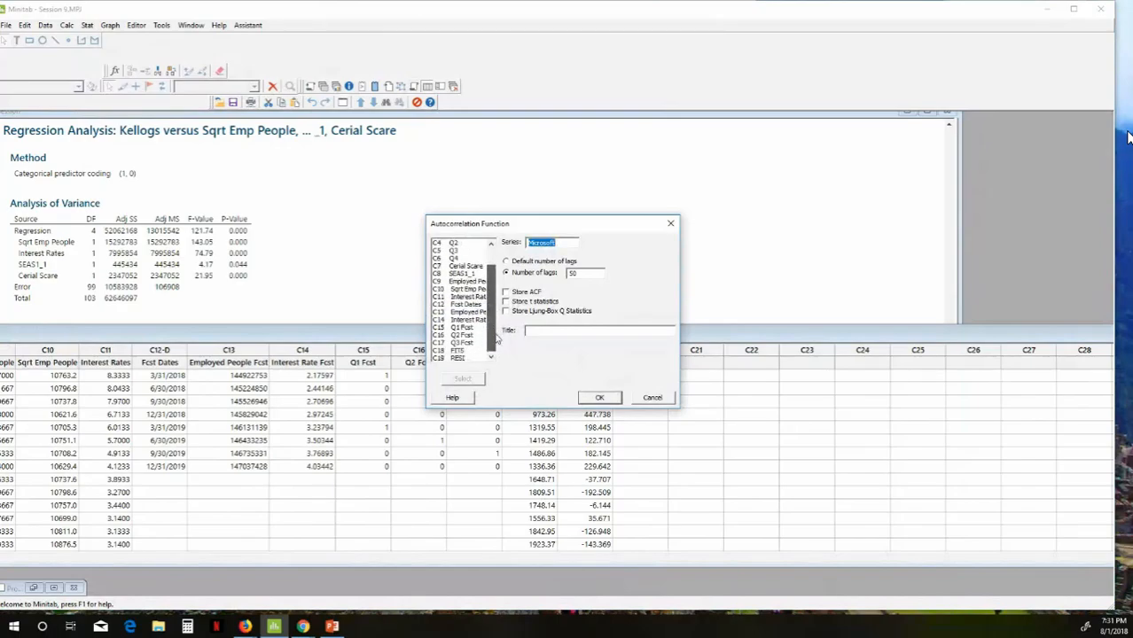
double_click(473, 356)
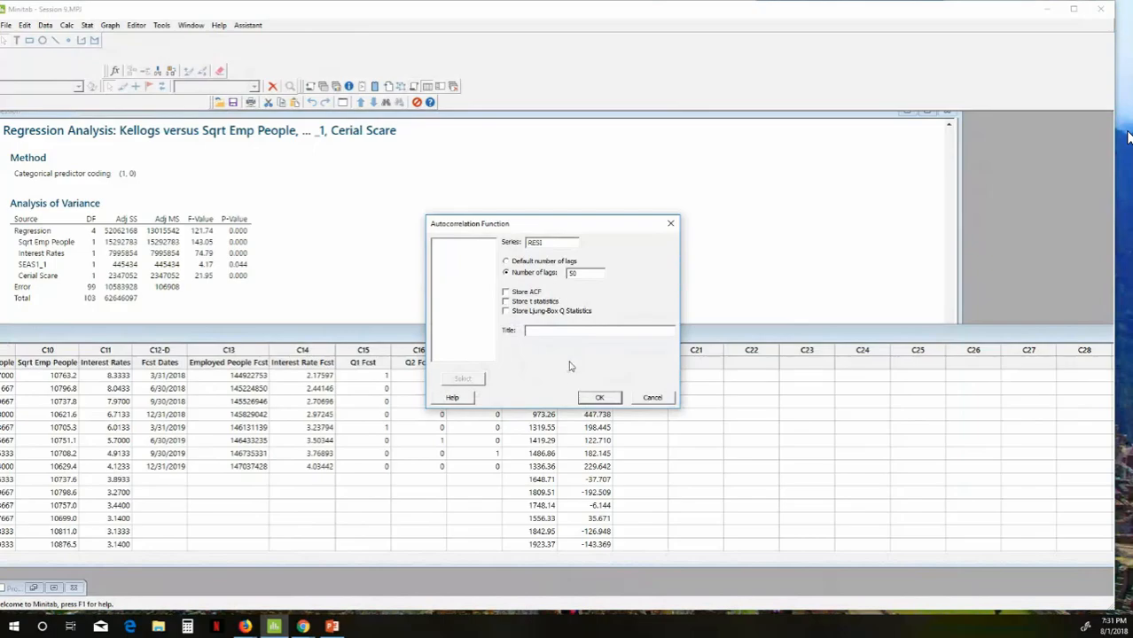
click(596, 398)
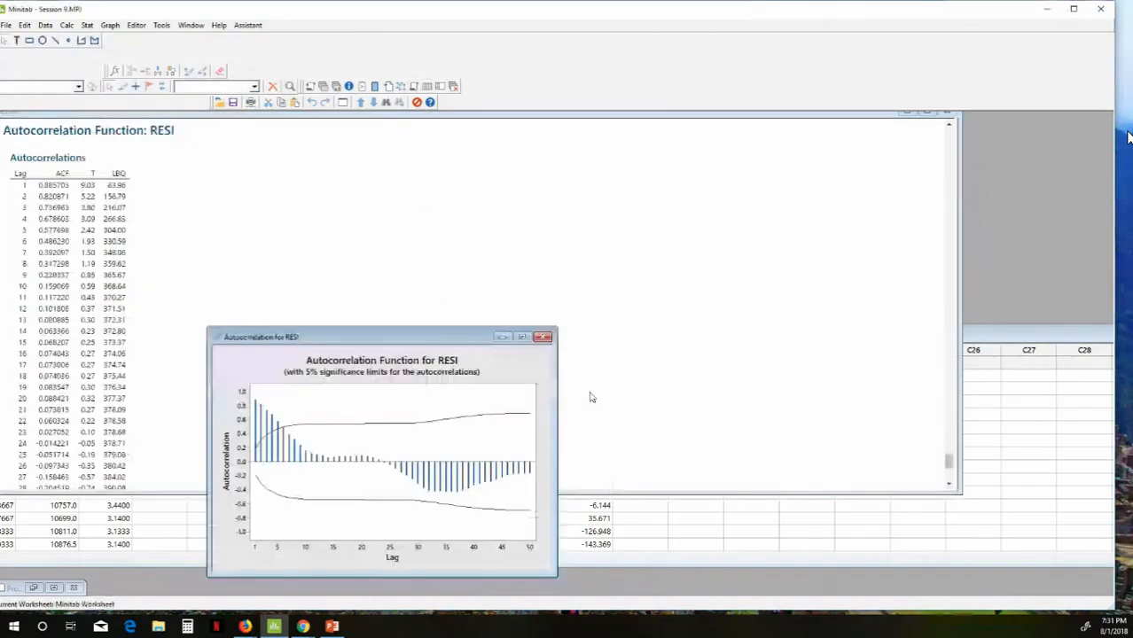
drag(404, 336, 243, 145)
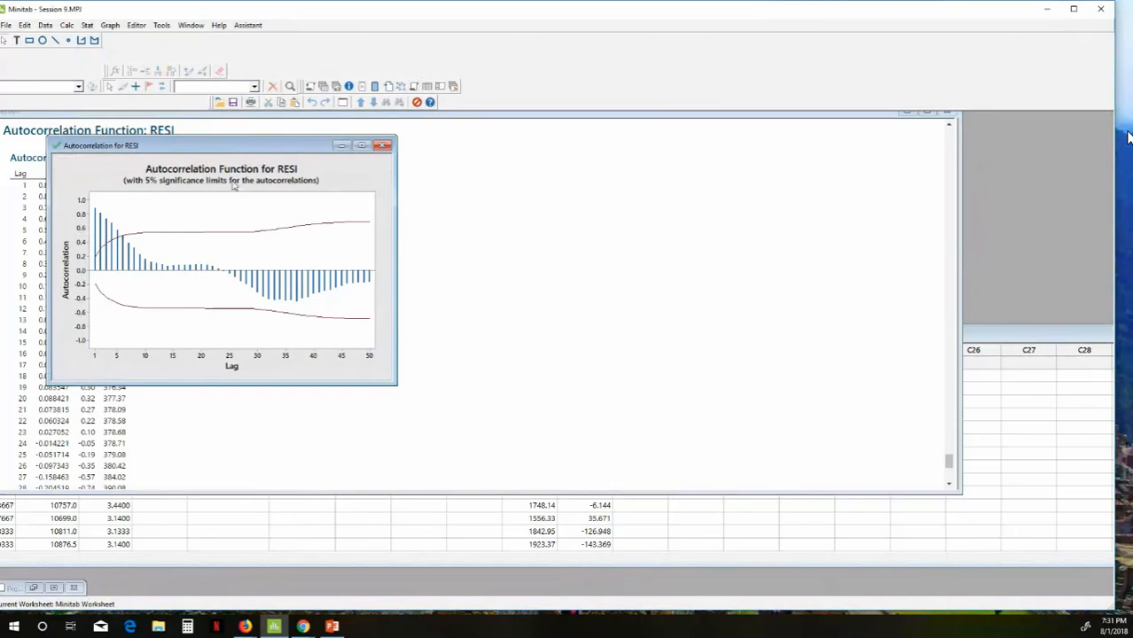
Step: Create a simple time series plot of RESI and move the graph into the open session area for inspection
click(109, 26)
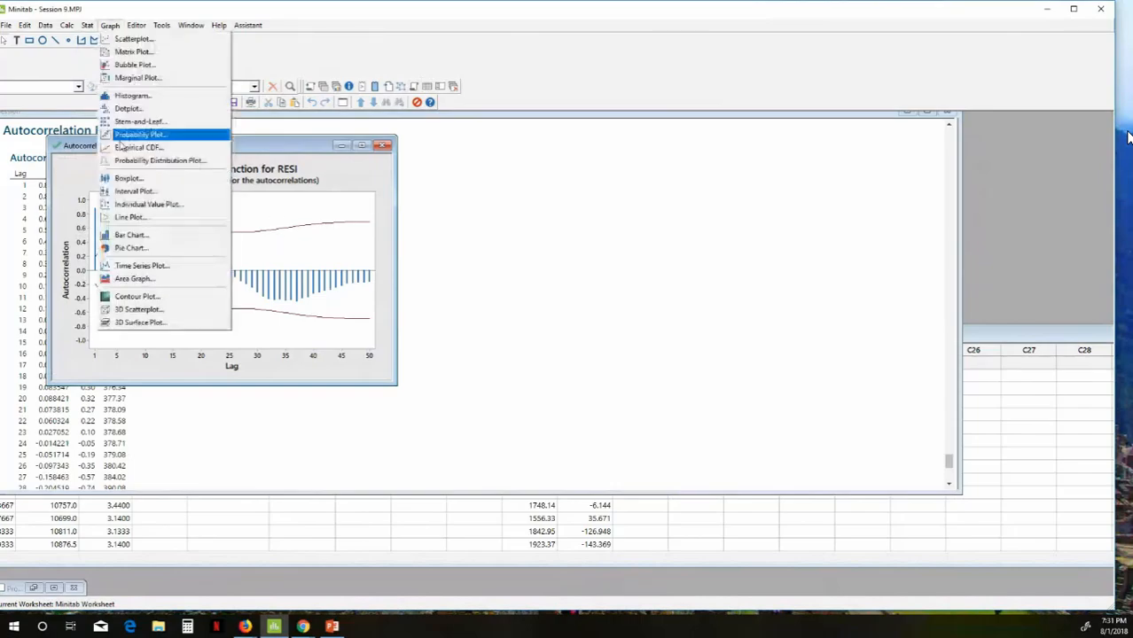
click(140, 265)
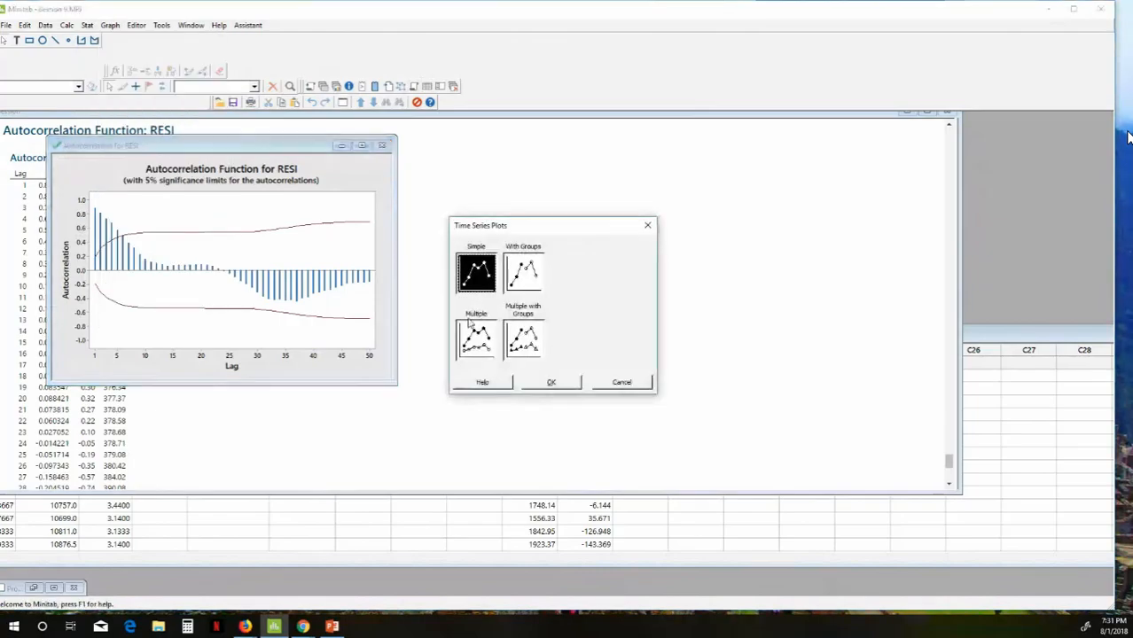
click(547, 382)
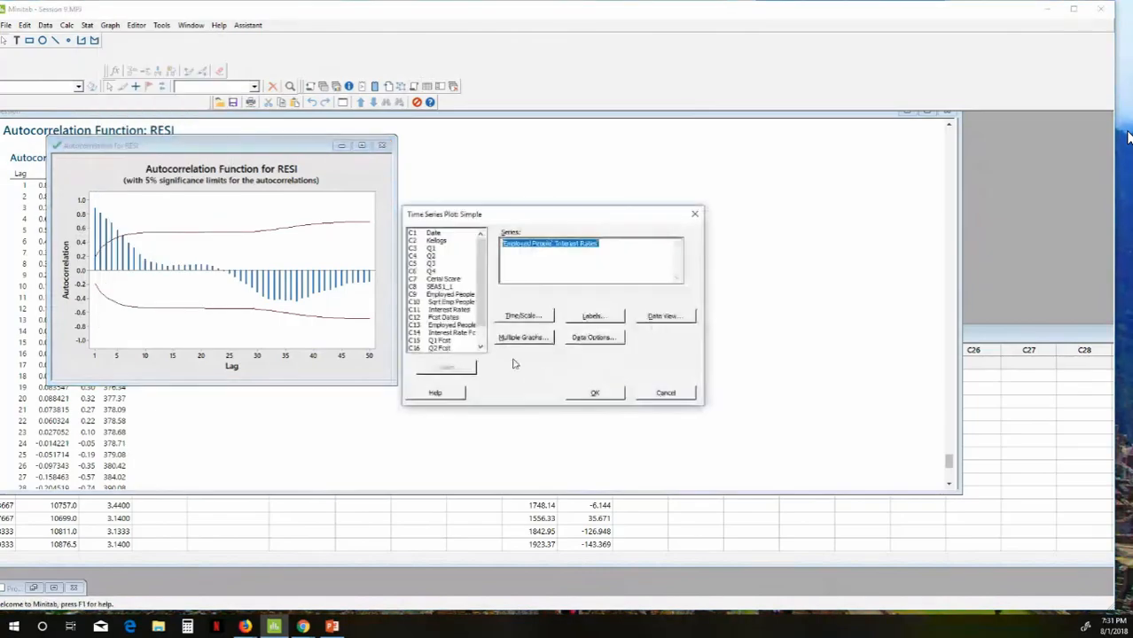
scroll(479, 348, down, 1)
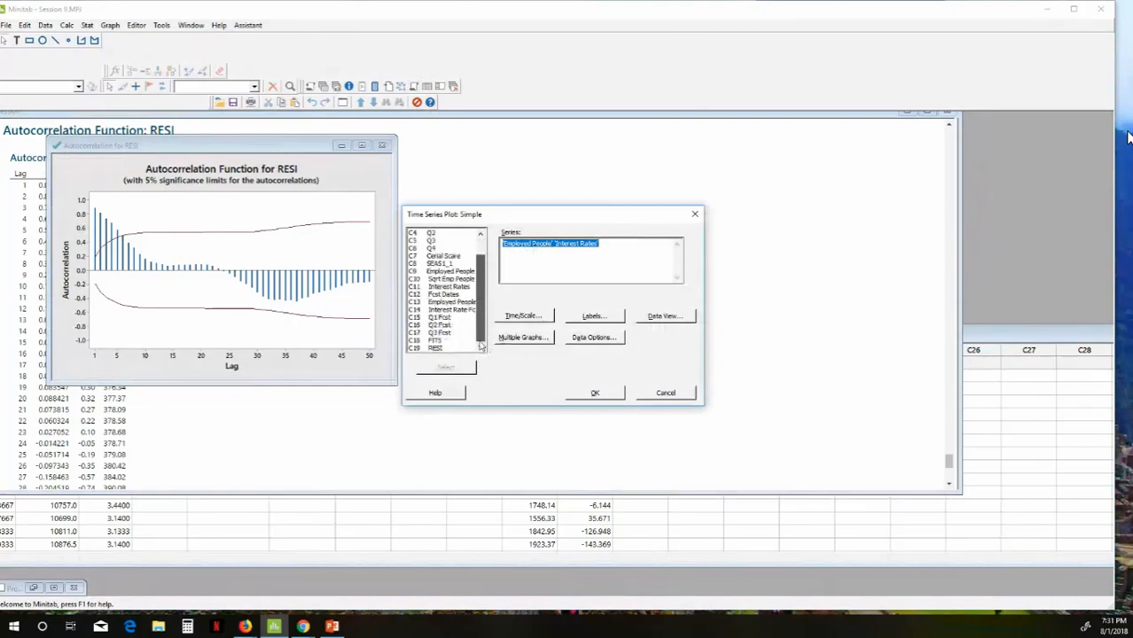
double_click(445, 349)
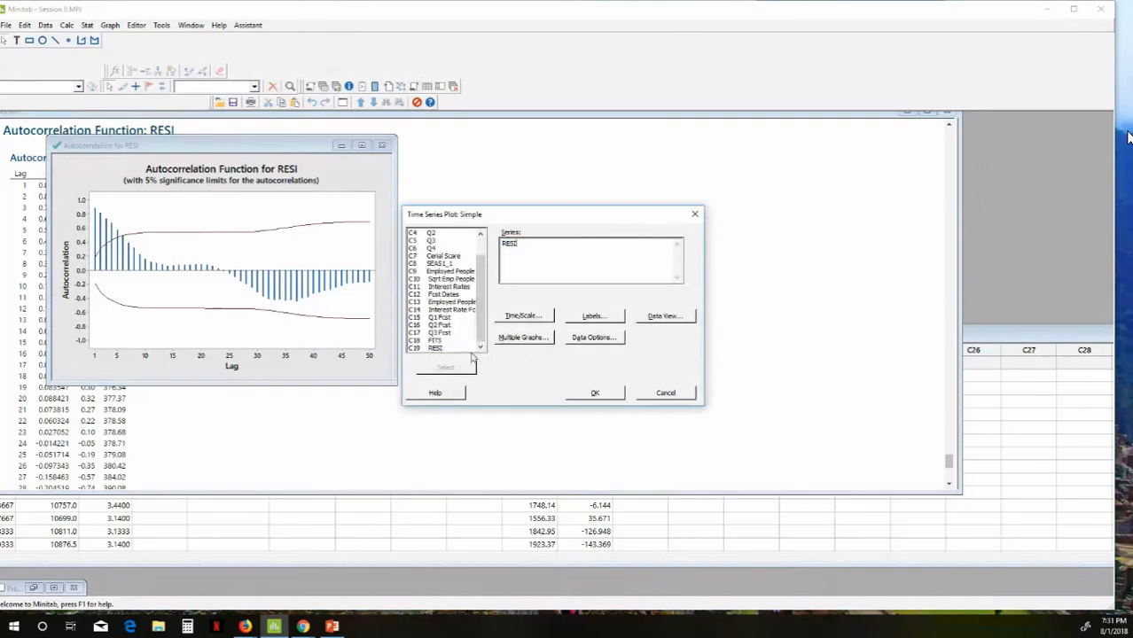
click(588, 388)
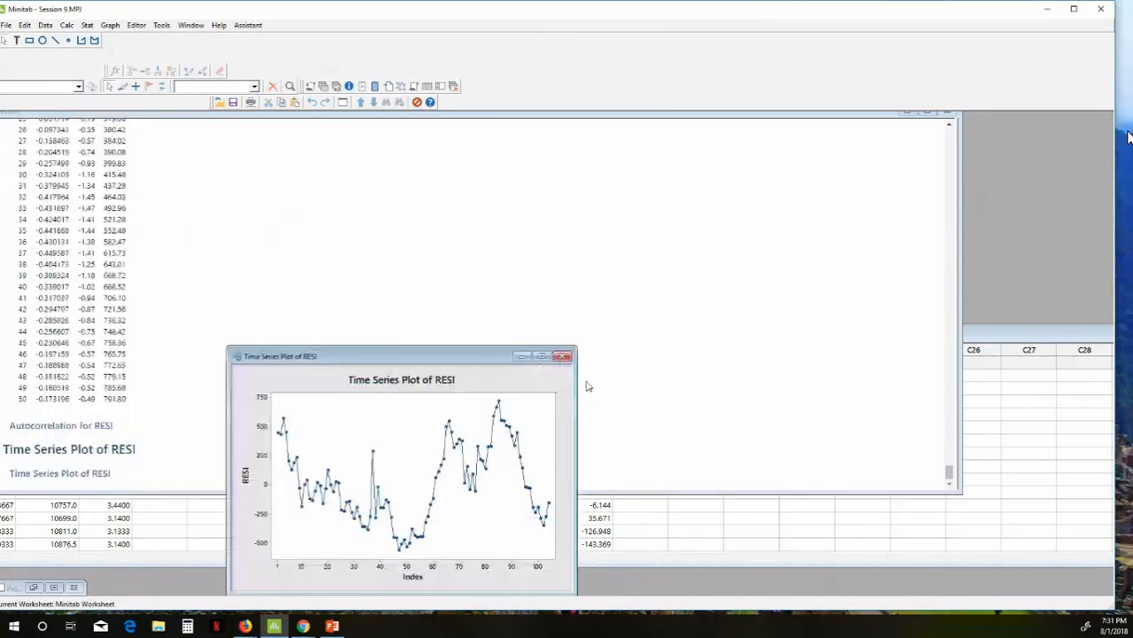
drag(486, 369, 419, 180)
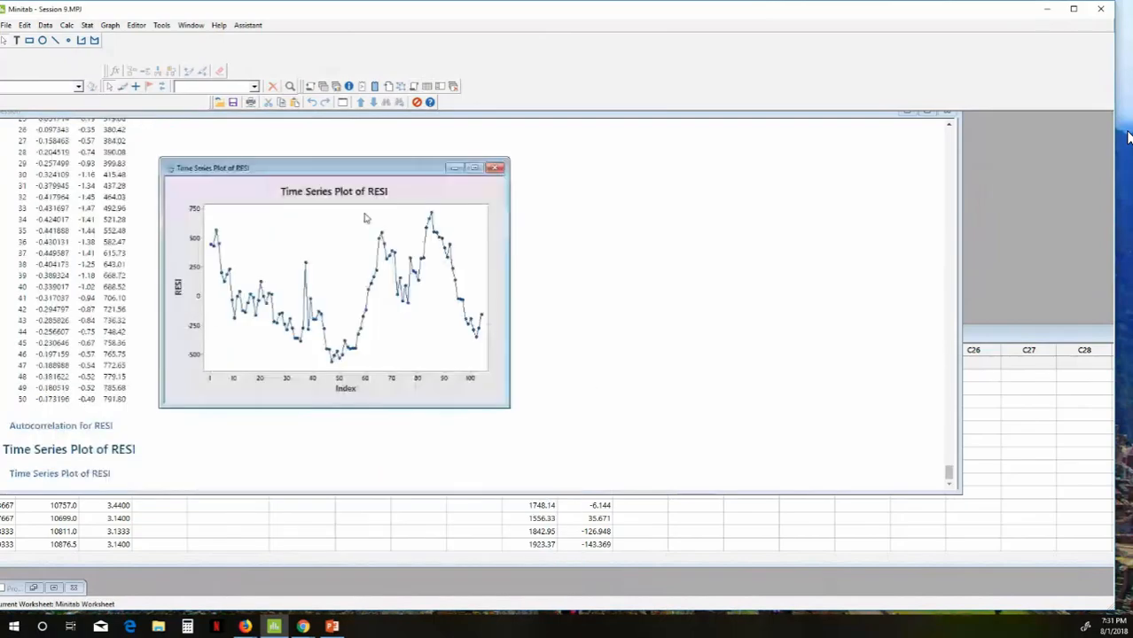
click(368, 269)
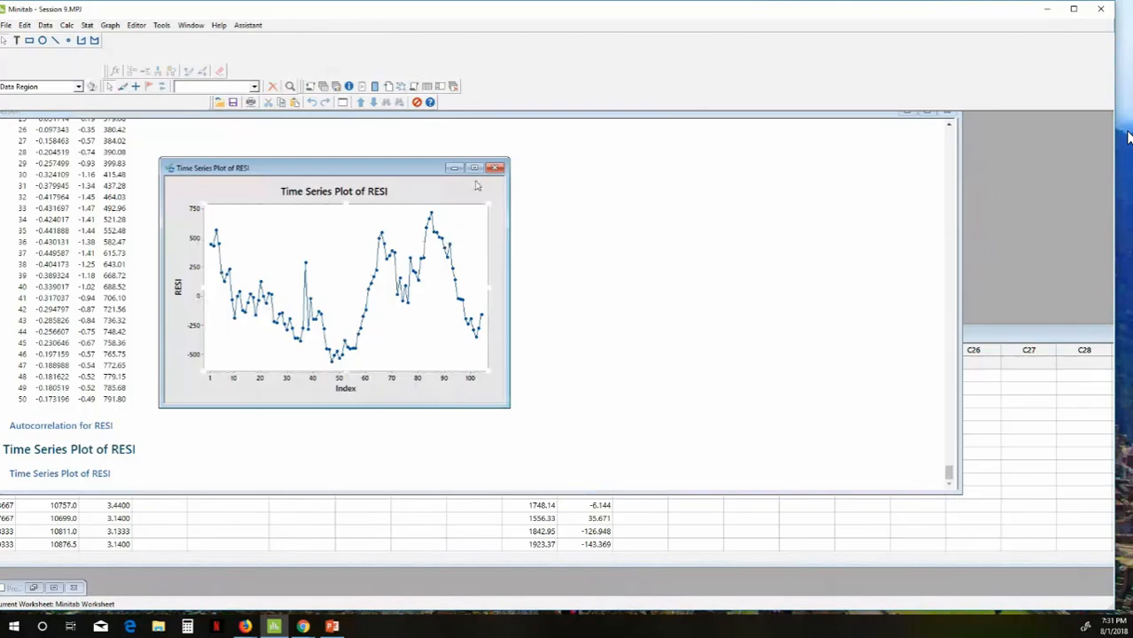
Step: Discard the RESI time series plot without saving it and resize the session window to uncover the worksheet
click(495, 168)
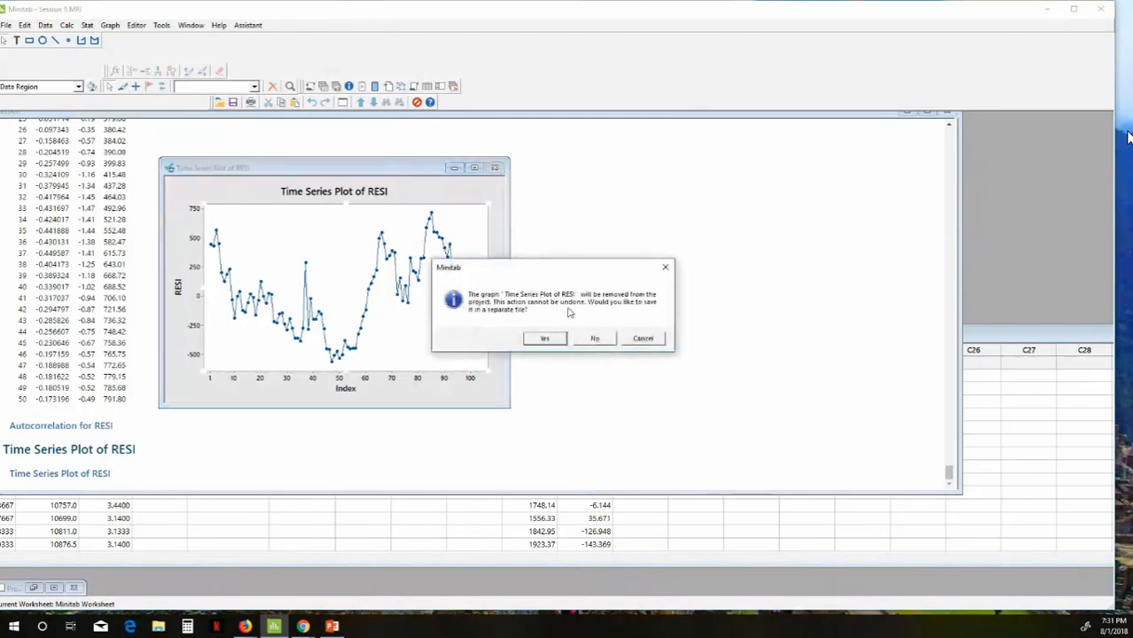
click(596, 336)
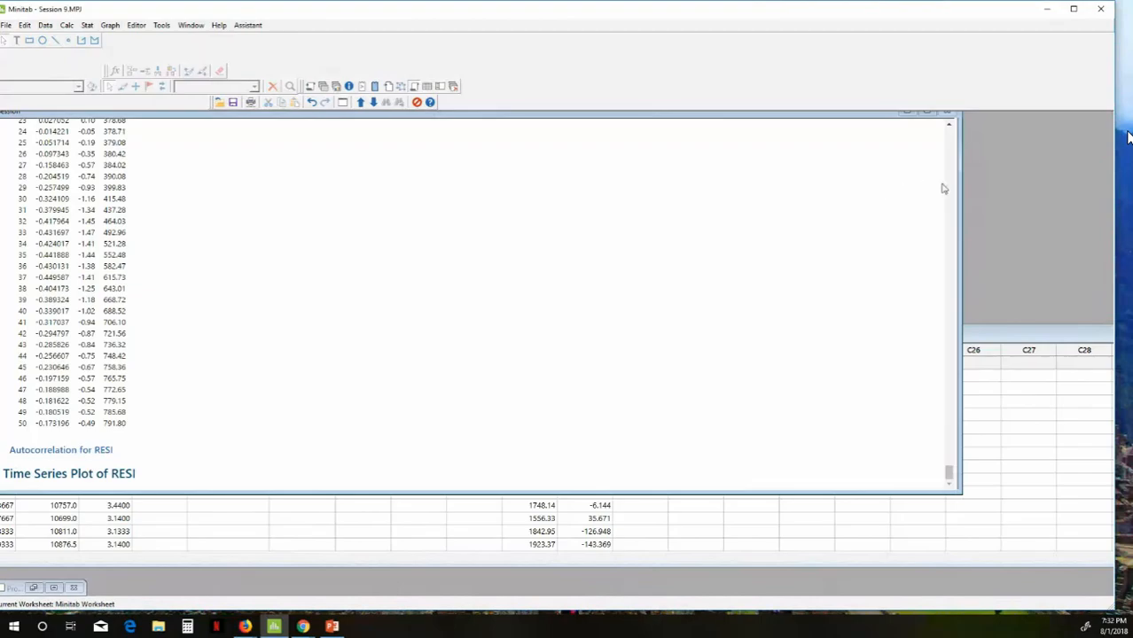
drag(963, 182, 1112, 183)
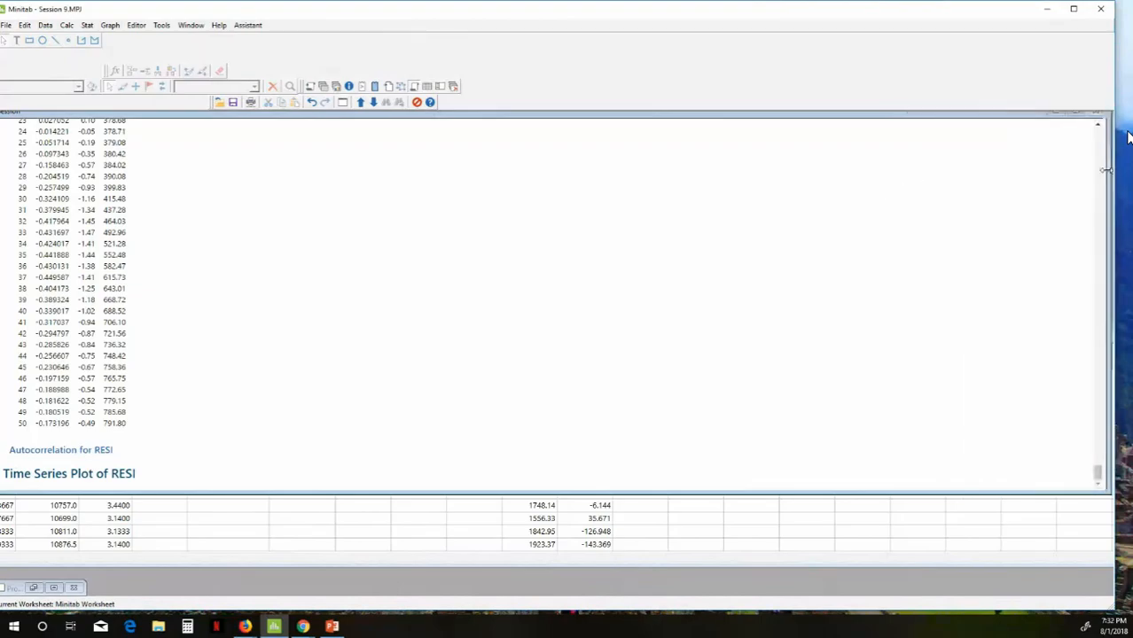
drag(691, 491, 651, 325)
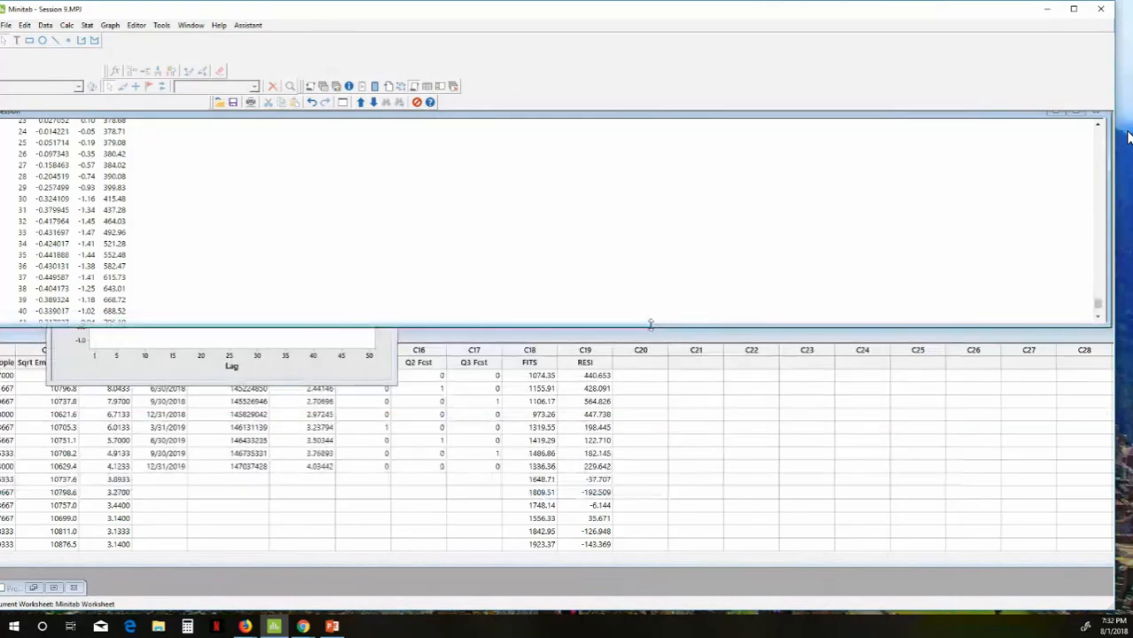
Step: Bring the RESI autocorrelation graph forward and discard it without saving it to a separate file
click(353, 350)
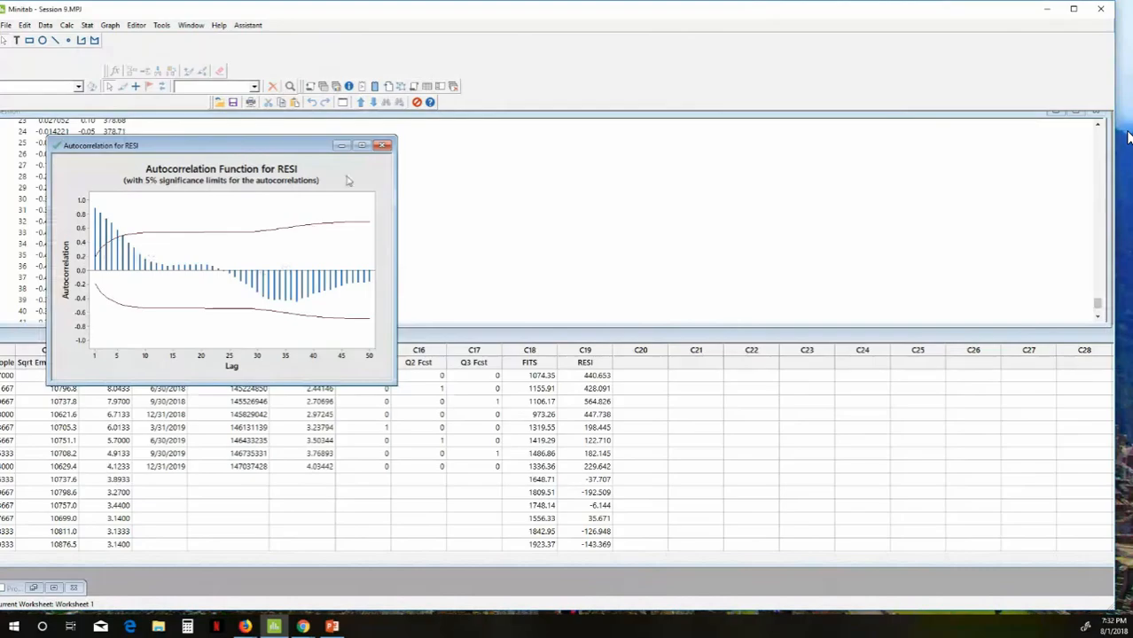
click(382, 146)
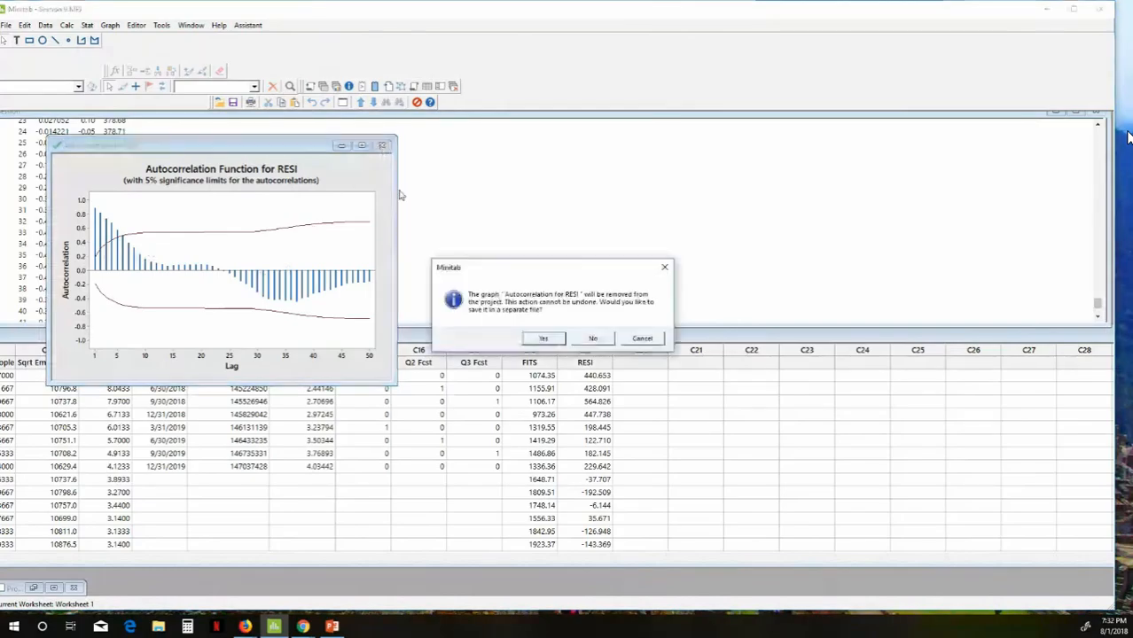
click(593, 339)
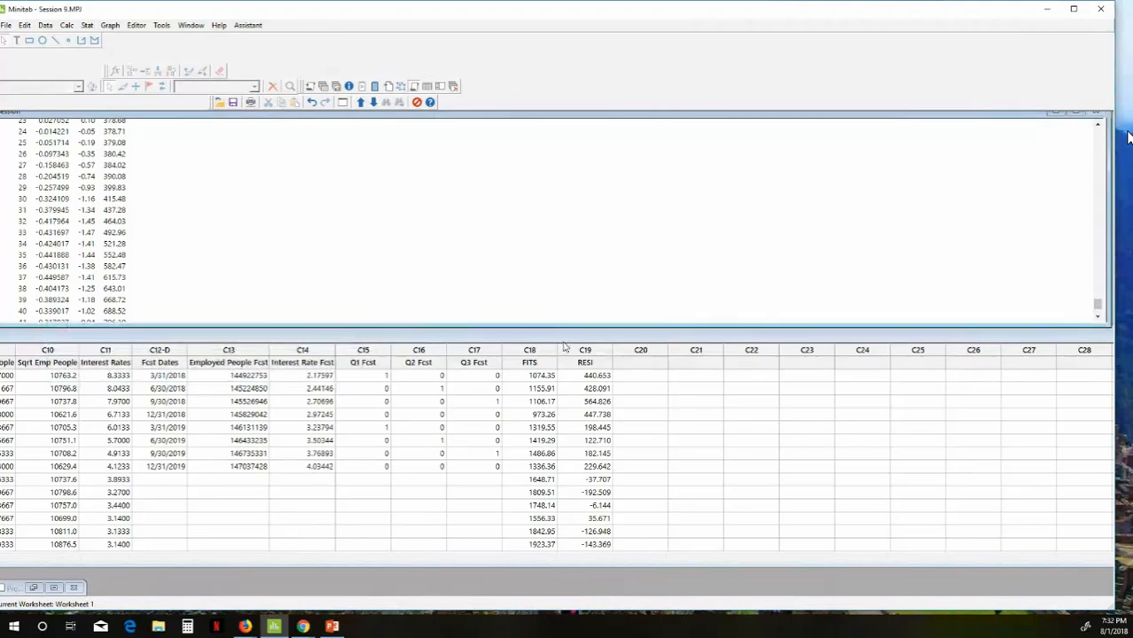
Step: Insert an empty worksheet column between FITS and RESI
click(568, 350)
right_click(568, 347)
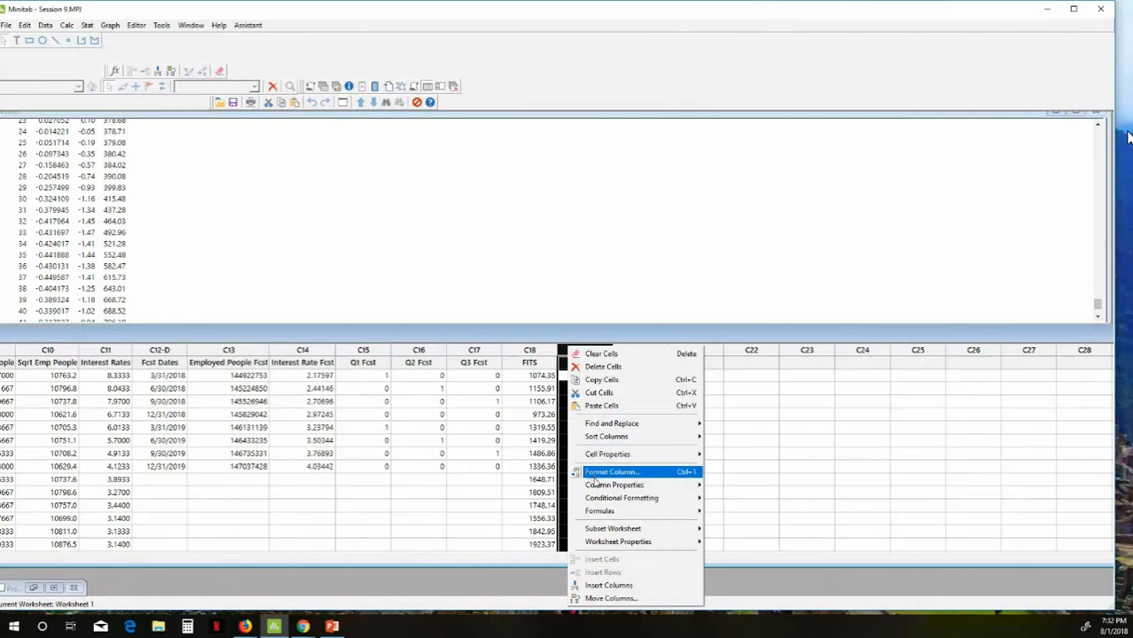
mouse_move(614, 542)
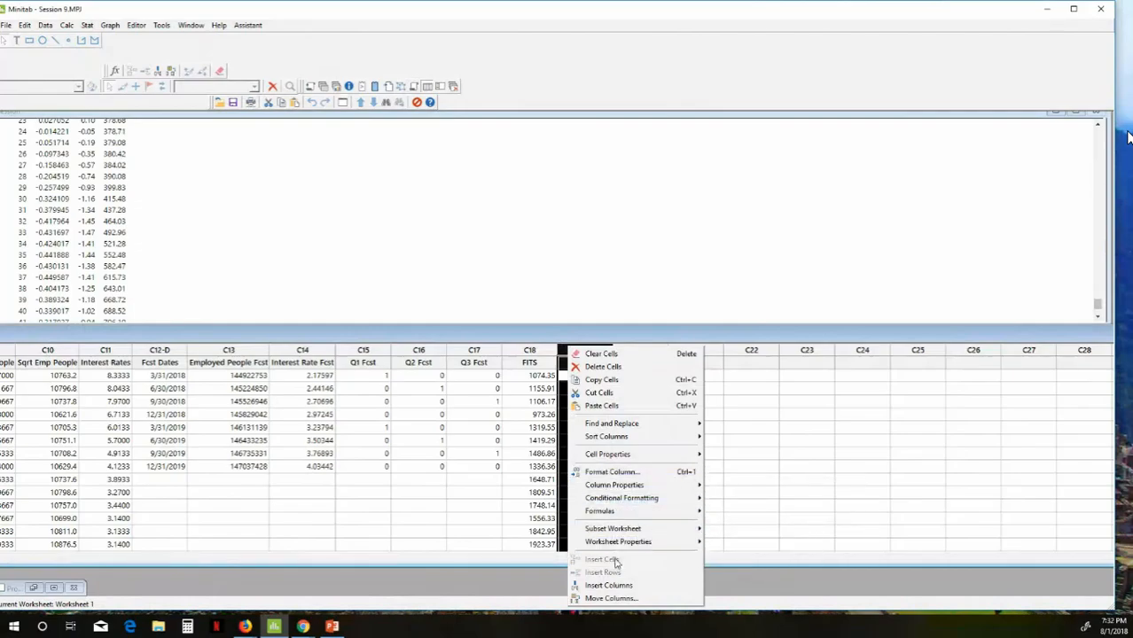
click(623, 585)
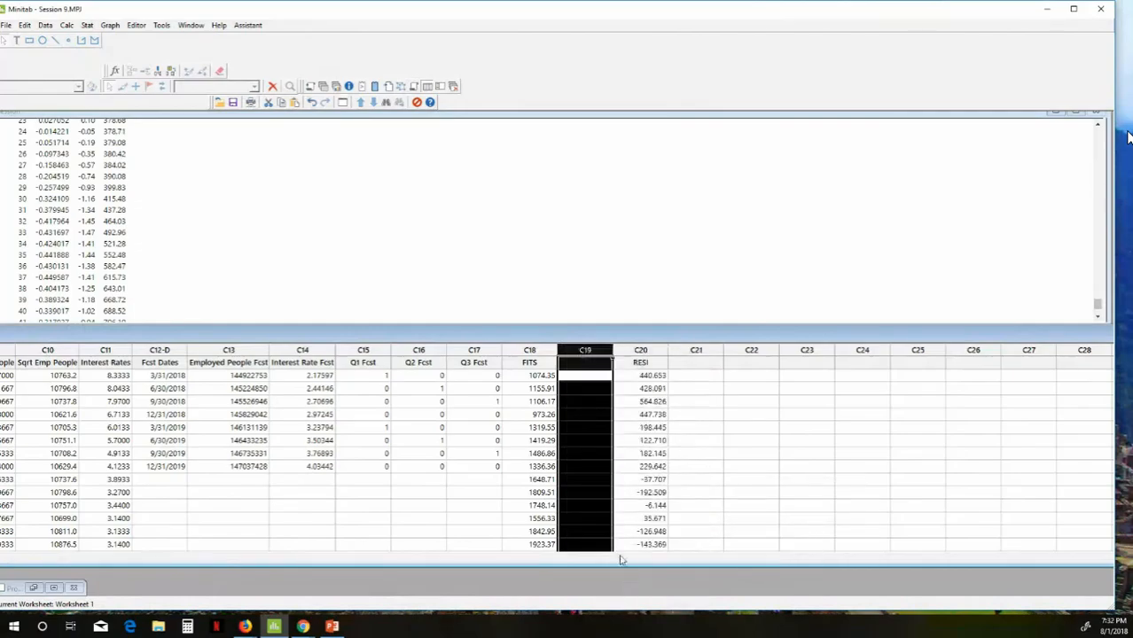
click(611, 427)
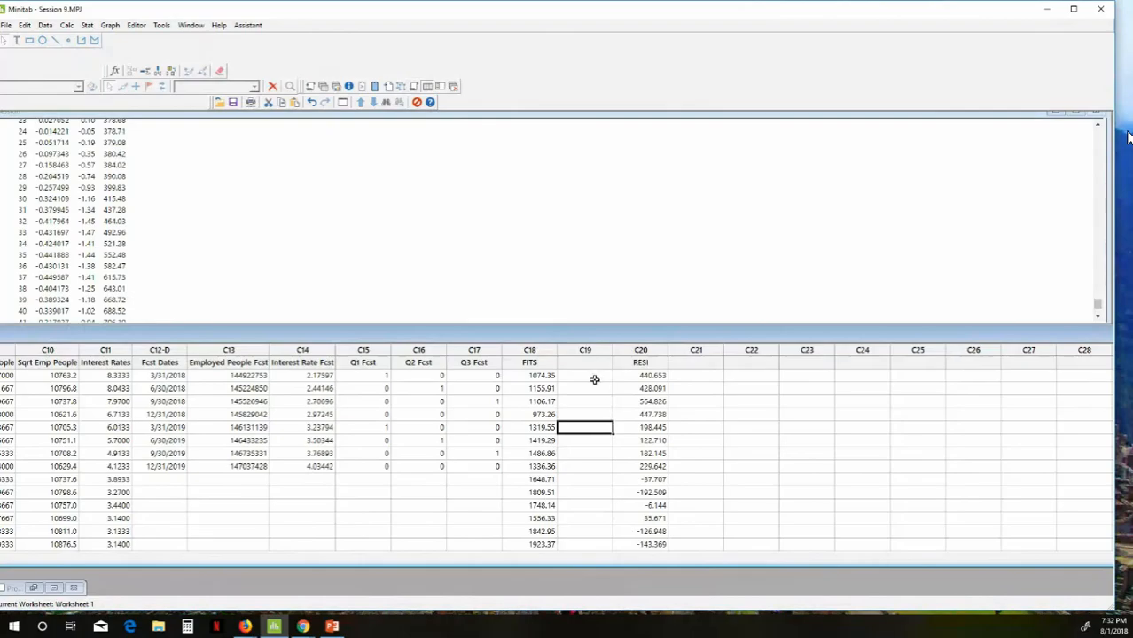
Step: Delete the cells of the Q1 Fcst, Q2 Fcst and Q3 Fcst columns, C15 through C17
drag(538, 352, 623, 357)
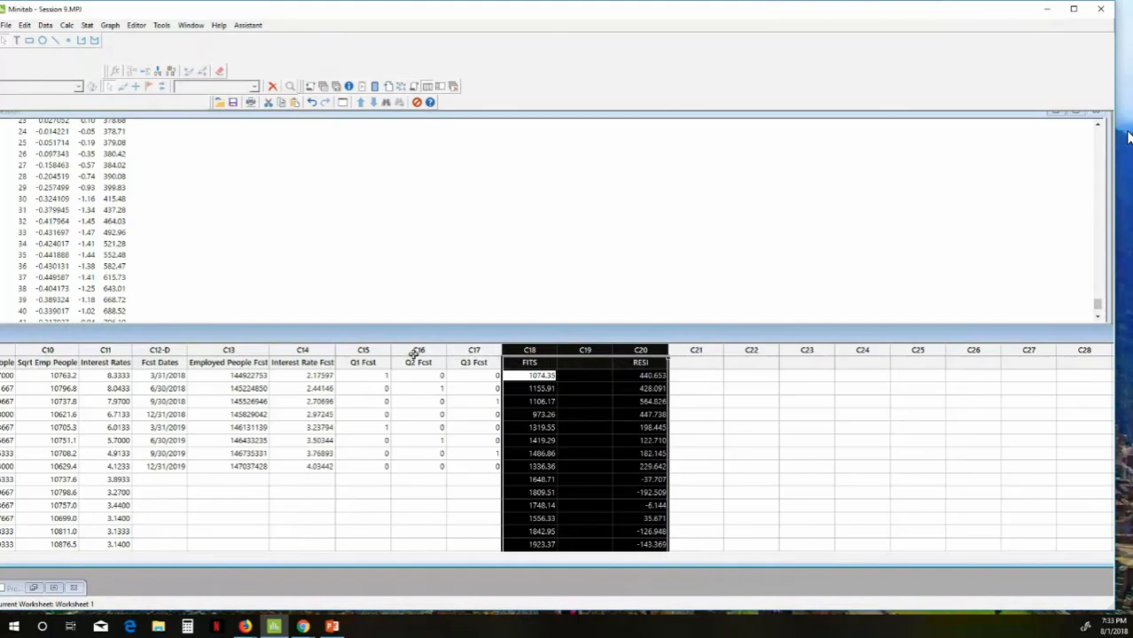
drag(363, 348, 474, 359)
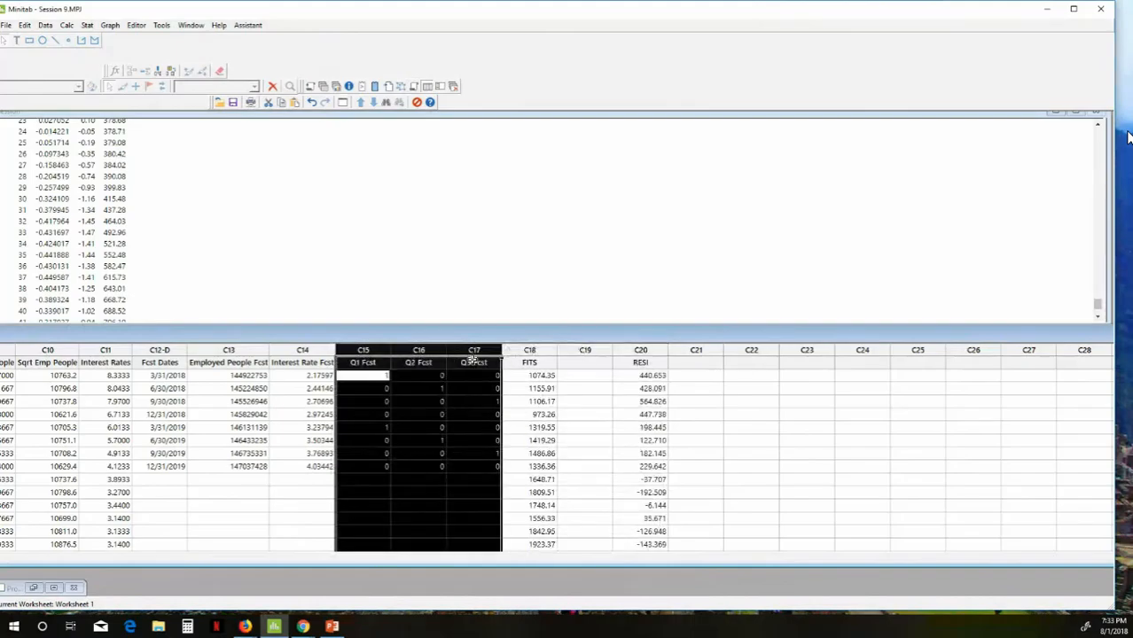
right_click(474, 353)
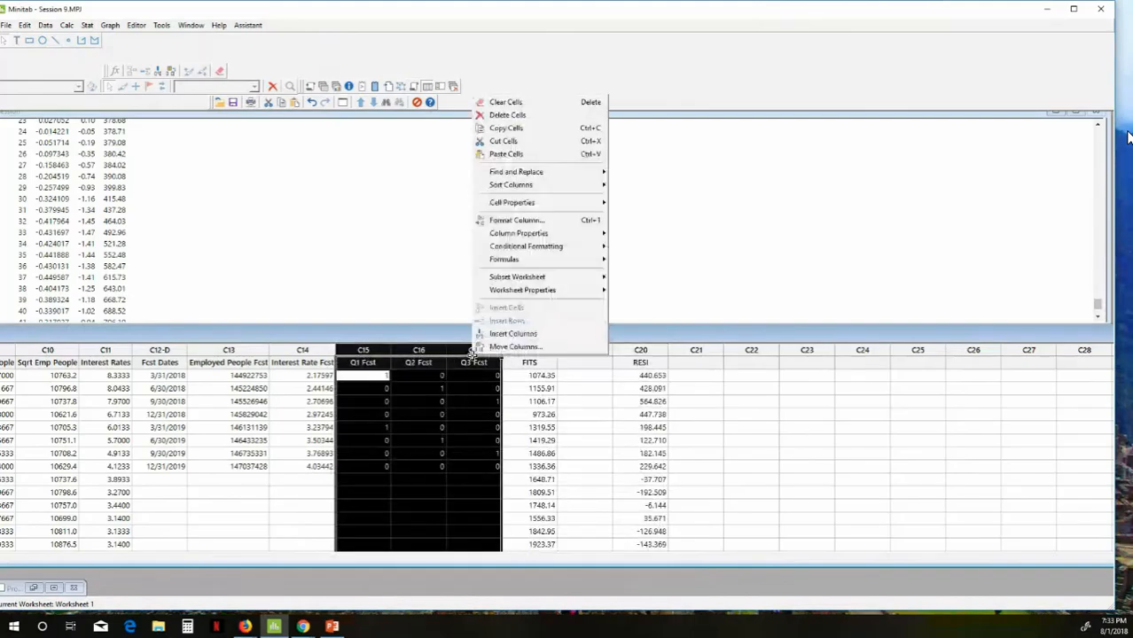
click(504, 116)
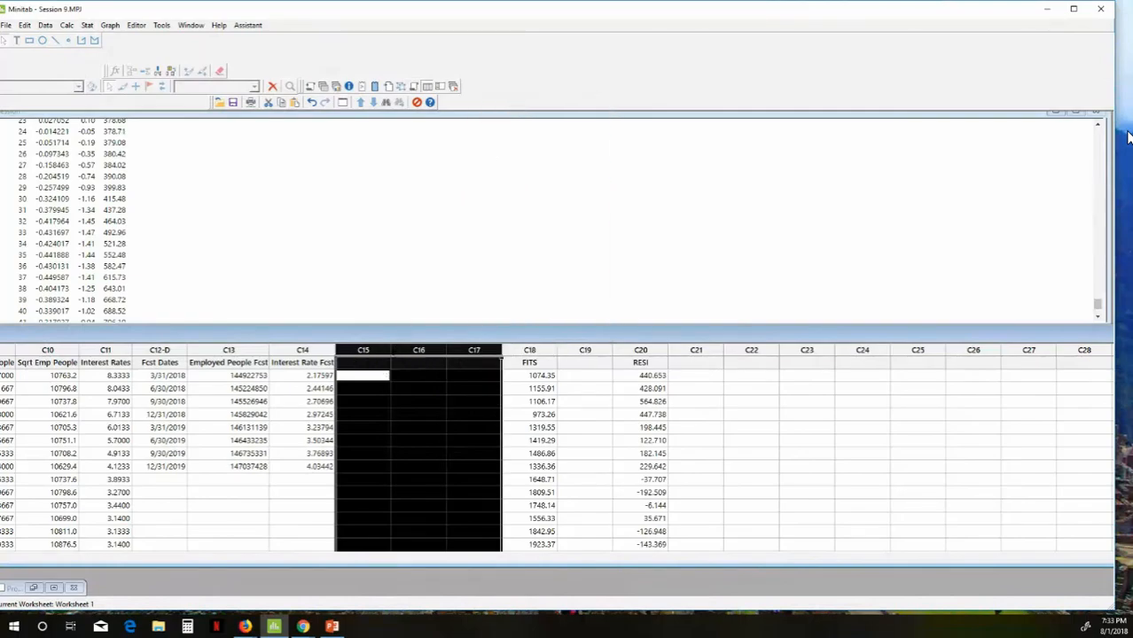
Step: Name the empty worksheet column C15 "Seas Fcst"
click(383, 362)
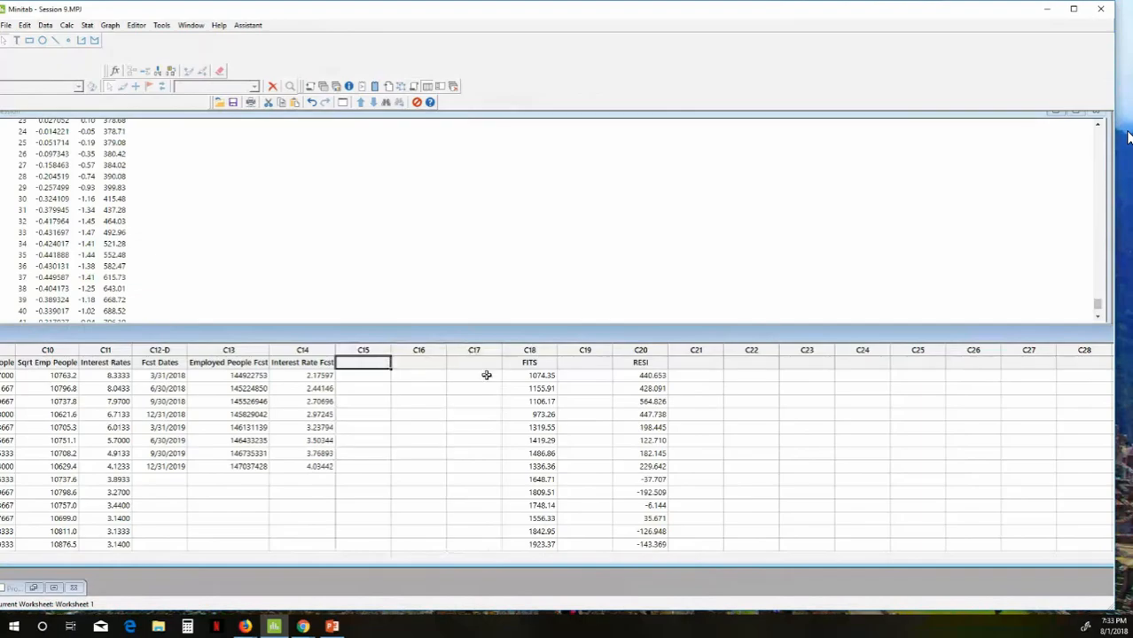
text(Seas Fcst)
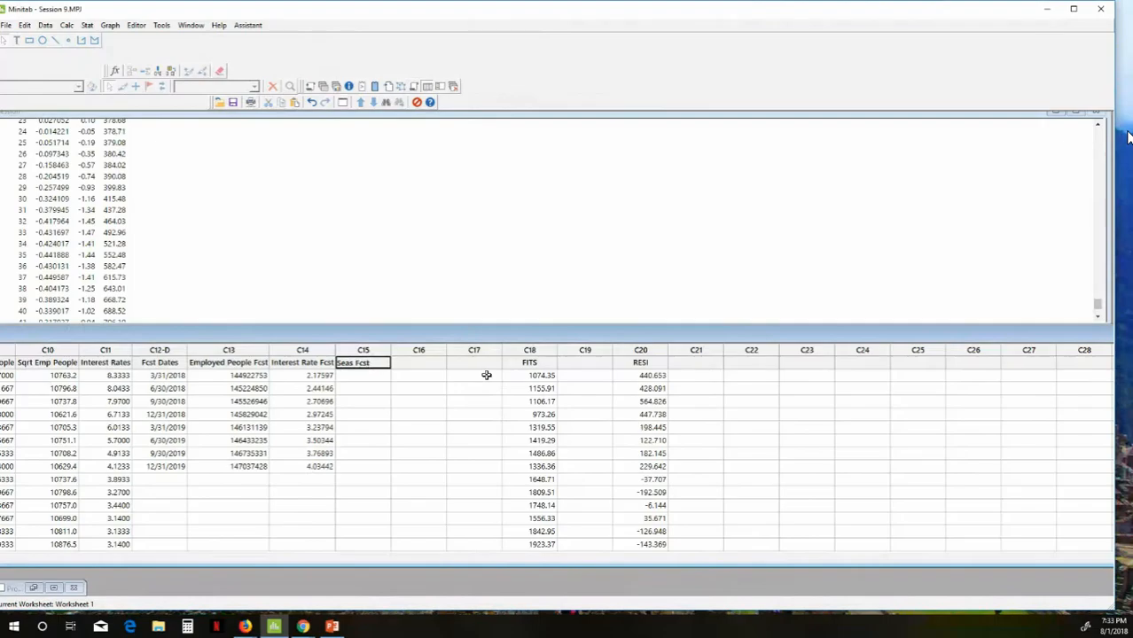
click(464, 442)
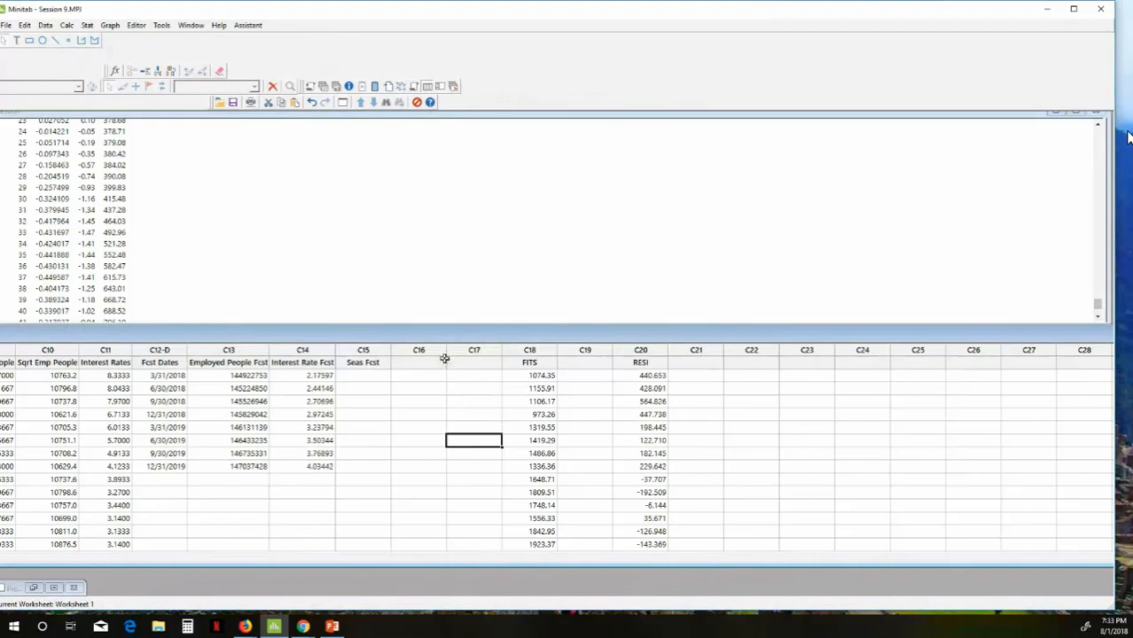
Step: Shift the worksheet window to show the earlier columns and name column C16 "Cer I Scare"
drag(435, 341, 611, 335)
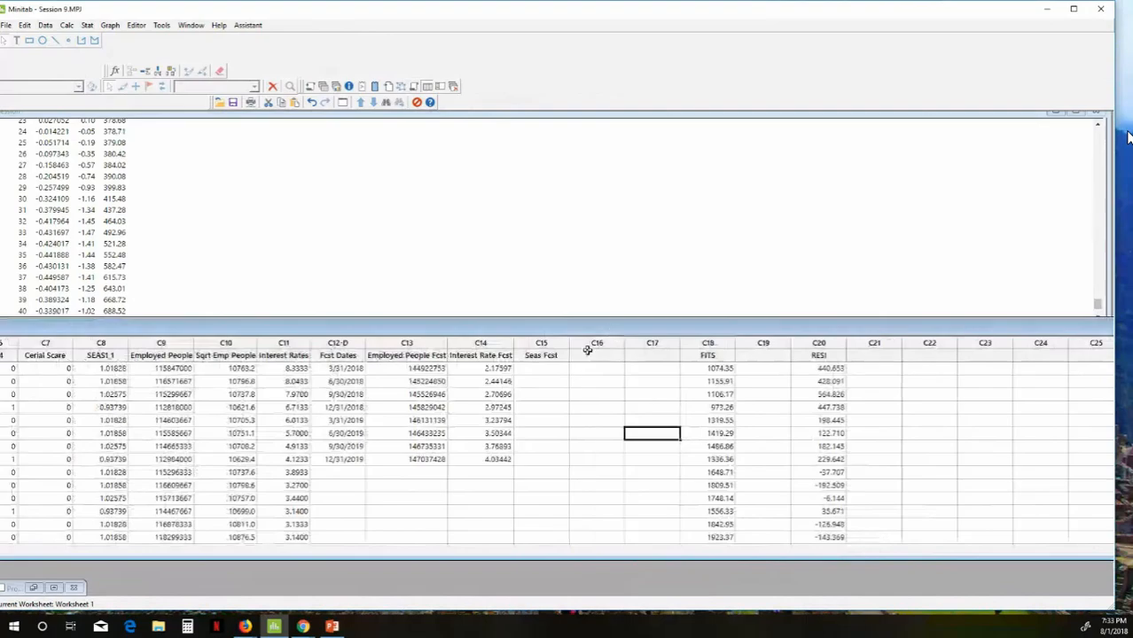
click(586, 354)
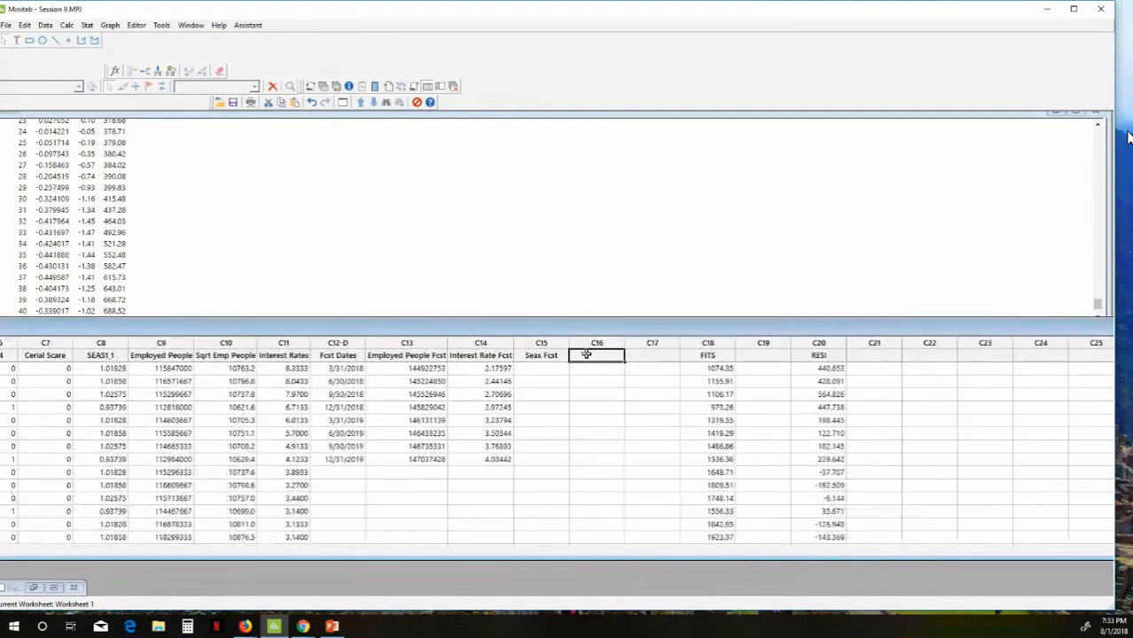
text(Cerial W)
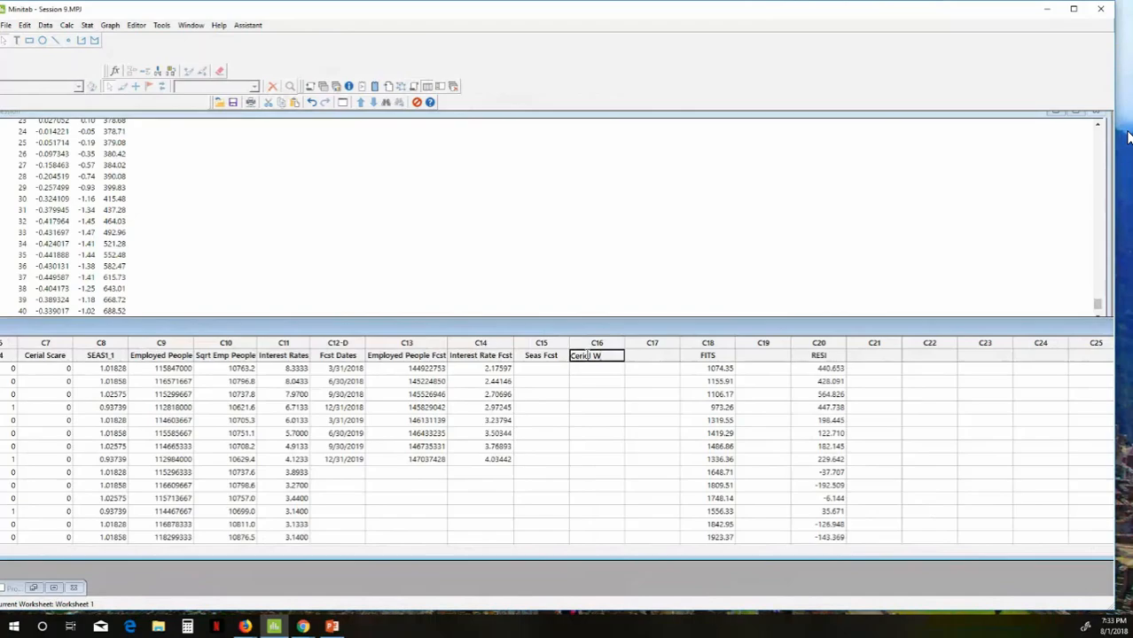
key(BackSpace)
key(BackSpace)
text(sCARE)
key(BackSpace)
key(BackSpace)
key(BackSpace)
key(BackSpace)
key(BackSpace)
key(BackSpace)
text(Scare)
key(BackSpace)
key(BackSpace)
key(BackSpace)
text(euea)
key(BackSpace)
key(BackSpace)
key(BackSpace)
key(BackSpace)
text(ial Sca)
key(BackSpace)
key(BackSpace)
key(BackSpace)
key(BackSpace)
key(BackSpace)
text(i)
click(659, 403)
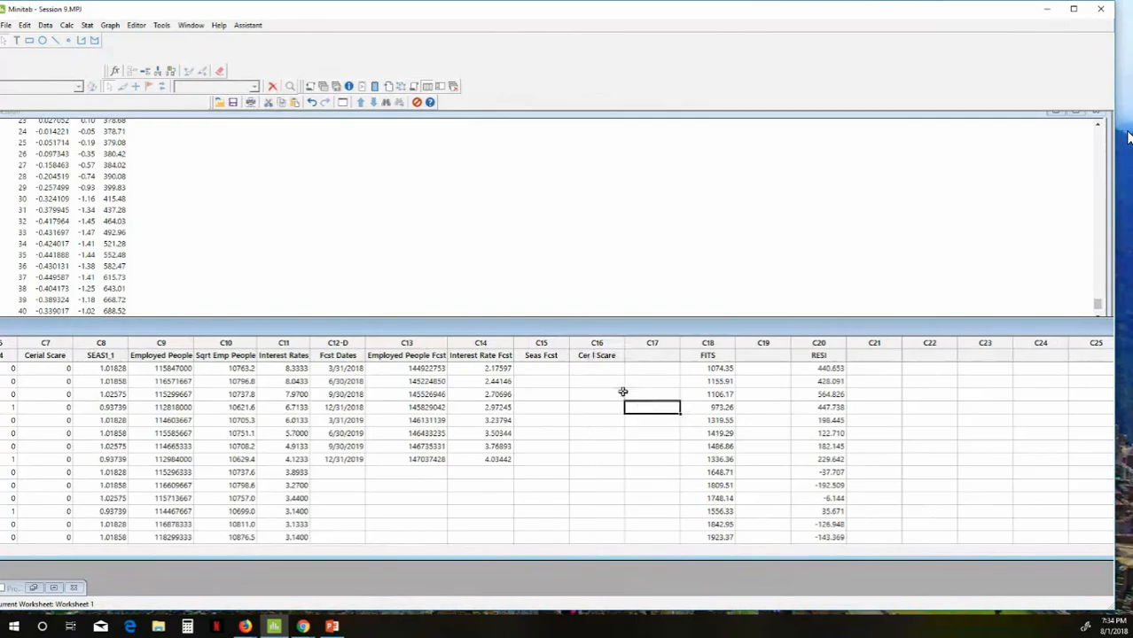
Step: Enter 0 in the first eight rows of the Cer I Scare column, then select the first Seas Fcst cell
click(602, 371)
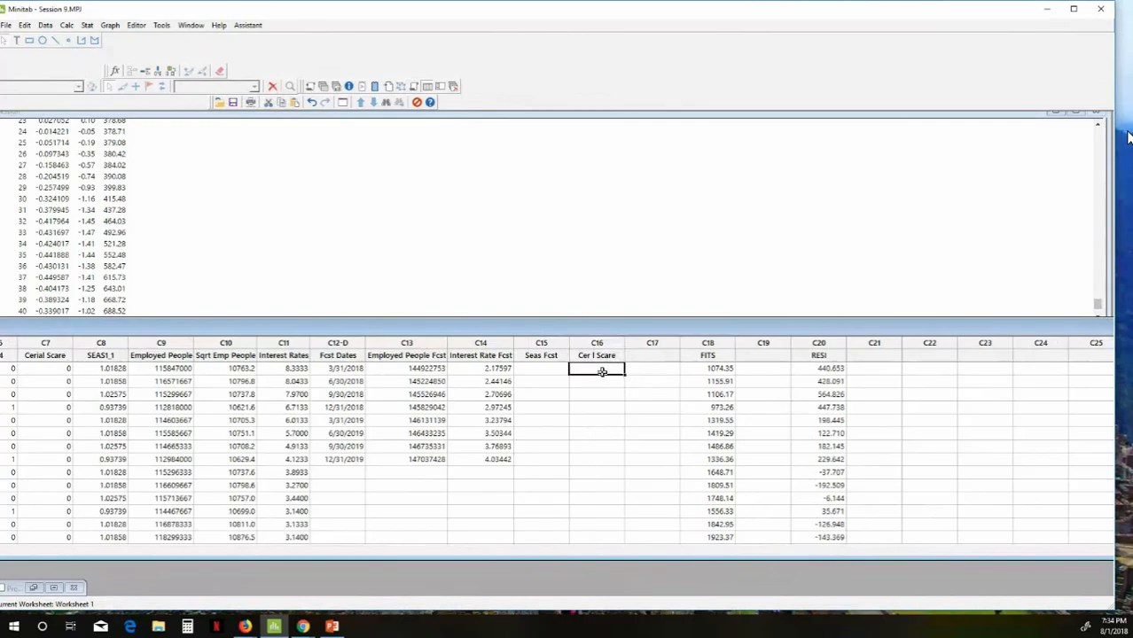
text(0)
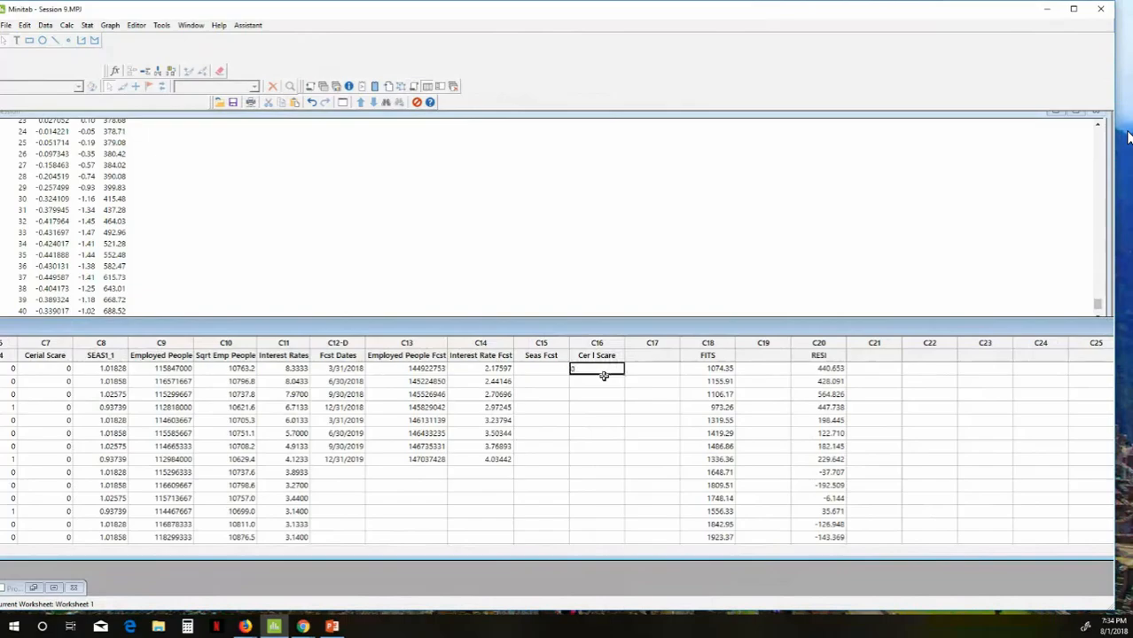
key(Return)
text(0)
key(Return)
text(0)
key(Return)
text(0)
key(Return)
text(0)
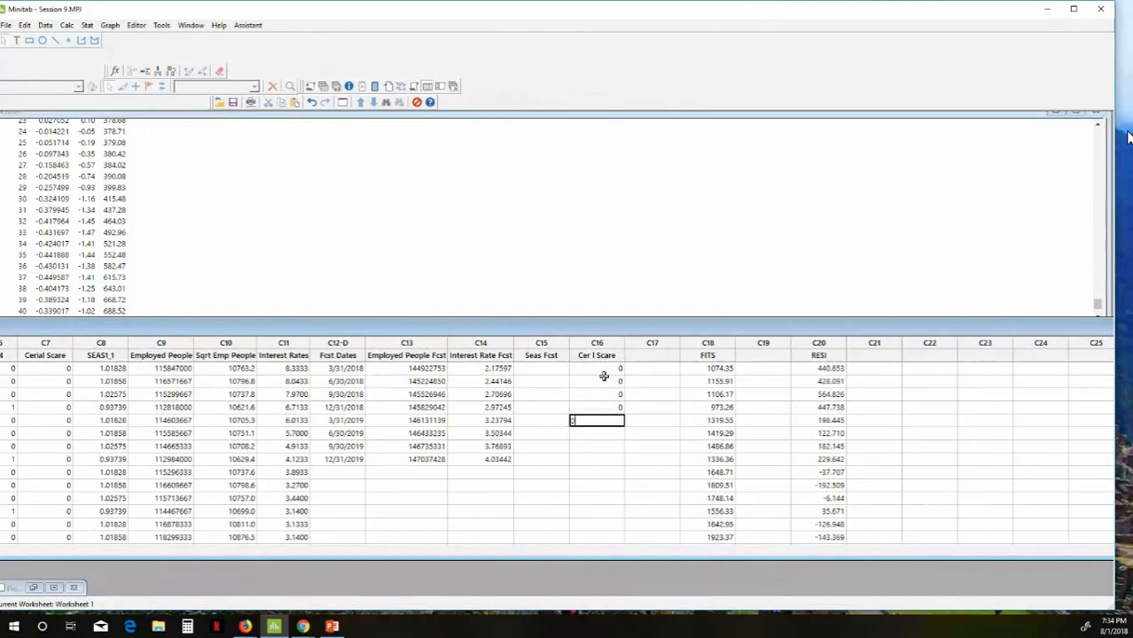
key(Return)
text(0)
key(Return)
text(0)
key(Return)
text(0)
key(Return)
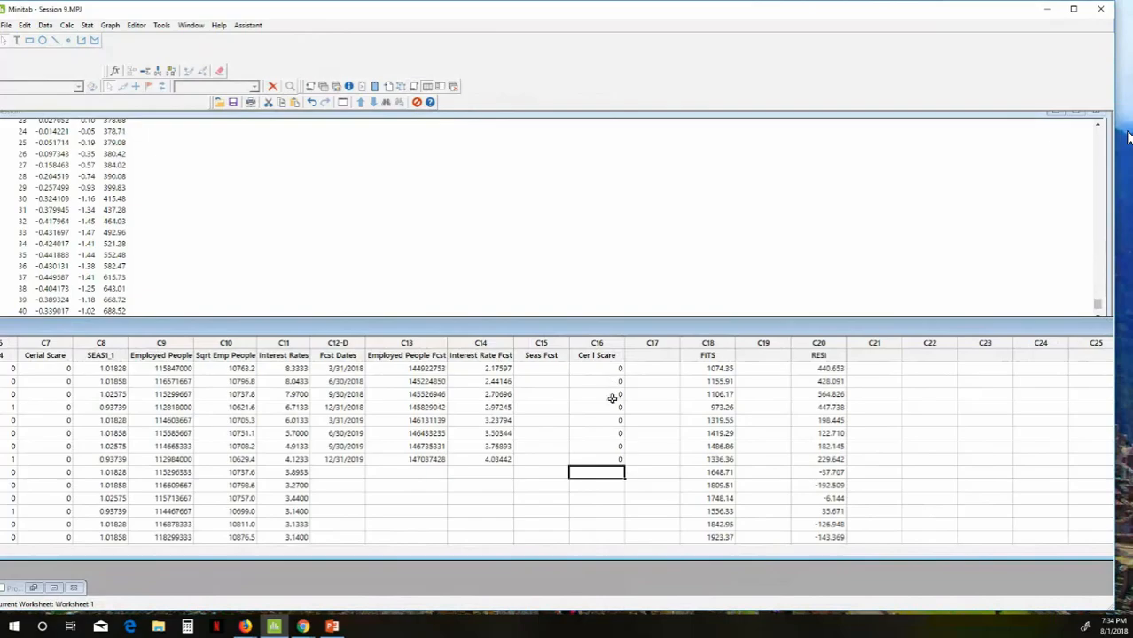
click(612, 397)
click(546, 371)
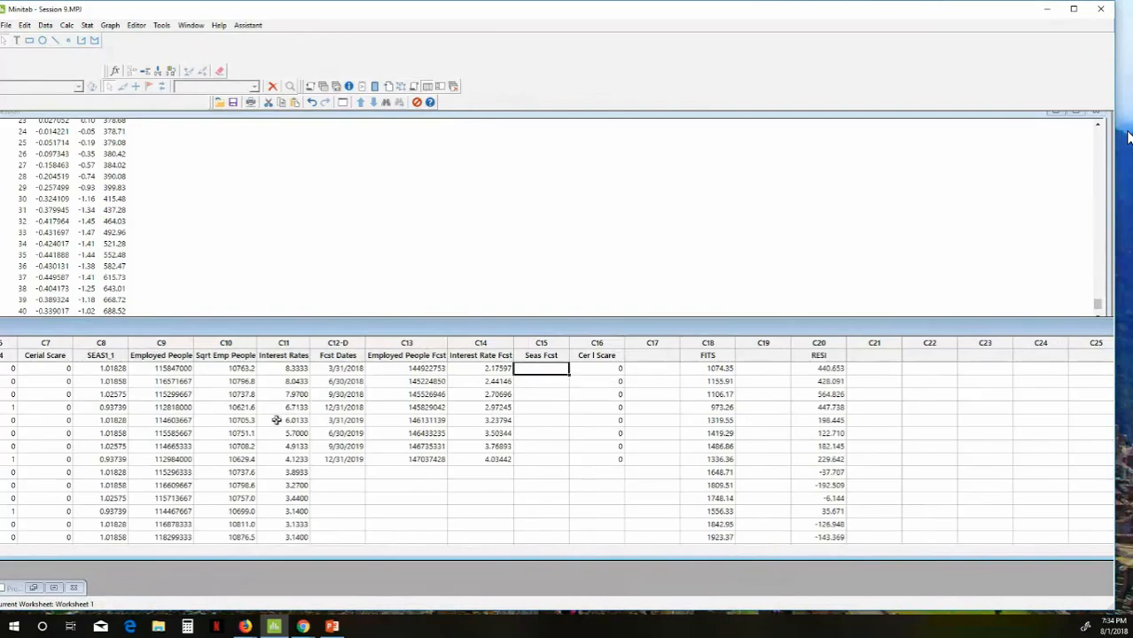
Step: Return to the Date column and move the worksheet window so the columns from Date through RESI can be seen together
click(124, 370)
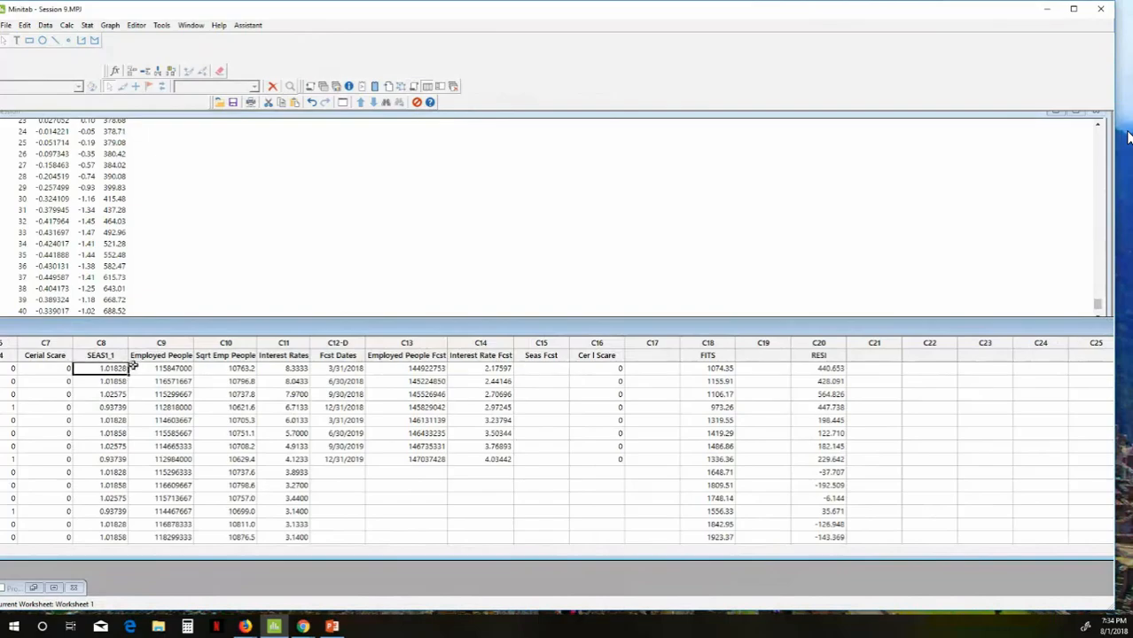
key(Left)
key(Left)
key(Left)
drag(175, 329, 439, 307)
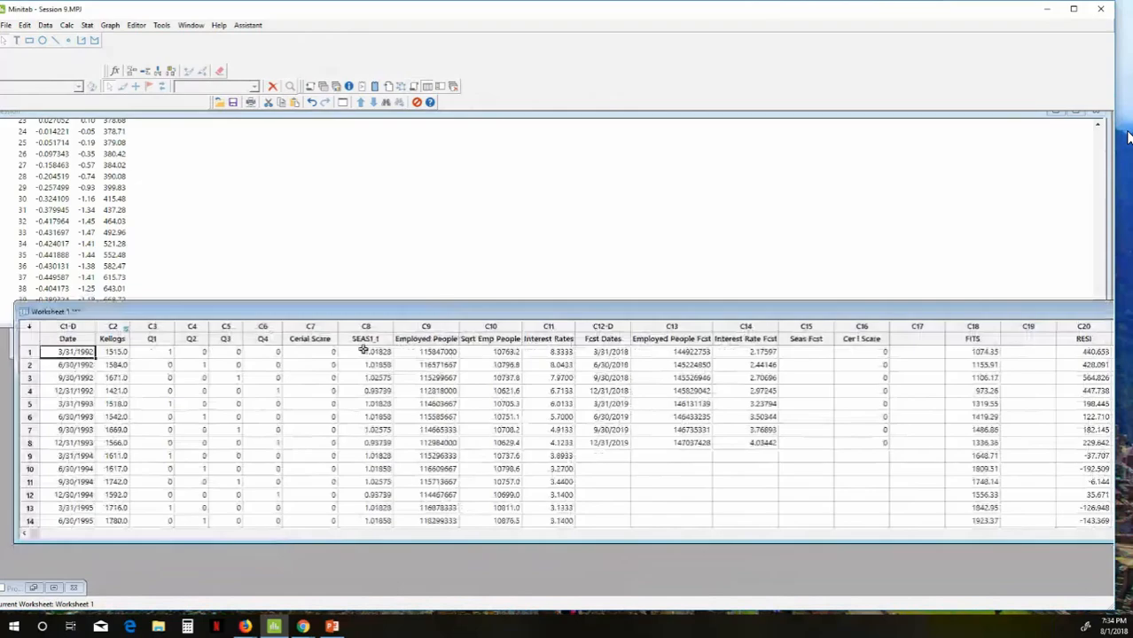
Step: Examine how the seasonal index values in the SEAS1_1 column repeat from the first quarter through the last data row
click(365, 351)
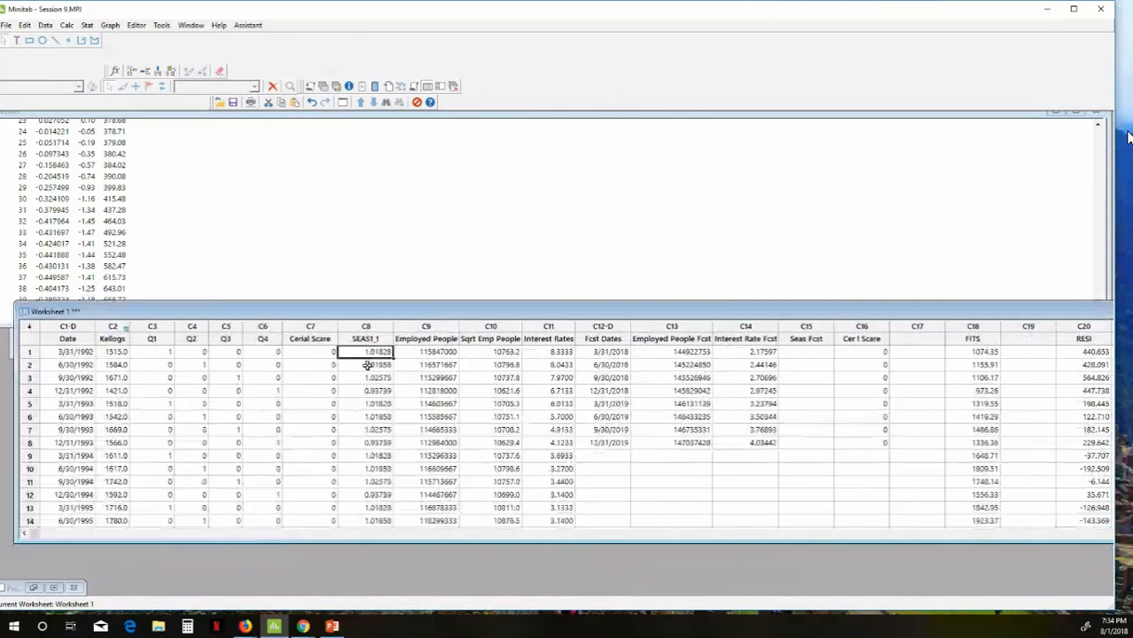
click(369, 404)
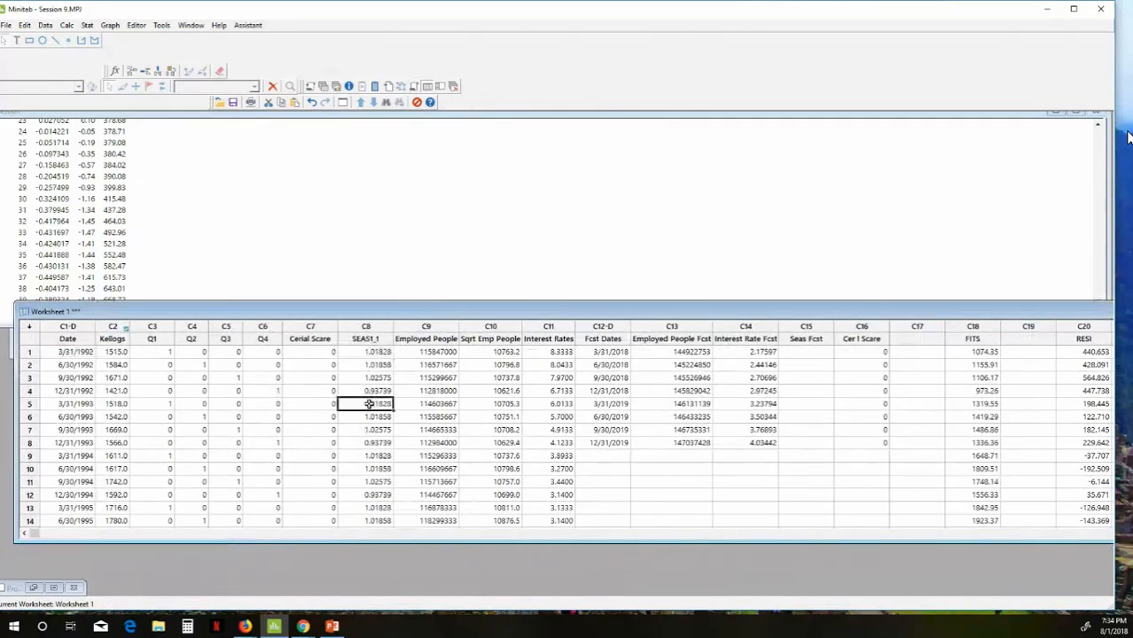
click(373, 455)
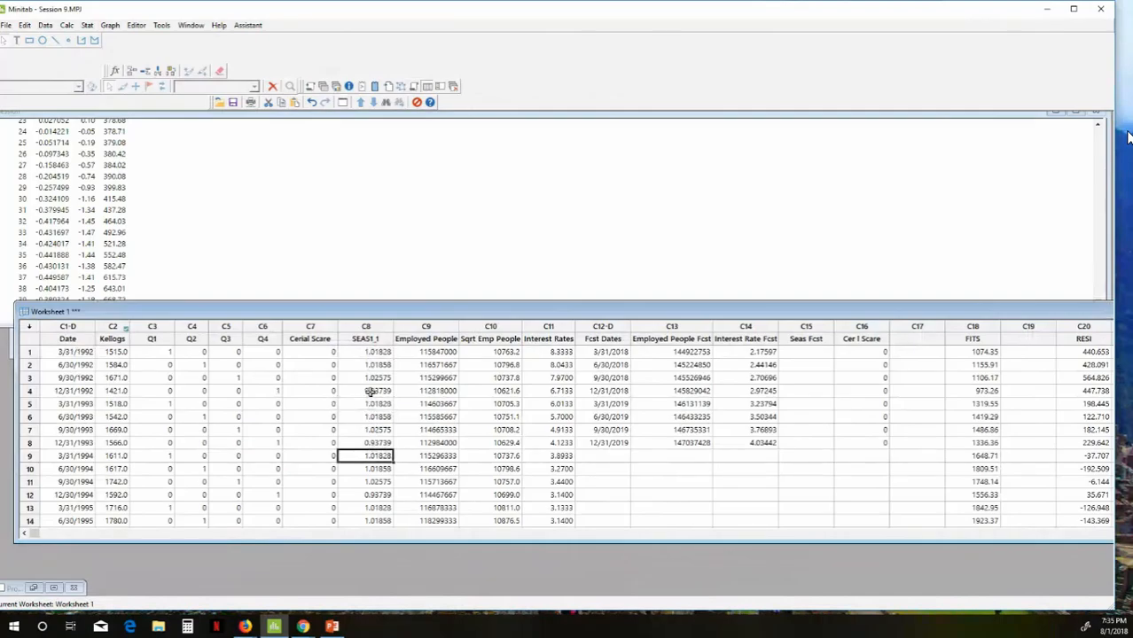
scroll(377, 416, down, 5)
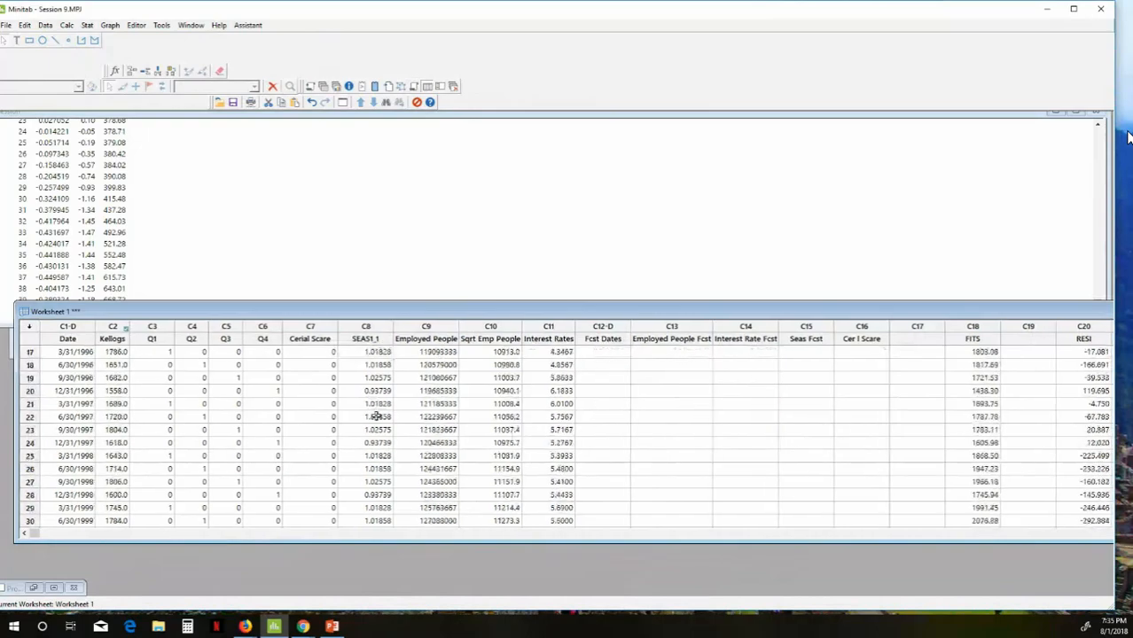
scroll(377, 416, down, 16)
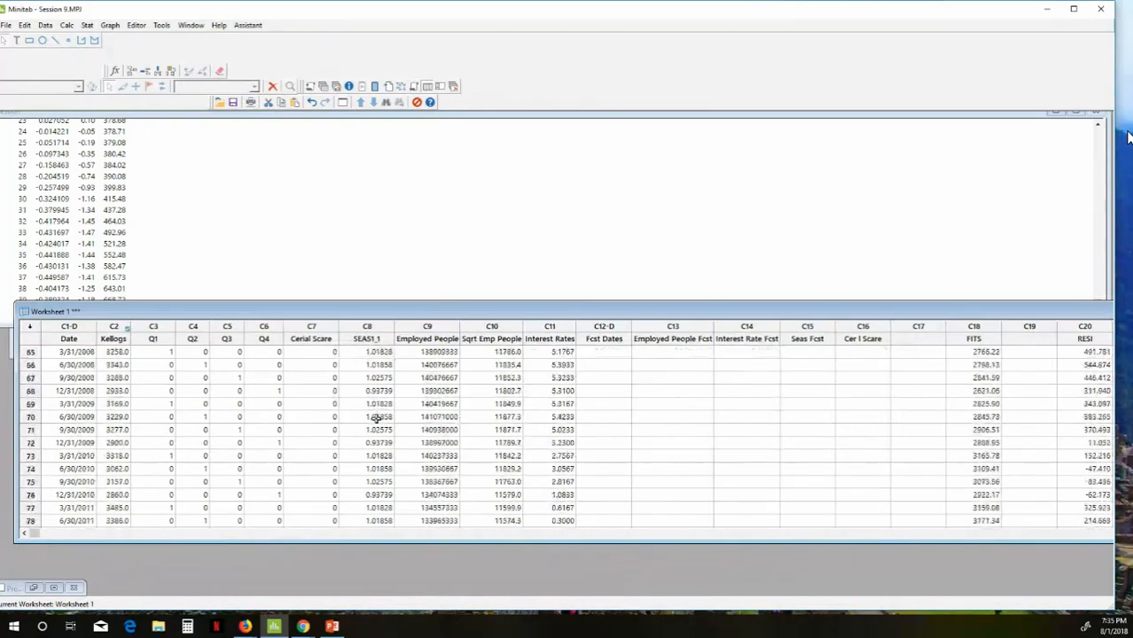
scroll(377, 418, down, 13)
scroll(376, 418, up, 3)
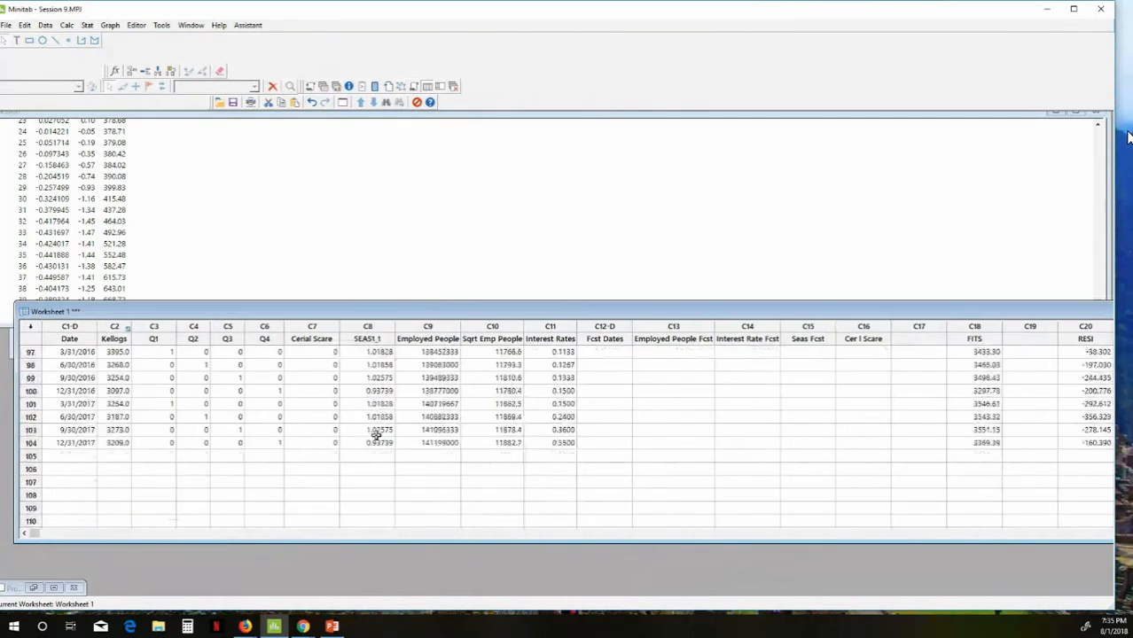
scroll(375, 438, up, 11)
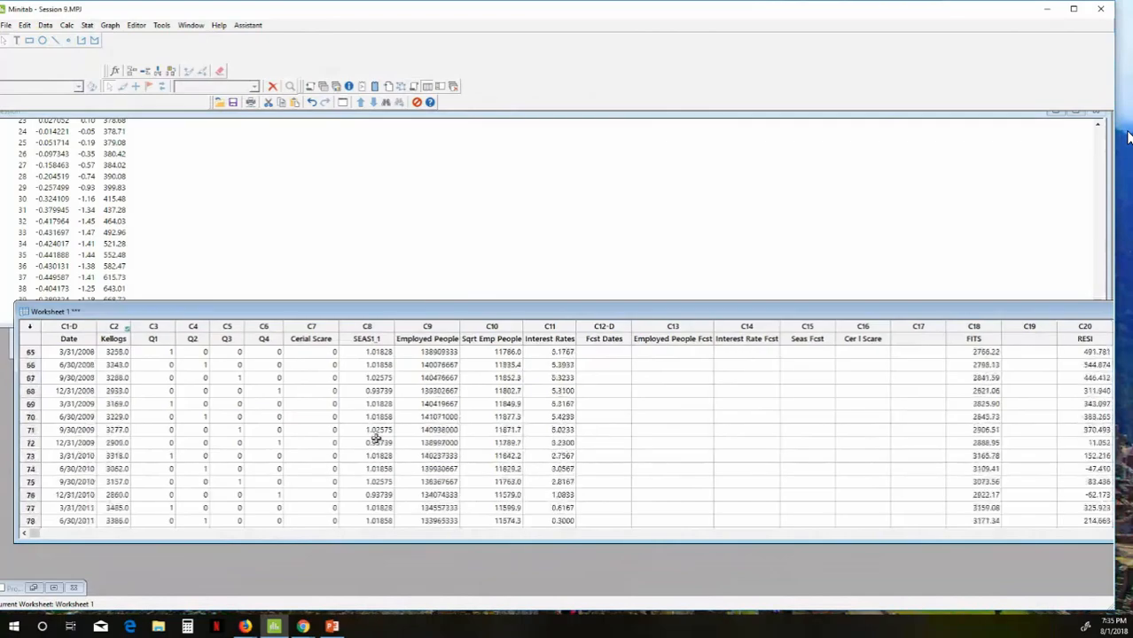
scroll(376, 438, up, 20)
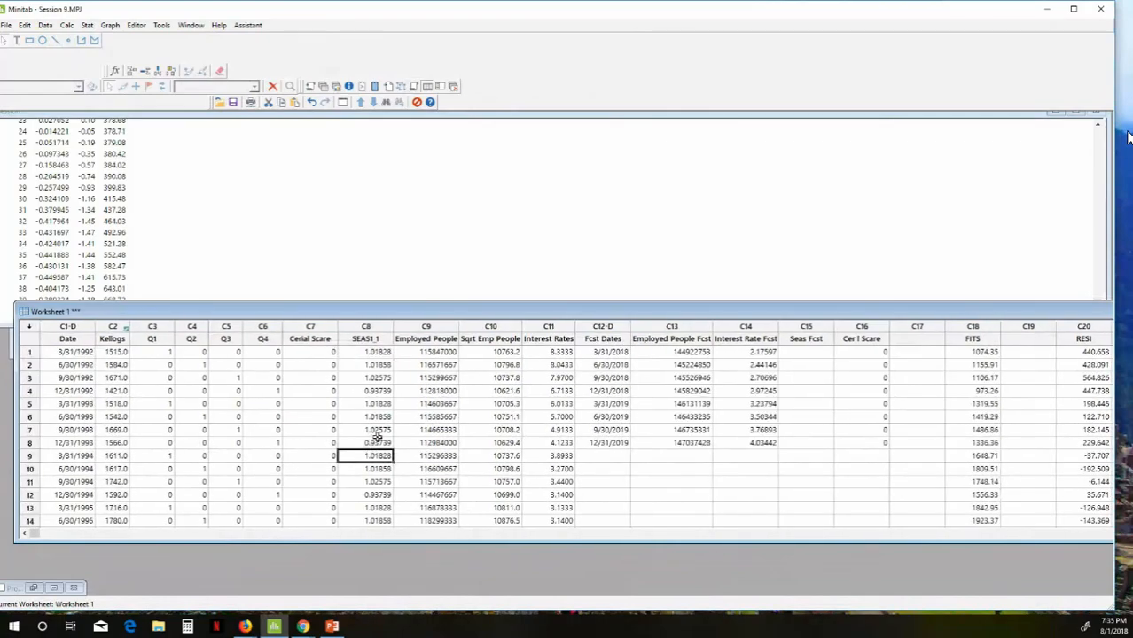
click(375, 353)
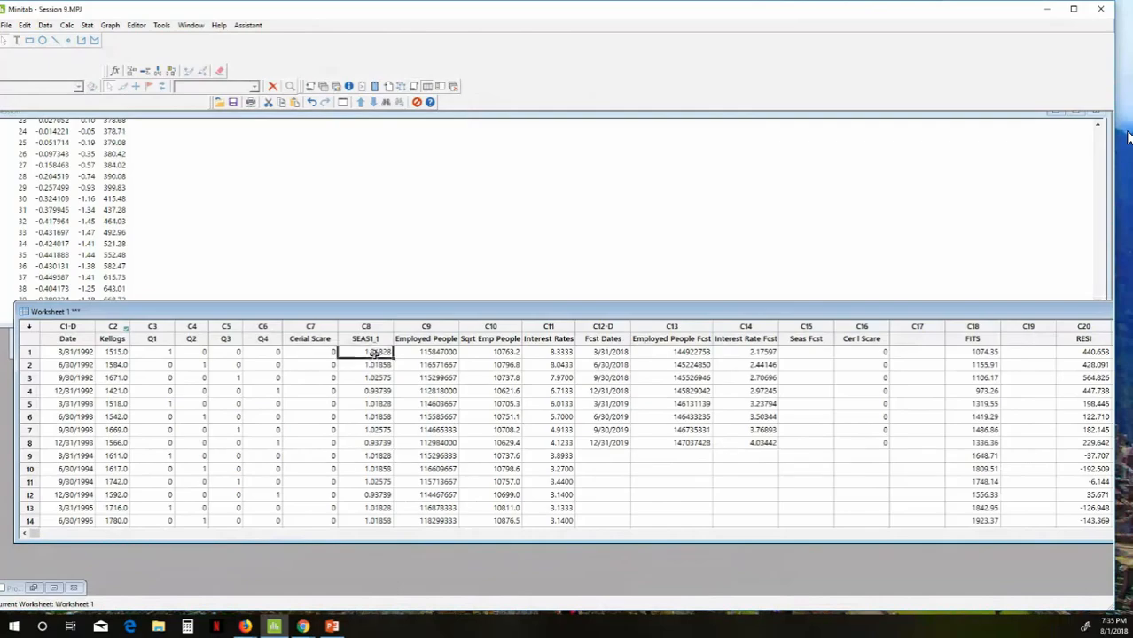
drag(375, 353, 376, 438)
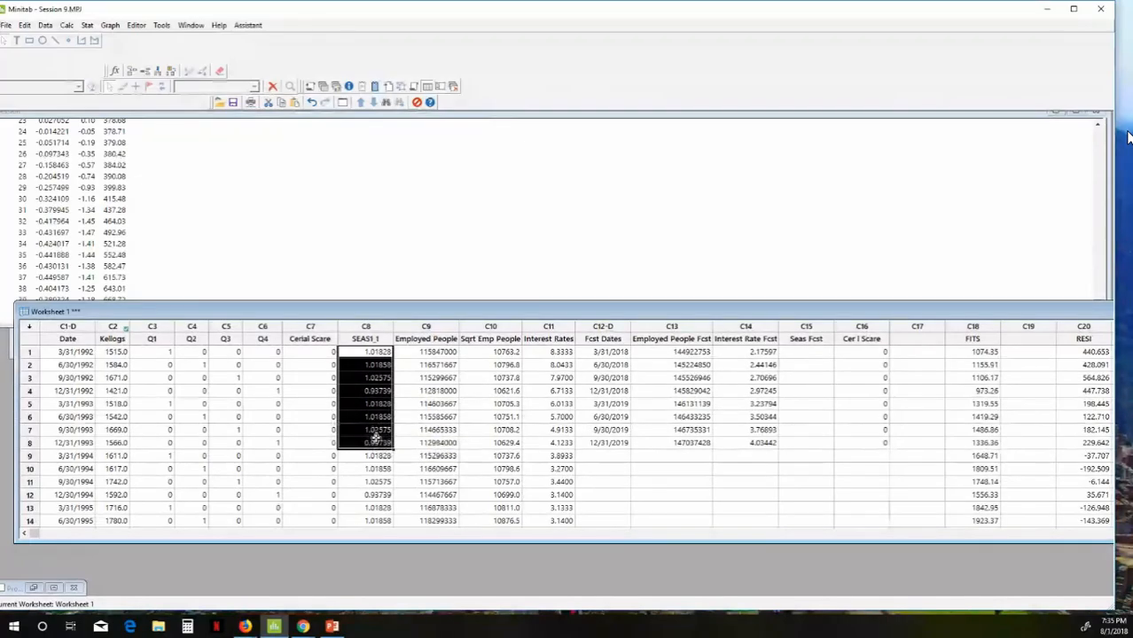
text(c)
click(789, 352)
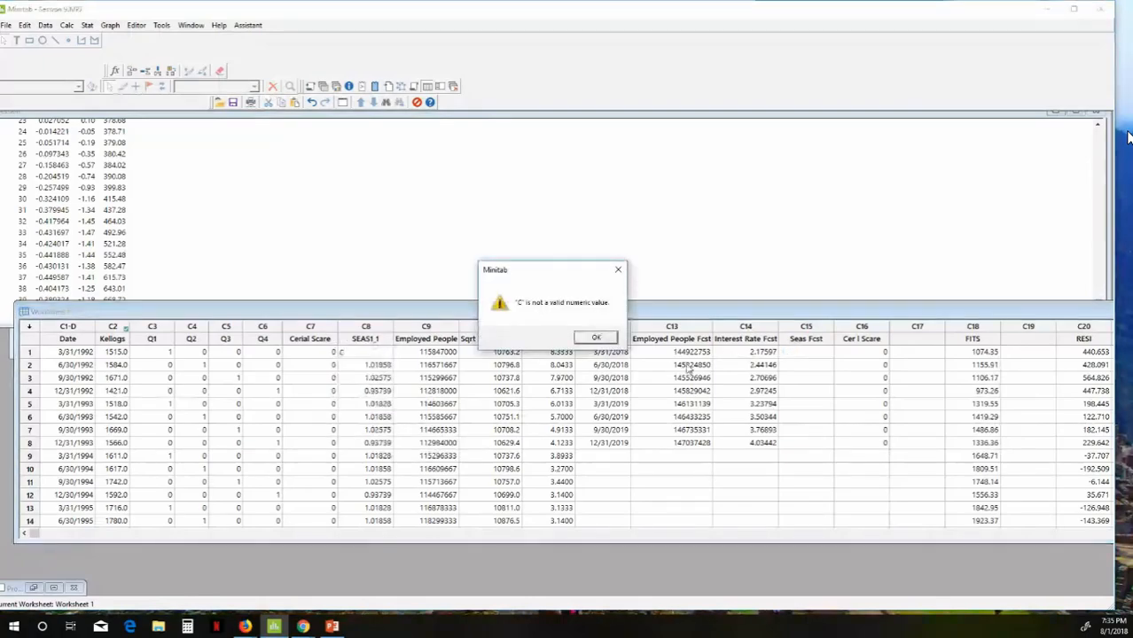
click(596, 338)
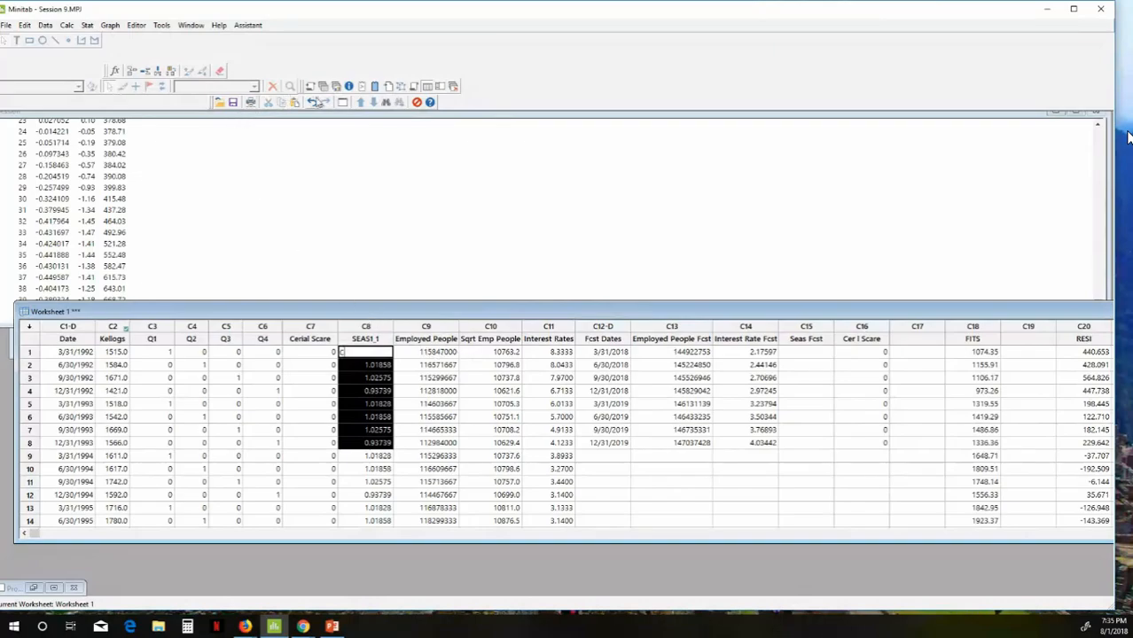
click(313, 105)
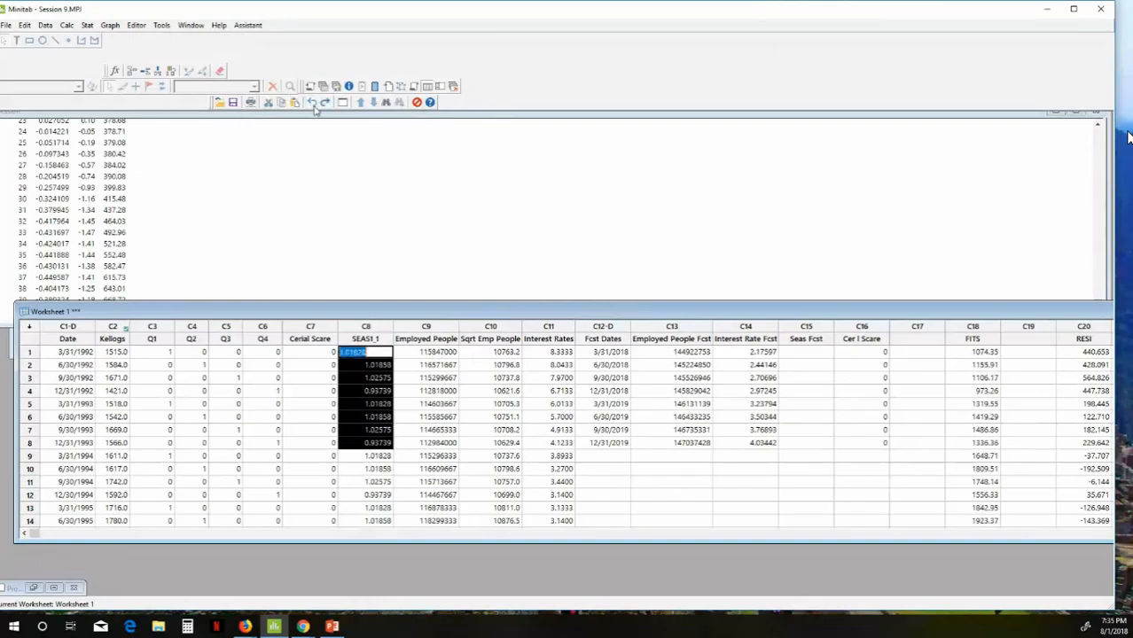
click(351, 229)
click(365, 368)
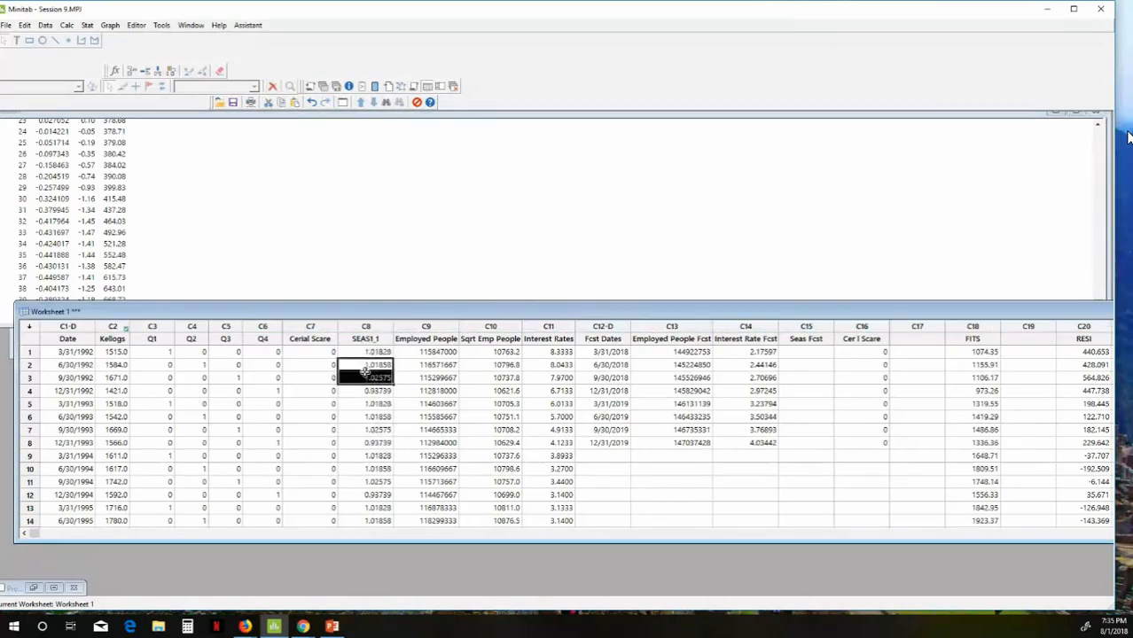
click(368, 352)
drag(368, 352, 378, 440)
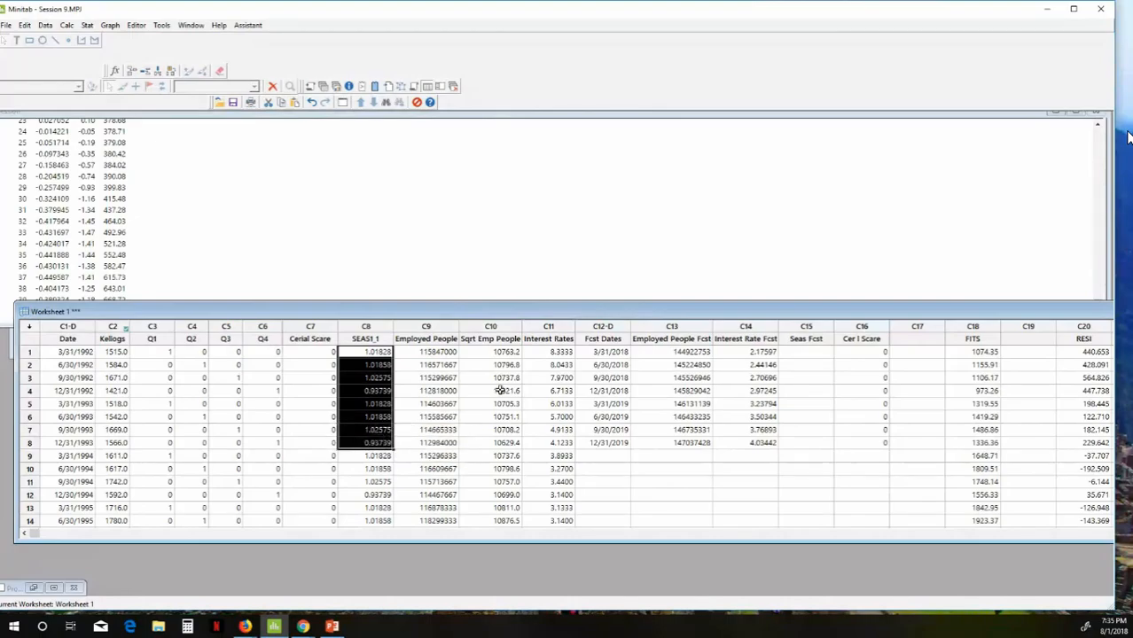
text(C)
click(792, 356)
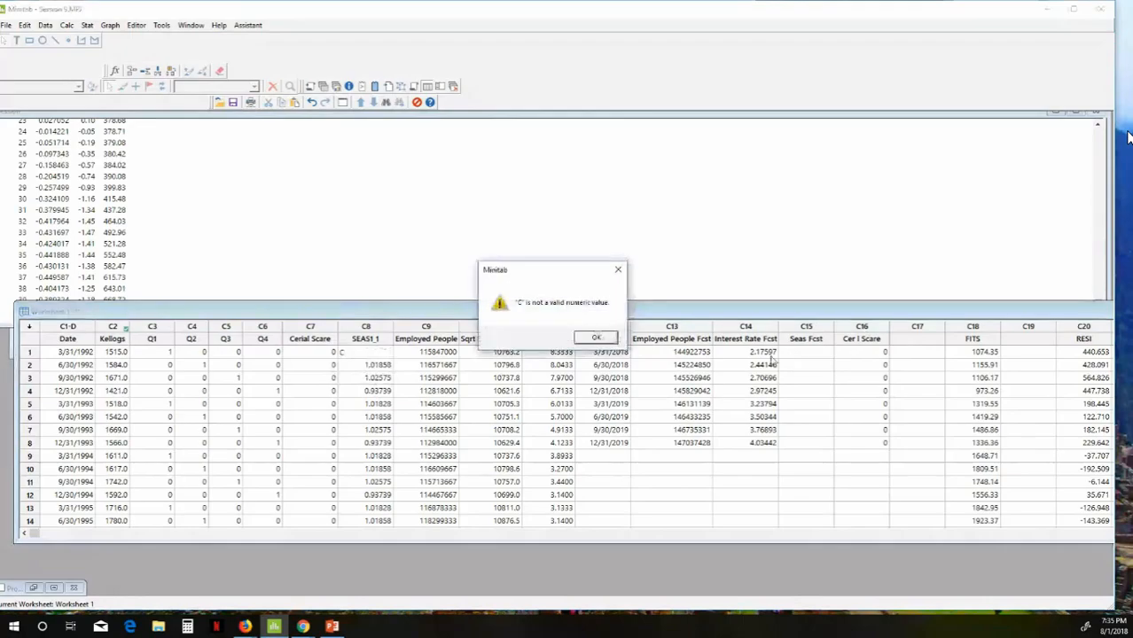
click(596, 339)
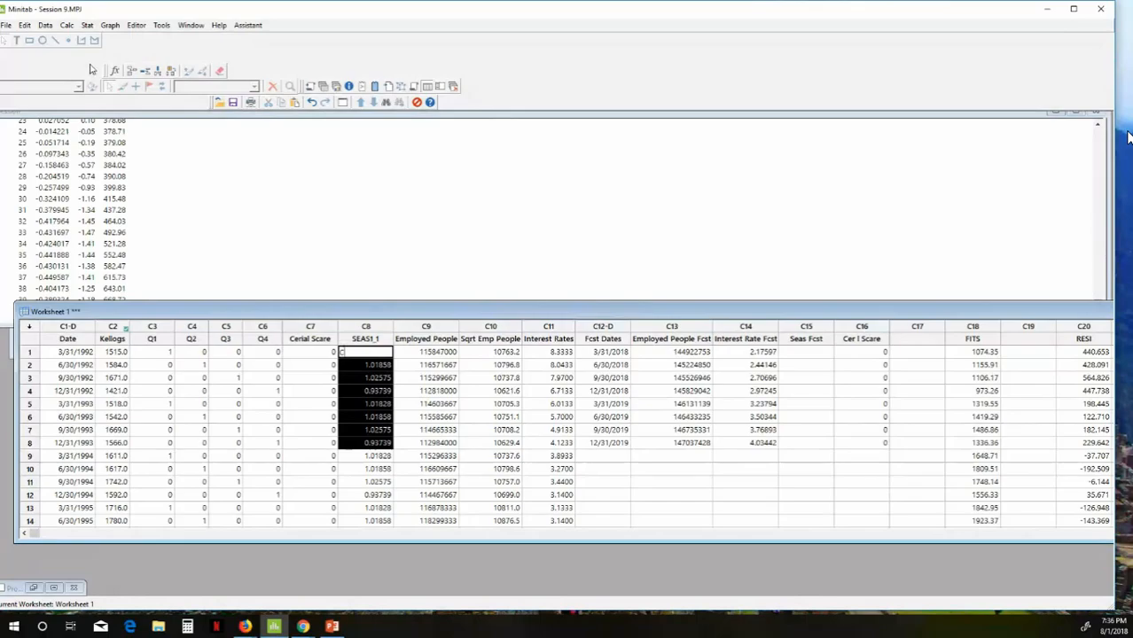
click(311, 102)
click(354, 413)
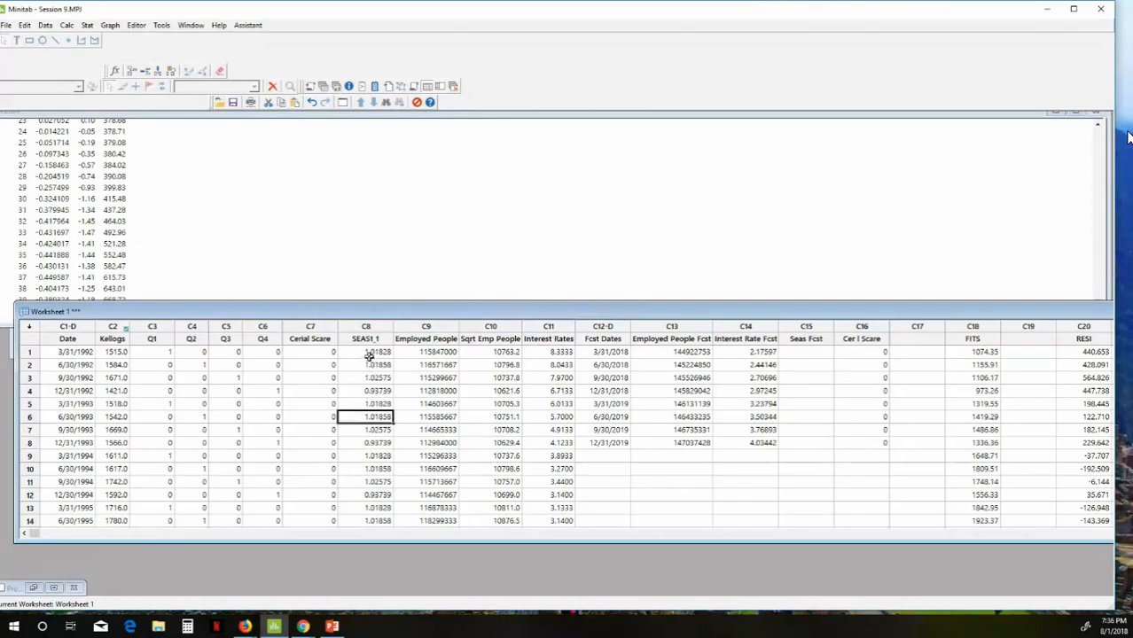
Step: Copy the first eight SEAS1_1 values into the first eight rows of the Seas Fcst column
drag(366, 352, 375, 445)
key(ctrl+c)
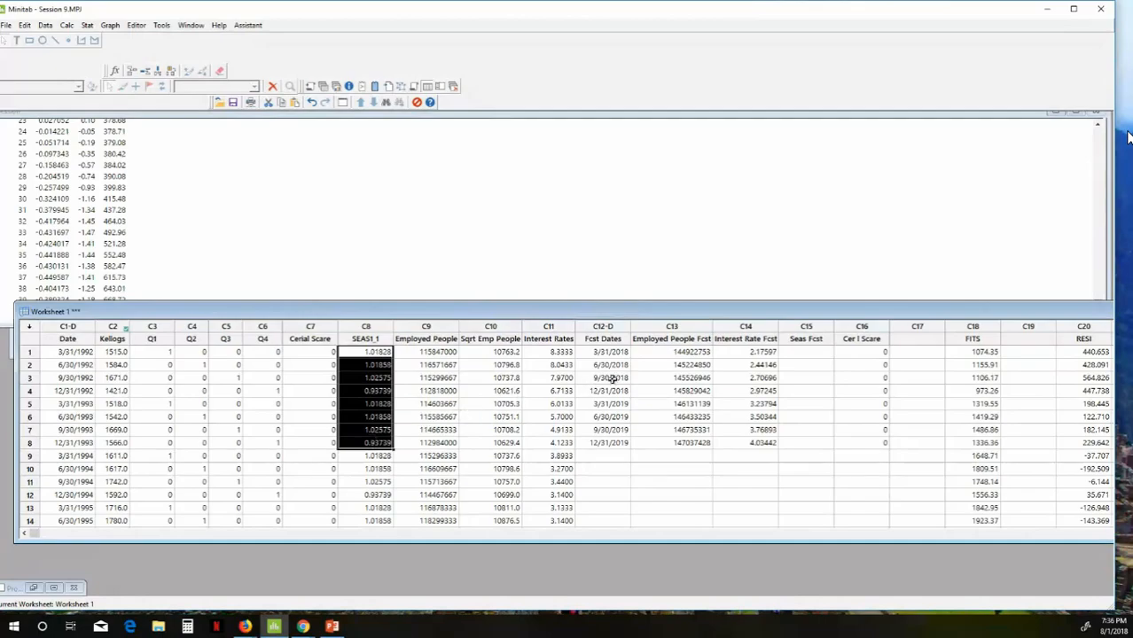
click(799, 354)
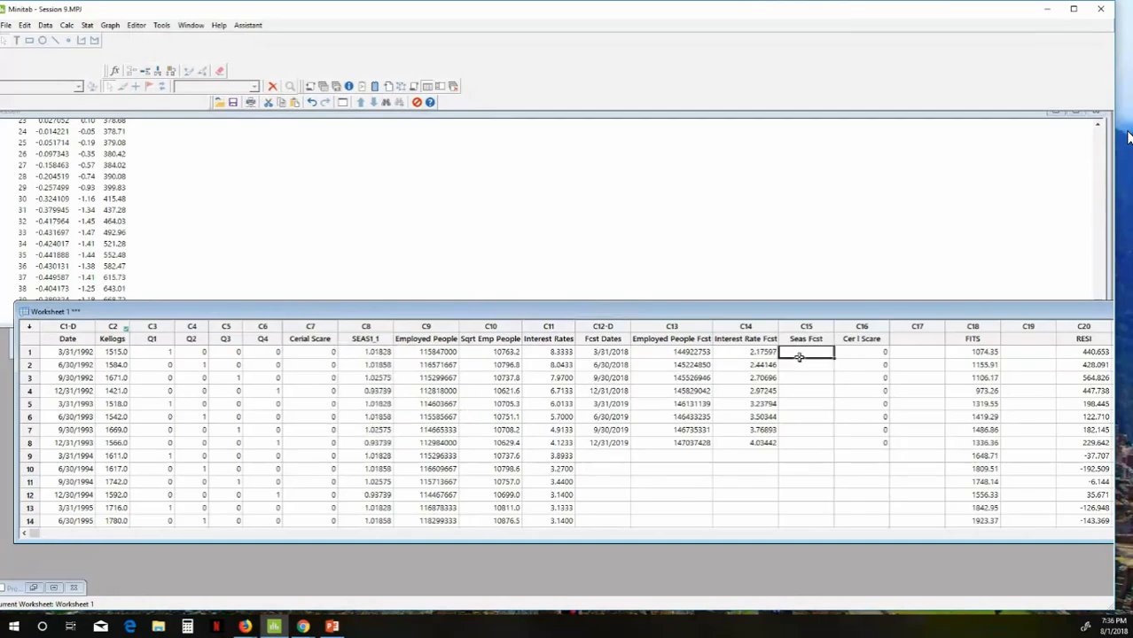
key(ctrl+v)
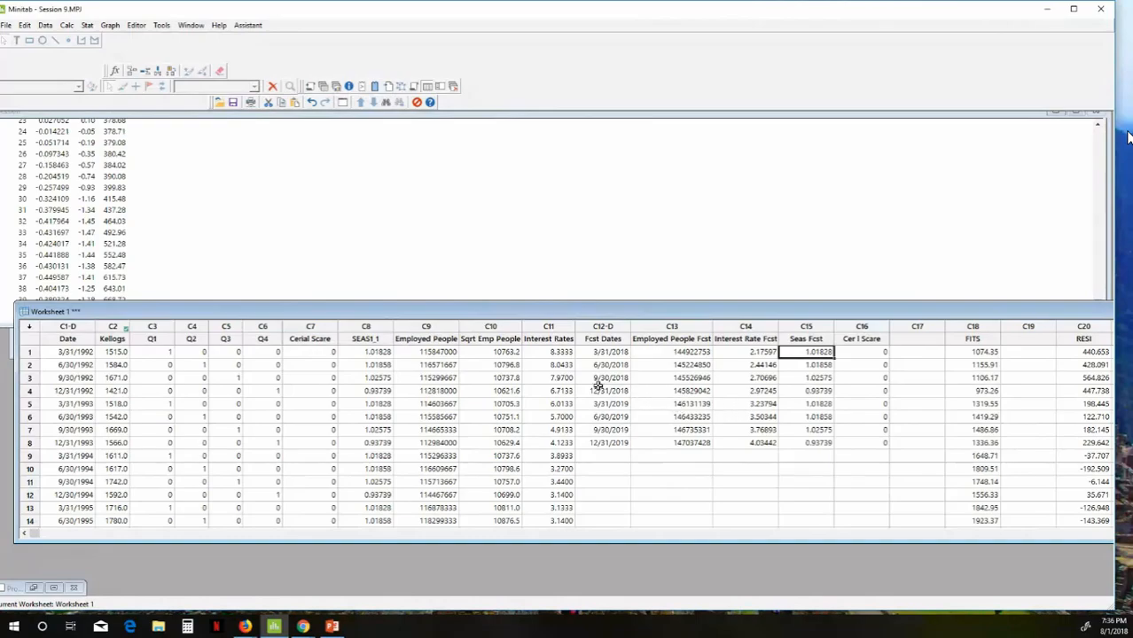
Step: Review the forecast input columns Seas Fcst, Interest Rate Fcst, Cer I Scare and Employed People Fcst
click(784, 458)
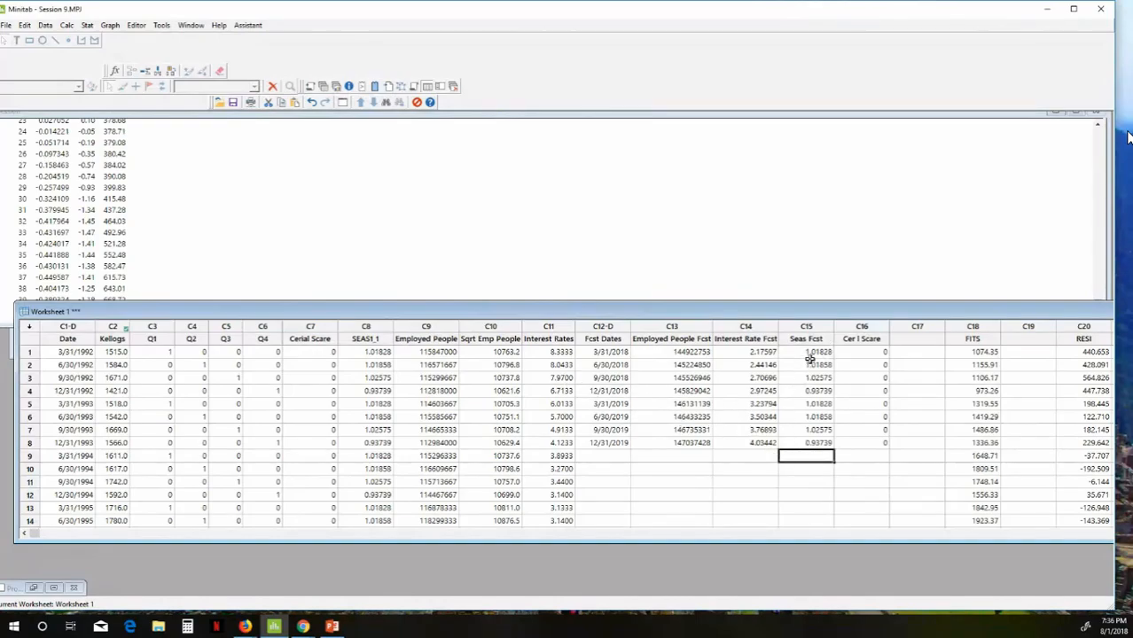
drag(809, 355, 811, 429)
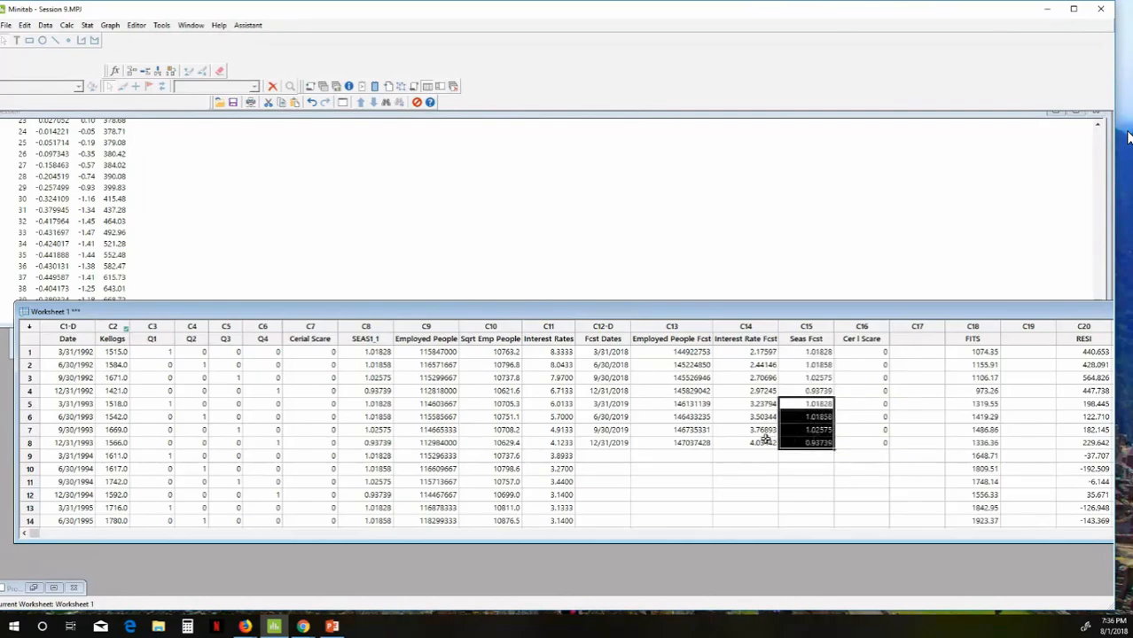
click(748, 444)
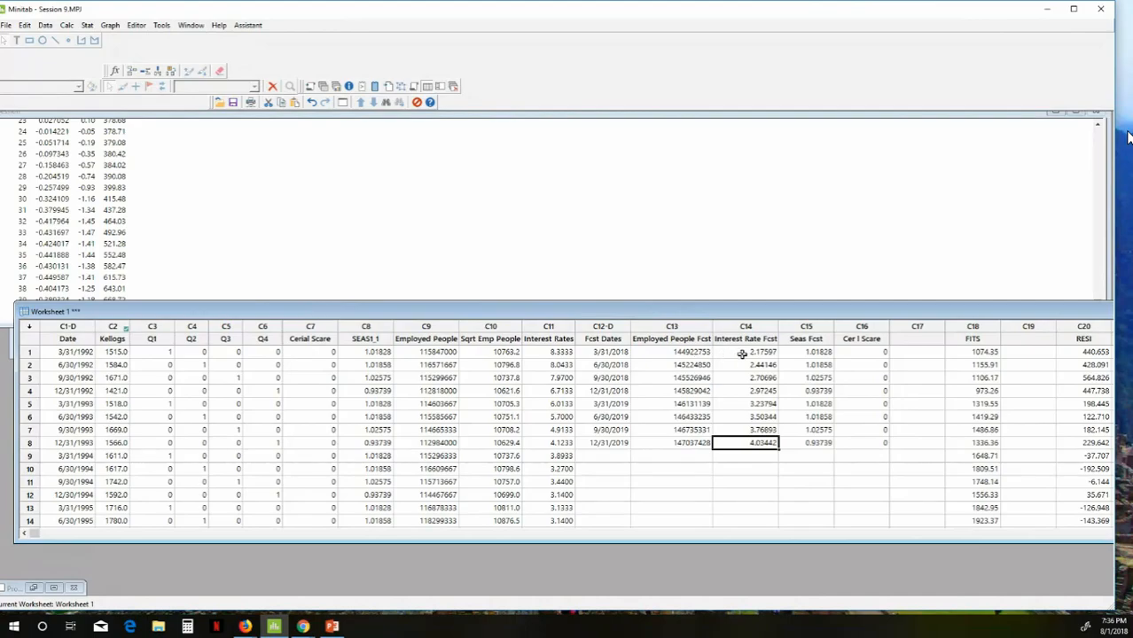
drag(743, 353, 755, 437)
click(756, 468)
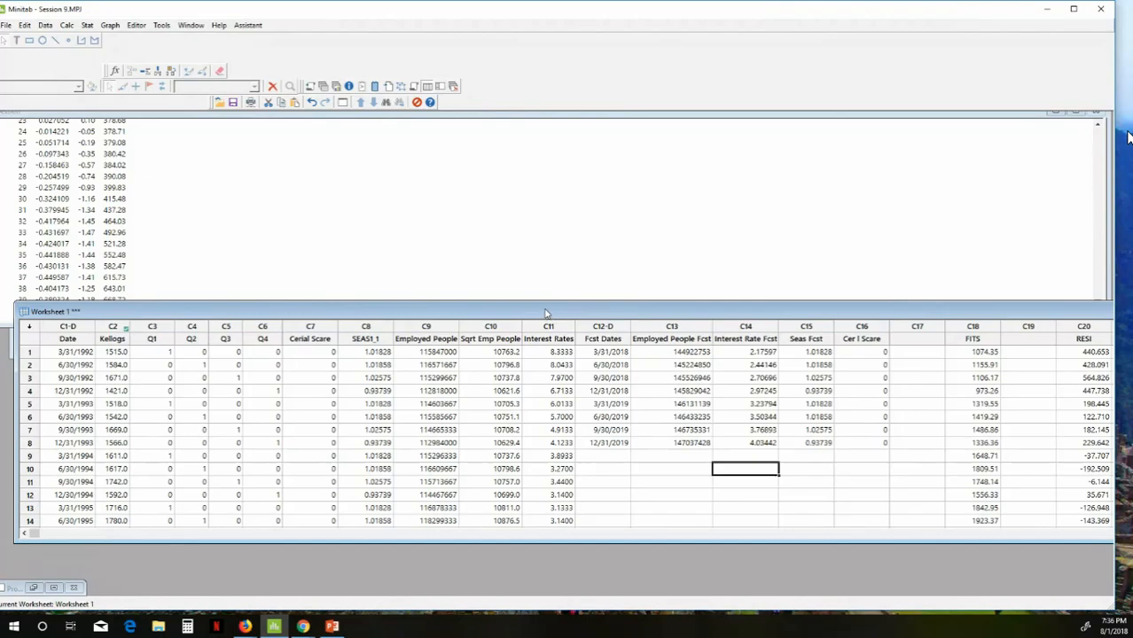
click(853, 337)
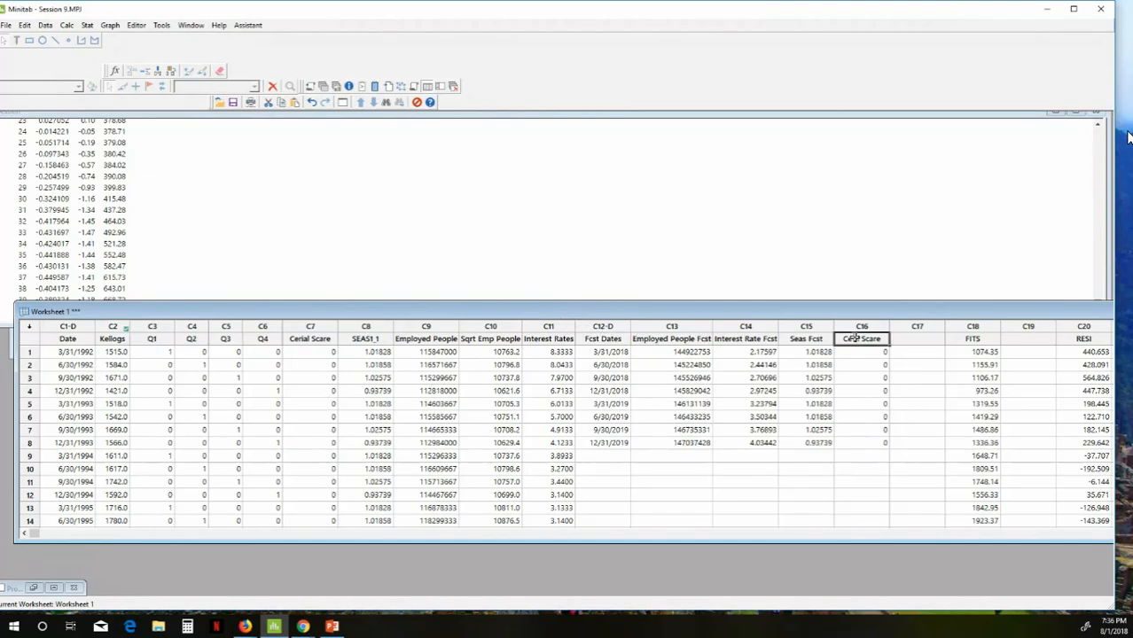
click(817, 341)
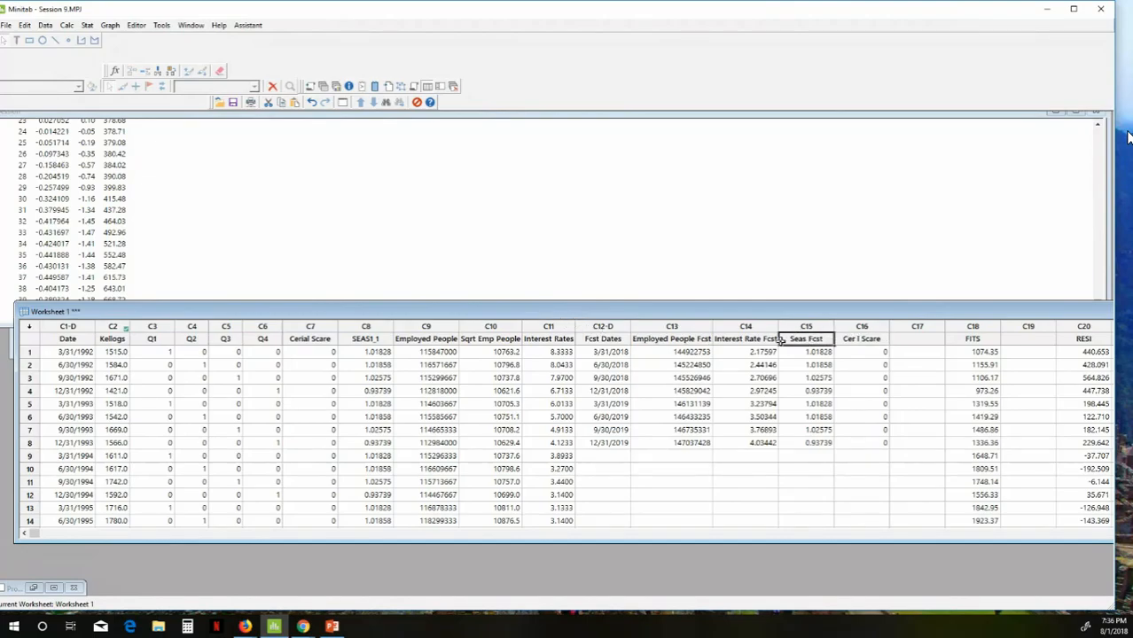
click(769, 341)
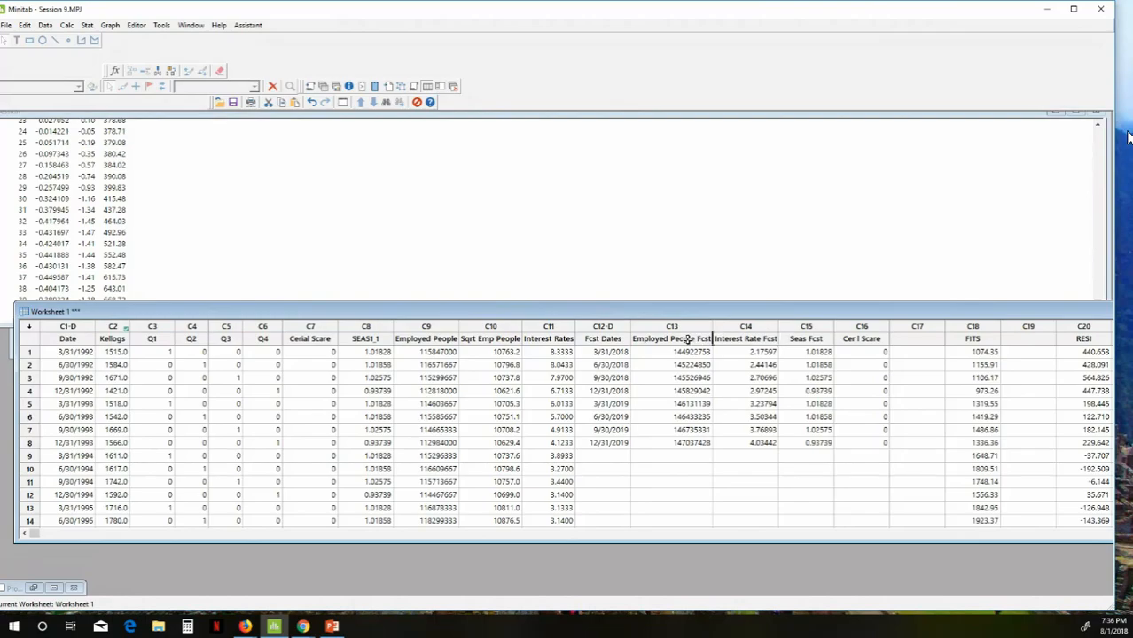
click(689, 339)
Step: Refit the Kellogs regression with continuous predictors Sqrt Emp People, Interest Rates and SEAS1_1, and categorical predictor Cerial Scare
click(87, 27)
mouse_move(88, 55)
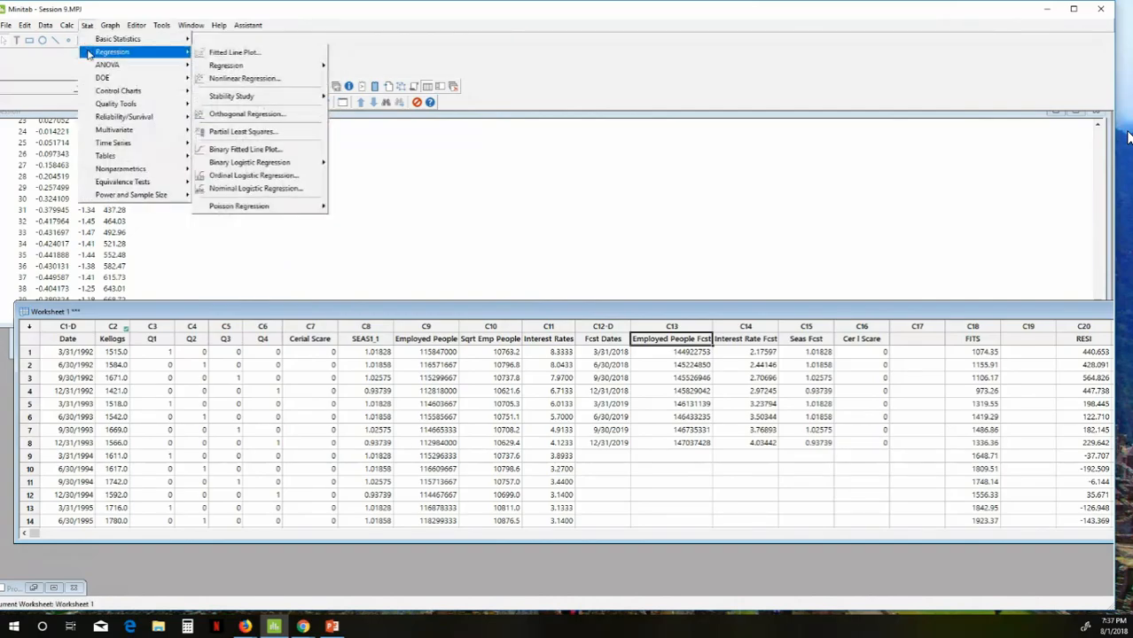
mouse_move(275, 66)
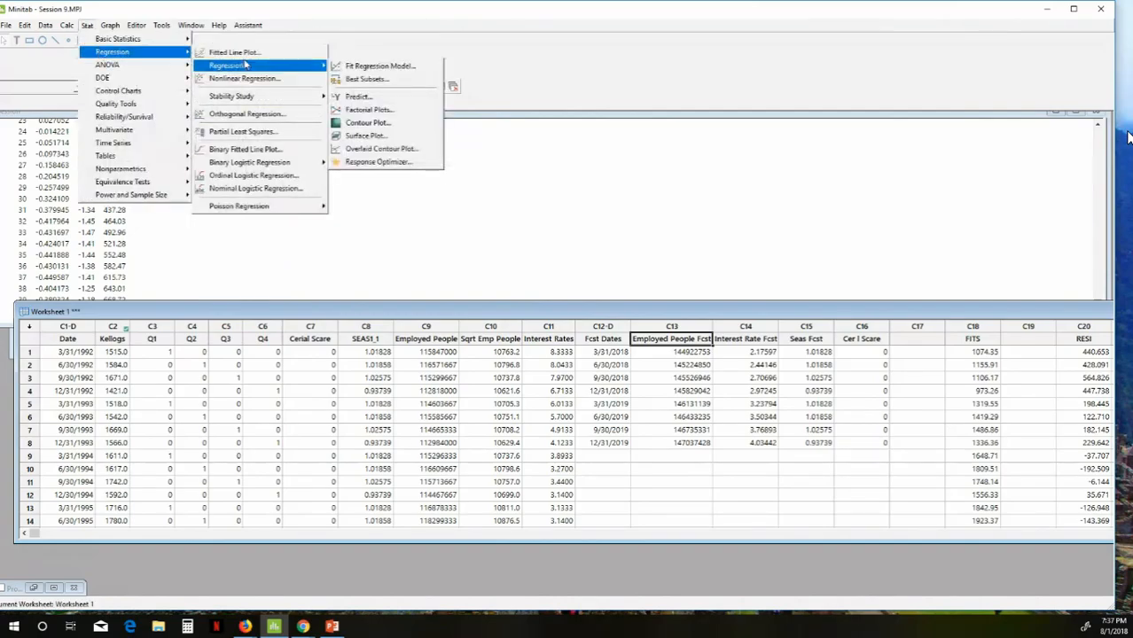
click(345, 70)
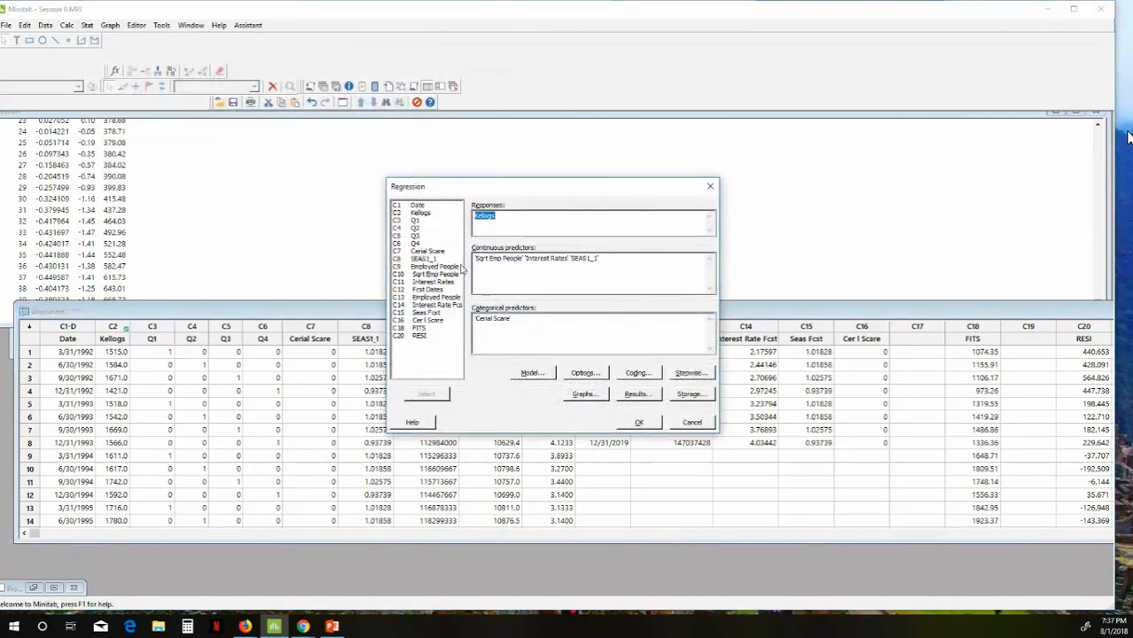
click(633, 423)
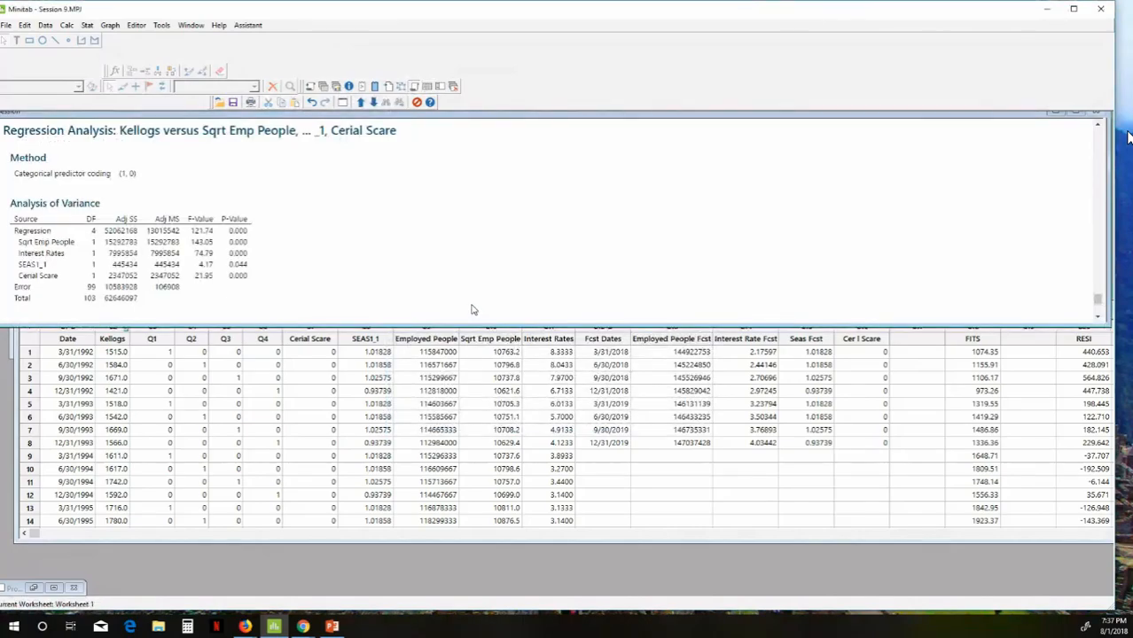
click(87, 25)
mouse_move(133, 51)
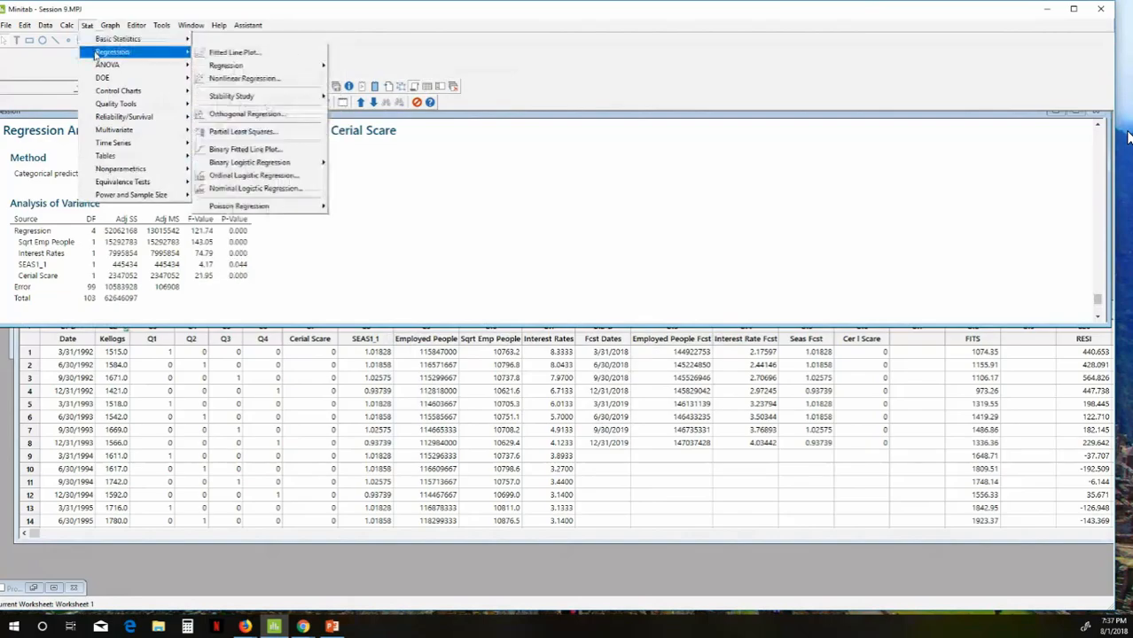
mouse_move(226, 66)
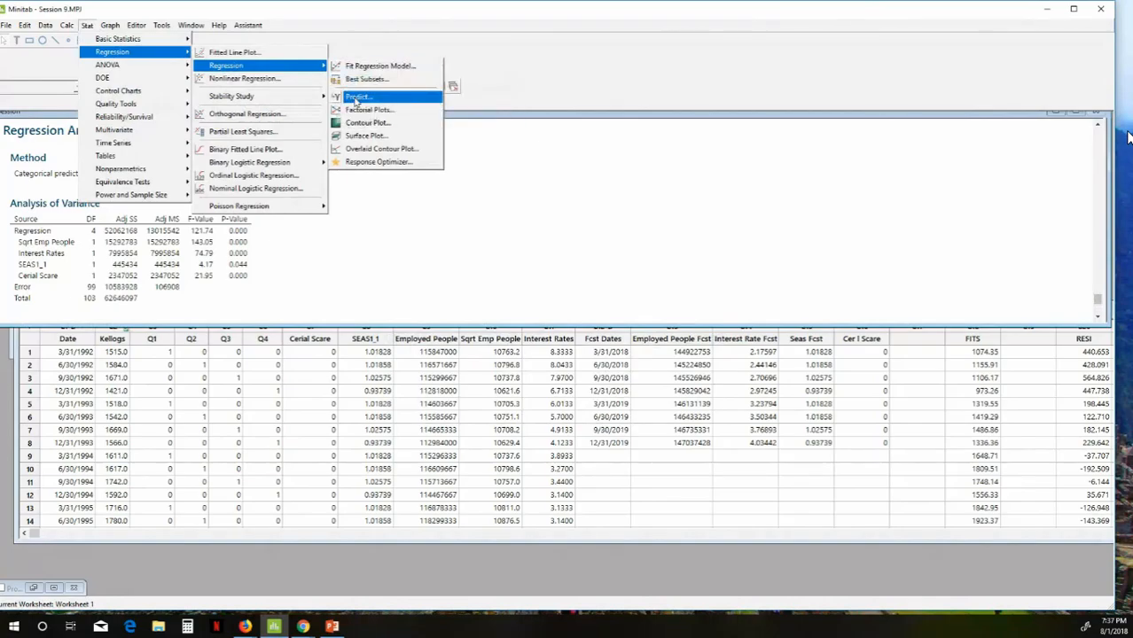
click(356, 97)
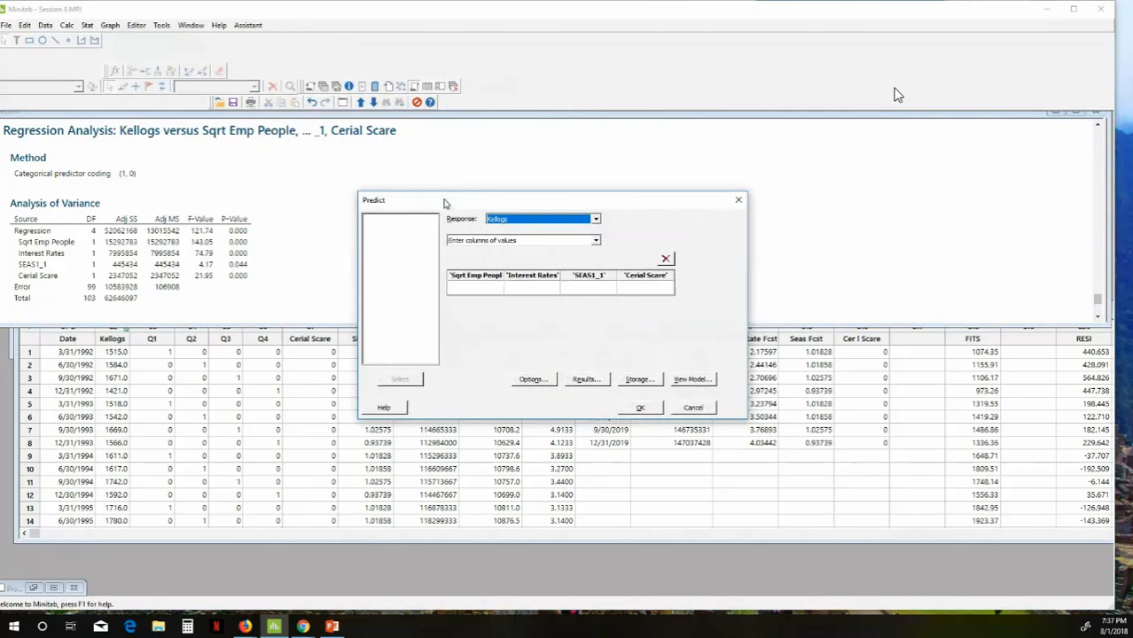
key(Escape)
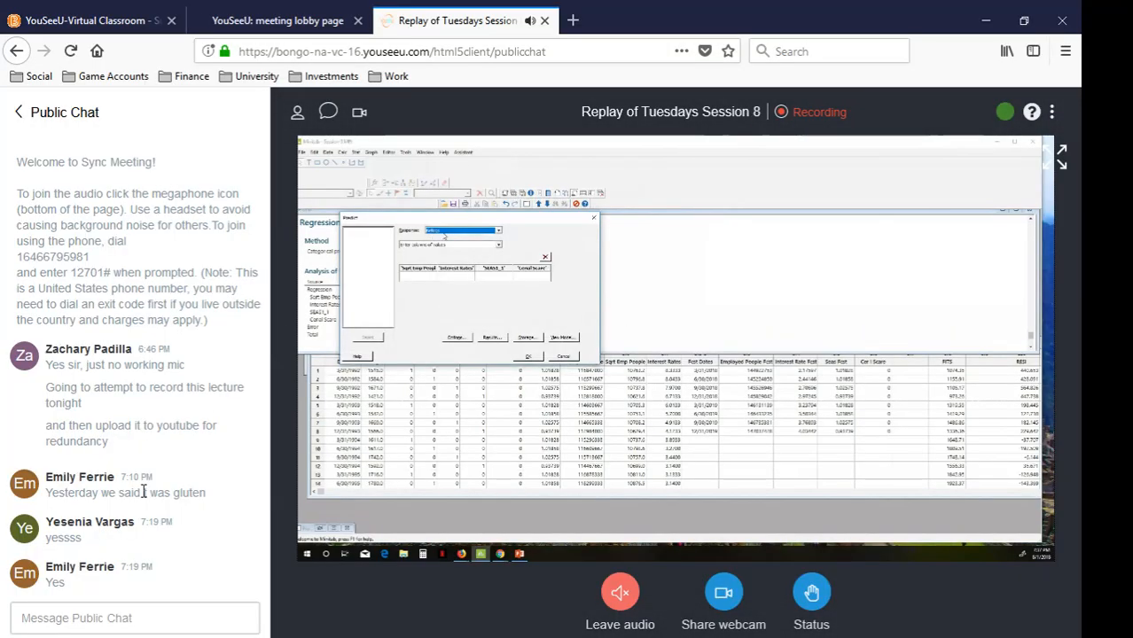
click(297, 112)
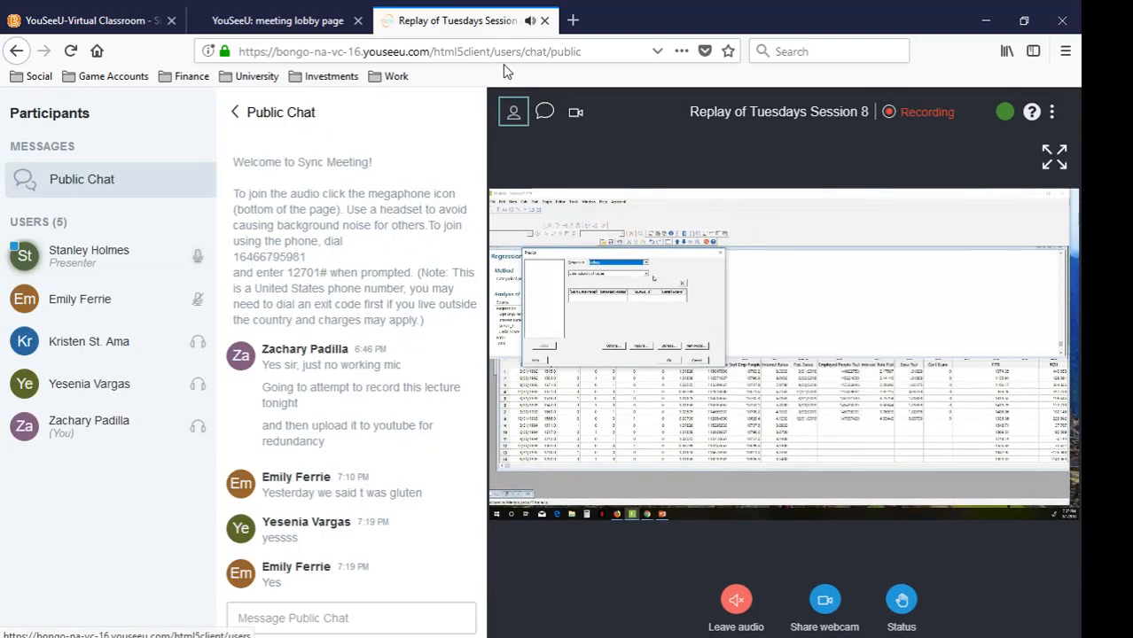
click(512, 113)
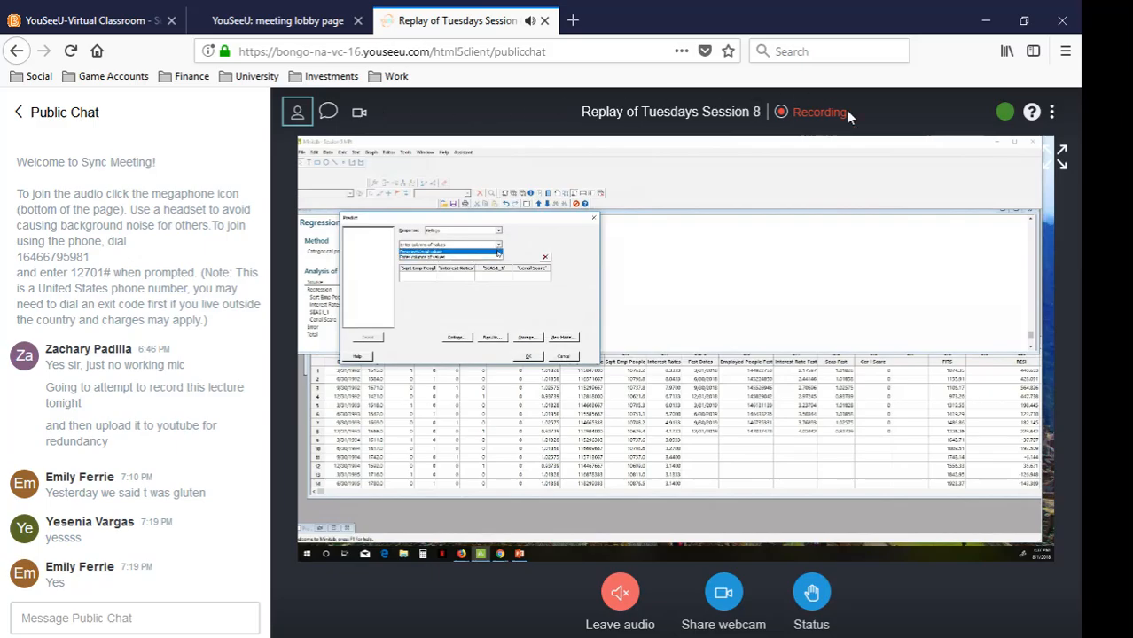
click(1055, 163)
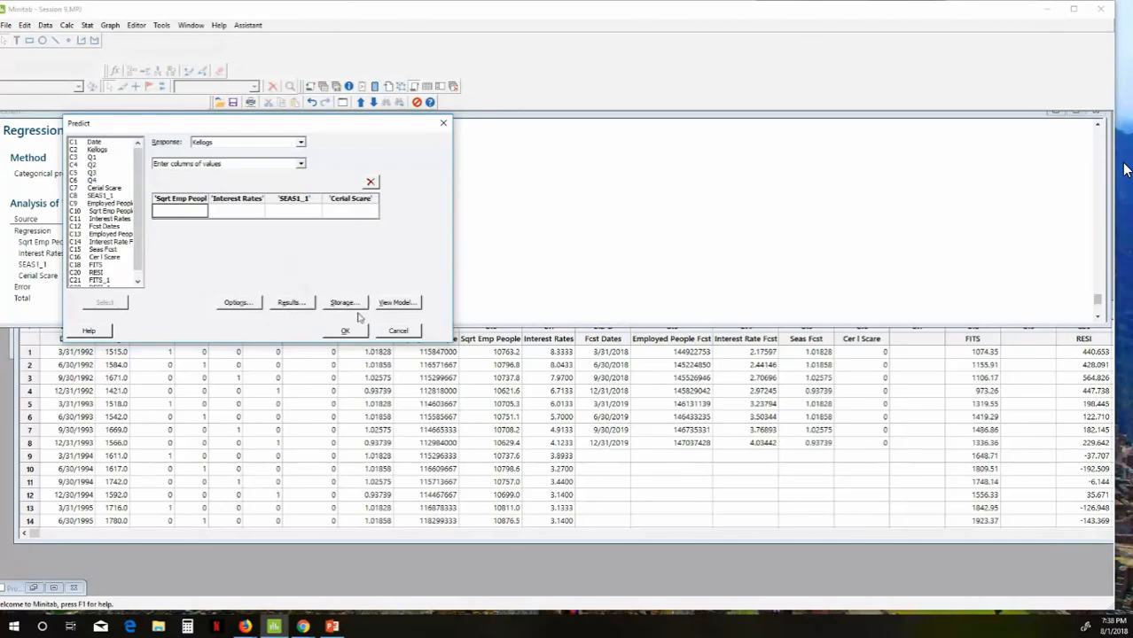
click(397, 333)
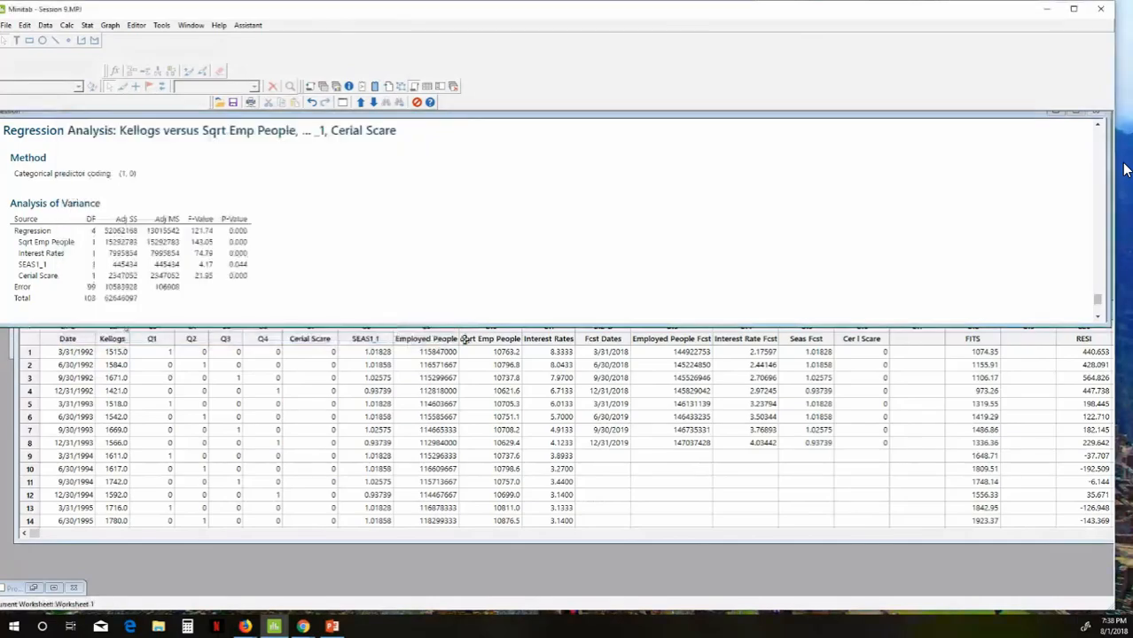
Step: Insert an empty worksheet column between Employed People Fcst and Interest Rate Fcst
click(465, 339)
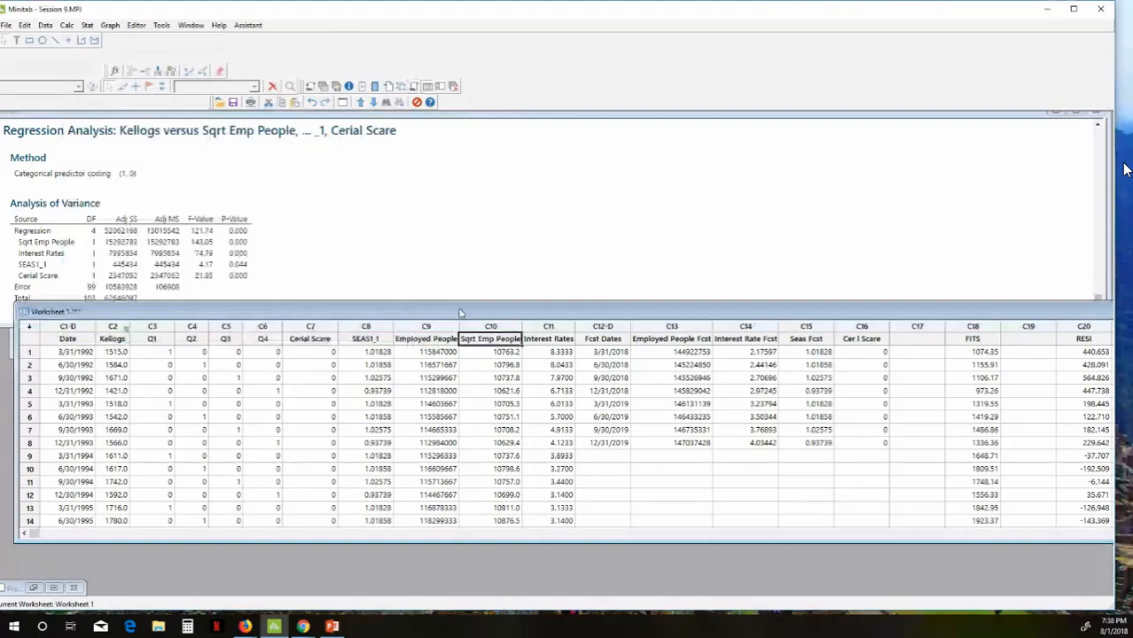
drag(460, 313, 123, 307)
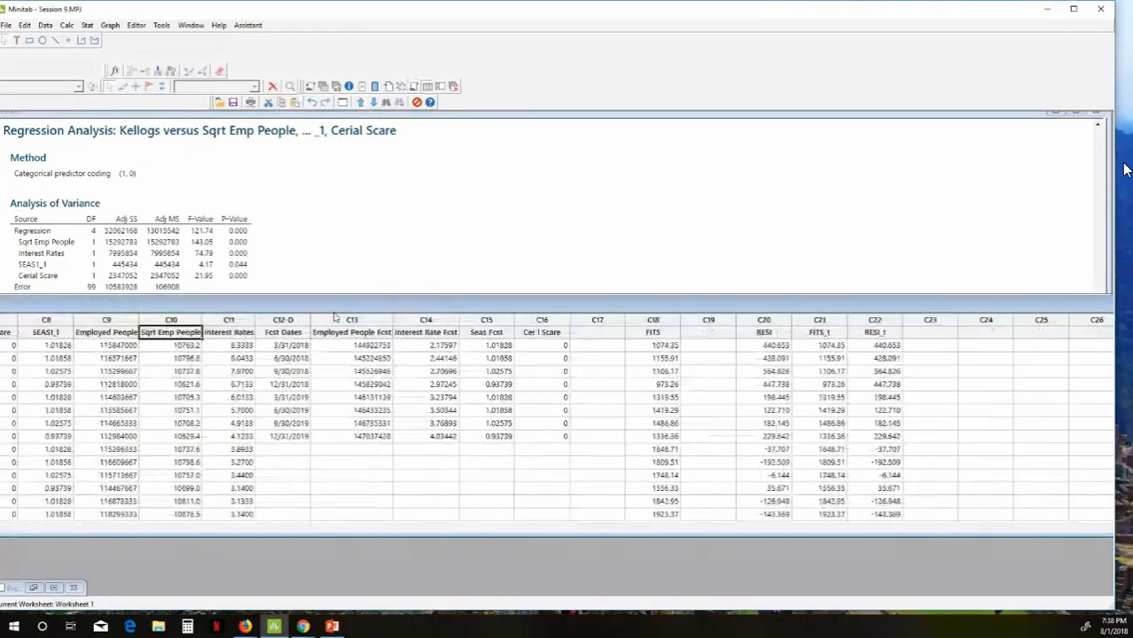
click(337, 319)
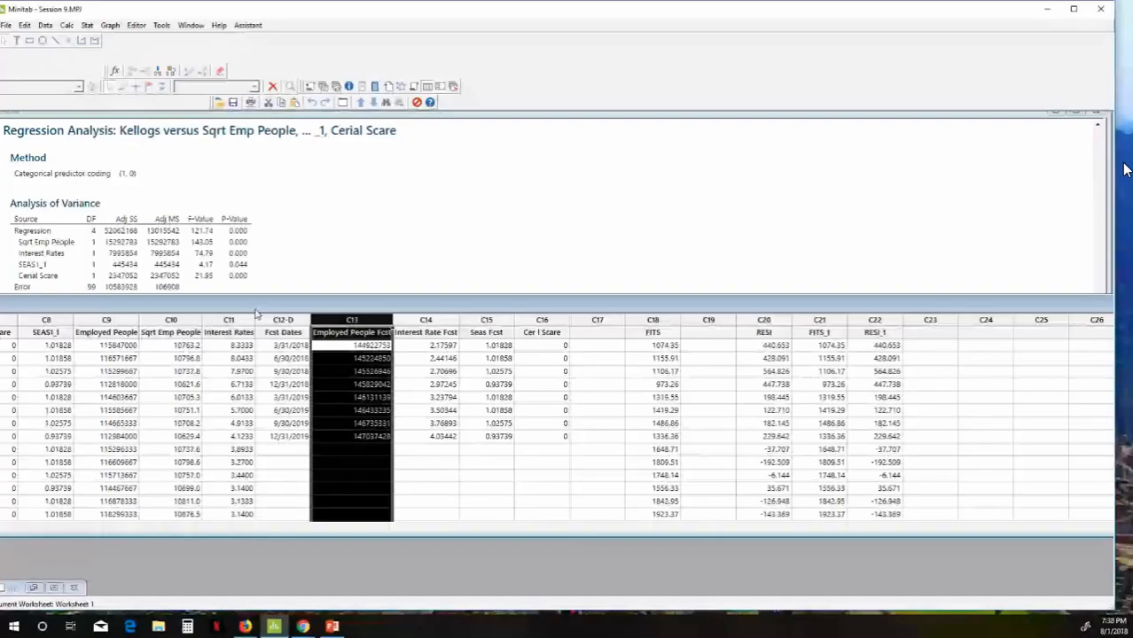
drag(256, 314, 538, 317)
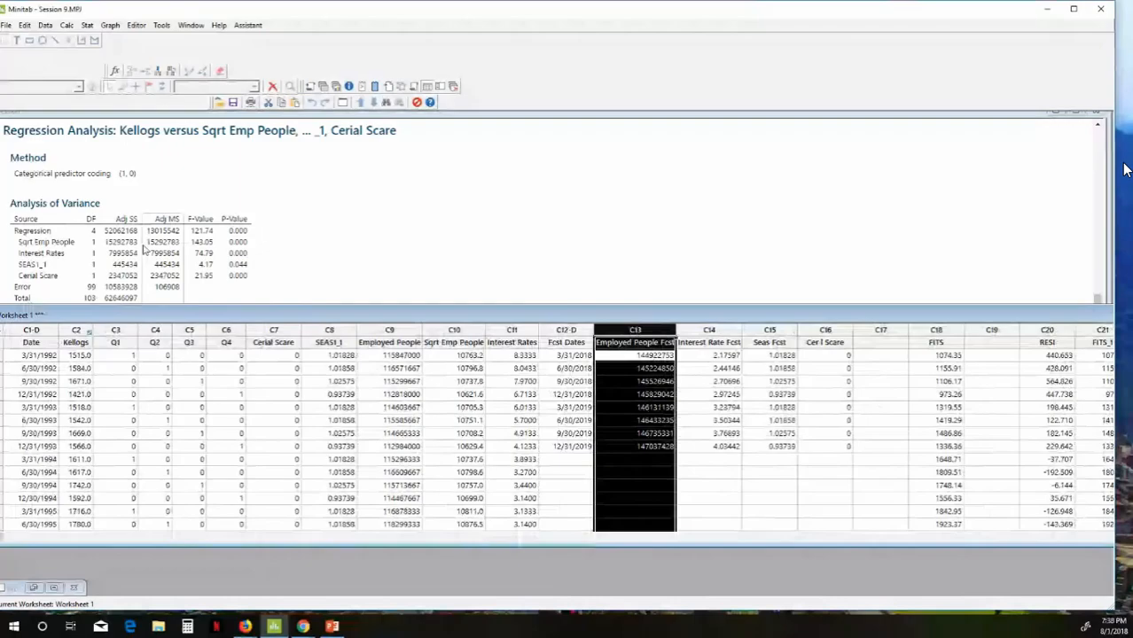
drag(440, 316, 275, 323)
right_click(452, 328)
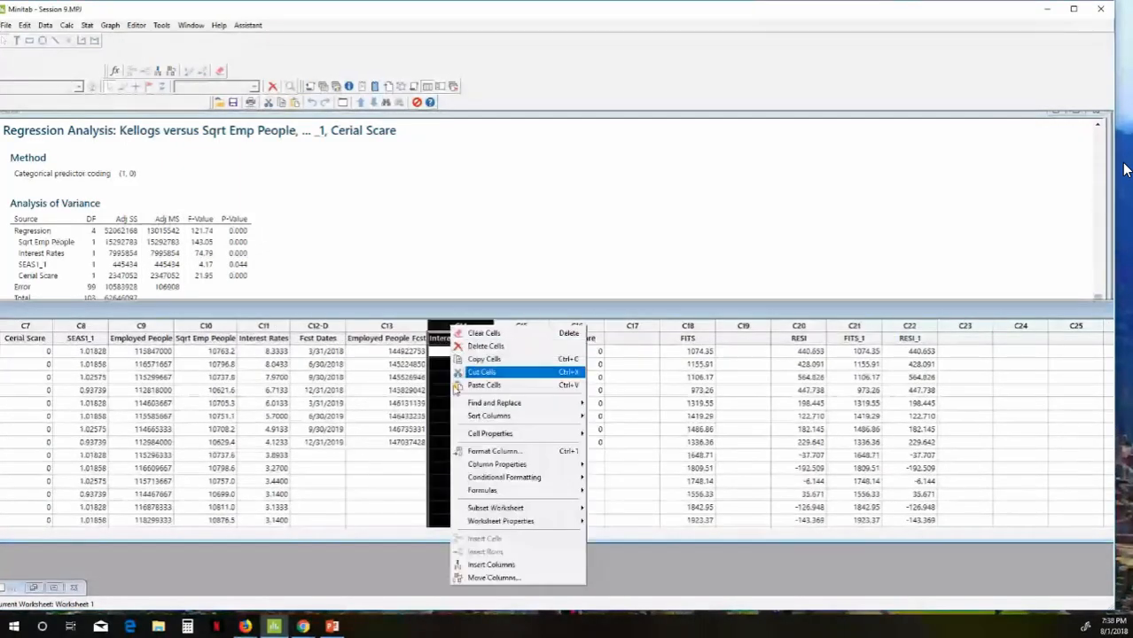
mouse_move(493, 522)
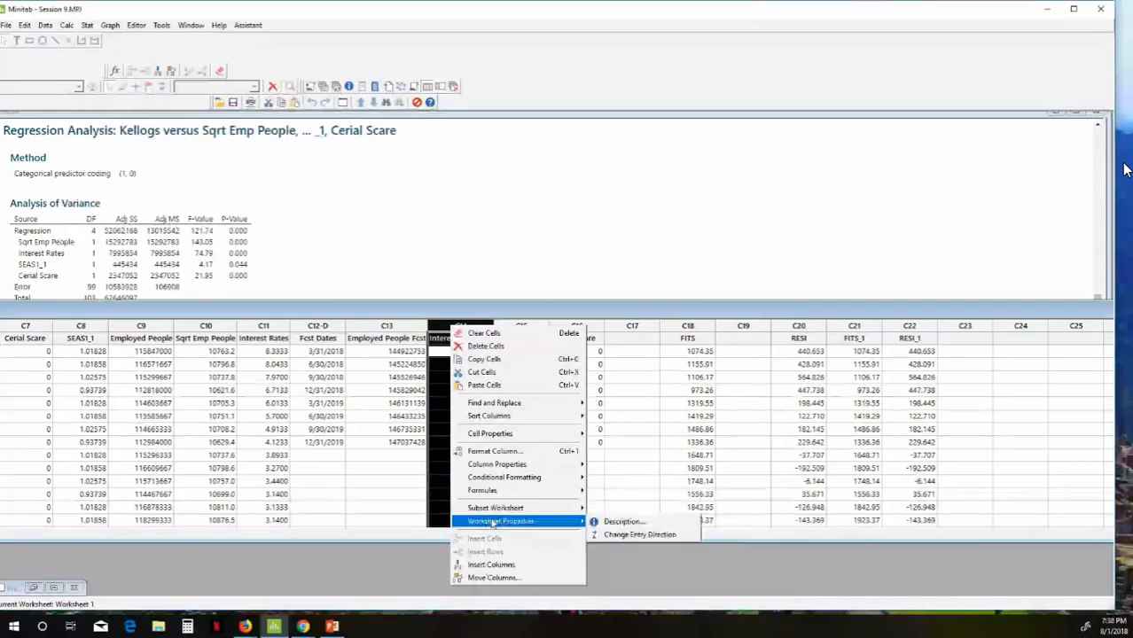
click(494, 566)
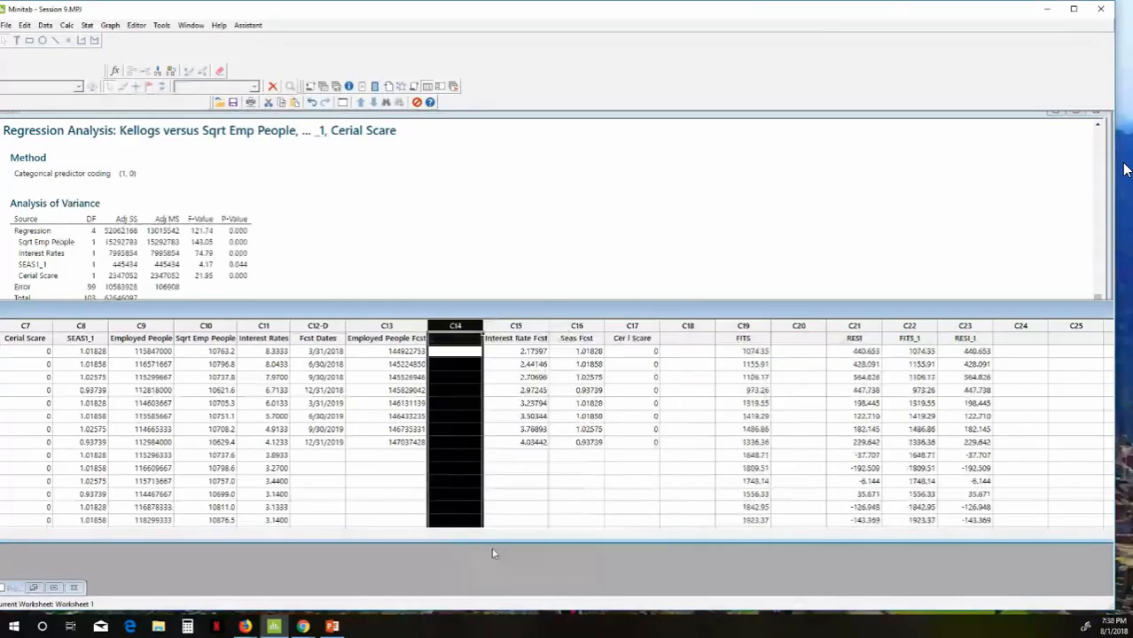
Step: Name the new empty column Sqrt Emp Peop Fcst
click(449, 340)
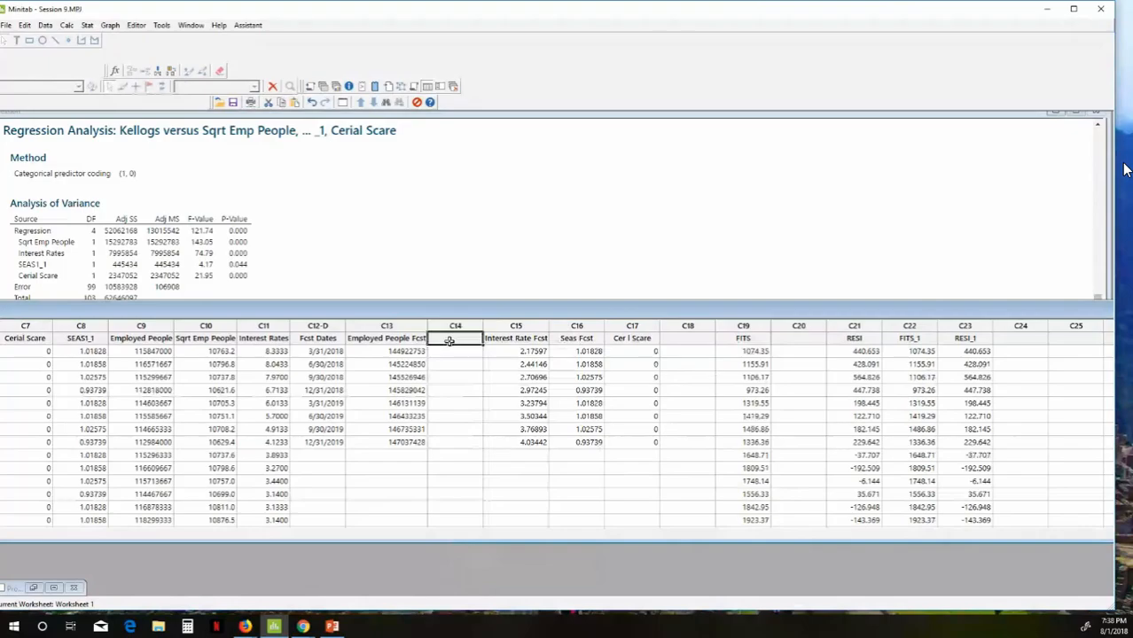
text(Sqrt)
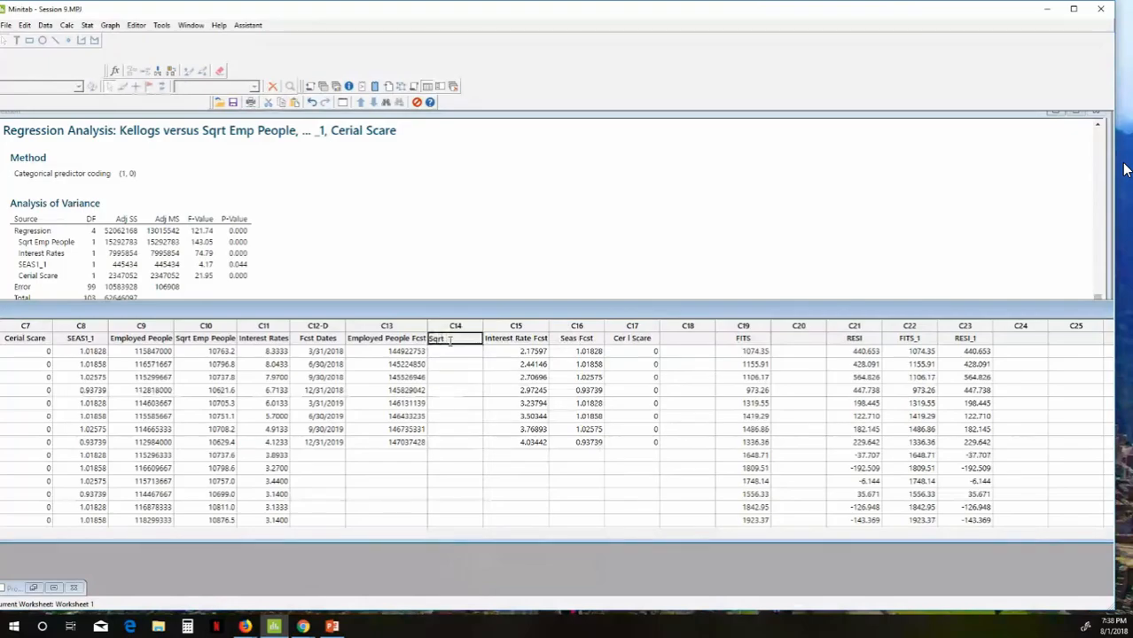
text( Emp Peop Fcst)
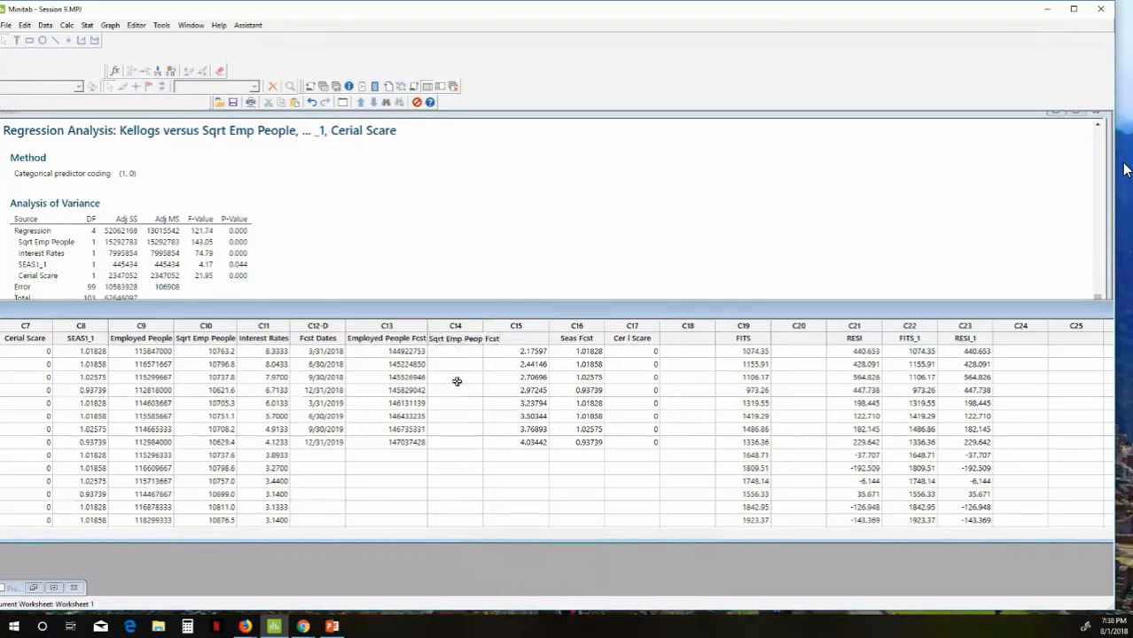
click(457, 379)
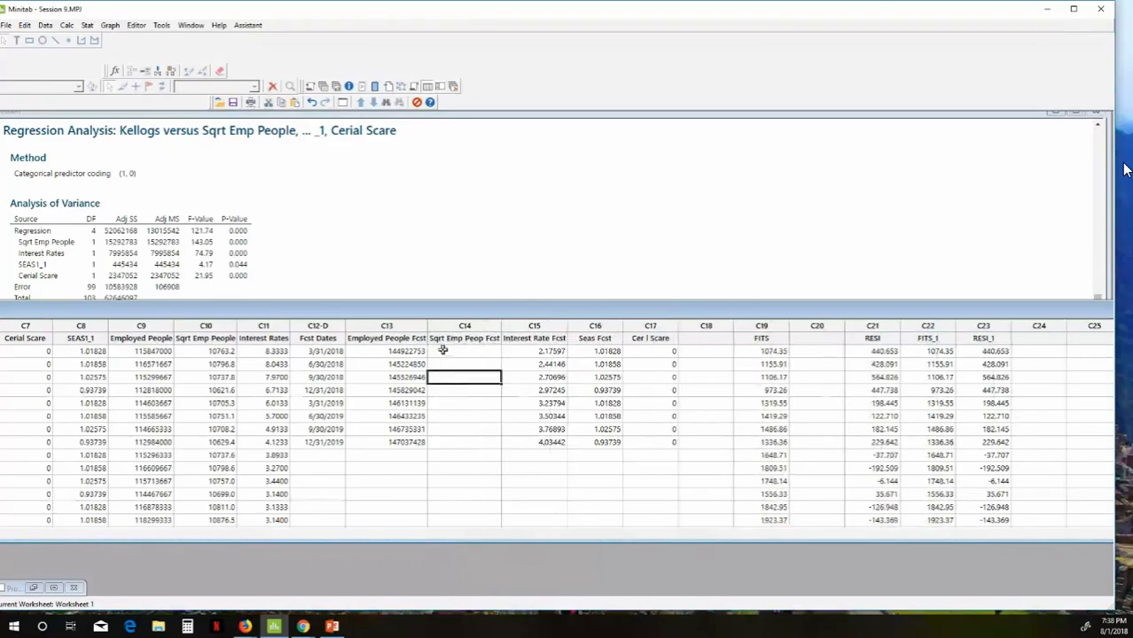
Step: Use the Calculator to store the expression Sqrt('Employed People Fcst') in the Sqrt Emp Peop Fcst column
drag(404, 353, 395, 440)
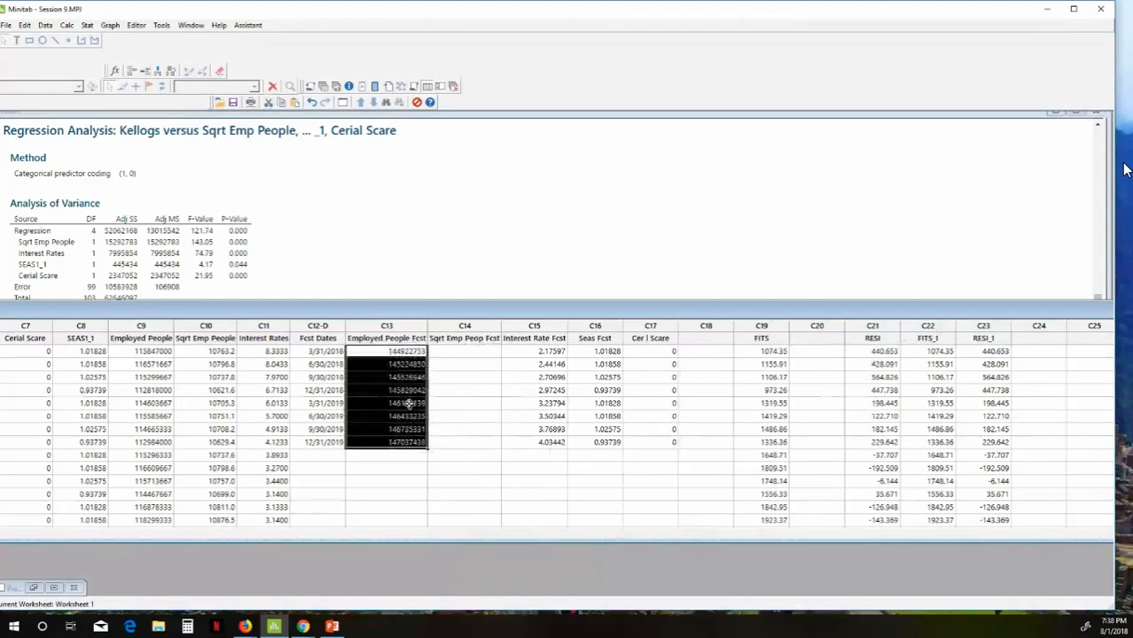
drag(444, 347, 442, 441)
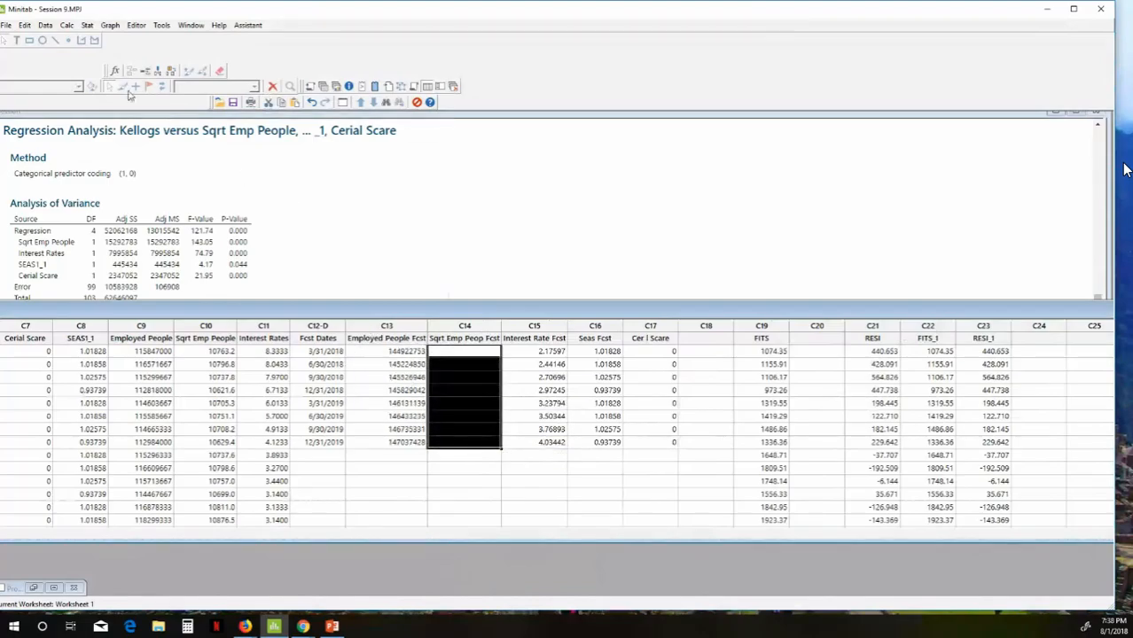
click(66, 25)
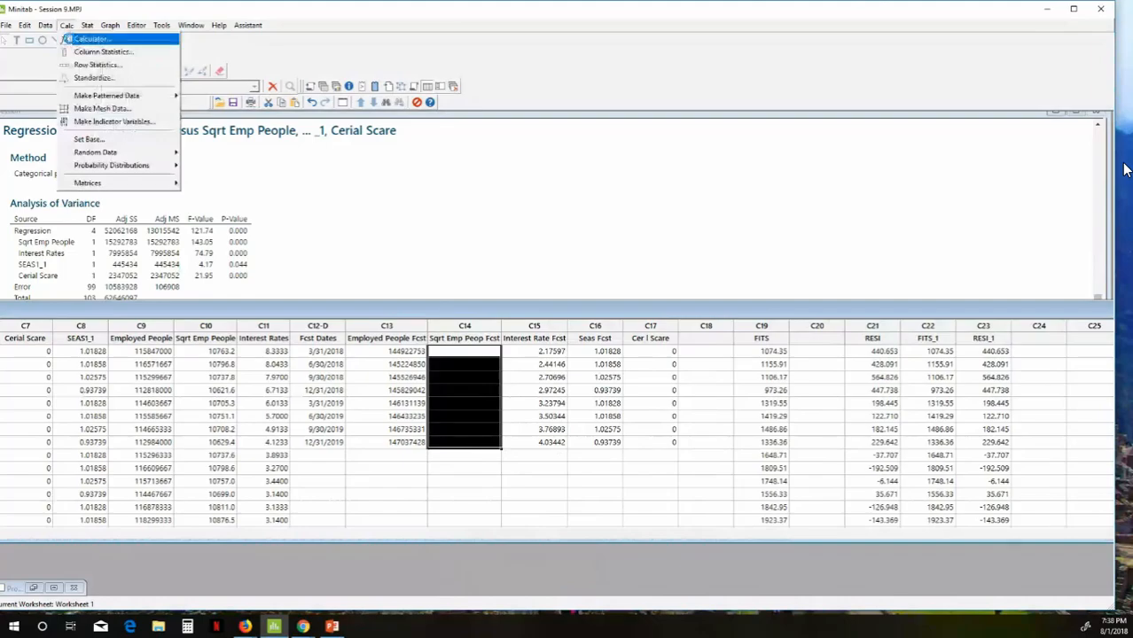
click(74, 40)
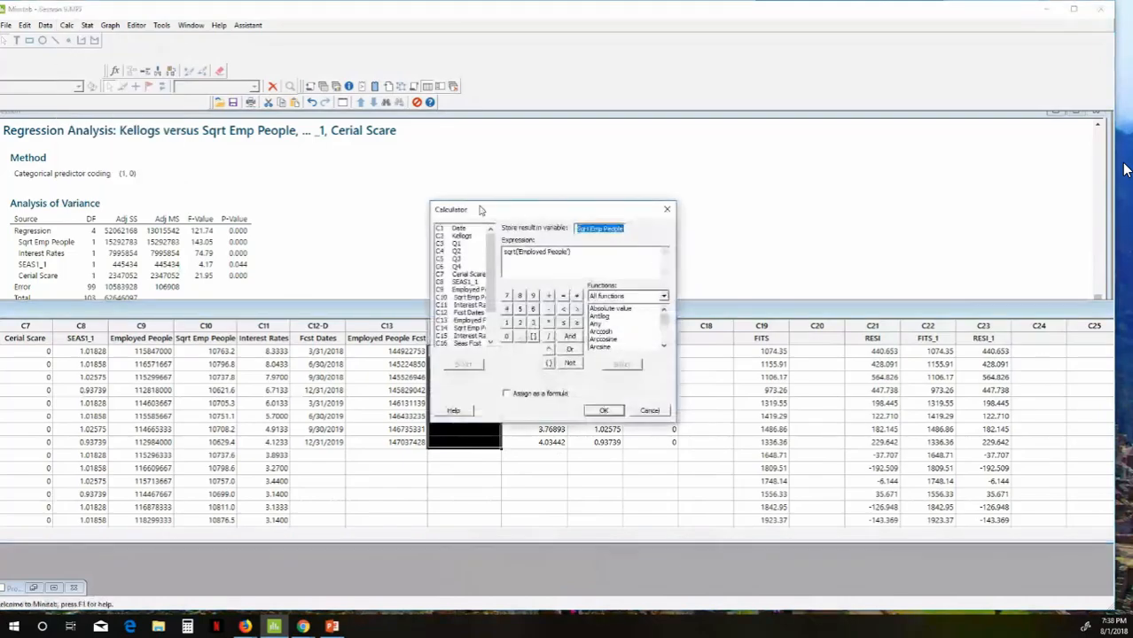
drag(484, 210, 118, 134)
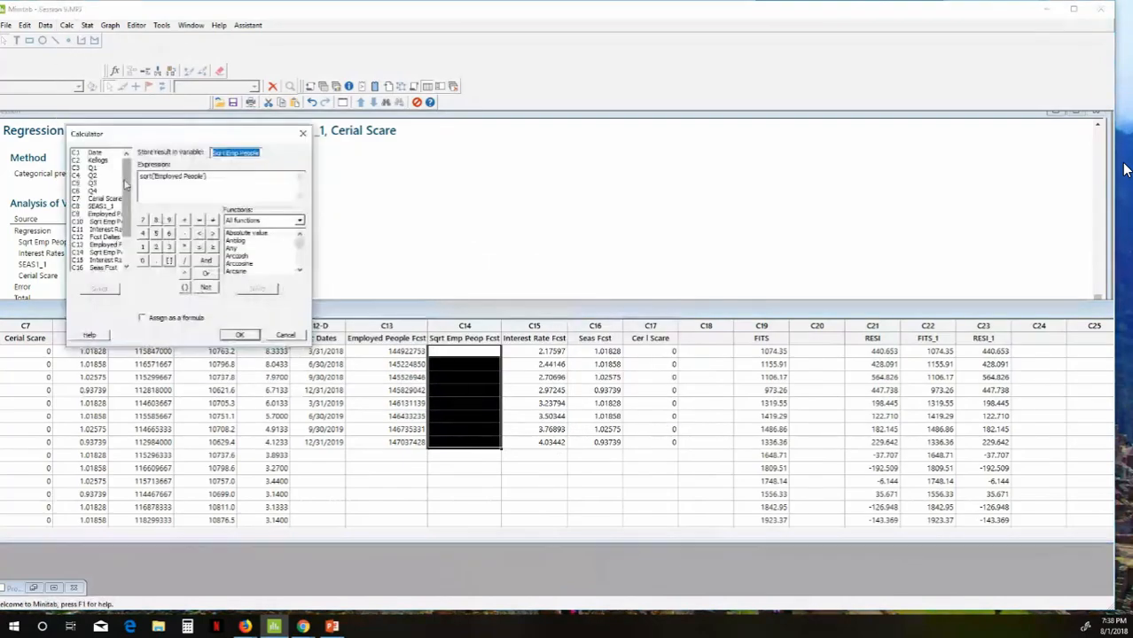
scroll(126, 183, down, 2)
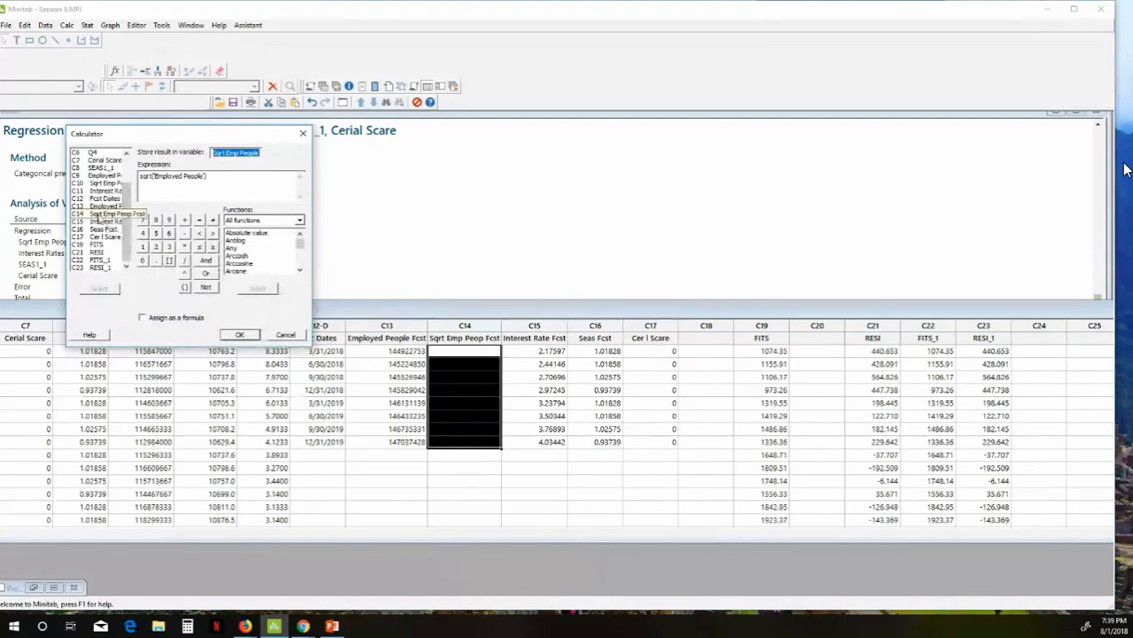
click(102, 214)
double_click(101, 215)
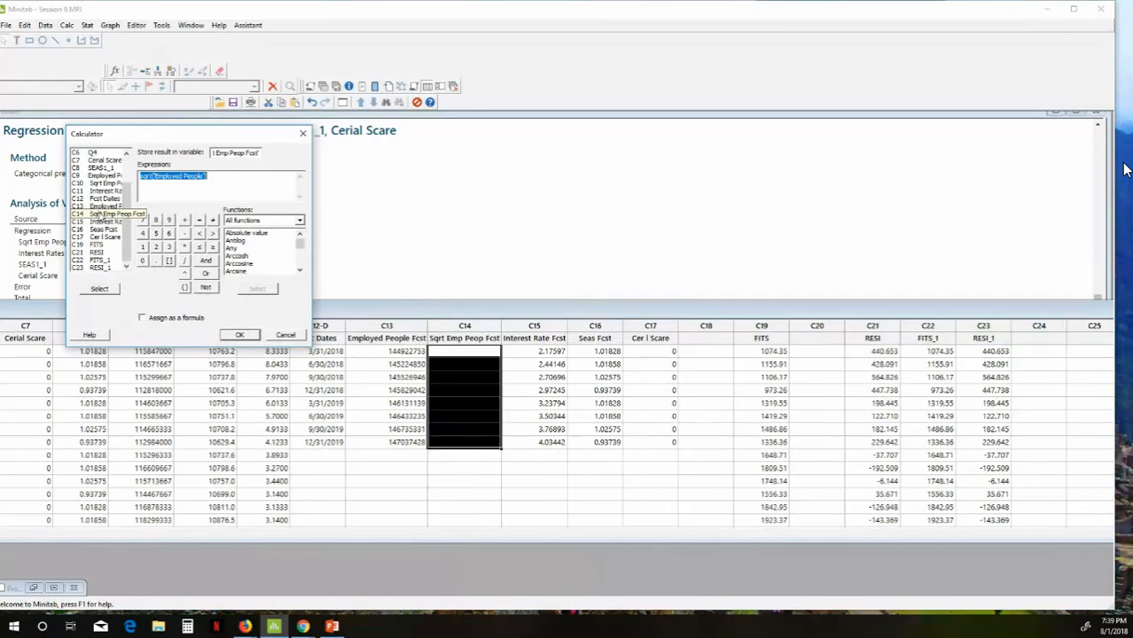
click(100, 216)
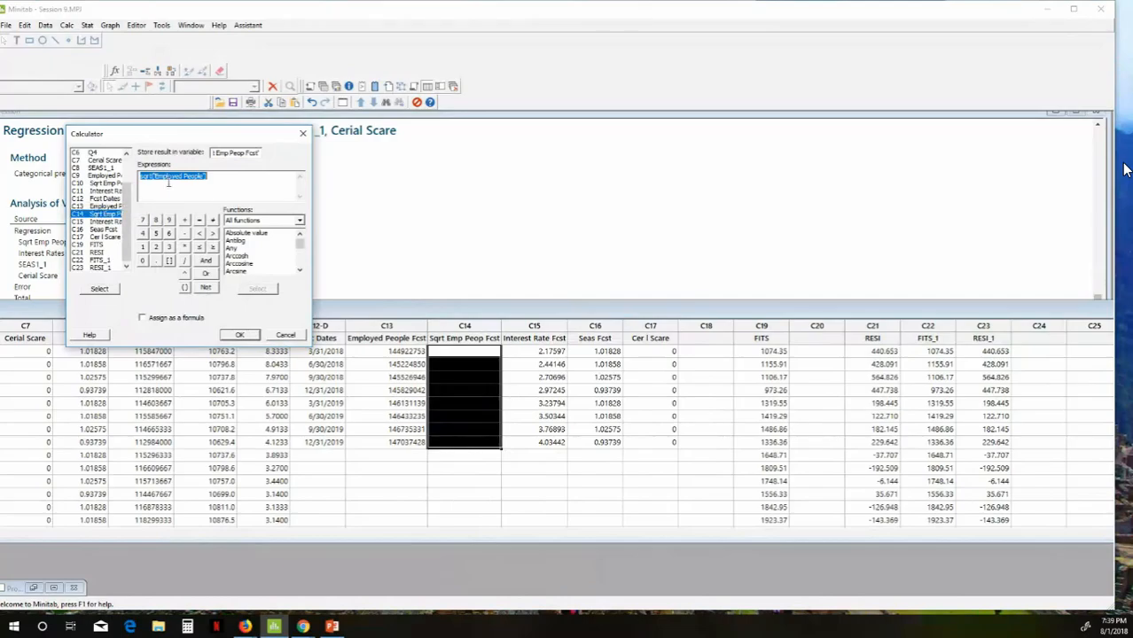
text(Sqrt()
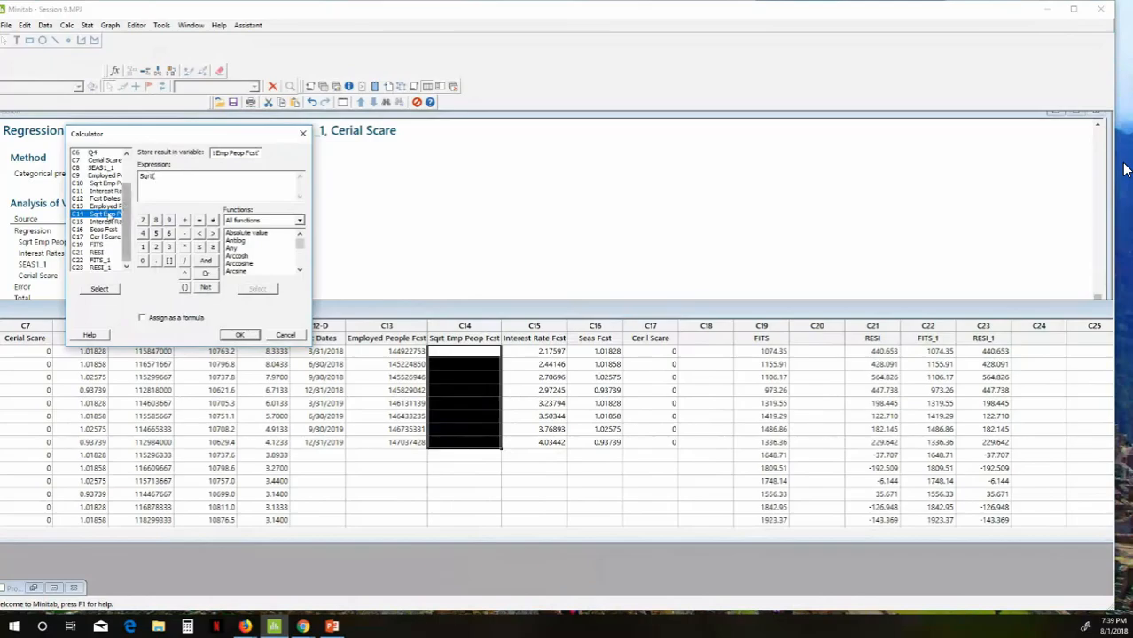
double_click(104, 208)
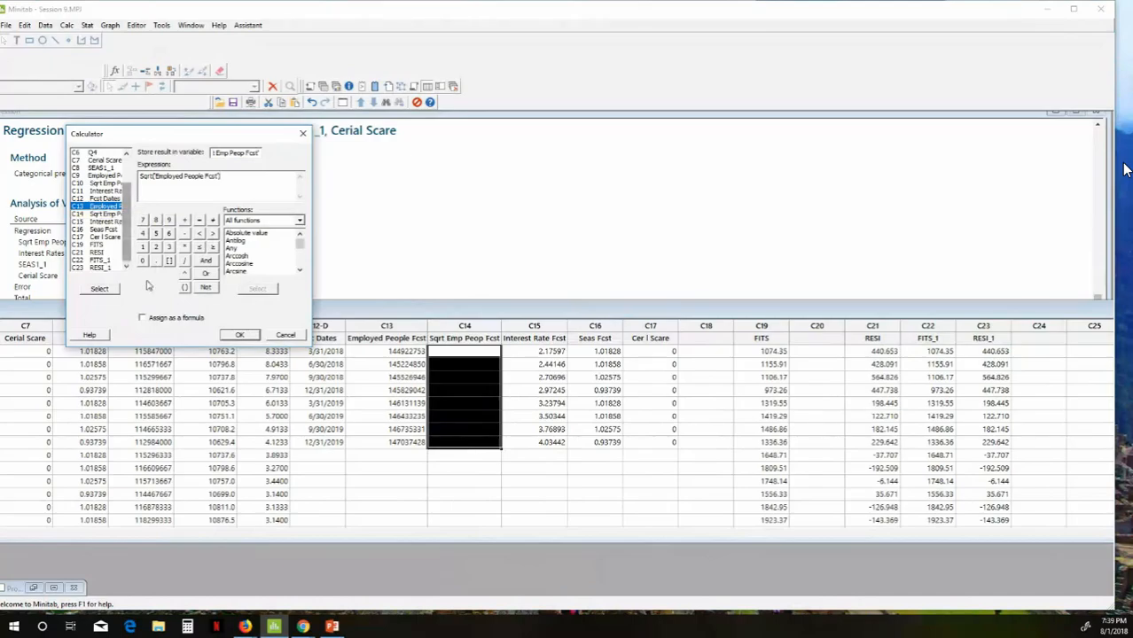
click(235, 335)
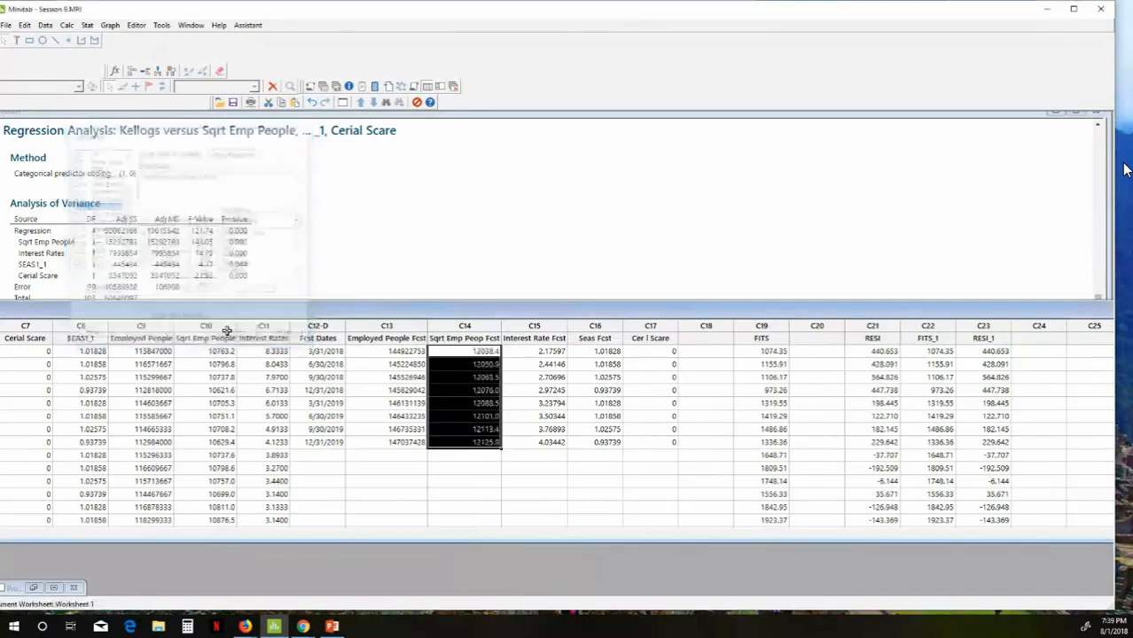
click(438, 381)
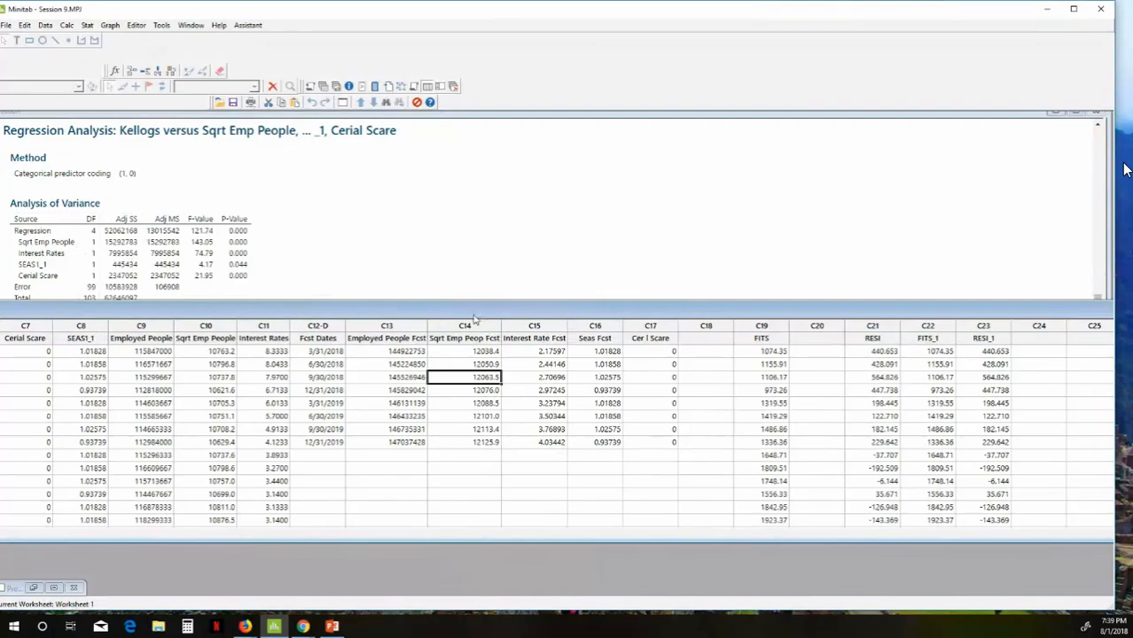
Step: Start a Predict for the Kellogs regression, supplying the predictor settings as columns of values
click(438, 326)
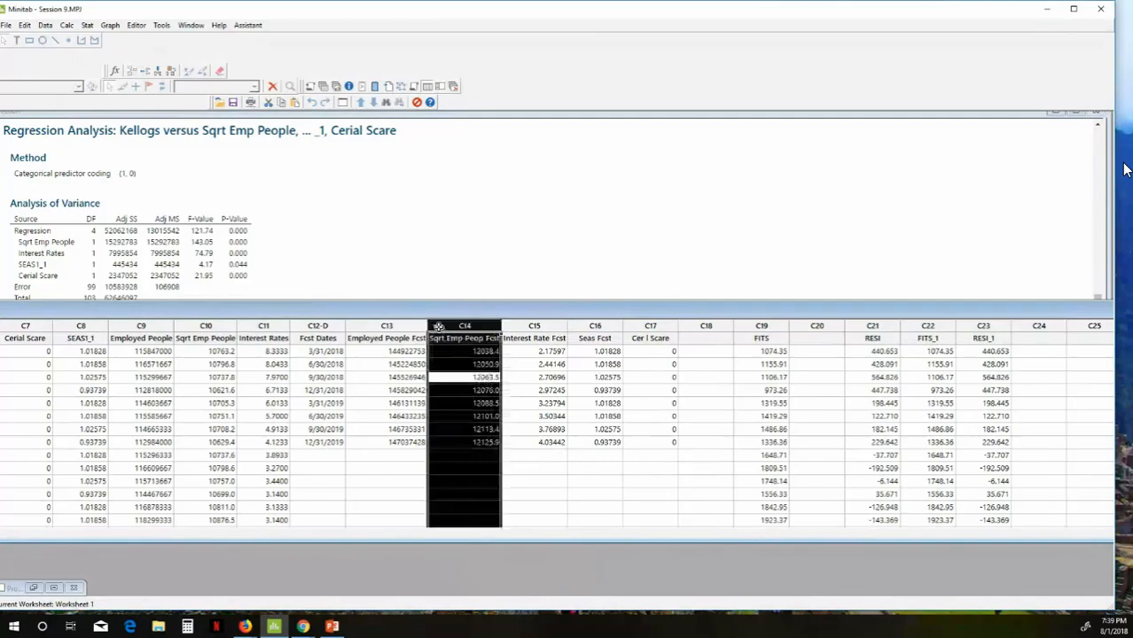
drag(493, 326, 637, 320)
click(478, 264)
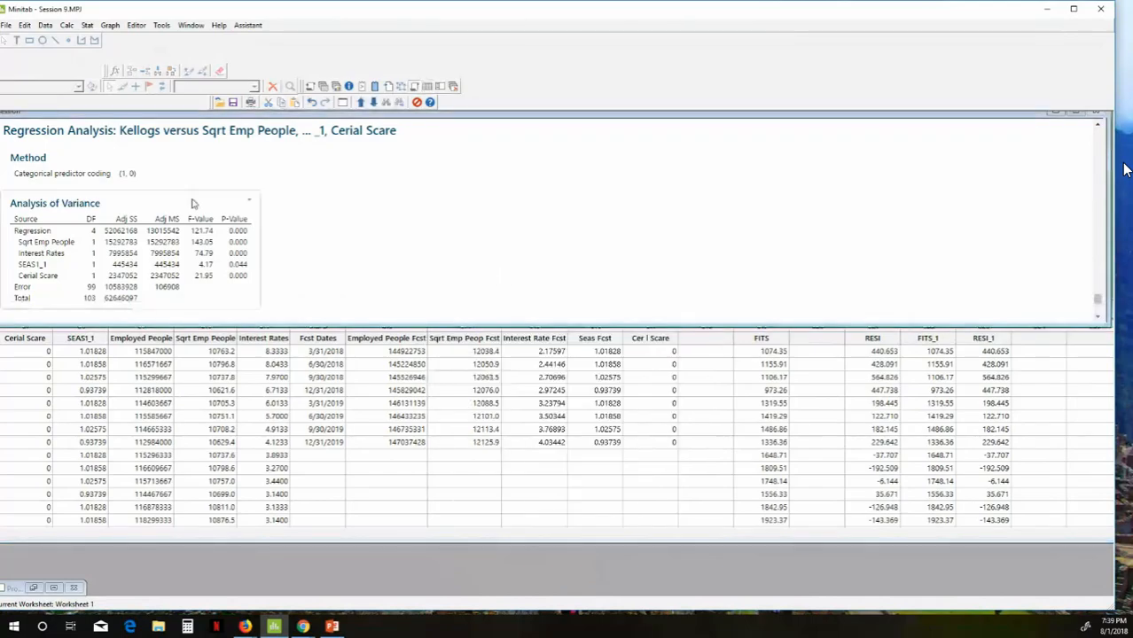
click(87, 27)
mouse_move(89, 40)
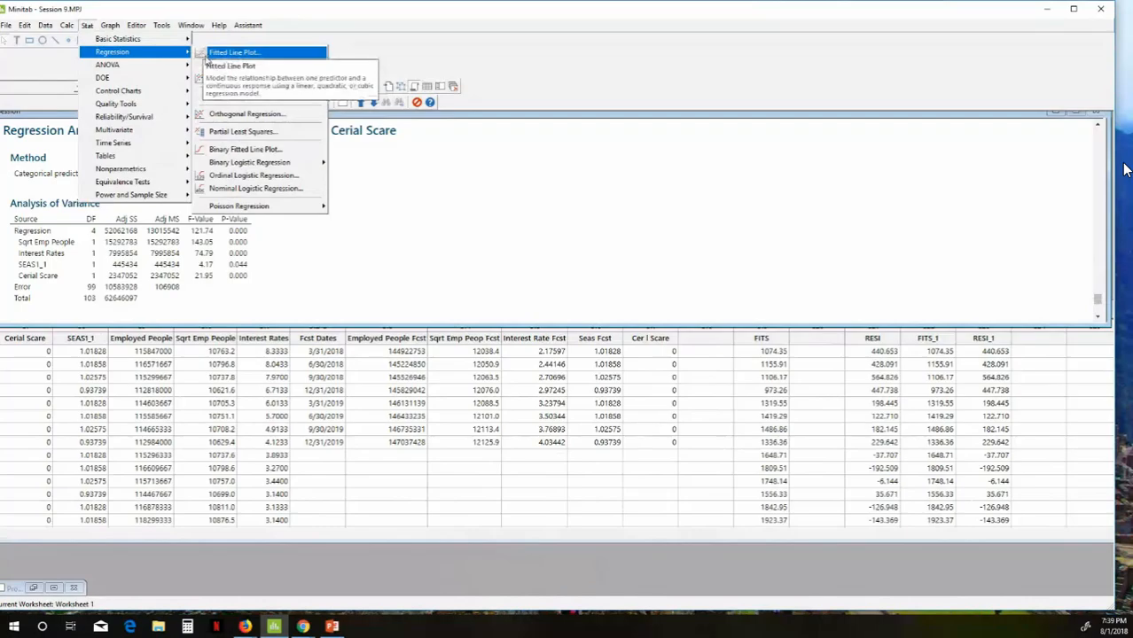
mouse_move(210, 66)
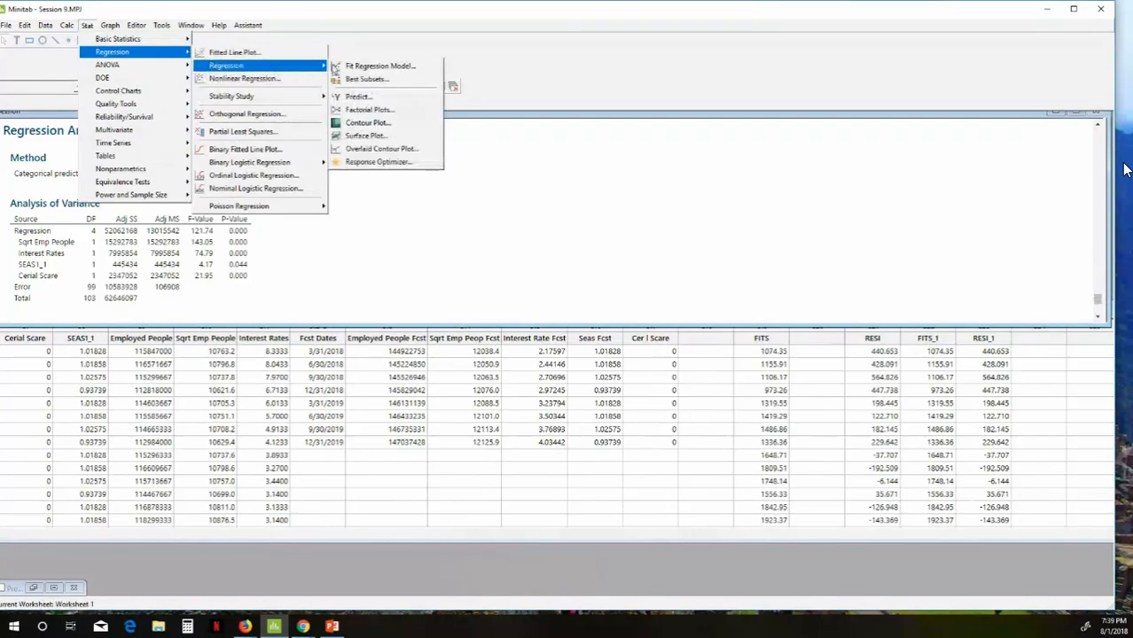
click(353, 98)
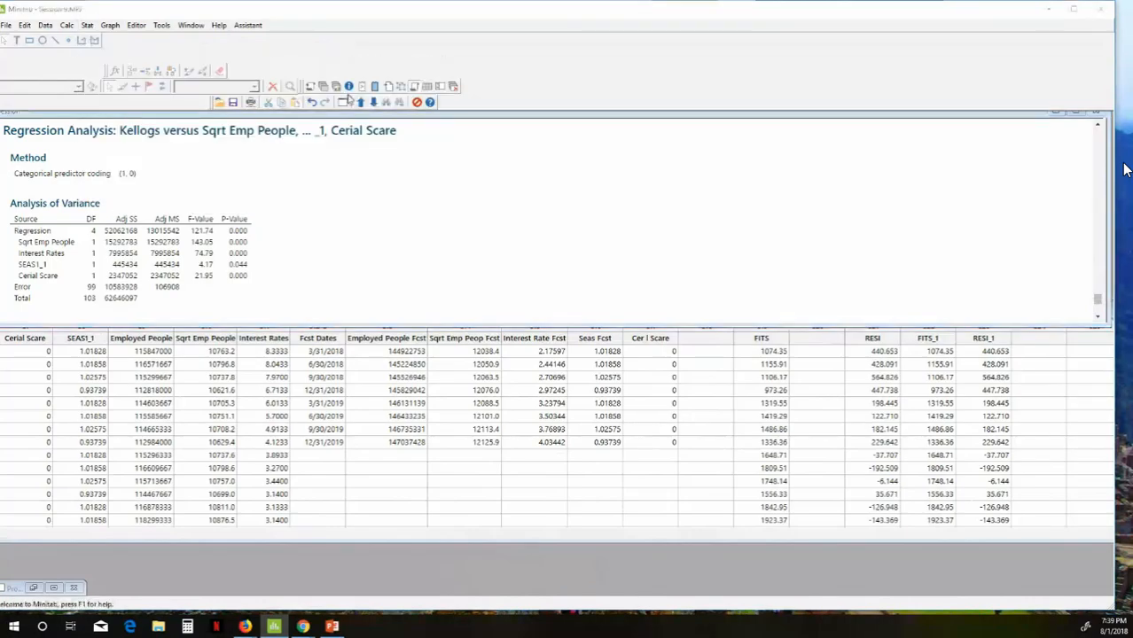
drag(425, 194, 126, 110)
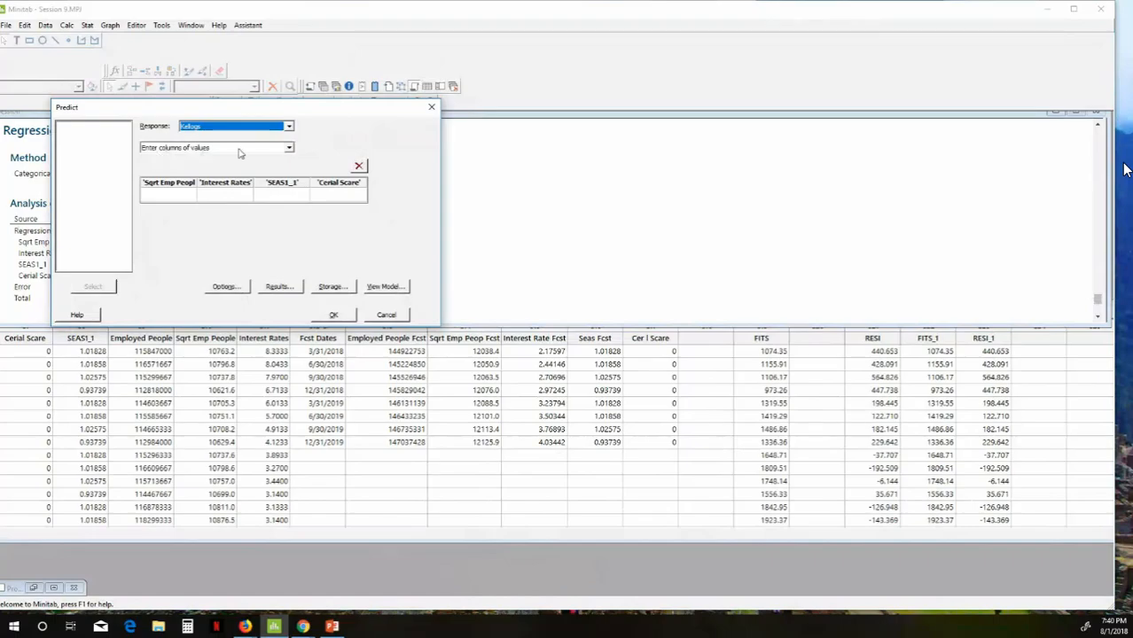
click(289, 149)
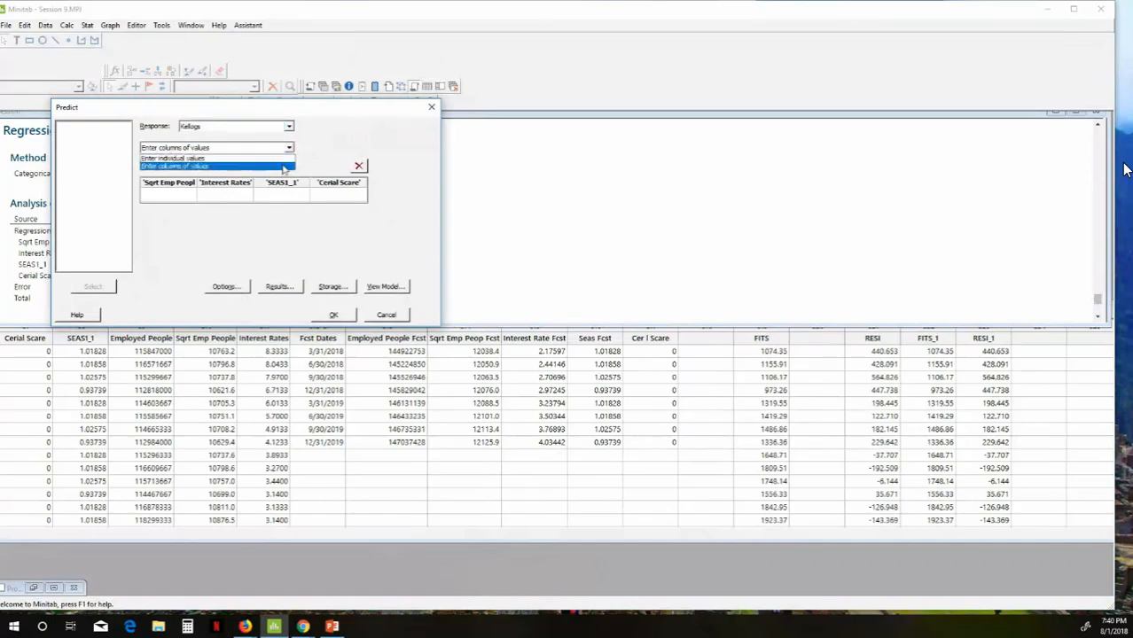
click(284, 168)
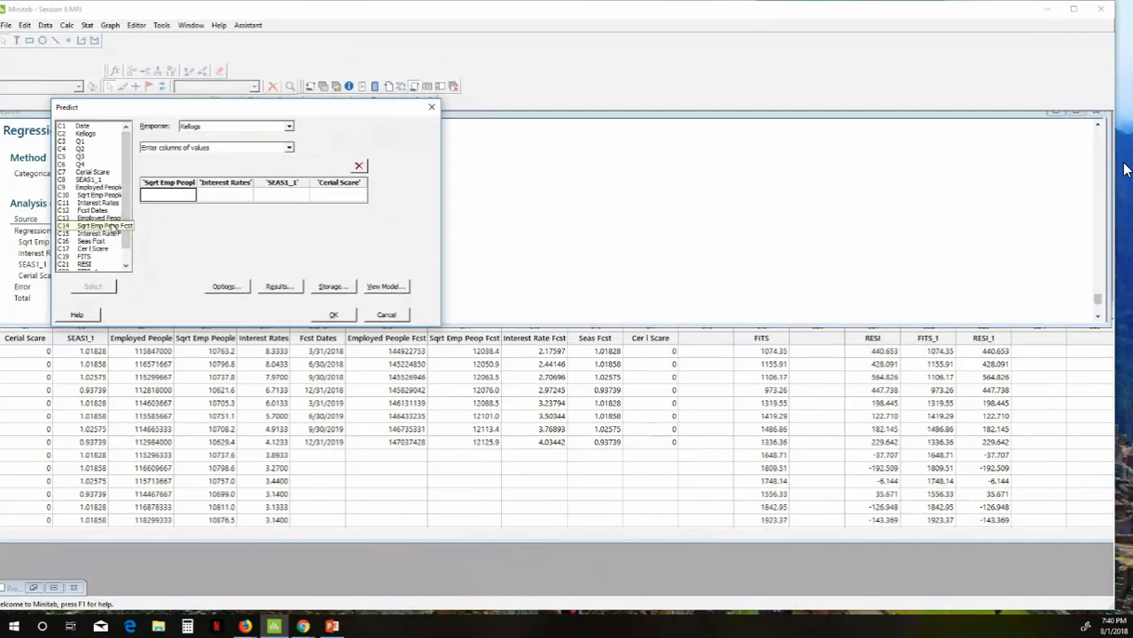
Step: Assign Sqrt Emp Peop Fcst, Interest Rate Fcst, Seas Fcst and Cer l Scare as the value columns for the four predictors
double_click(110, 228)
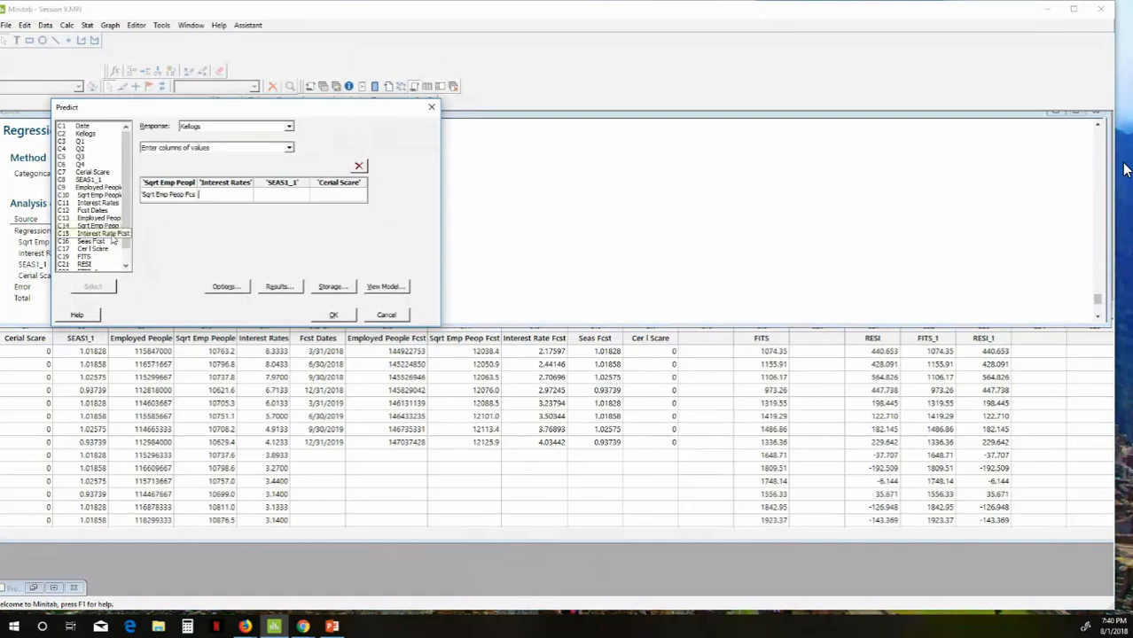
double_click(112, 234)
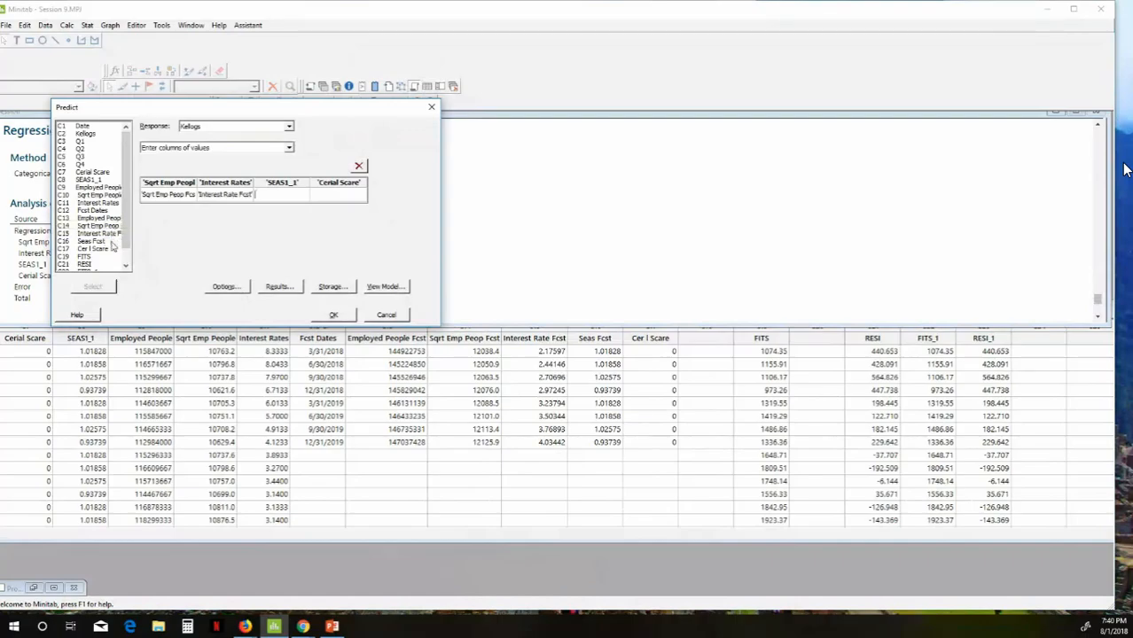
double_click(91, 242)
double_click(93, 249)
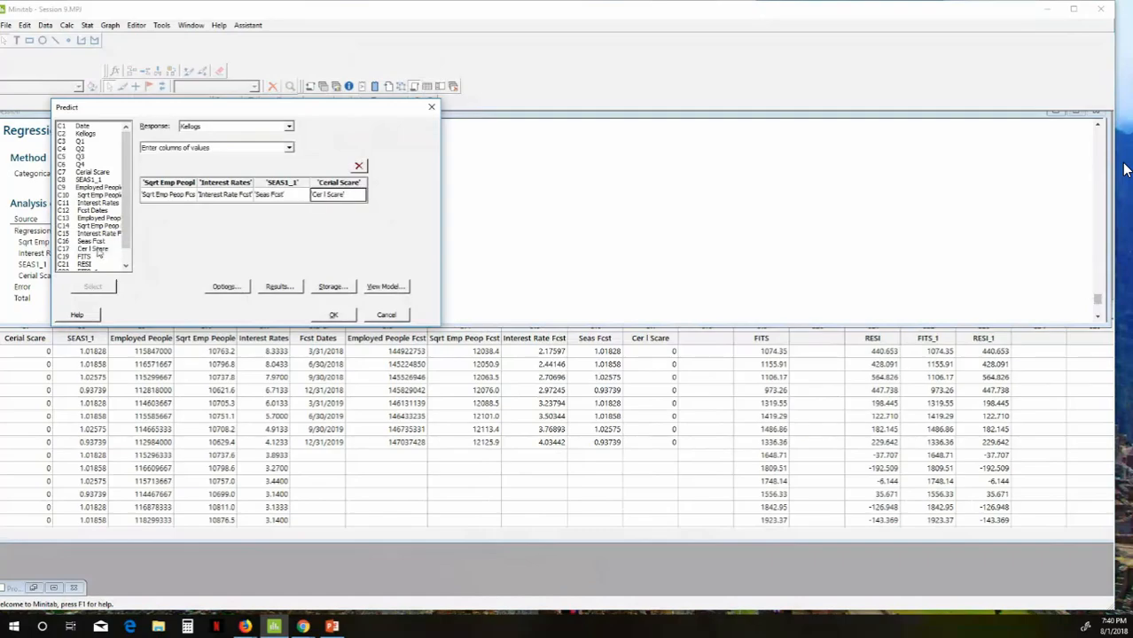
Step: Store only the predicted fits and confidence limits, excluding standard errors and prediction limits, and run the Kellogs prediction
click(330, 289)
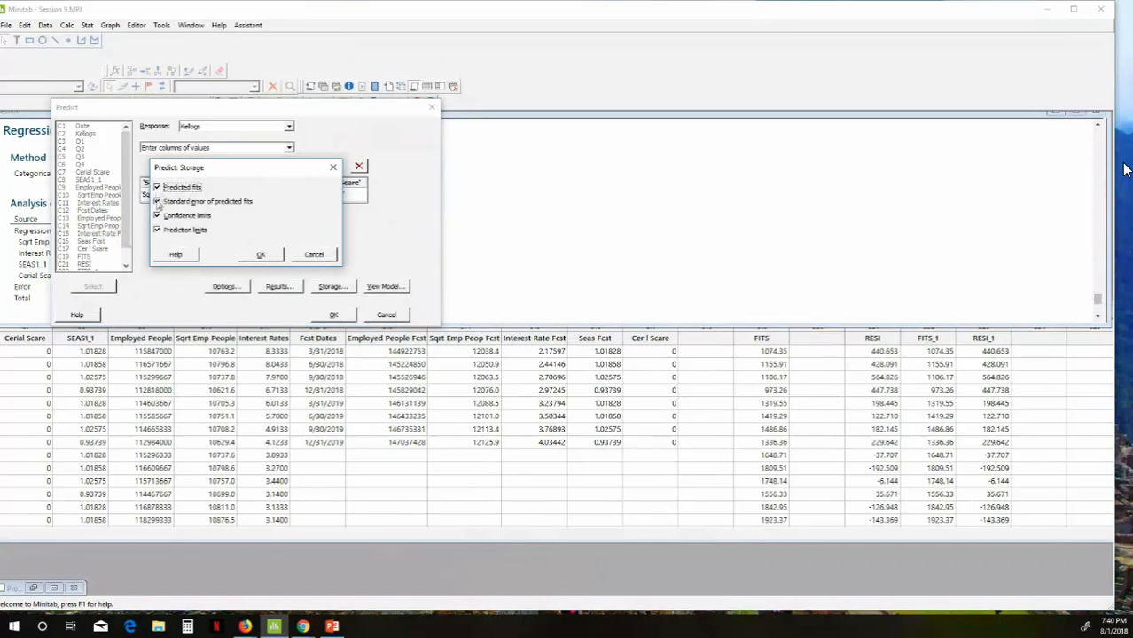
click(157, 201)
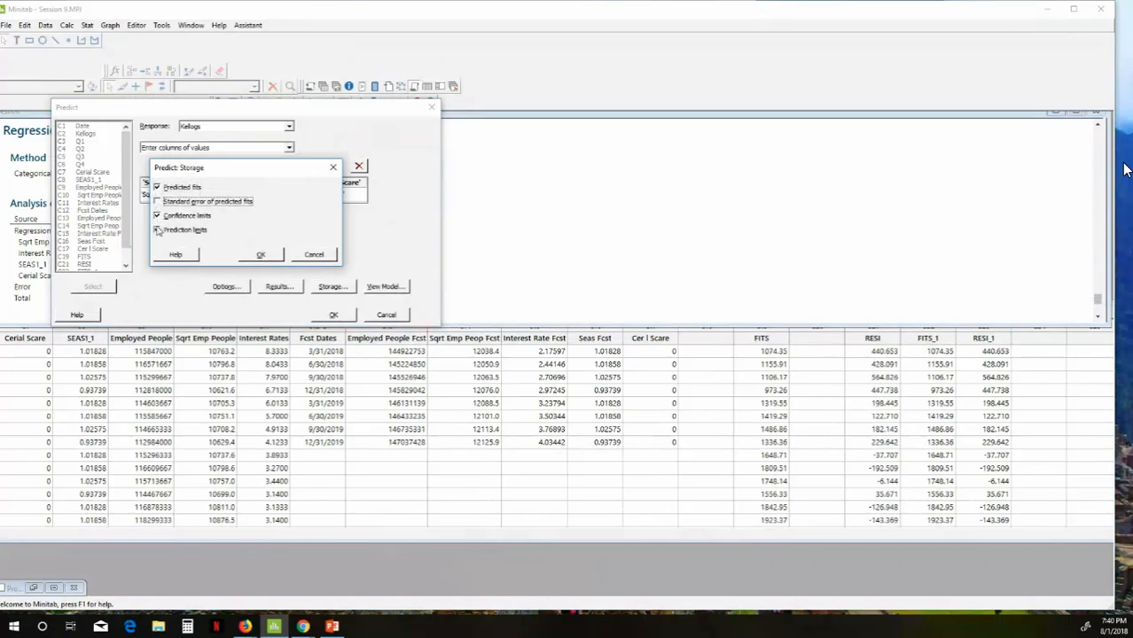
click(157, 229)
click(157, 215)
click(258, 256)
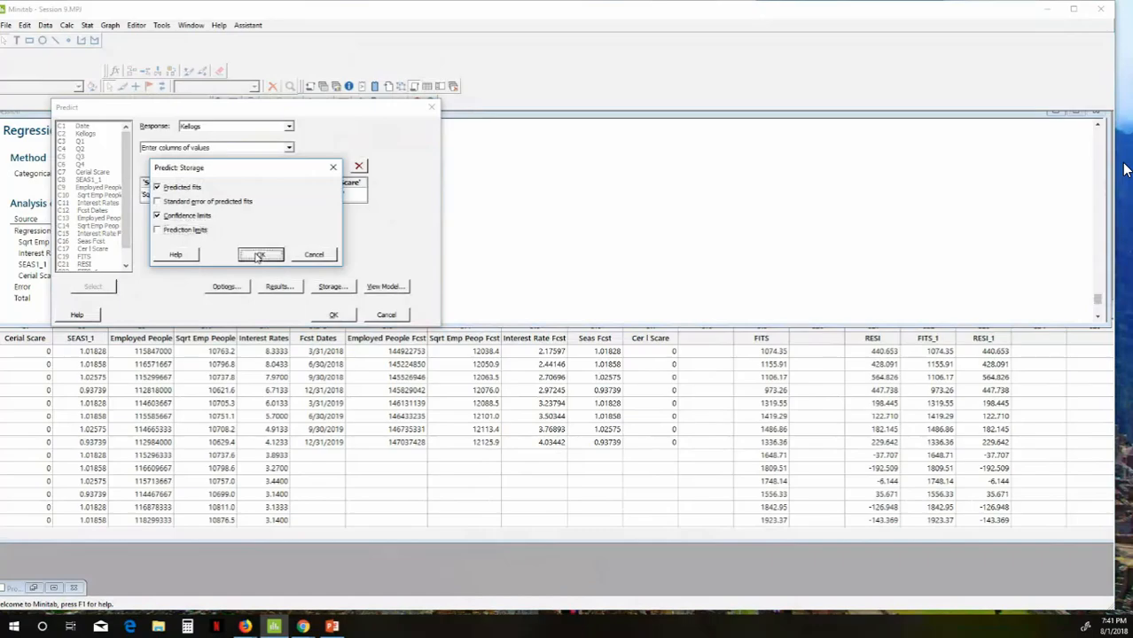
click(330, 315)
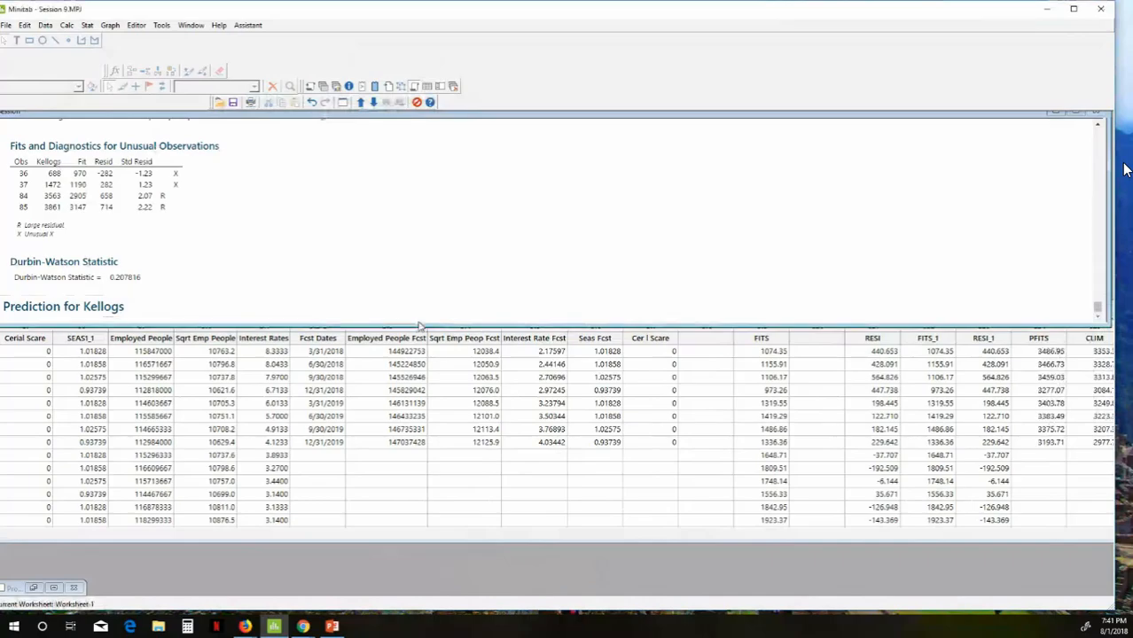
Step: Delete the duplicate FITS_1 and RESI_1 columns from the worksheet
drag(419, 325, 411, 298)
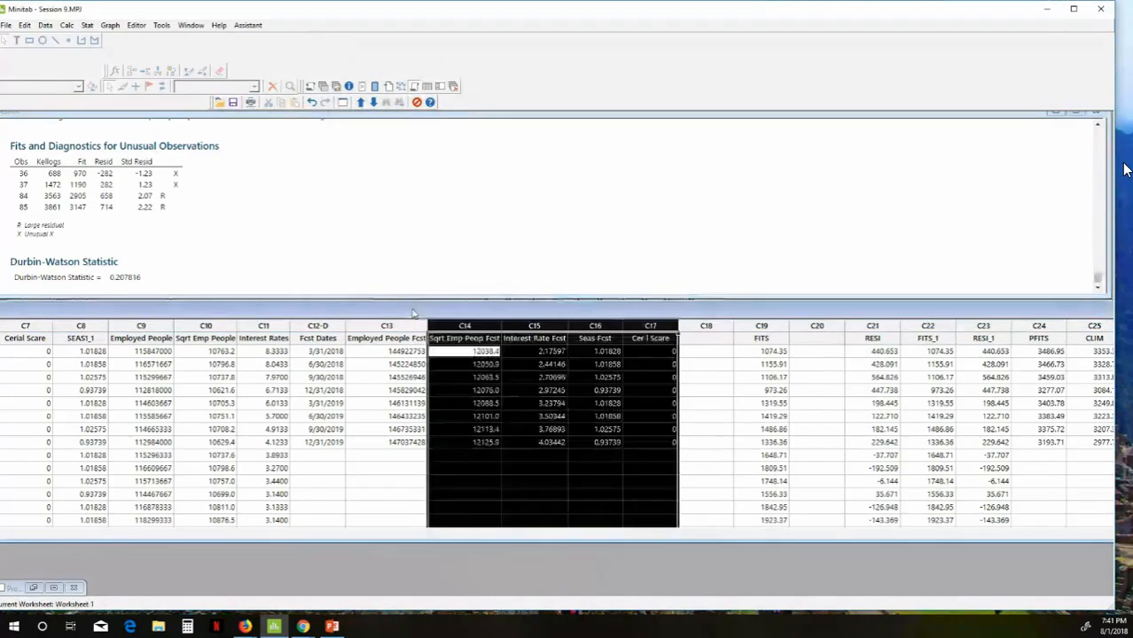
click(414, 314)
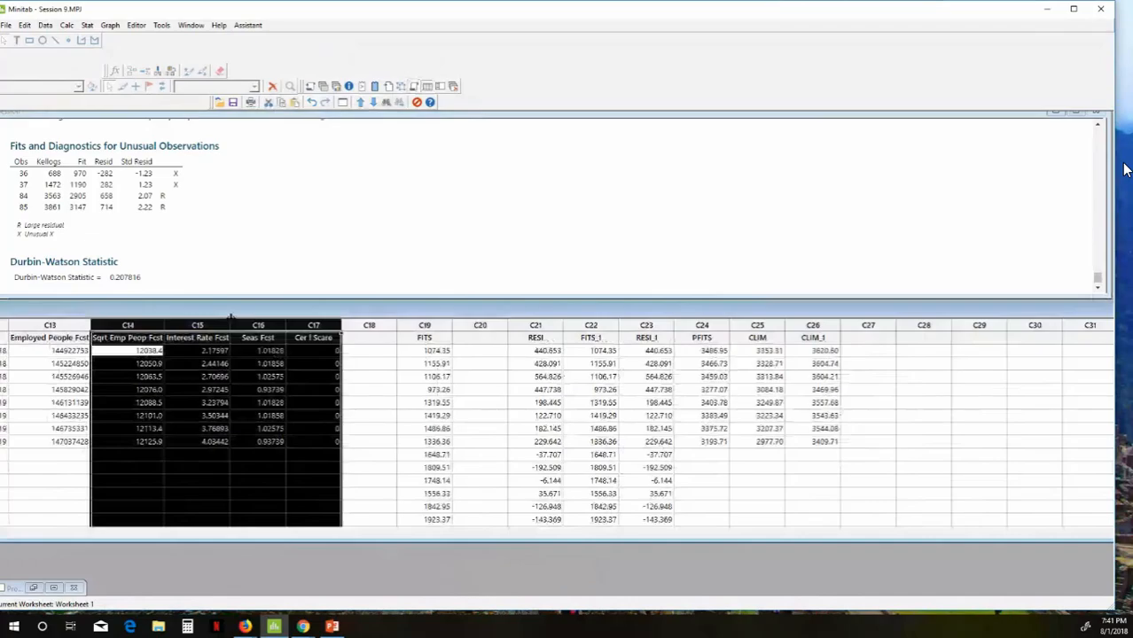
drag(298, 311, 79, 309)
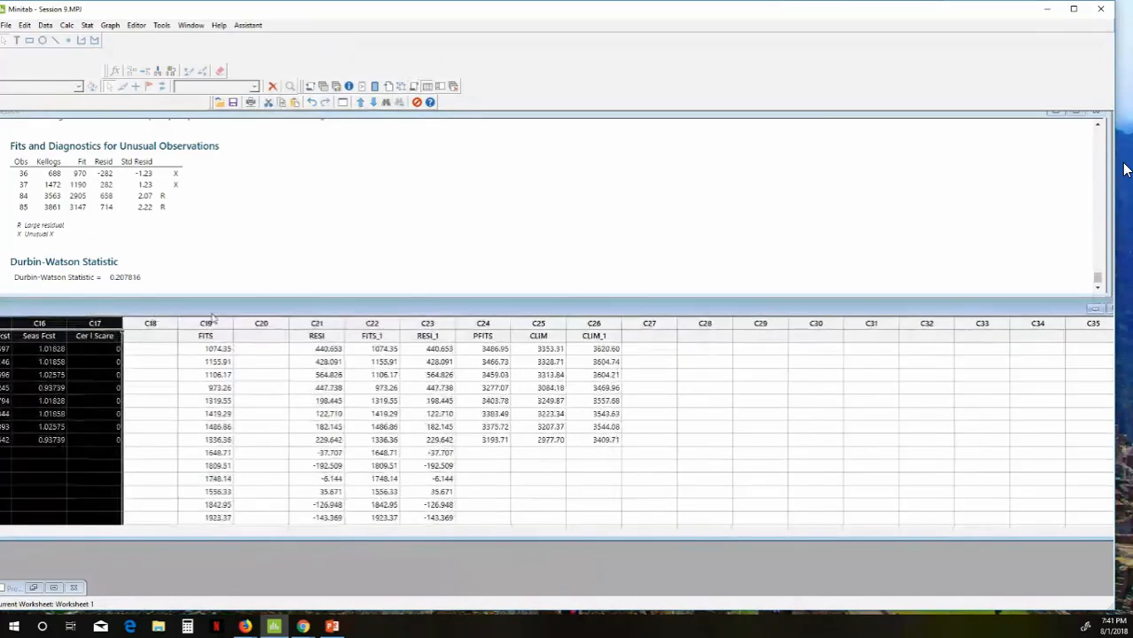
drag(212, 313, 171, 312)
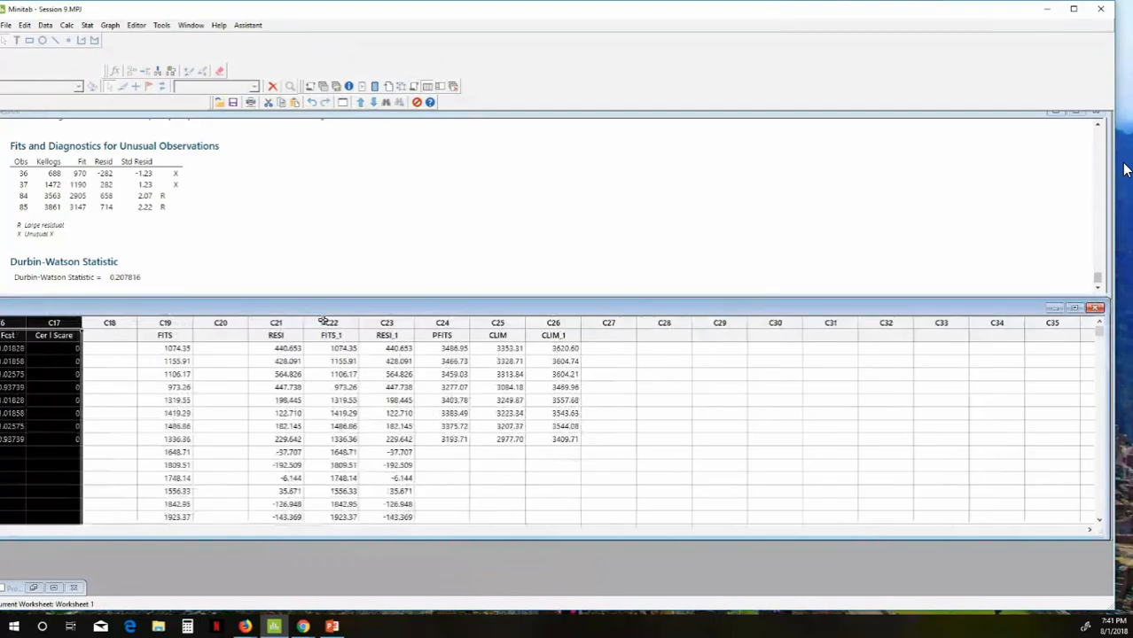
drag(325, 322, 372, 323)
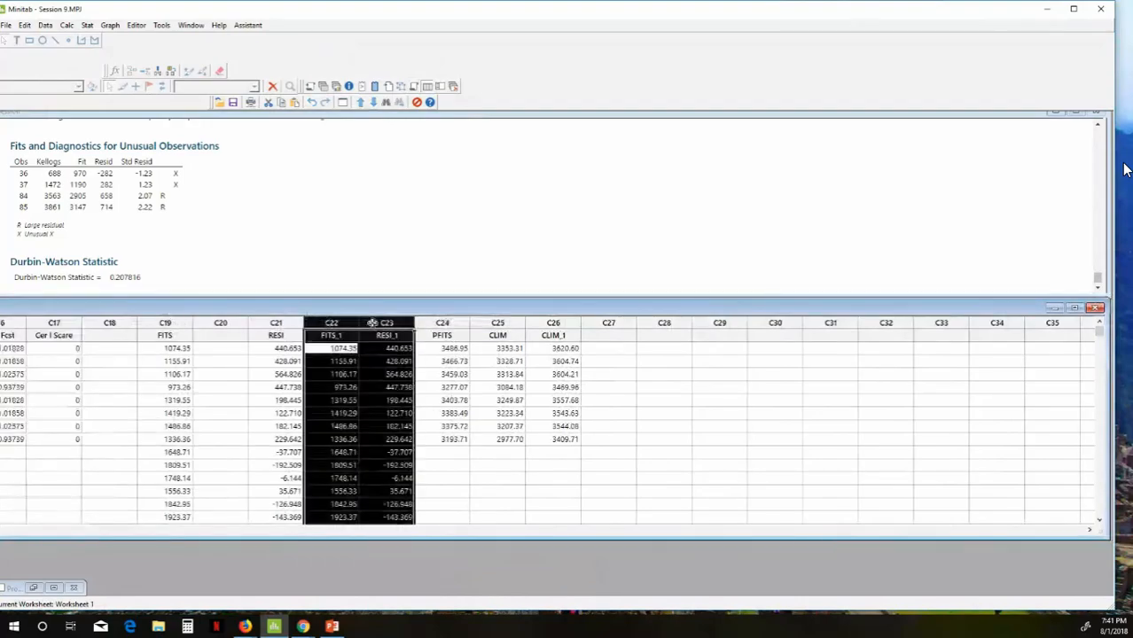
right_click(376, 323)
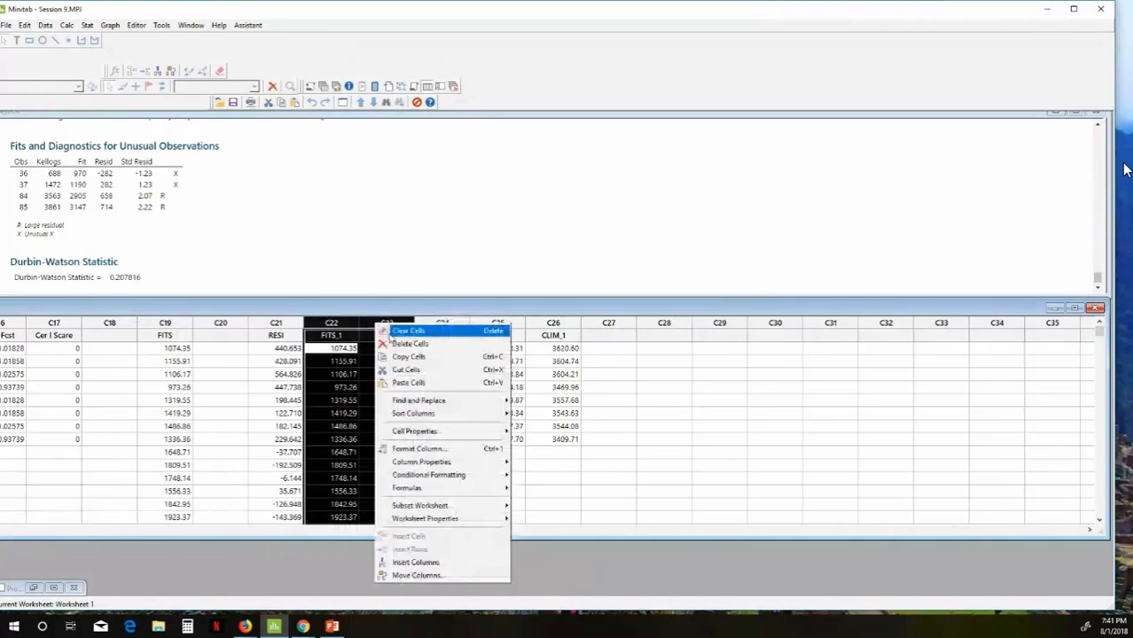
click(400, 345)
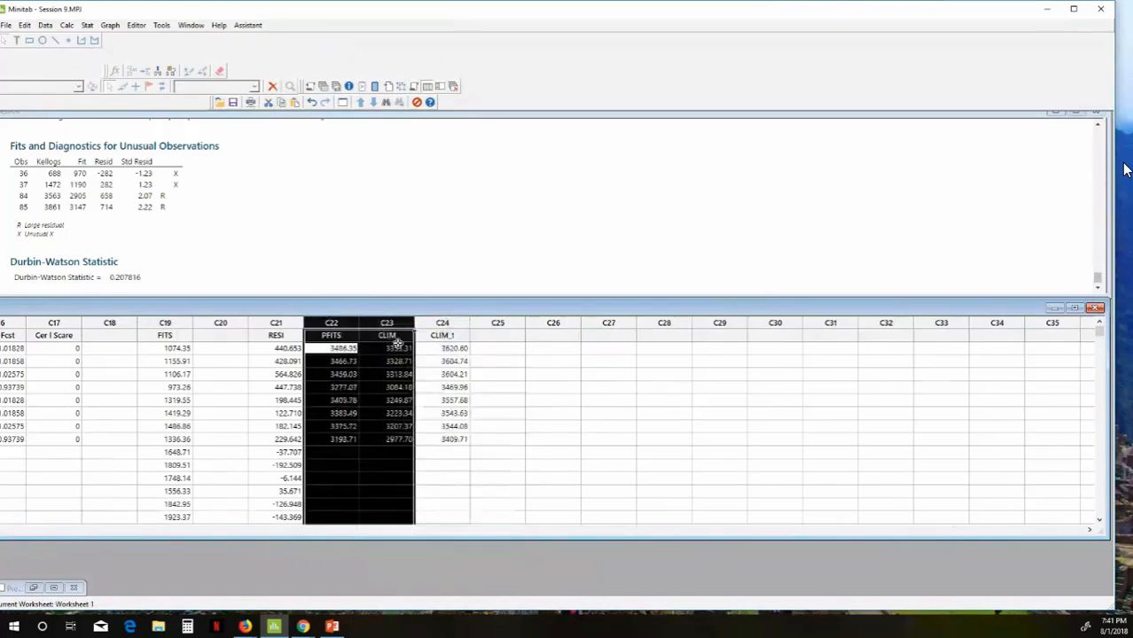
Step: Copy the eight predicted values in the PFITS column
click(500, 347)
drag(354, 349, 346, 439)
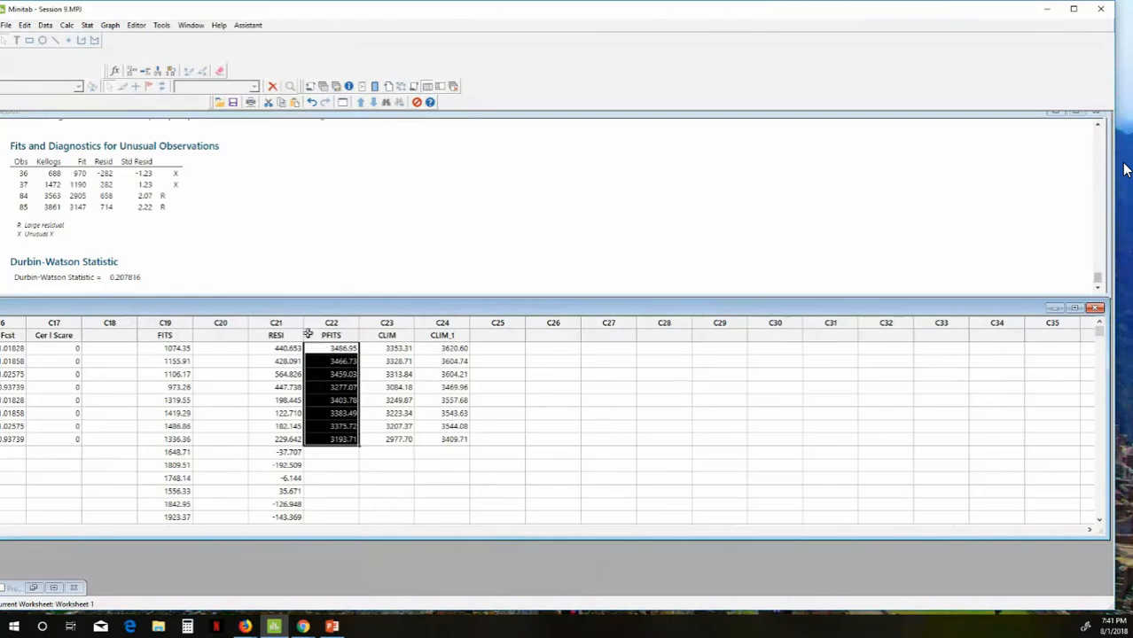
Step: Insert an empty worksheet column between Kellogs and Q1
drag(277, 315, 651, 321)
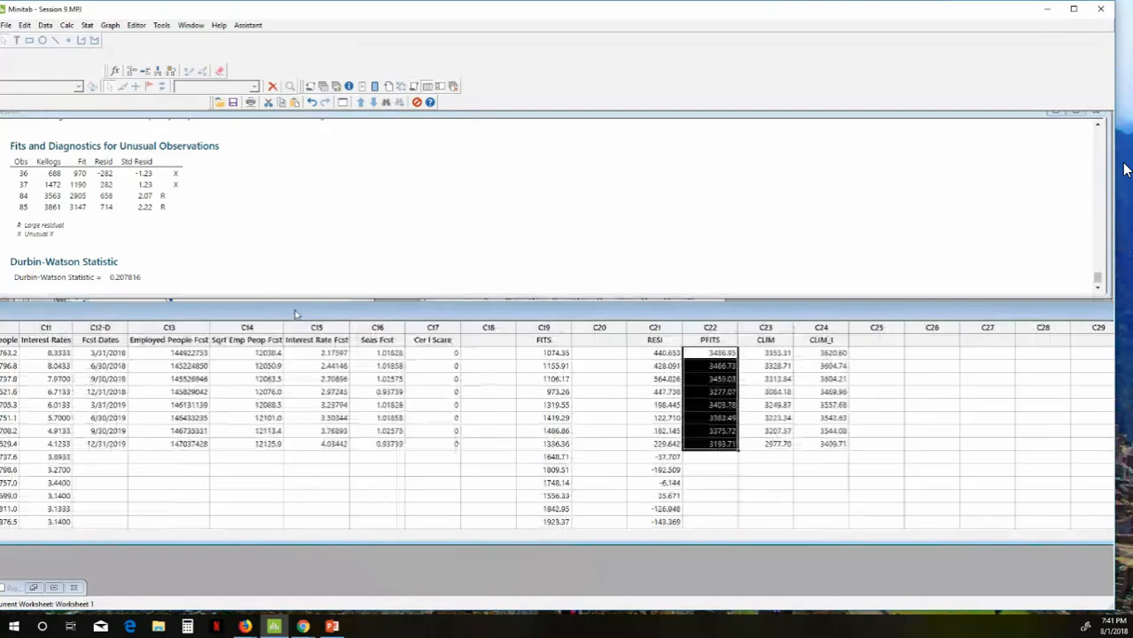
drag(297, 315, 607, 316)
drag(300, 321, 487, 318)
click(146, 326)
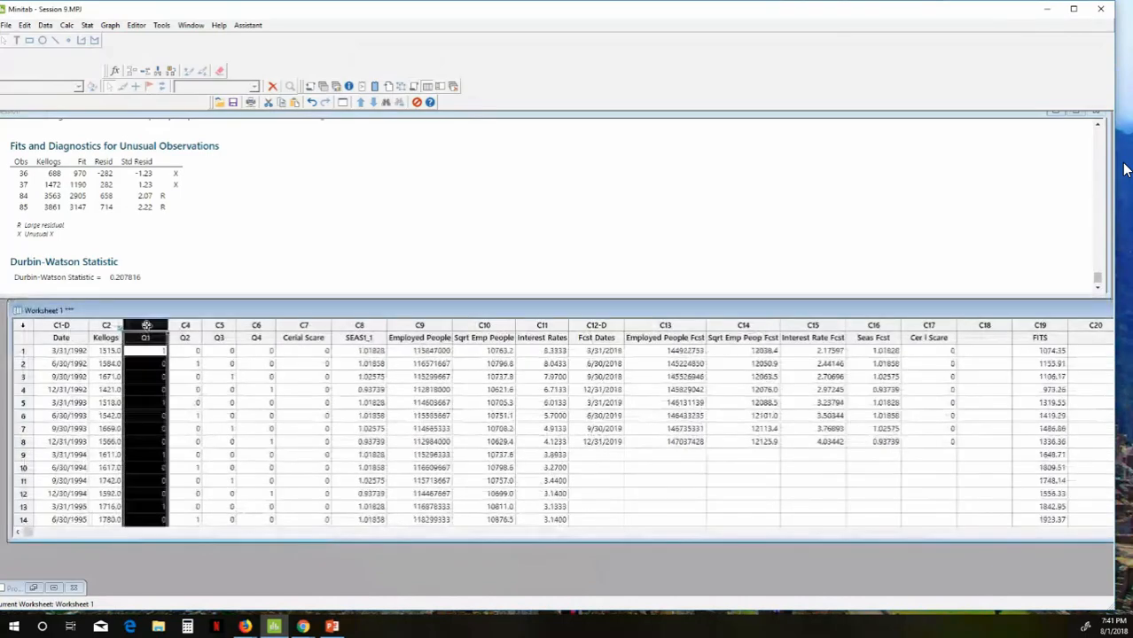
right_click(146, 326)
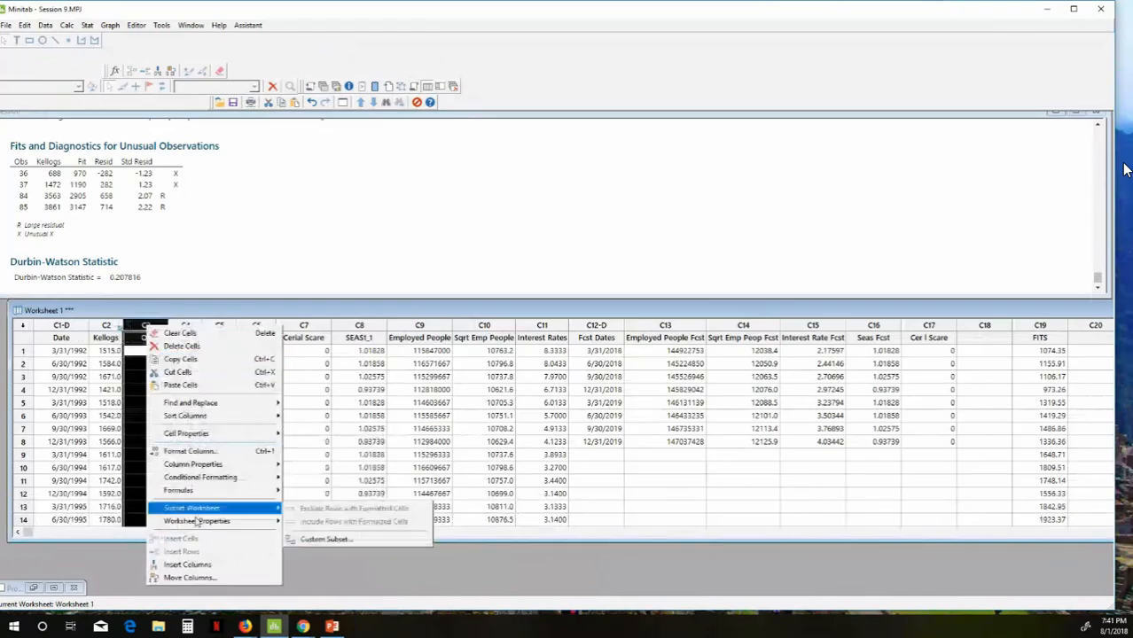
click(187, 565)
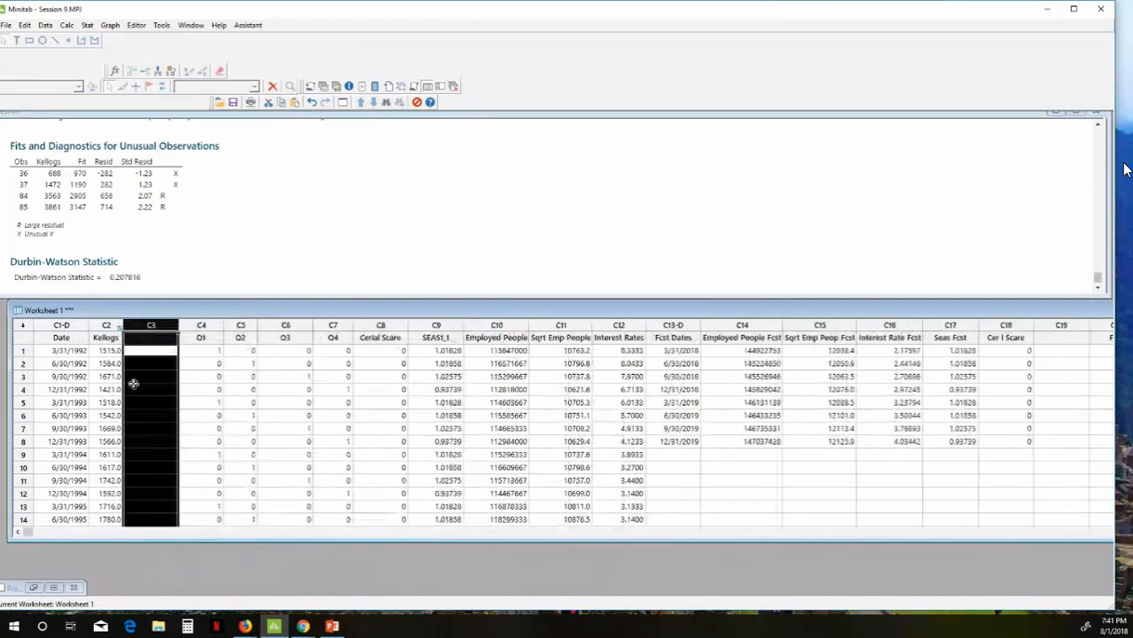
Step: Name the empty column beside Kellogs Reg Fcst
click(133, 342)
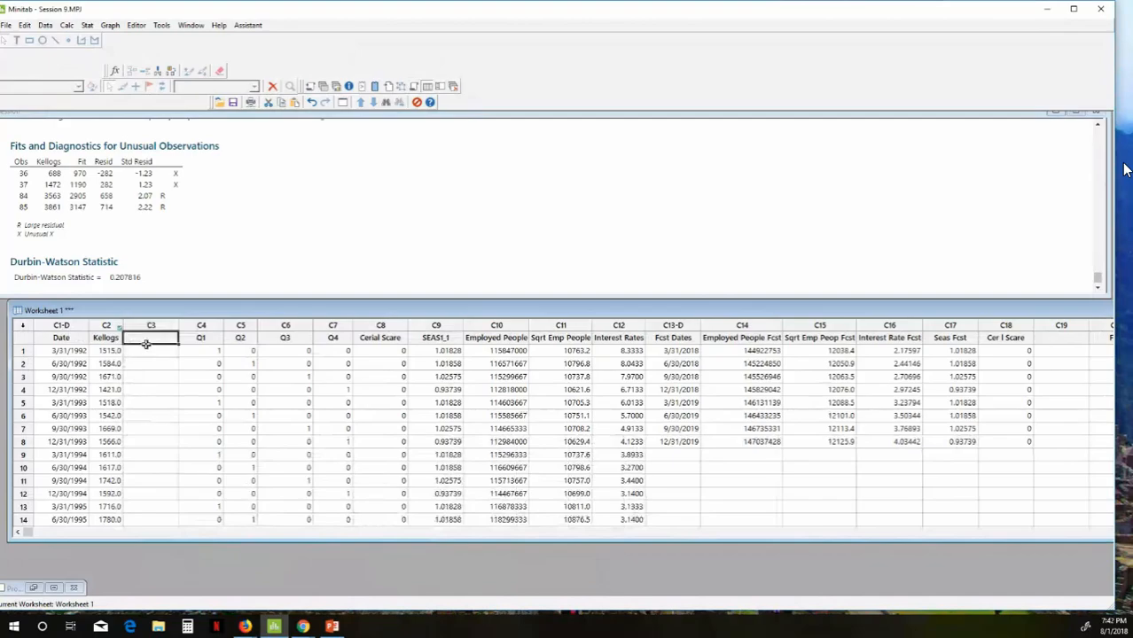
text(Reg Fc)
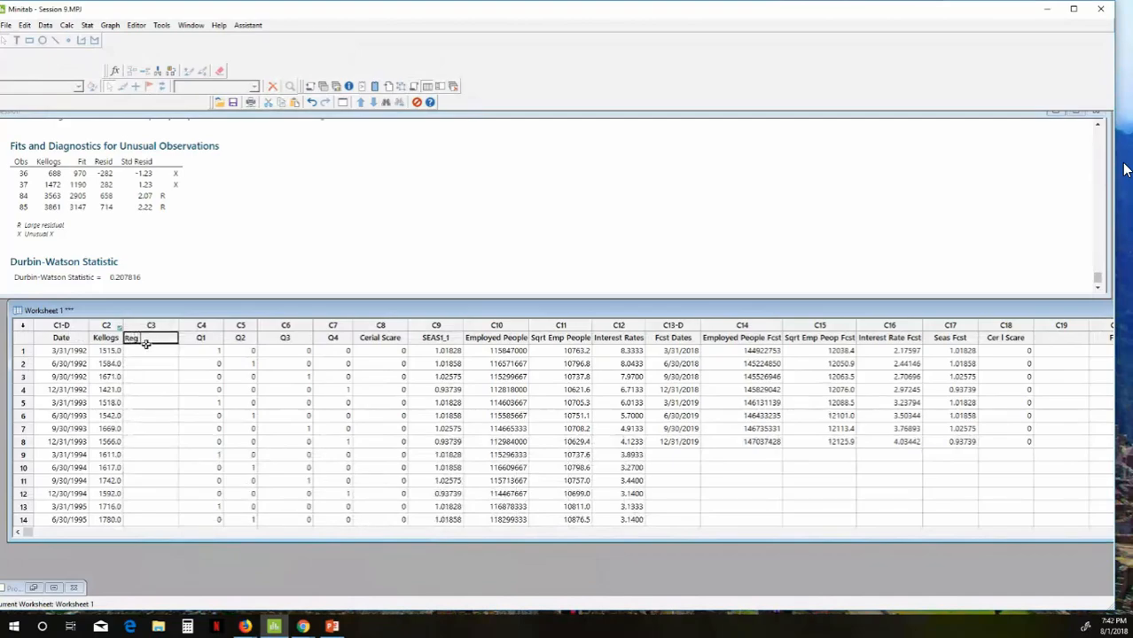
text(st)
key(Return)
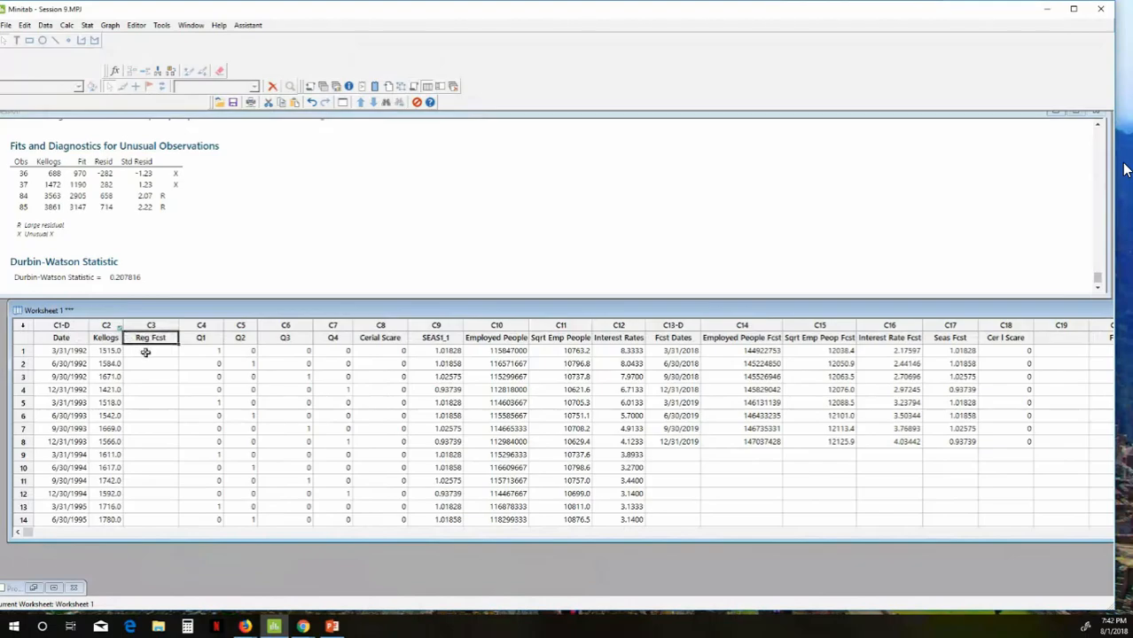
Step: Paste the copied PFITS values into Reg Fcst starting at row 105, just below the last Kellogs observation
scroll(155, 378, down, 3)
scroll(156, 379, down, 10)
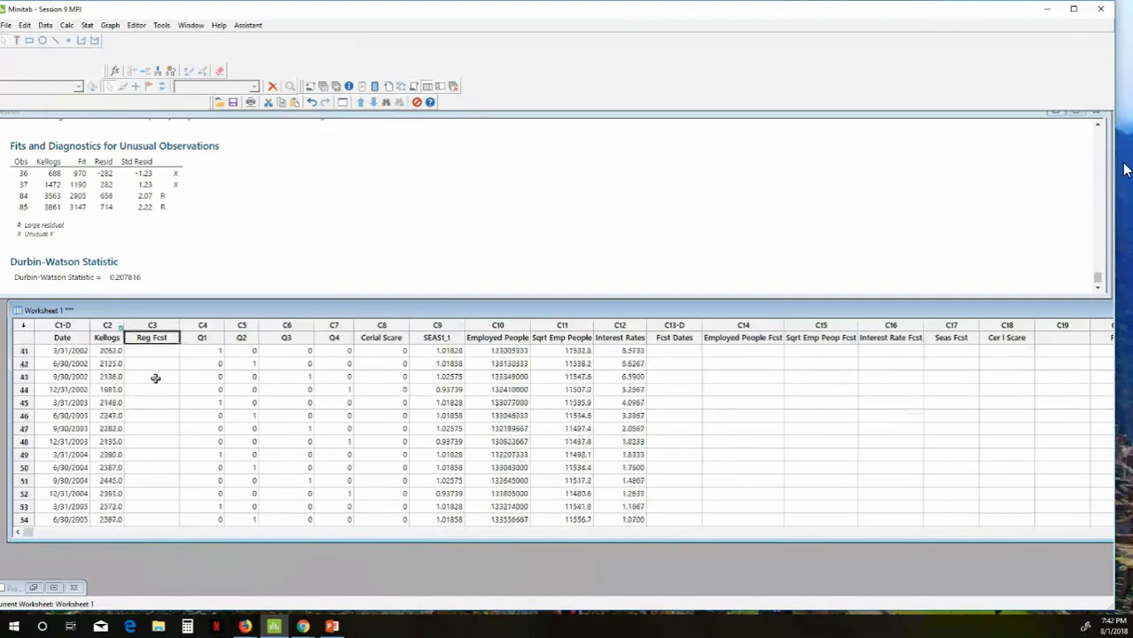
scroll(155, 378, down, 18)
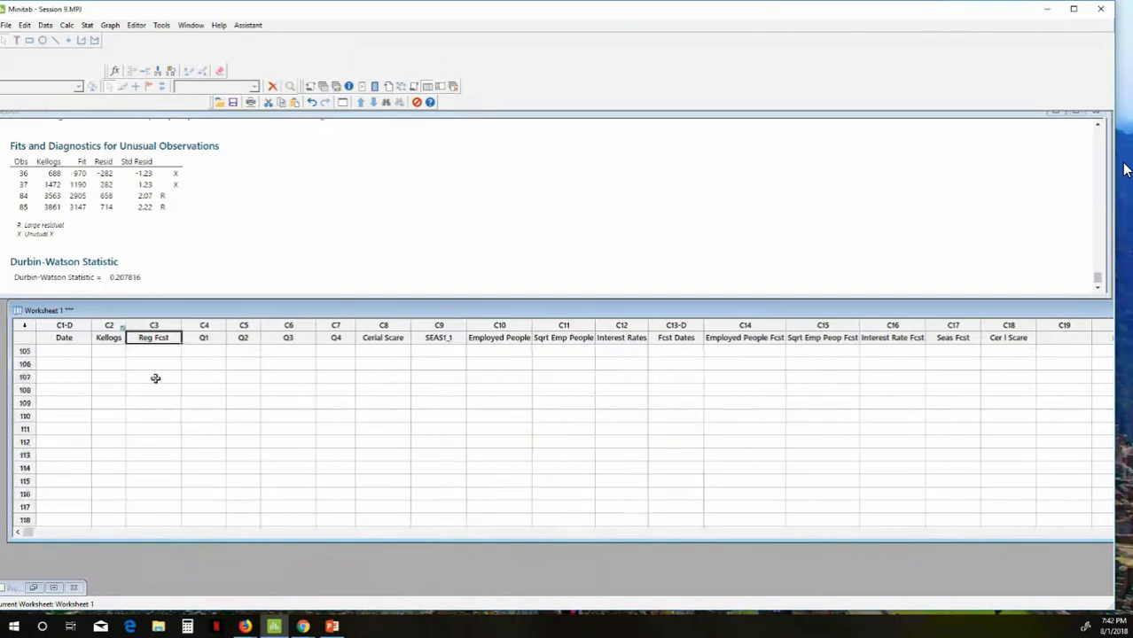
click(151, 457)
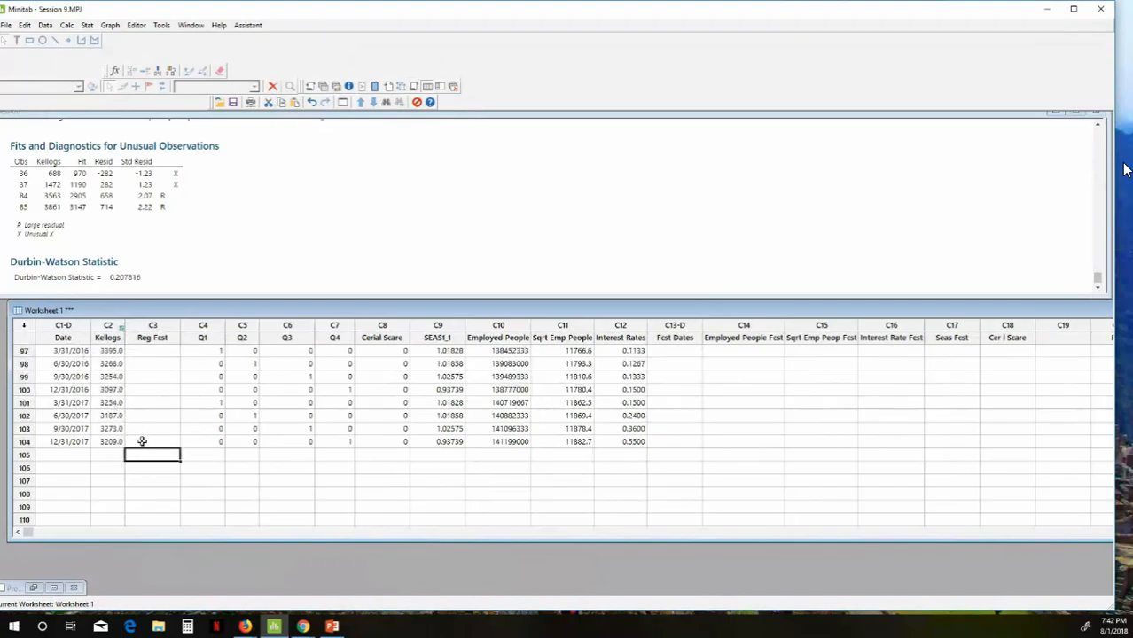
key(ctrl+v)
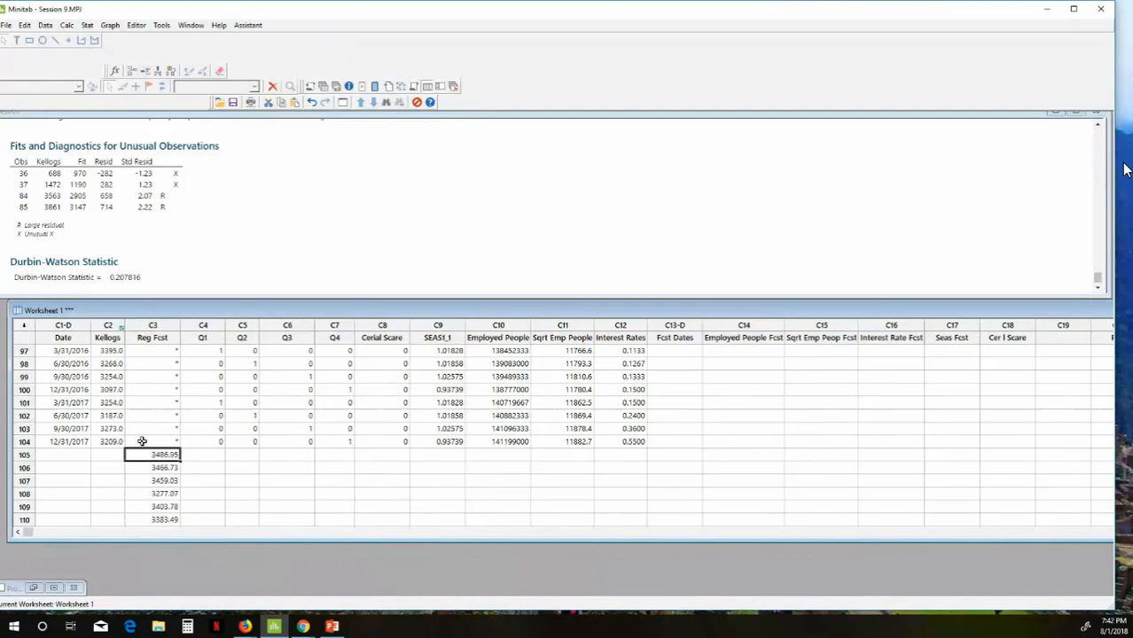
click(199, 464)
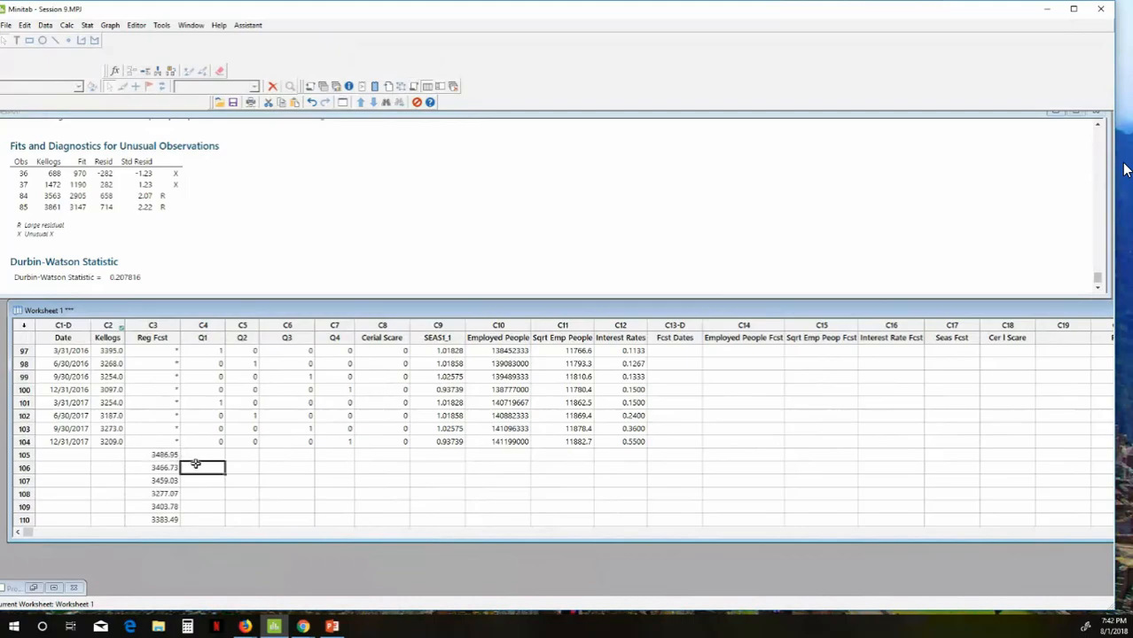
Step: Create a multiple time series plot of Kellogs and Reg Fcst, and move its window clear of the forecast rows
click(106, 327)
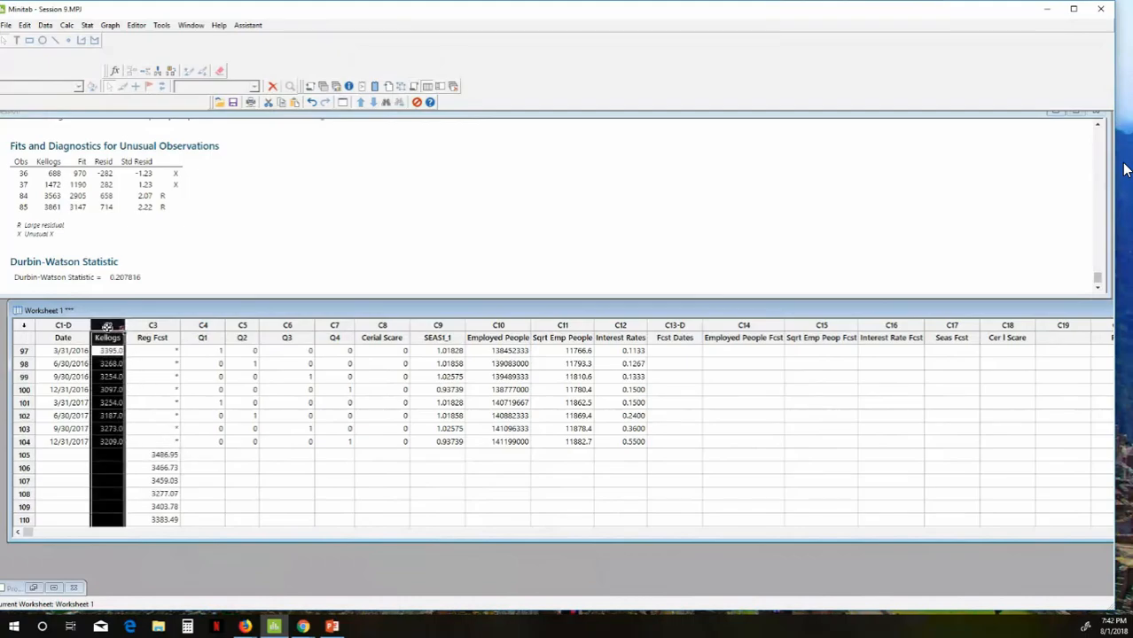
click(146, 326)
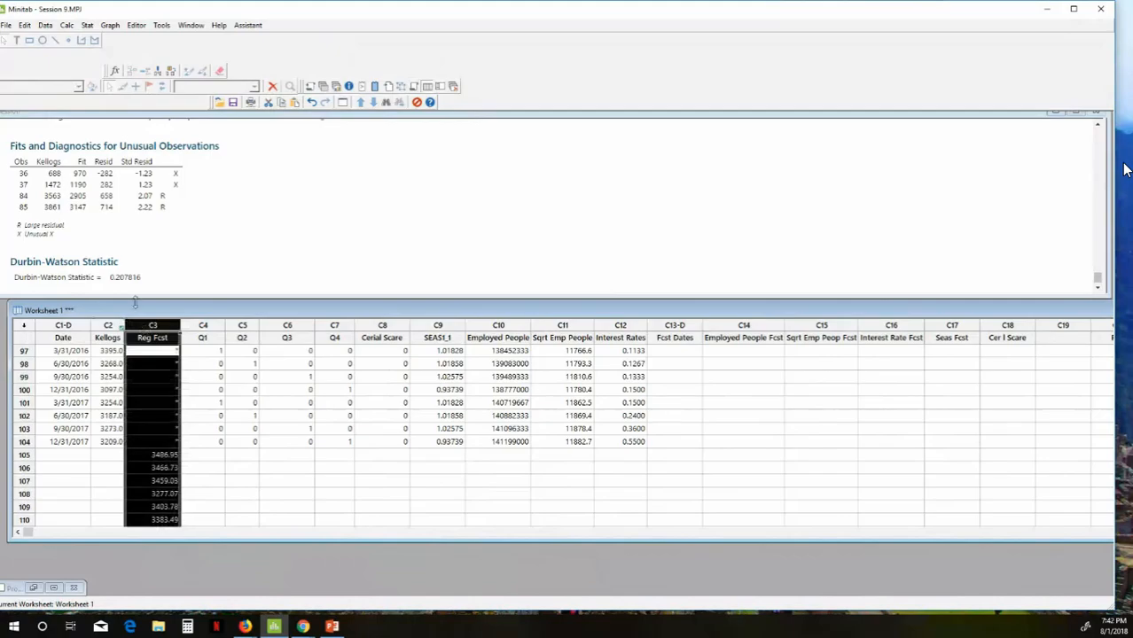
click(87, 25)
mouse_move(113, 106)
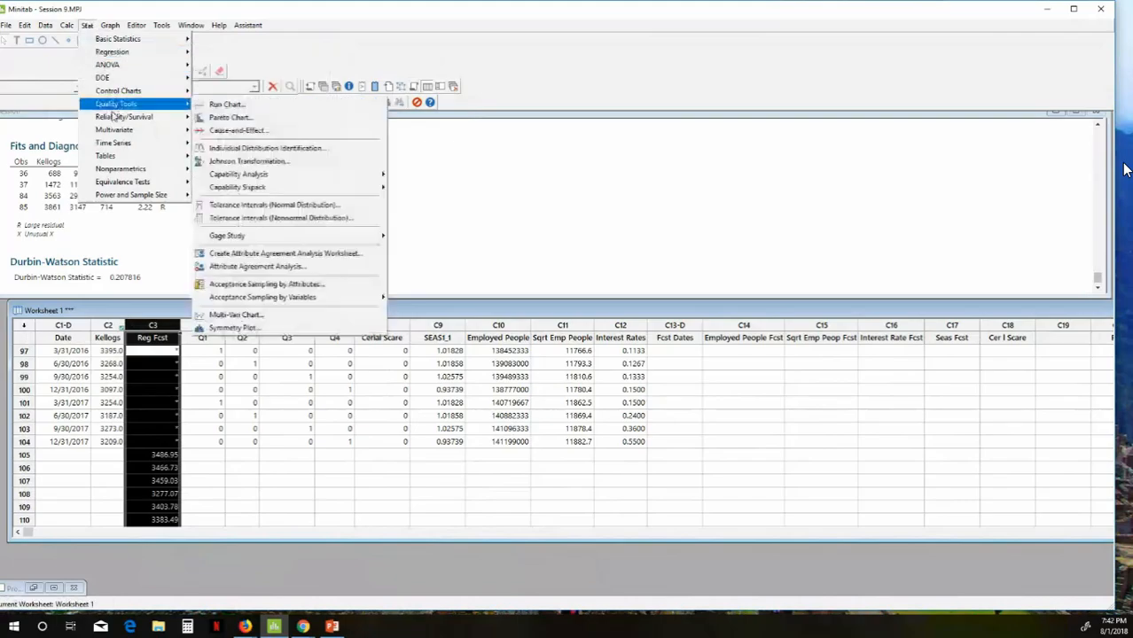
mouse_move(113, 143)
click(206, 143)
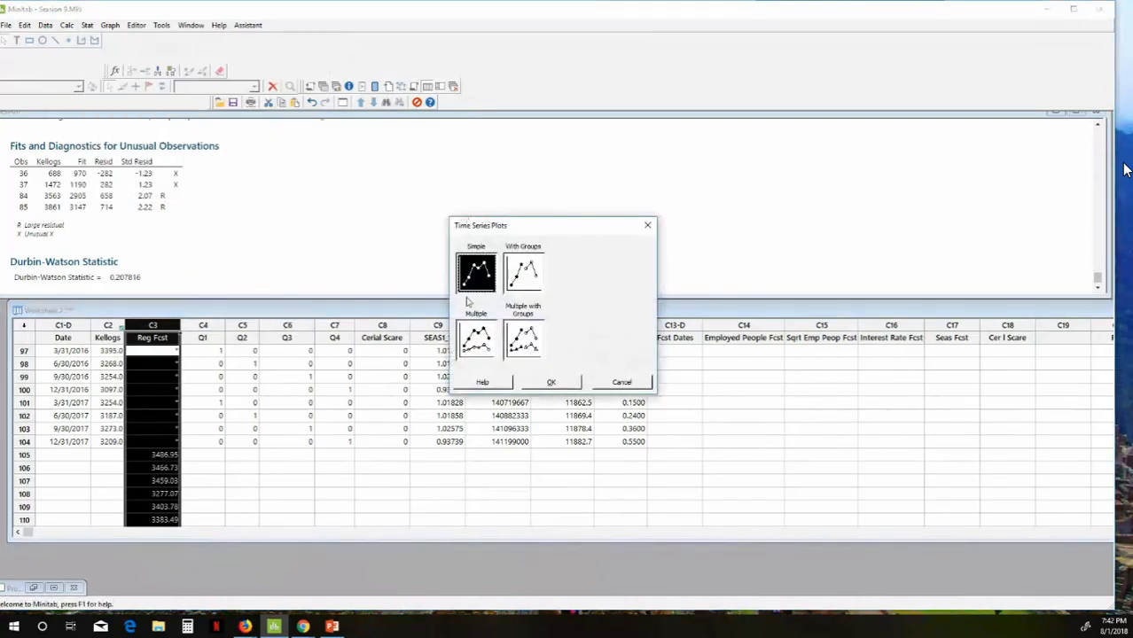
click(475, 335)
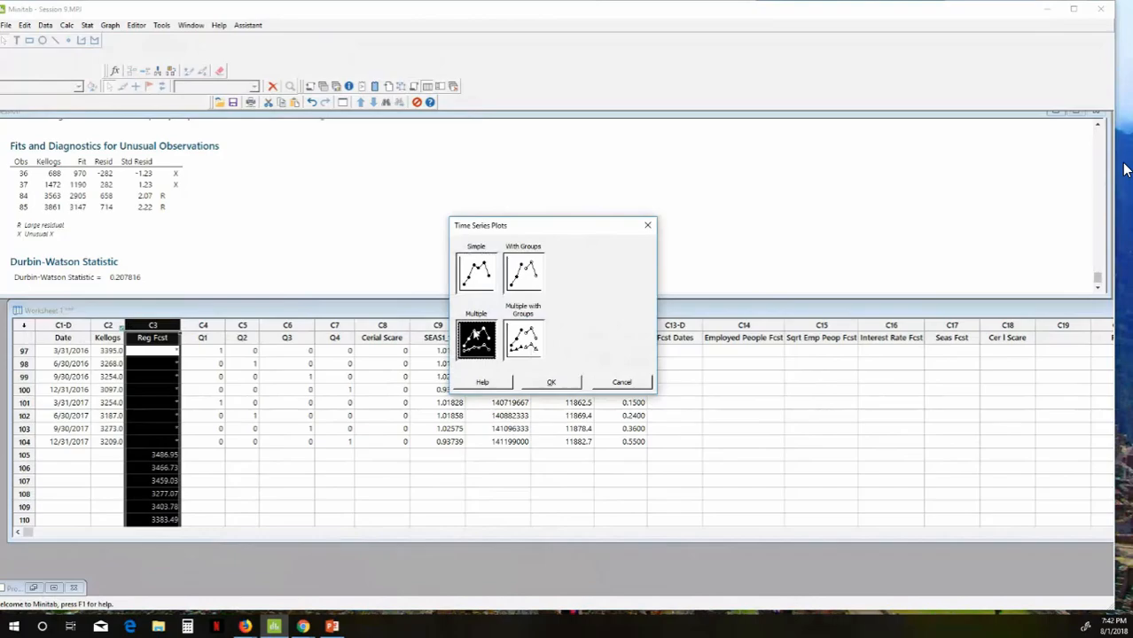
click(549, 382)
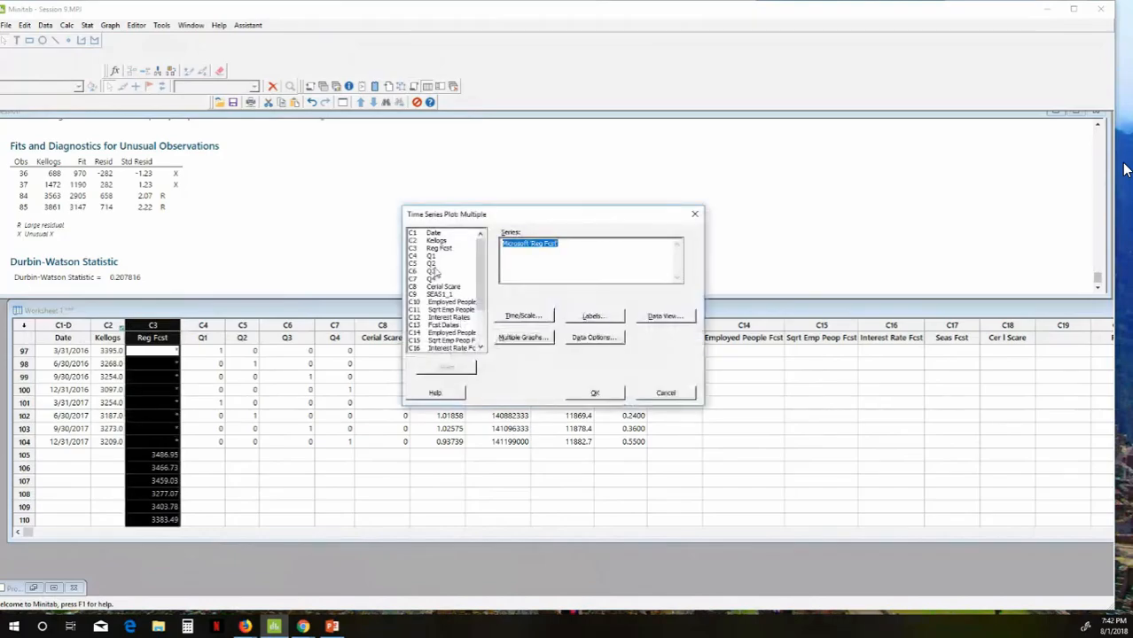
double_click(434, 240)
double_click(431, 249)
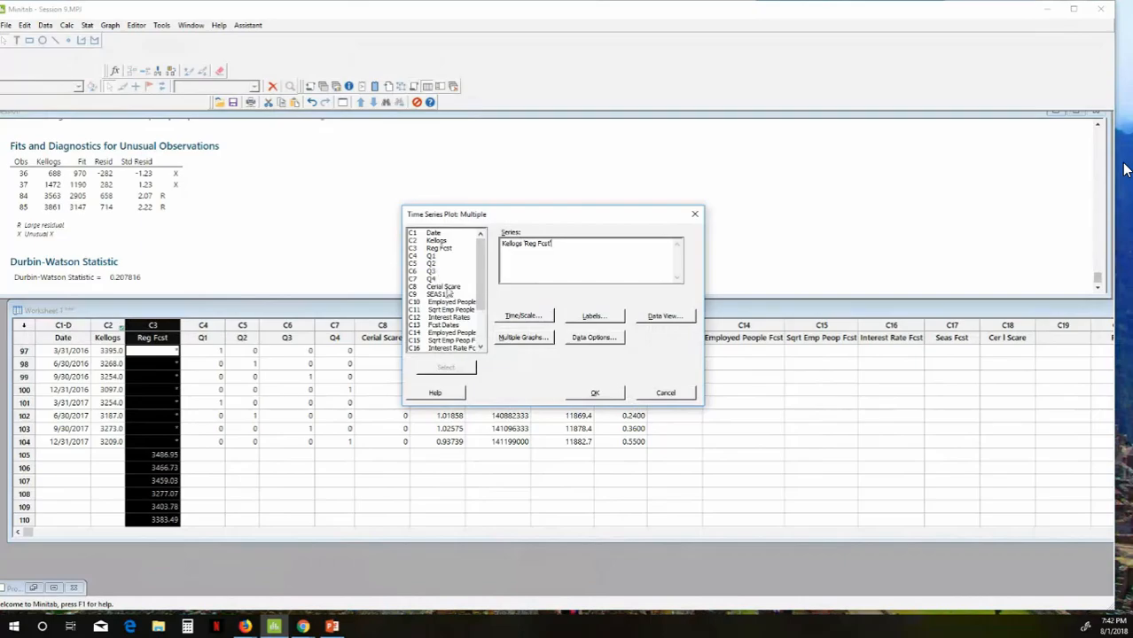
click(594, 392)
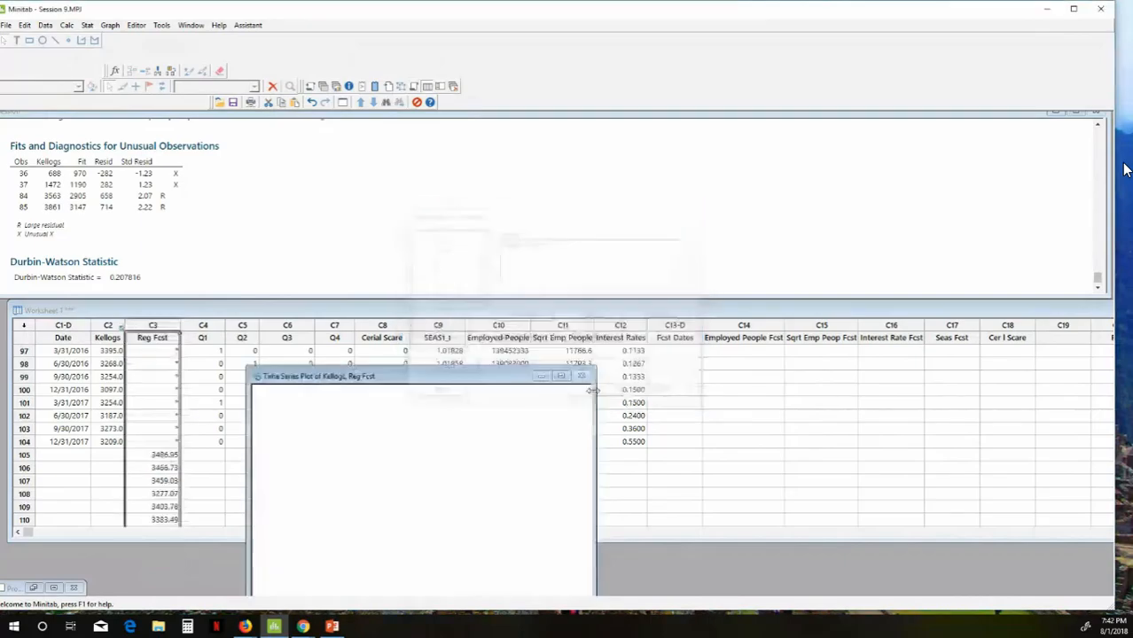
drag(471, 377, 255, 147)
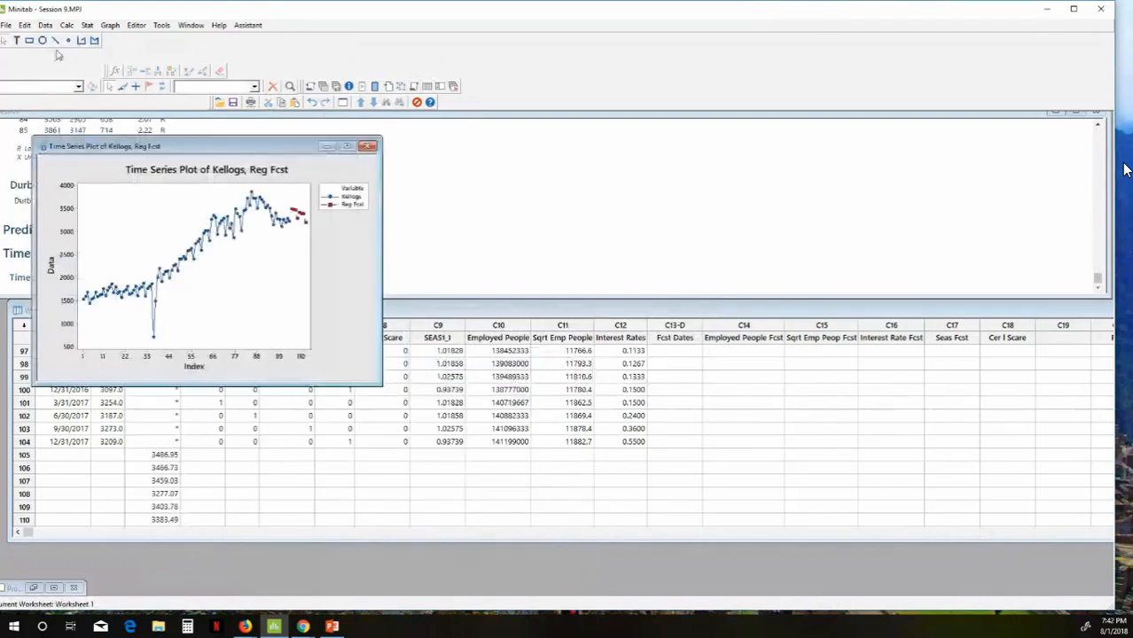
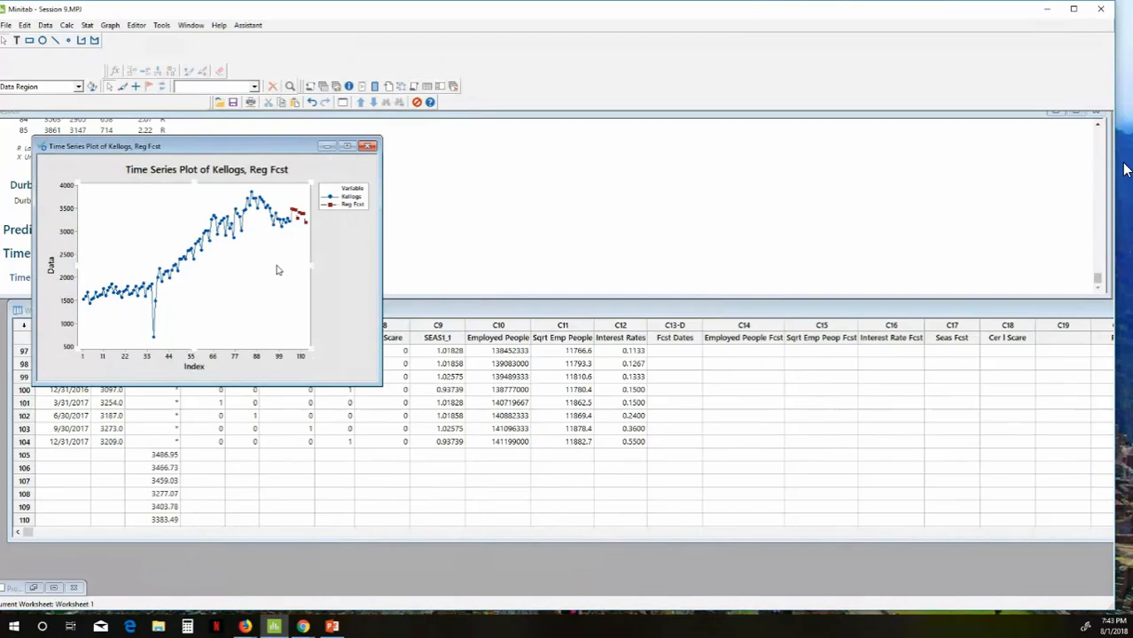
Step: Leave the full-screen presentation, post "Kind of yes" in the YouSeeU public chat, and return to full screen
key(Escape)
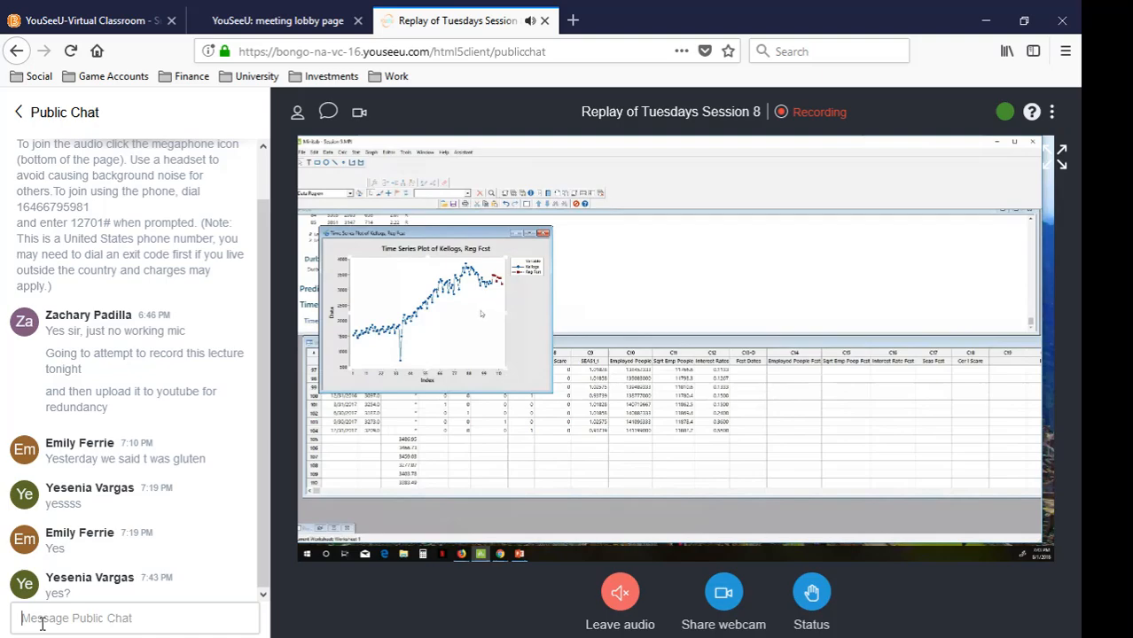
click(41, 619)
text(Kind of yes)
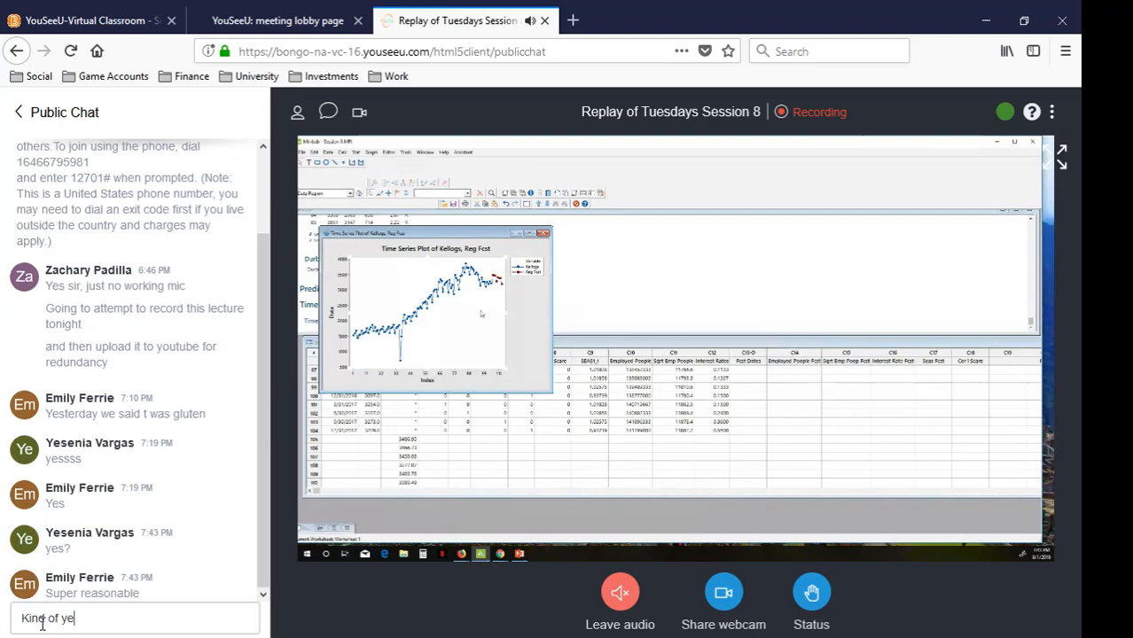
key(Return)
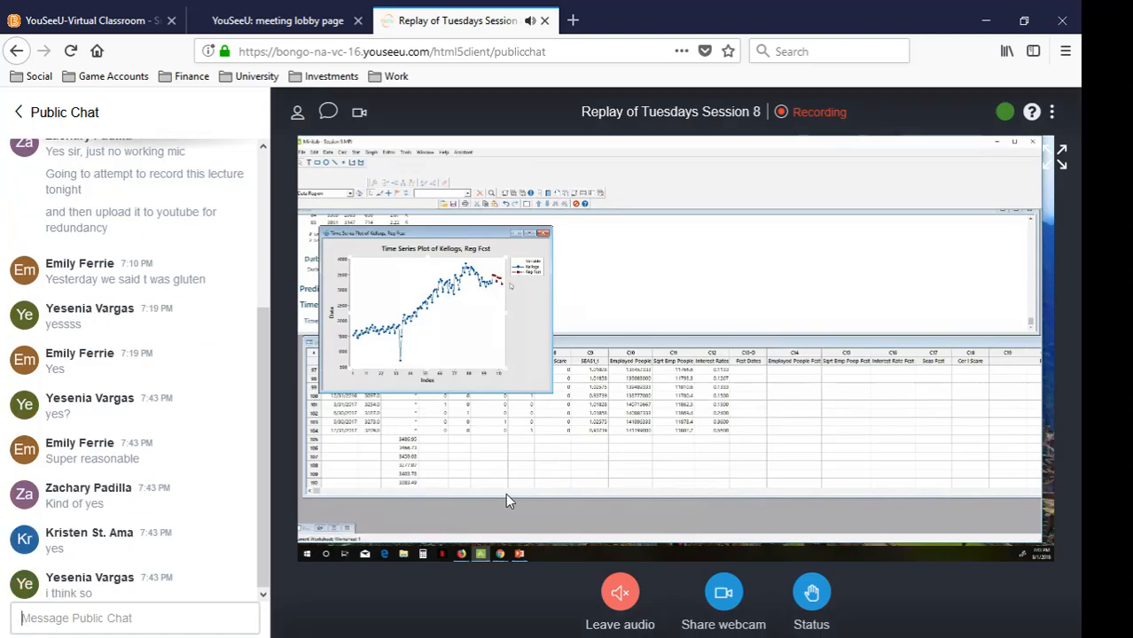
click(1060, 156)
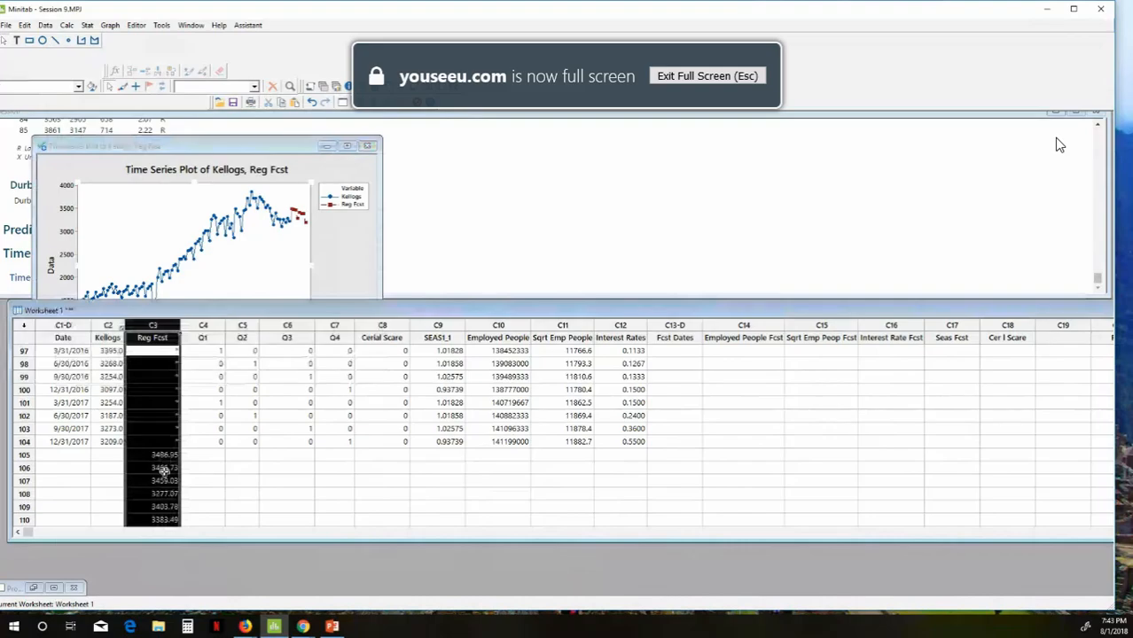
Step: Bring the Kellogs and Reg Fcst time series plot to the front and enlarge its window over the worksheet
drag(164, 458, 193, 517)
click(235, 503)
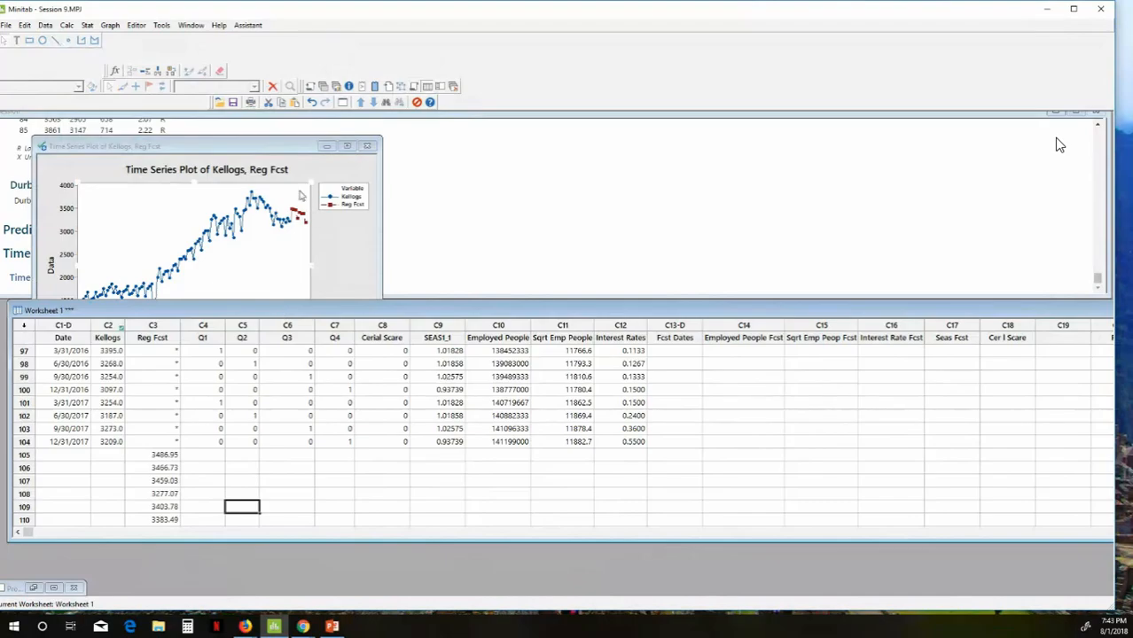
click(278, 155)
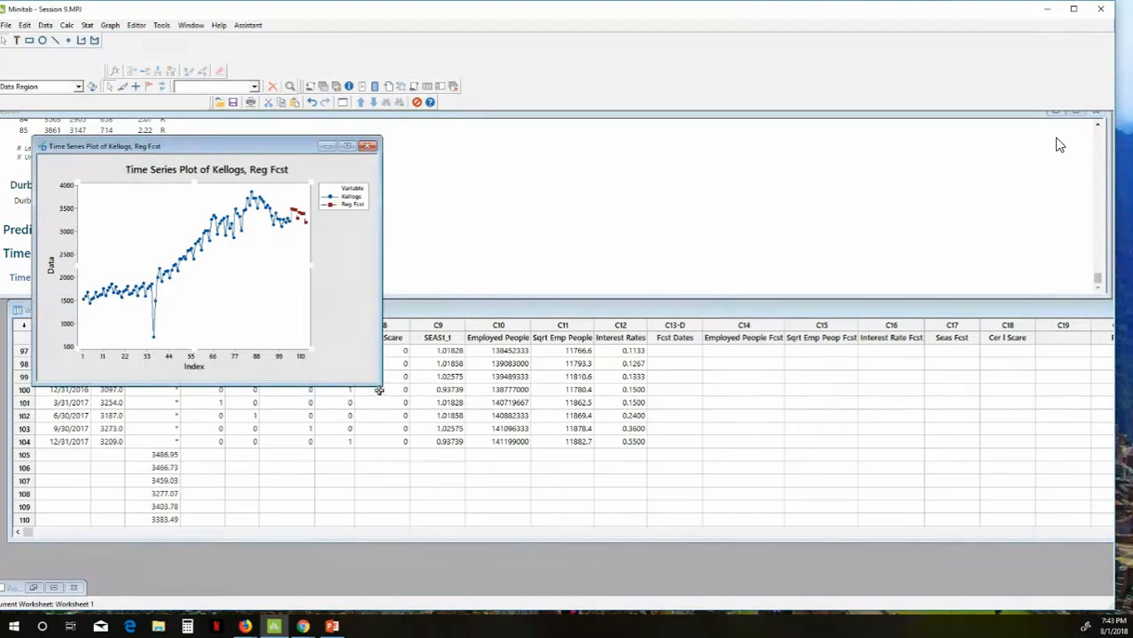
drag(378, 384, 690, 592)
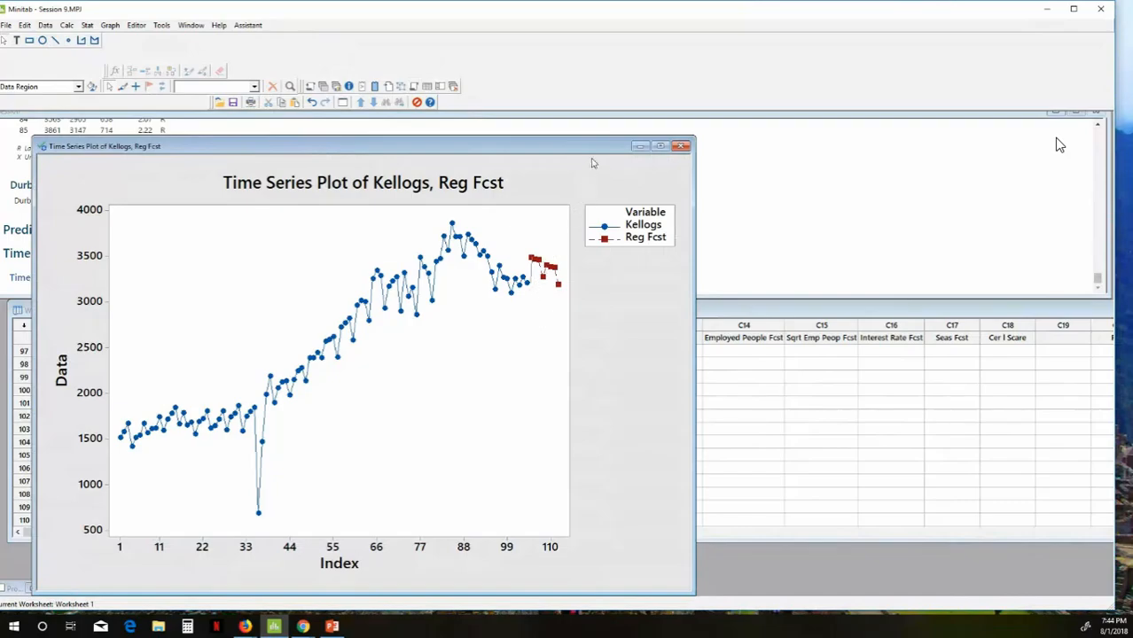
drag(592, 151, 572, 137)
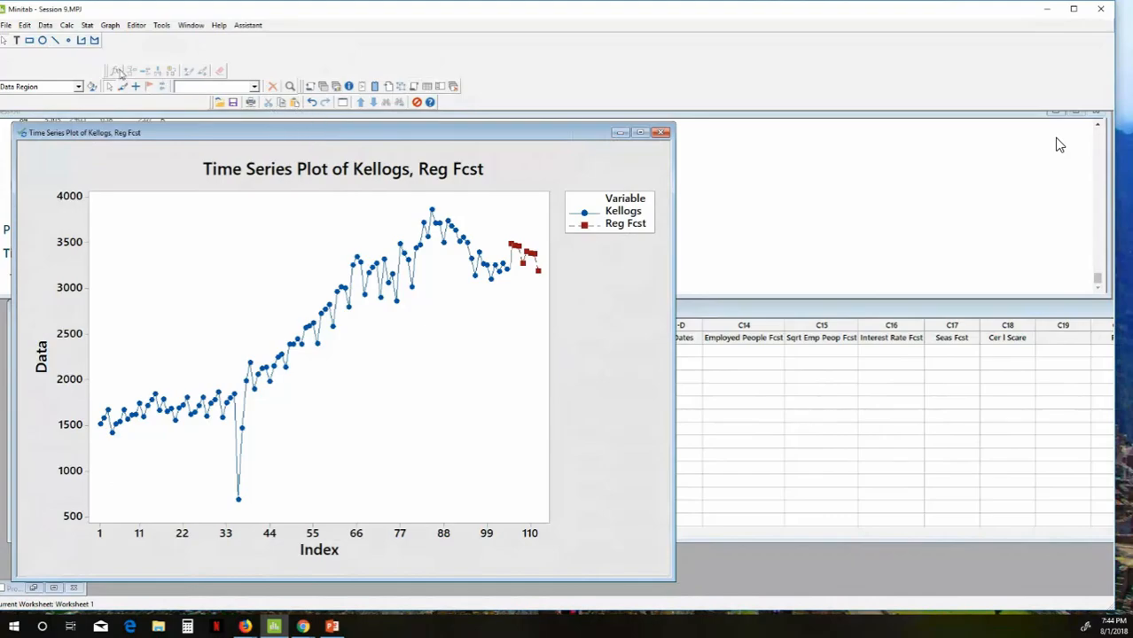
Step: Add the text annotation Heteroscedasticity in the empty area above the early Kellogs observations on the plot
click(17, 40)
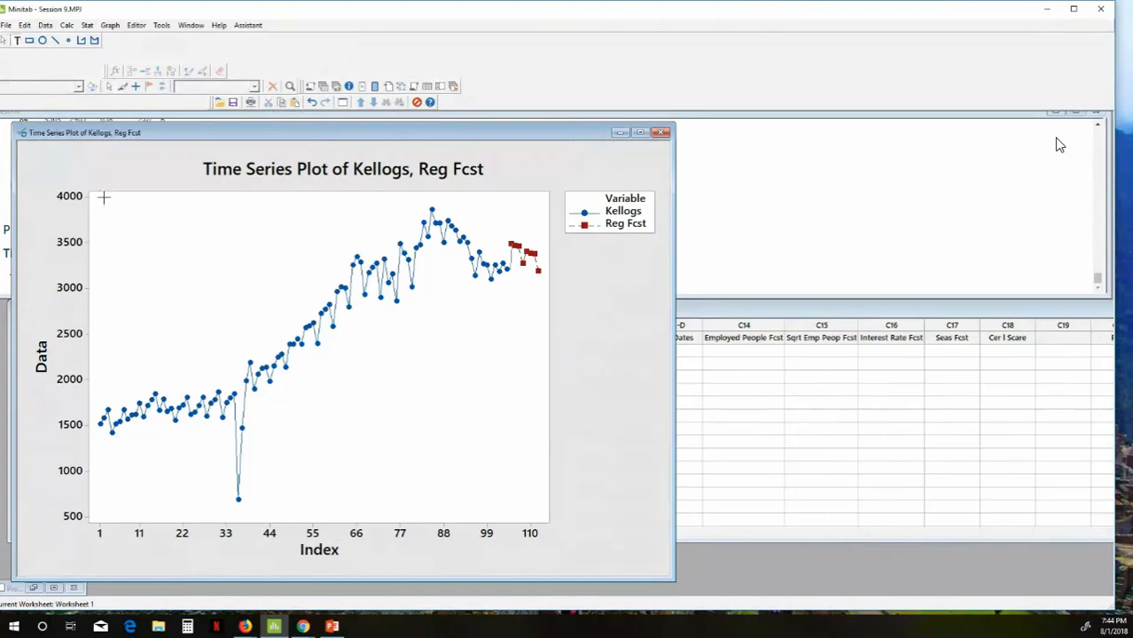
drag(105, 205, 342, 257)
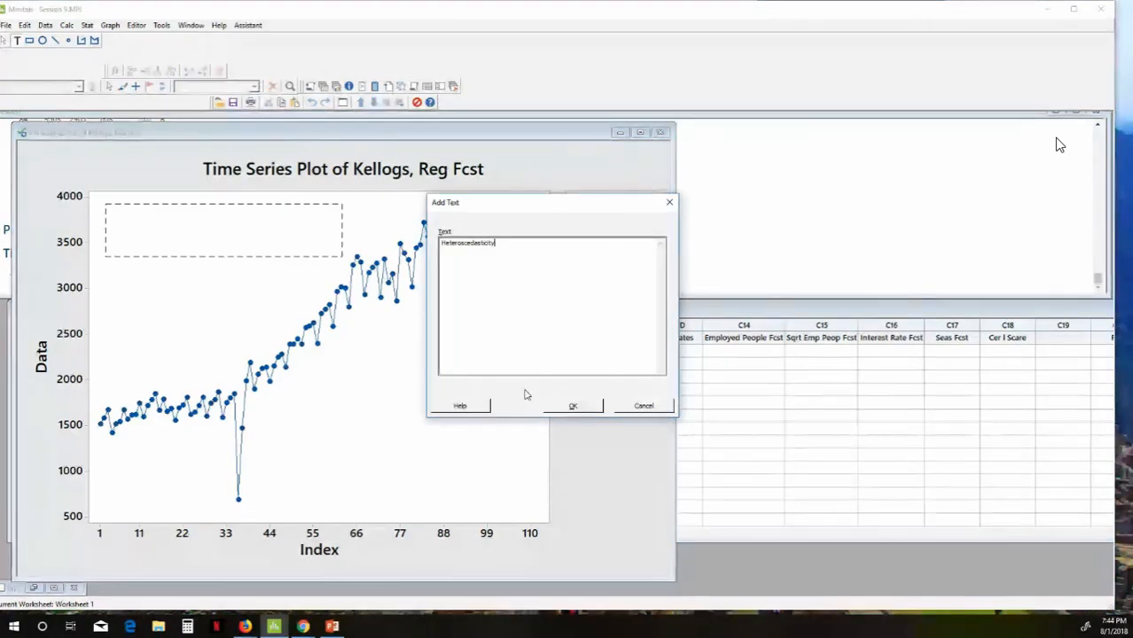
click(573, 405)
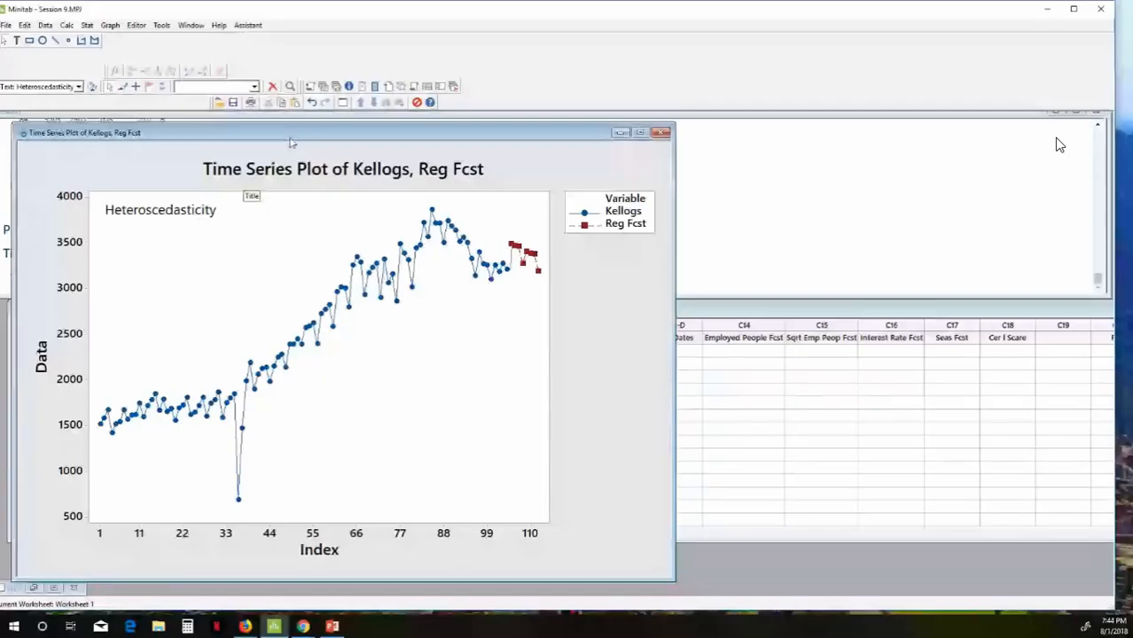
Step: Create a simple time series plot of the RESI residuals and move its window over the Kellogs plot
click(86, 25)
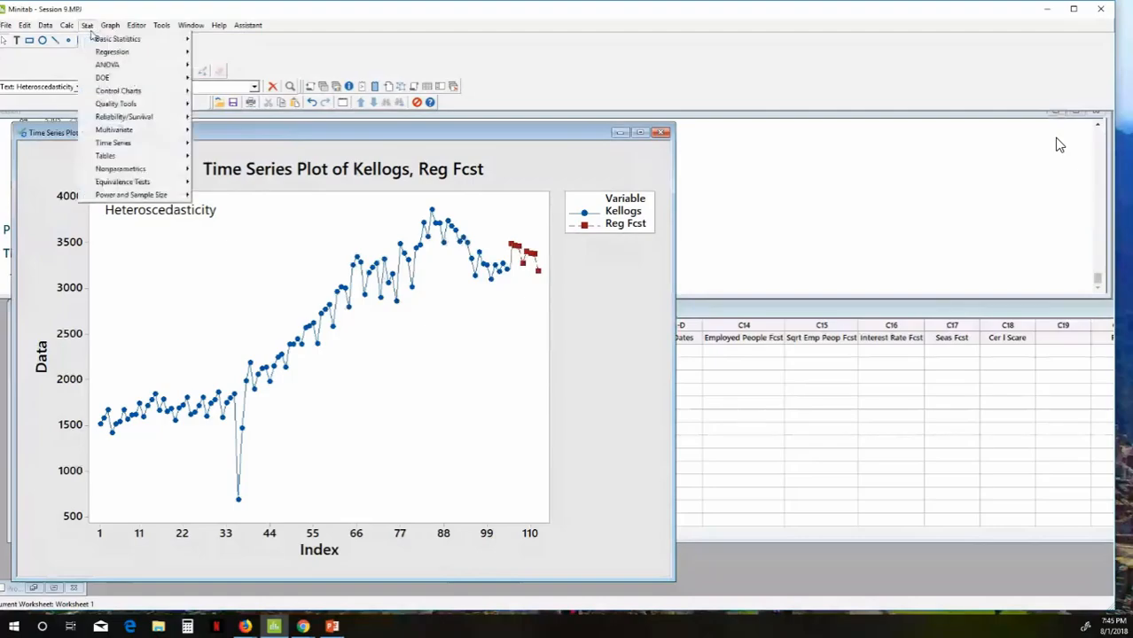
mouse_move(92, 53)
mouse_move(125, 142)
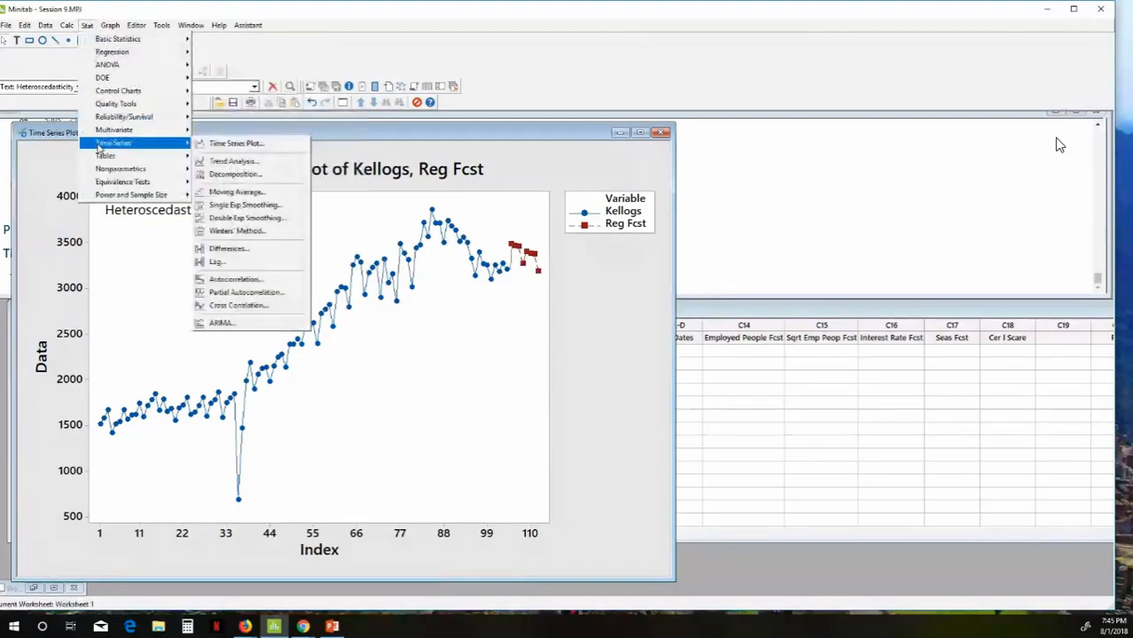
click(210, 140)
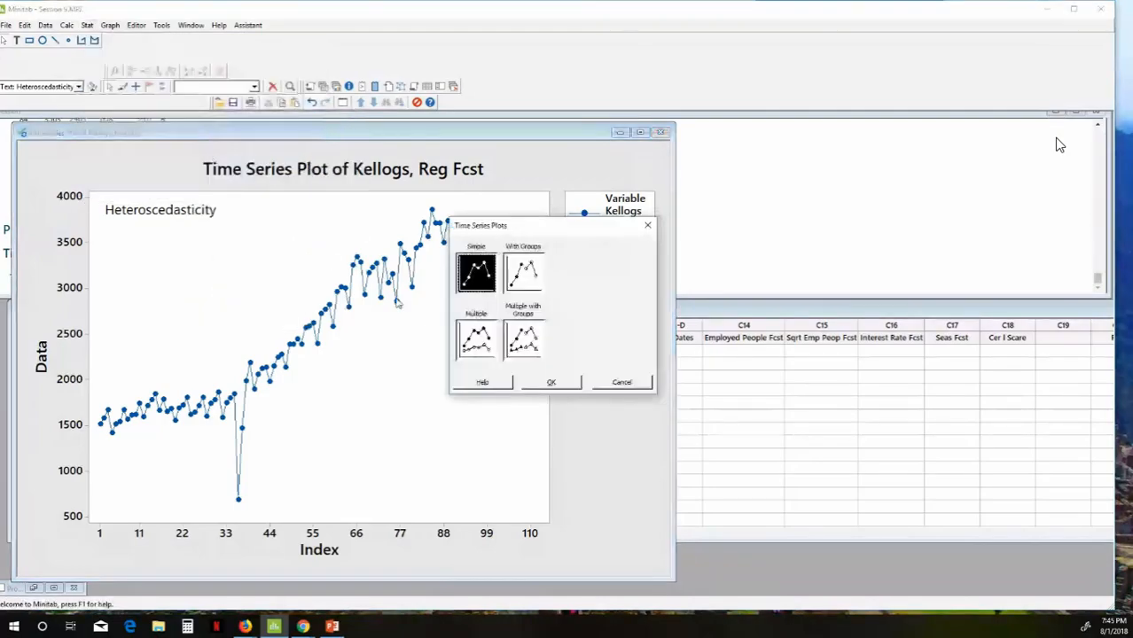
click(544, 383)
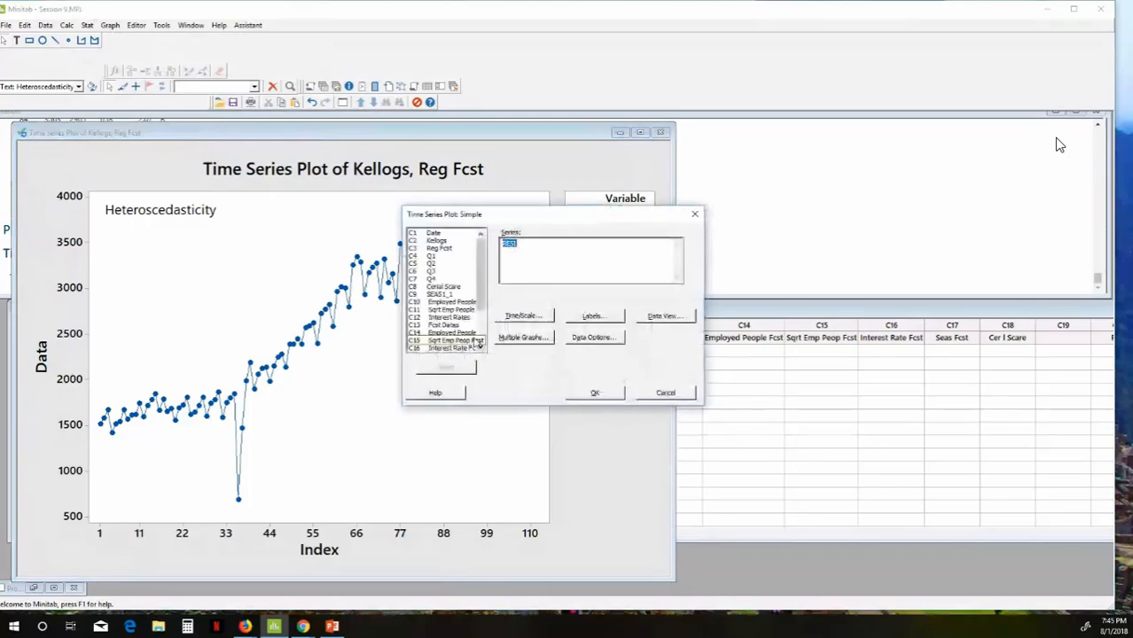
scroll(479, 342, down, 3)
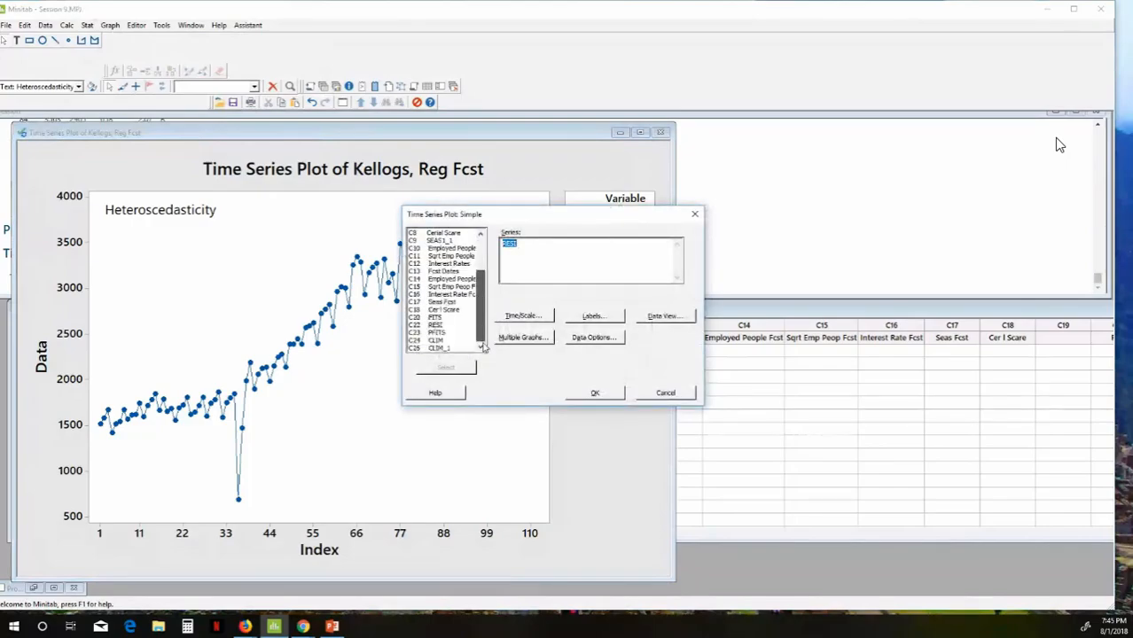
click(435, 325)
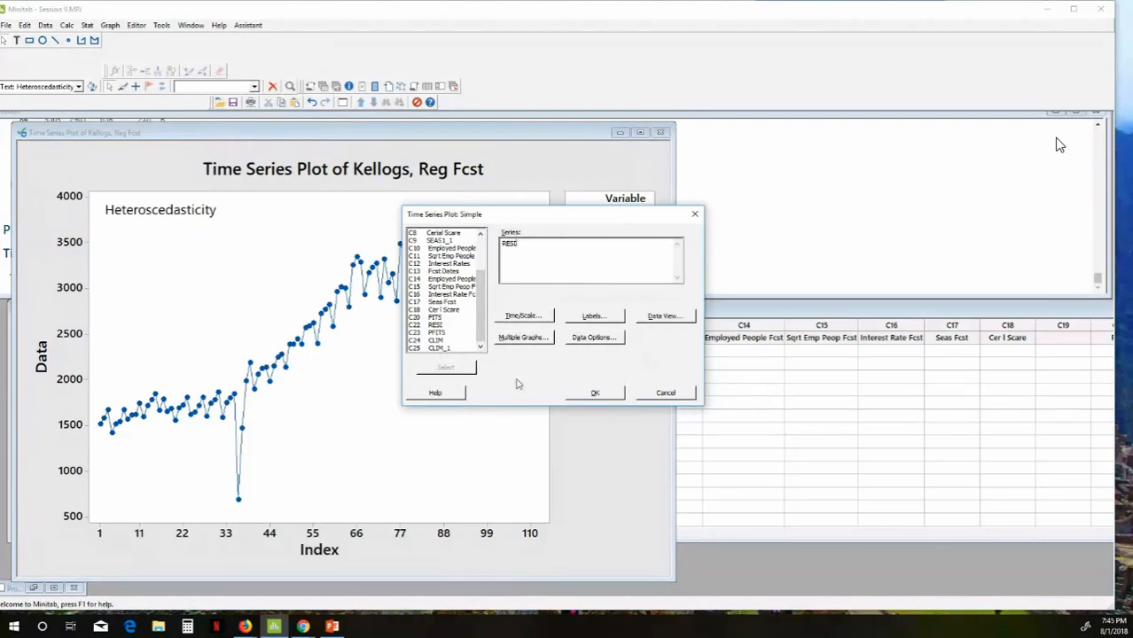
click(577, 394)
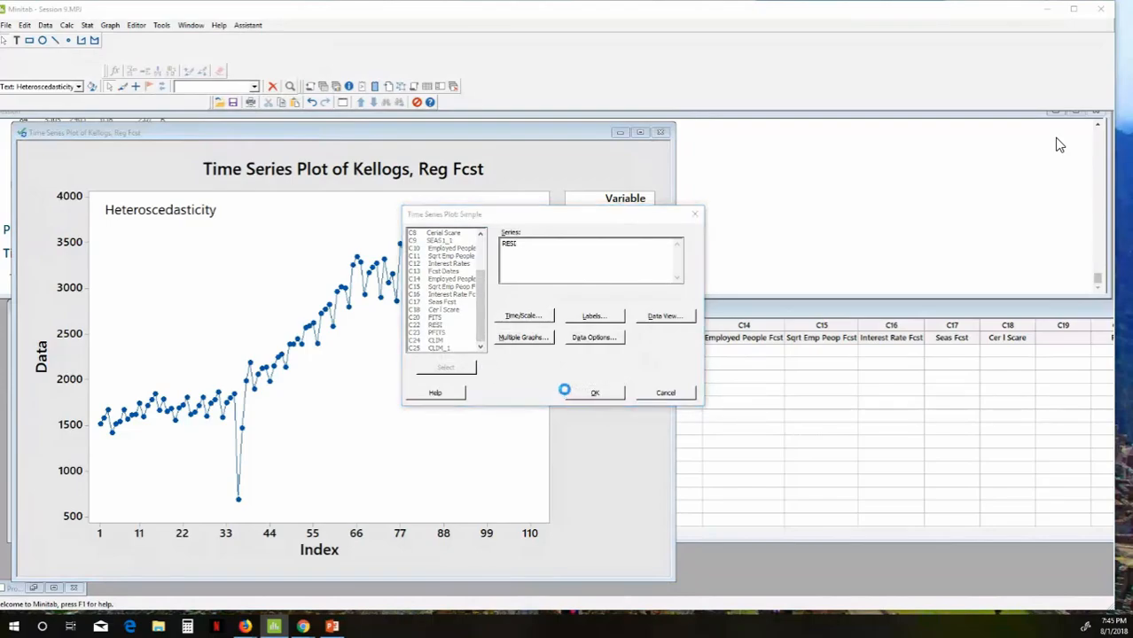
drag(520, 399, 360, 183)
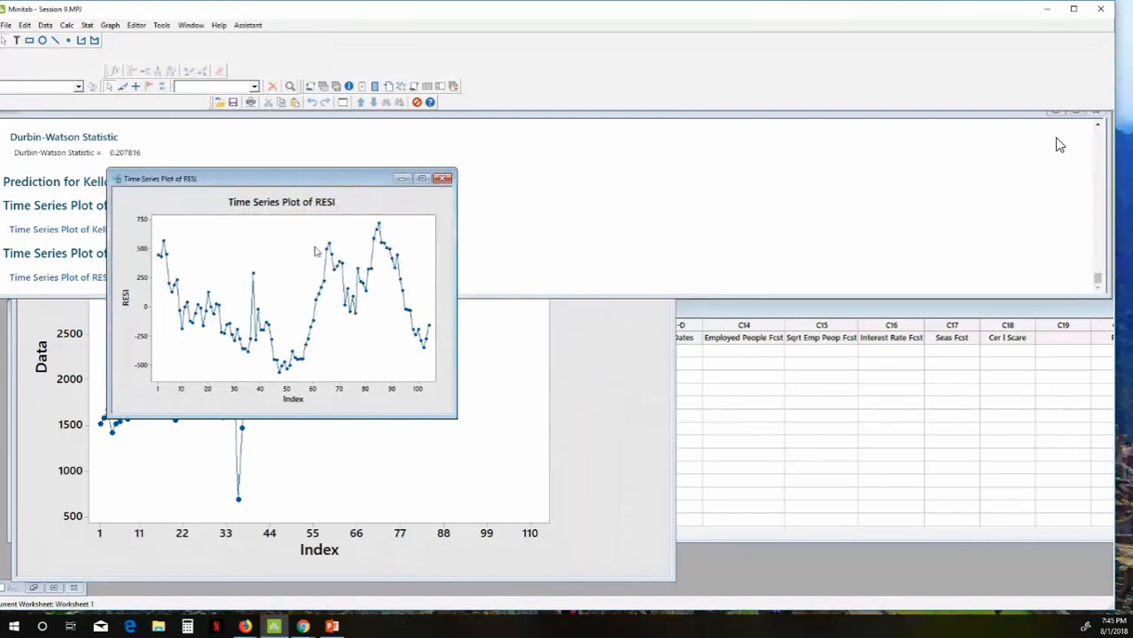
drag(270, 184, 263, 161)
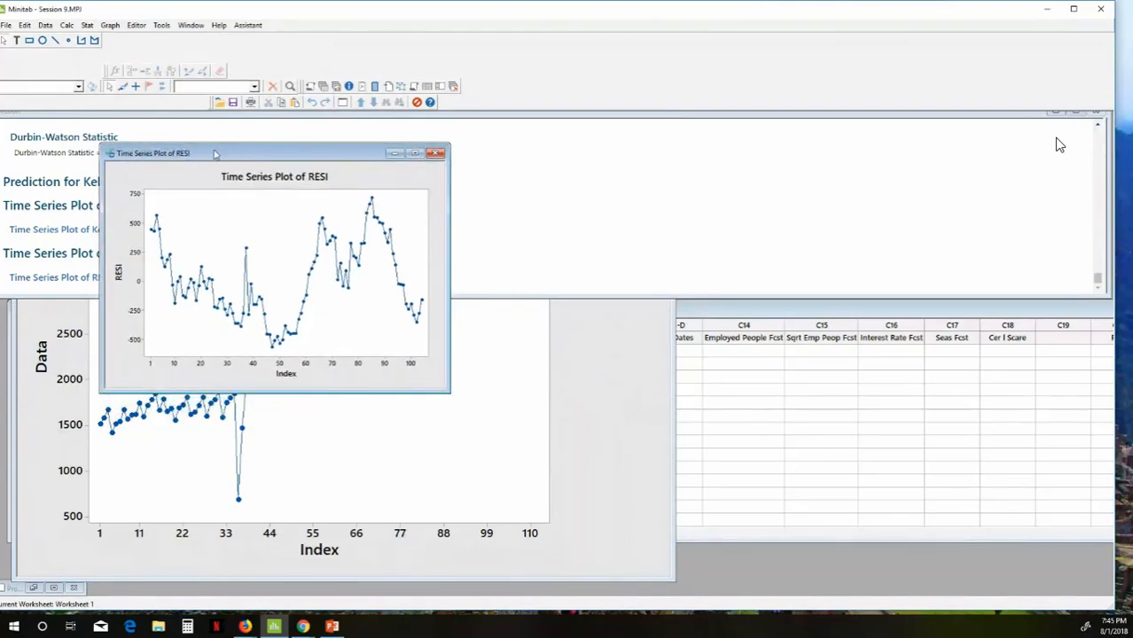
Step: Draw a line along the residual plot's upper peaks and a downward-sloping line beneath its lower points
click(56, 41)
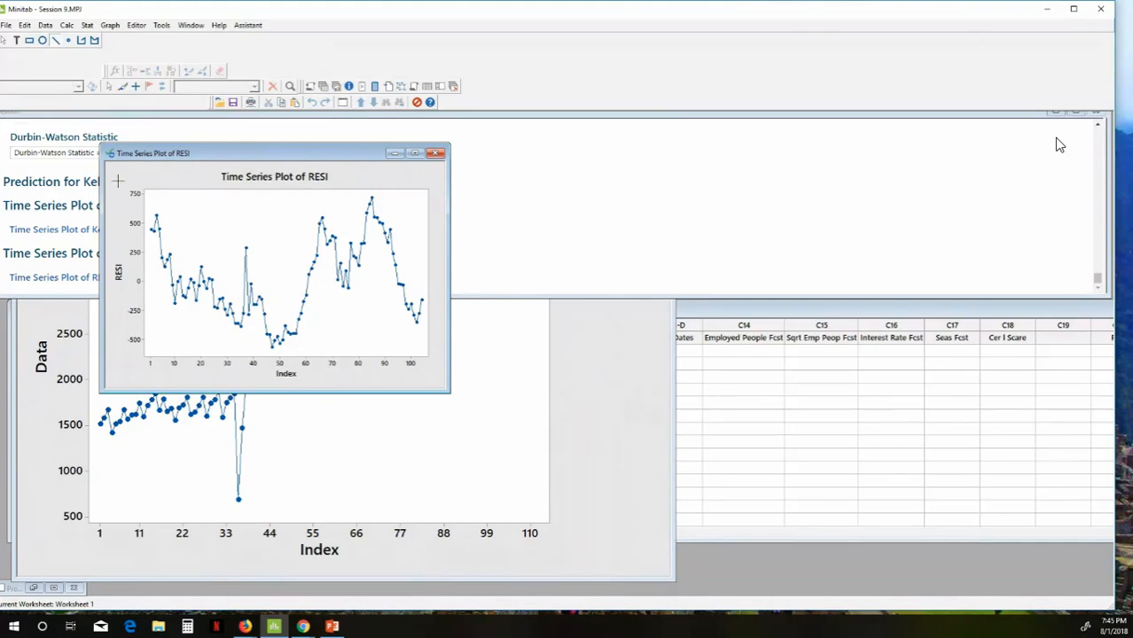
drag(143, 210, 413, 202)
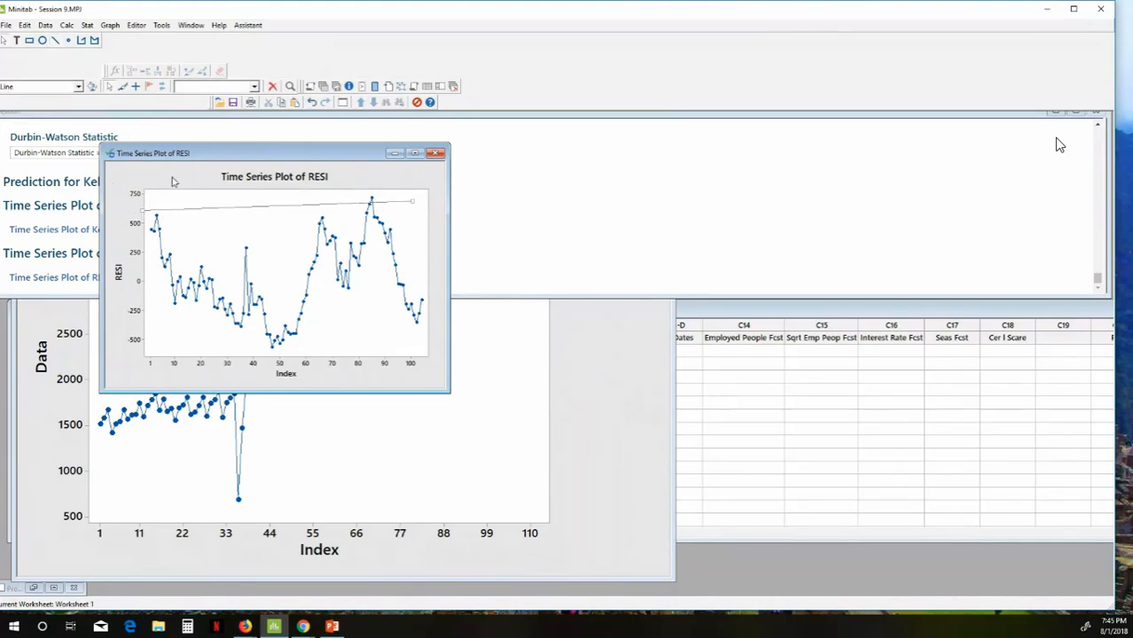
click(55, 42)
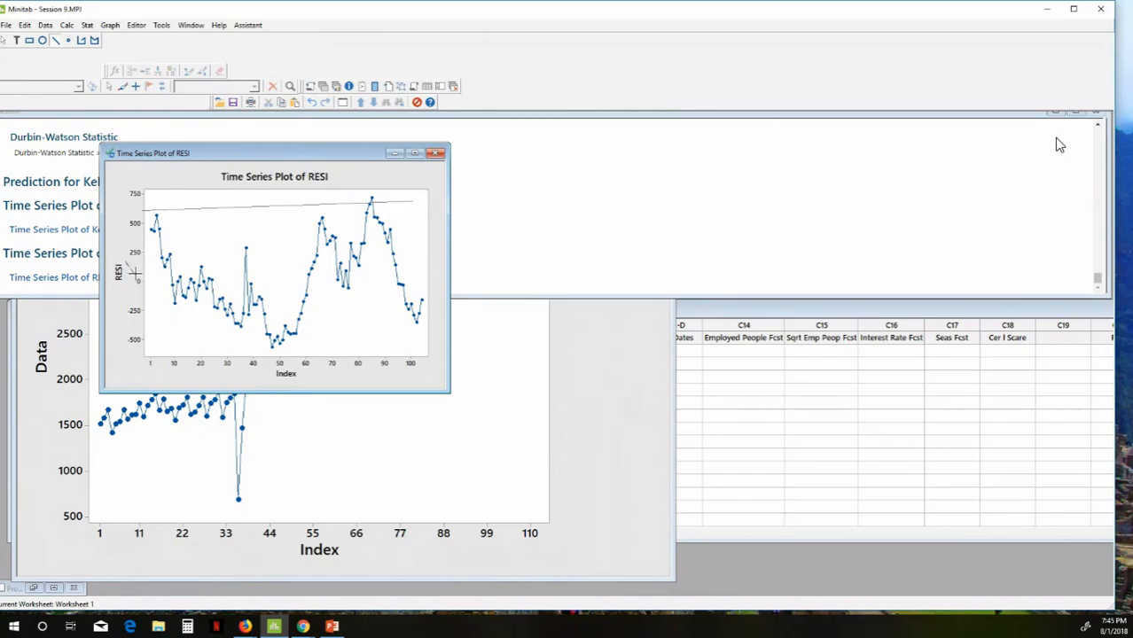
drag(133, 272, 421, 335)
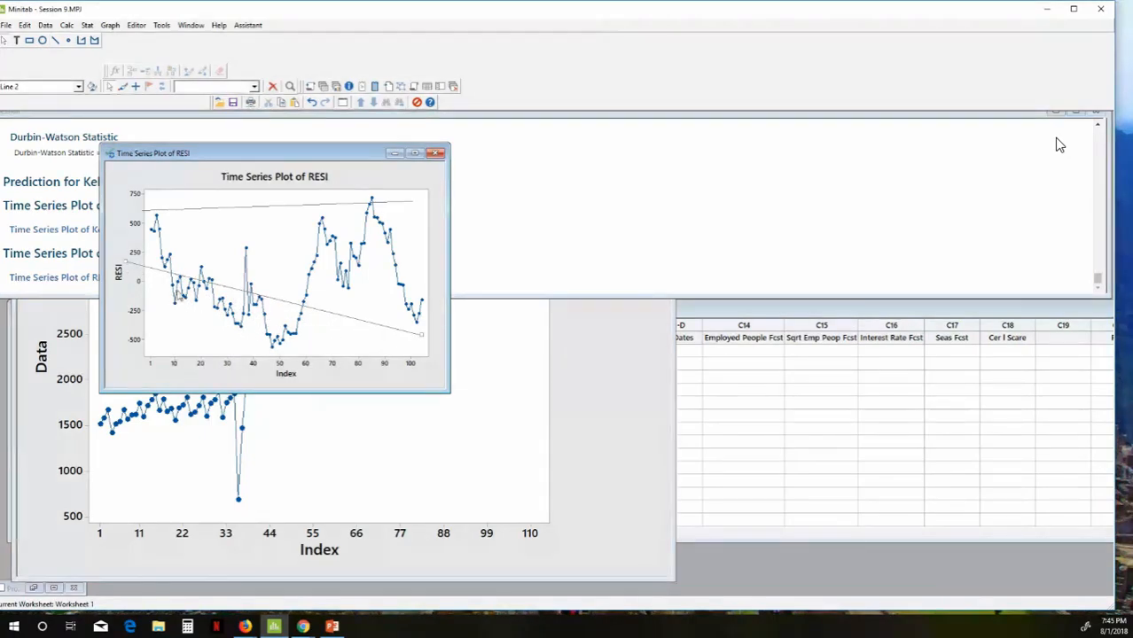
drag(175, 275, 183, 314)
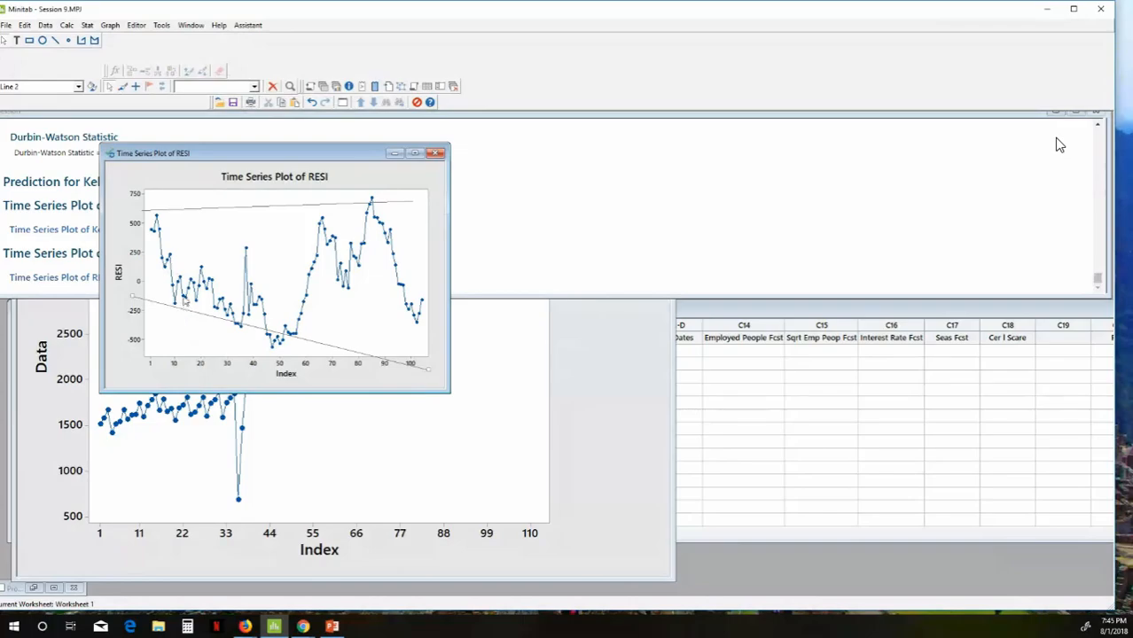
click(426, 156)
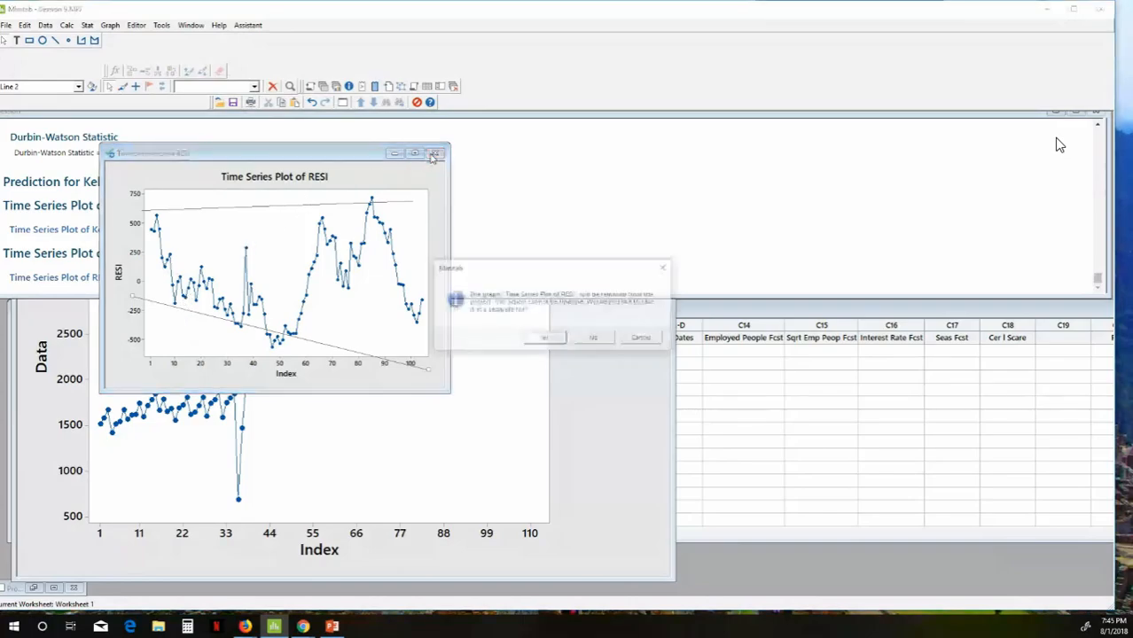
click(595, 340)
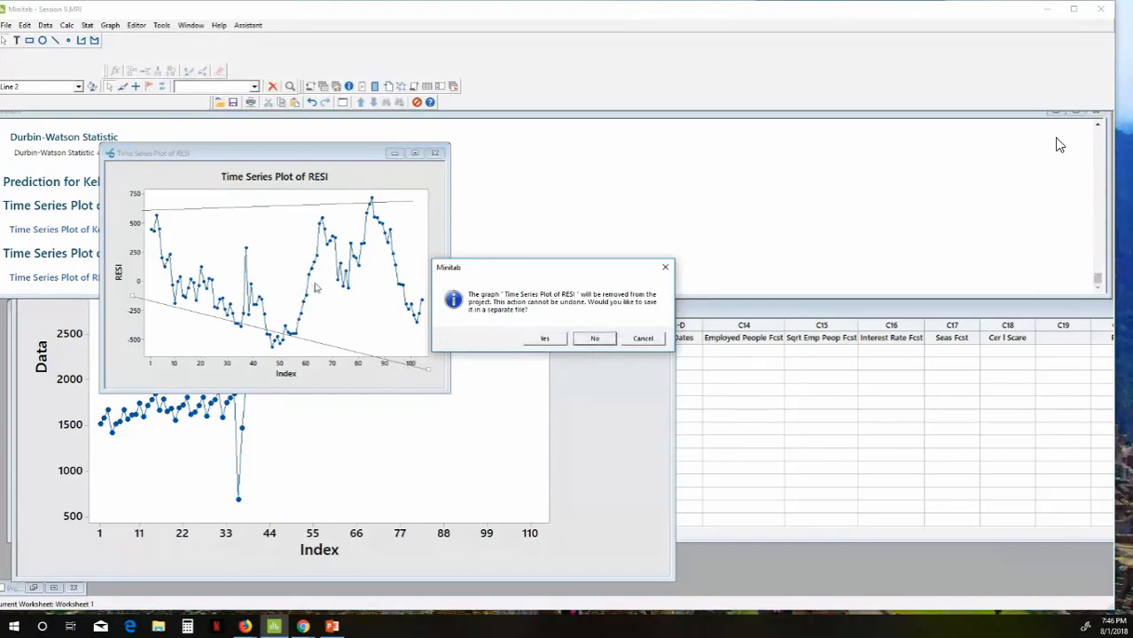
click(395, 193)
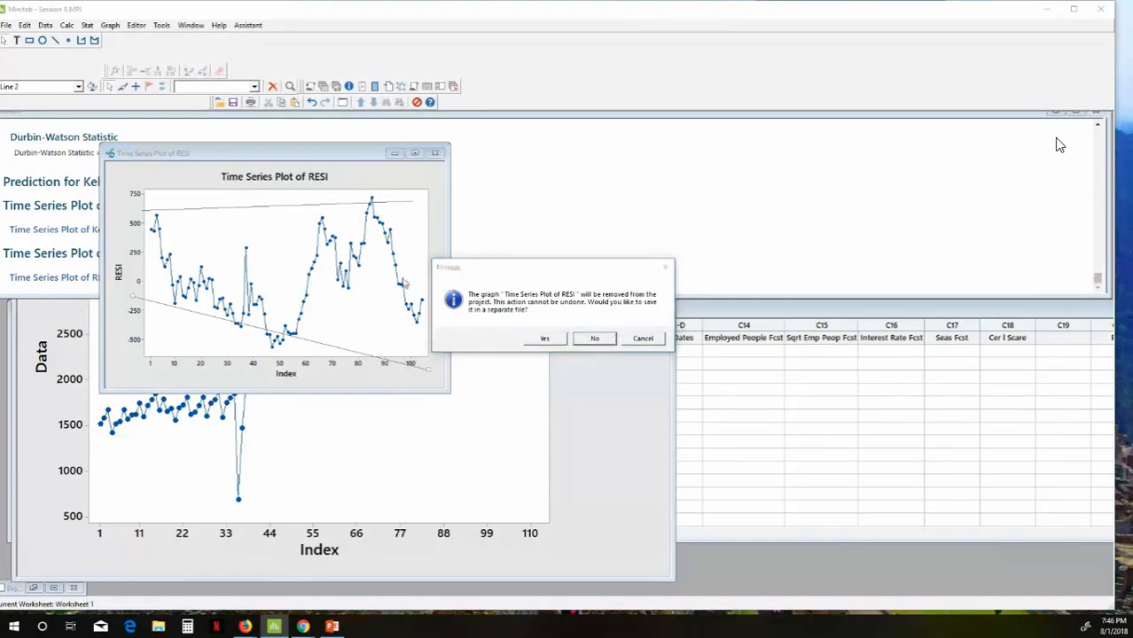
click(640, 338)
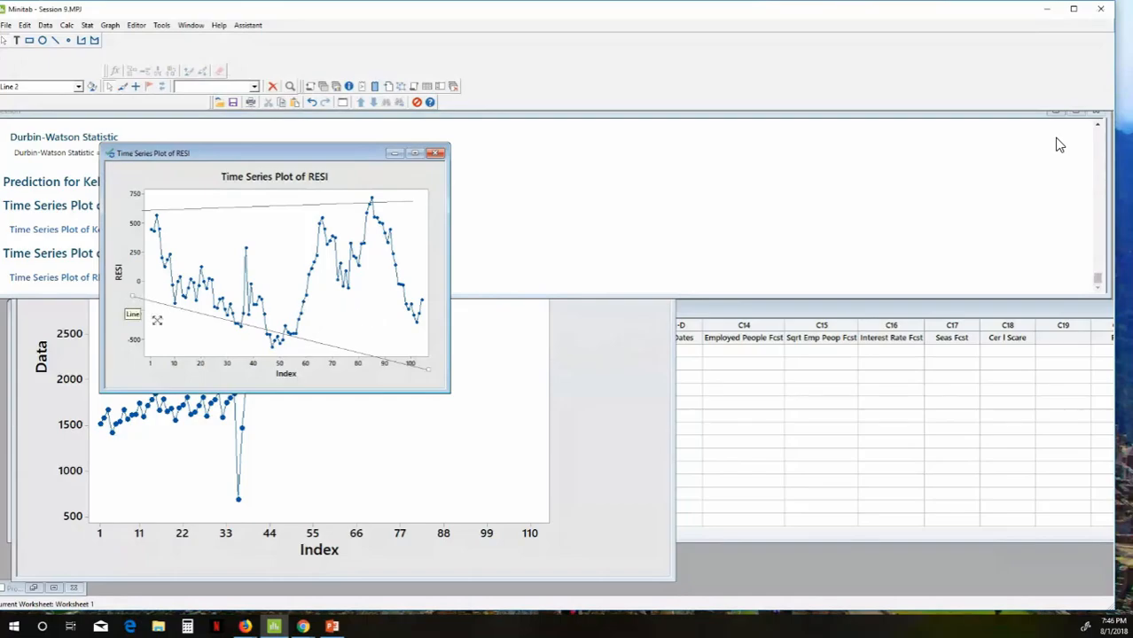
Step: Lower the starting end of the line beneath the residuals, and close the RESI time series plot without saving it
drag(133, 296, 157, 320)
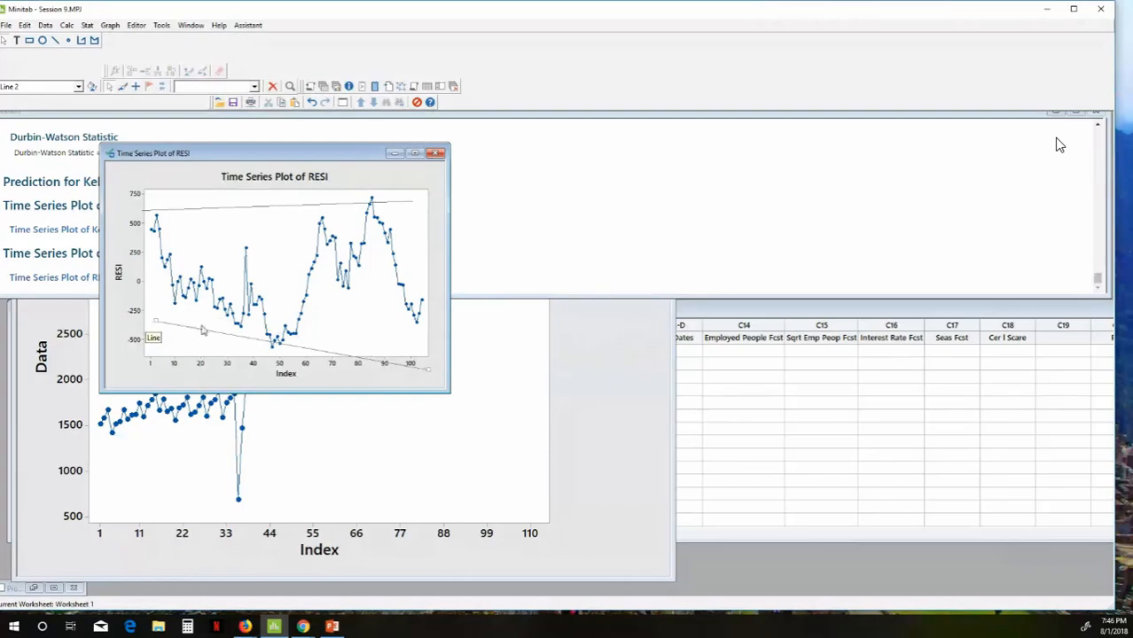
click(434, 154)
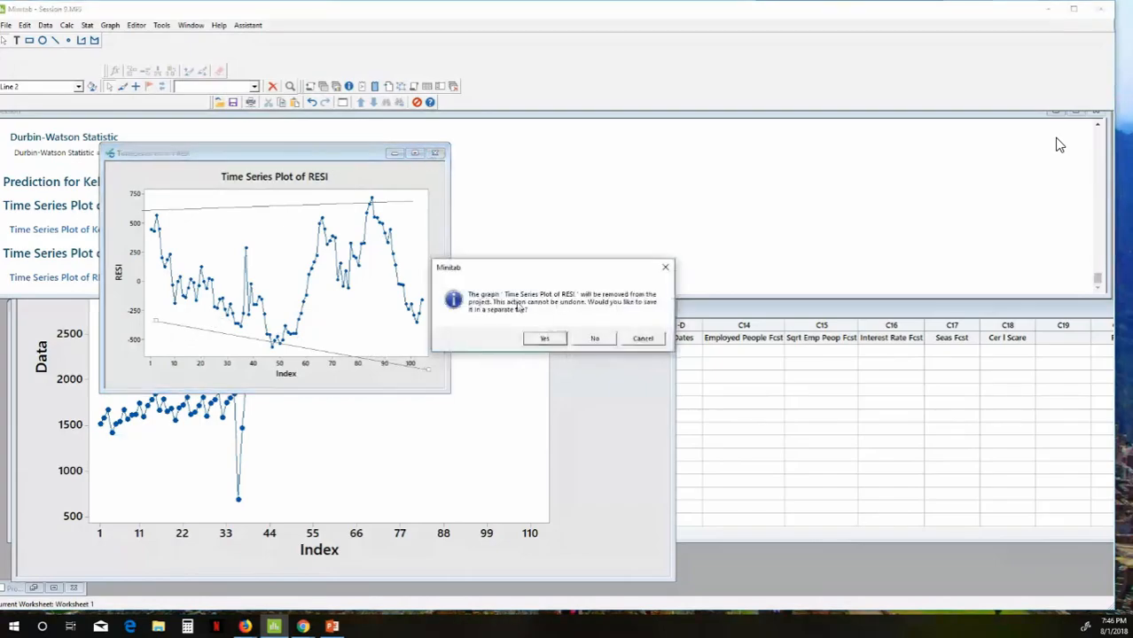
click(593, 339)
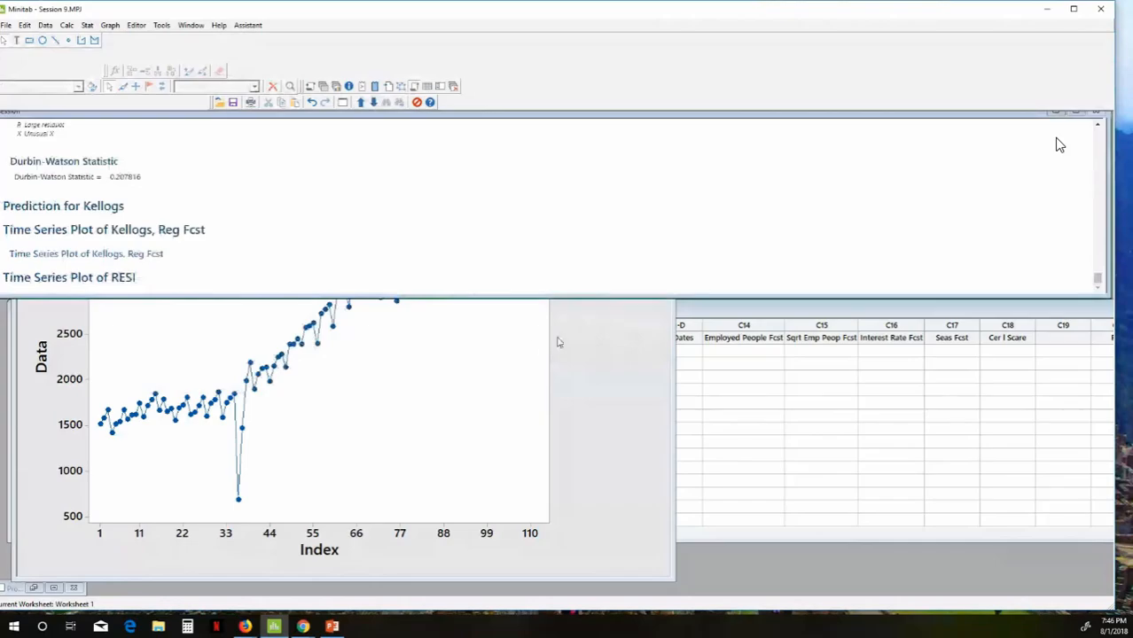
Step: Move the Kellogs and Reg Fcst plot window down off the worksheet and bring the worksheet to the front
click(524, 347)
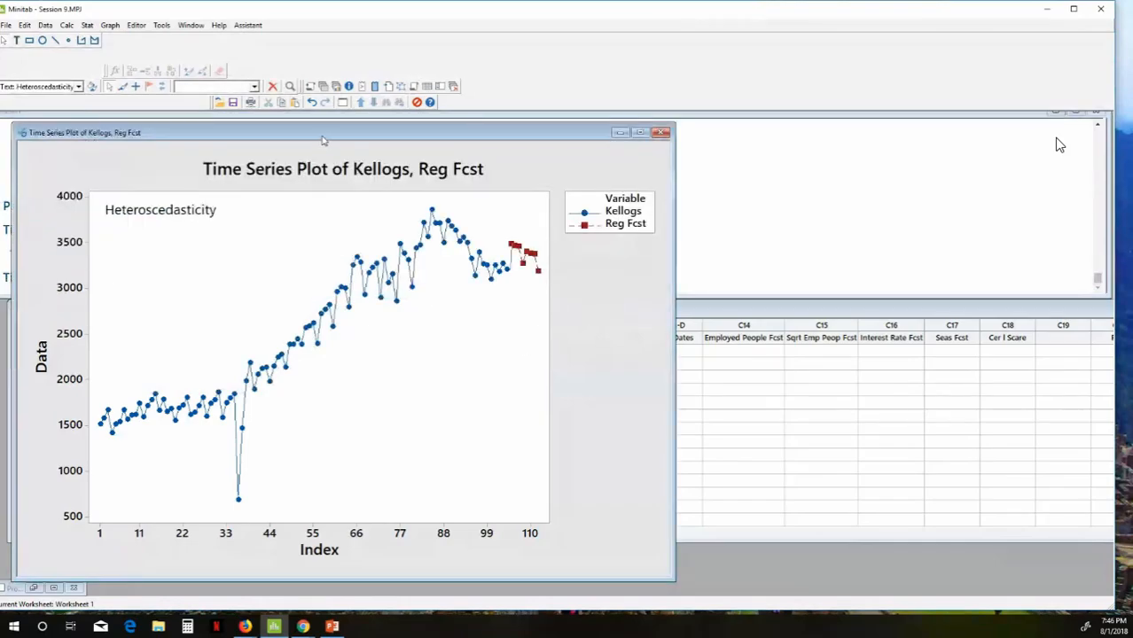
drag(324, 142, 383, 451)
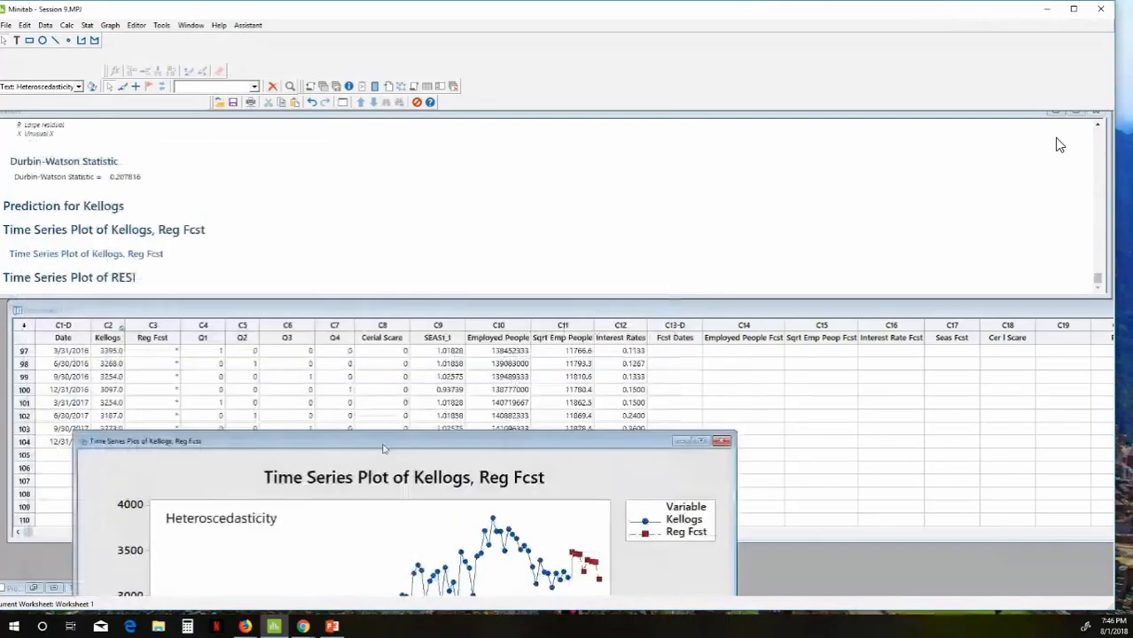
click(404, 388)
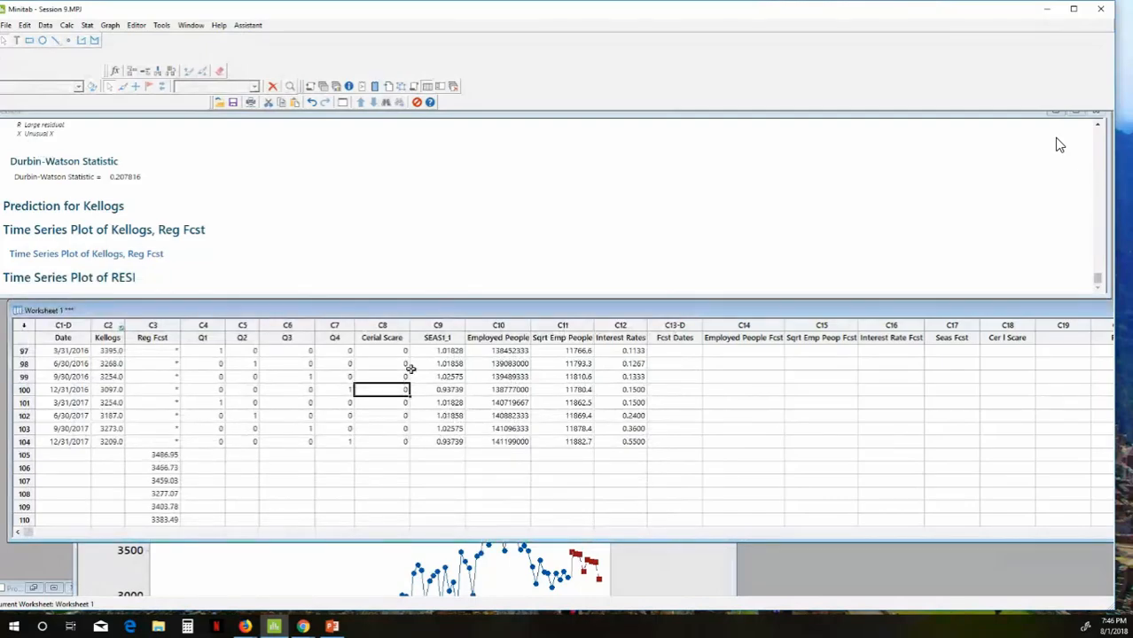
Step: Examine the worksheet's first rows, covering the historical predictors, the forecast input columns and the stored fits beside them
key(Right)
key(Right)
key(Right)
key(Right)
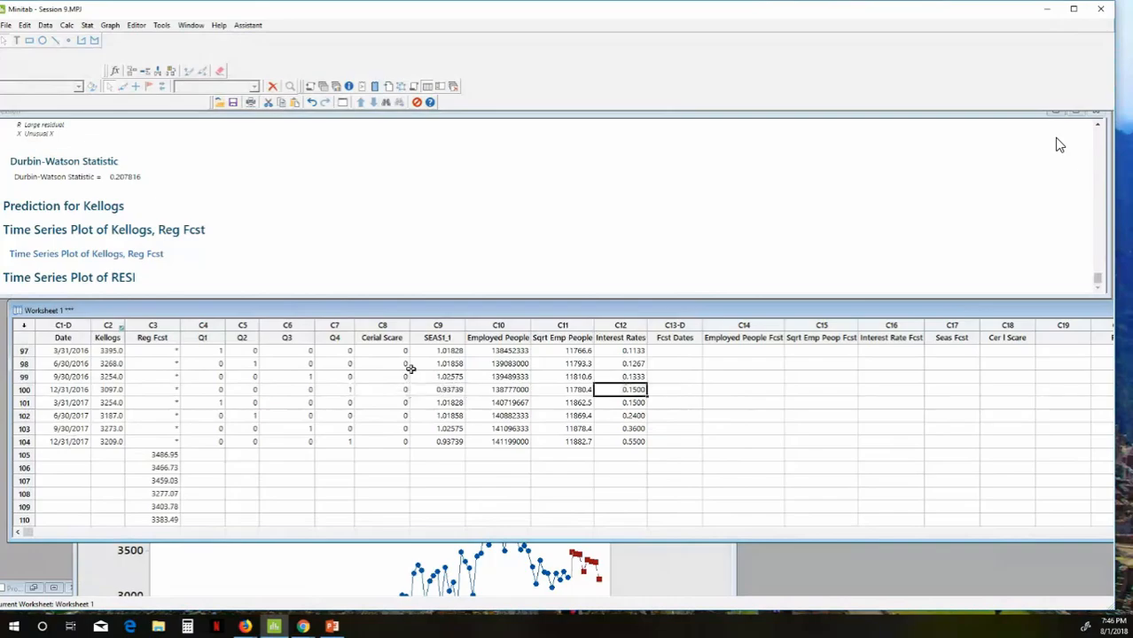
key(Up)
key(Up)
key(Up)
key(Up)
key(Up)
key(Up)
key(Up)
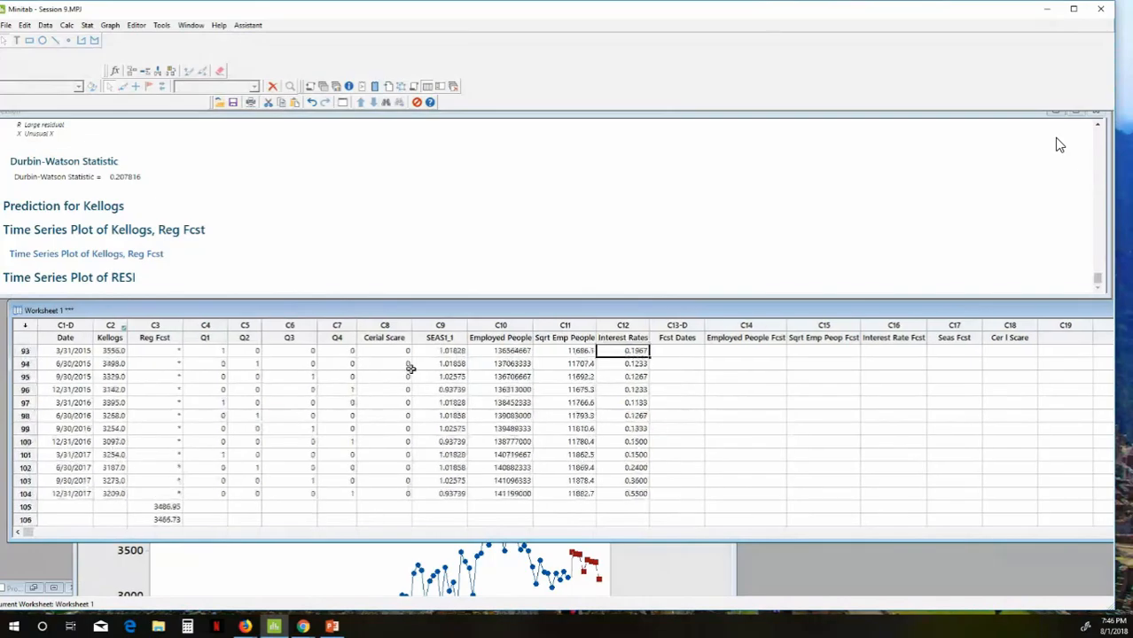
key(Page_Up)
key(Page_Up)
key(Page_Up)
key(Page_Up)
scroll(410, 368, up, 9)
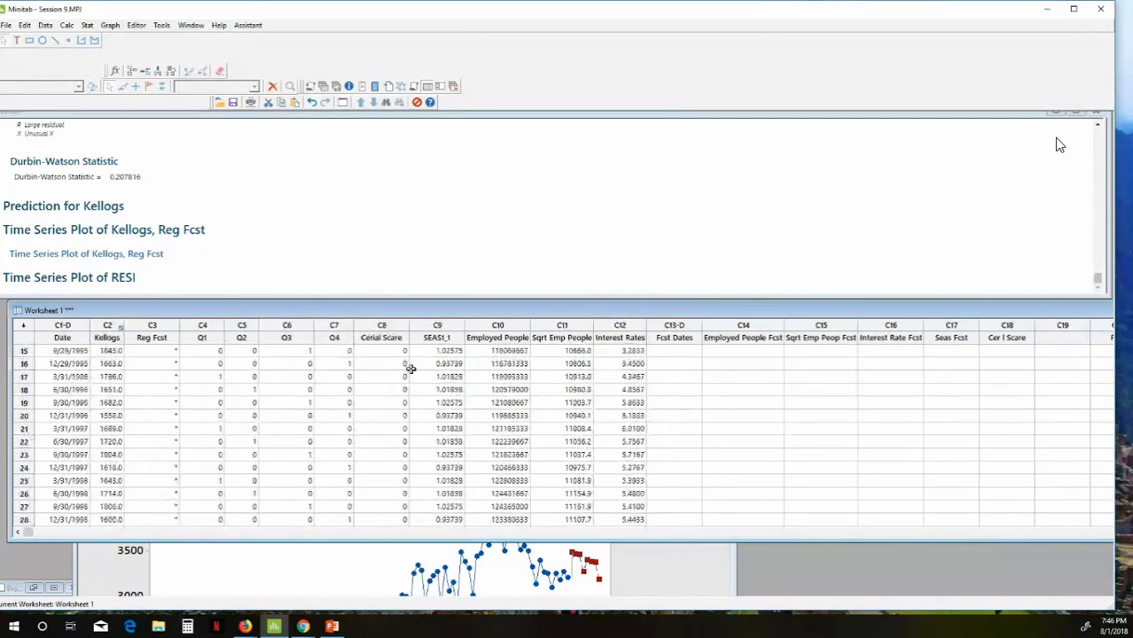
key(Page_Up)
key(Page_Up)
key(Right)
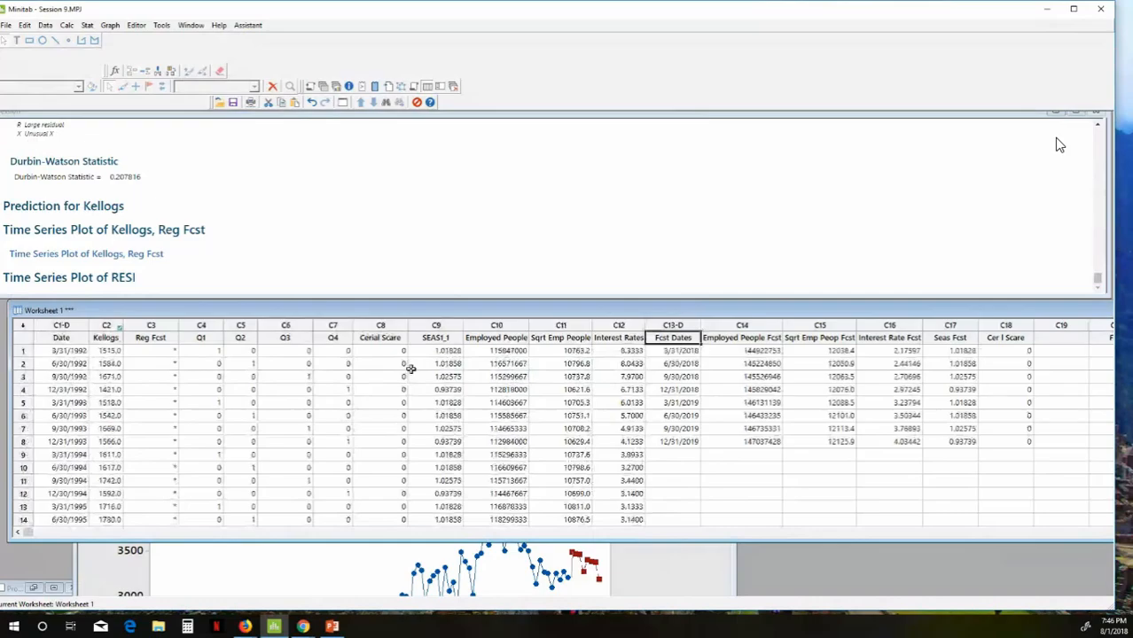
key(Right)
key(Right)
key(Right)
key(Right)
key(Right)
key(Right)
key(Right)
key(Right)
key(Left)
key(Left)
key(Left)
key(Left)
key(Left)
key(Left)
key(Left)
key(Left)
key(Left)
key(Left)
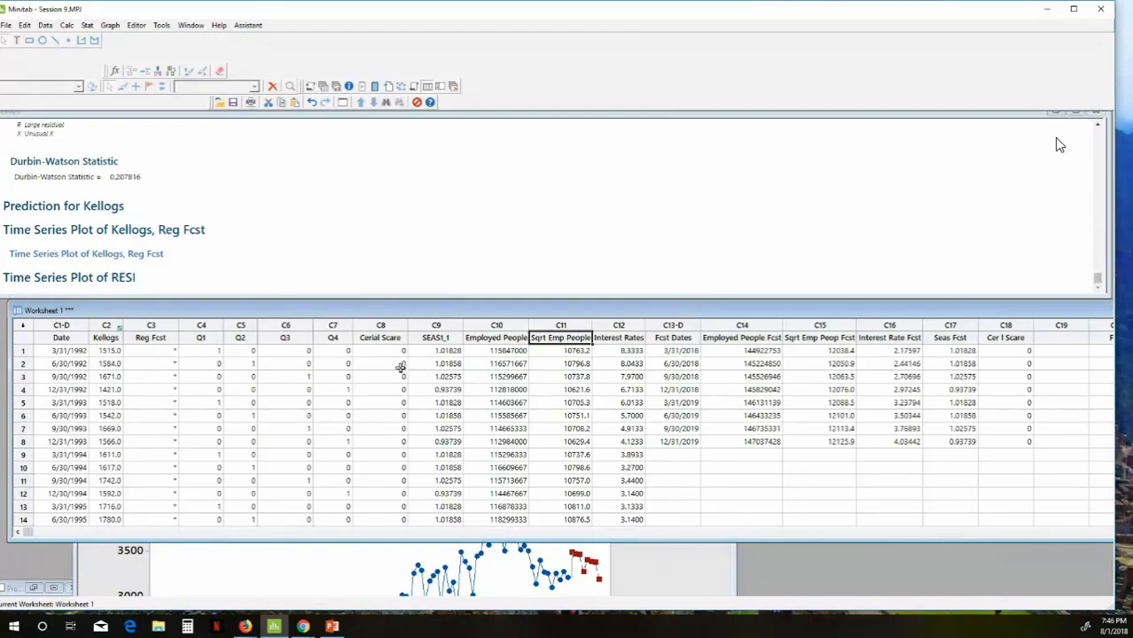
Step: Shift the worksheet window sideways to expose the FITS through CLIM_1 columns, and select the FITS and RESI columns in turn
drag(427, 320, 285, 321)
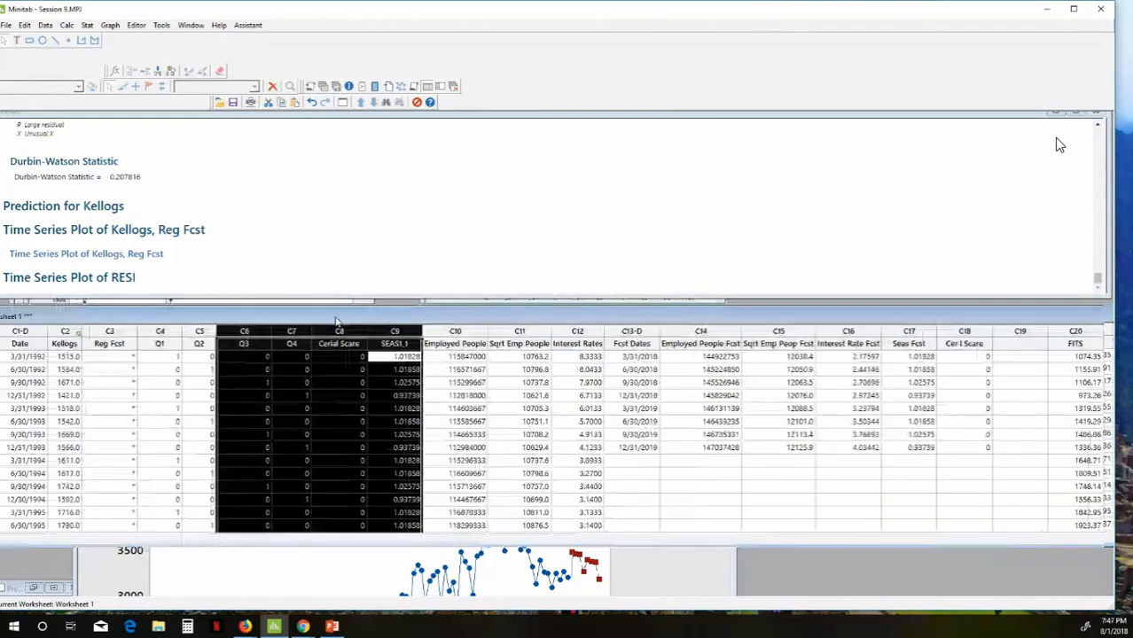
drag(335, 317, 2, 327)
drag(299, 328, 74, 324)
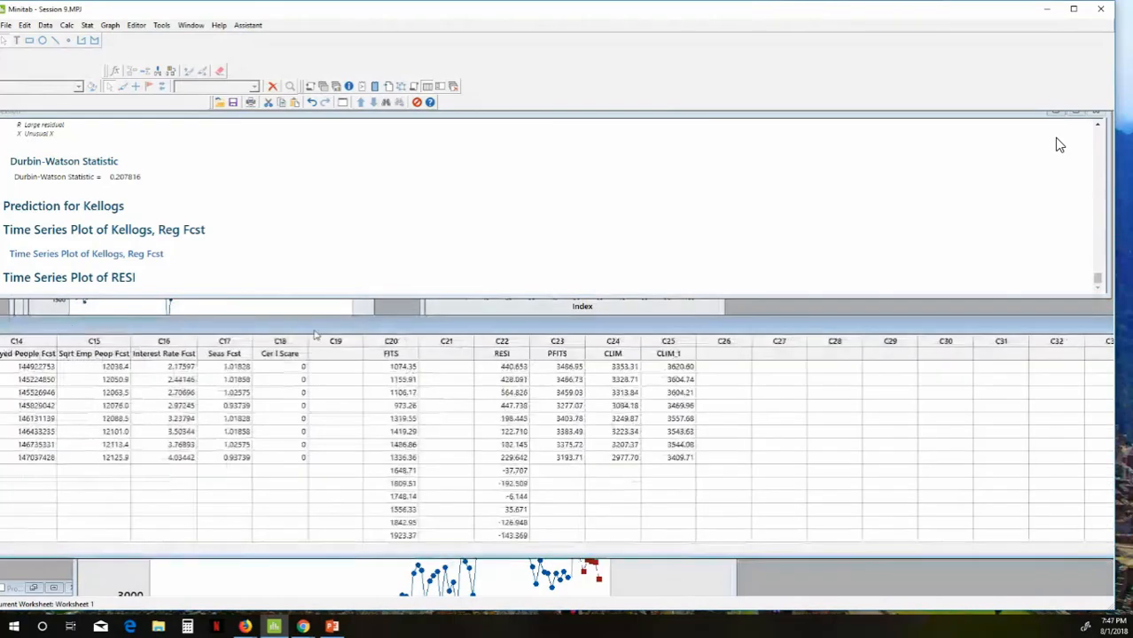
drag(315, 334, 171, 331)
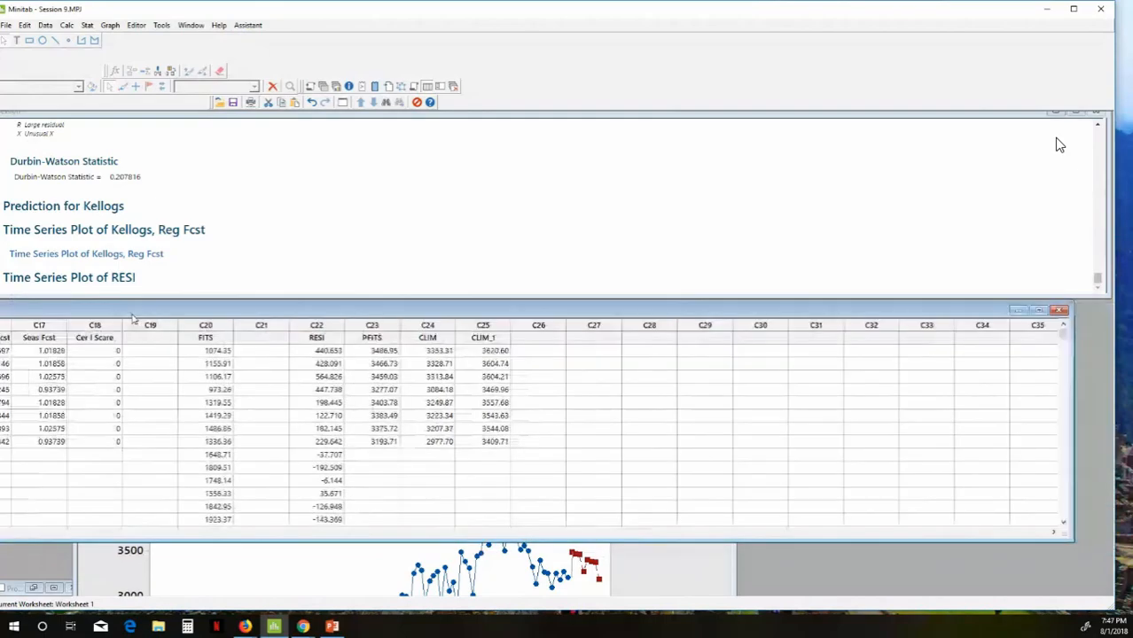
click(202, 326)
click(301, 329)
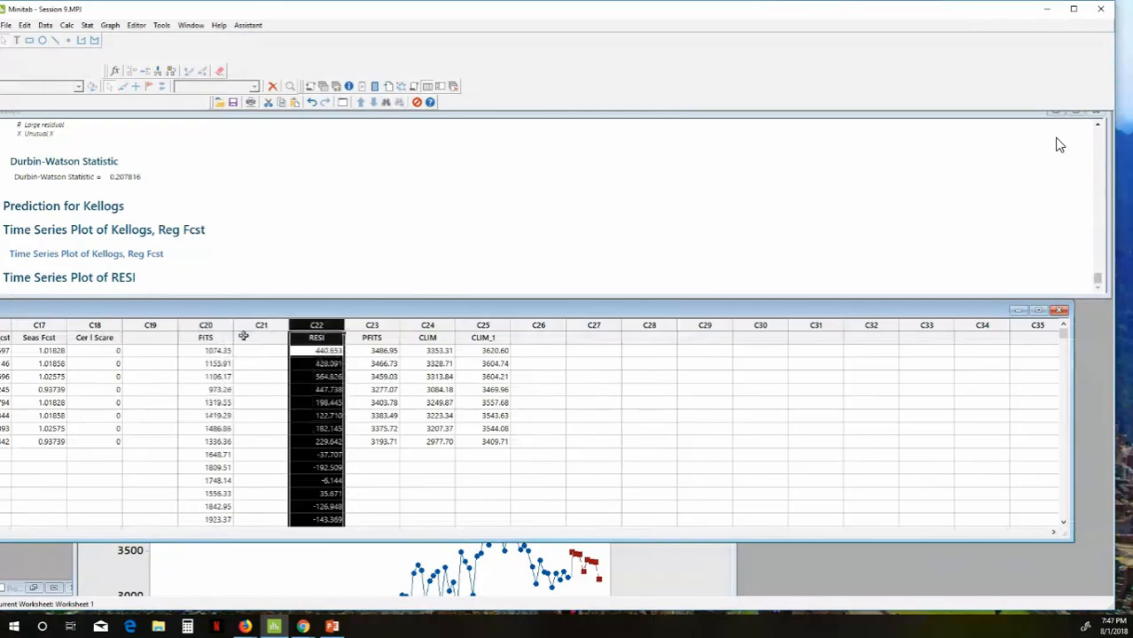
Step: Name the empty column C19 beside the fitted values Sq Fits
click(161, 340)
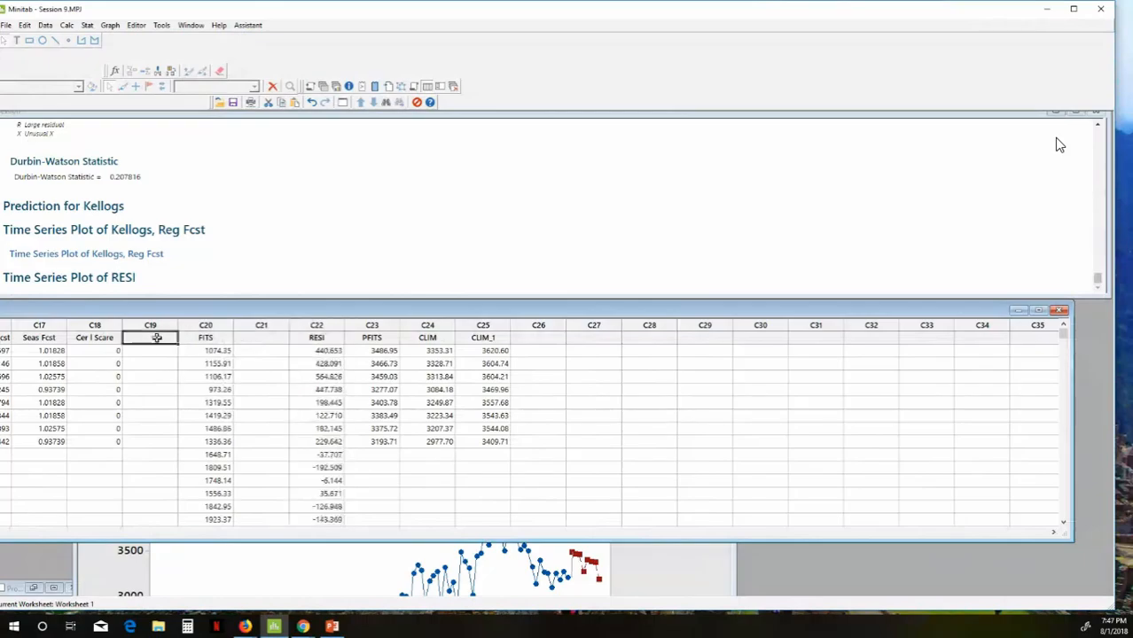
click(249, 338)
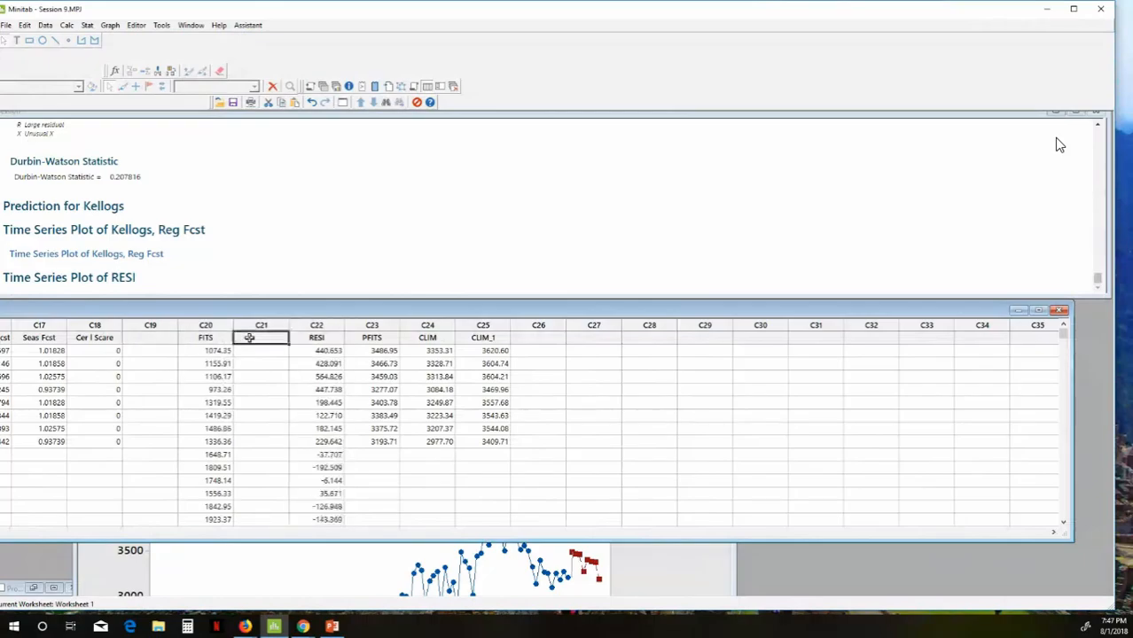
click(168, 338)
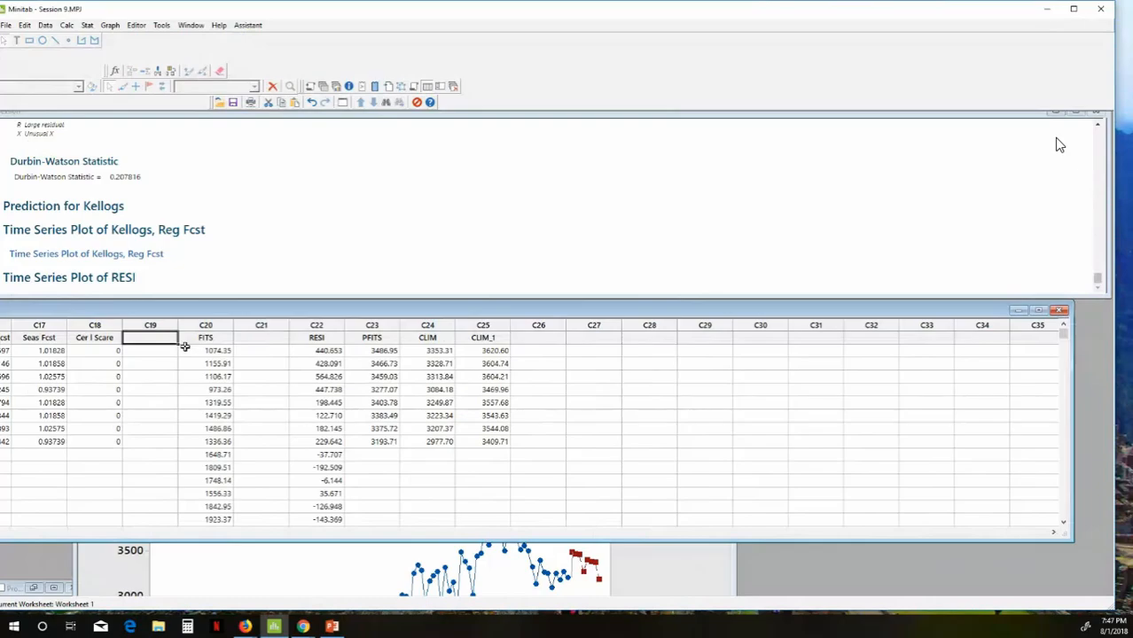
text(Sq)
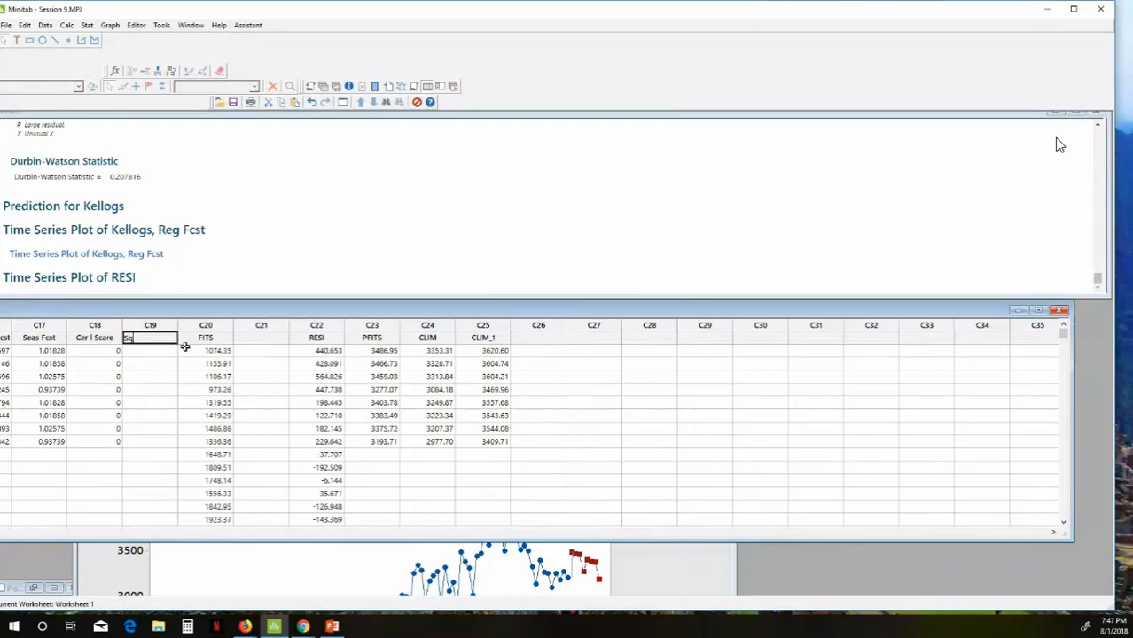
text( Fut)
key(BackSpace)
key(BackSpace)
text(its)
Step: Name the empty column C21 between FITS and RESI Sq Res
click(251, 339)
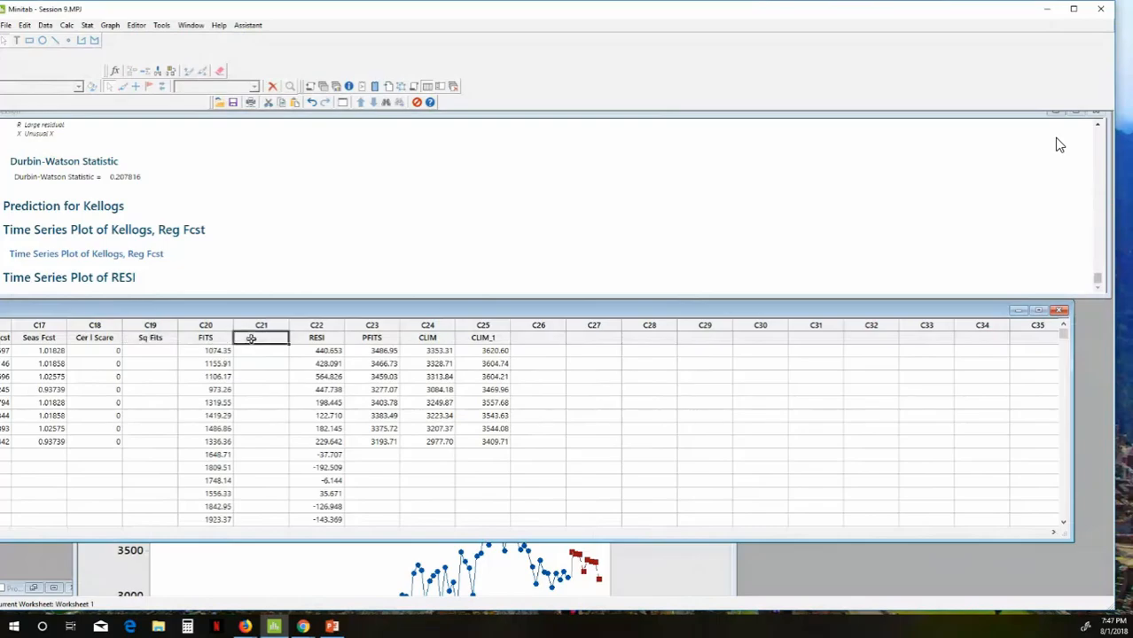
text(Sa)
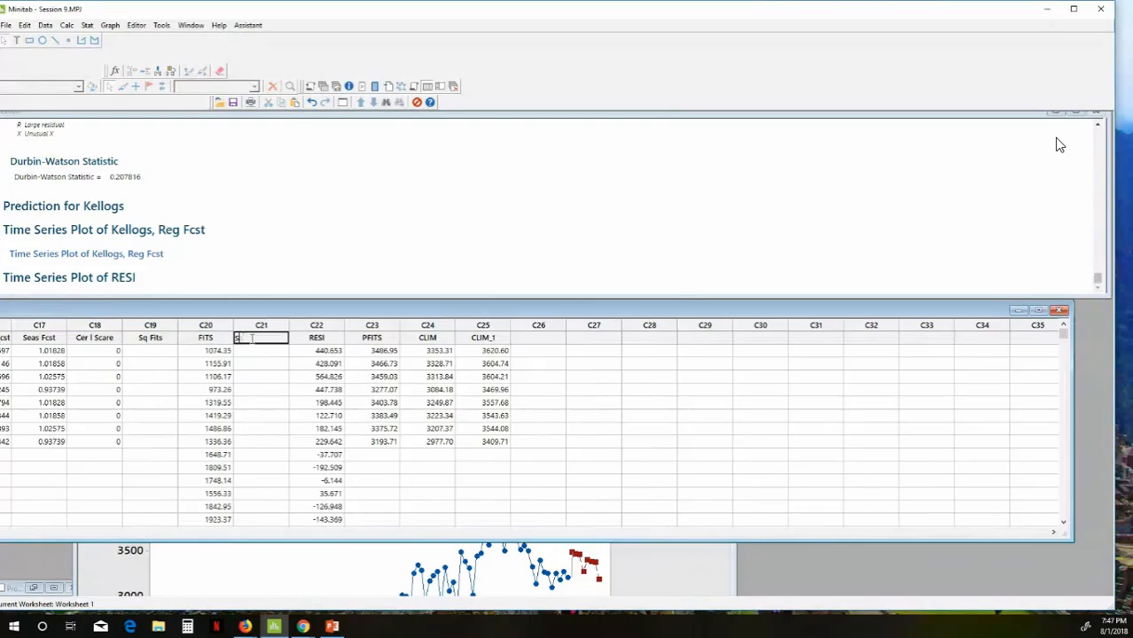
key(Tab)
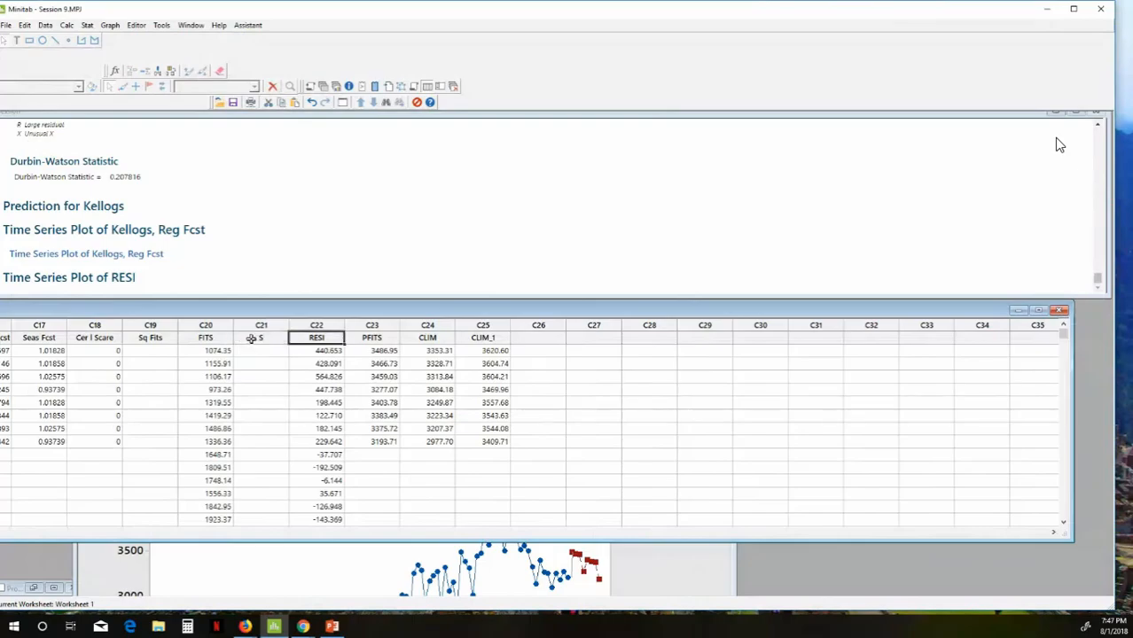
click(251, 339)
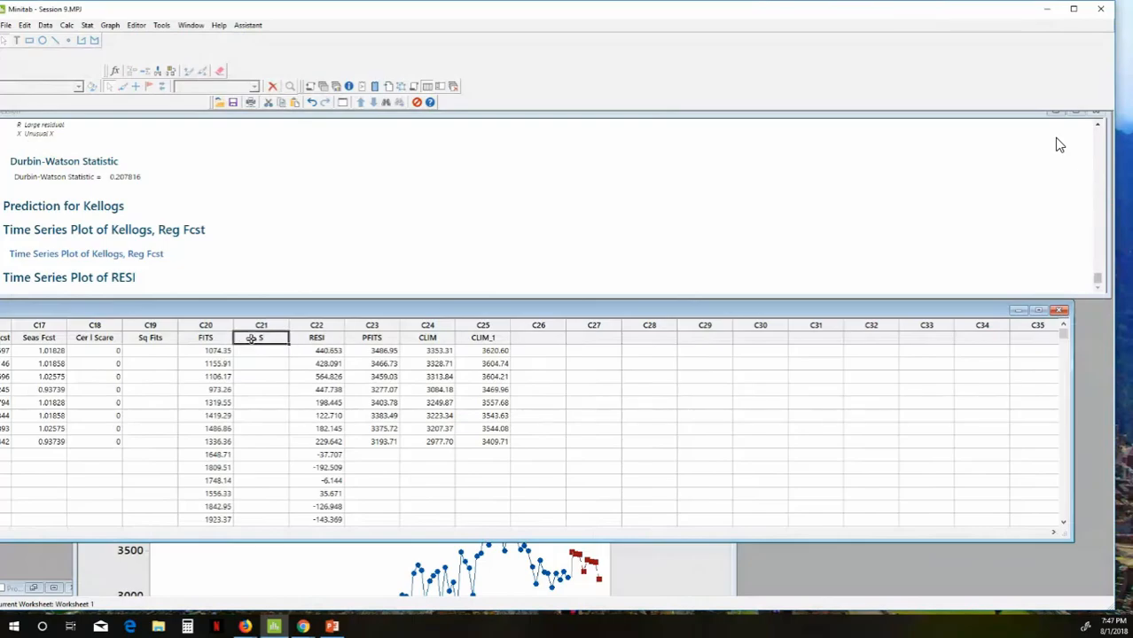
text(Sq ri)
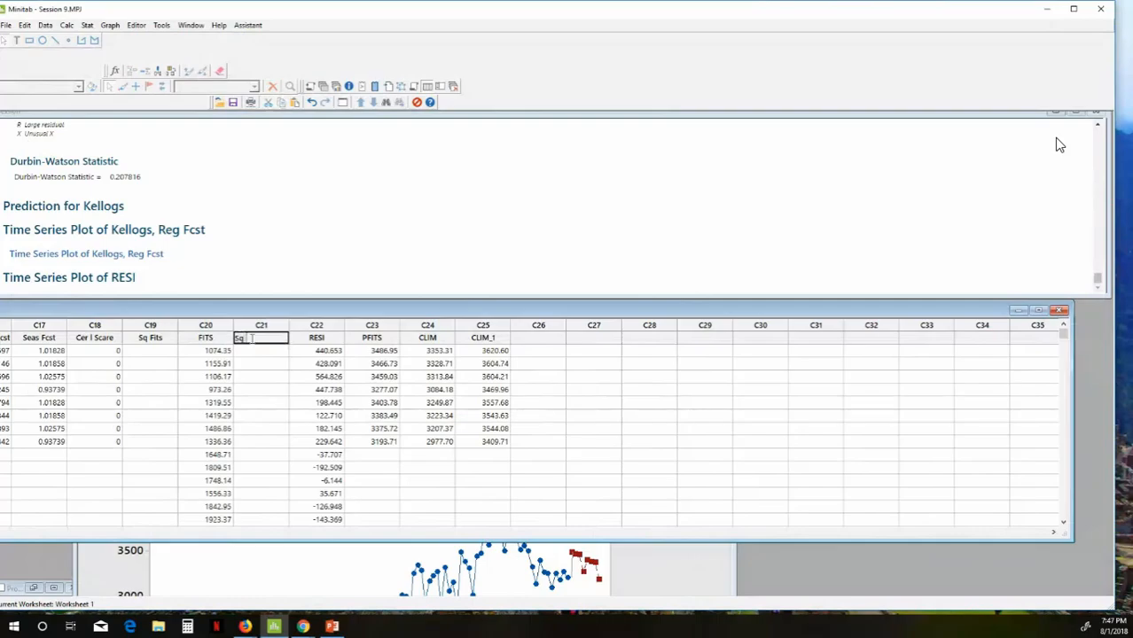
text(s)
key(BackSpace)
key(BackSpace)
key(BackSpace)
text(Res)
click(270, 378)
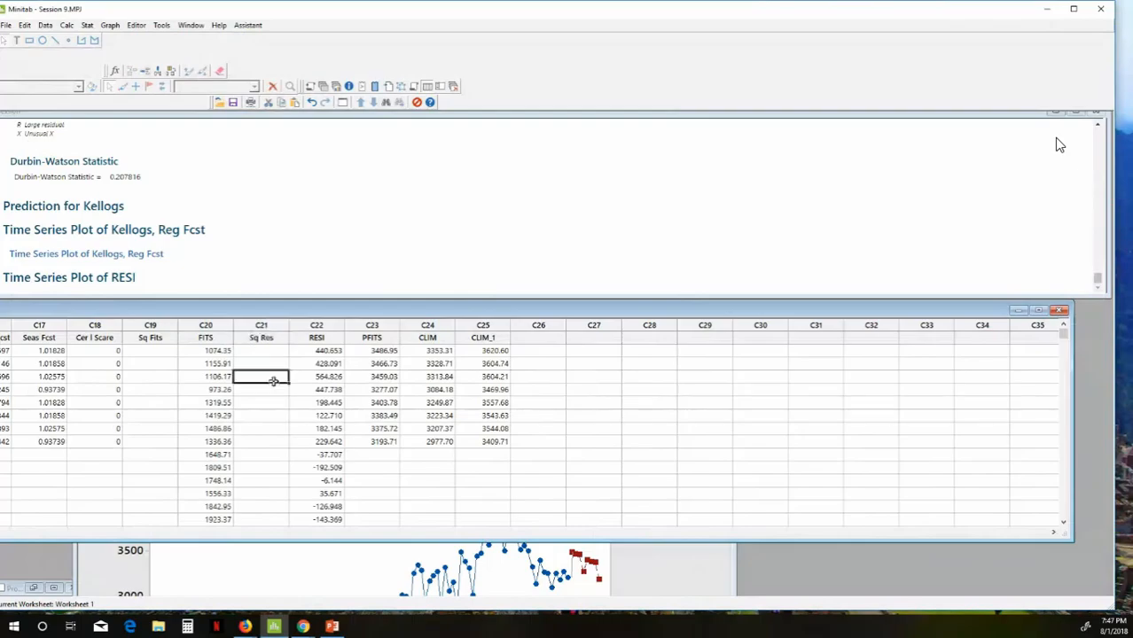
Step: Use the Calculator to fill the Sq Fits column with the expression 'FITS'*'FITS', and select the FITS and Sq Fits columns in turn
click(178, 349)
click(199, 338)
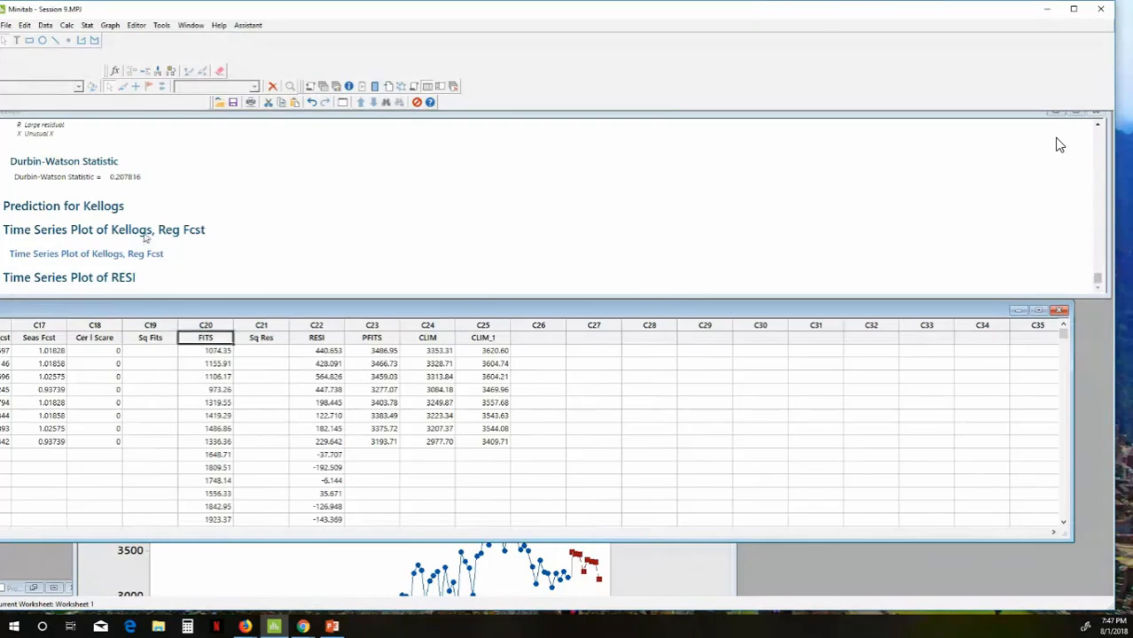
click(68, 27)
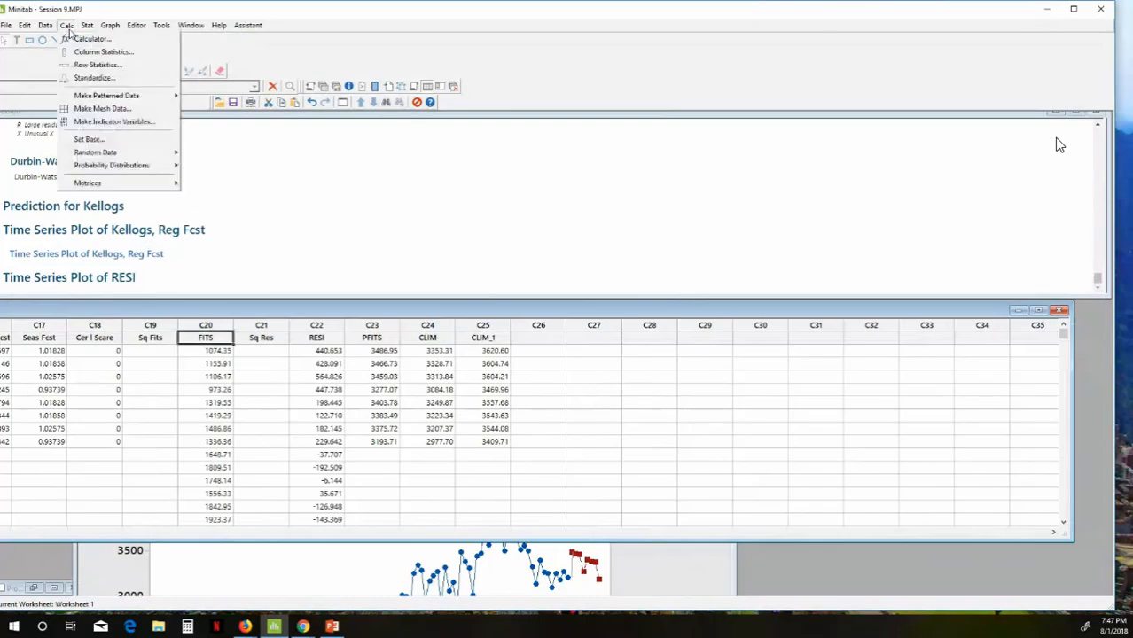
click(78, 39)
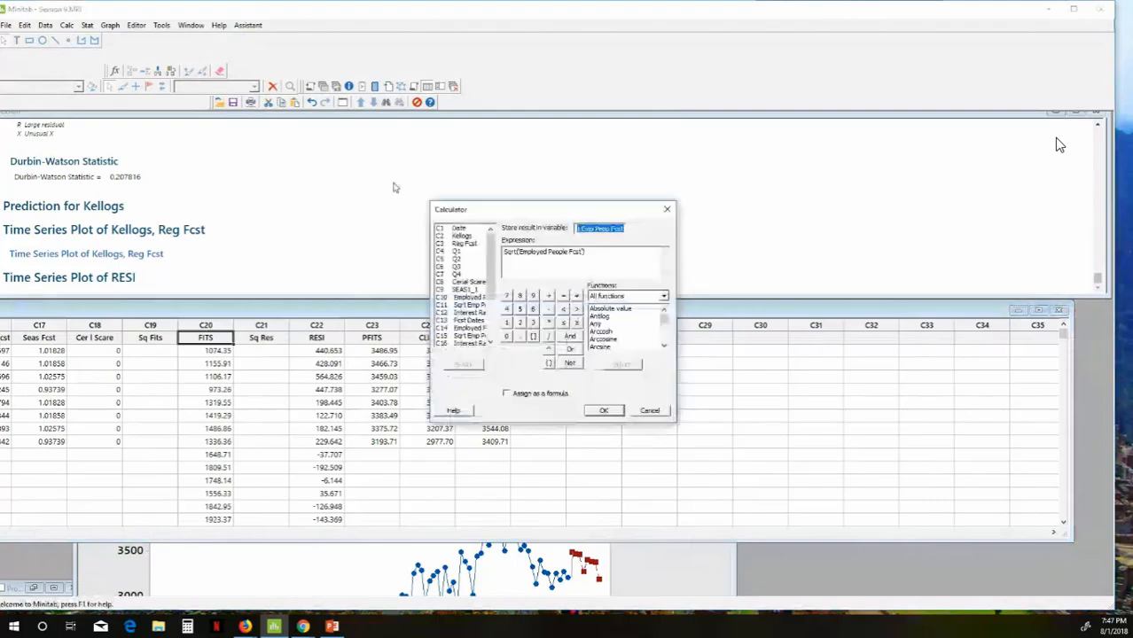
drag(476, 209, 170, 127)
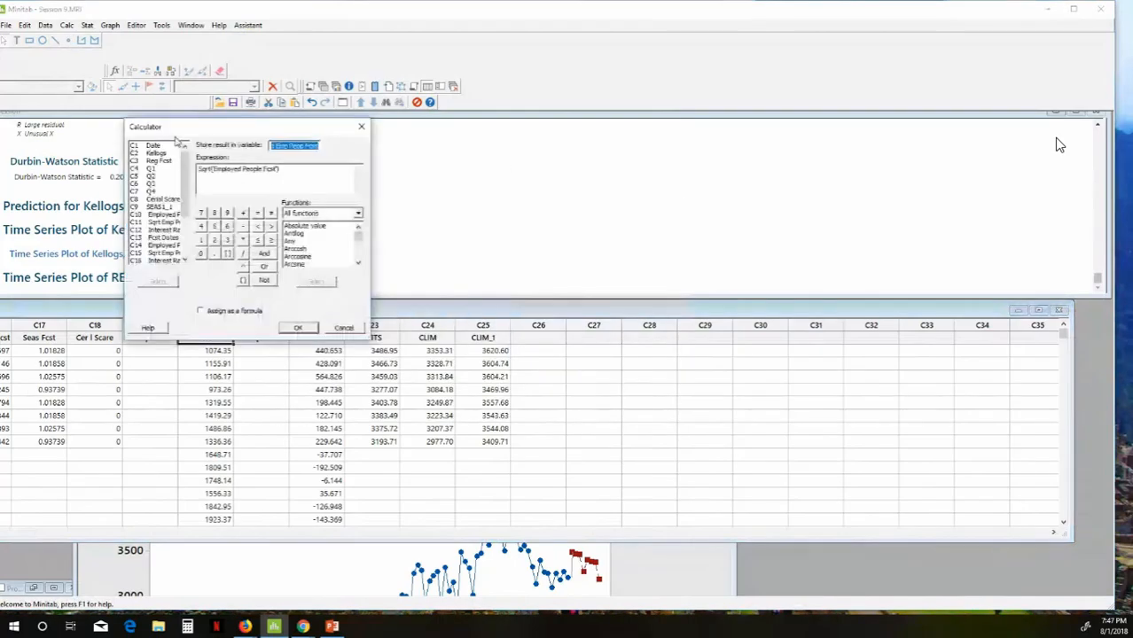
drag(184, 190, 187, 259)
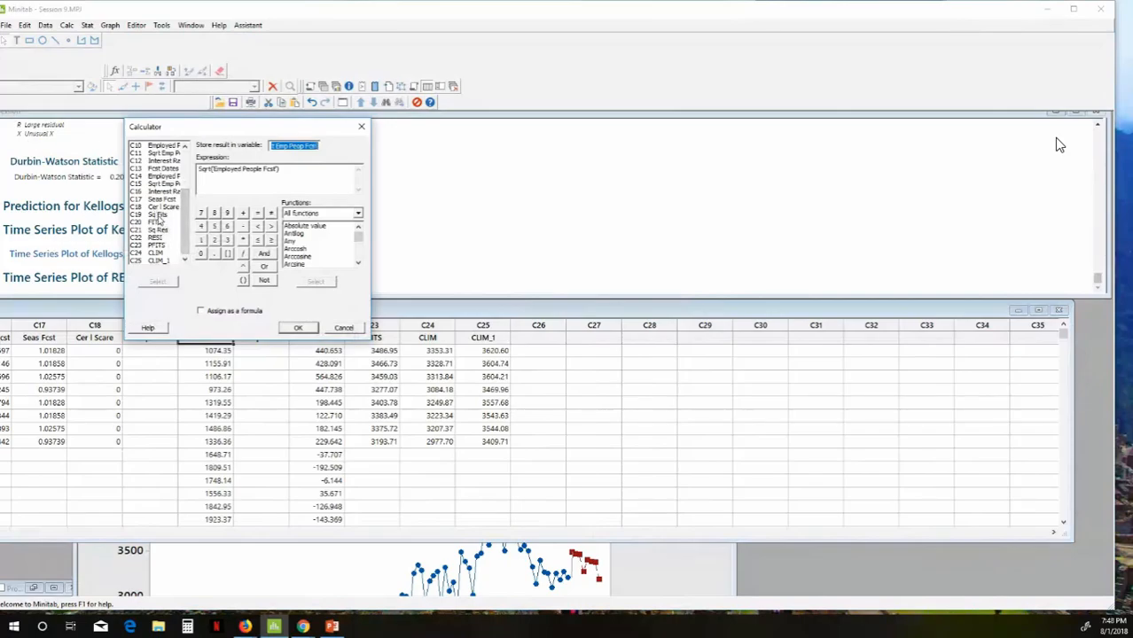
double_click(158, 216)
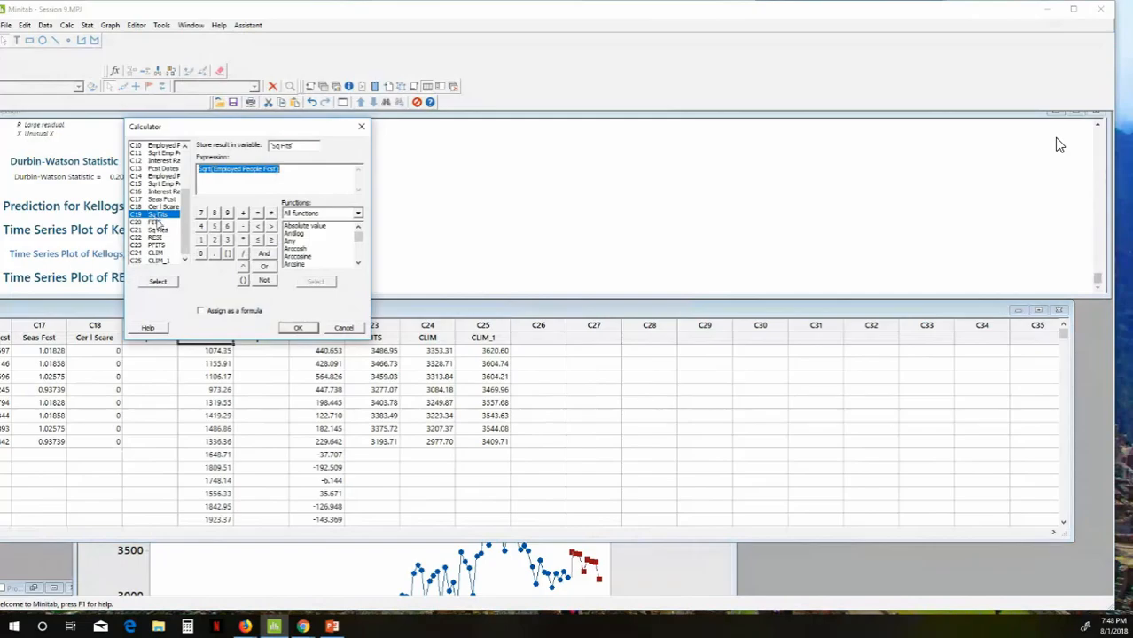
double_click(157, 222)
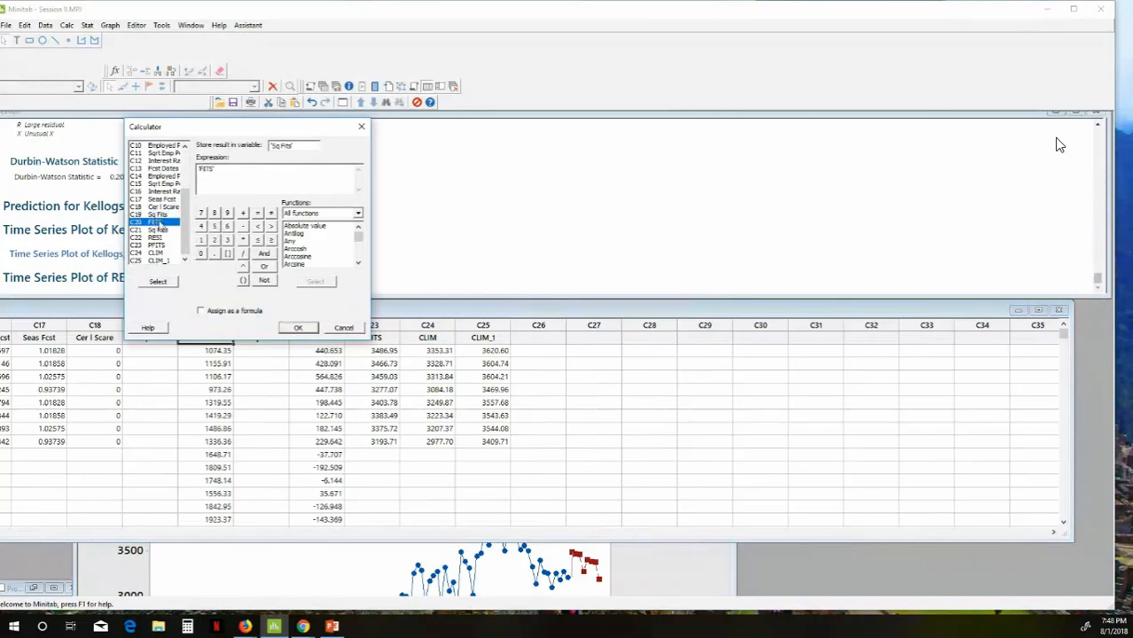
text(**)
double_click(160, 222)
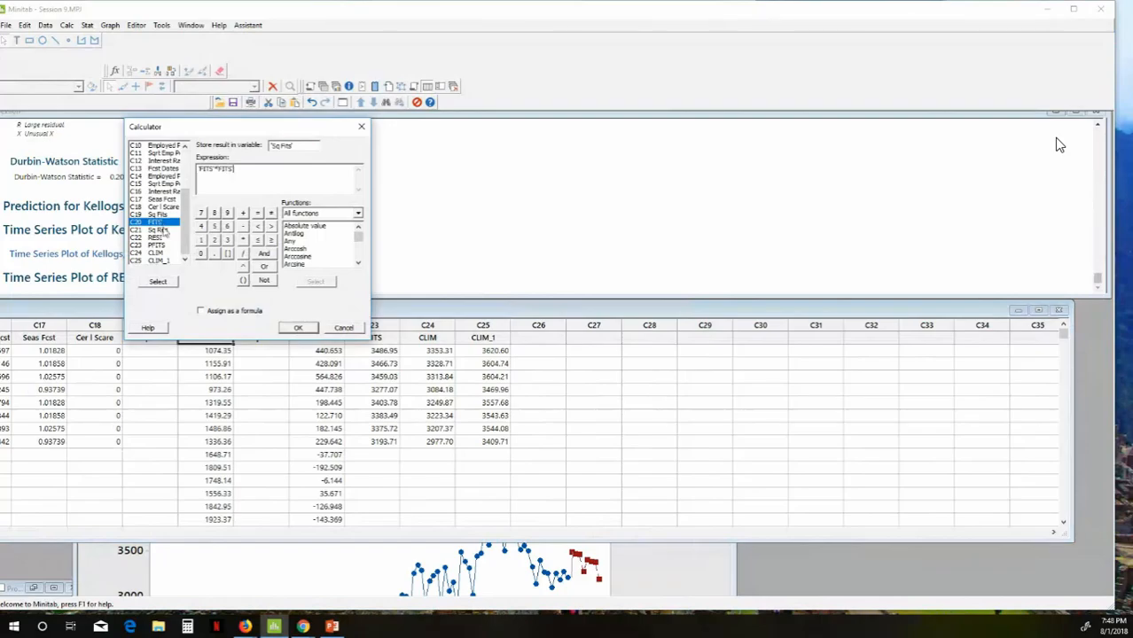
click(295, 329)
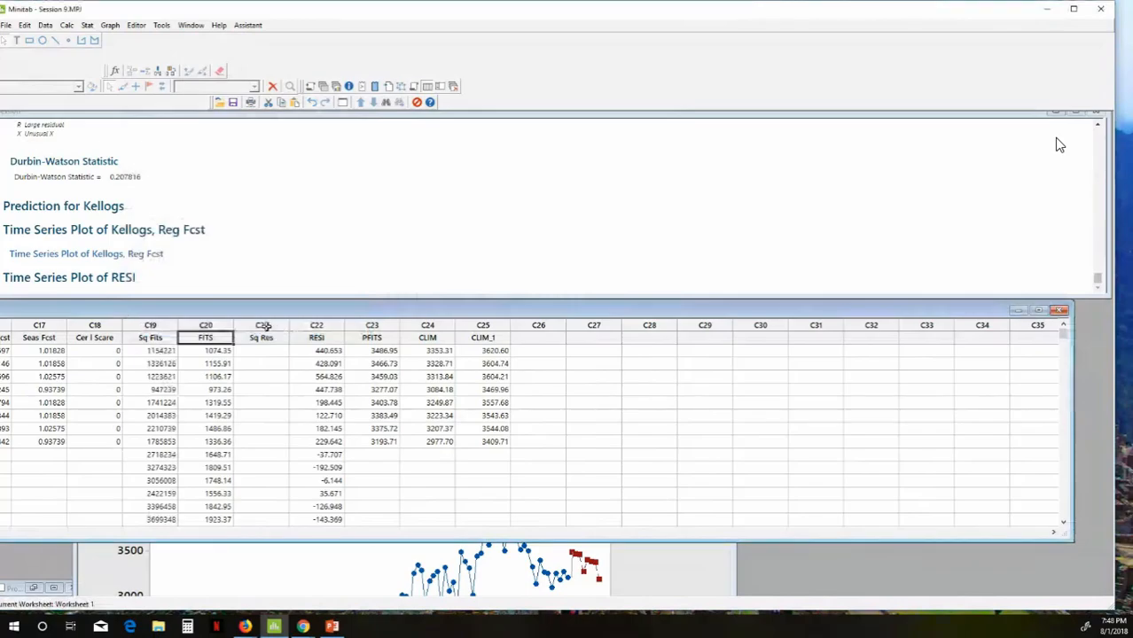
click(194, 325)
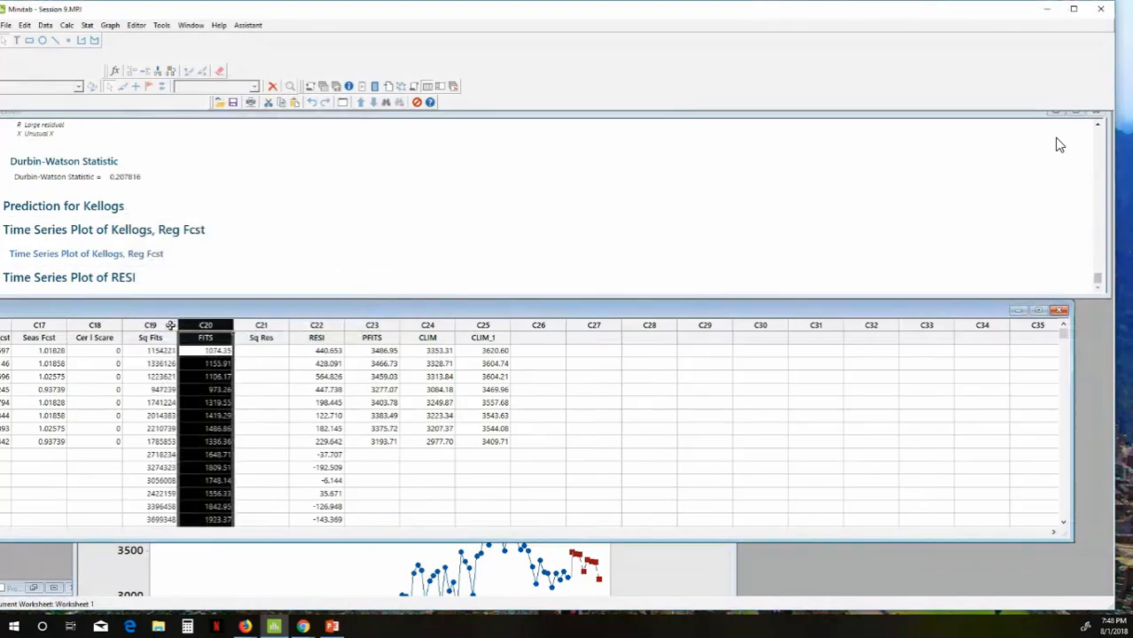
click(166, 325)
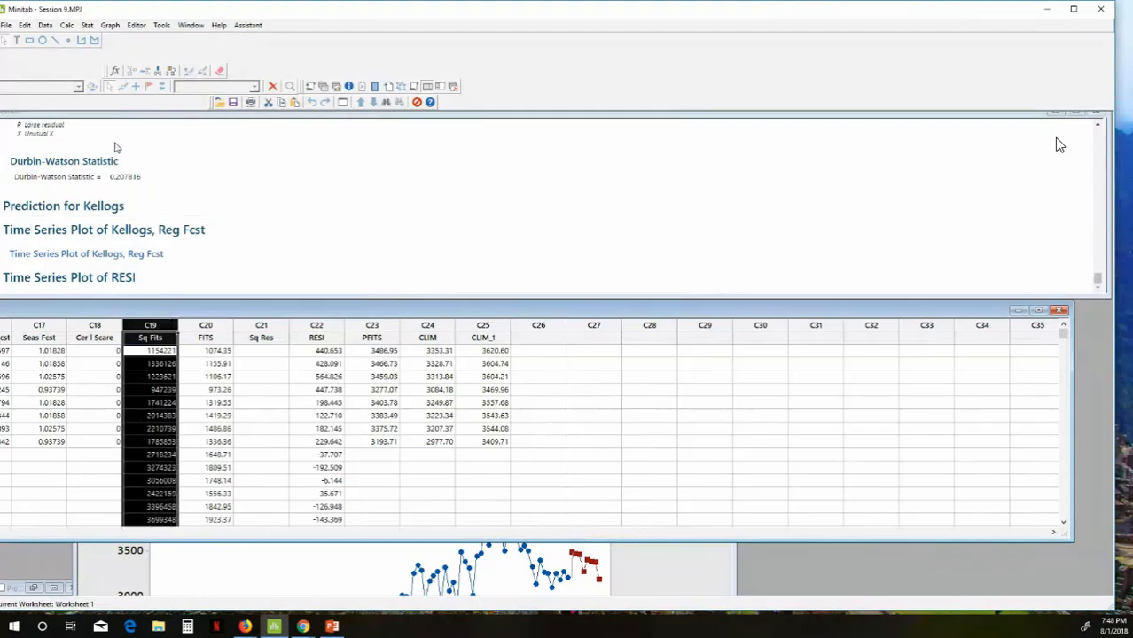
Step: Use the Calculator to store the product of RESI multiplied by itself in the Sq Res column
click(67, 25)
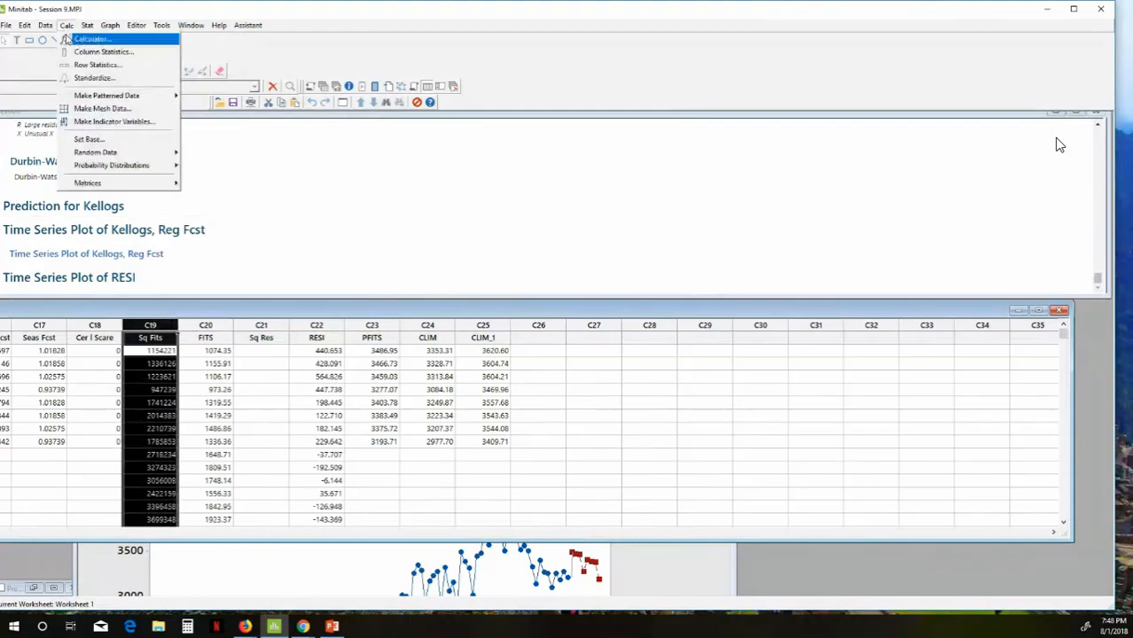
click(67, 39)
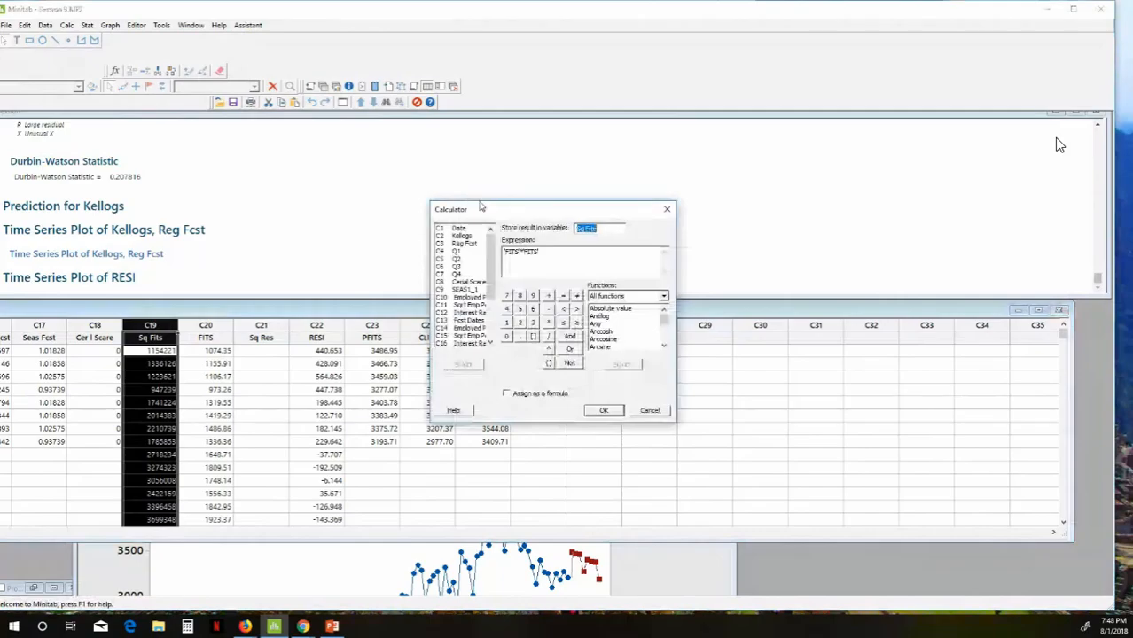
drag(481, 206, 81, 124)
scroll(89, 232, down, 3)
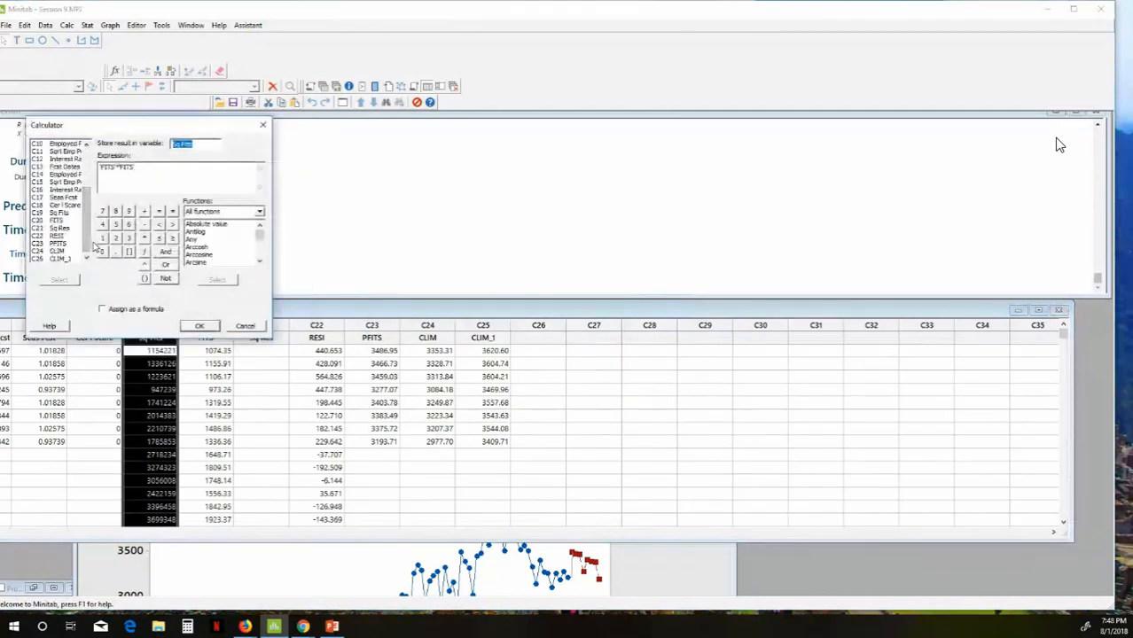
click(57, 228)
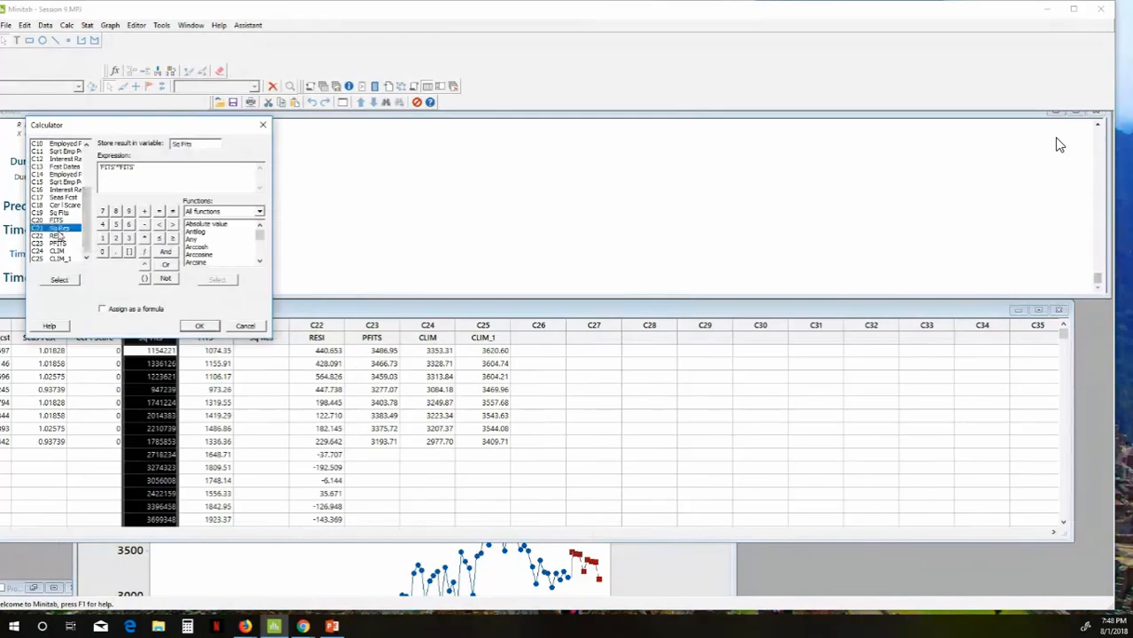
double_click(56, 229)
double_click(59, 236)
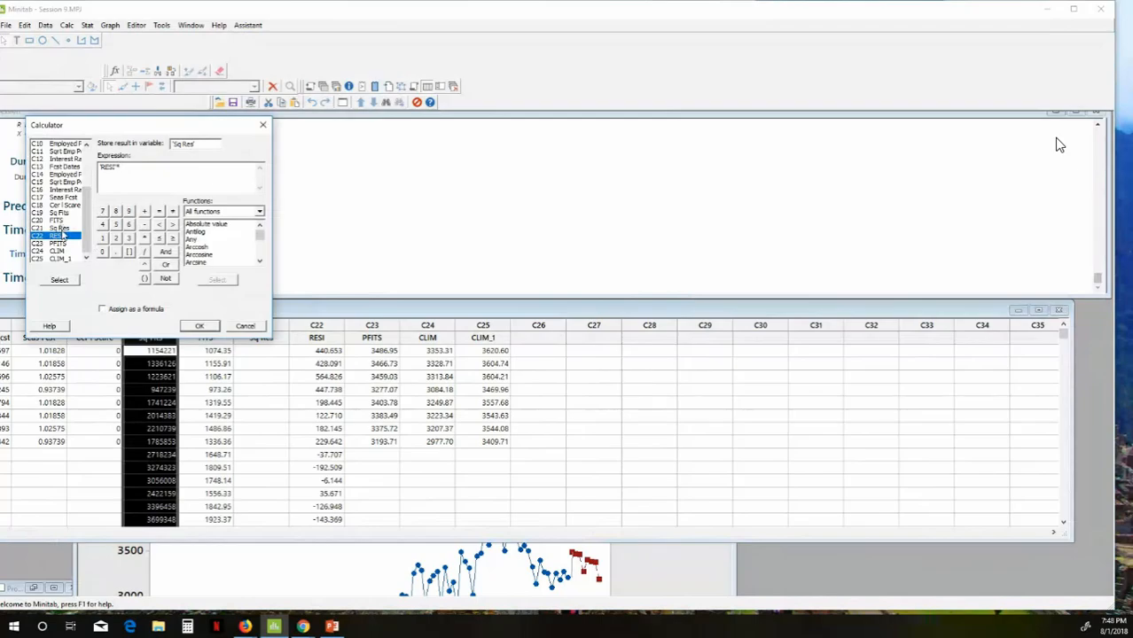
double_click(62, 236)
click(199, 326)
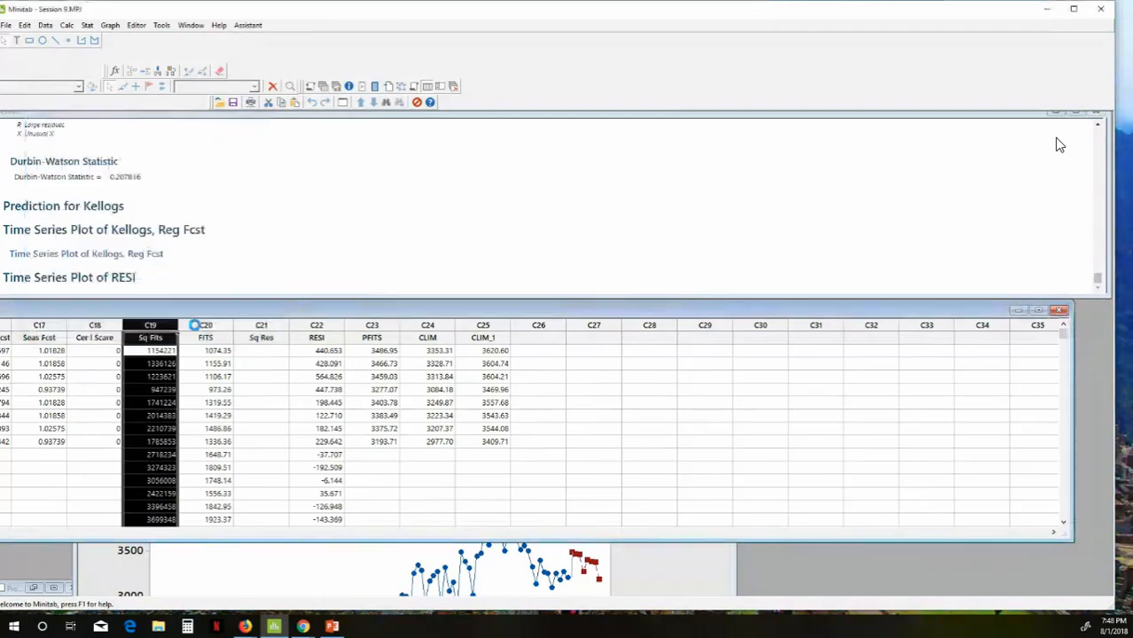
Step: Examine the computed Sq Fits and Sq Res columns down the worksheet, comparing them with FITS and RESI
click(256, 338)
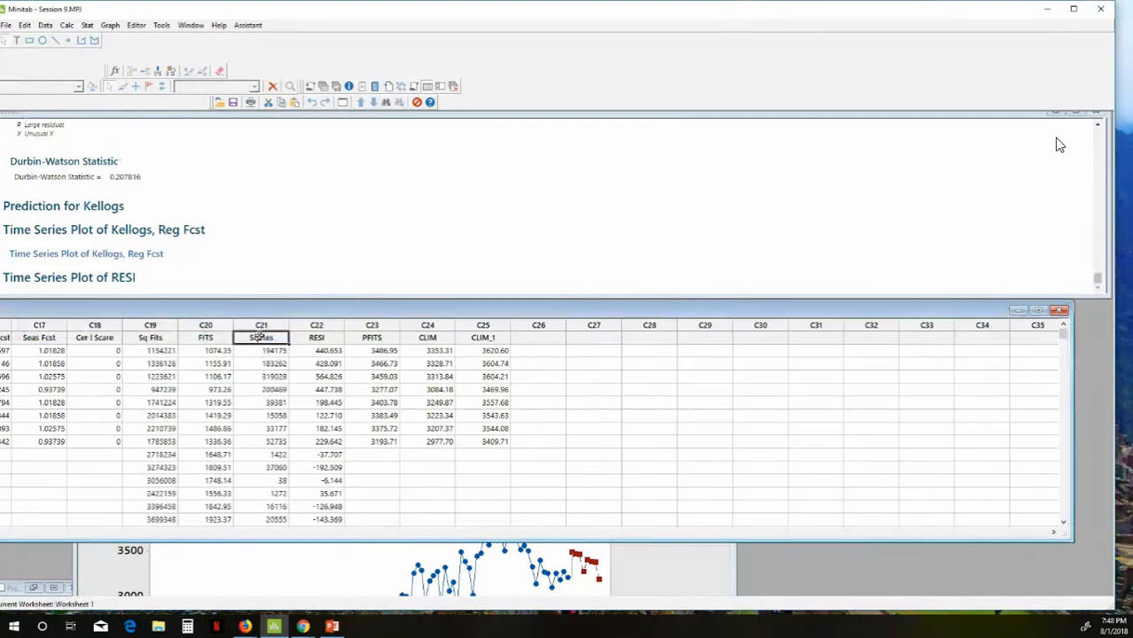
scroll(260, 337, down, 3)
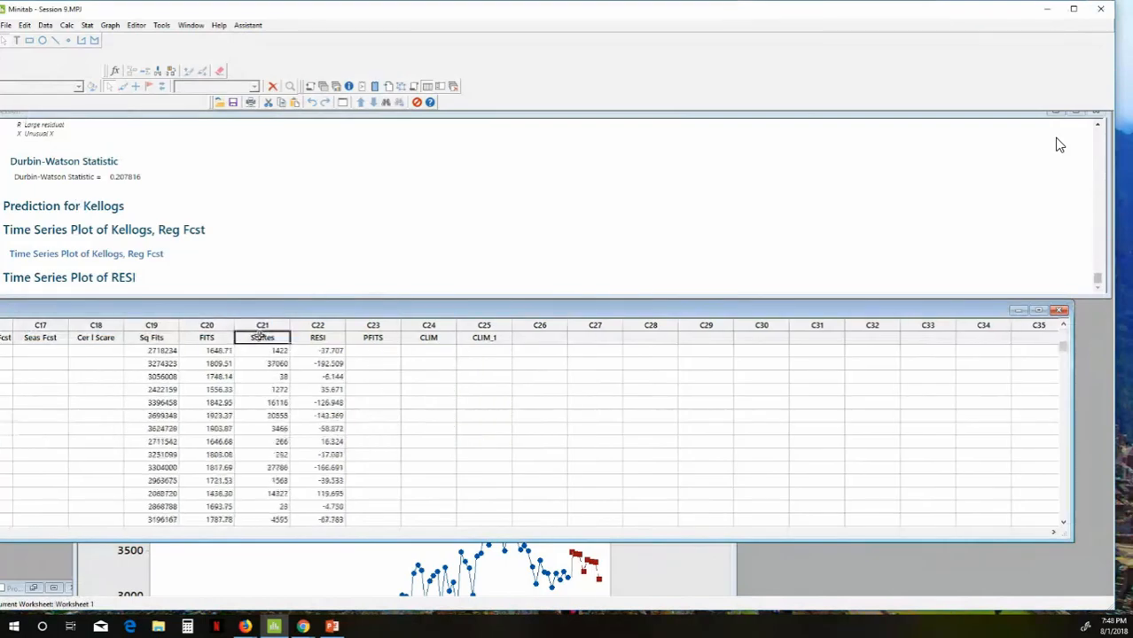
scroll(260, 336, up, 3)
scroll(260, 335, down, 3)
scroll(259, 335, up, 3)
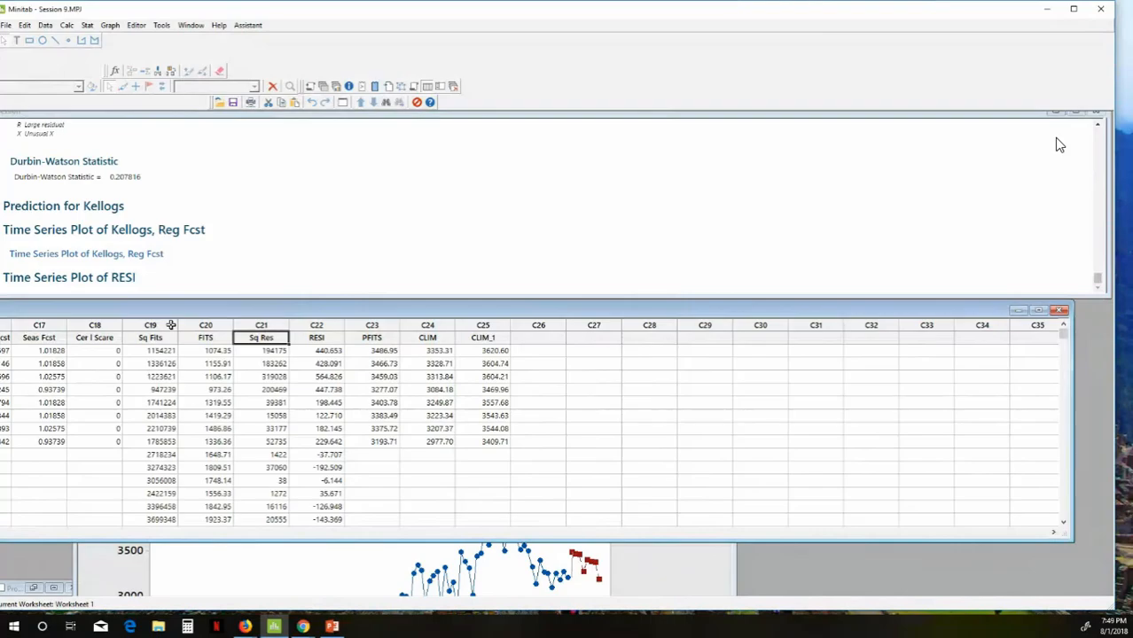
click(171, 325)
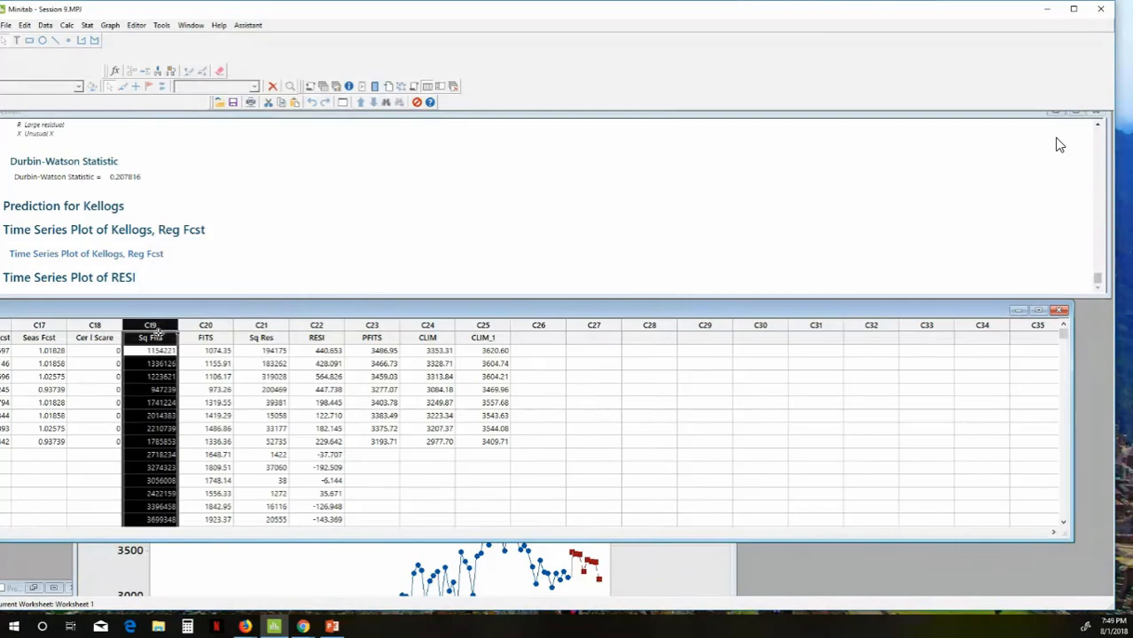
click(266, 326)
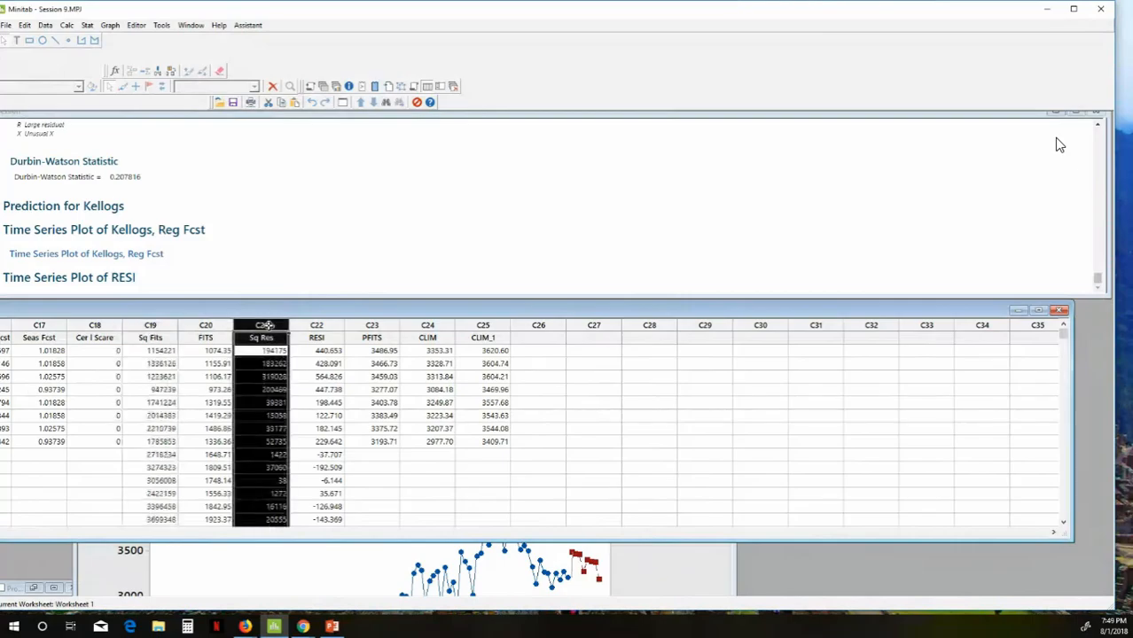
click(153, 326)
click(260, 325)
click(201, 289)
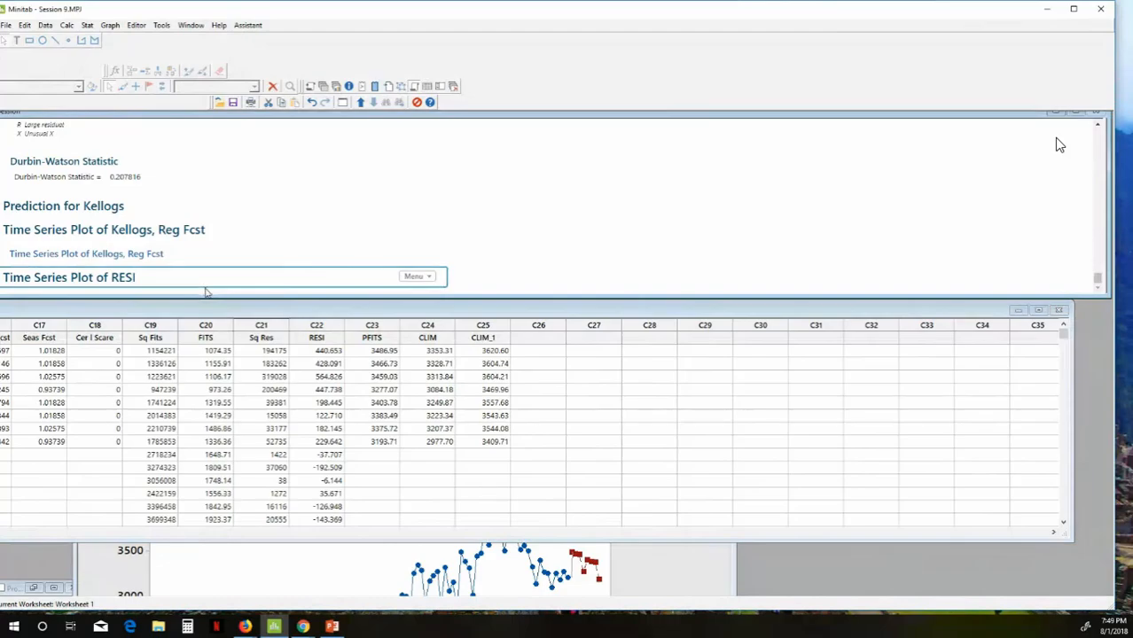
Step: Start a Fit Regression Model analysis and clear the previous response, continuous predictors and categorical predictor
click(88, 28)
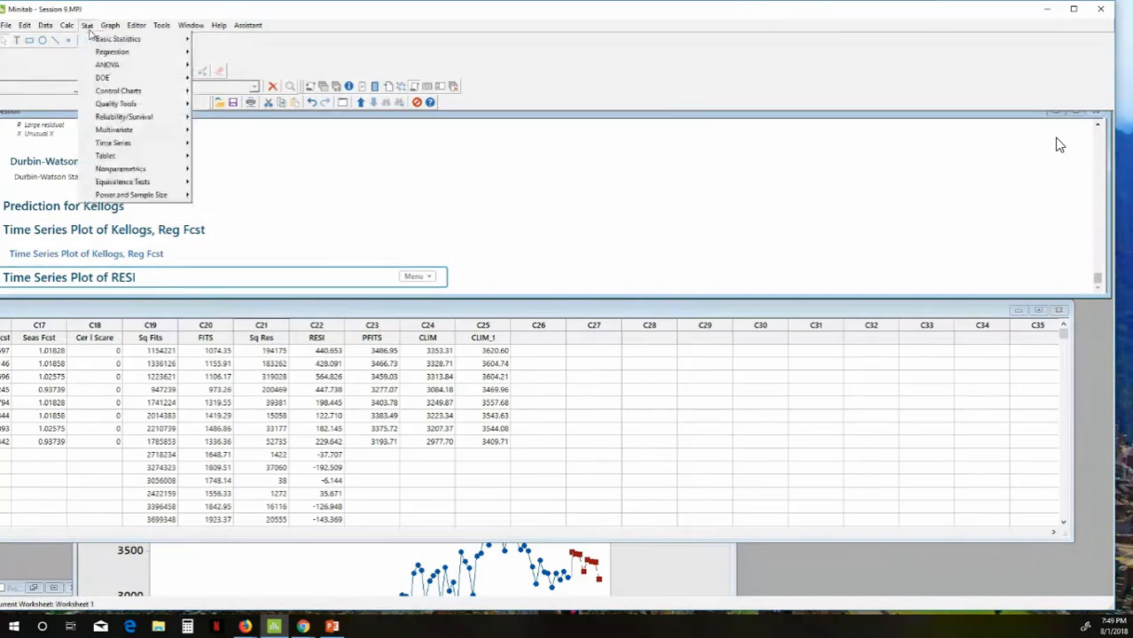
mouse_move(91, 39)
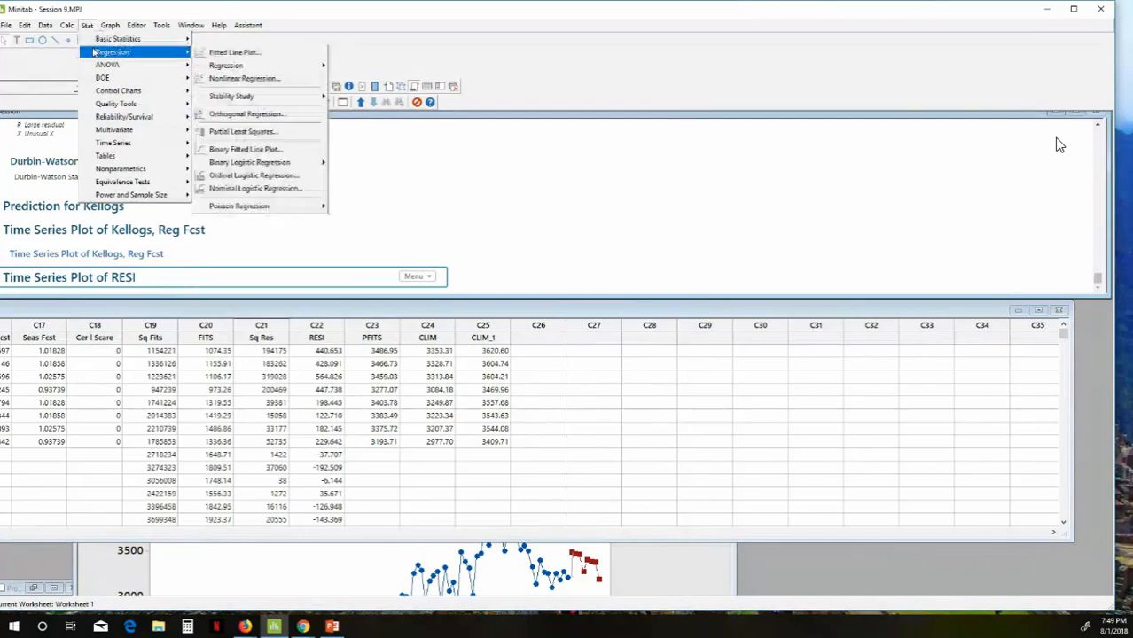
mouse_move(227, 67)
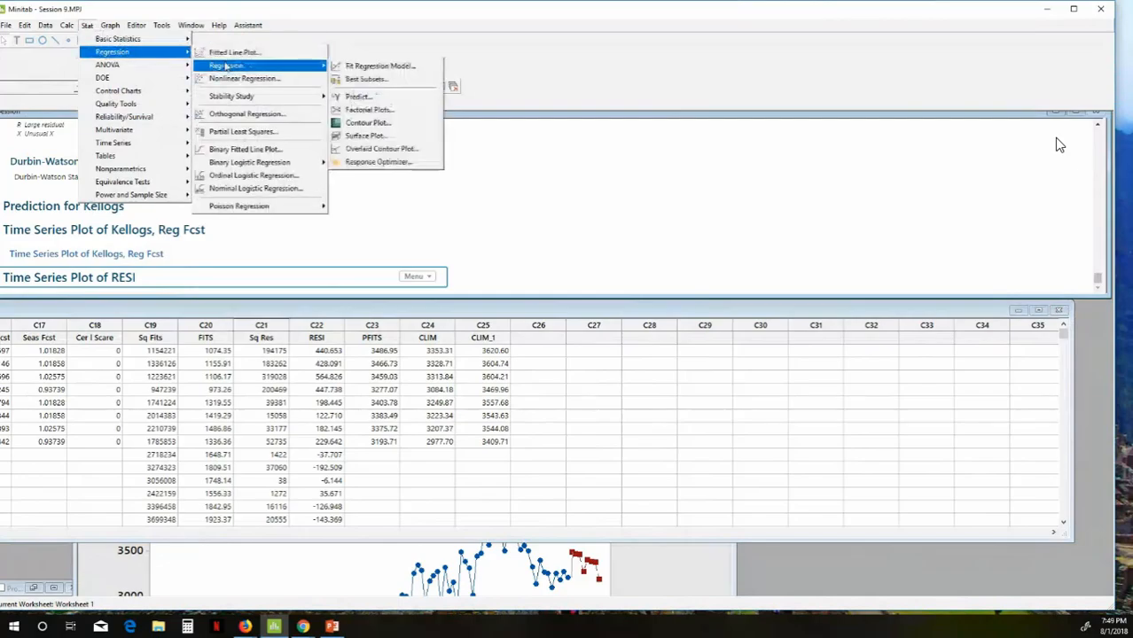
click(381, 67)
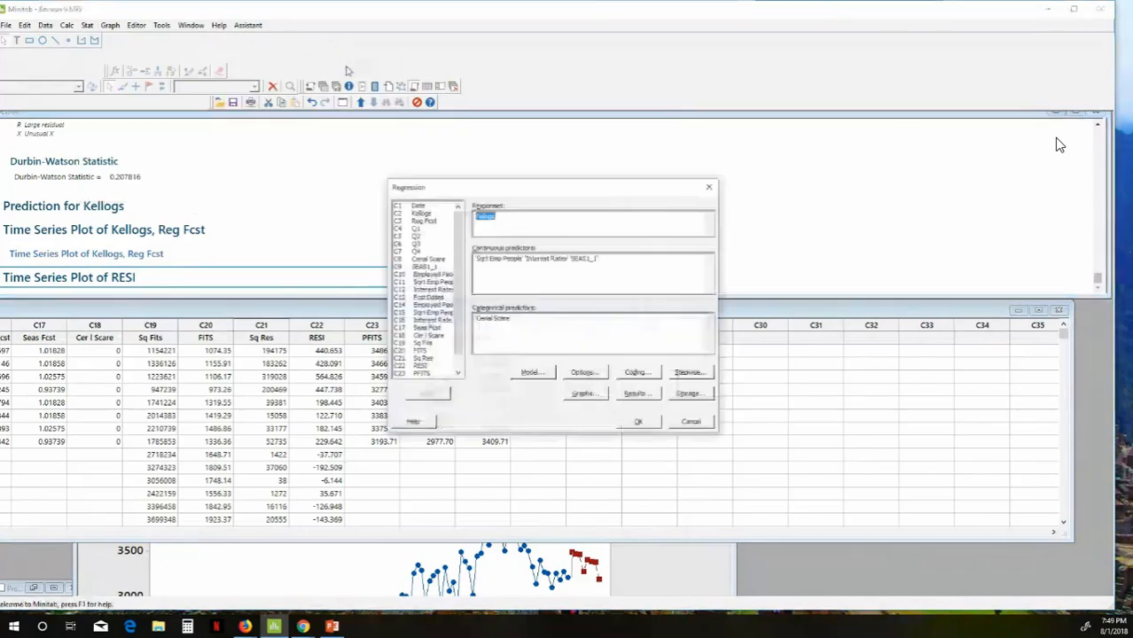
drag(446, 187, 159, 109)
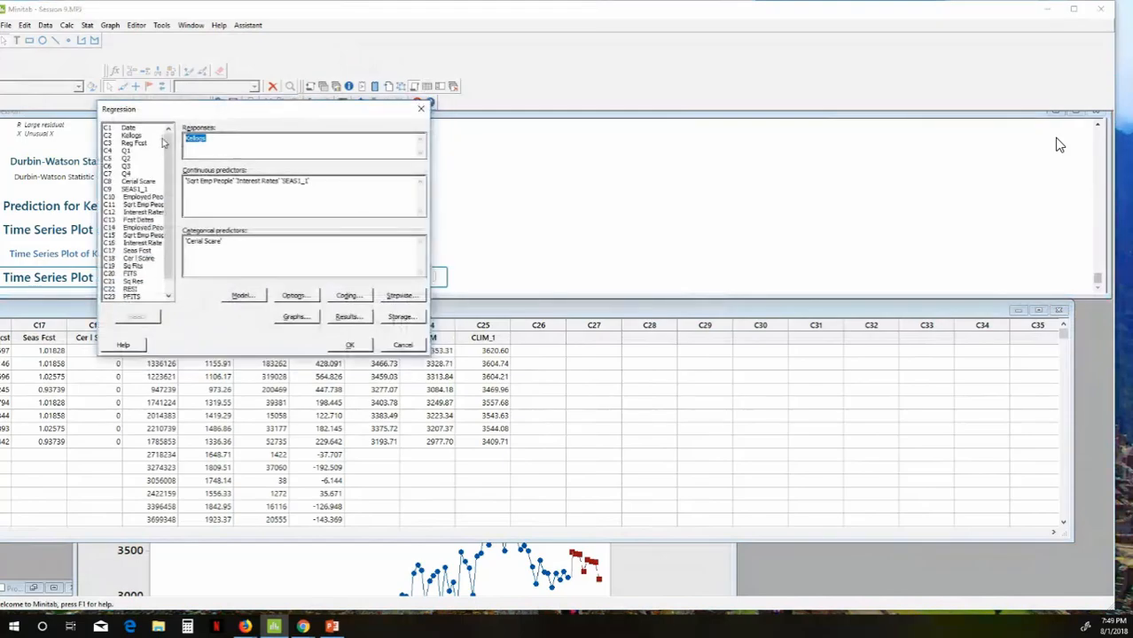
key(Delete)
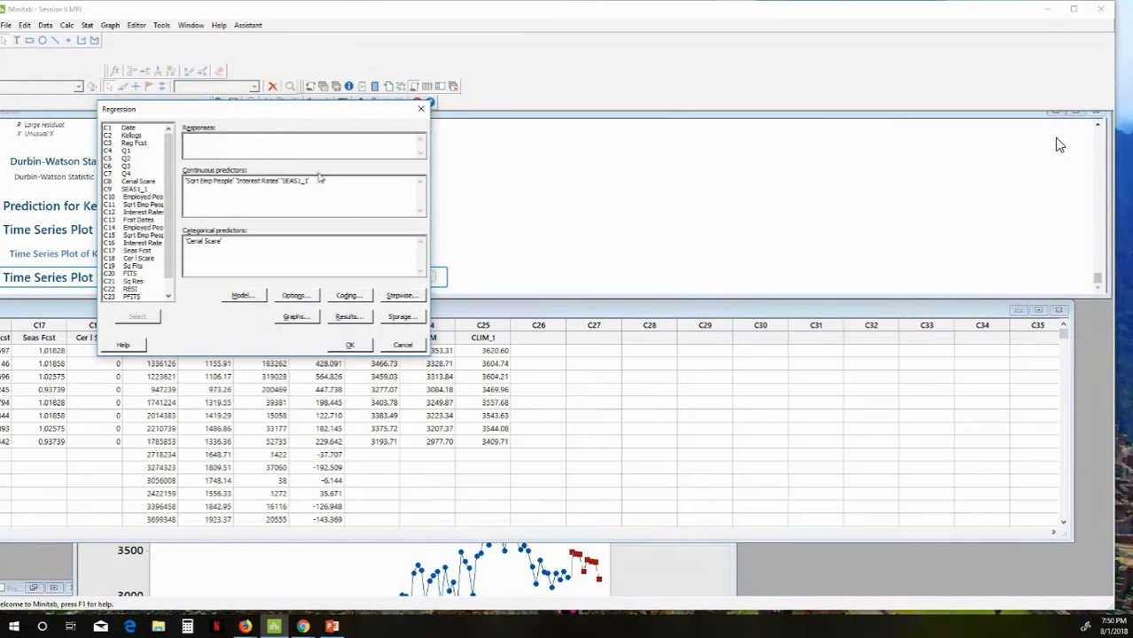
drag(312, 181, 174, 191)
key(Delete)
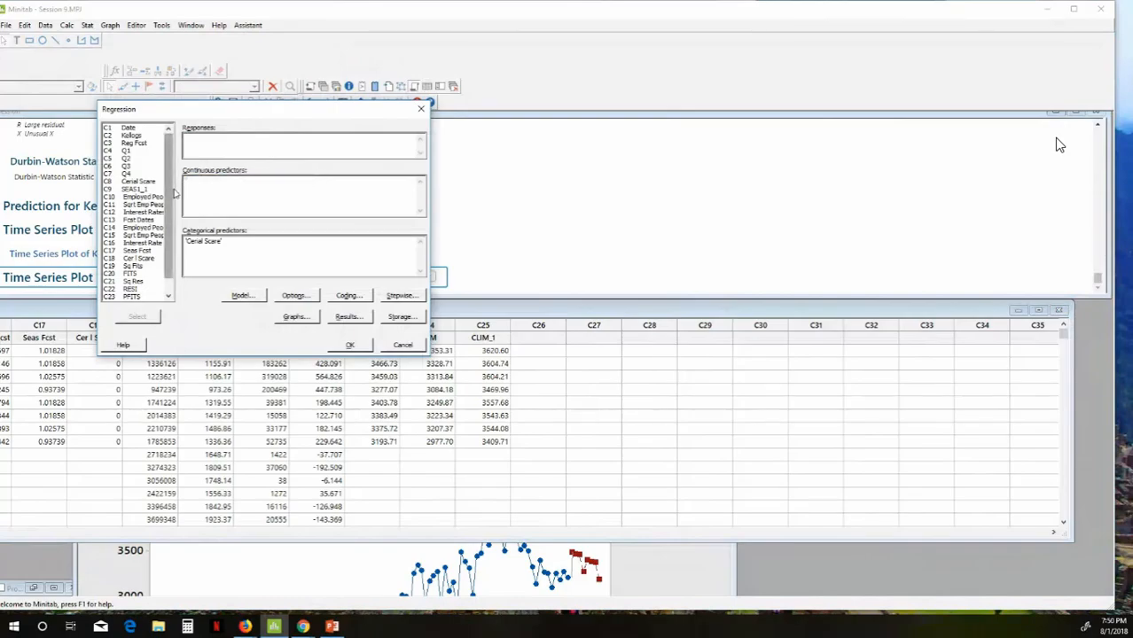
drag(232, 241, 175, 249)
key(Delete)
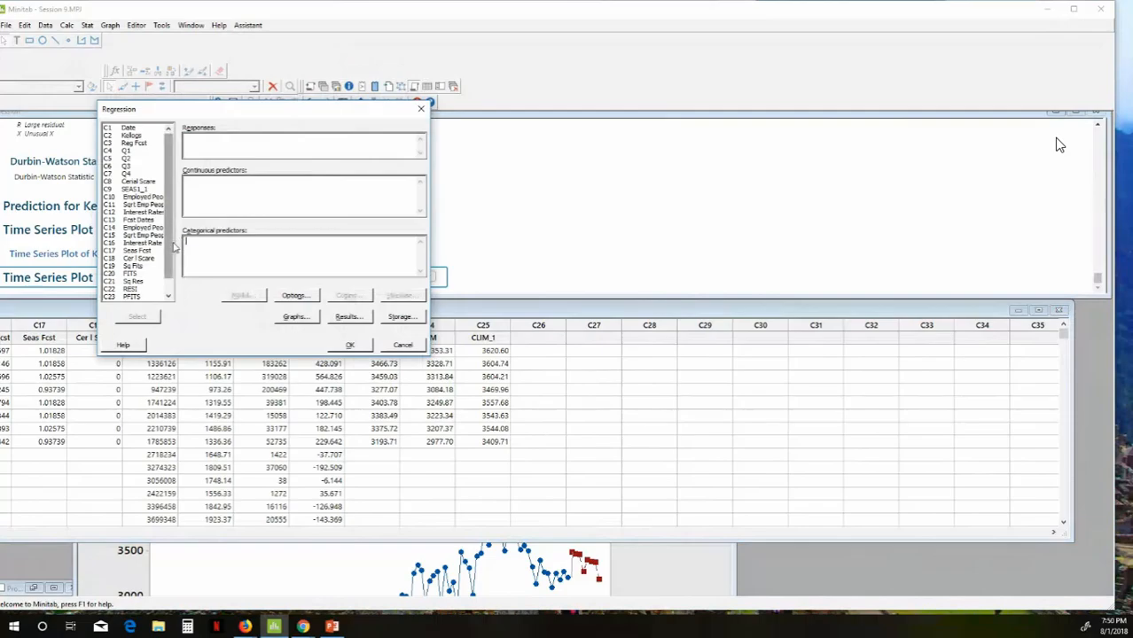
Step: Fit the regression with Sq Res as the response and Sq Fits as the continuous predictor, and review its output down to the coefficients
click(201, 203)
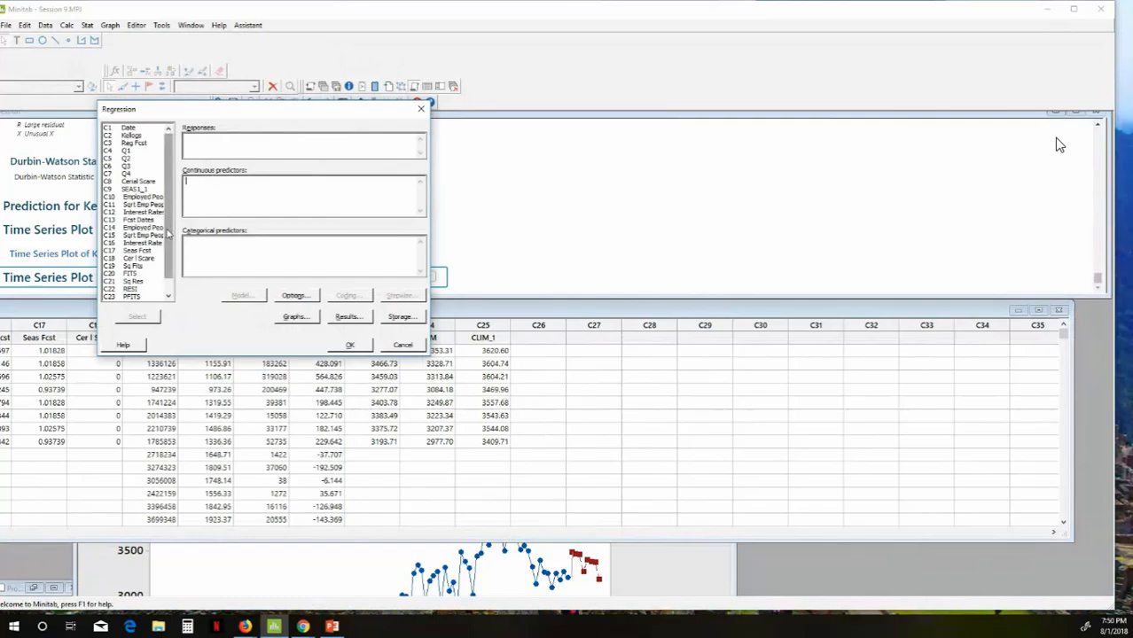
double_click(140, 268)
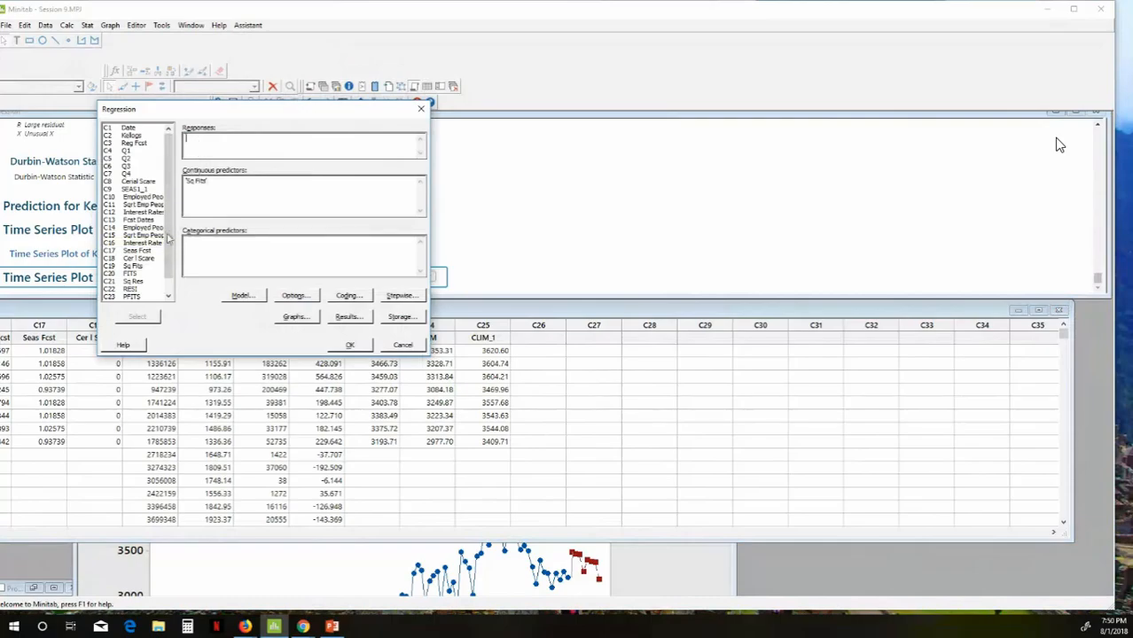
double_click(135, 282)
click(350, 344)
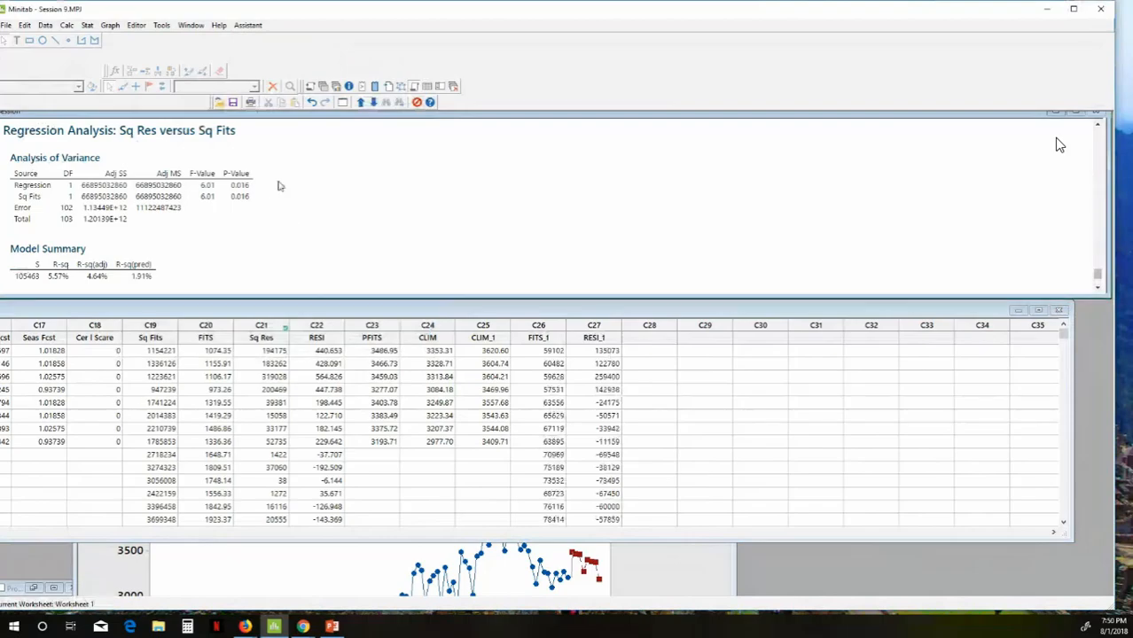
scroll(277, 188, down, 4)
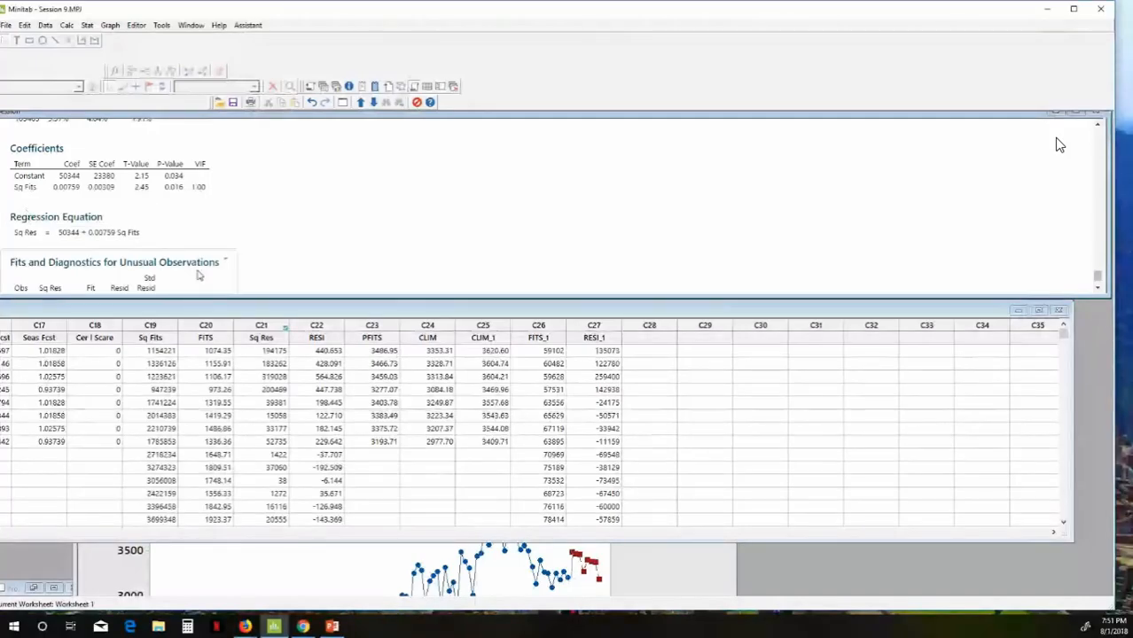
Step: Name the empty worksheet columns C28 and C29 MAPE and RMSE
click(630, 342)
click(629, 342)
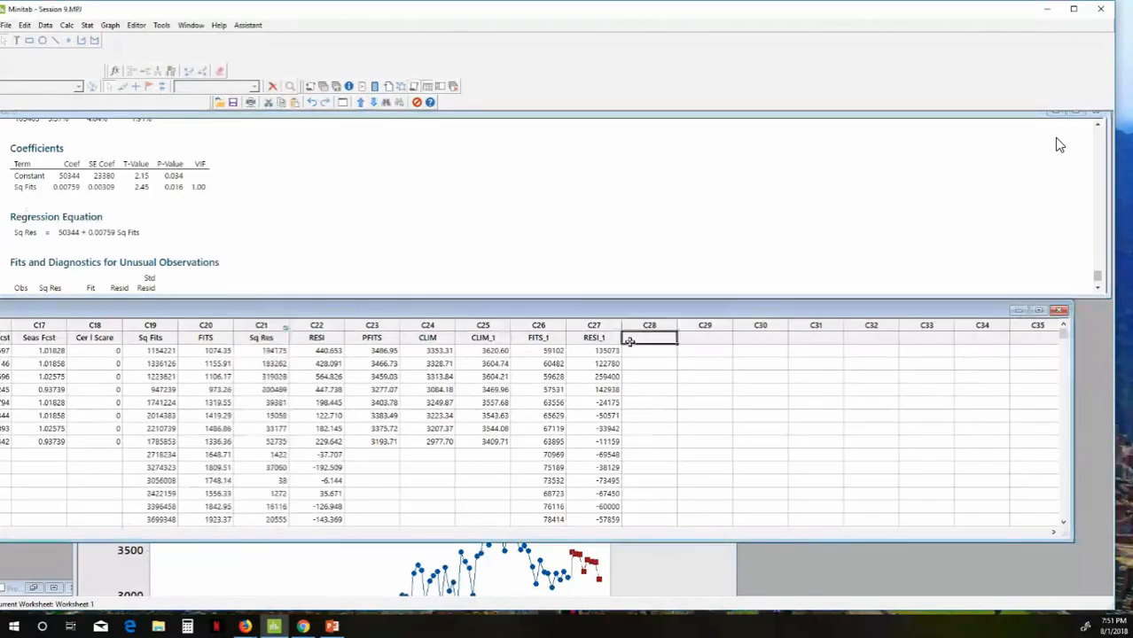
text(MAPE)
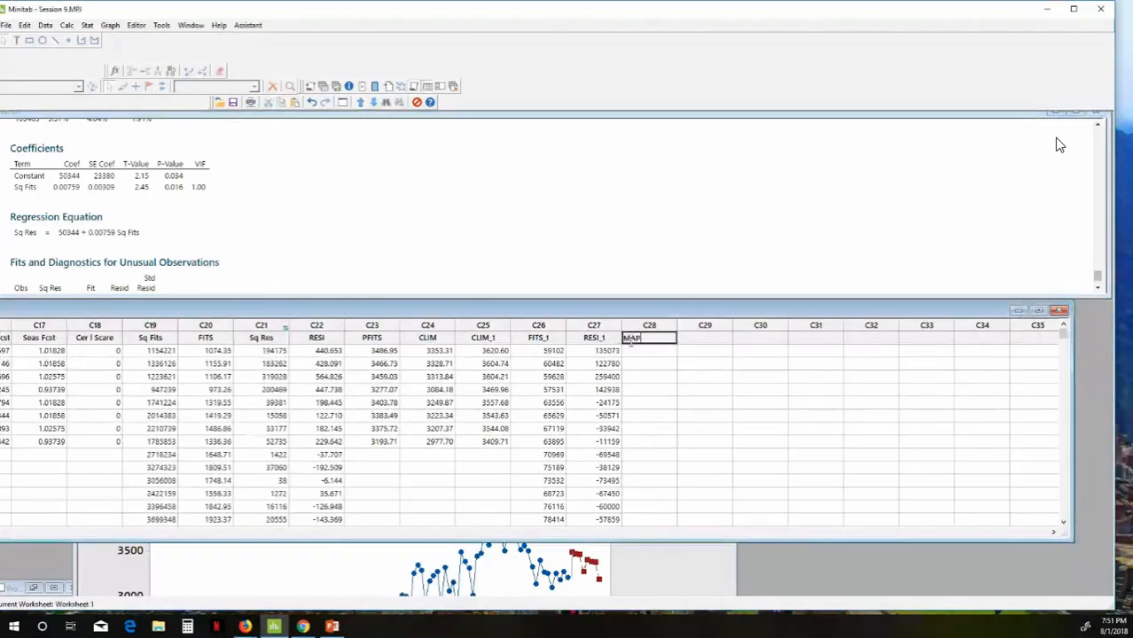
click(694, 338)
text(RMSE)
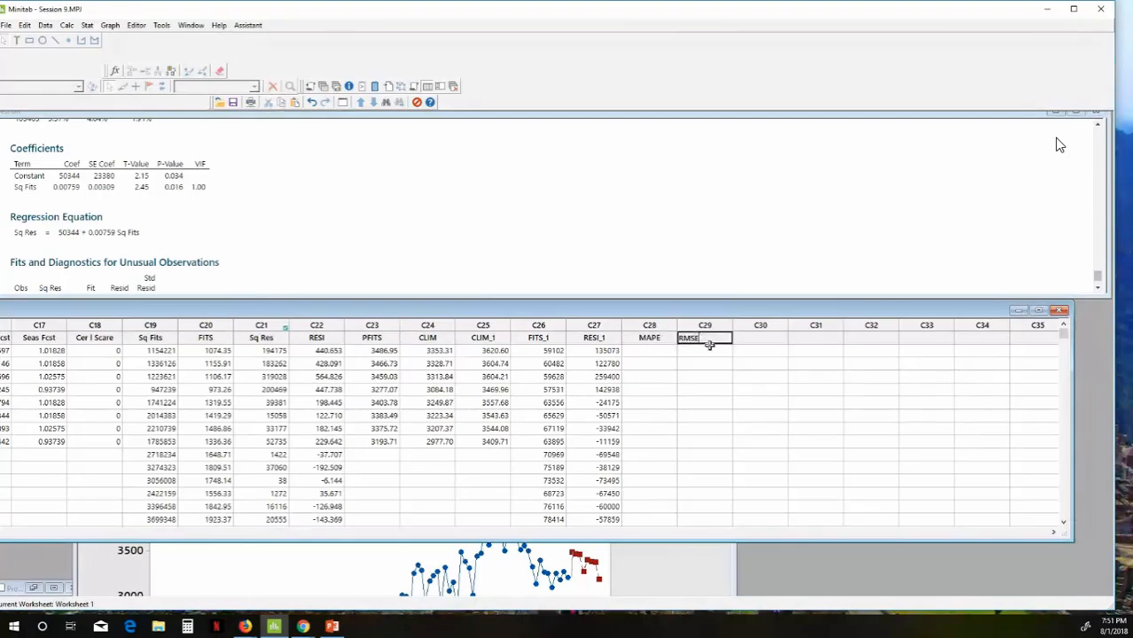
key(Return)
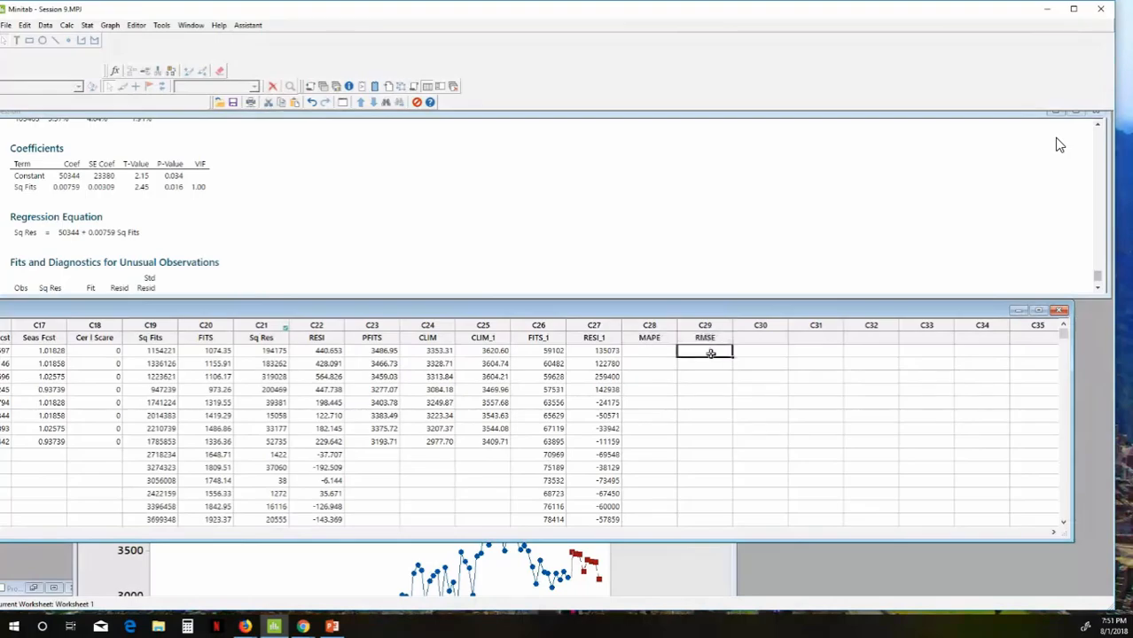
Step: Clear the FITS_1 and RESI_1 columns, C26 and C27, from the worksheet
click(594, 327)
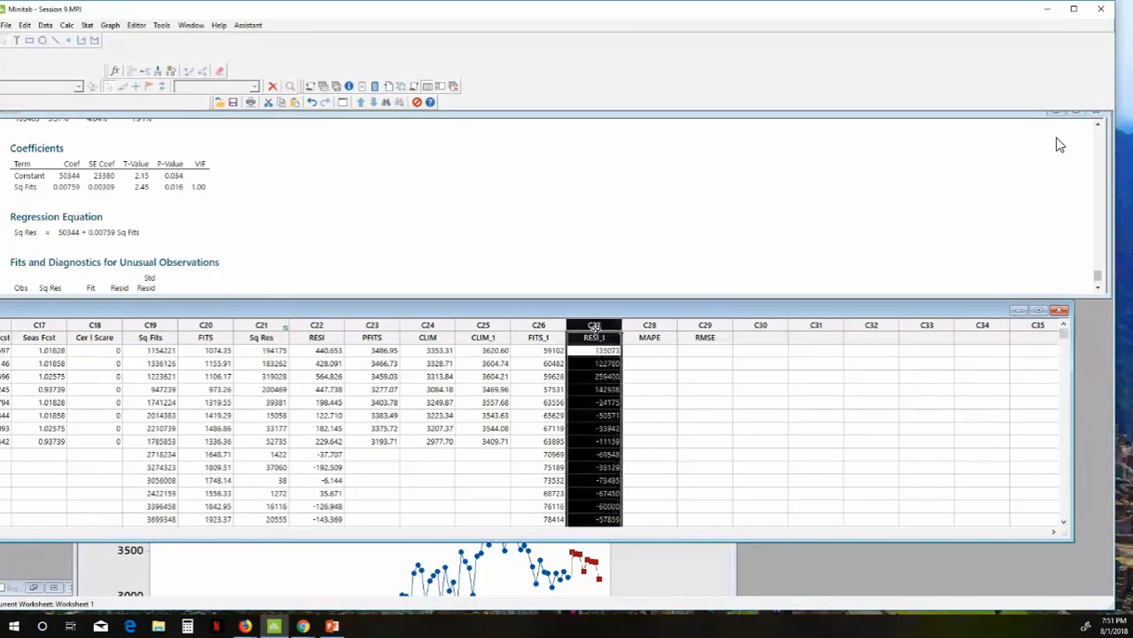
click(628, 361)
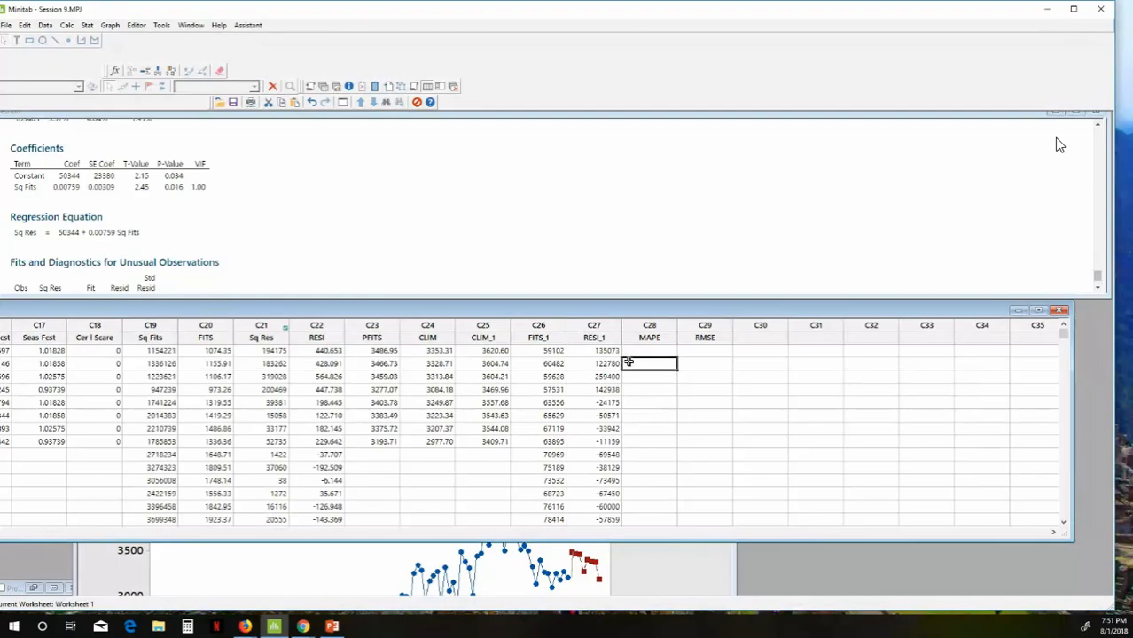
click(532, 327)
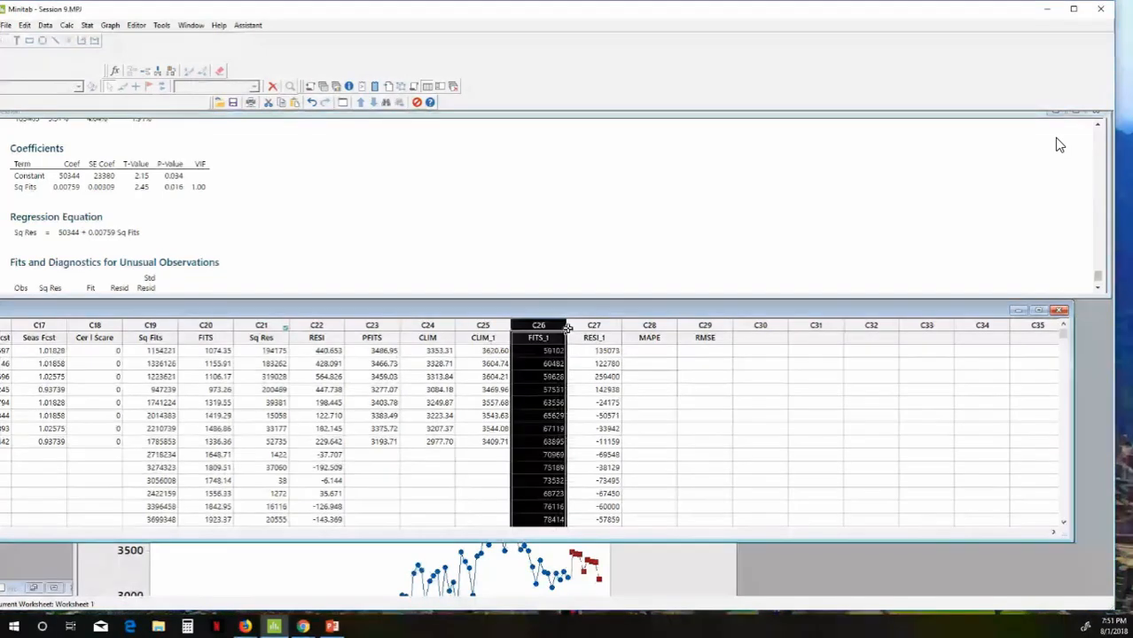
right_click(590, 330)
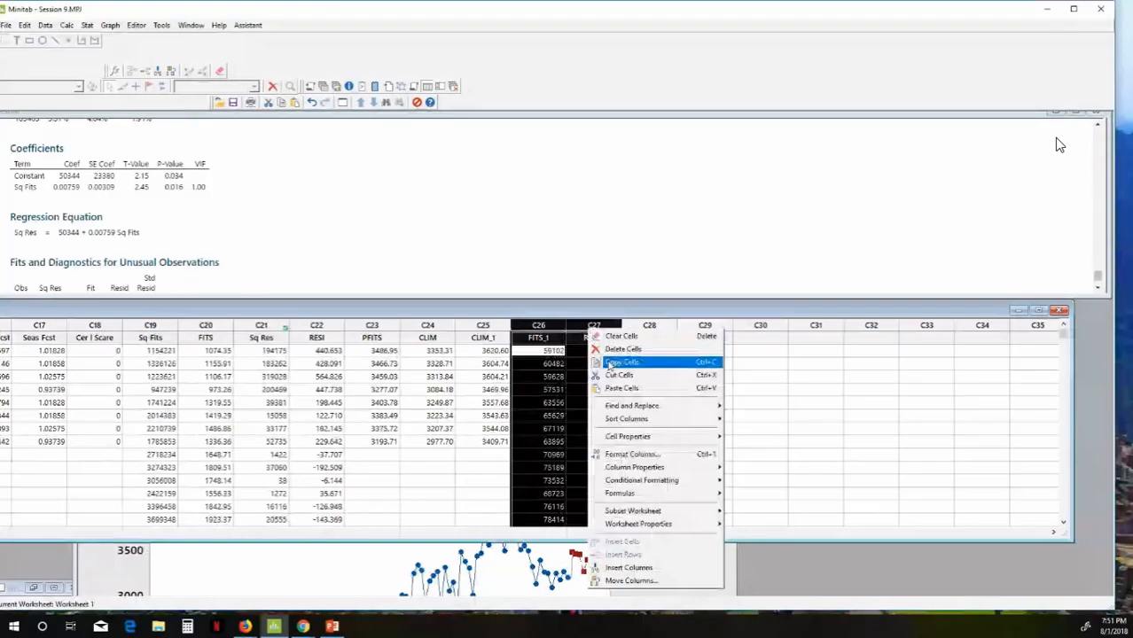
click(610, 364)
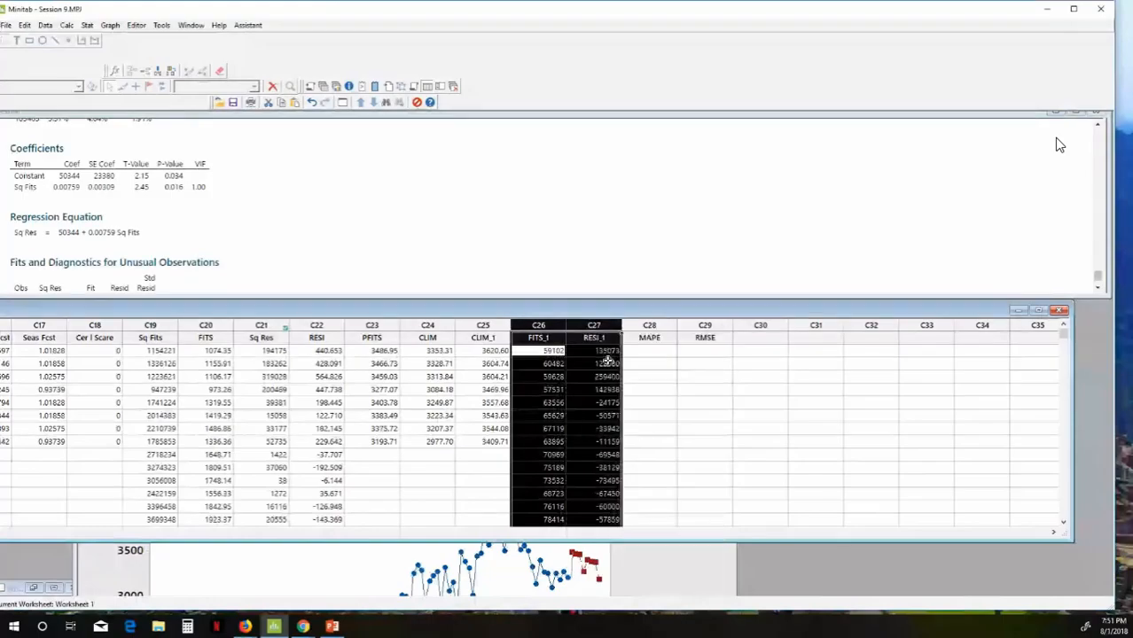
click(544, 326)
drag(542, 325, 592, 326)
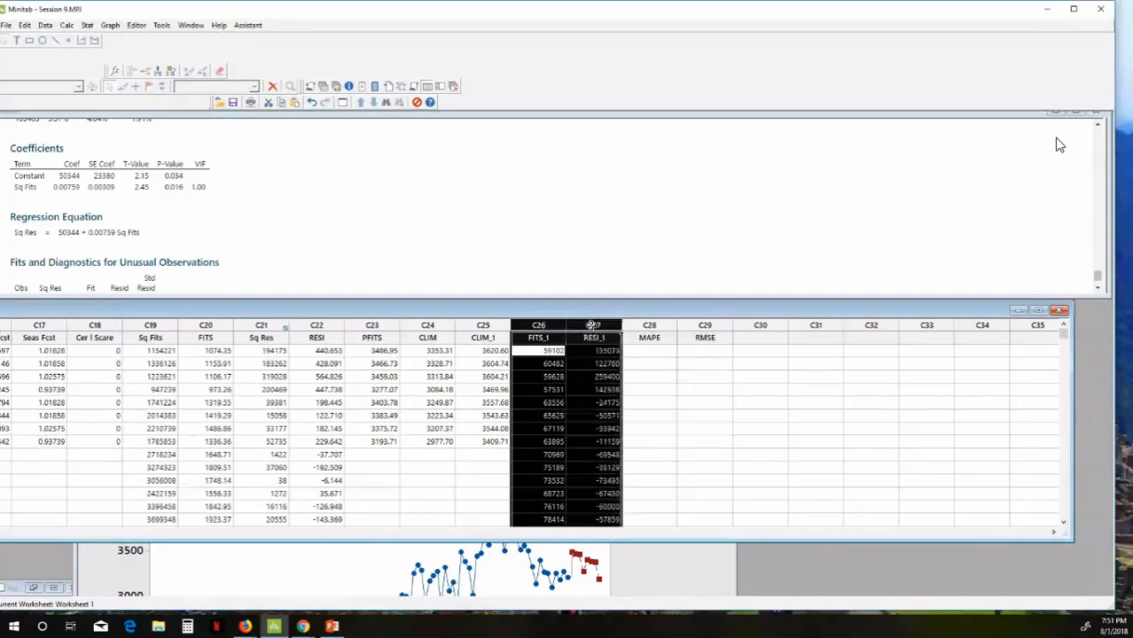
right_click(592, 328)
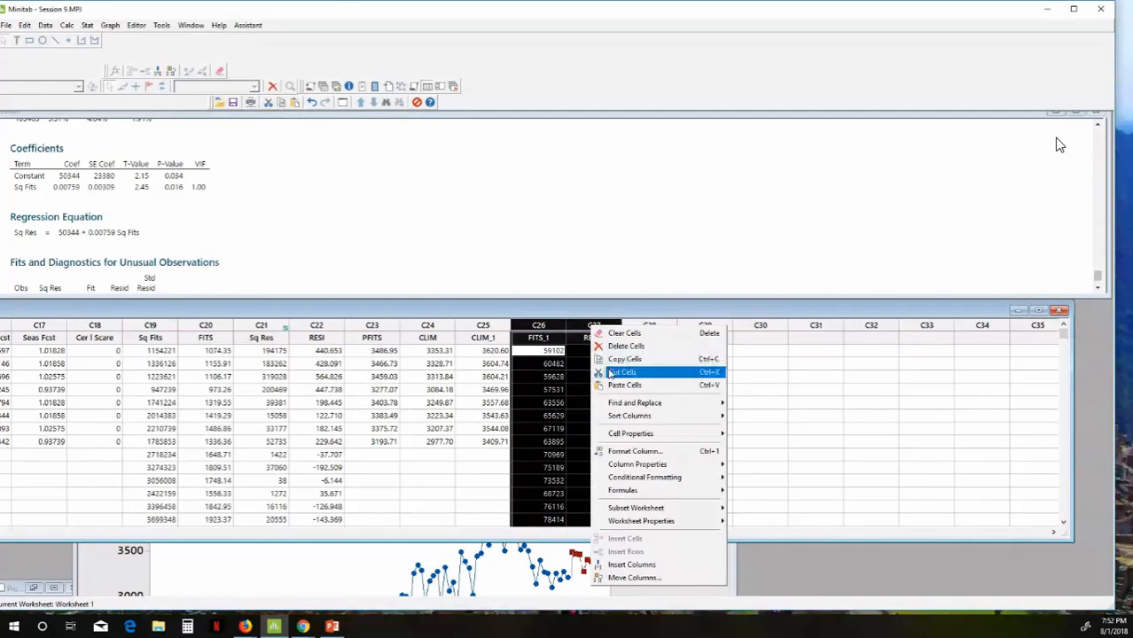
mouse_move(615, 404)
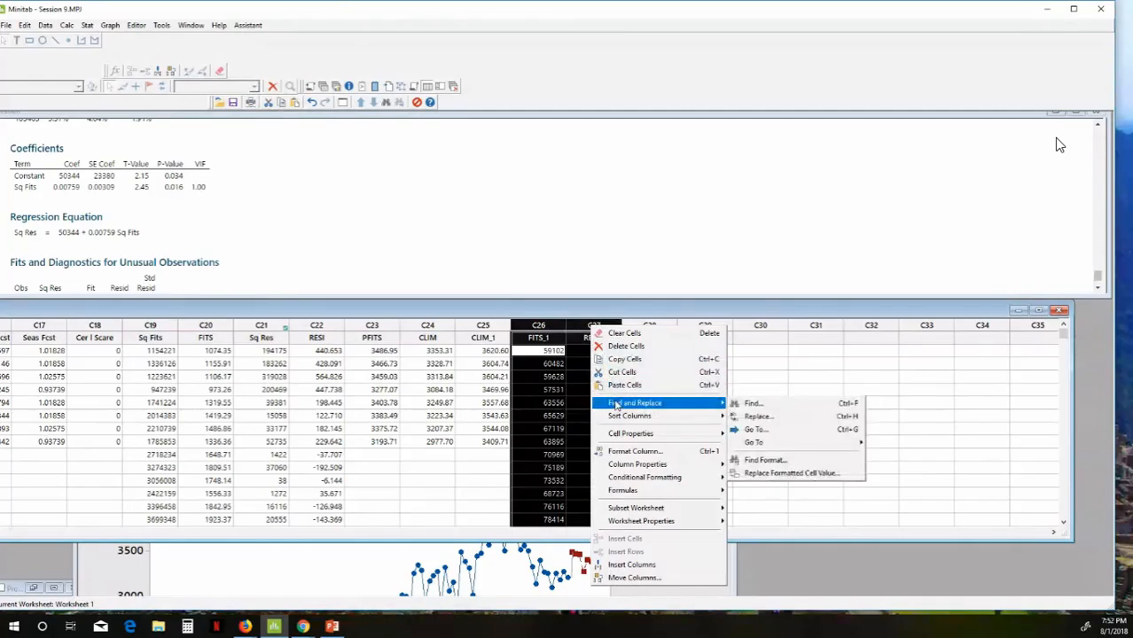
click(624, 333)
click(661, 376)
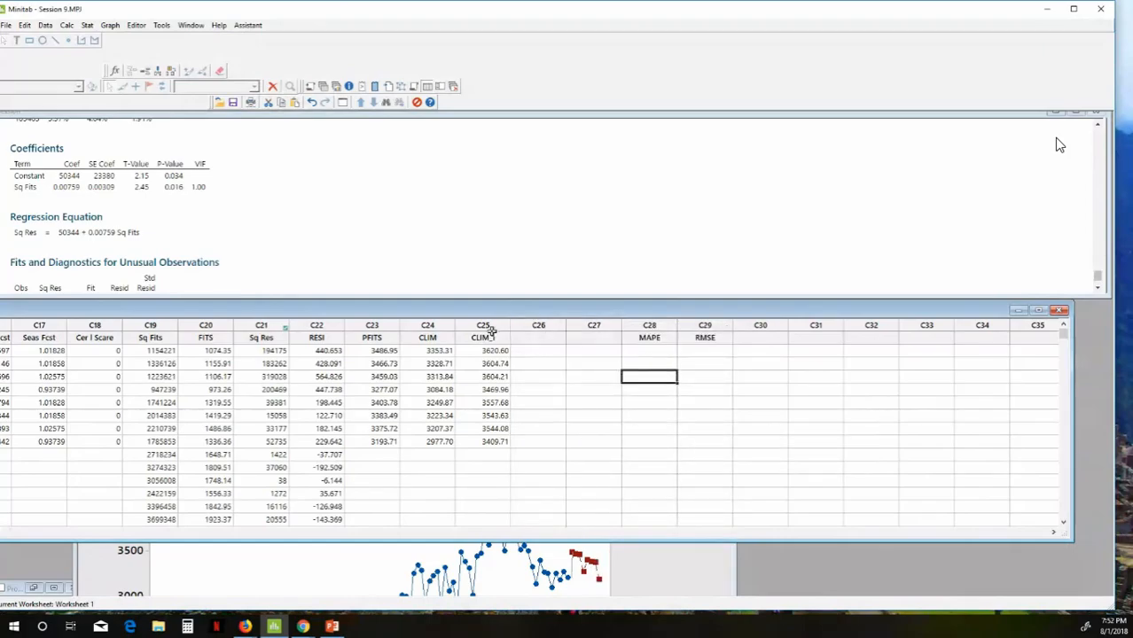
Step: Open the Calculator and choose MAPE as the variable in which the result is stored
click(320, 327)
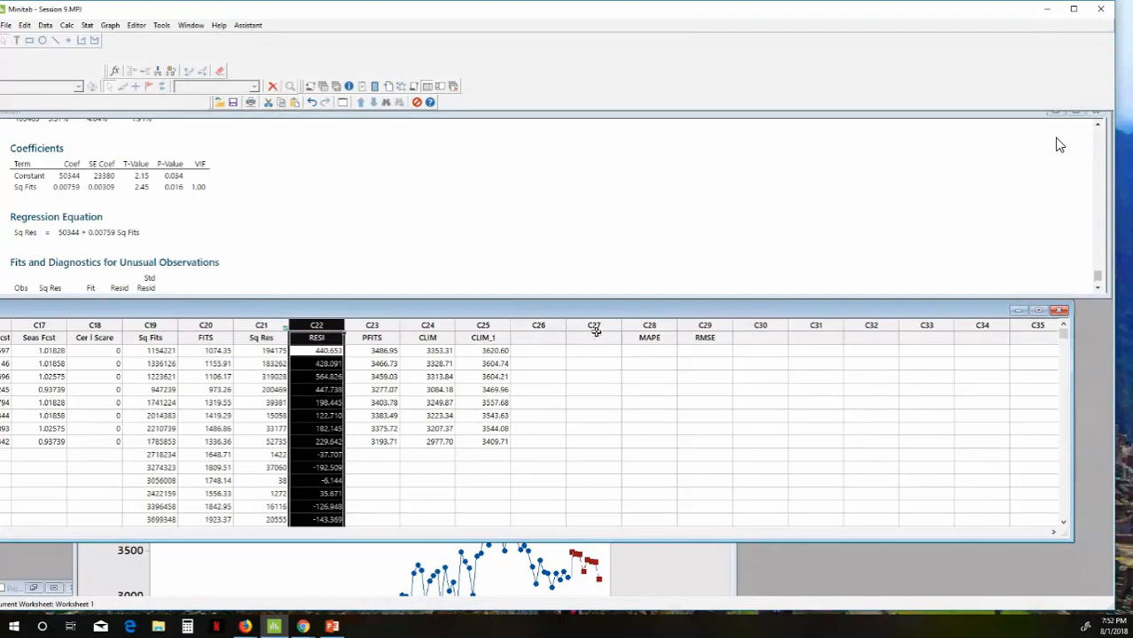
click(648, 336)
click(694, 327)
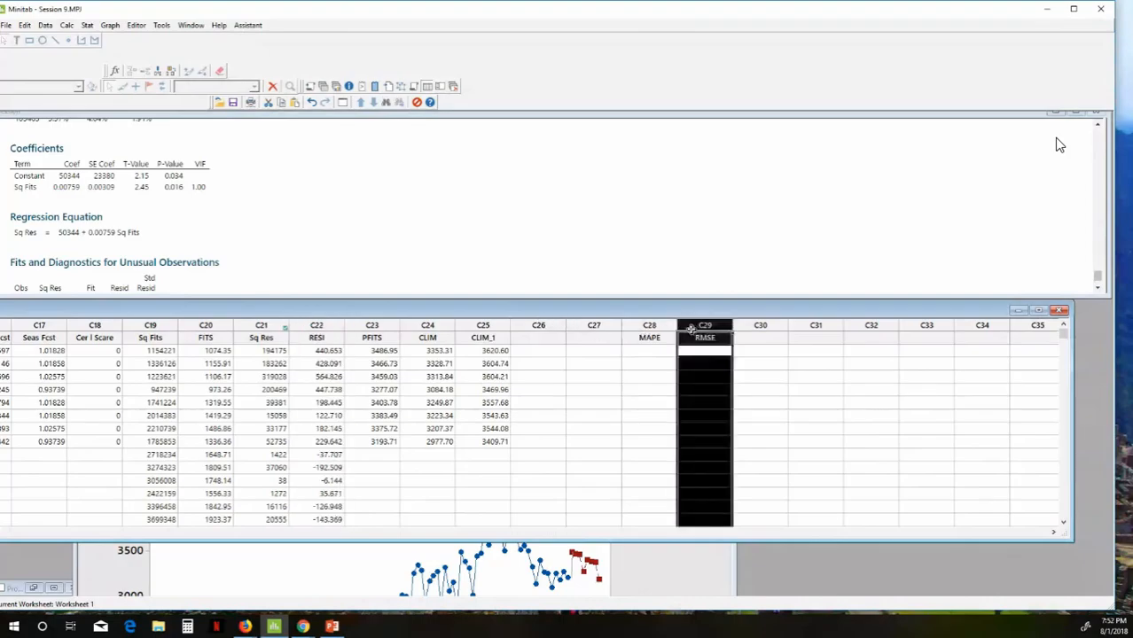
click(635, 350)
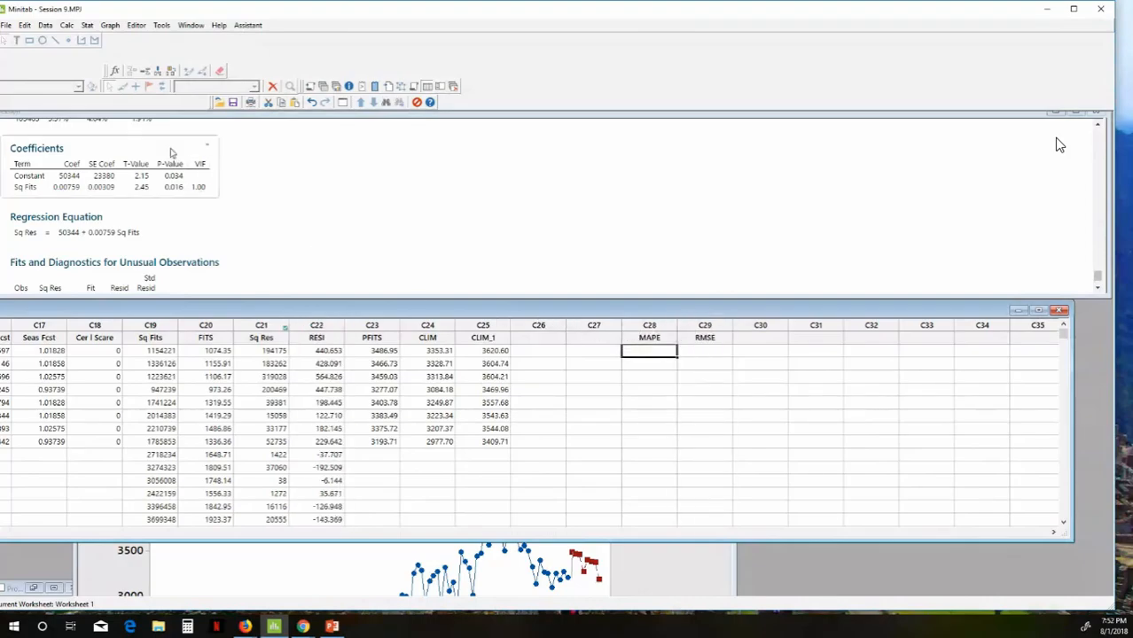
click(67, 25)
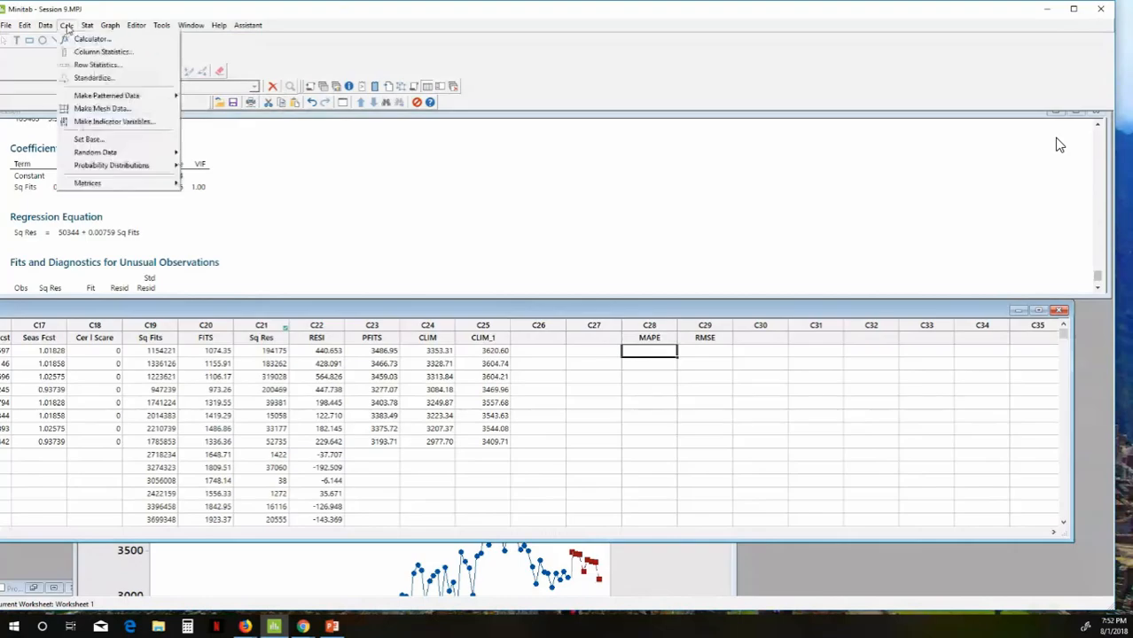
click(76, 40)
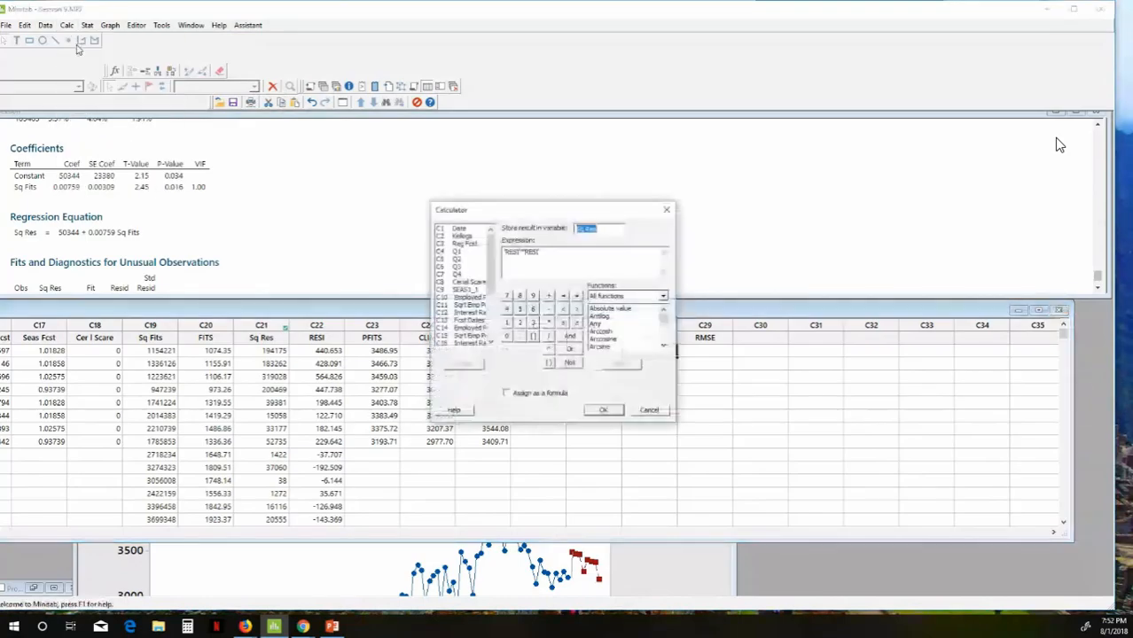
drag(475, 210, 199, 155)
scroll(191, 248, down, 4)
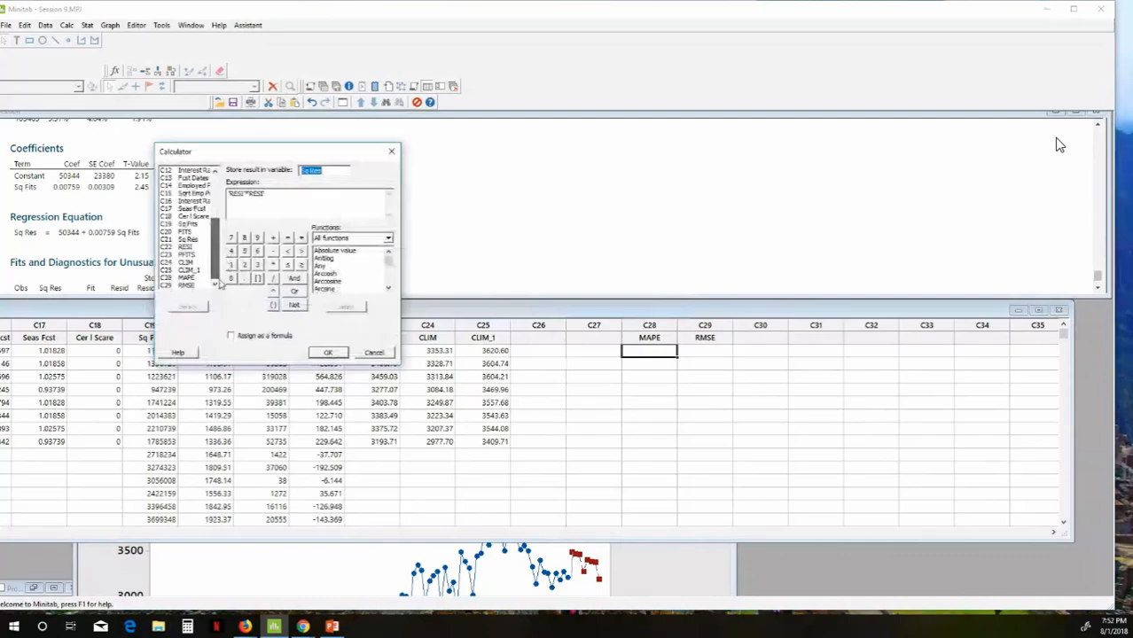
double_click(186, 277)
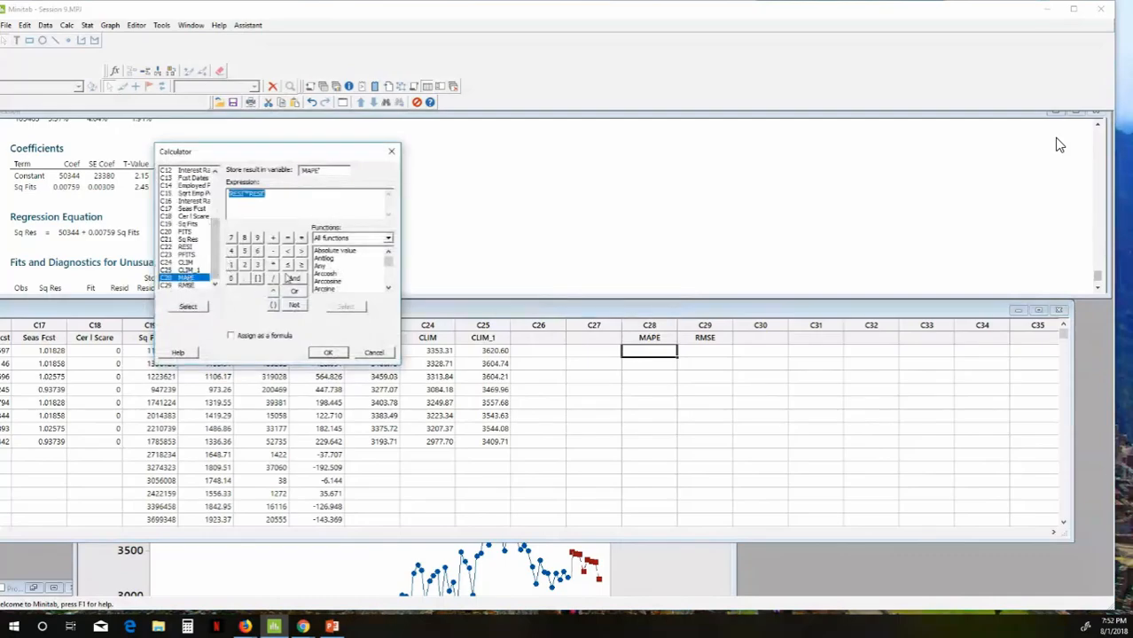
double_click(334, 251)
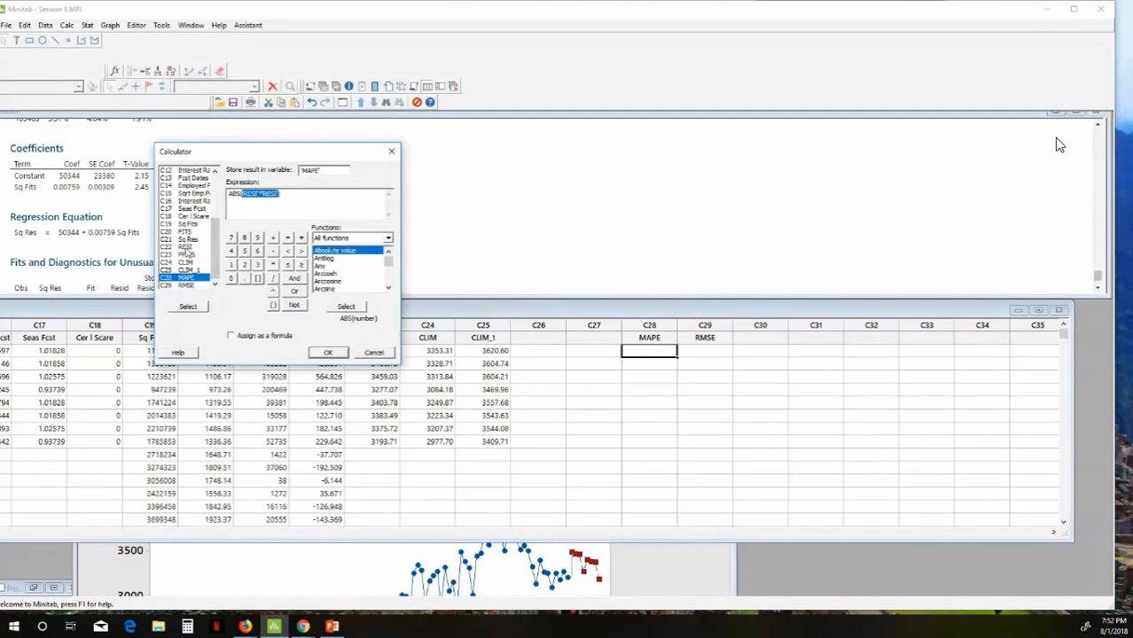
double_click(185, 246)
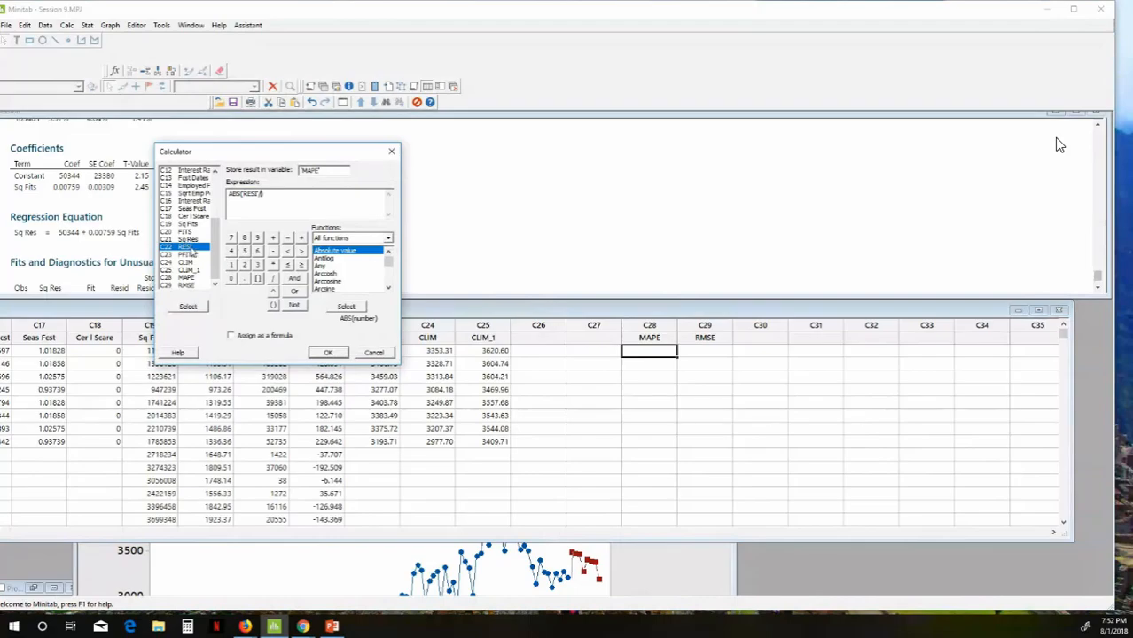
scroll(189, 252, up, 4)
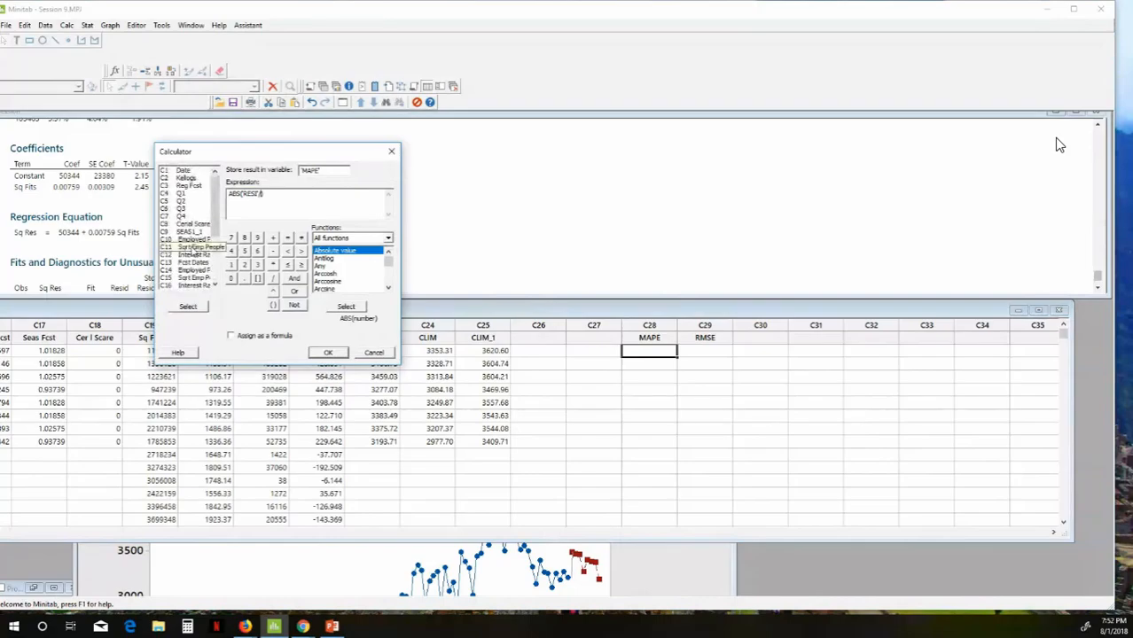
double_click(184, 178)
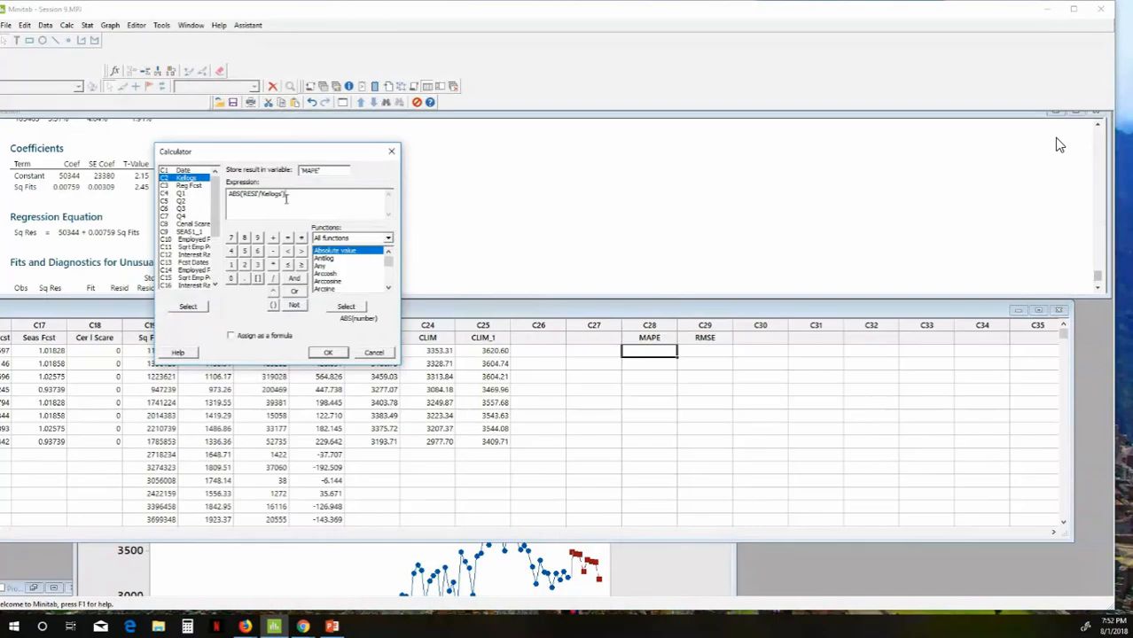
key(BackSpace)
key(BackSpace)
key(BackSpace)
key(BackSpace)
key(BackSpace)
key(BackSpace)
key(BackSpace)
key(BackSpace)
key(BackSpace)
key(BackSpace)
key(BackSpace)
text(1)/)
key(BackSpace)
key(BackSpace)
key(BackSpace)
key(BackSpace)
key(BackSpace)
key(BackSpace)
key(BackSpace)
key(BackSpace)
key(BackSpace)
key(BackSpace)
key(BackSpace)
click(387, 239)
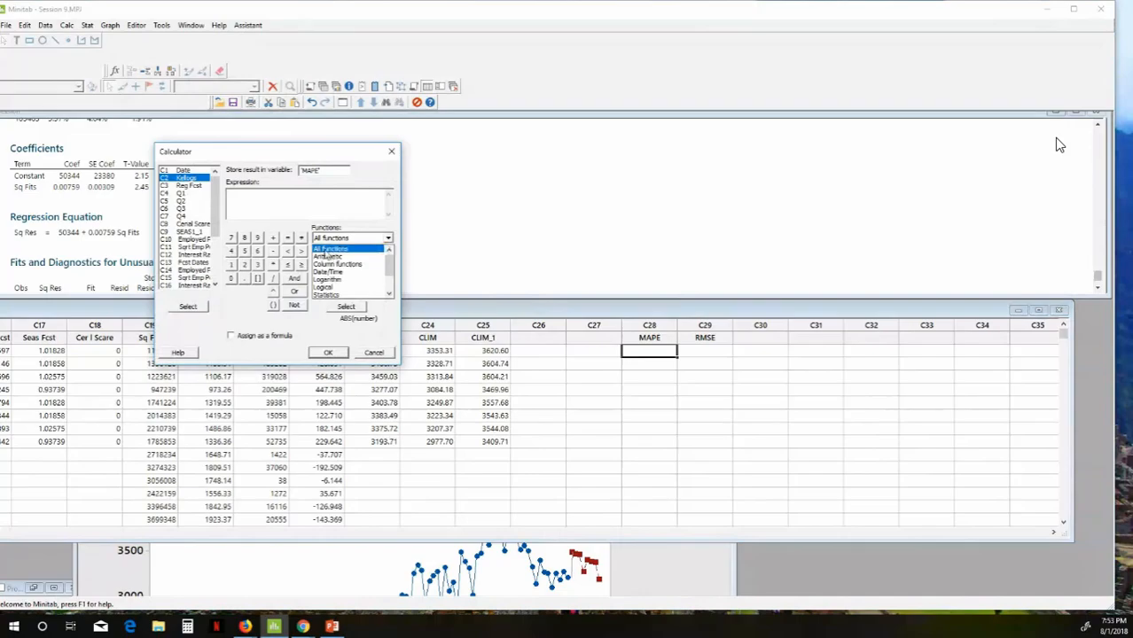
click(385, 243)
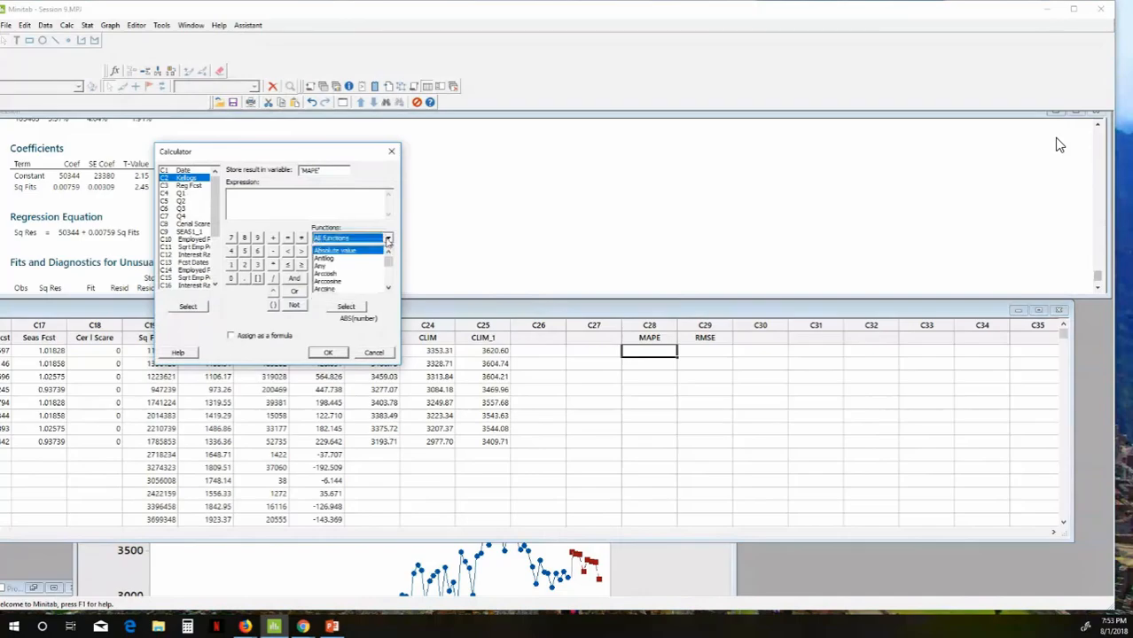
click(388, 240)
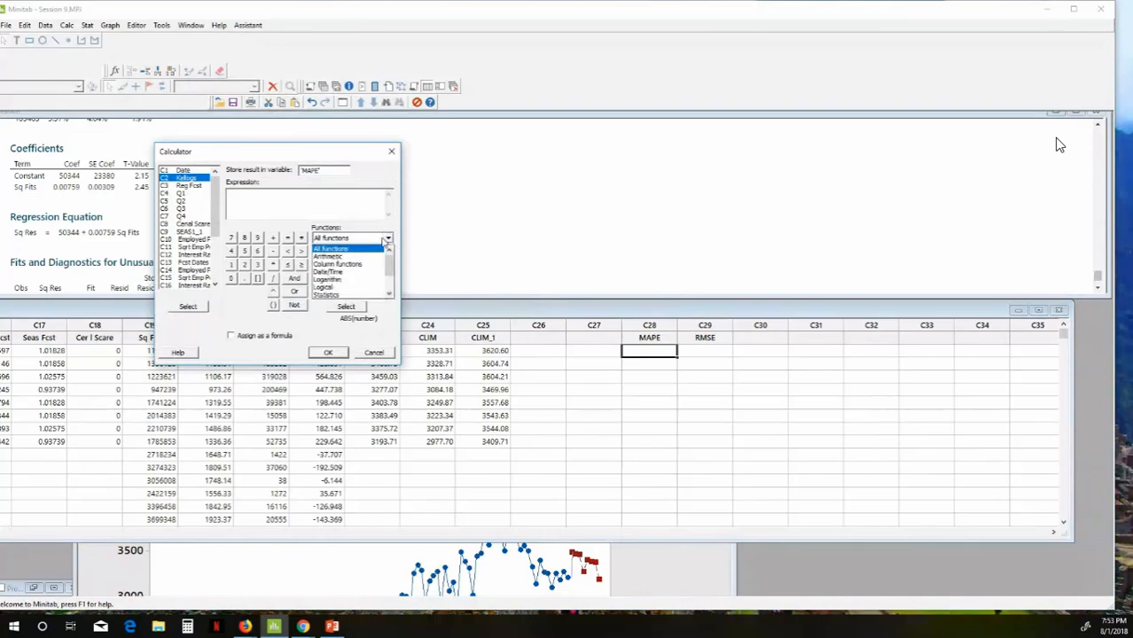
click(387, 241)
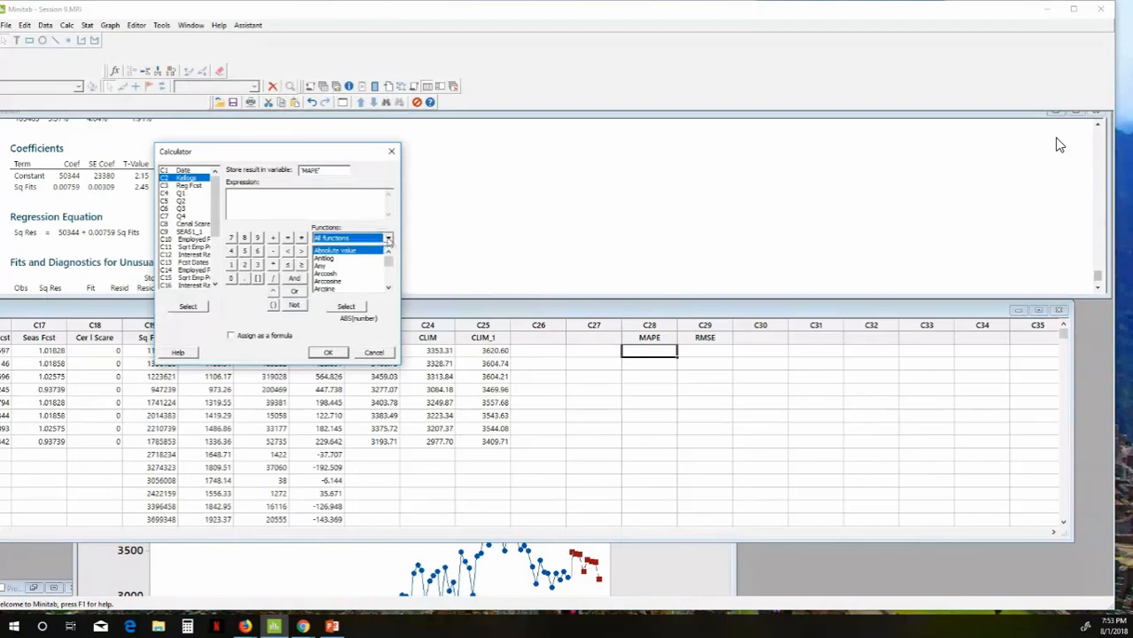
Step: Calculate MAPE as the sum of the absolute value of RESI divided by Kellogs, with that sum divided by 104
double_click(338, 251)
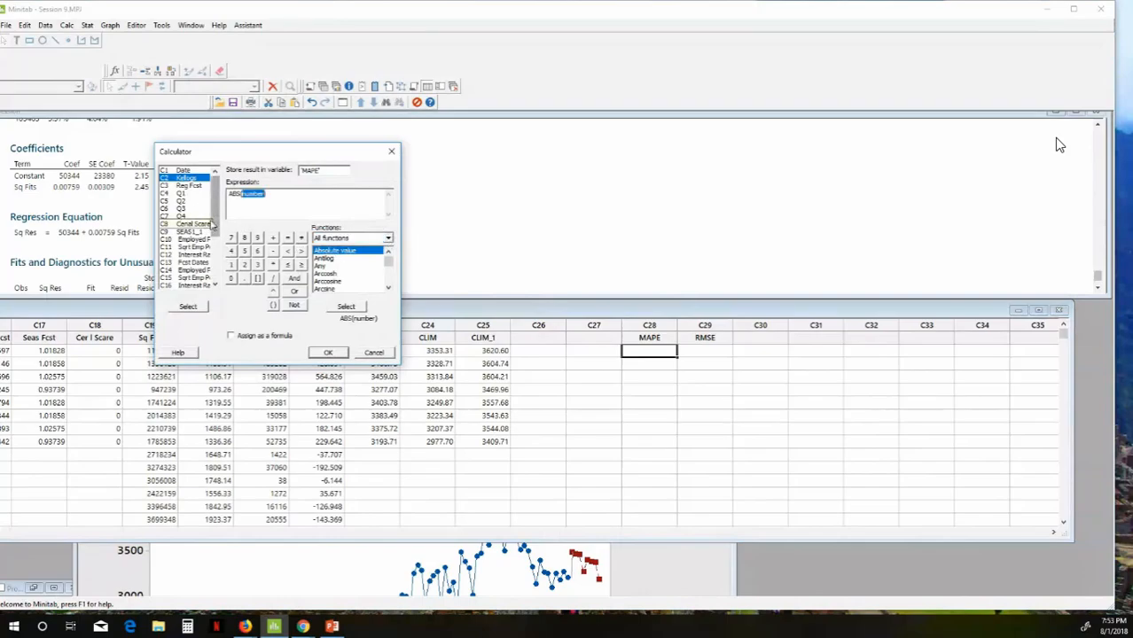
drag(214, 224, 217, 291)
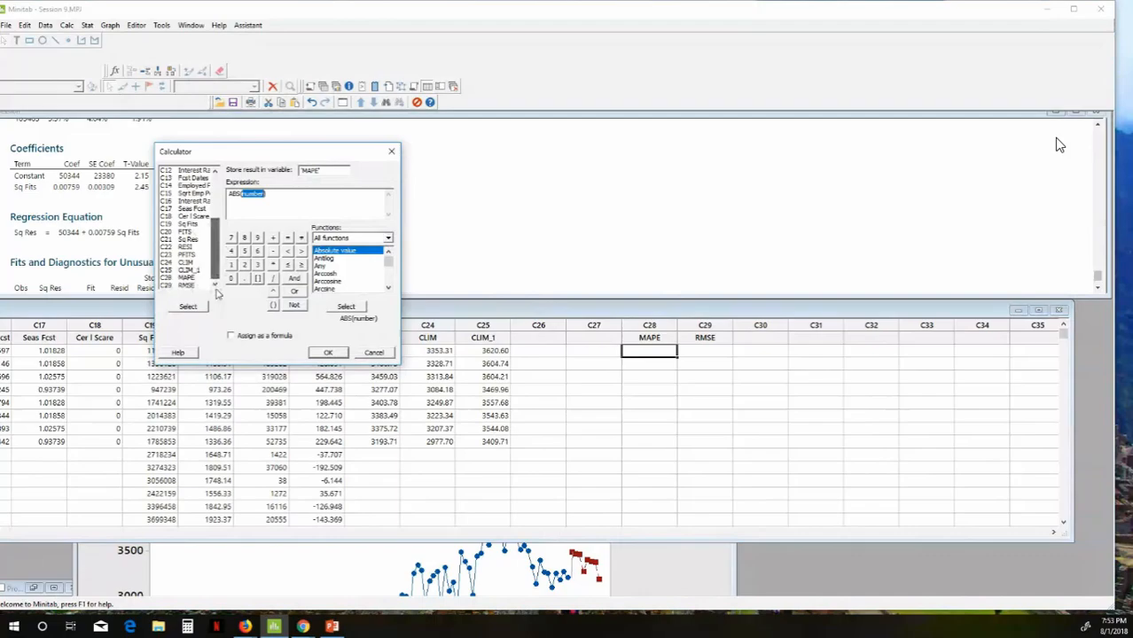
double_click(187, 248)
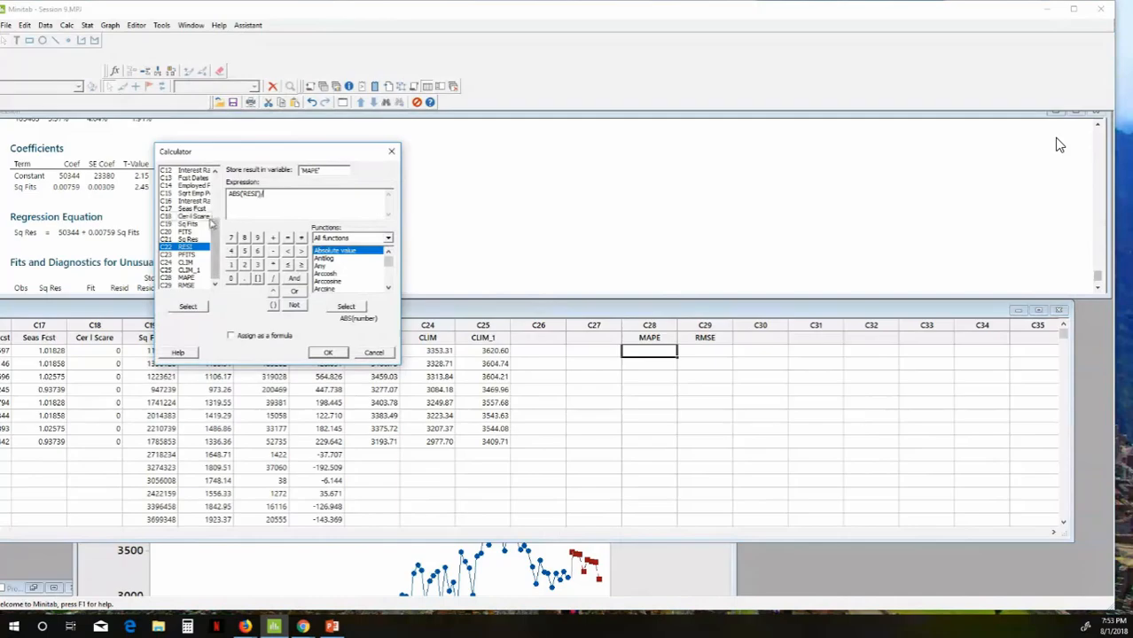
text(/)
drag(213, 232, 202, 172)
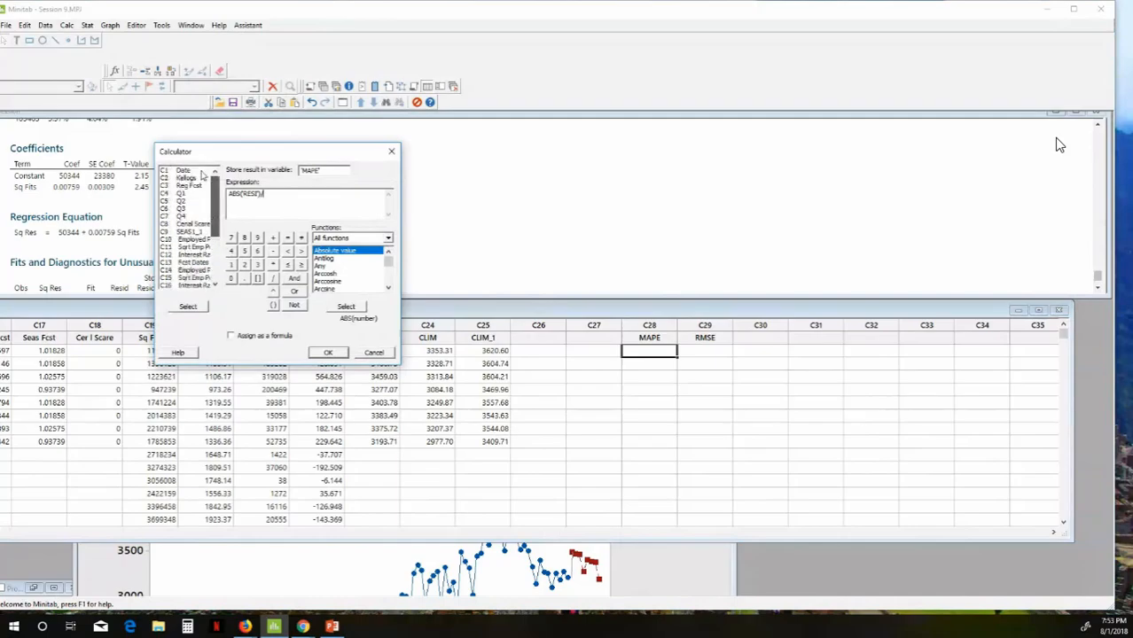
double_click(185, 178)
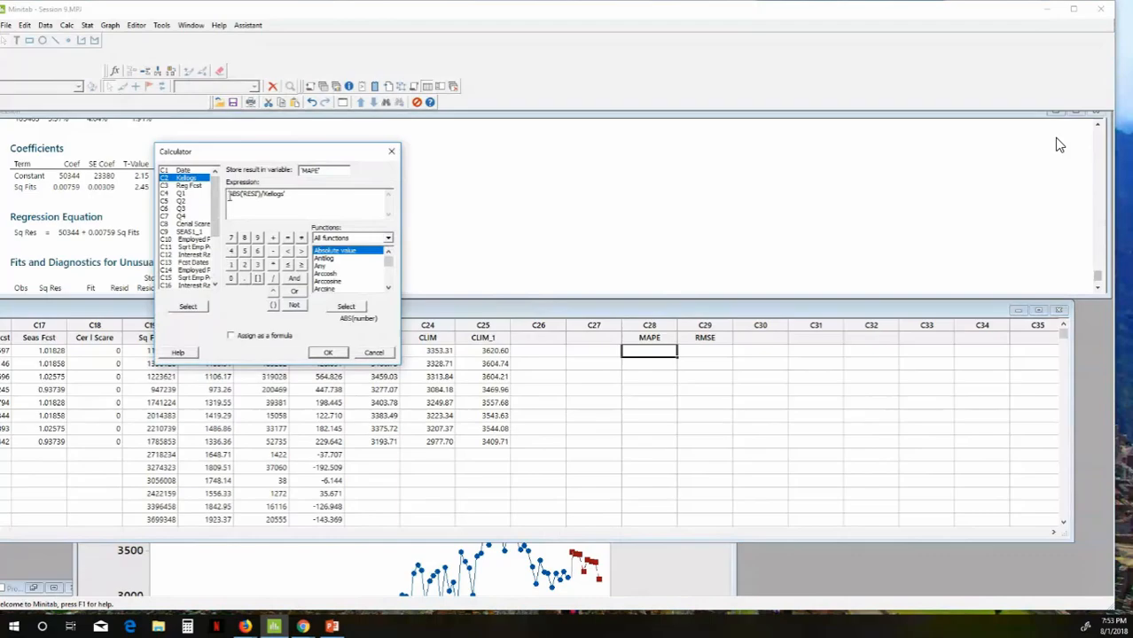
text(SUm()/104)
click(327, 352)
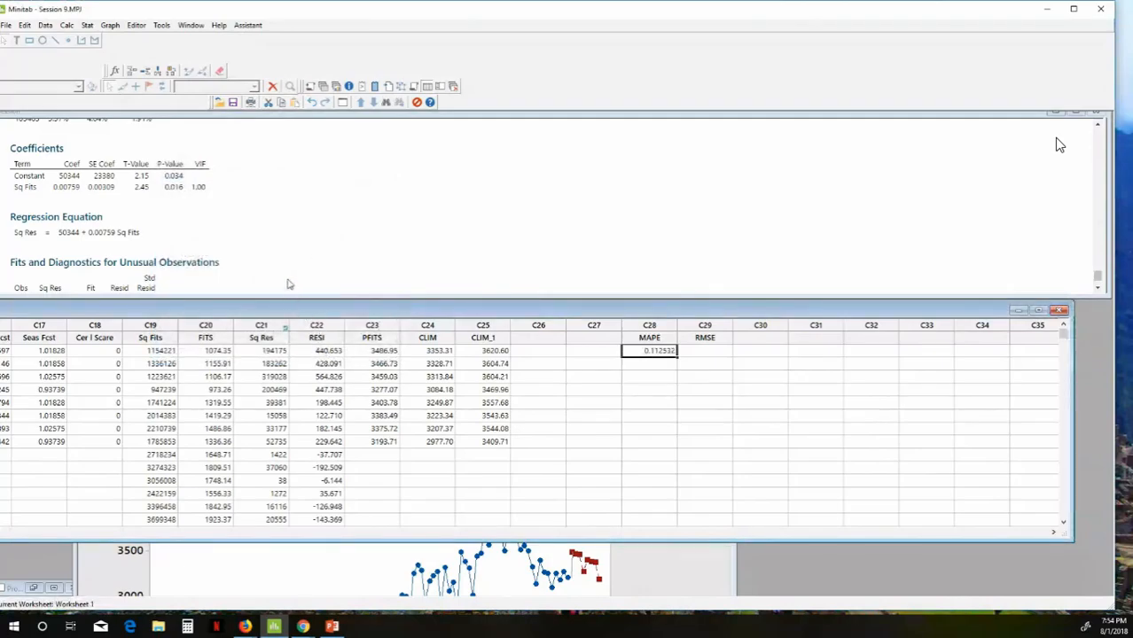
scroll(287, 284, up, 3)
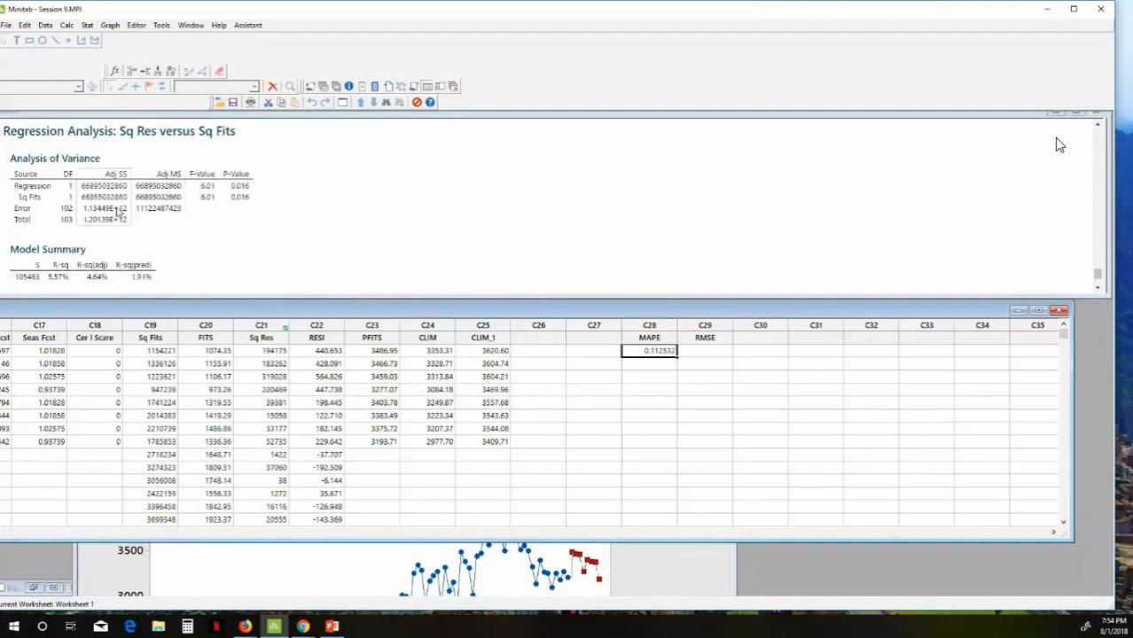
Step: Open the Calculator and choose RMSE as the variable in which the result is stored
scroll(202, 263, down, 5)
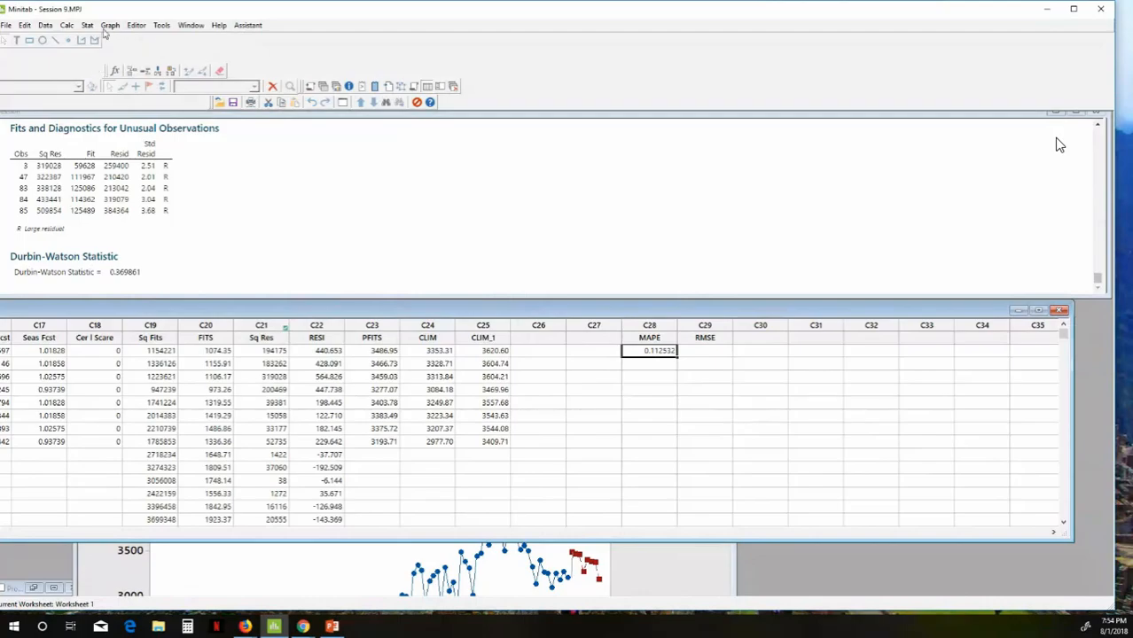
mouse_move(124, 9)
mouse_down()
mouse_move(173, 8)
mouse_move(131, 11)
mouse_up()
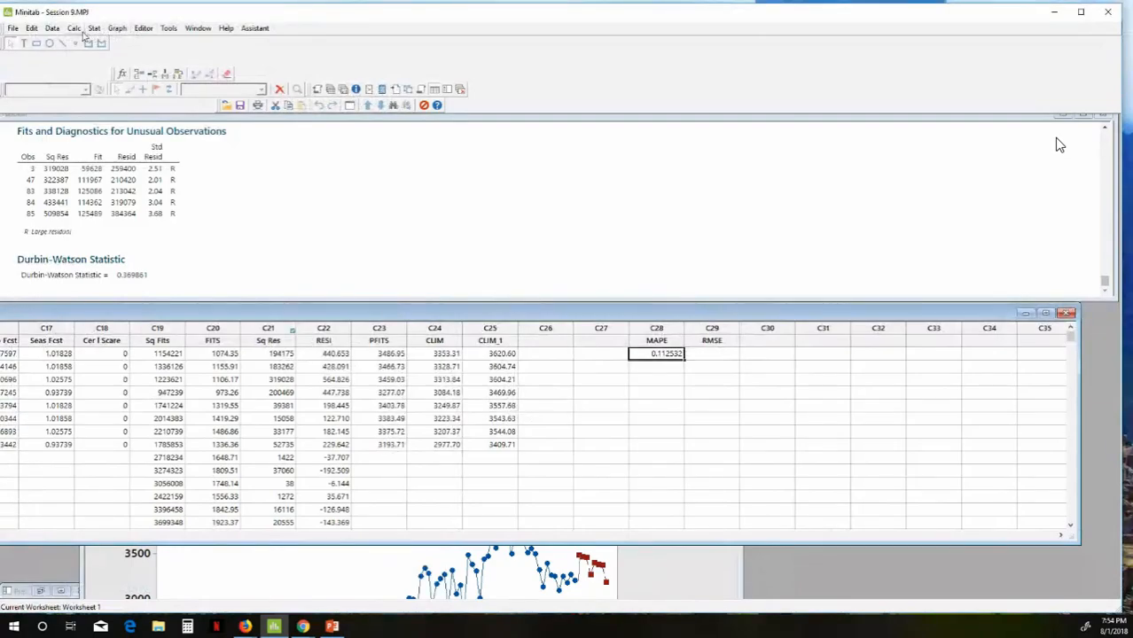
click(76, 30)
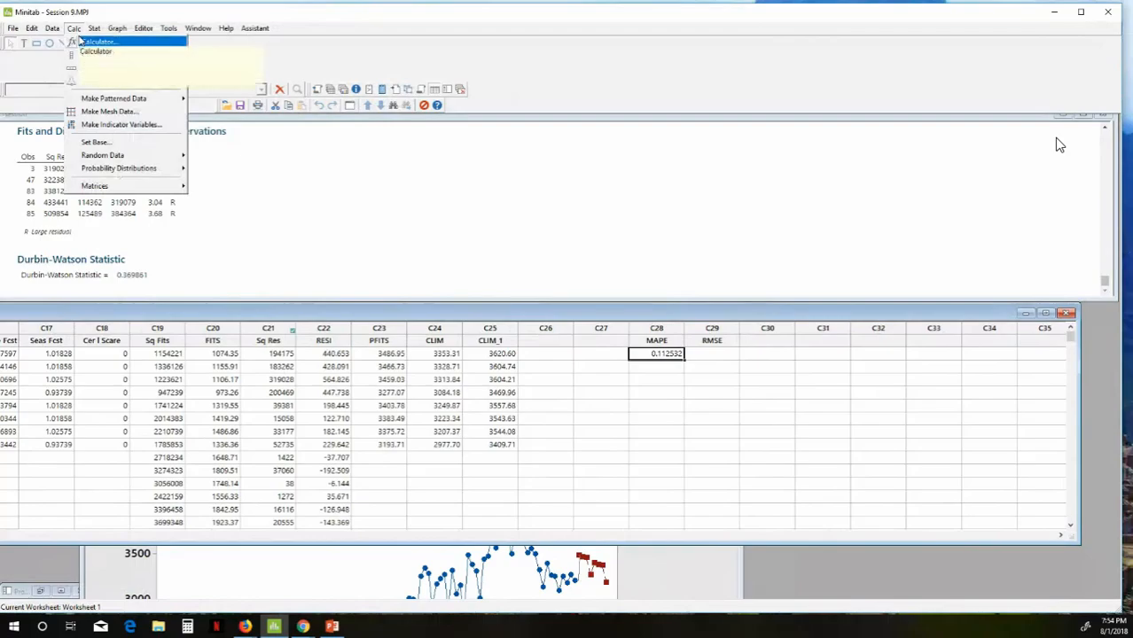
click(86, 42)
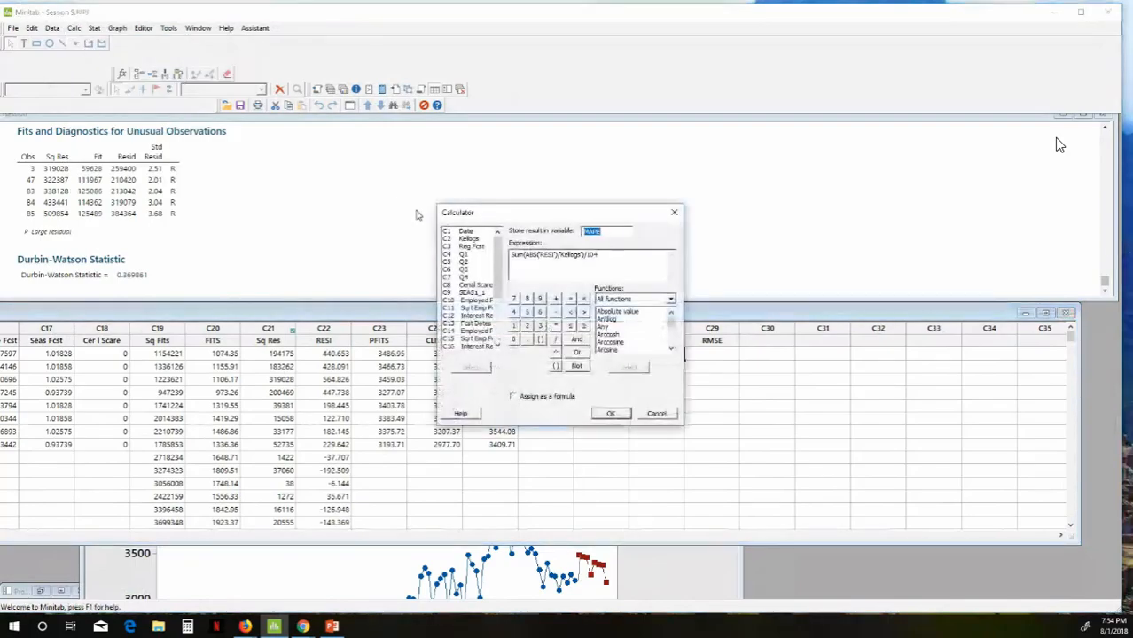
drag(498, 267, 510, 333)
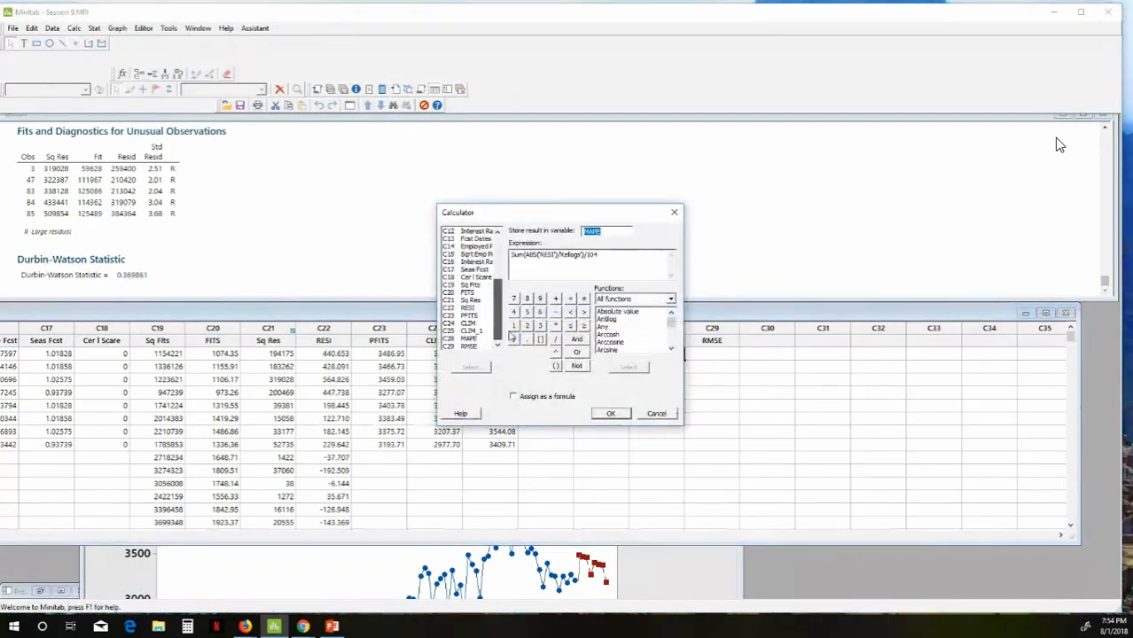
double_click(470, 346)
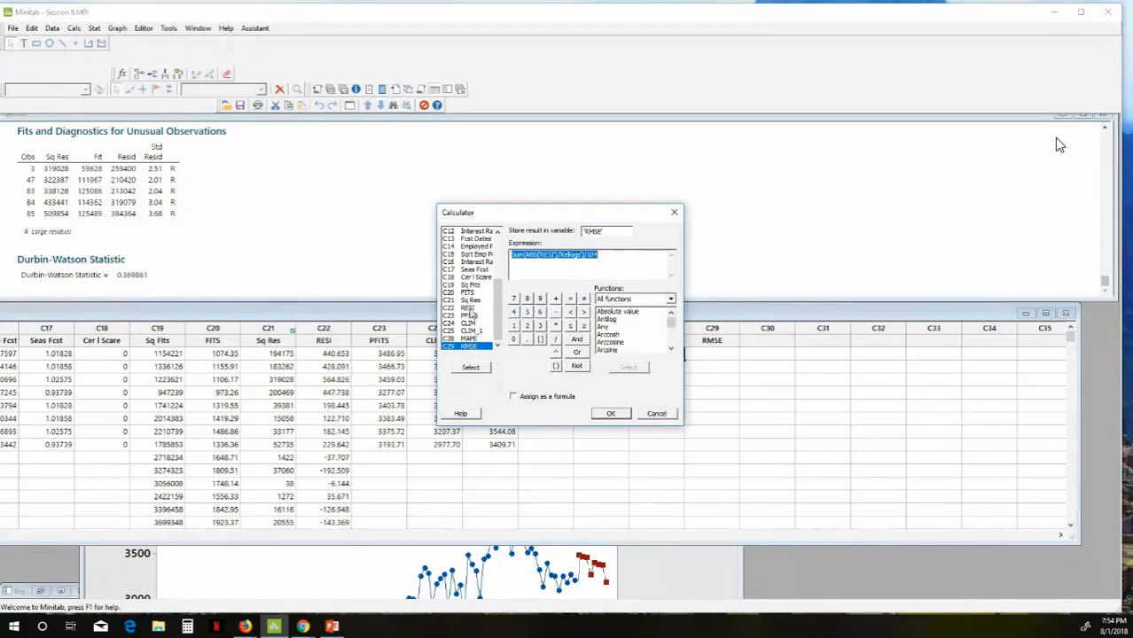
Step: Calculate RMSE as the square root of the sum of RESI times RESI, with that sum divided by 104
double_click(469, 309)
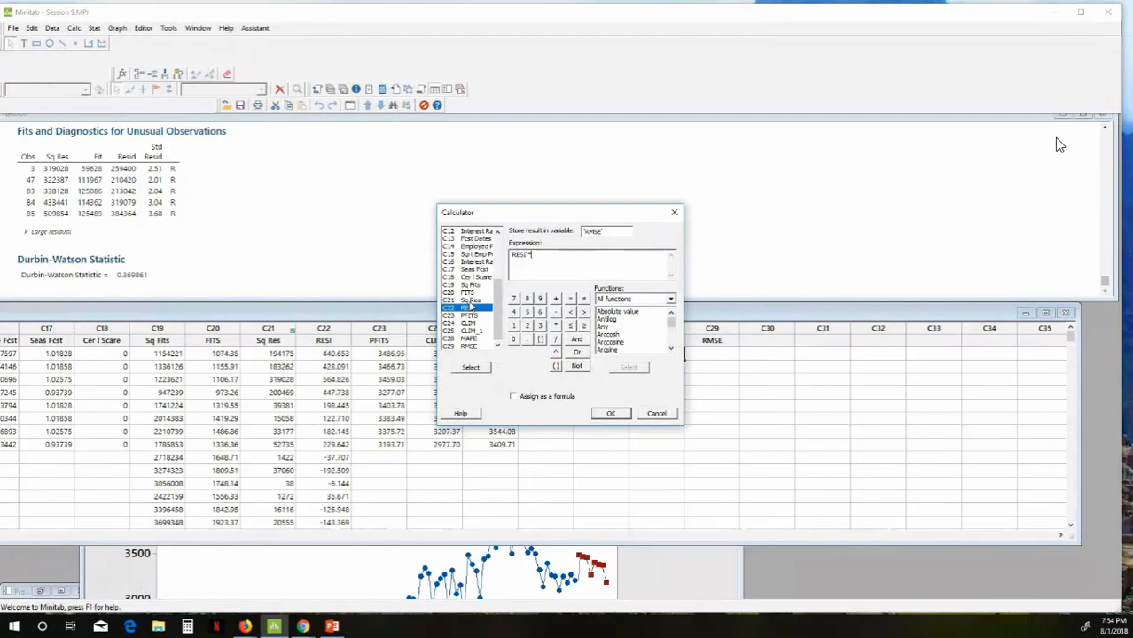
text(*)
double_click(470, 308)
click(512, 256)
text(SUM()
click(564, 257)
text())
text(/104)
text(qrt)
text(()
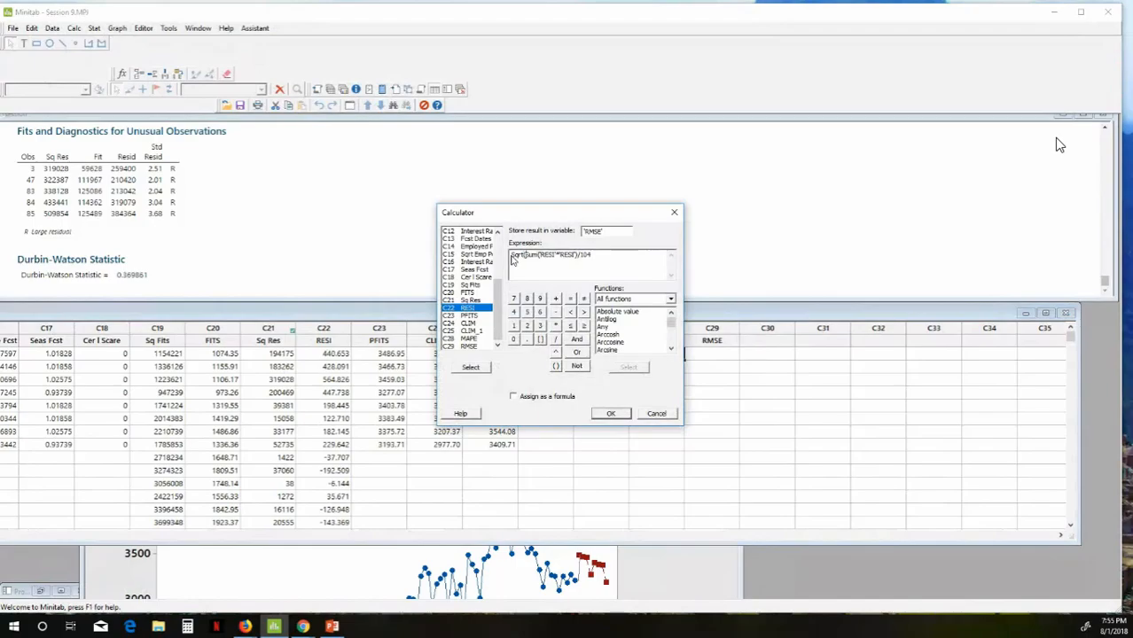
click(597, 253)
text())
click(614, 412)
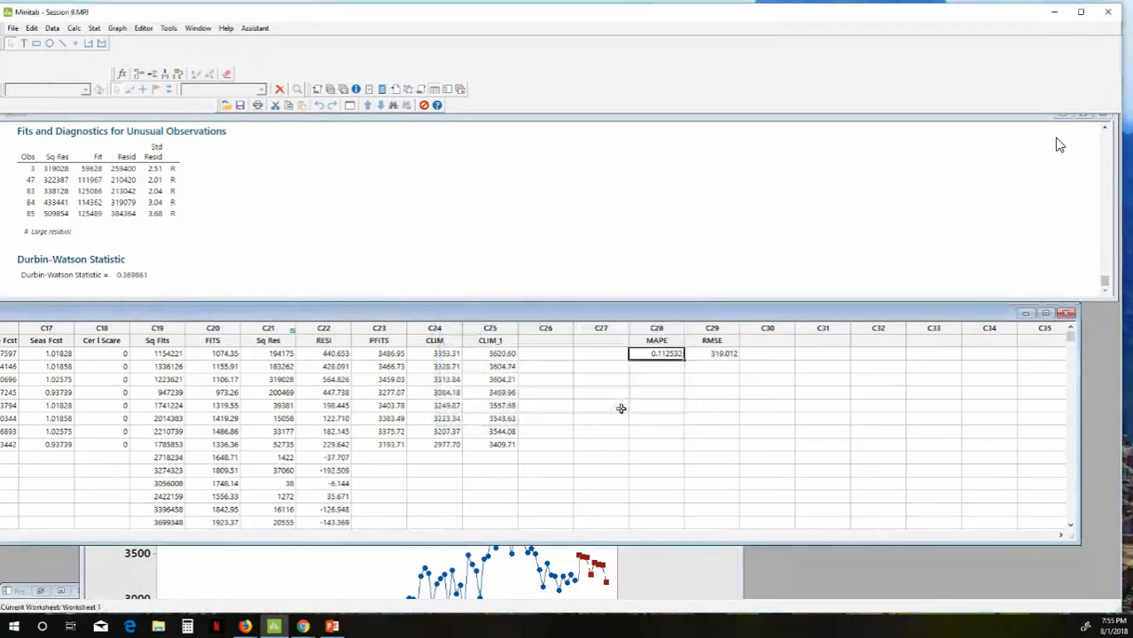
click(709, 358)
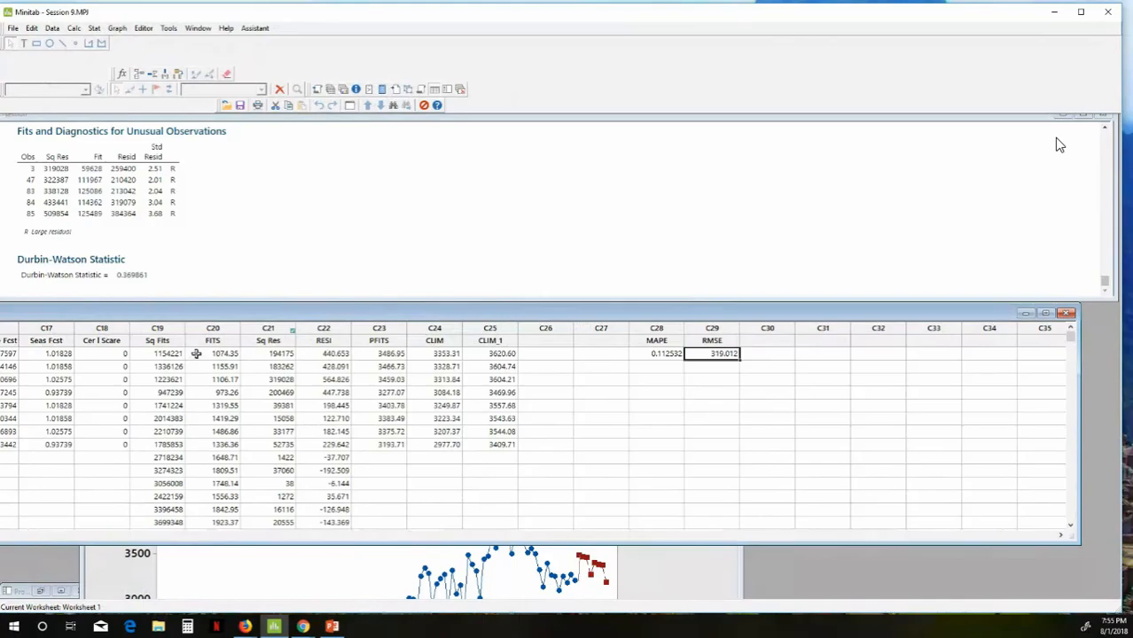
click(638, 351)
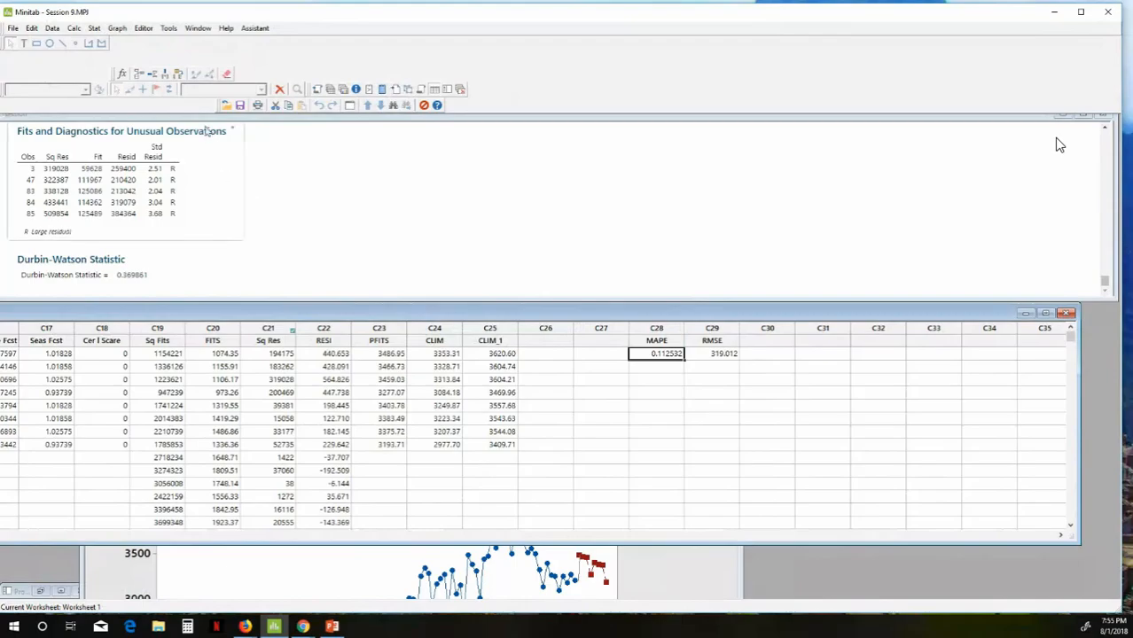
Step: Create a simple time series plot of RESI and move its window clear of the MAPE and RMSE columns
click(94, 27)
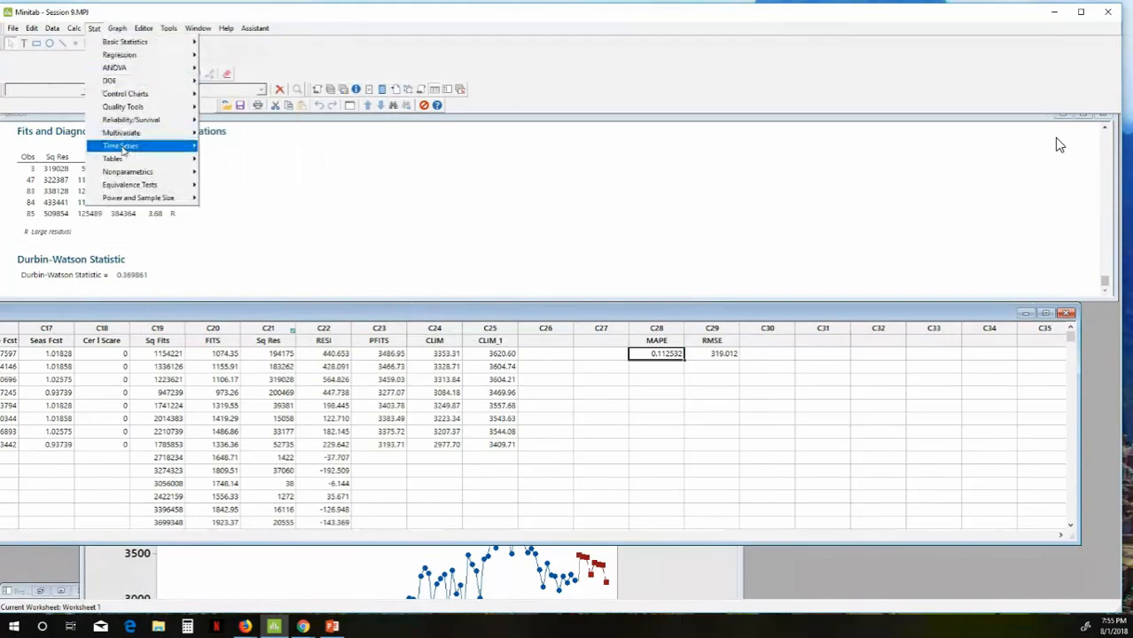
mouse_move(123, 151)
click(254, 147)
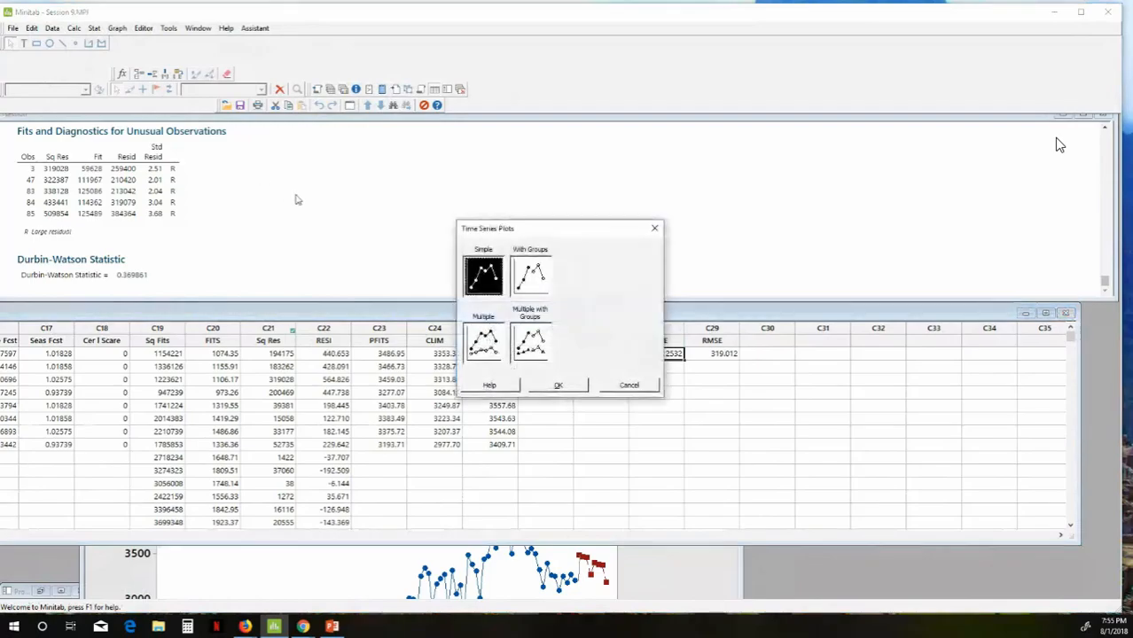
drag(526, 229, 206, 137)
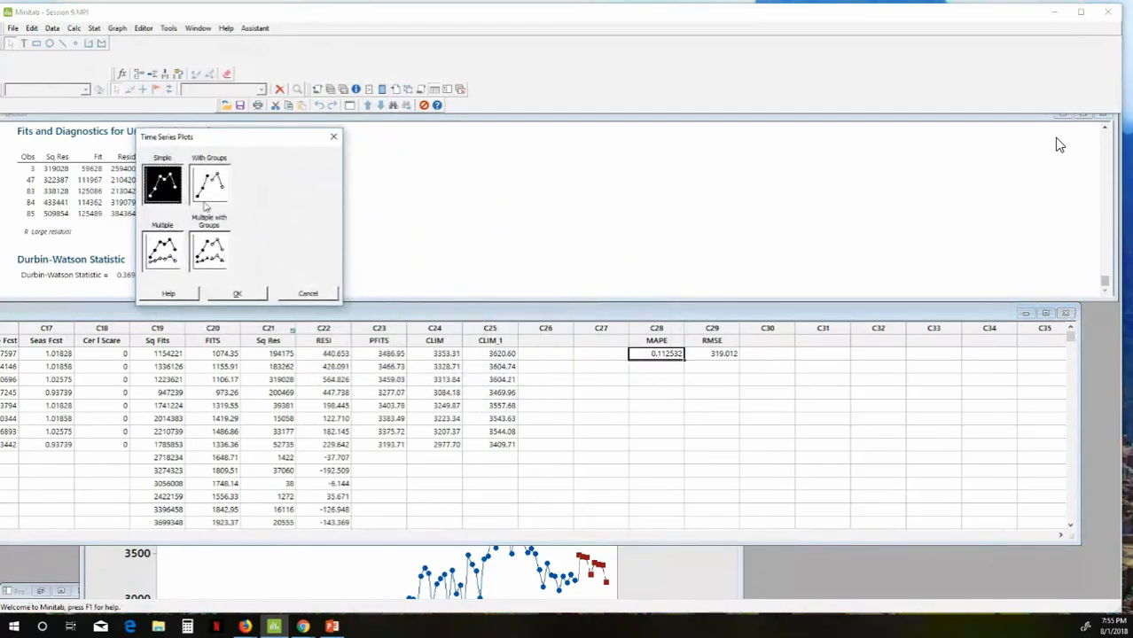
click(233, 293)
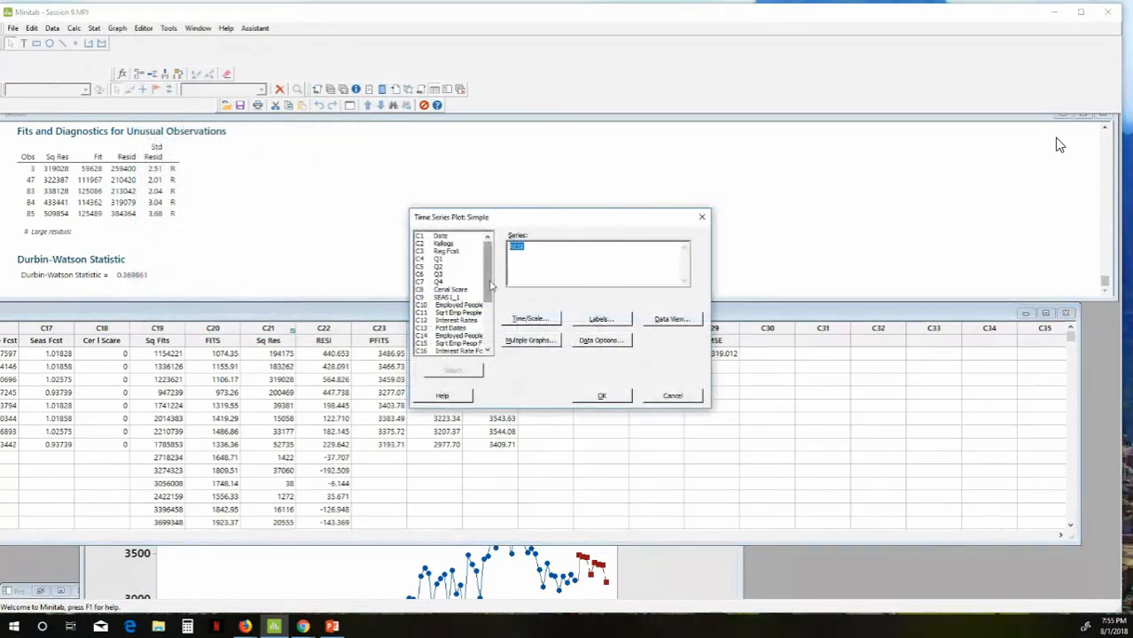
drag(491, 285, 491, 318)
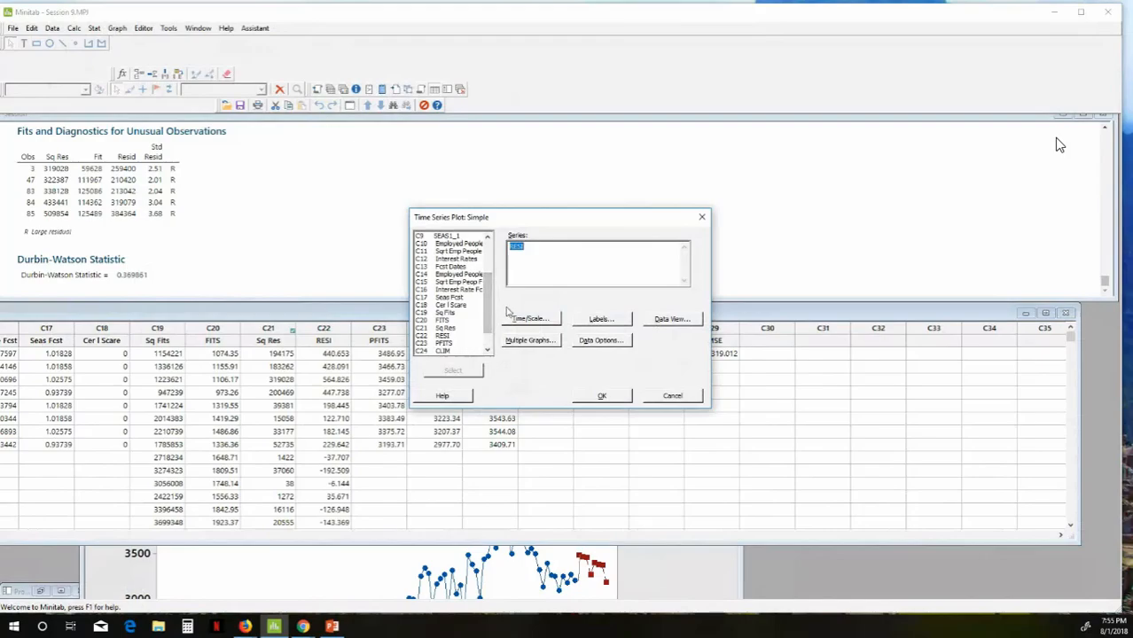
double_click(444, 335)
click(600, 395)
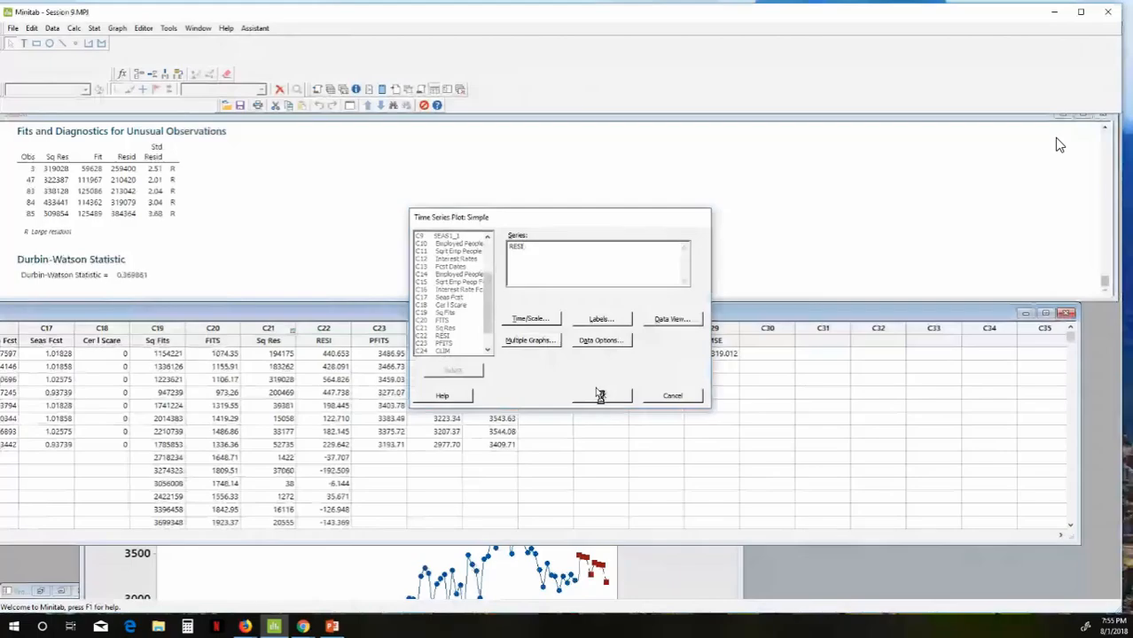
drag(553, 425, 300, 151)
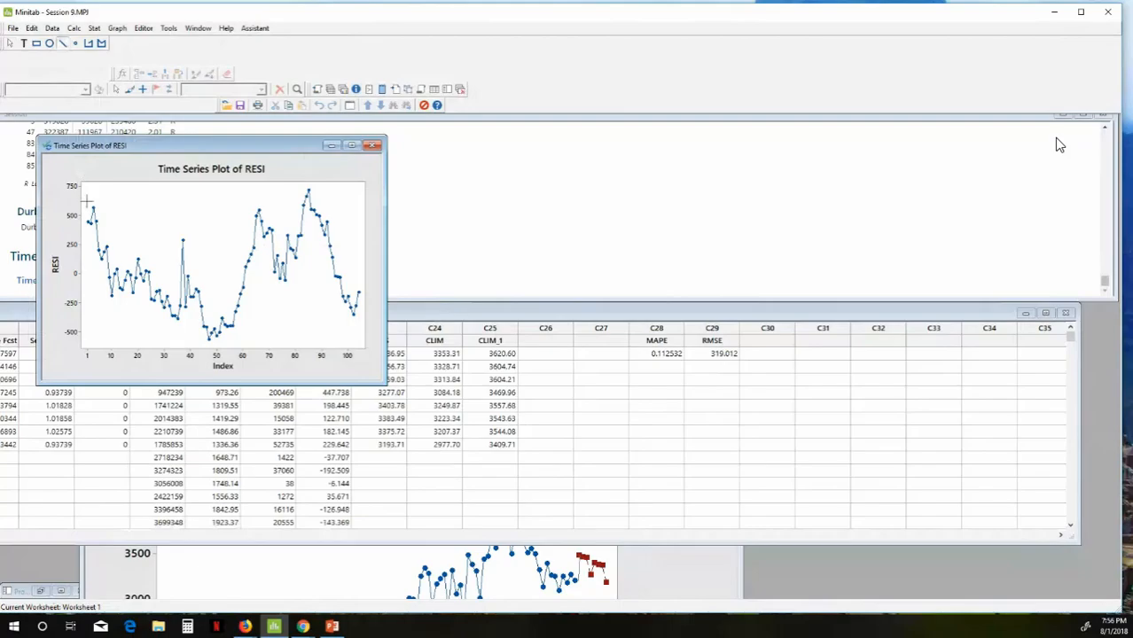
Step: Draw a rising line above the RESI plot's peaks, a short near-level line around 500, and a falling line along its lower side
drag(86, 200, 377, 183)
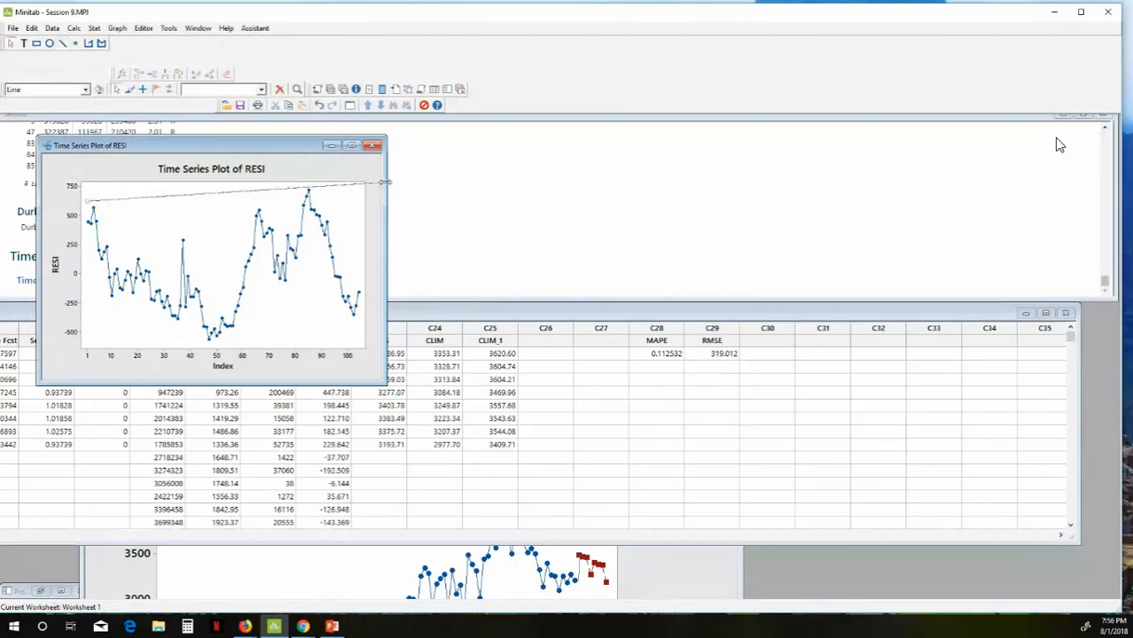
click(62, 42)
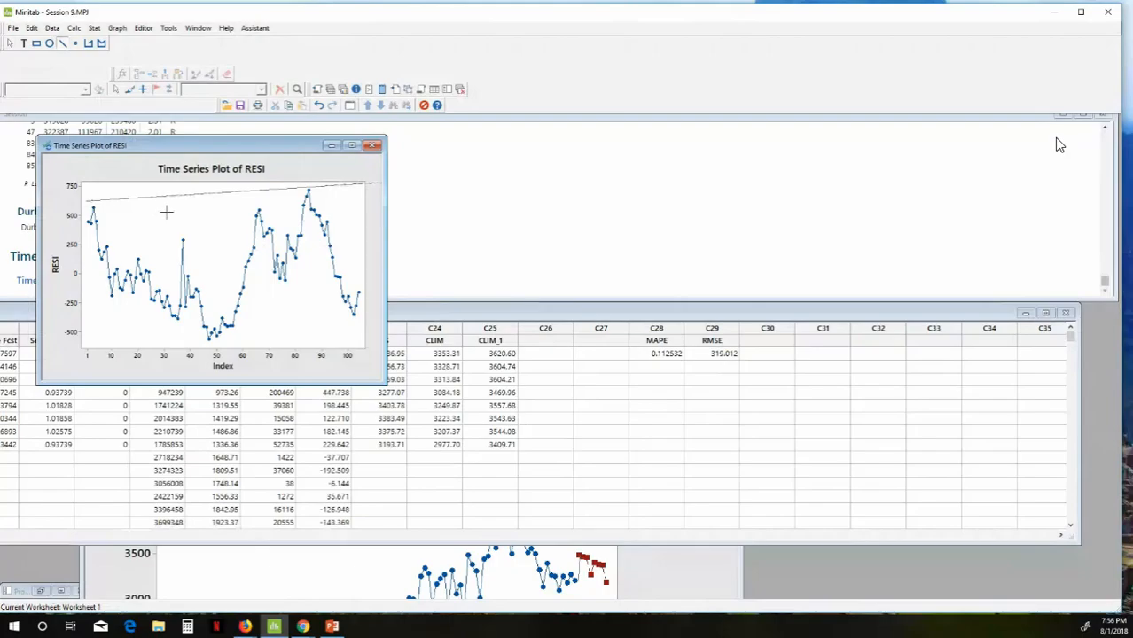
drag(166, 212, 249, 211)
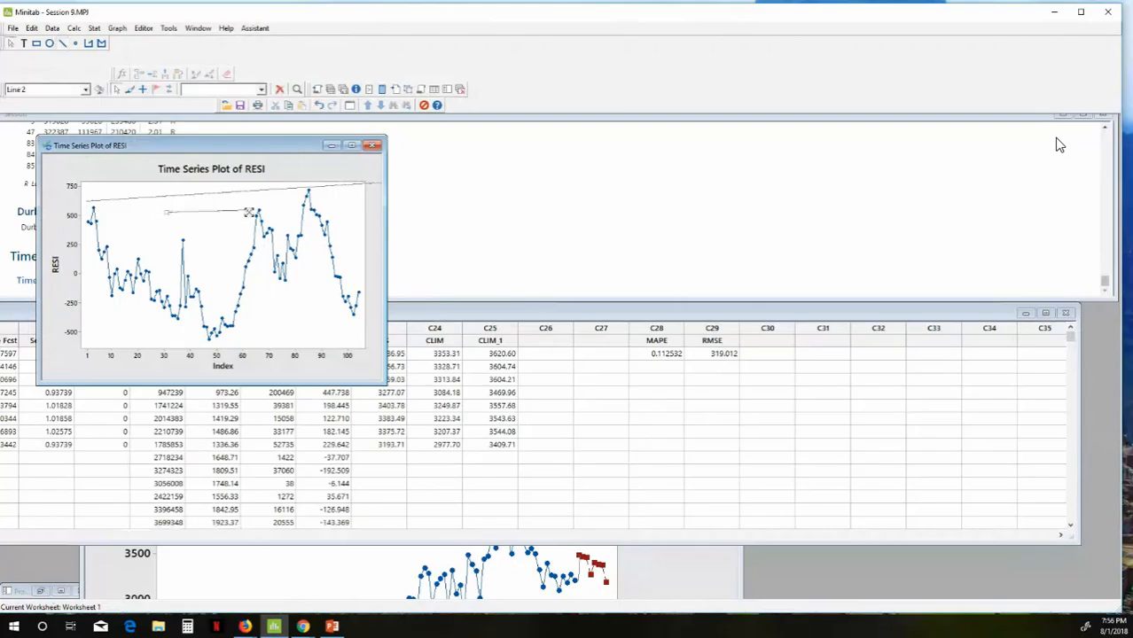
mouse_move(272, 232)
click(62, 43)
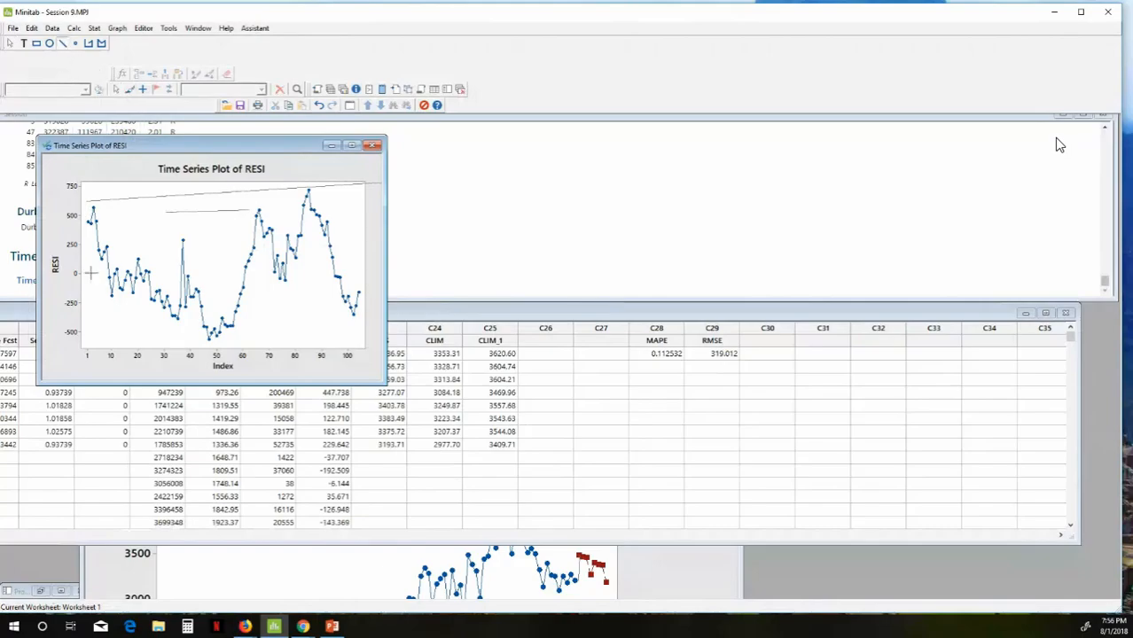
drag(96, 310, 383, 341)
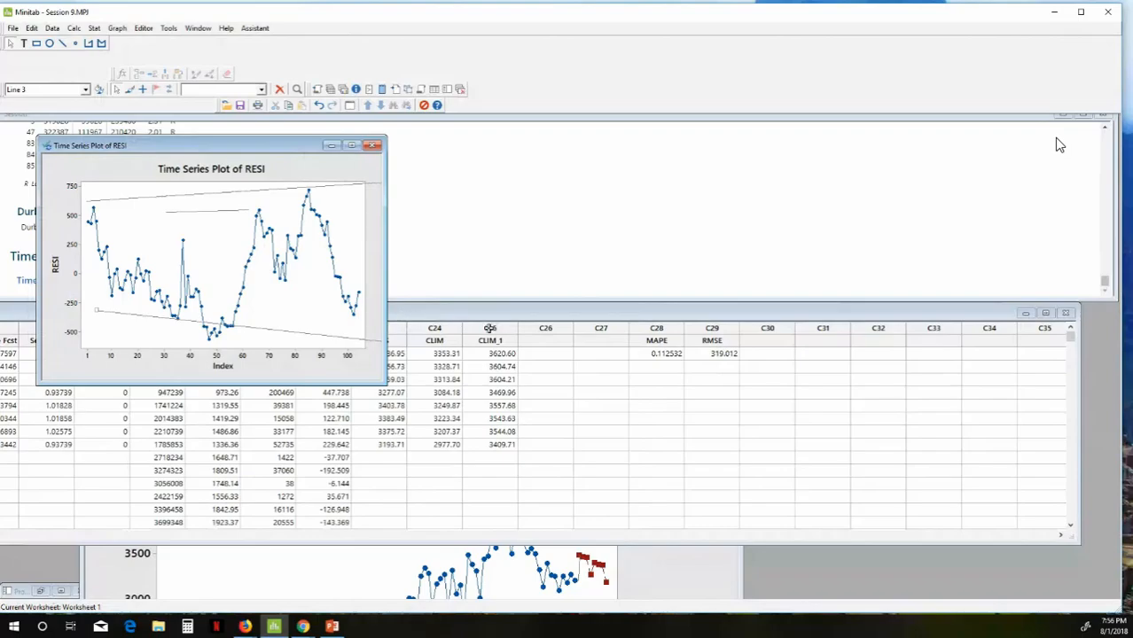
Step: Examine the MAPE and RMSE values in C28 and C29 together with the Durbin-Watson statistic in the session output
drag(636, 344, 696, 351)
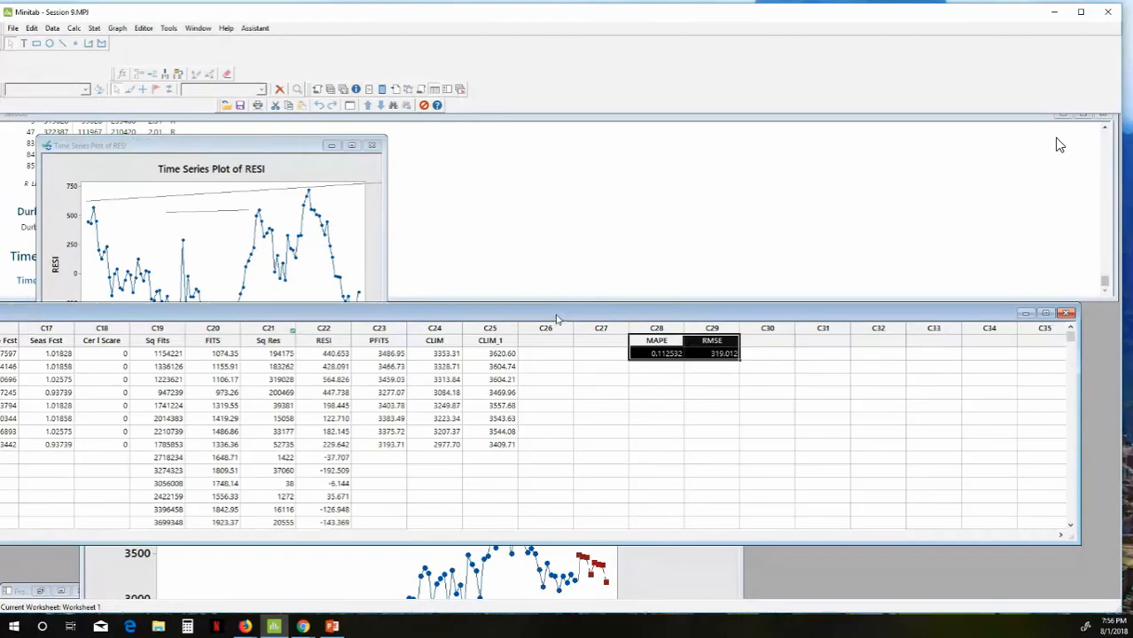
click(444, 271)
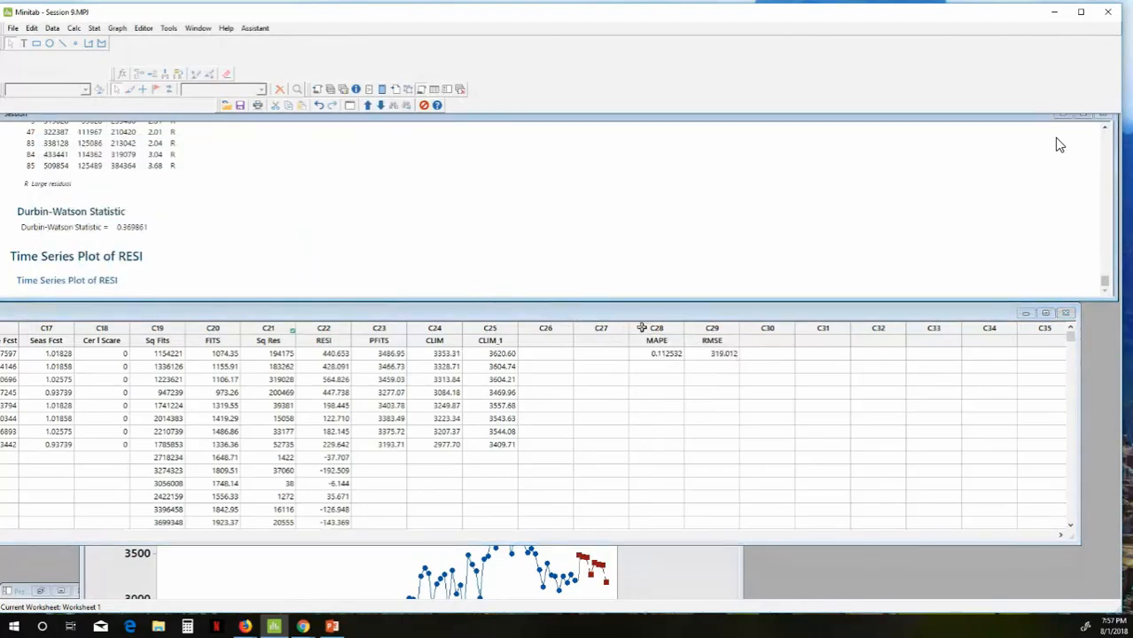
drag(645, 328, 683, 333)
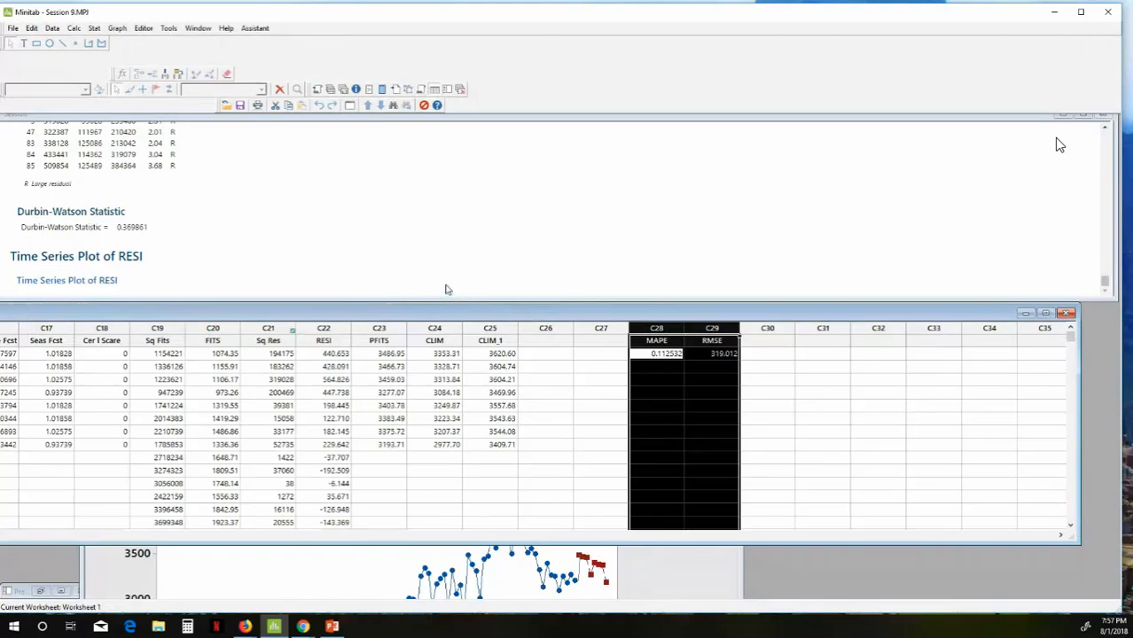
click(166, 233)
click(148, 230)
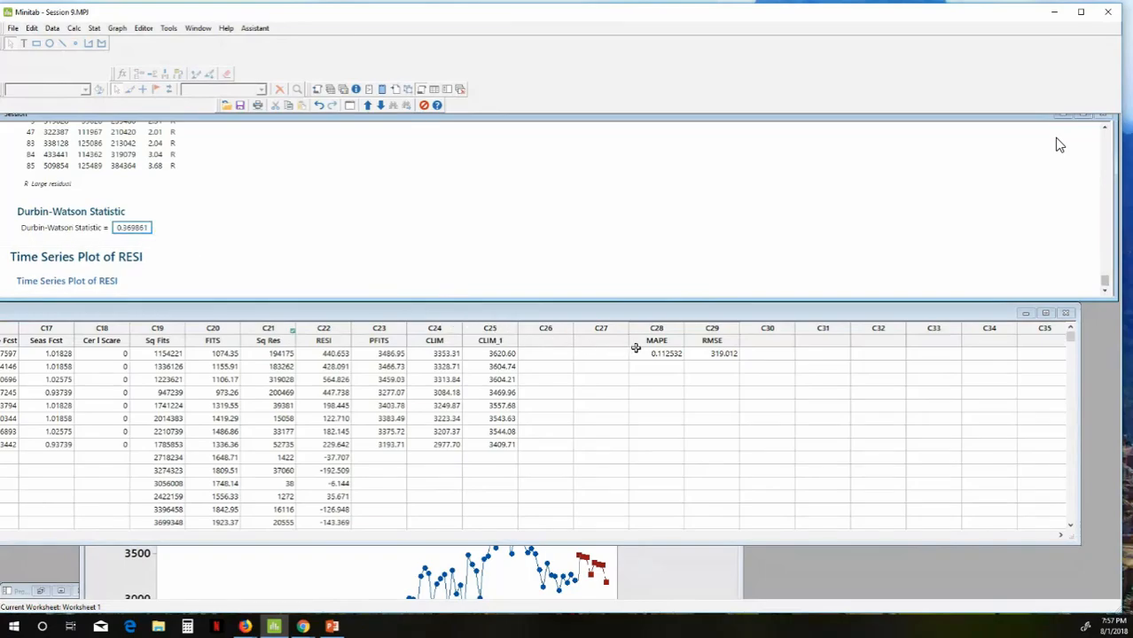
drag(639, 343, 691, 348)
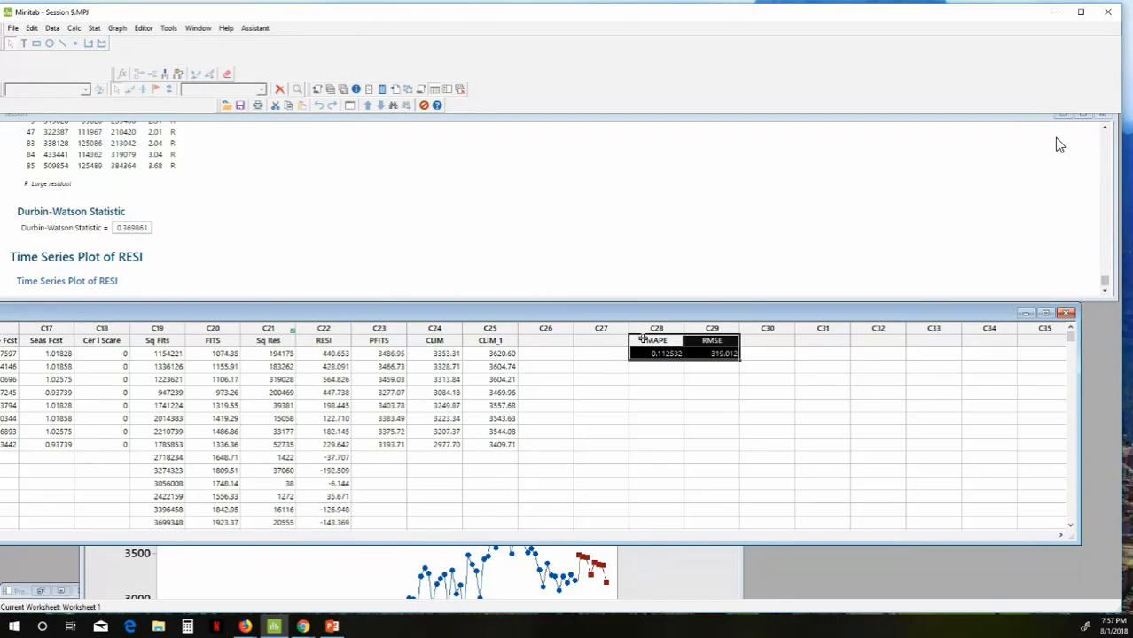
drag(643, 338, 690, 354)
click(550, 354)
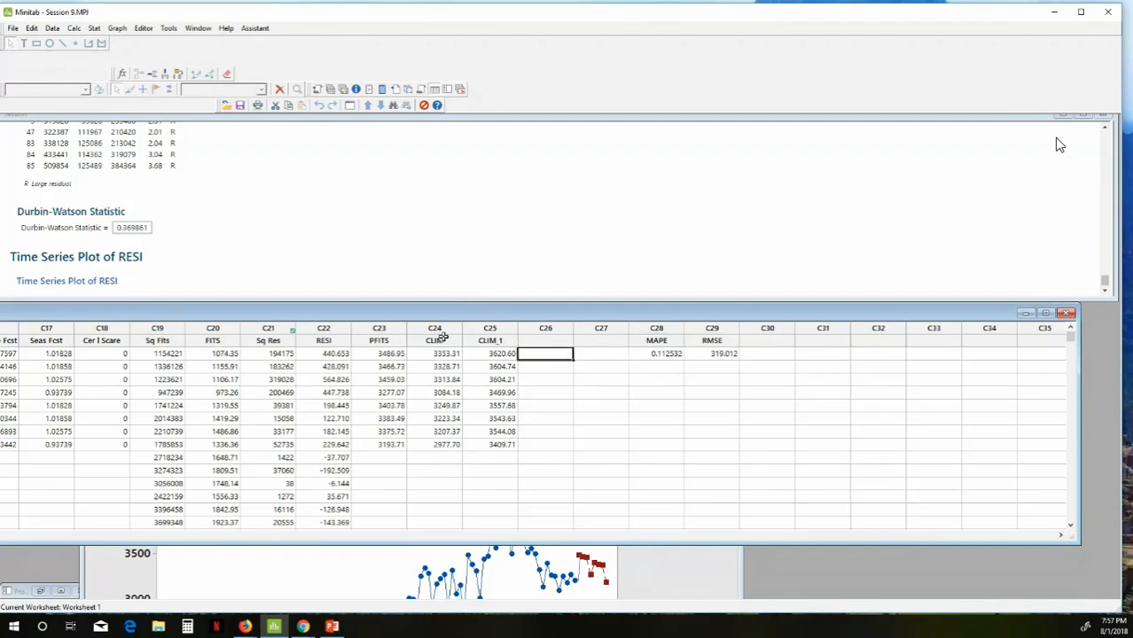
Step: Examine the forecasts in PFITS and their limits in the CLIM and CLIM_1 columns
click(394, 333)
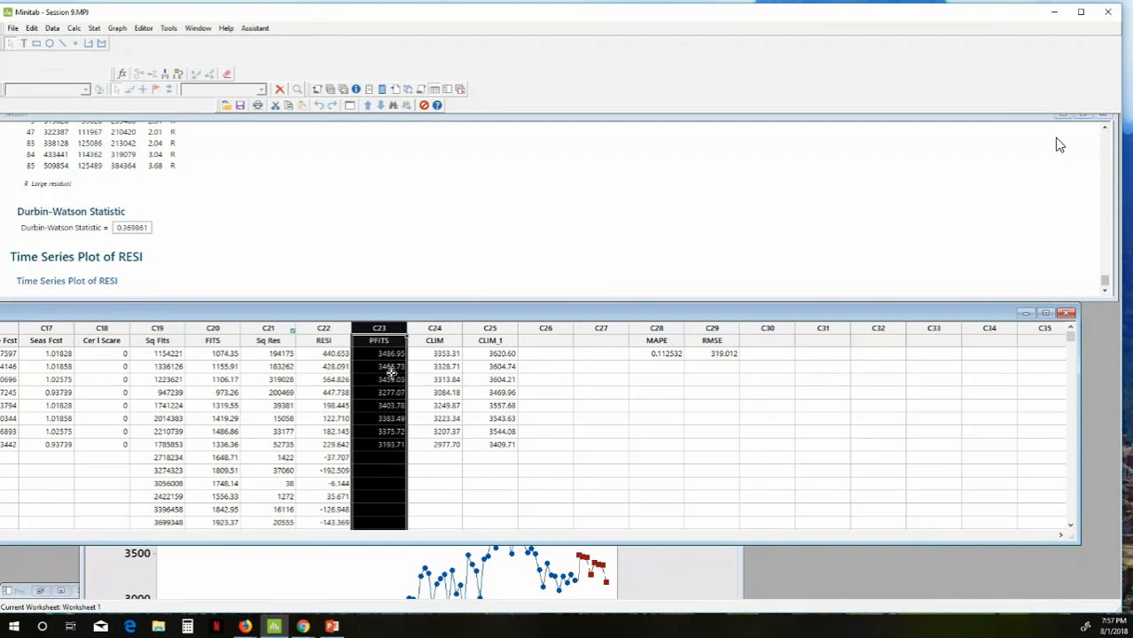
click(566, 373)
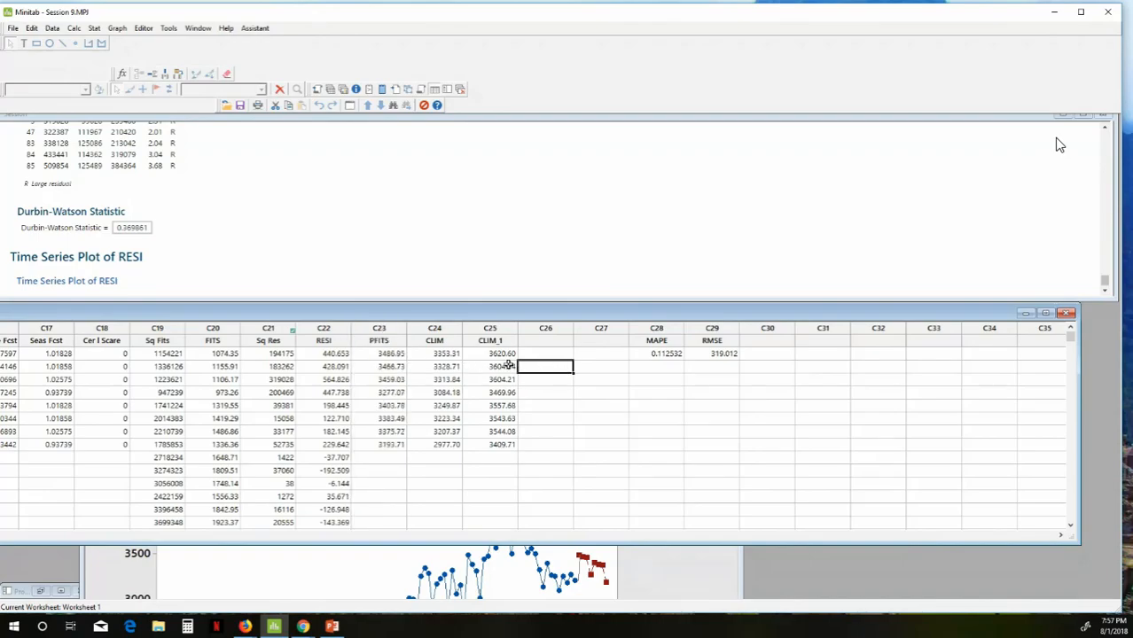
click(444, 331)
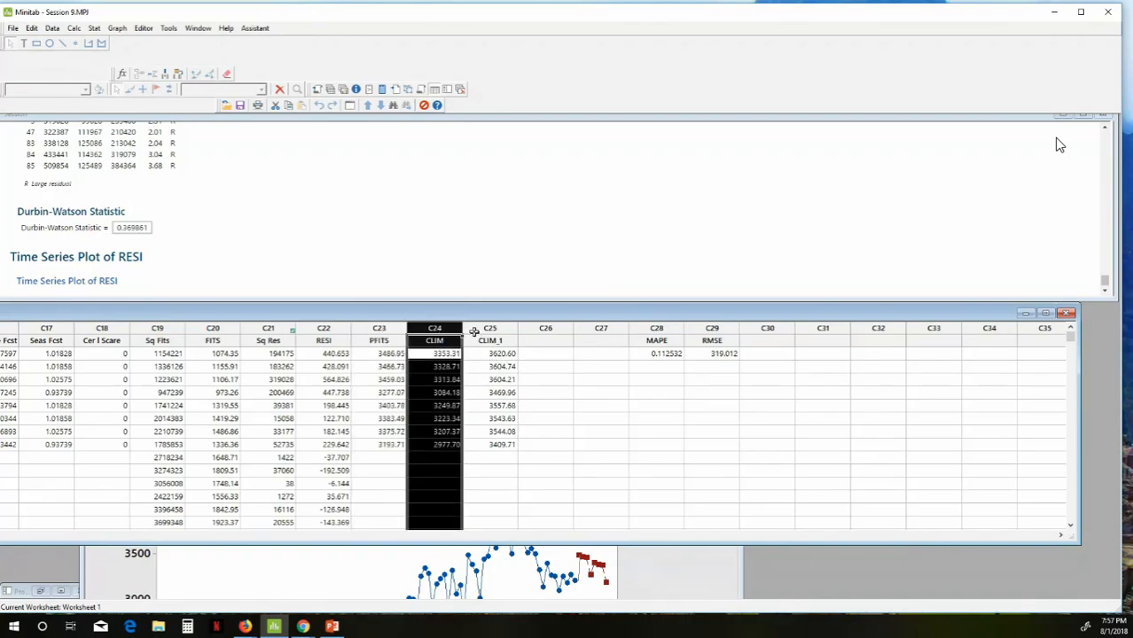
click(477, 331)
click(443, 330)
click(475, 329)
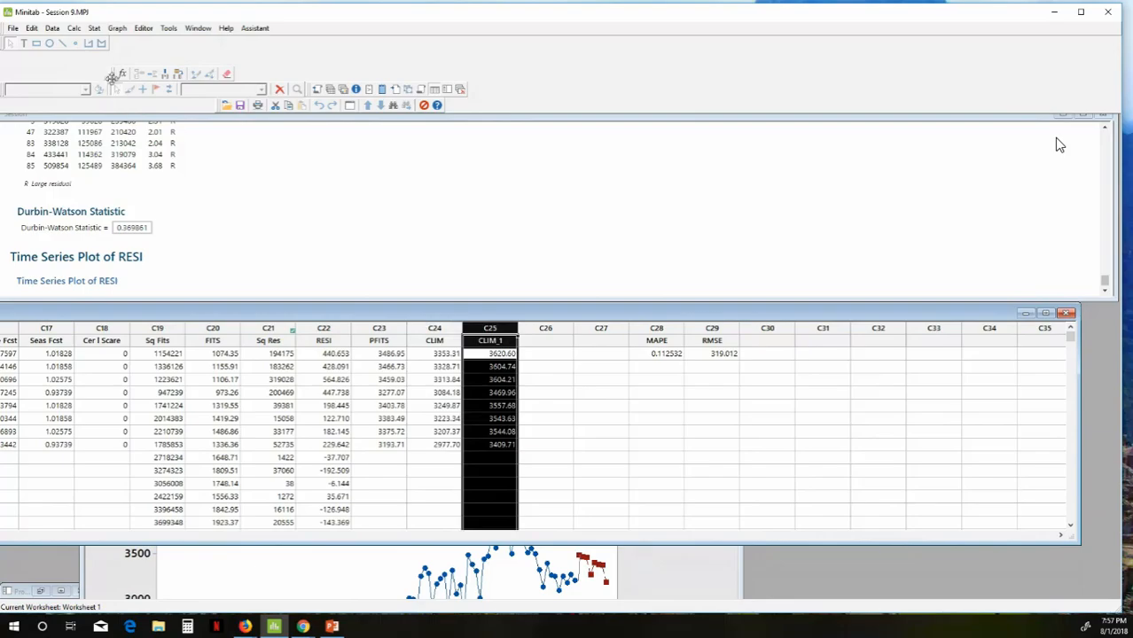
Step: Create a multiple time series plot of PFITS, CLIM and CLIM_1 and move its window clear of the CLIM and CLIM_1 columns
click(94, 29)
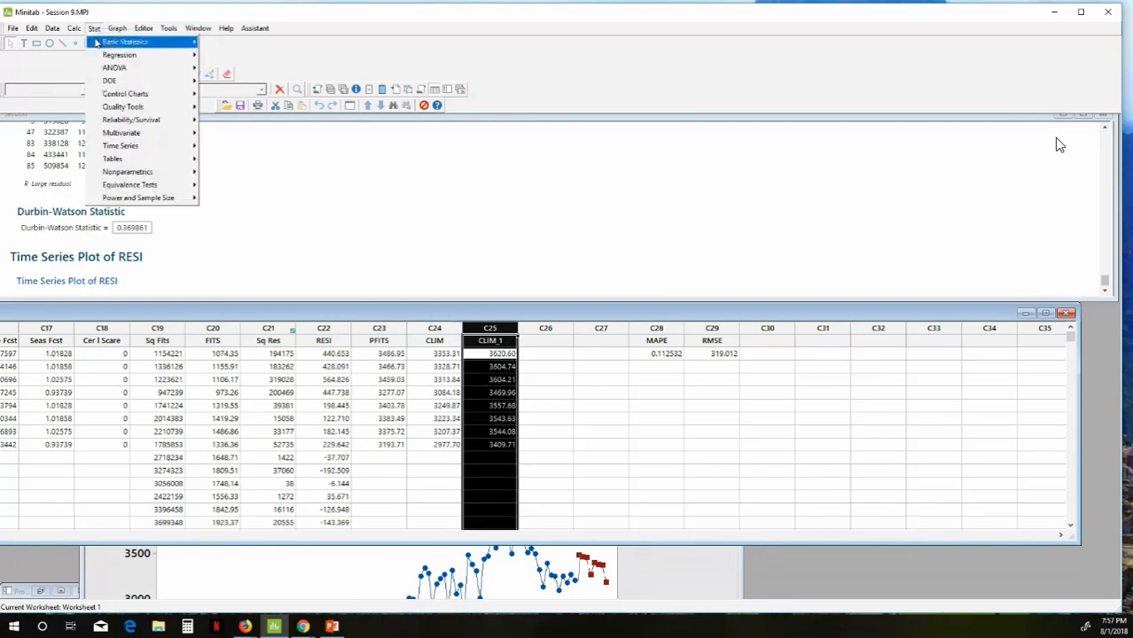
mouse_move(113, 146)
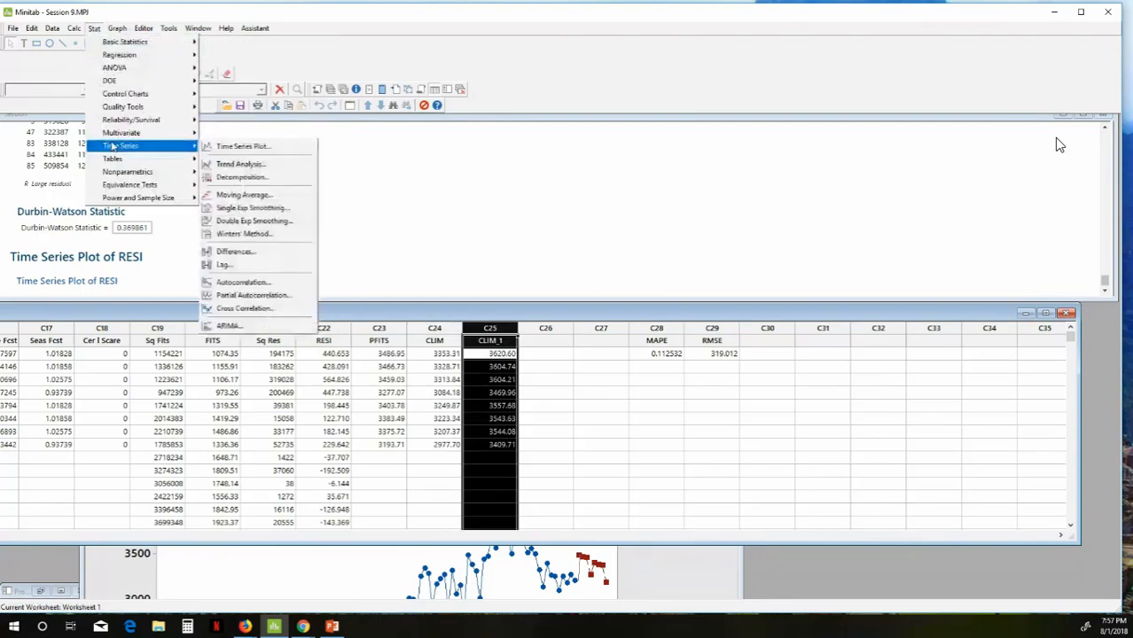
click(241, 146)
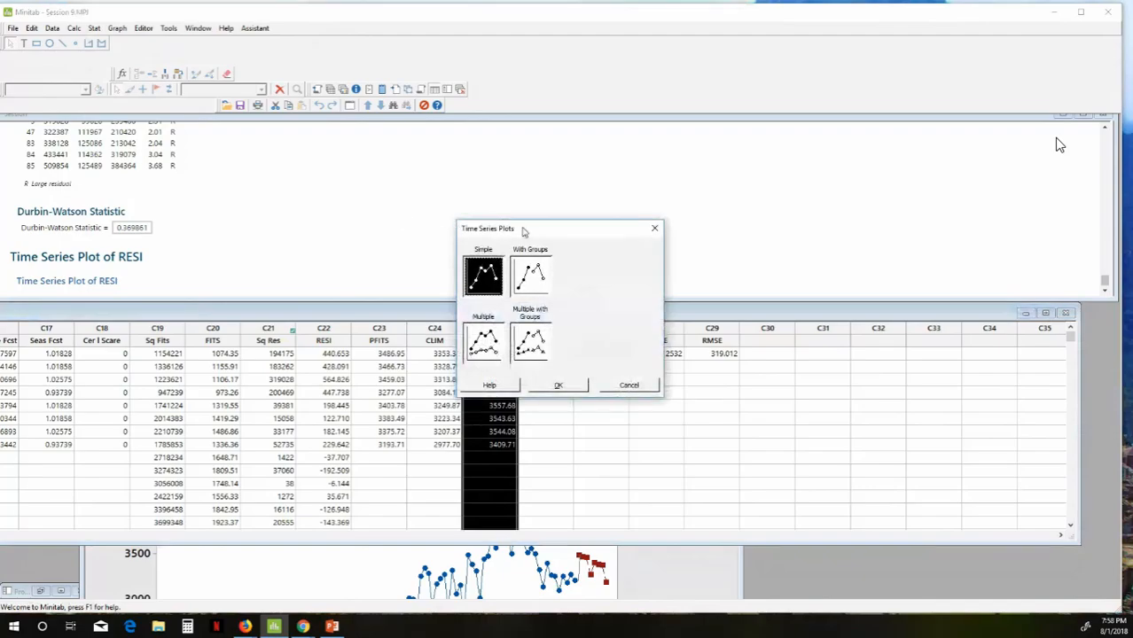
drag(522, 228, 200, 143)
double_click(165, 253)
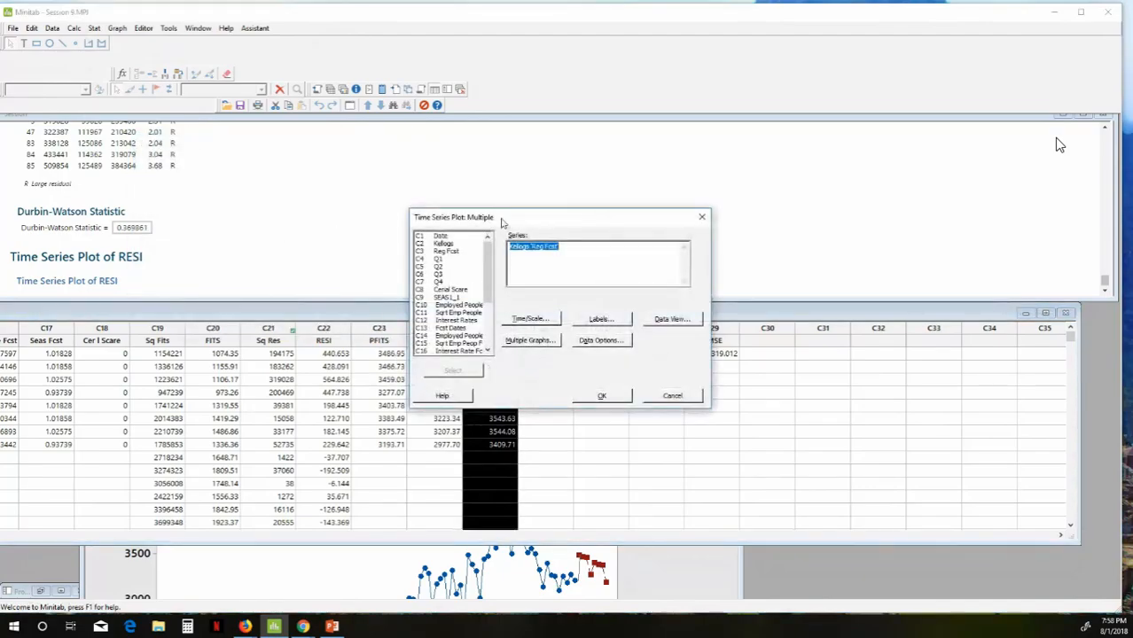
drag(502, 222, 161, 145)
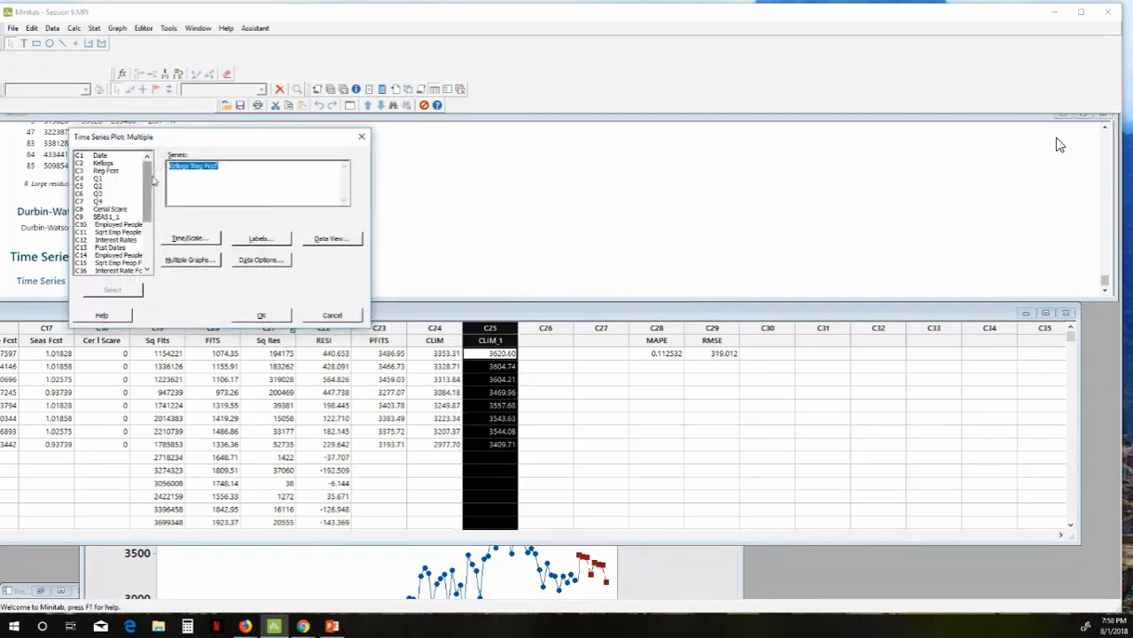
scroll(153, 229, down, 4)
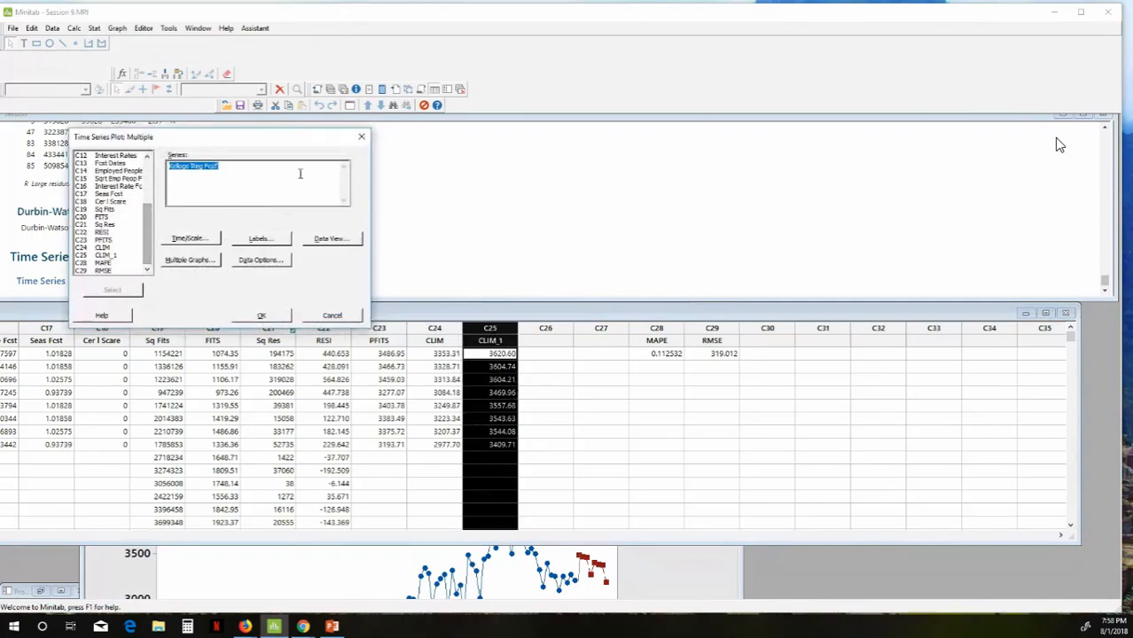
double_click(104, 240)
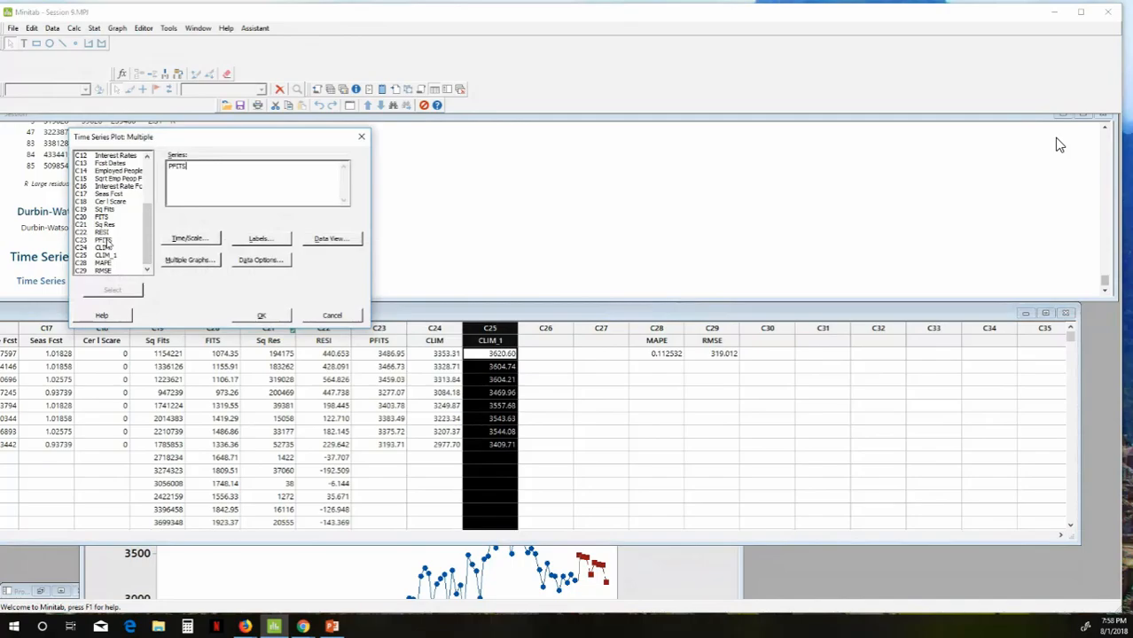
double_click(106, 248)
click(106, 256)
double_click(107, 257)
click(264, 317)
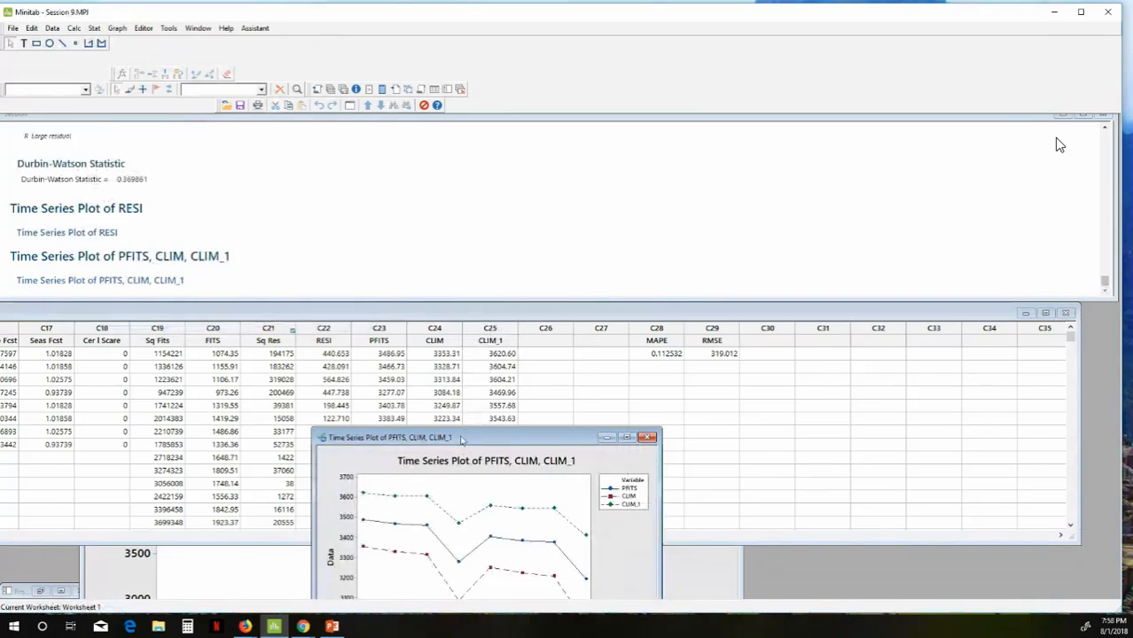
drag(461, 439, 219, 131)
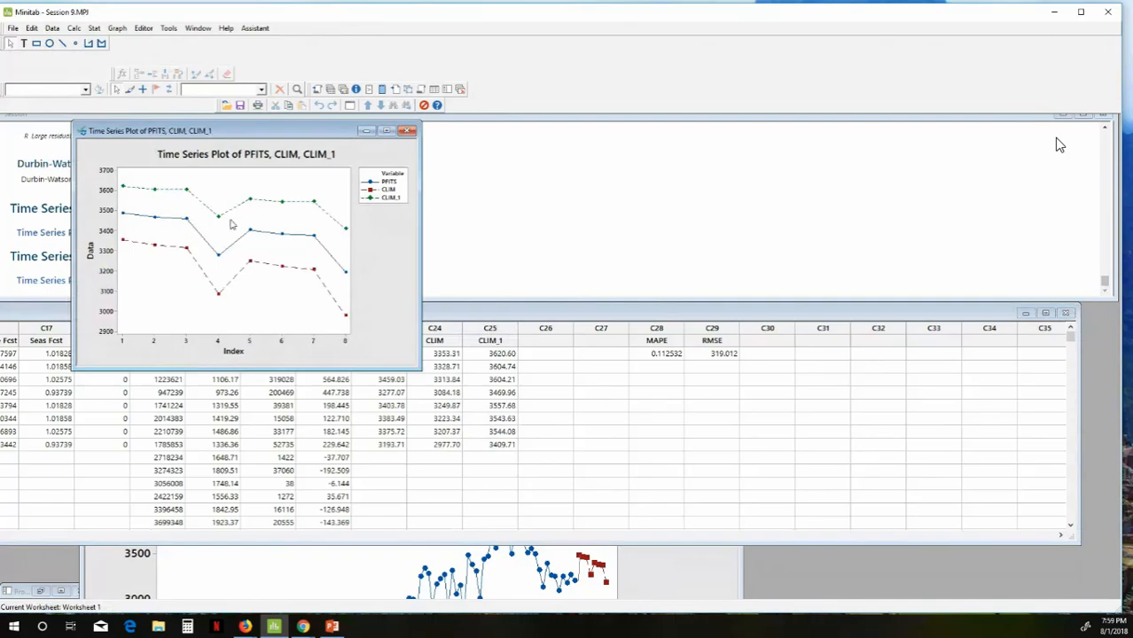
Step: Draw a nearly level line around 3600 across the forecast plot and a falling line from about 3350 to 3000 along the CLIM series
click(62, 42)
drag(122, 187, 344, 187)
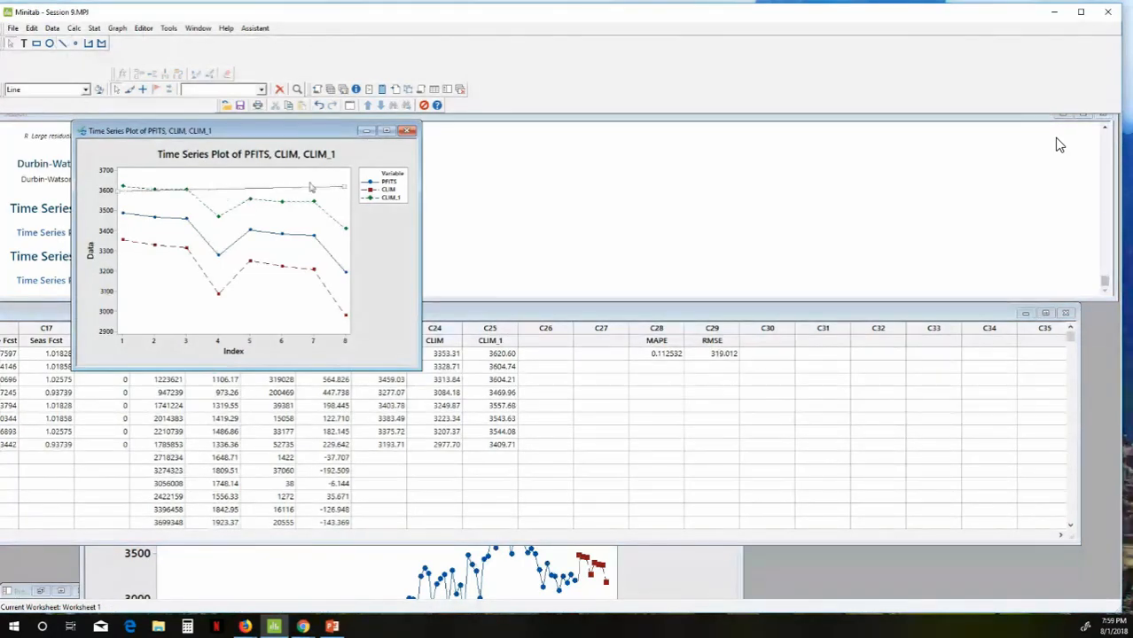
click(63, 44)
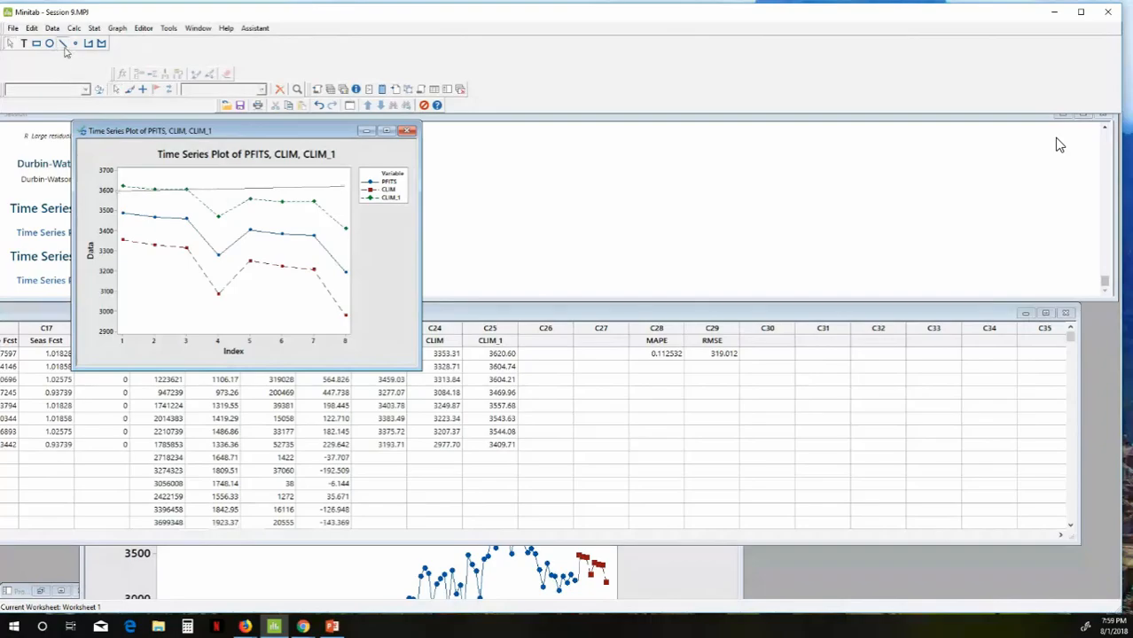
drag(122, 240, 347, 310)
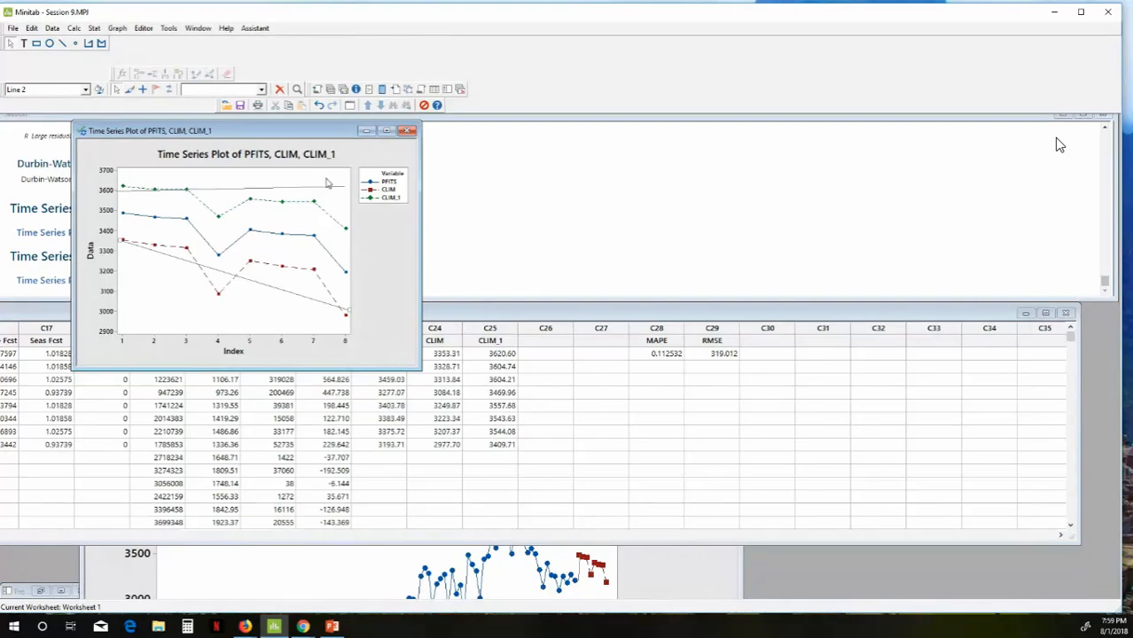
Step: Close the PFITS, CLIM and CLIM_1 plot without saving it and select those three worksheet columns
click(408, 131)
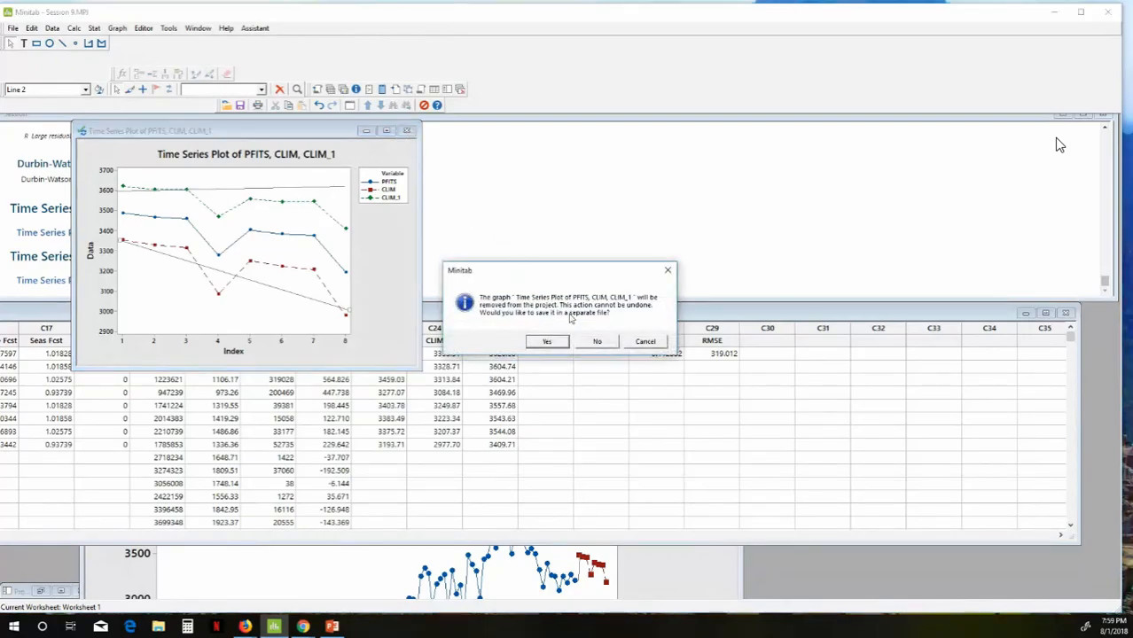
click(594, 342)
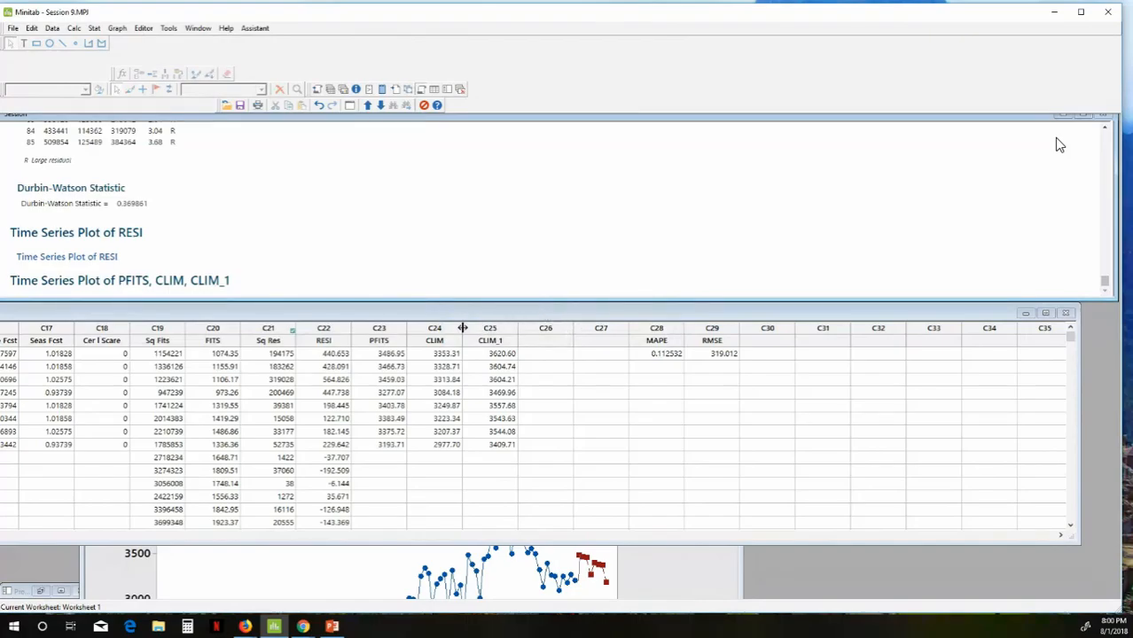
drag(395, 328, 479, 330)
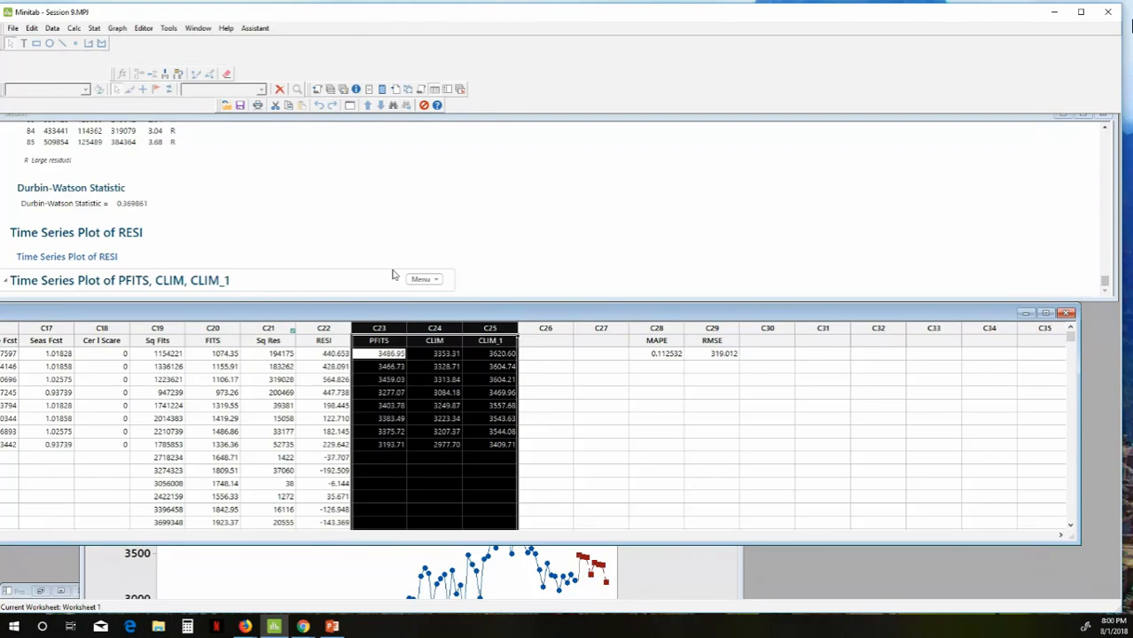
Step: Leave full screen and begin a public chat message reading "No worries sir. If I can get this recording on my end to work properly"
key(Escape)
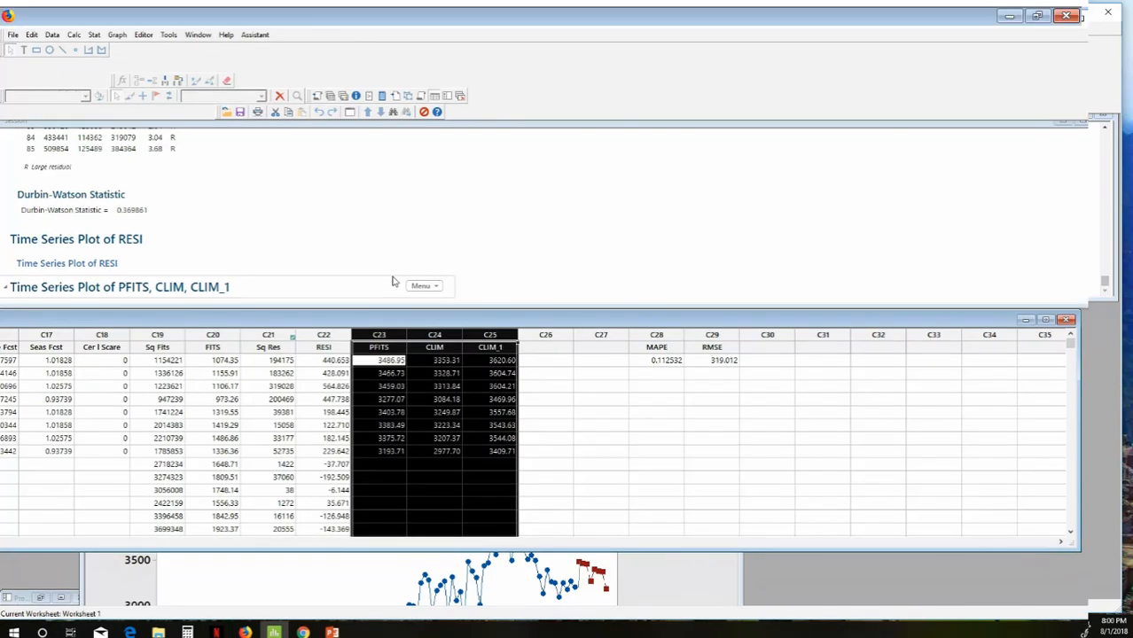
scroll(110, 529, down, 2)
click(89, 621)
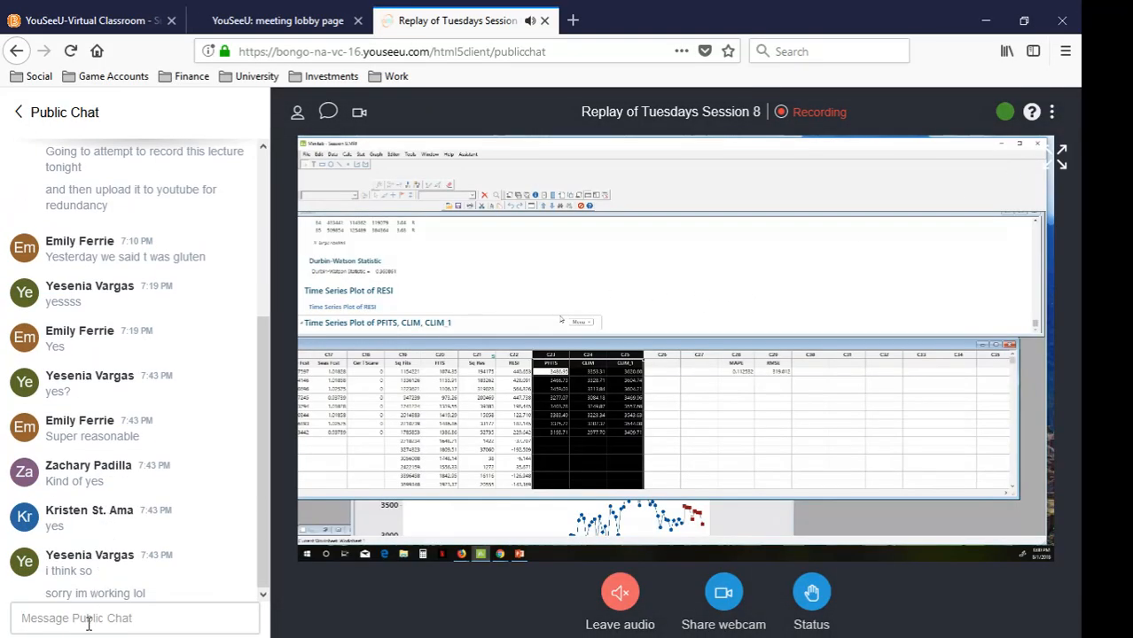
text(No worries is)
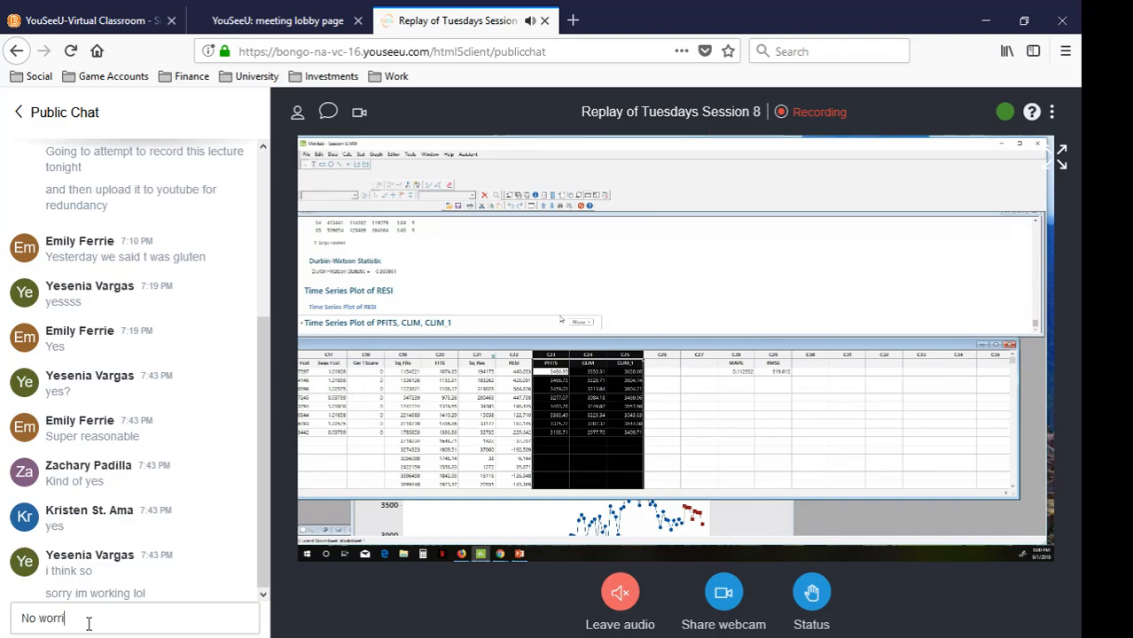
key(BackSpace)
key(BackSpace)
text(sir. If I can get this dow)
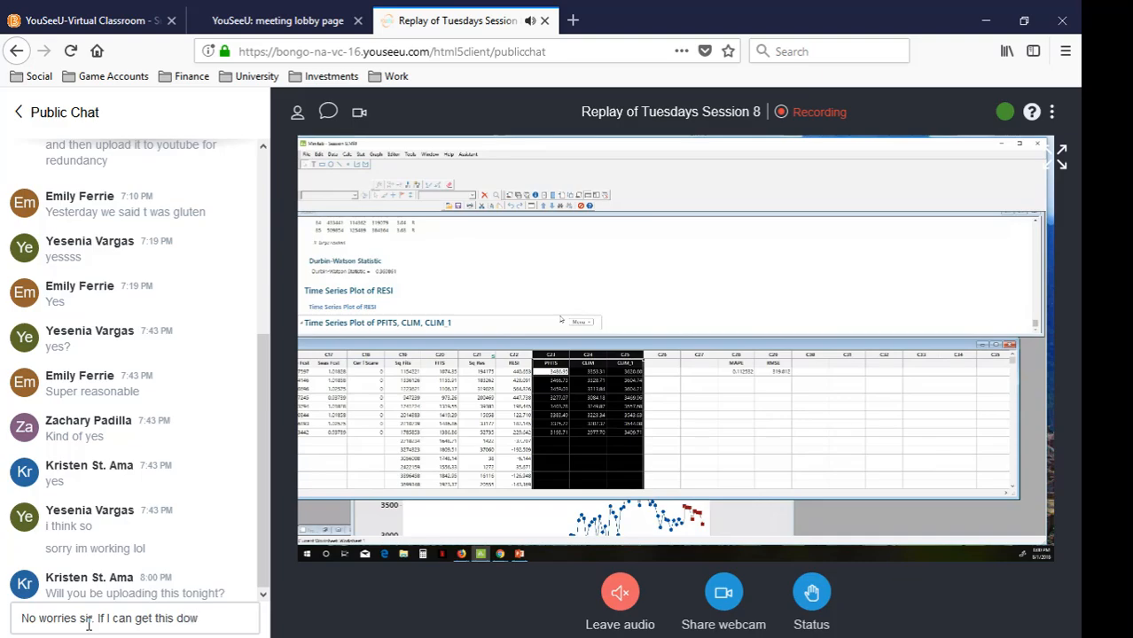
text(nload to work)
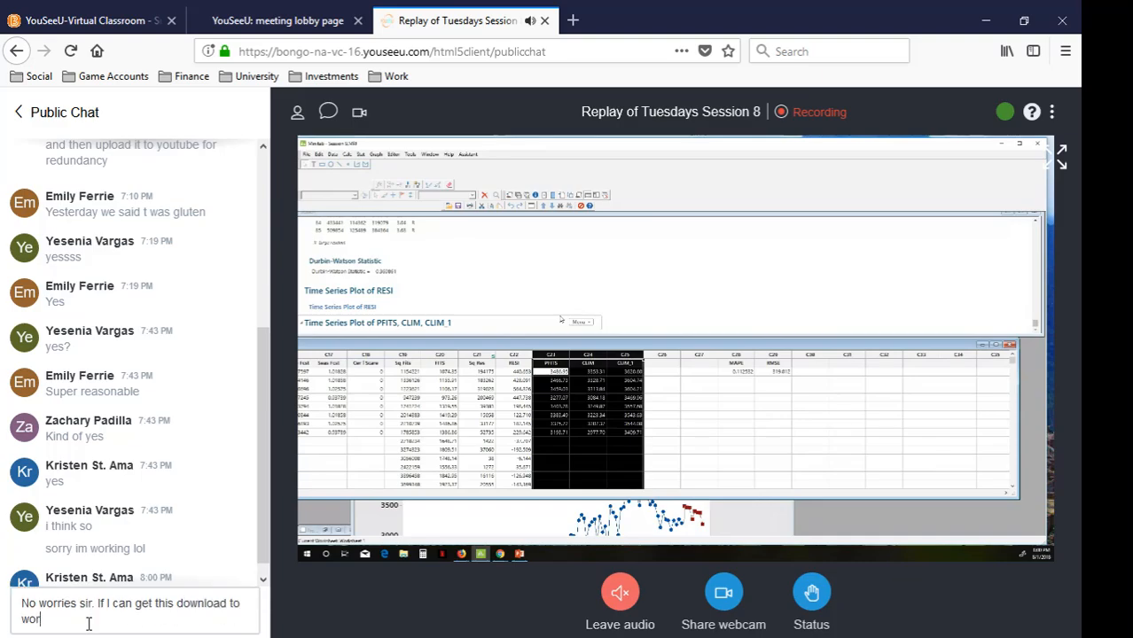
key(BackSpace)
key(BackSpace)
key(BackSpace)
key(BackSpace)
key(BackSpace)
key(BackSpace)
key(BackSpace)
key(BackSpace)
key(BackSpace)
key(BackSpace)
key(BackSpace)
key(BackSpace)
key(BackSpace)
key(BackSpace)
key(BackSpace)
key(BackSpace)
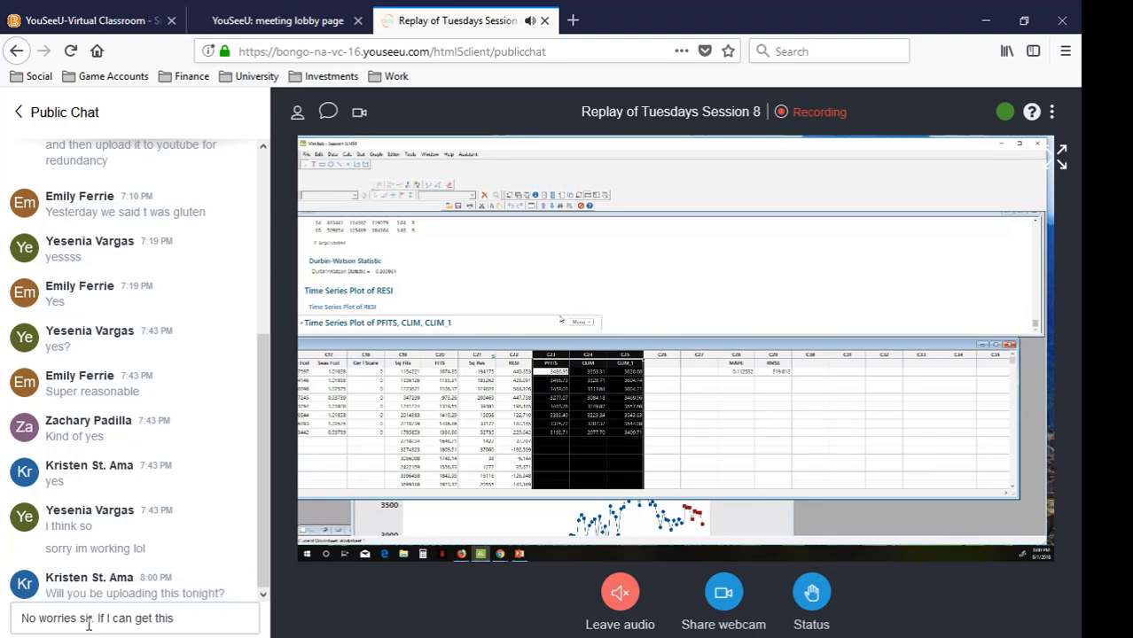
text(recording on my end wo)
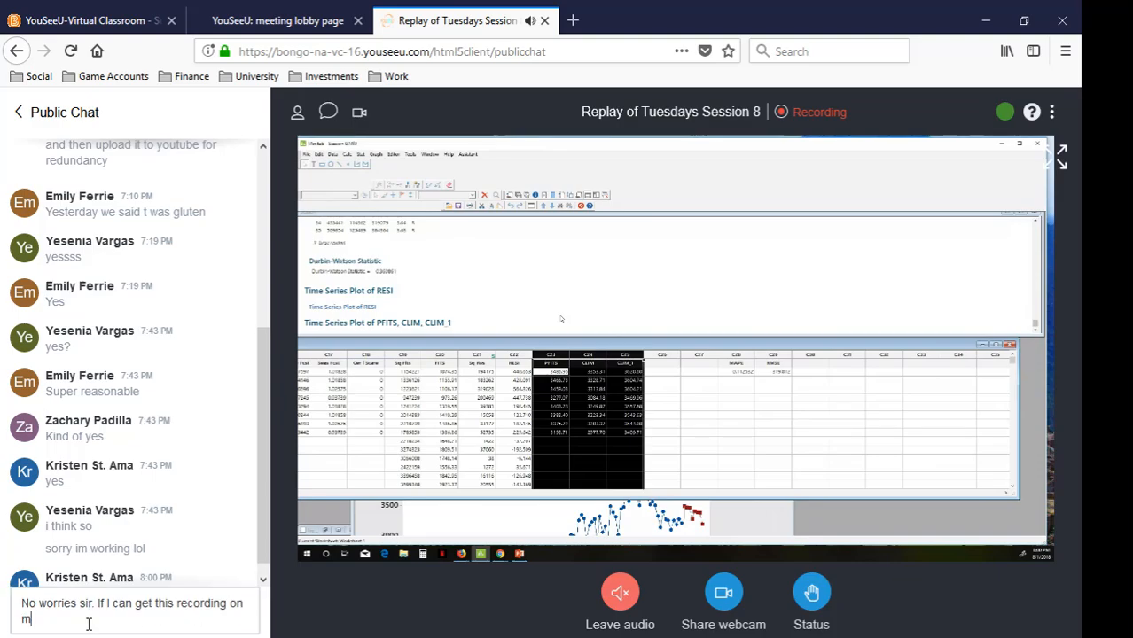
key(BackSpace)
key(BackSpace)
text(to work properly)
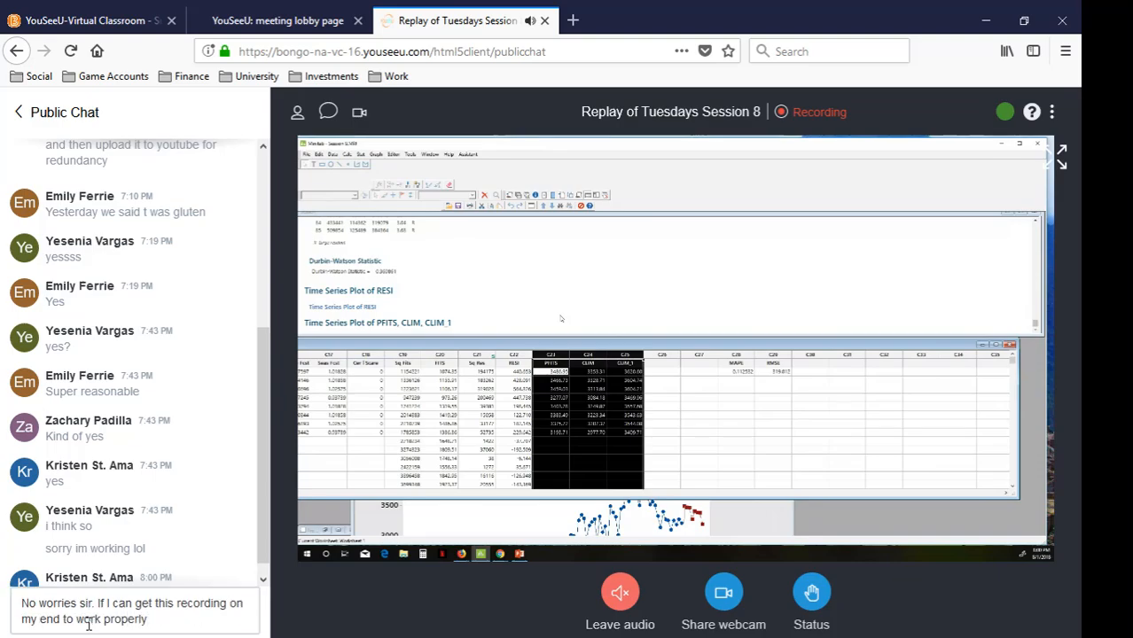
Step: Complete the message with ", I'll email you the youtube link that I have working, so we have a secondary source" and send it
text(, I'll email you the youtube li)
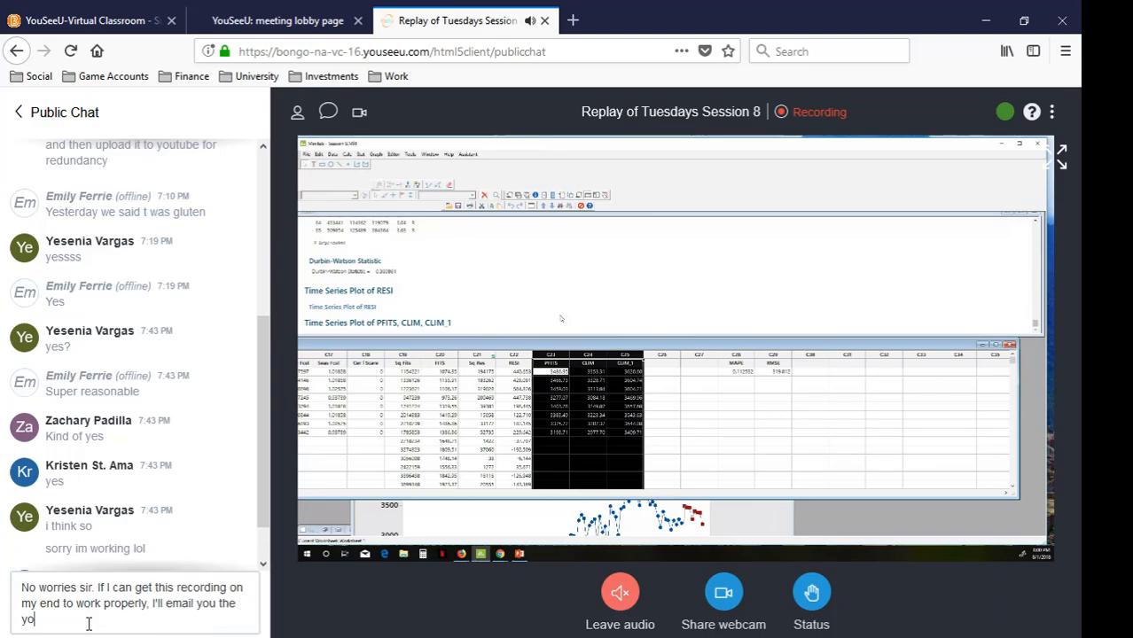
text(nk.that I hav)
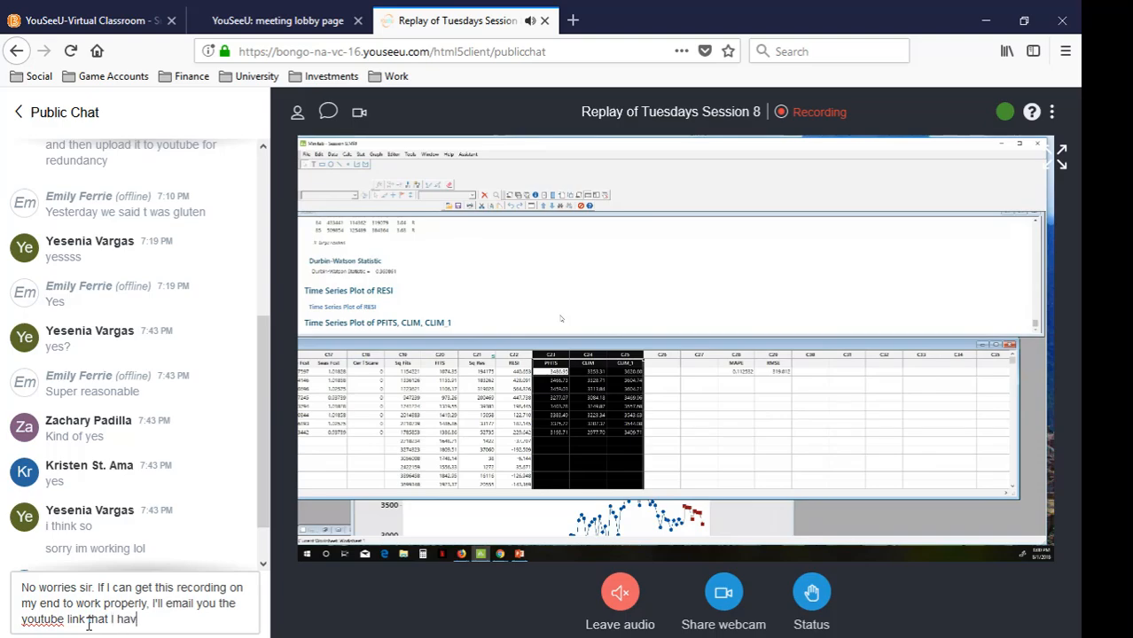
text(e working, so we have reden)
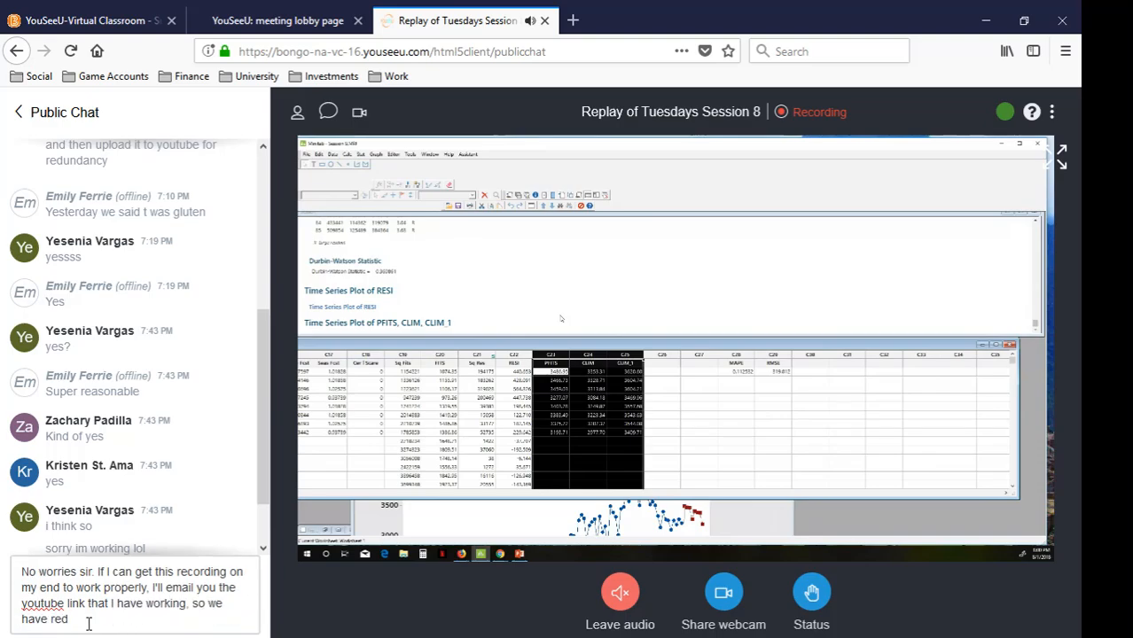
key(BackSpace)
key(BackSpace)
key(BackSpace)
key(BackSpace)
key(BackSpace)
text(a secondary source)
key(Return)
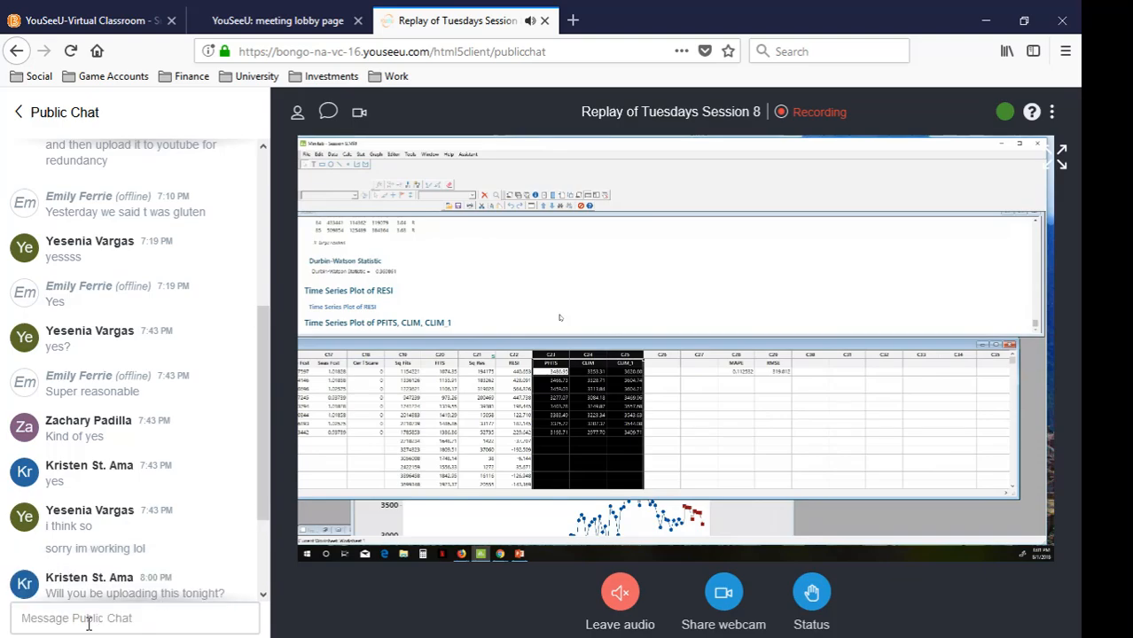
Step: Send the public chat messages "Then if it works, we can push that out to the class via email" and "Will do"
text(Then if it wo)
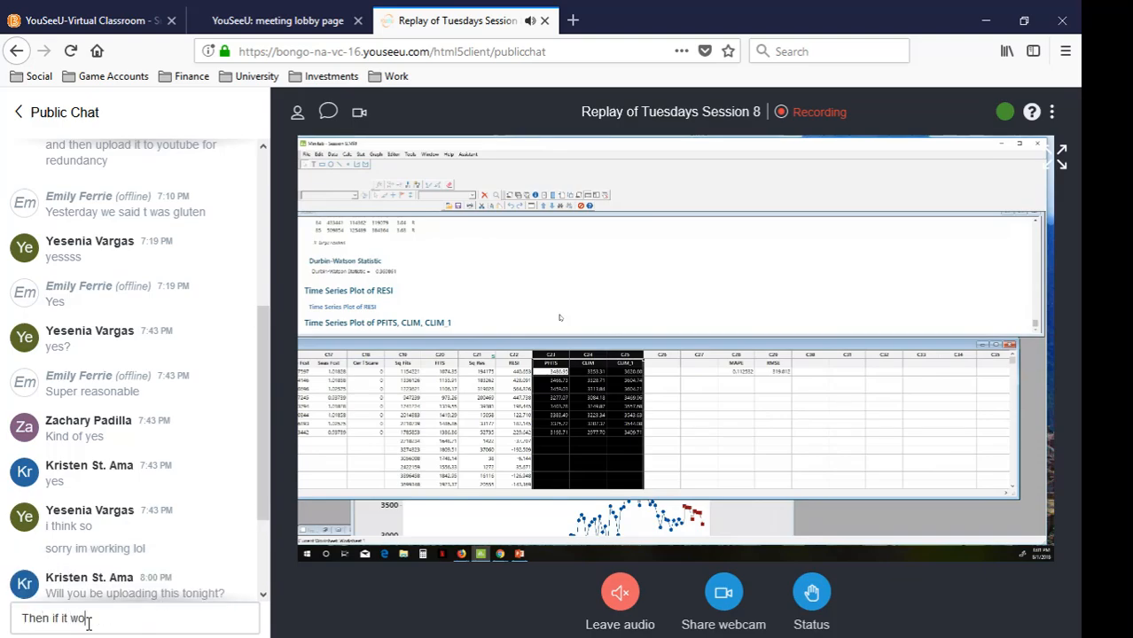
text(rks, we can push tha)
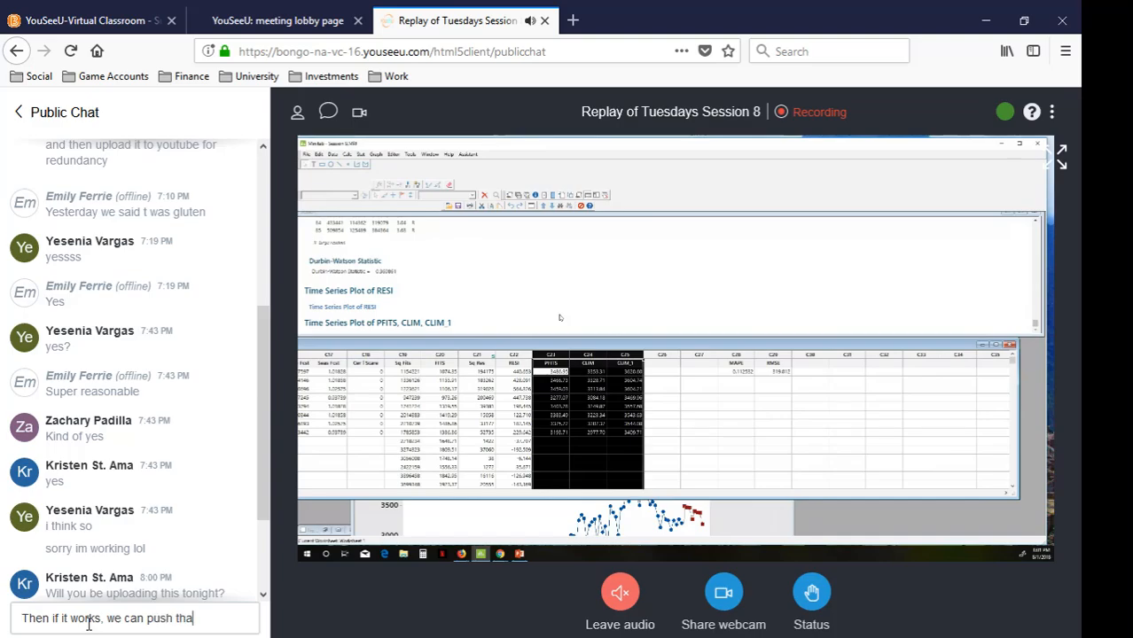
text(t out to the class via email)
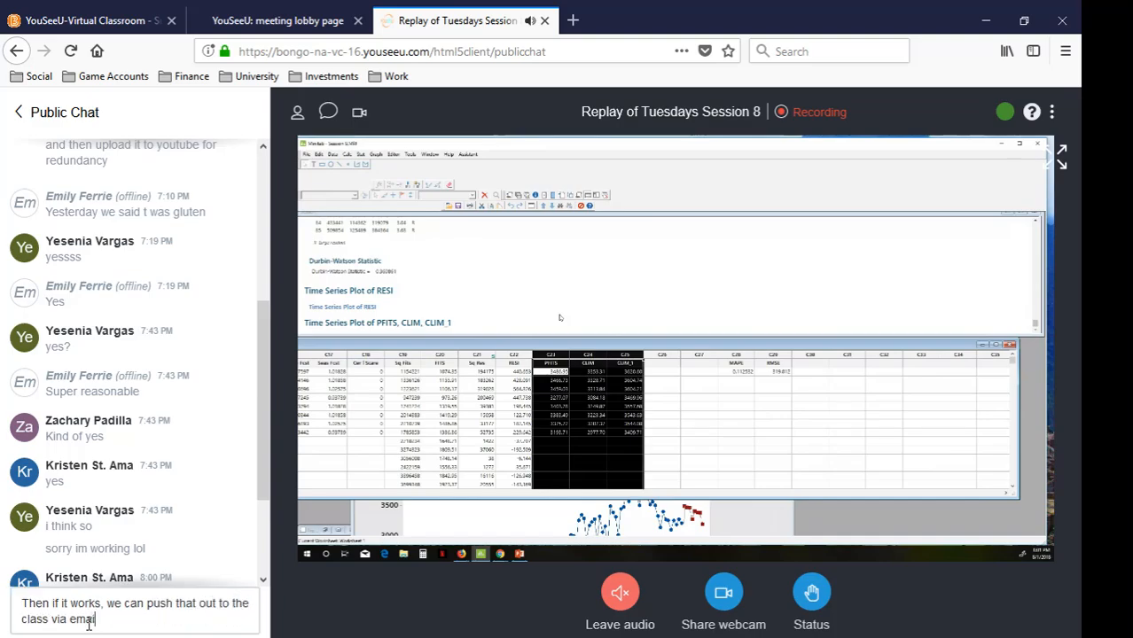
key(Return)
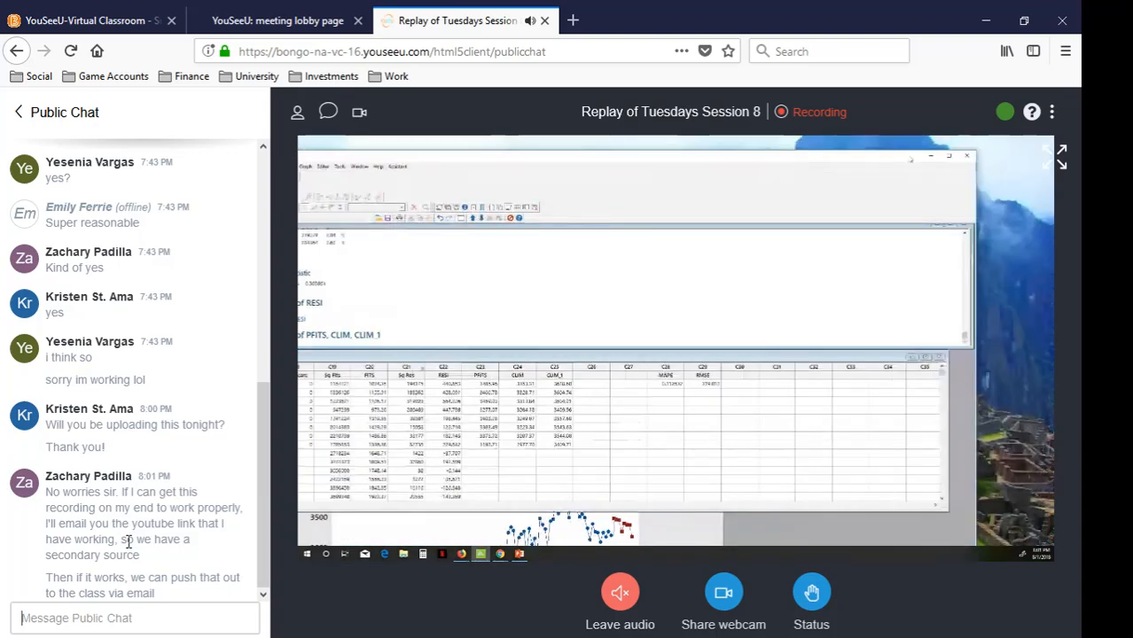
text(Will do)
key(Return)
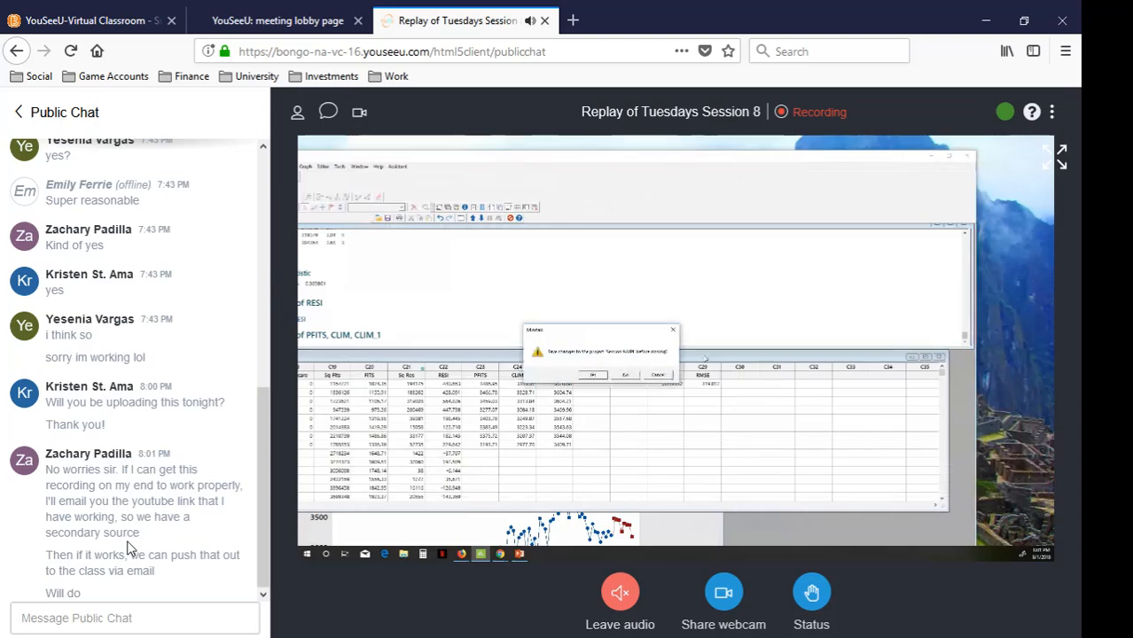